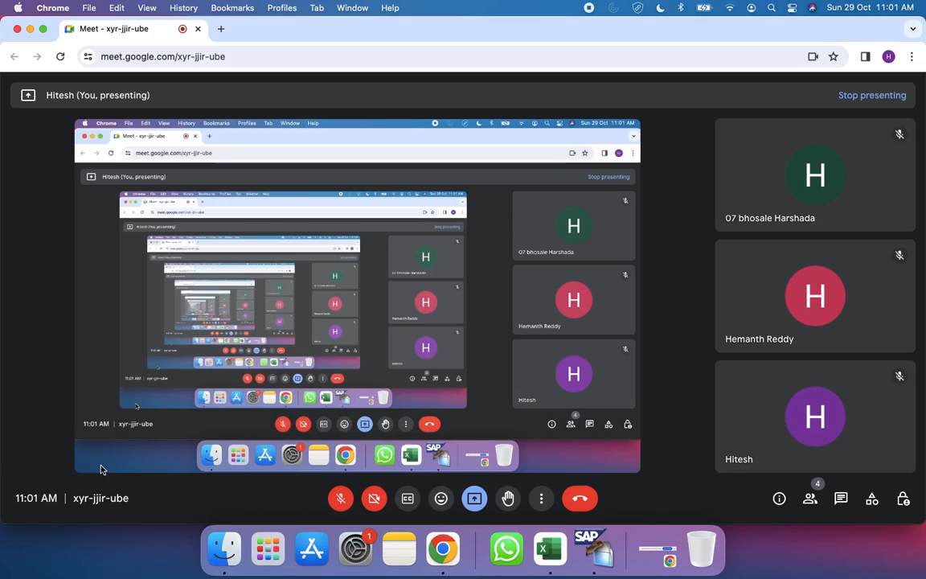
# Step: Unmute the meeting microphone and minimise the meeting window to switch to the Configuration Guide workbook in Excel
pyautogui.click(339, 496)
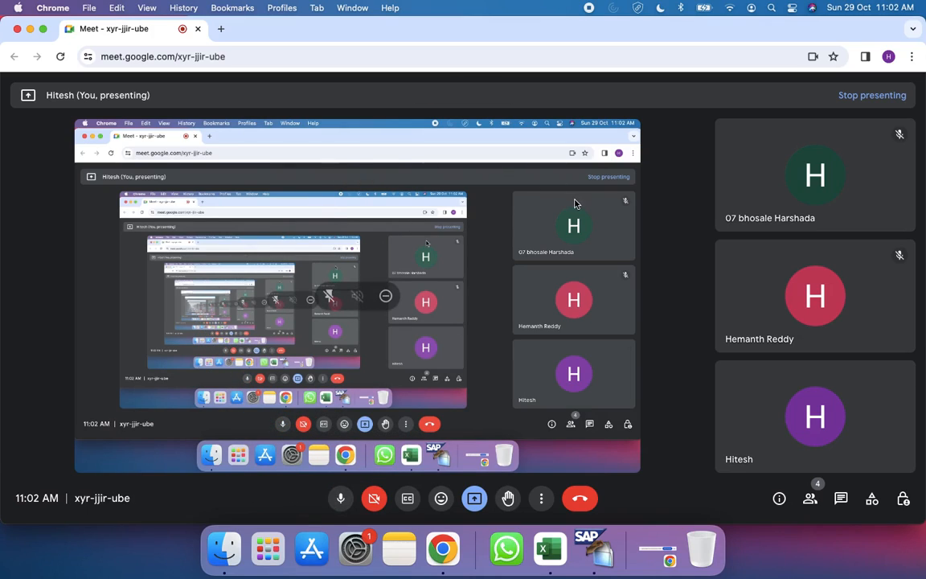
pyautogui.click(30, 28)
pyautogui.click(84, 261)
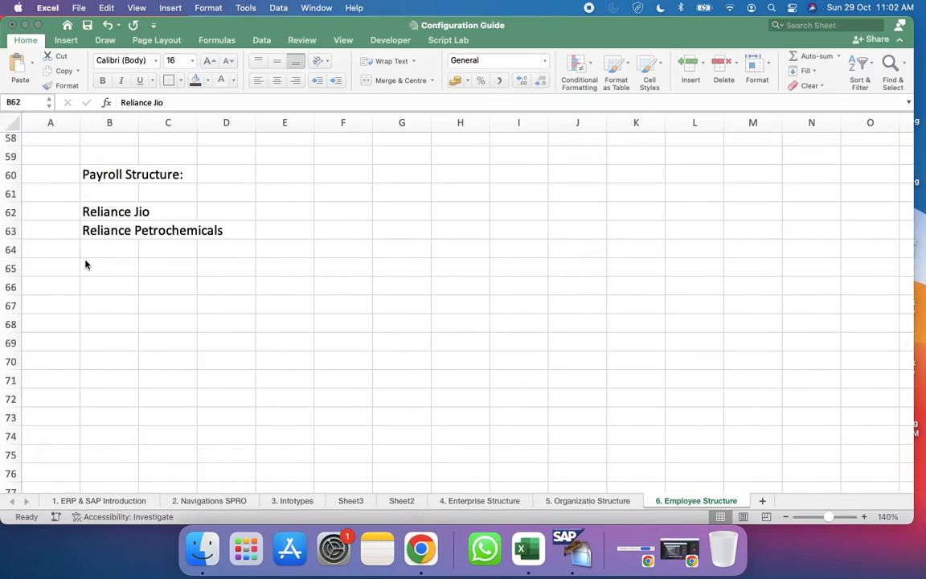
# Step: Enter "100,000 Employees" in cell E62 beside Reliance Jio
pyautogui.click(129, 248)
pyautogui.click(114, 216)
pyautogui.click(269, 216)
pyautogui.write('100')
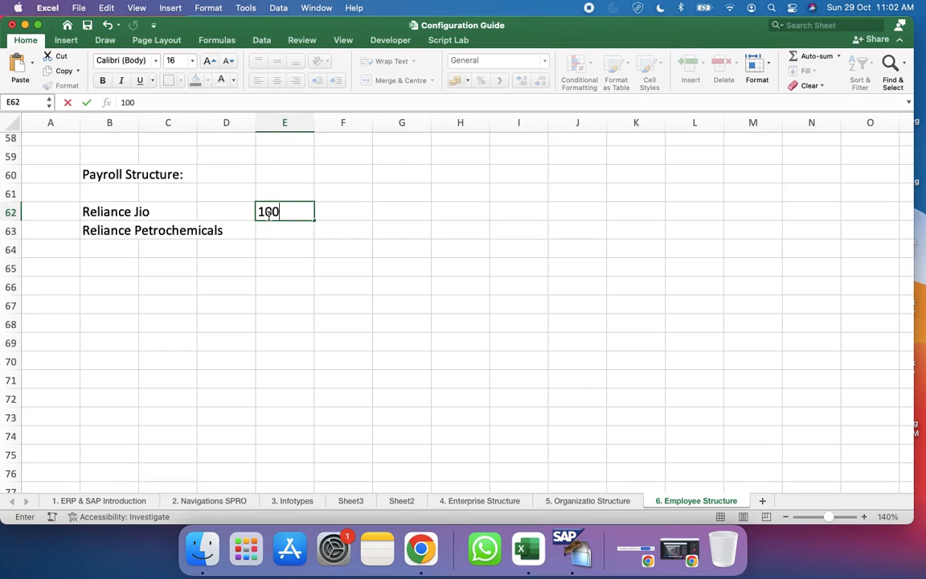
pyautogui.write(',000 Employee')
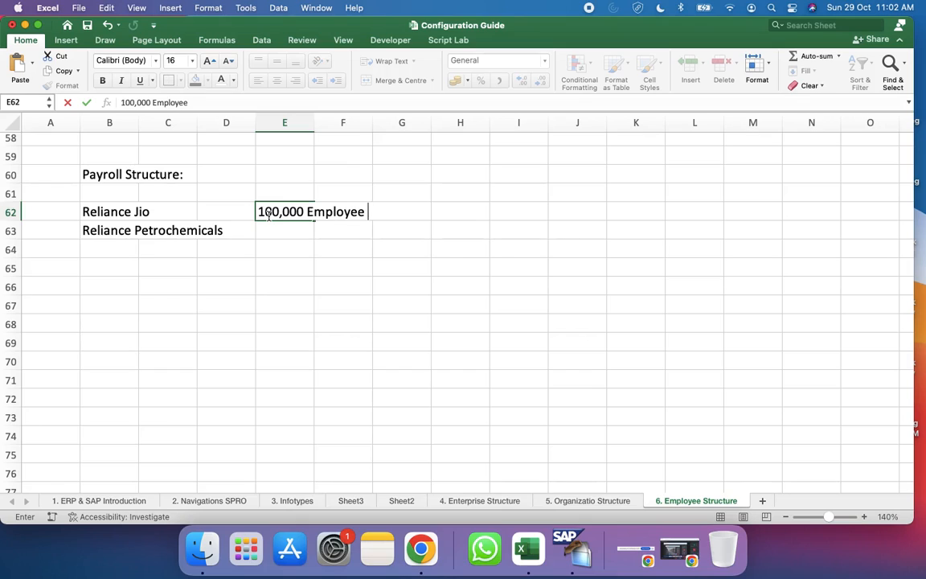
pyautogui.write('s')
pyautogui.press('Return')
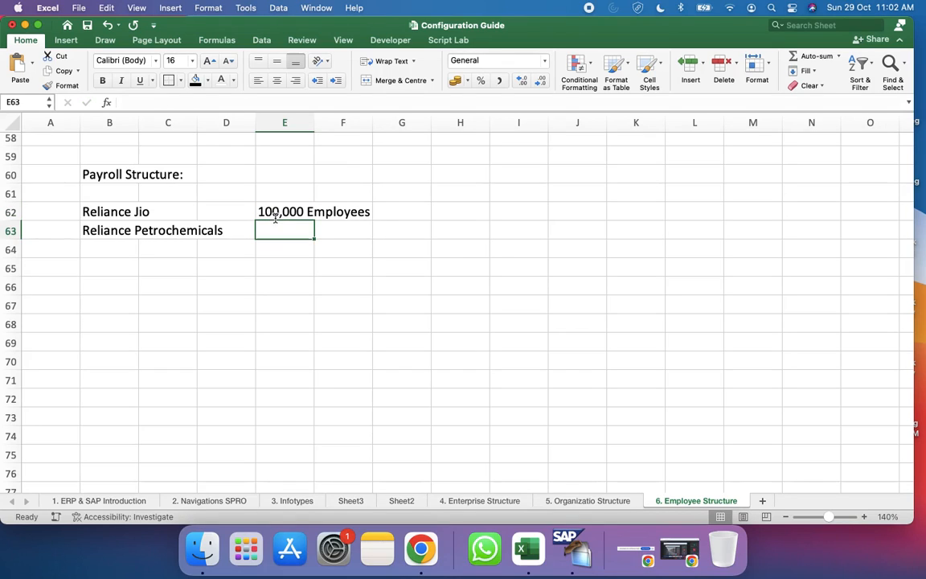
# Step: Enter "2,00,000 Employees" in cell E63 beside Reliance Petrochemicals
pyautogui.write('2,0')
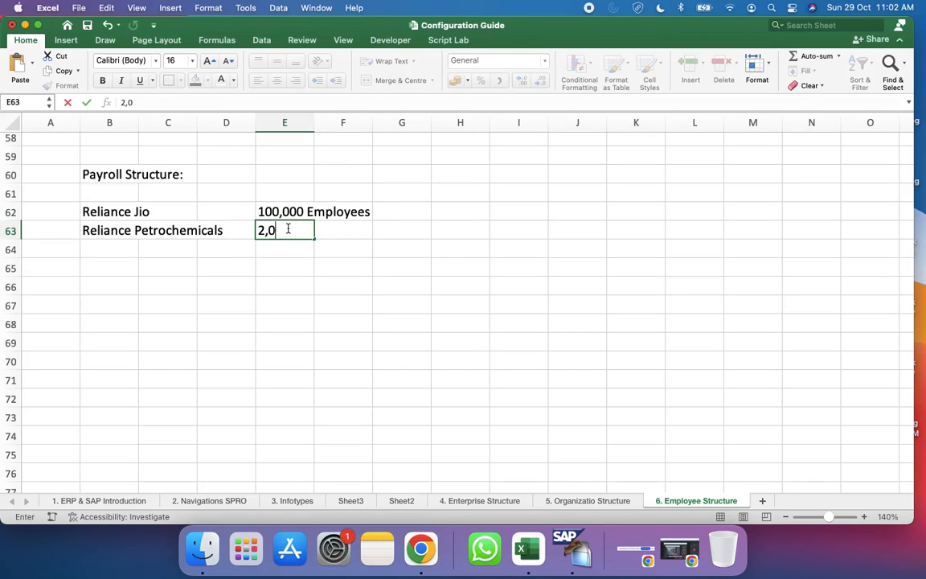
pyautogui.write('0,000 Employees')
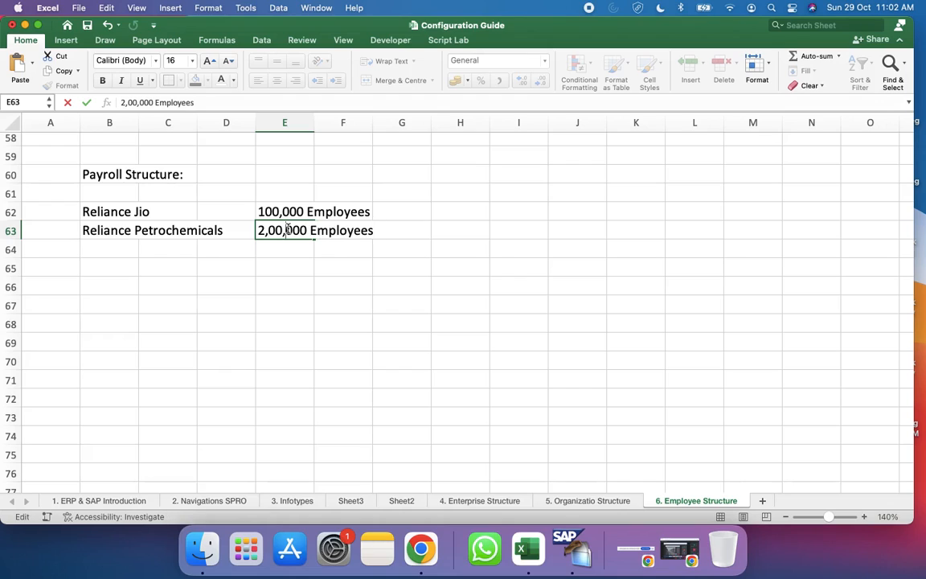
pyautogui.click(299, 244)
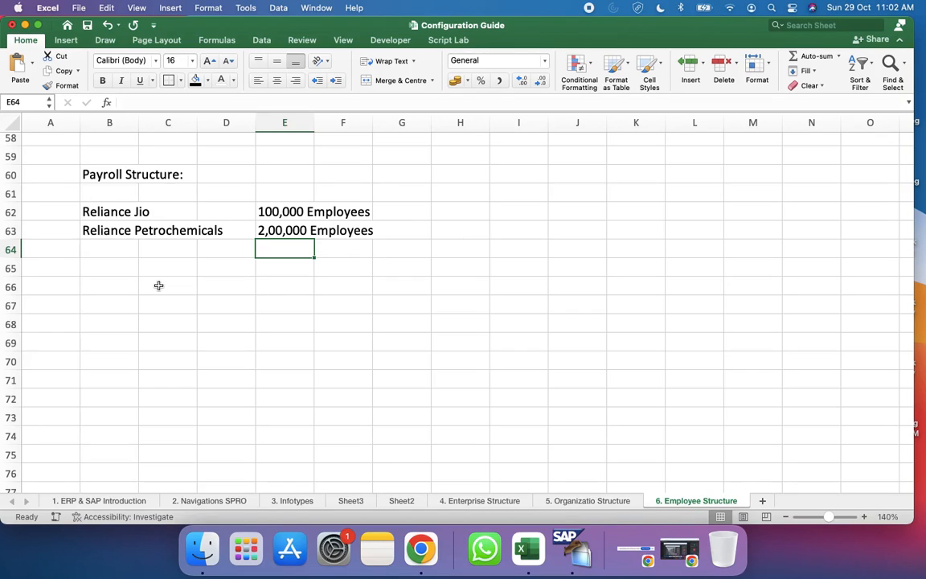
# Step: Enter "50,000 employees" in cell B66 below the company list
pyautogui.click(115, 298)
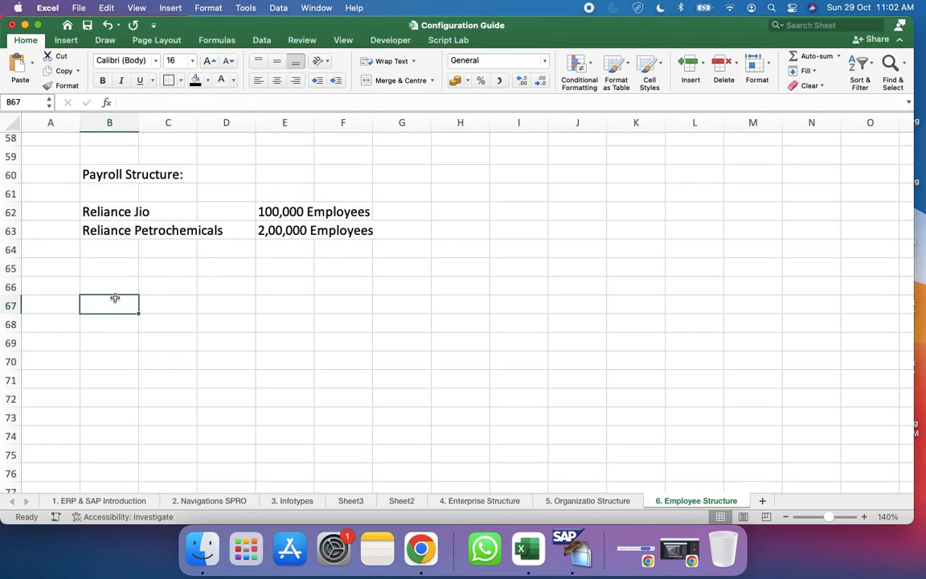
pyautogui.click(110, 288)
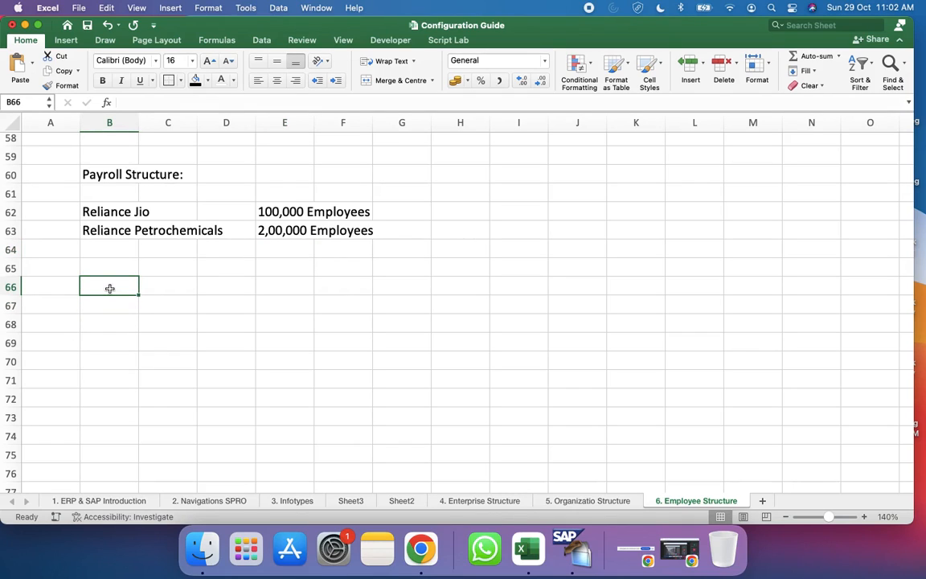
pyautogui.write('50,')
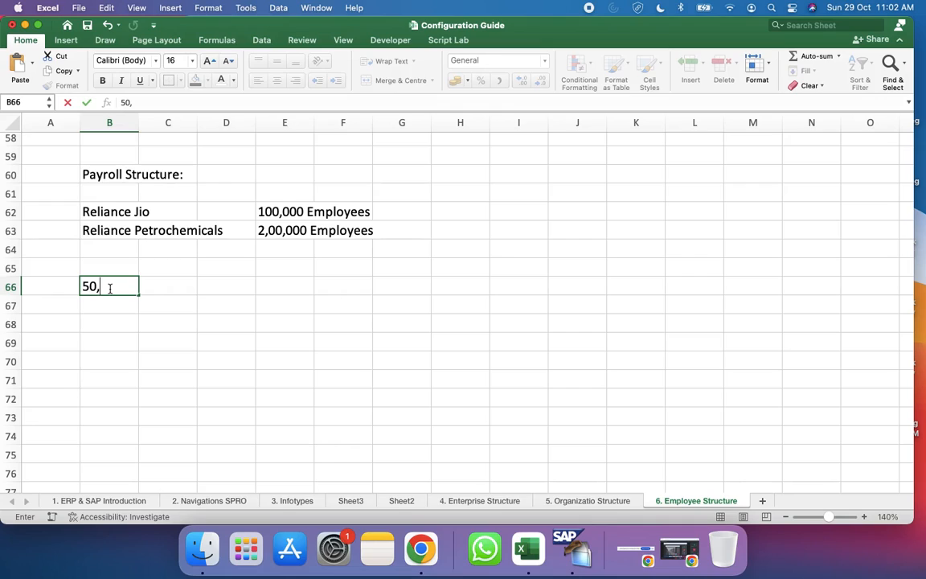
pyautogui.write('000 employees')
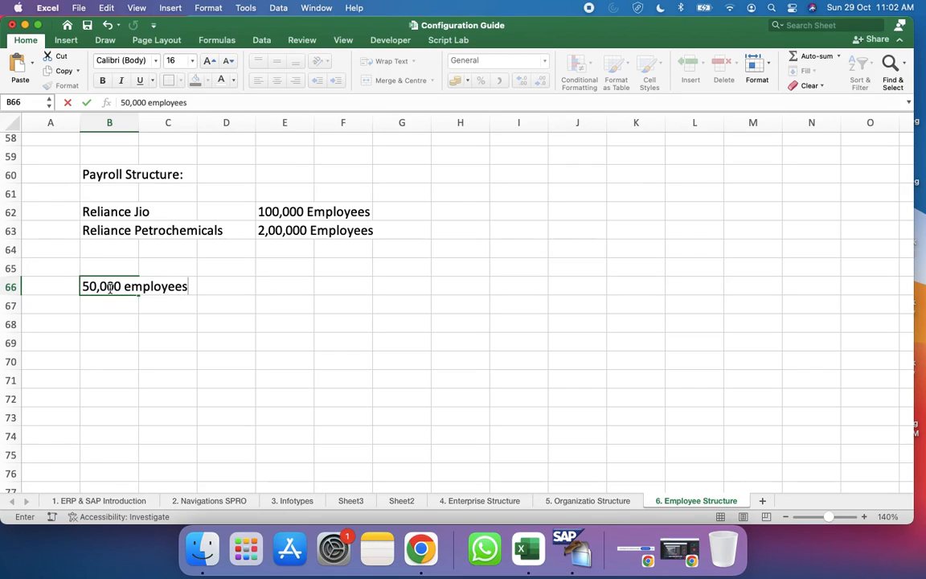
# Step: Write "Should get monthly payment (on the last day of month" in cell E66 beside the 50,000 employees entry
pyautogui.click(262, 287)
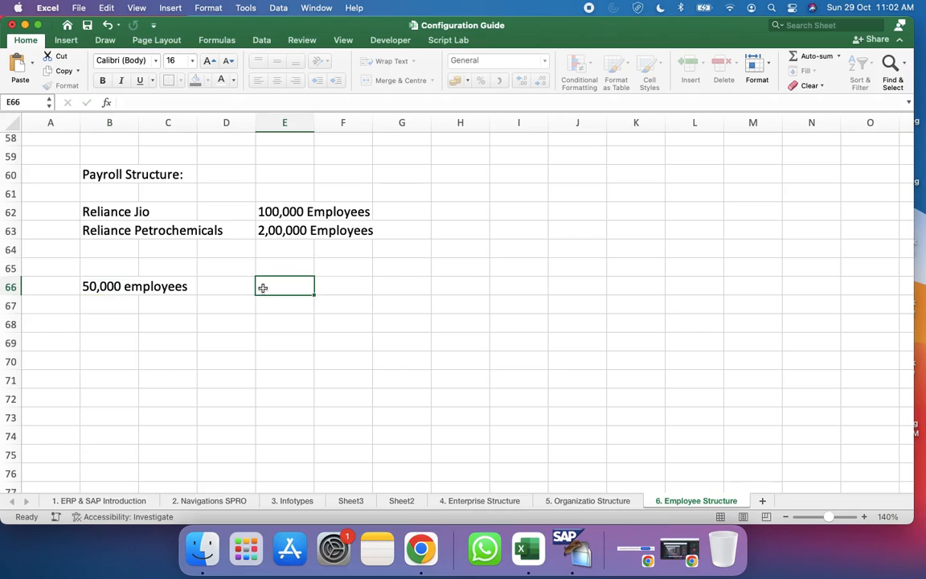
pyautogui.write('Should ')
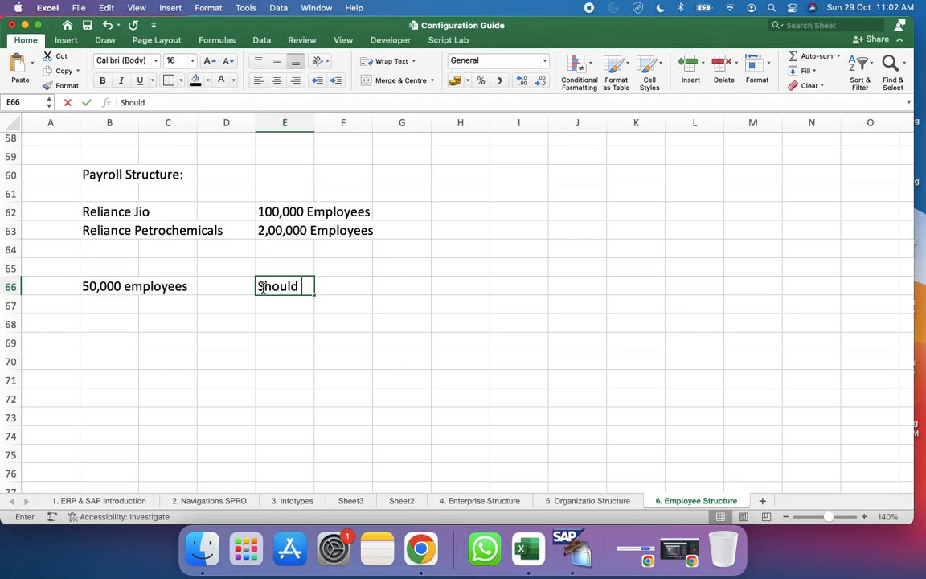
pyautogui.write('get monthly pay')
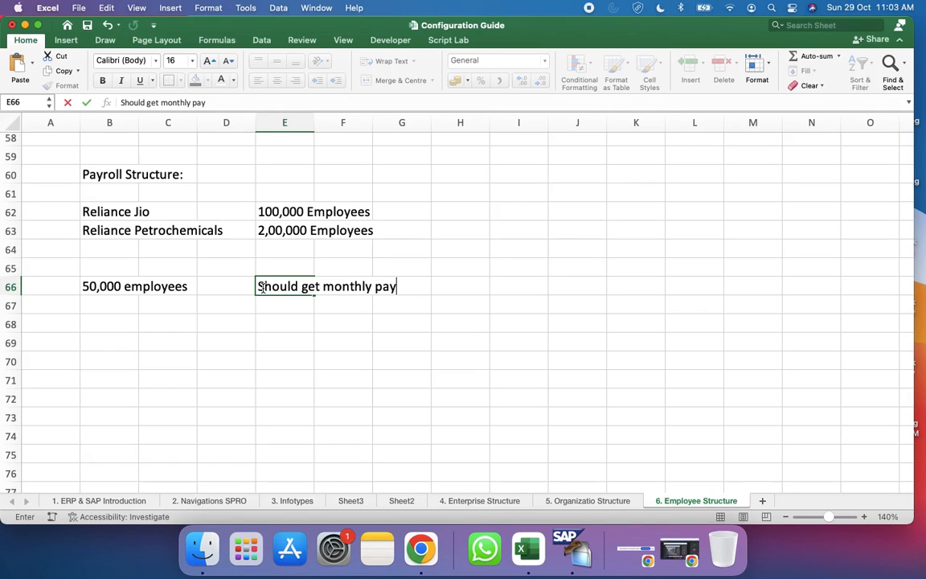
pyautogui.write('men')
pyautogui.write('t (on the ')
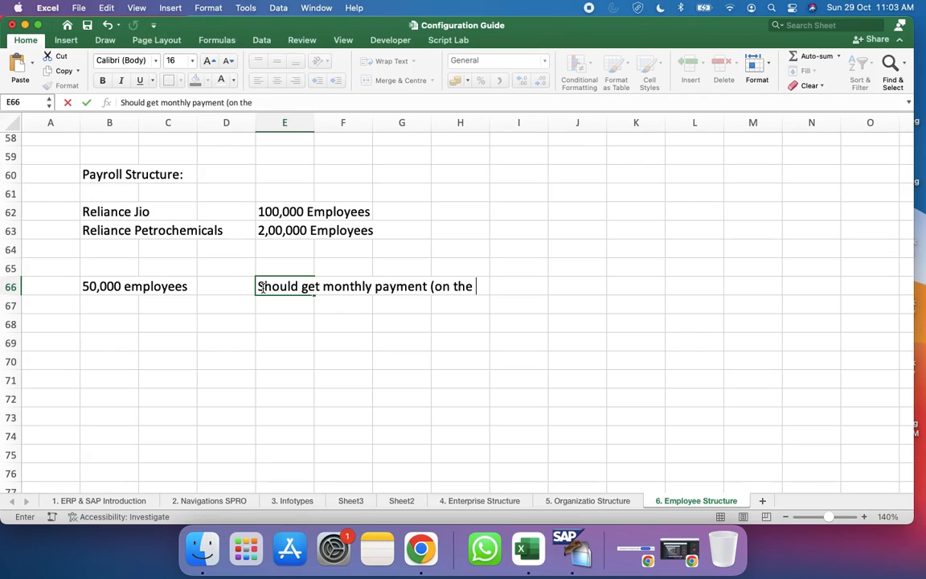
pyautogui.write('last day ')
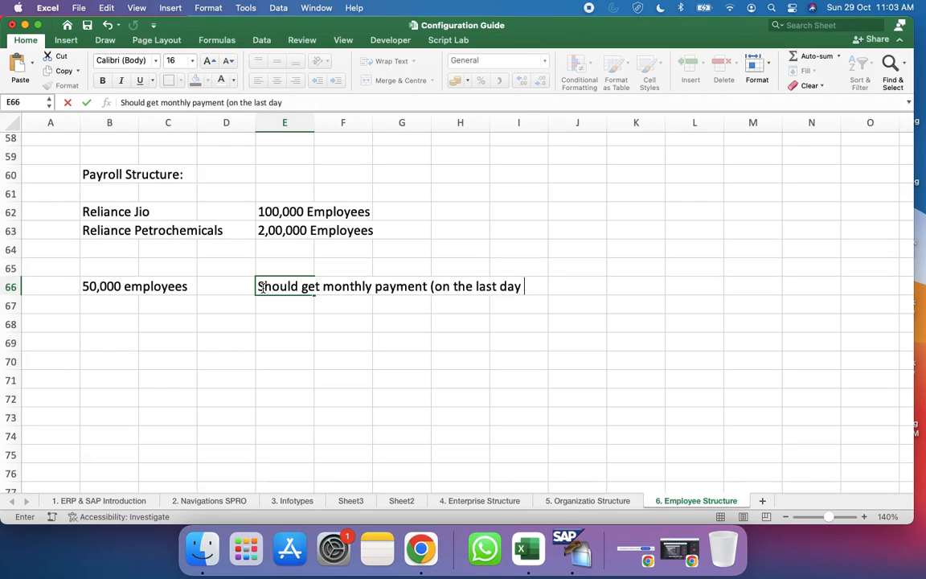
pyautogui.write('of month')
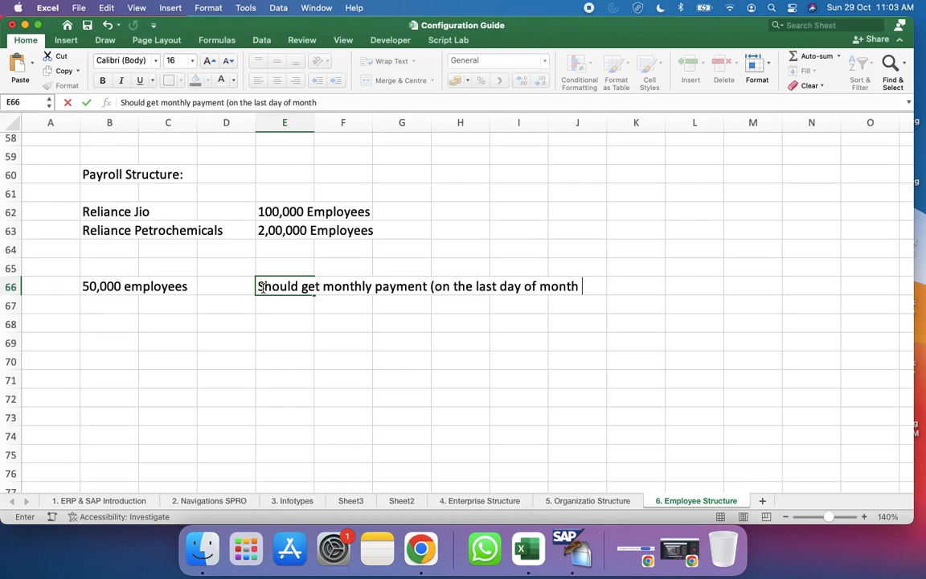
# Step: Review the employee groups and their hourly and salaried subgroups higher up on the Employee Structure sheet
pyautogui.scroll(5, 279, 312)
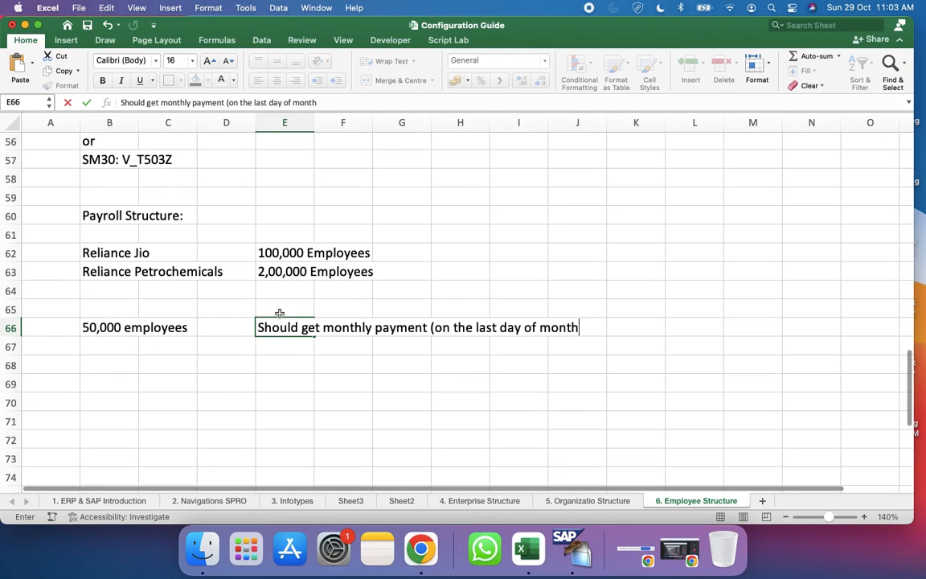
pyautogui.scroll(10, 279, 312)
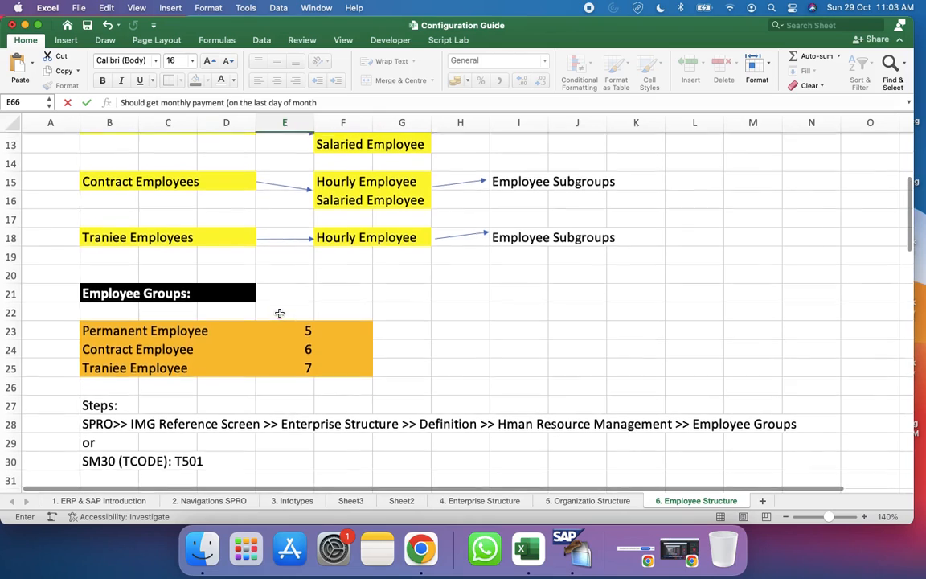
pyautogui.click(337, 214)
pyautogui.scroll(-1, 343, 228)
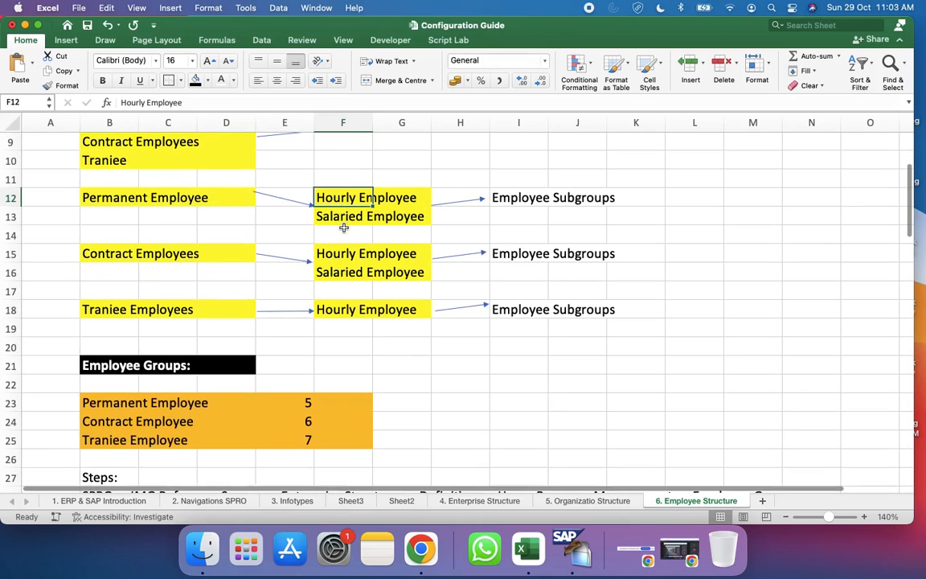
pyautogui.scroll(-1, 374, 334)
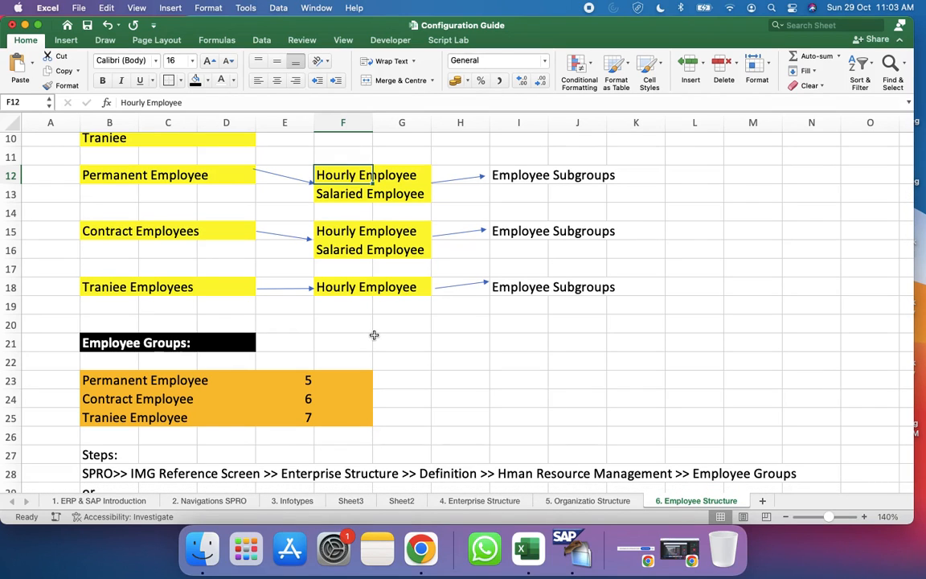
pyautogui.scroll(-15, 374, 335)
pyautogui.scroll(-7, 374, 334)
pyautogui.scroll(1, 382, 345)
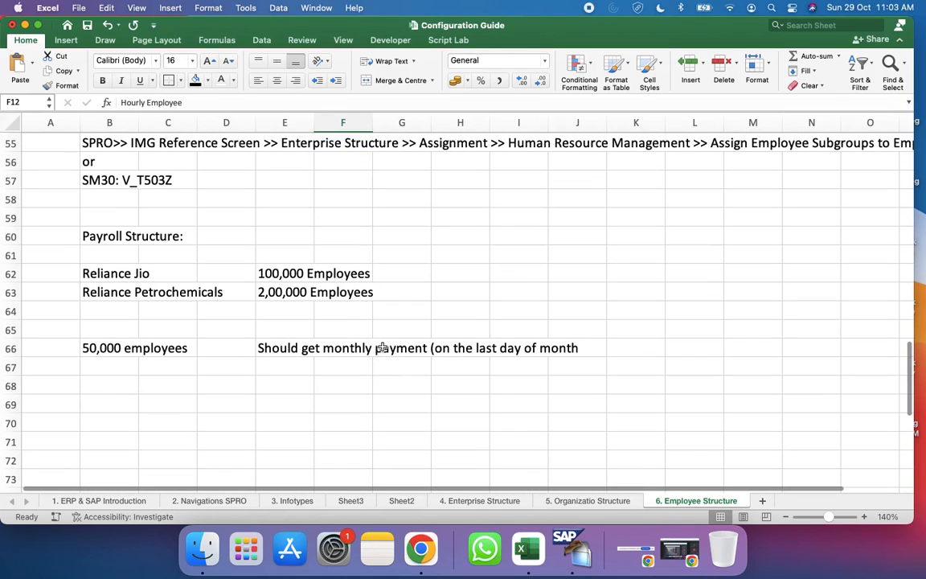
pyautogui.scroll(2, 115, 281)
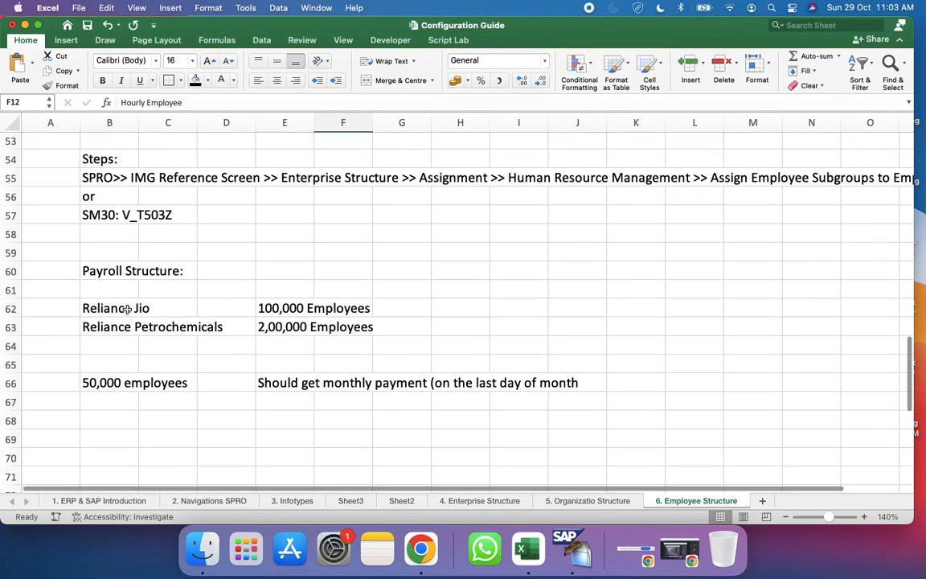
# Step: Format row 60 with the Payroll Structure heading in bold white text on a black fill
pyautogui.click(97, 267)
pyautogui.click(16, 271)
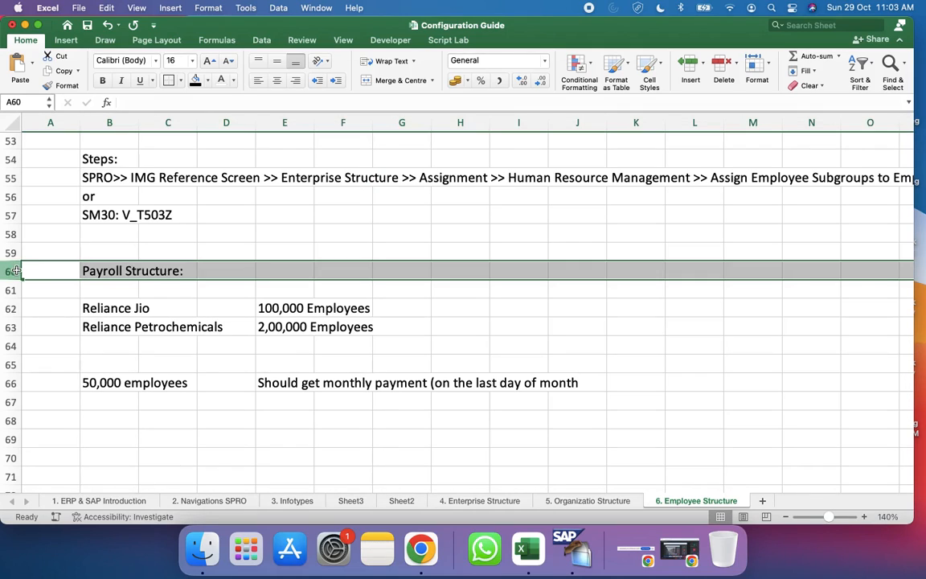
pyautogui.click(195, 81)
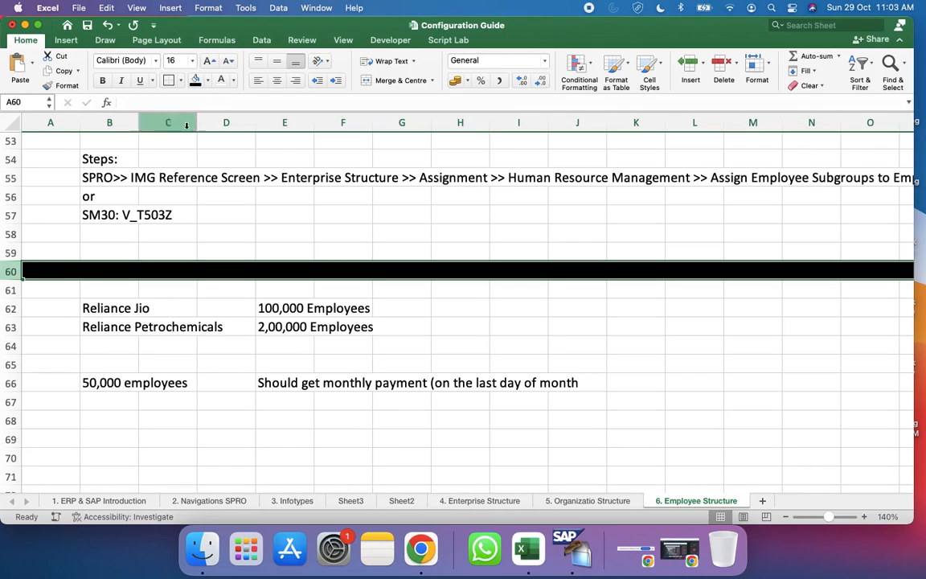
pyautogui.click(221, 82)
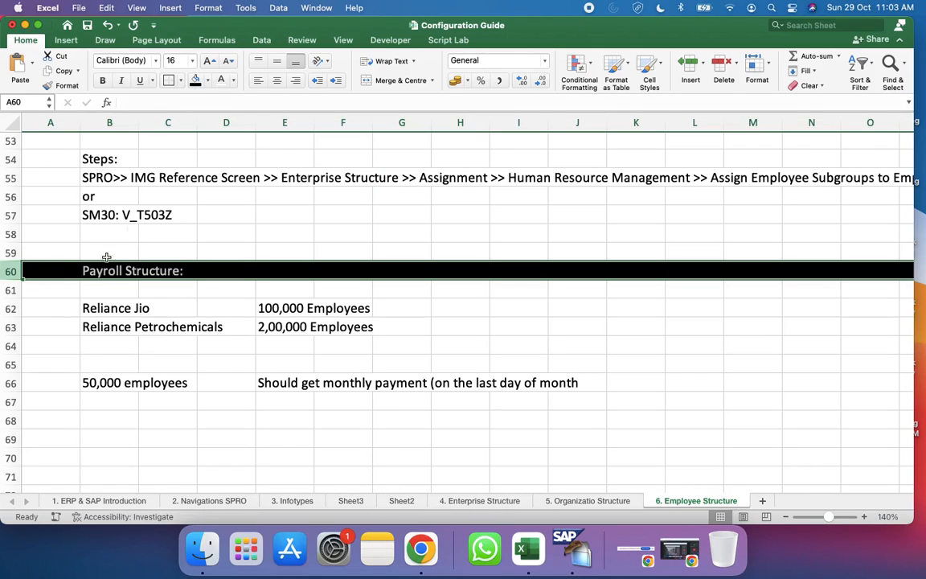
pyautogui.click(103, 81)
# Step: Insert a row directly below the Payroll Structure heading and remove its black fill
pyautogui.click(12, 290)
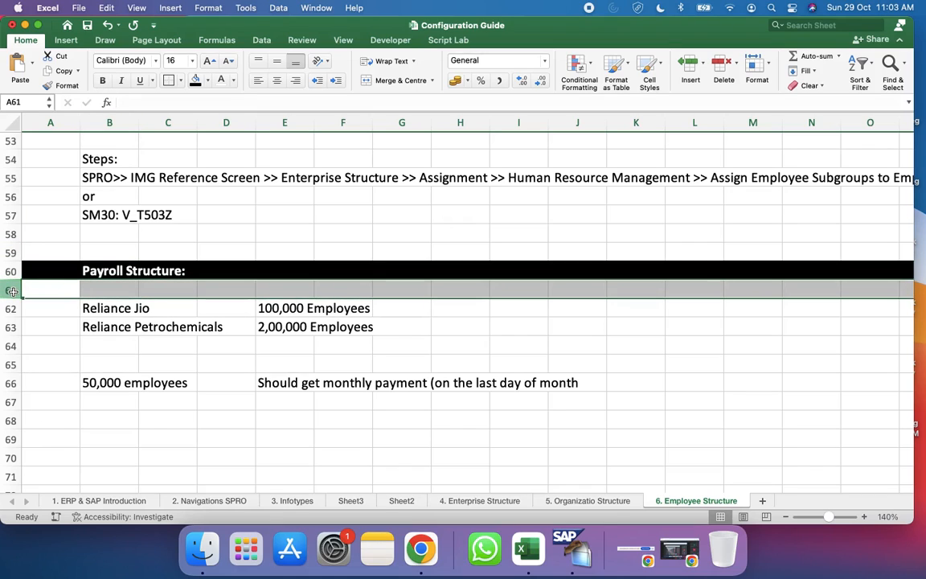
pyautogui.rightClick(12, 291)
pyautogui.click(65, 362)
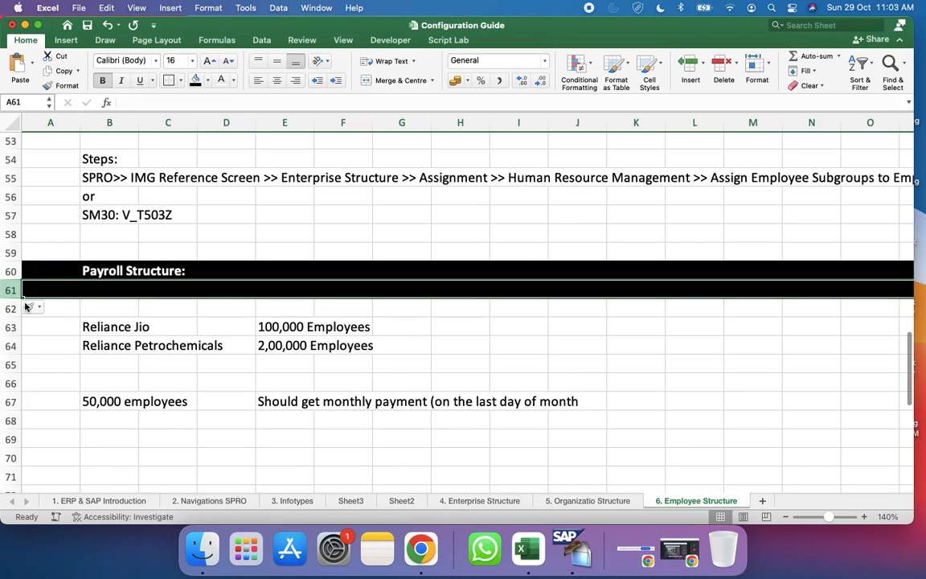
pyautogui.click(207, 80)
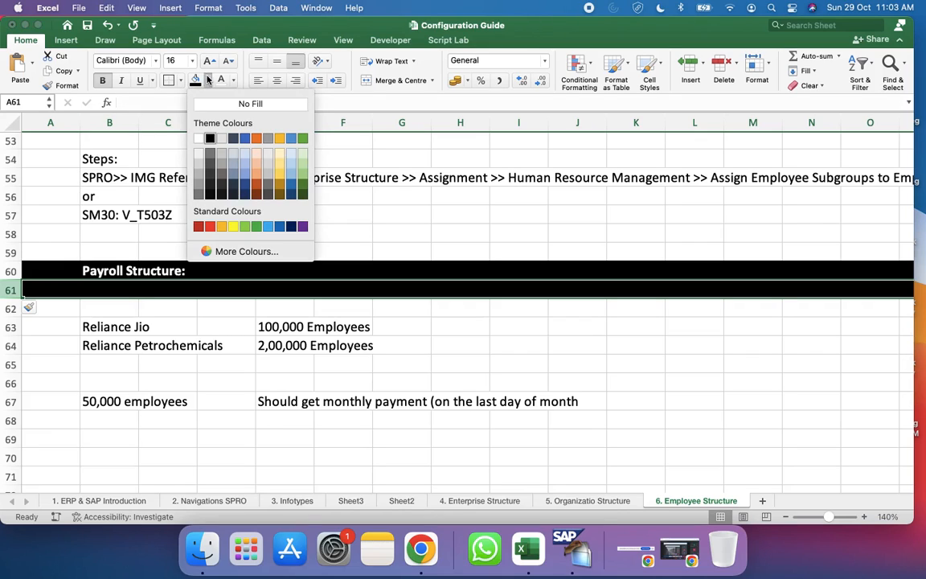
pyautogui.click(250, 104)
# Step: Insert another row at row 62 and enter "Payment" in cell B62
pyautogui.click(109, 311)
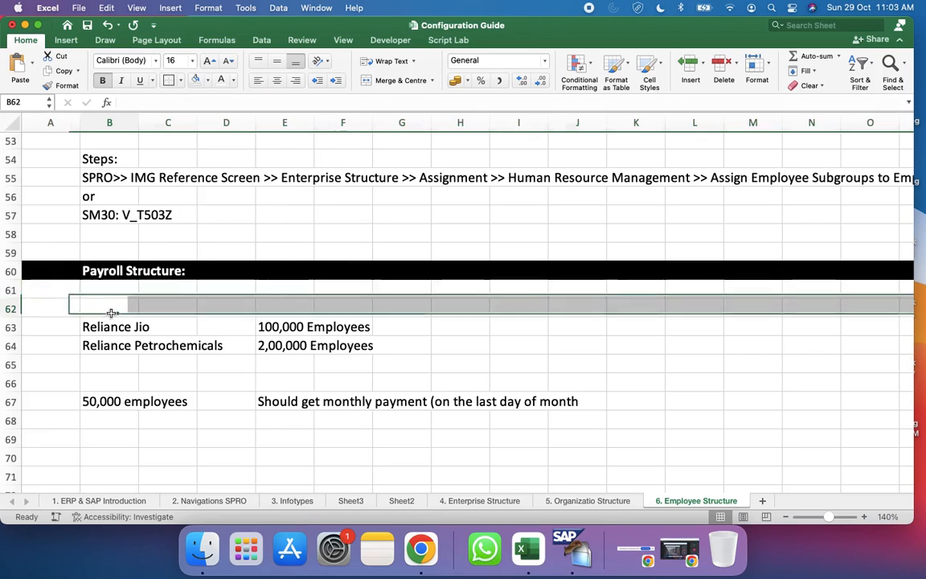
pyautogui.click(4, 308)
pyautogui.rightClick(4, 310)
pyautogui.click(40, 378)
pyautogui.click(119, 304)
pyautogui.write('Payment')
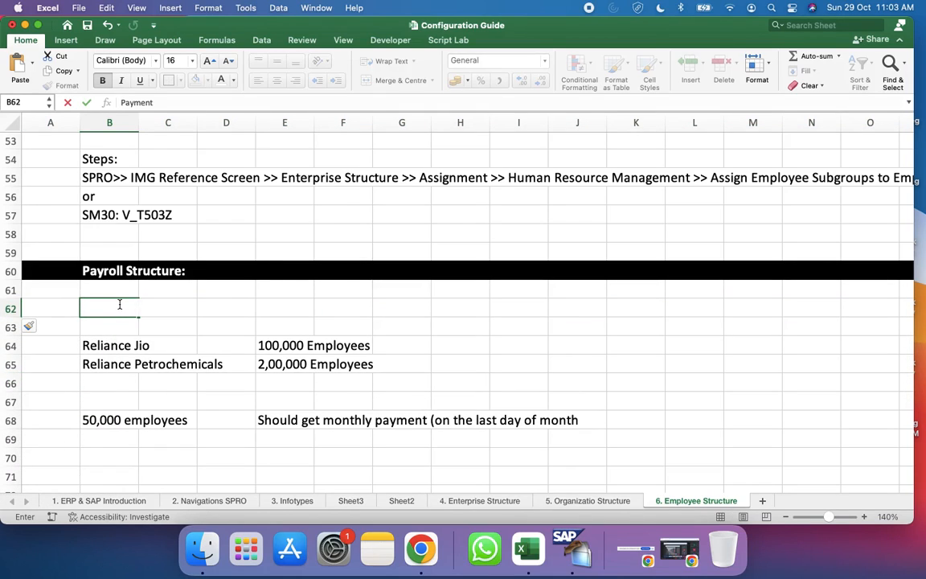
# Step: Insert one more blank row at row 63 above the company list and select cell B62
pyautogui.click(103, 329)
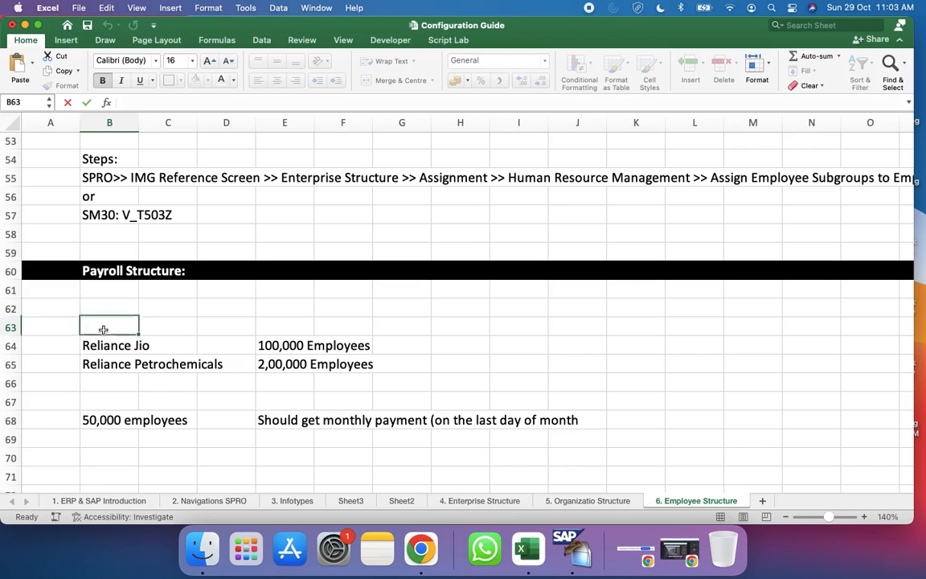
pyautogui.click(10, 326)
pyautogui.rightClick(10, 325)
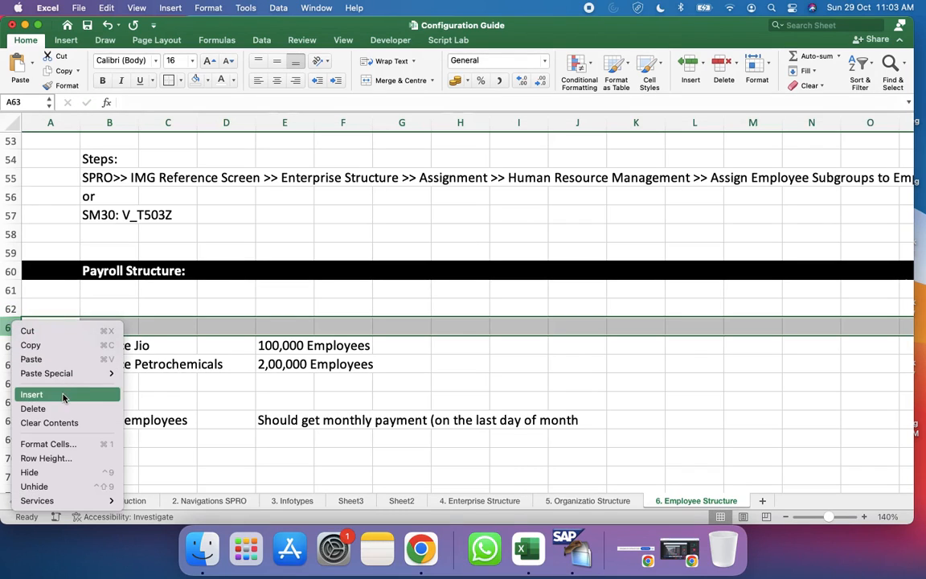
pyautogui.click(48, 391)
pyautogui.click(128, 308)
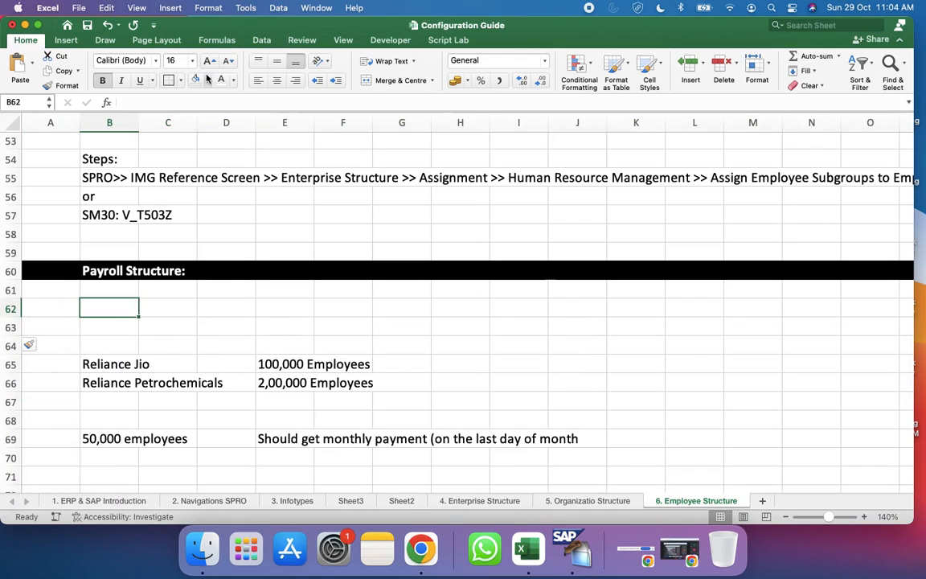
# Step: Set the font colour of cell B62 to black and enter "Payment Terms and Date" in it
pyautogui.click(232, 81)
pyautogui.click(237, 140)
pyautogui.write('Payment')
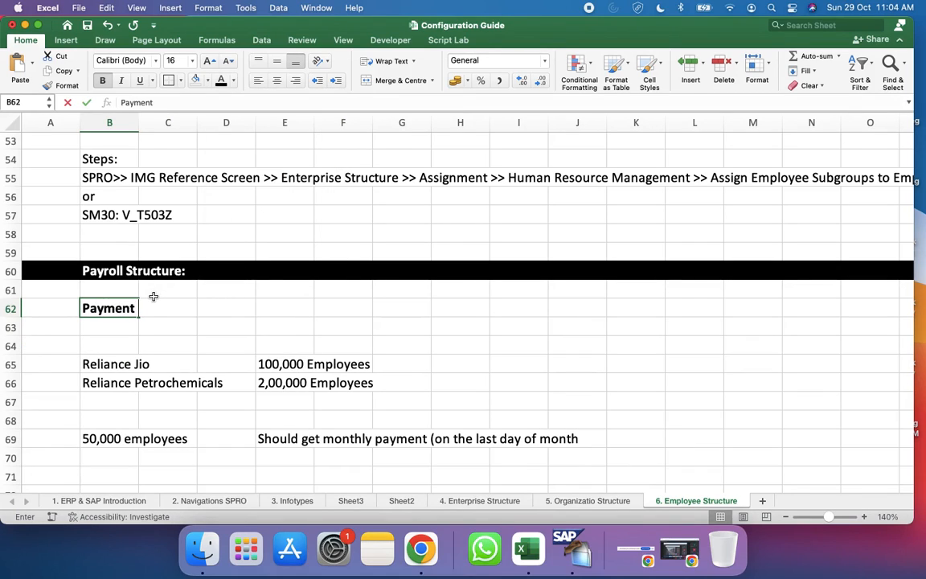
pyautogui.write(' Terms')
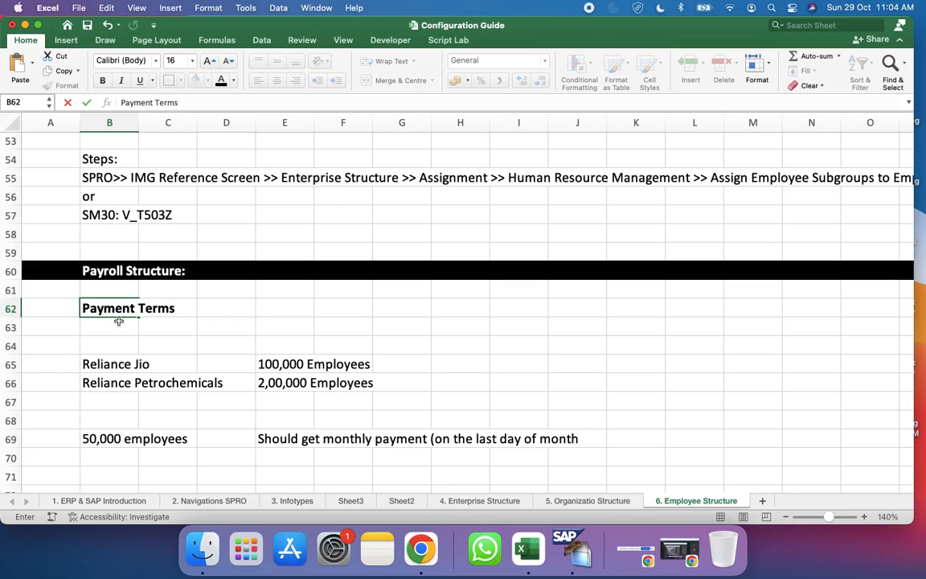
pyautogui.write(' and Date')
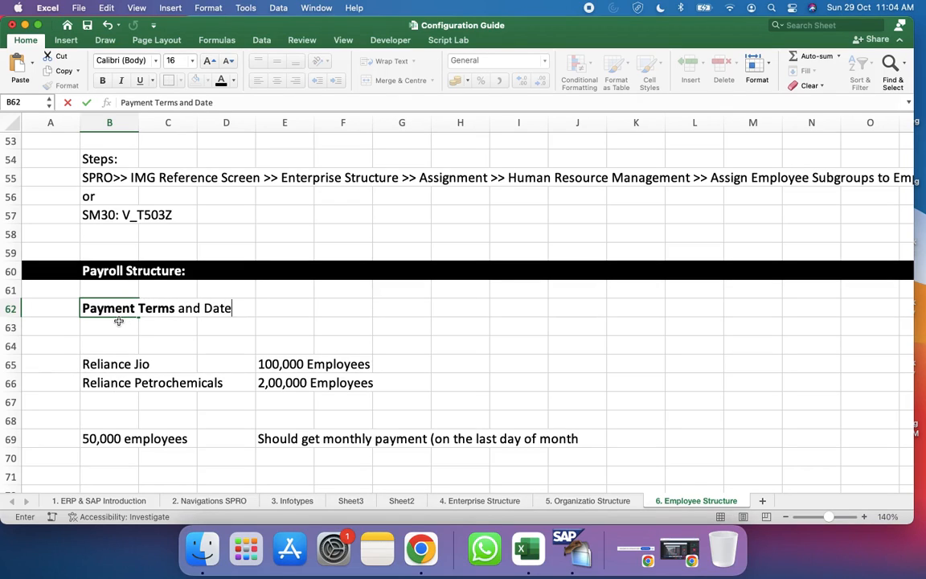
# Step: Remove the bold formatting from the whole "Payment Terms and Date" text in cell B62
pyautogui.tripleClick(108, 310)
pyautogui.press('super+b')
pyautogui.press('super+b')
pyautogui.click(104, 308)
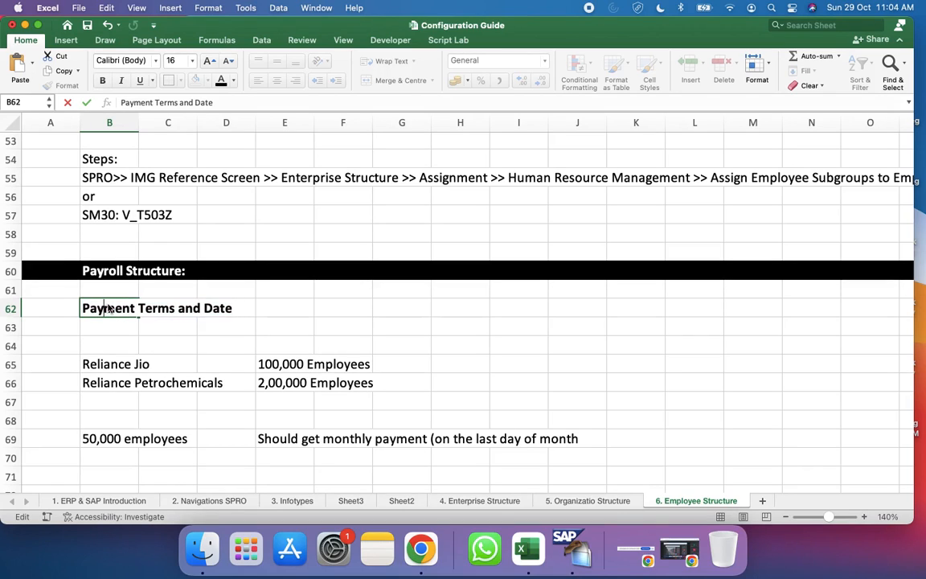
pyautogui.tripleClick(105, 309)
pyautogui.press('super+b')
pyautogui.click(229, 400)
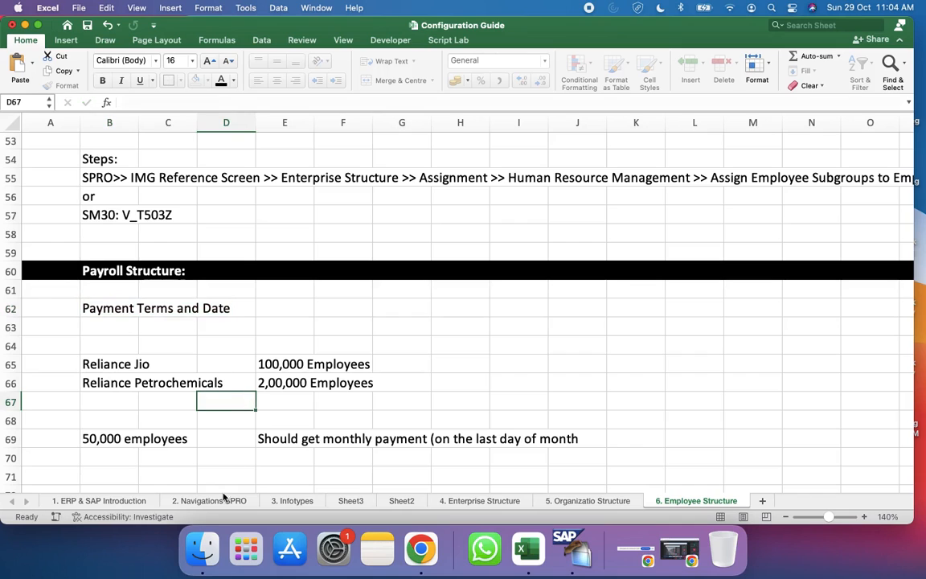
# Step: Review the structure lists and the weekly, bi-weekly and monthly lines of the Payroll example on the 2. Navigations SPRO sheet
pyautogui.click(208, 500)
pyautogui.scroll(-3, 411, 438)
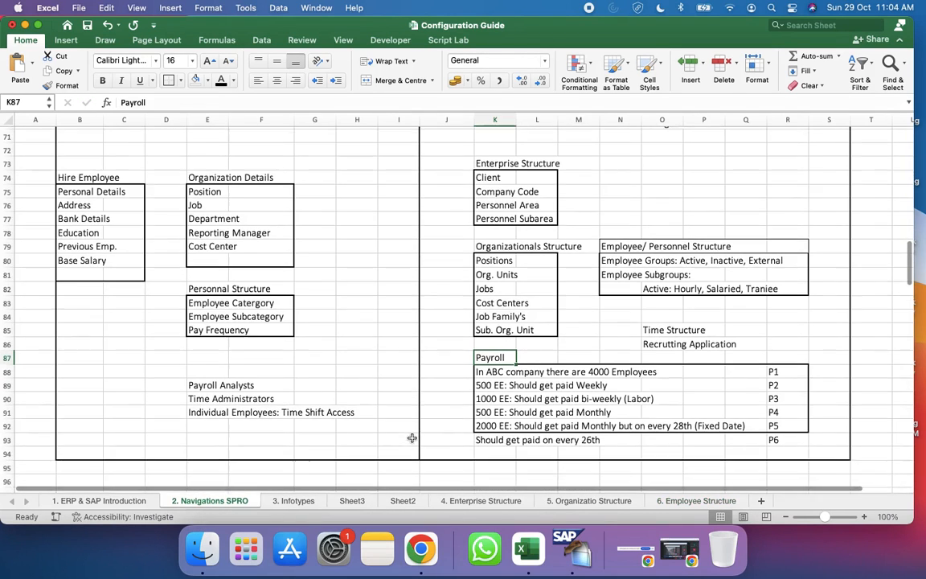
pyautogui.scroll(7, 412, 439)
pyautogui.scroll(-5, 567, 169)
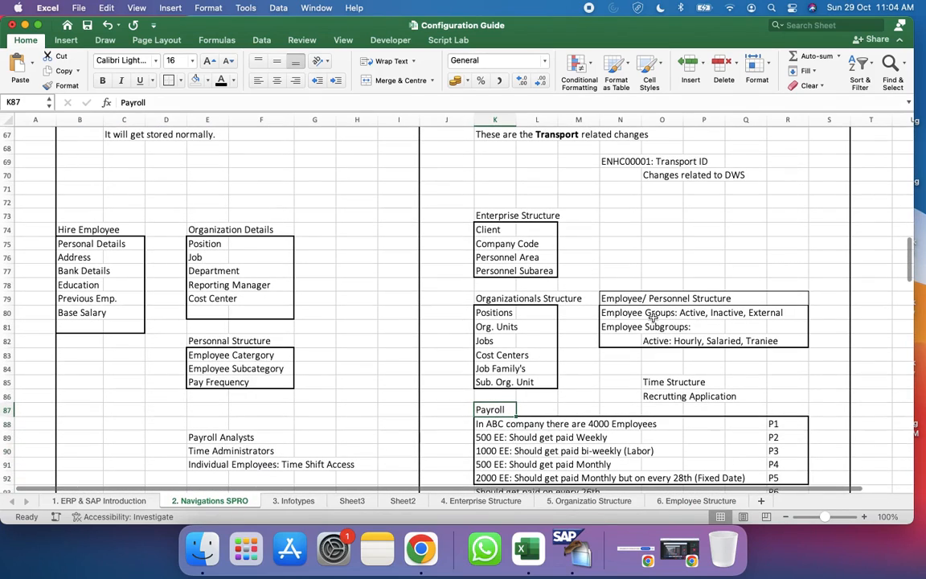
pyautogui.click(496, 311)
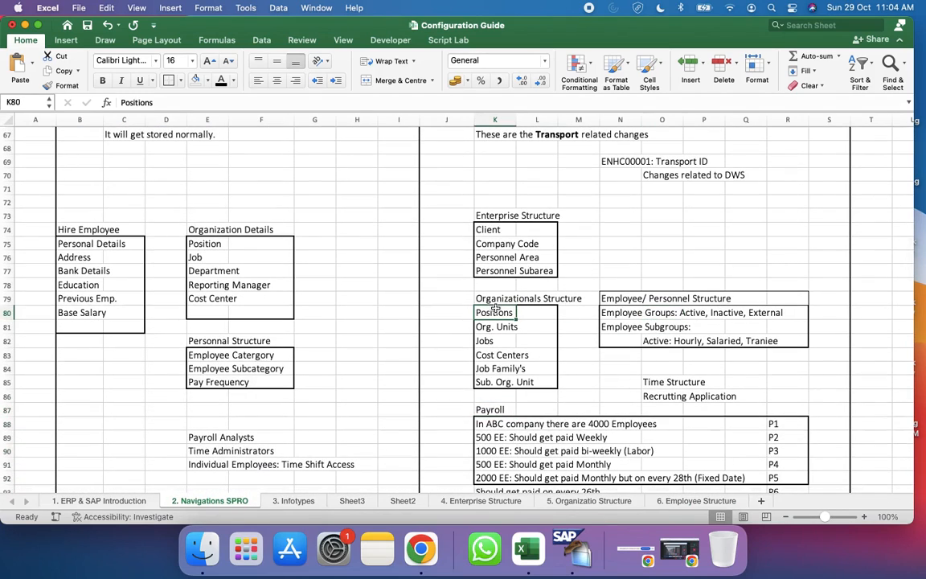
pyautogui.scroll(-1, 496, 310)
pyautogui.click(497, 200)
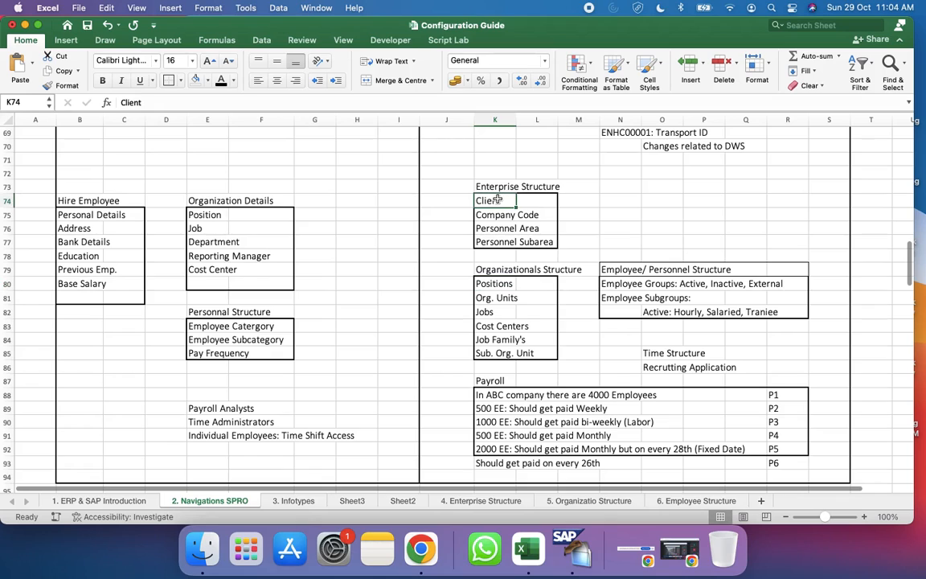
pyautogui.scroll(-2, 502, 231)
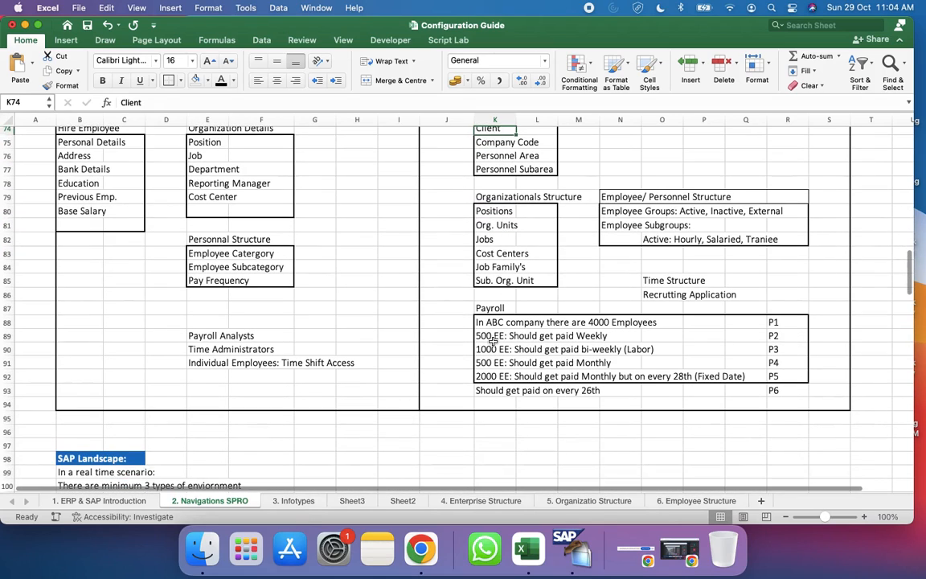
pyautogui.click(495, 338)
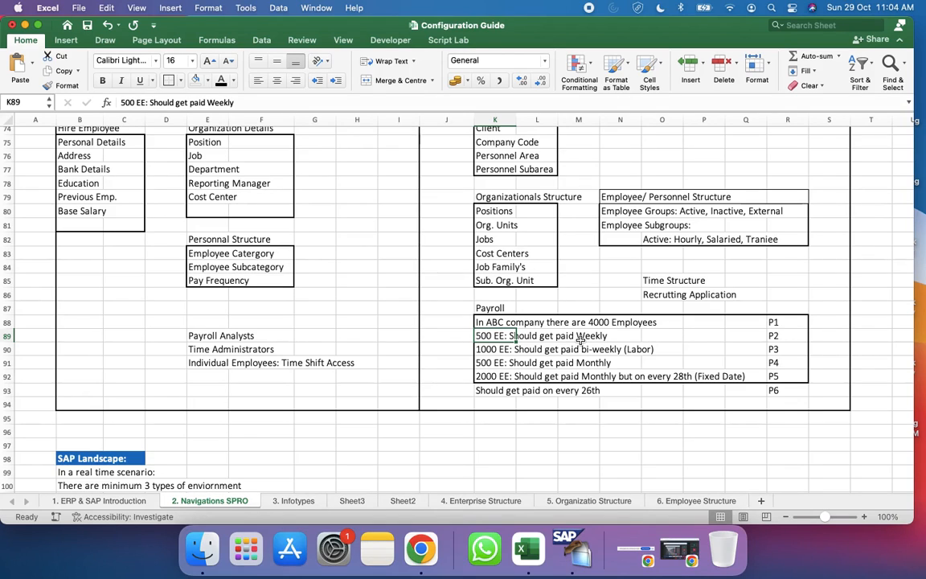
pyautogui.scroll(-1, 523, 322)
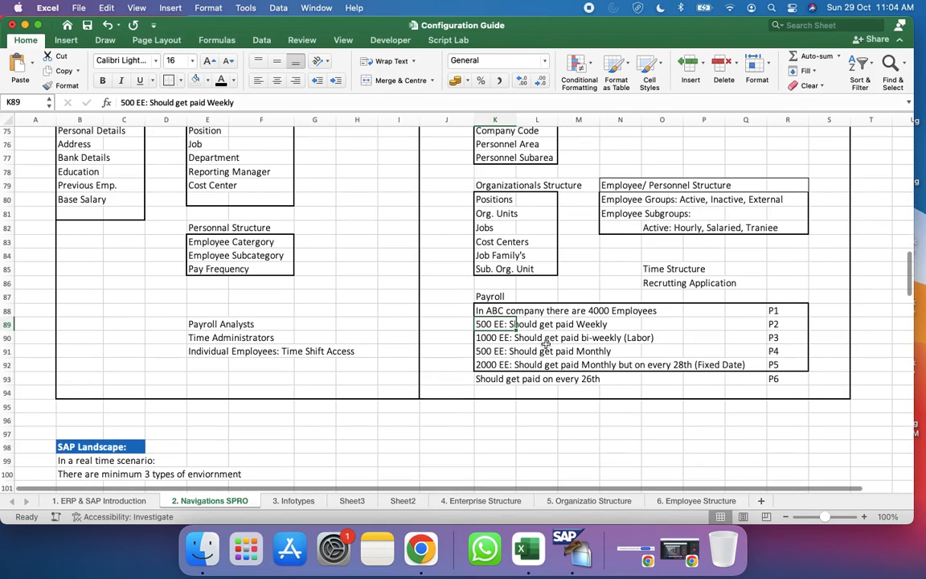
pyautogui.click(481, 338)
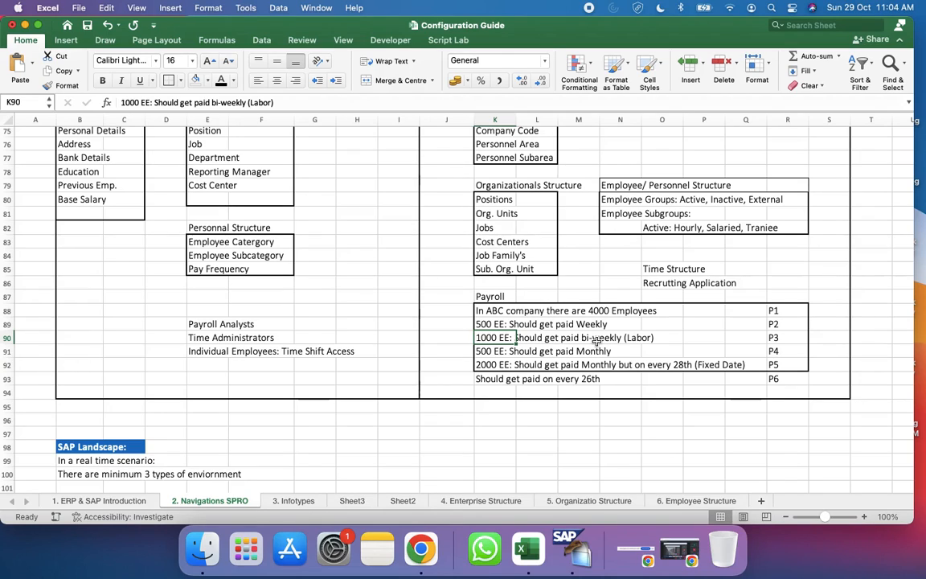
pyautogui.click(490, 352)
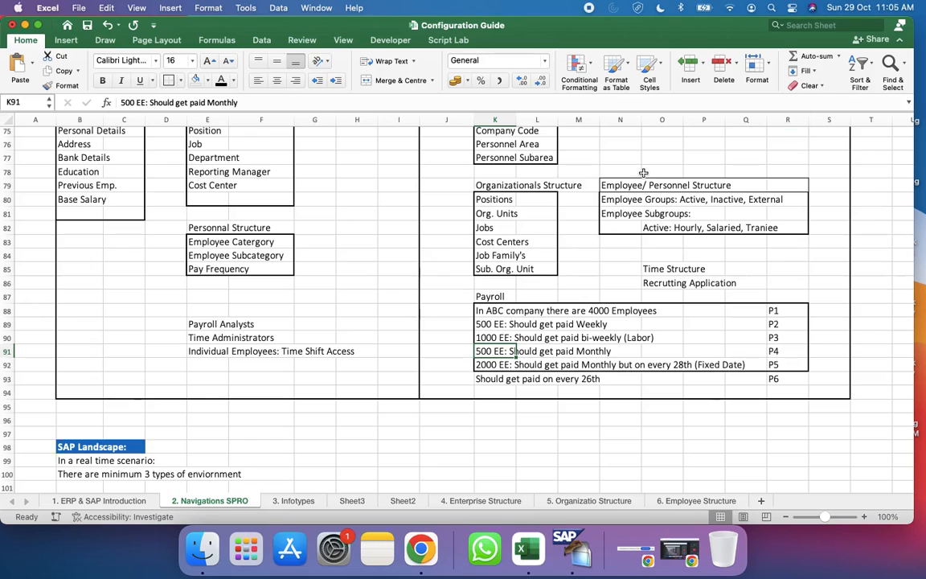
# Step: Open the Calendar app, check the month ends of October and November 2023, and return to the Excel workbook
pyautogui.press('super+space')
pyautogui.write('calc')
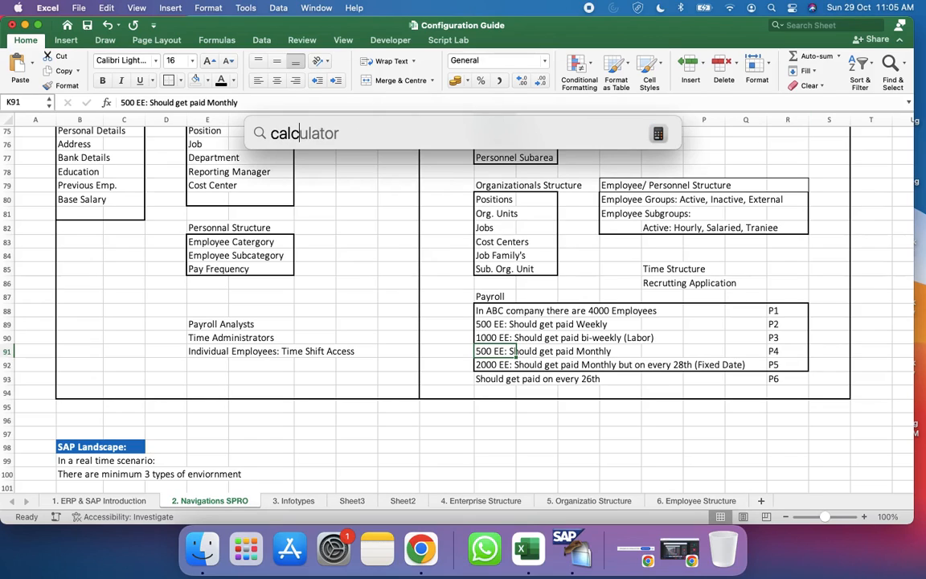
pyautogui.press('BackSpace')
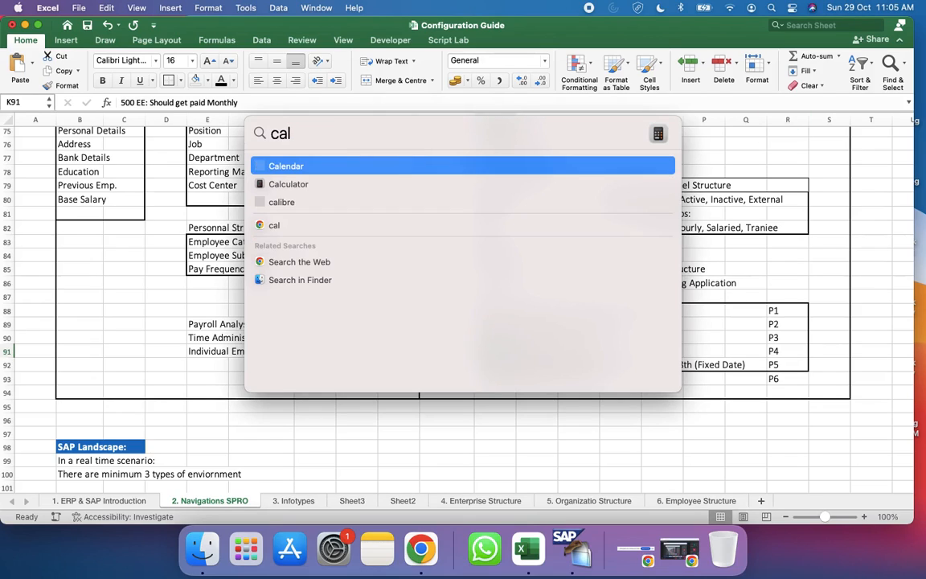
pyautogui.write('e')
pyautogui.press('Return')
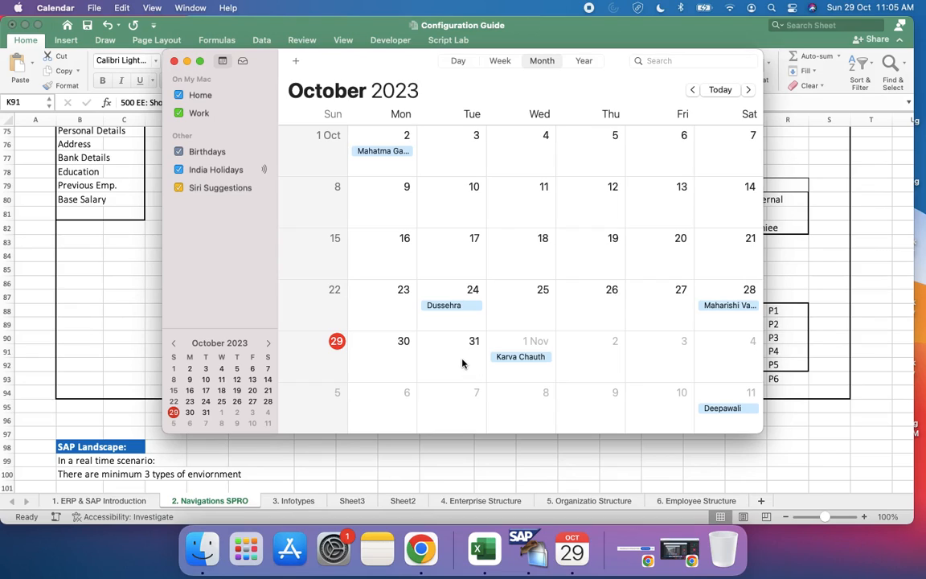
pyautogui.click(748, 90)
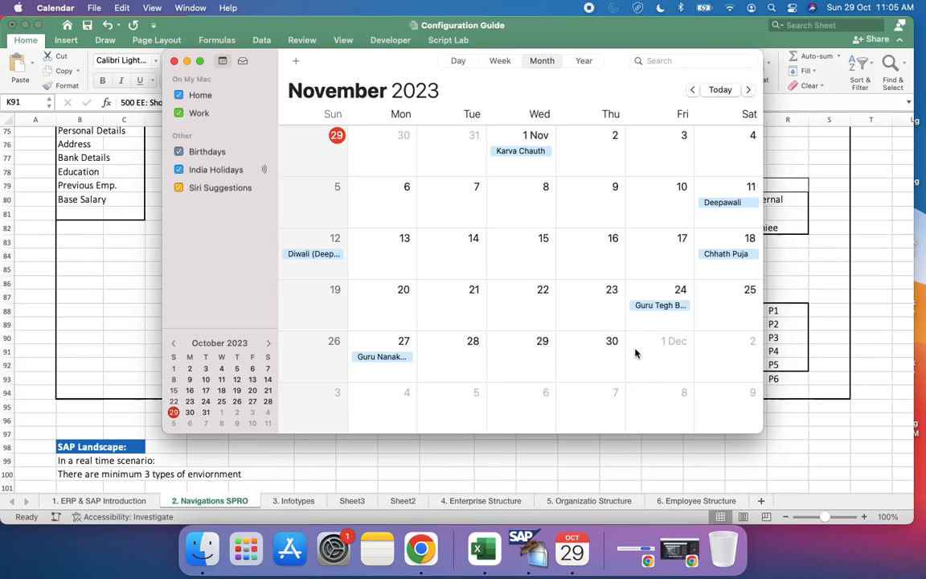
pyautogui.click(458, 472)
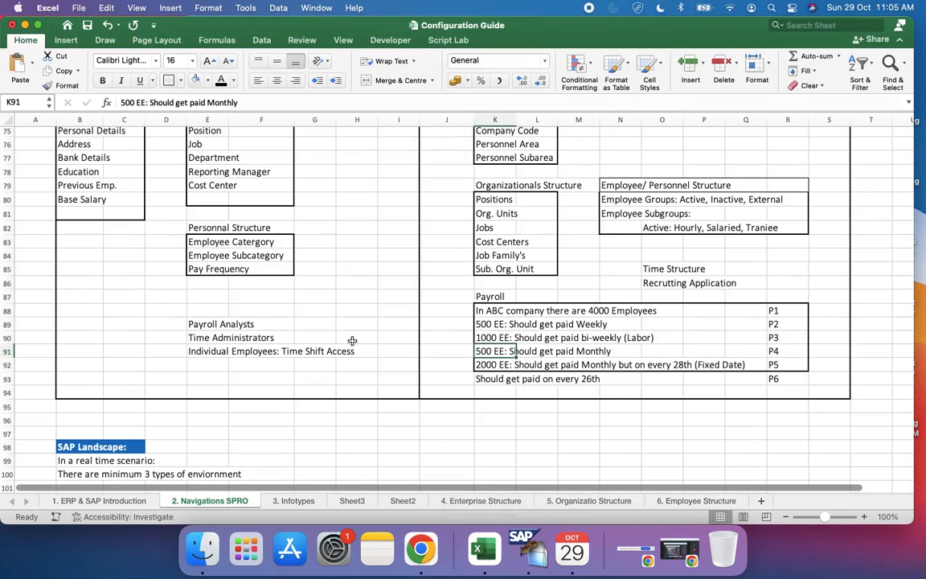
# Step: On the 6. Employee Structure sheet, add the missing closing parenthesis to the monthly payment note in cell E69
pyautogui.click(682, 500)
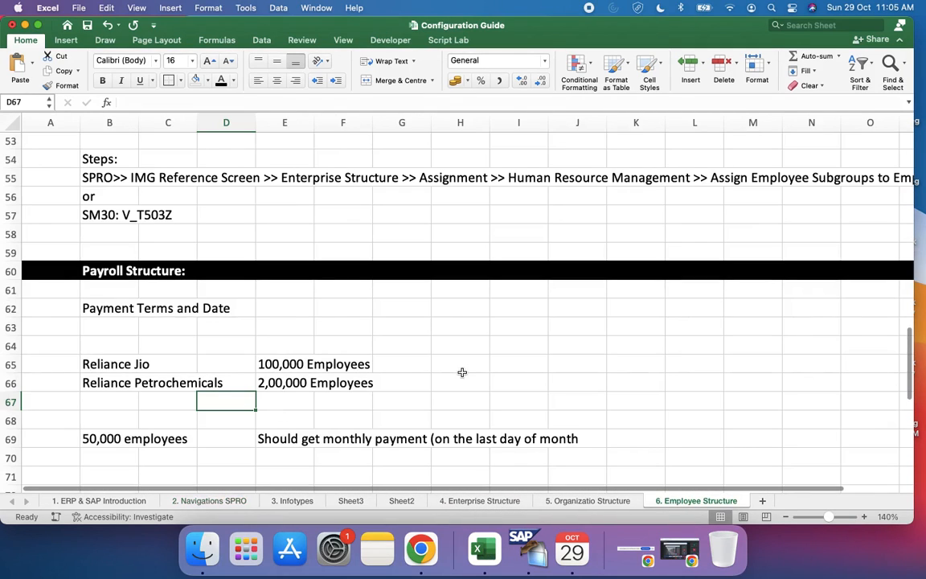
pyautogui.scroll(-4, 462, 373)
pyautogui.click(175, 391)
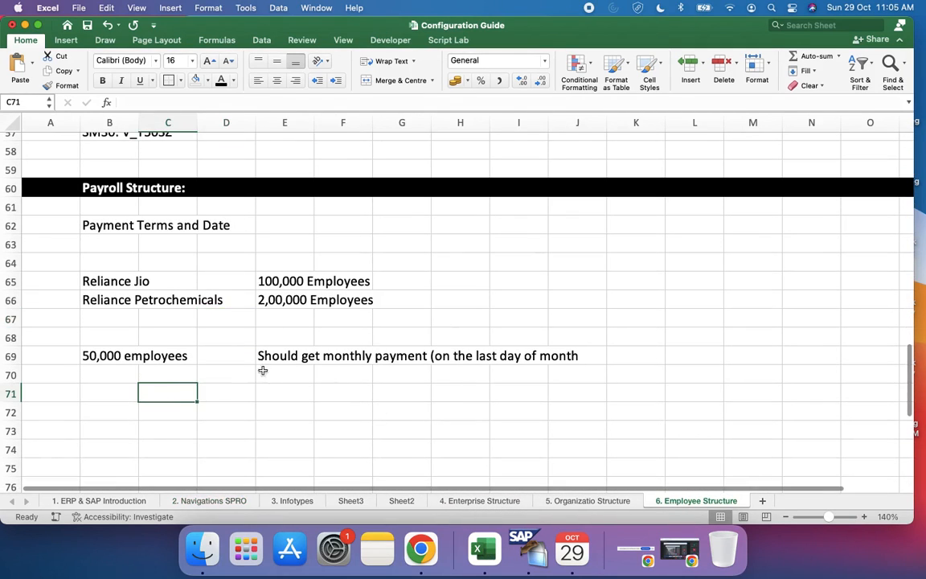
pyautogui.click(145, 355)
pyautogui.click(115, 355)
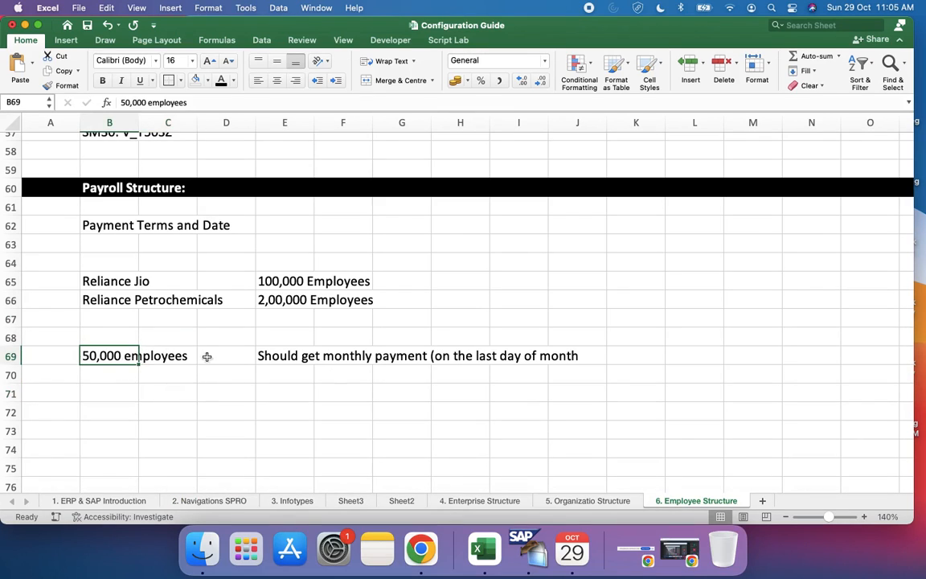
pyautogui.click(302, 337)
pyautogui.click(305, 353)
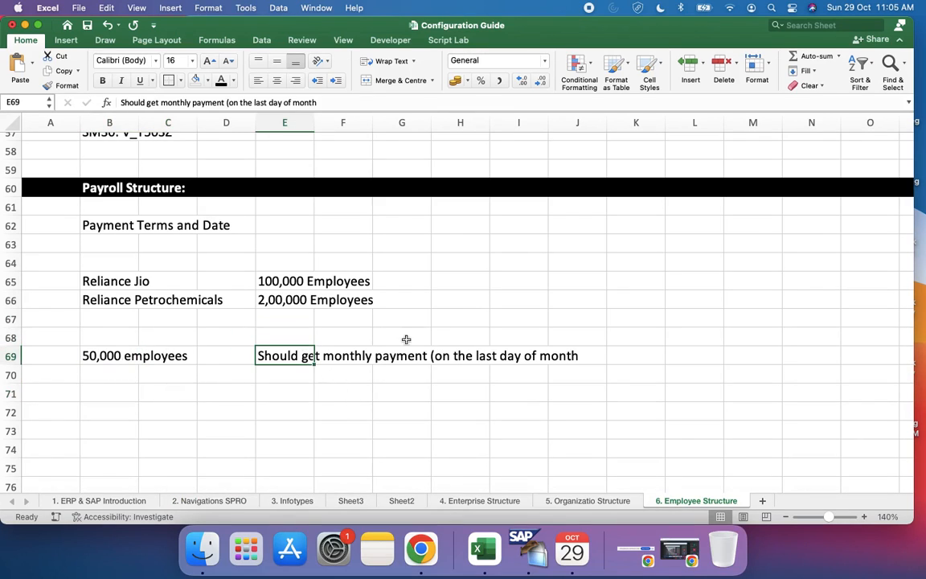
pyautogui.click(347, 104)
pyautogui.write(')')
pyautogui.click(239, 396)
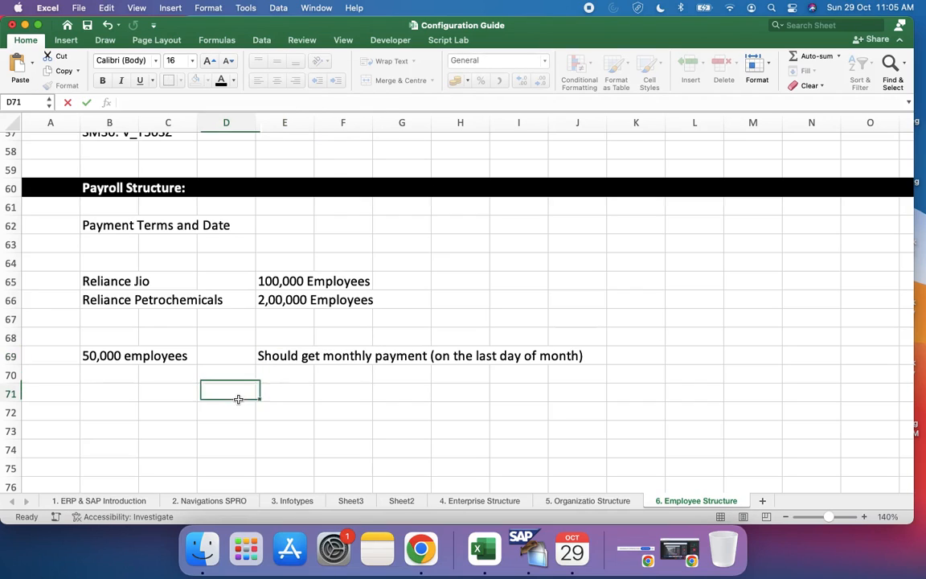
# Step: Append ": 28th, 29th, 30th, 31st" to the monthly payment note in cell E69
pyautogui.click(295, 356)
pyautogui.click(324, 102)
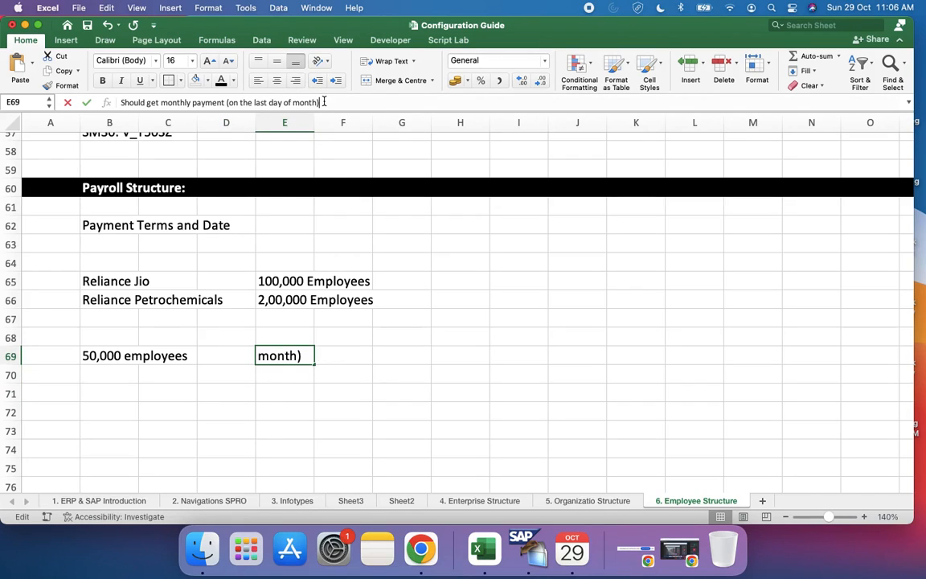
pyautogui.write('28th')
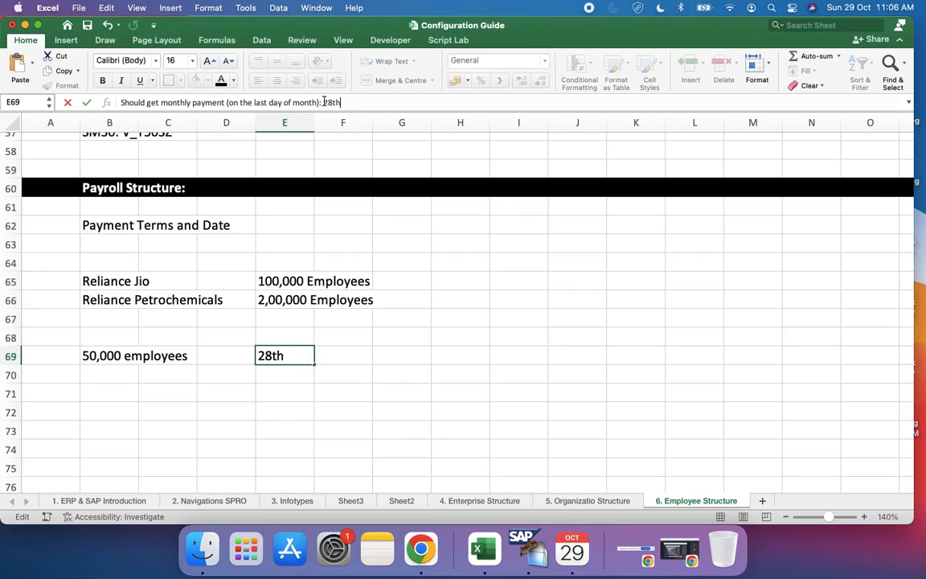
pyautogui.write(', 29th, 30th, 31st')
pyautogui.press('Return')
pyautogui.press('Return')
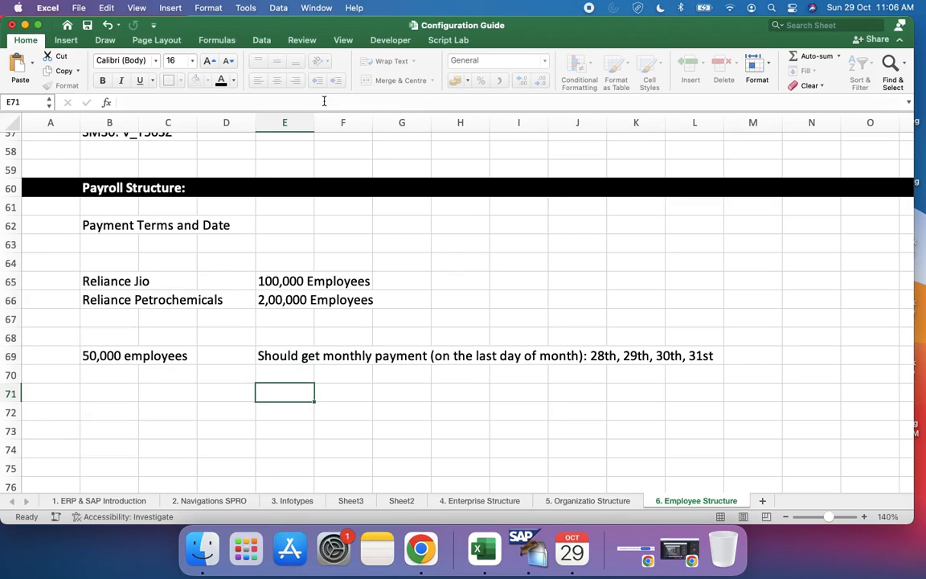
# Step: Enter "30,000 Employees" in cell B71, below the 50,000 employees entry
pyautogui.click(102, 398)
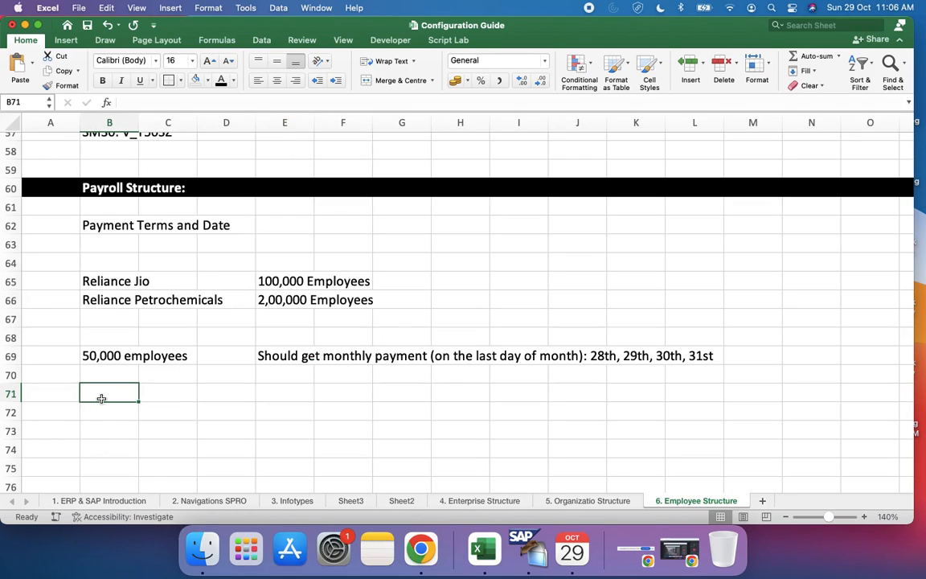
pyautogui.write('0')
pyautogui.press('BackSpace')
pyautogui.write('40')
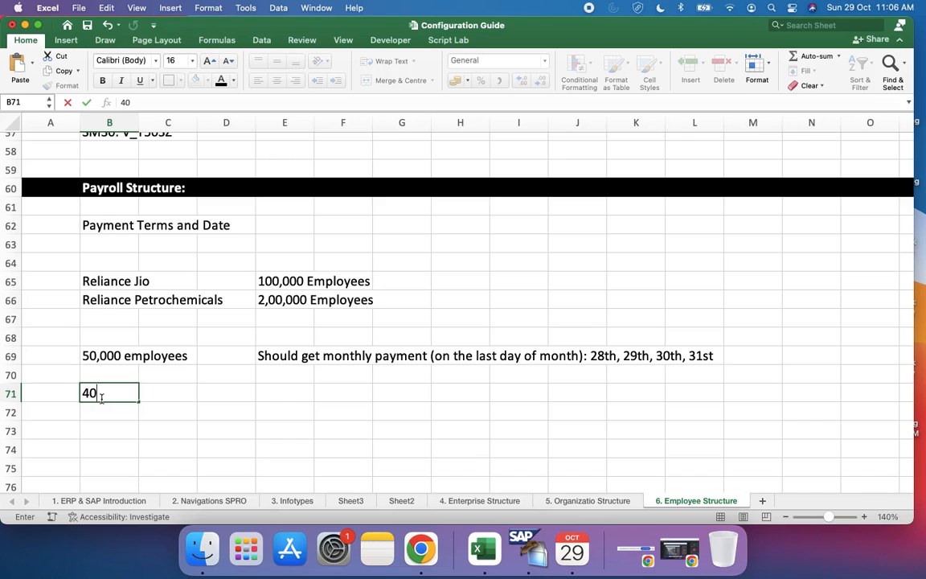
pyautogui.press('BackSpace')
pyautogui.press('BackSpace')
pyautogui.write('30,000 Employees')
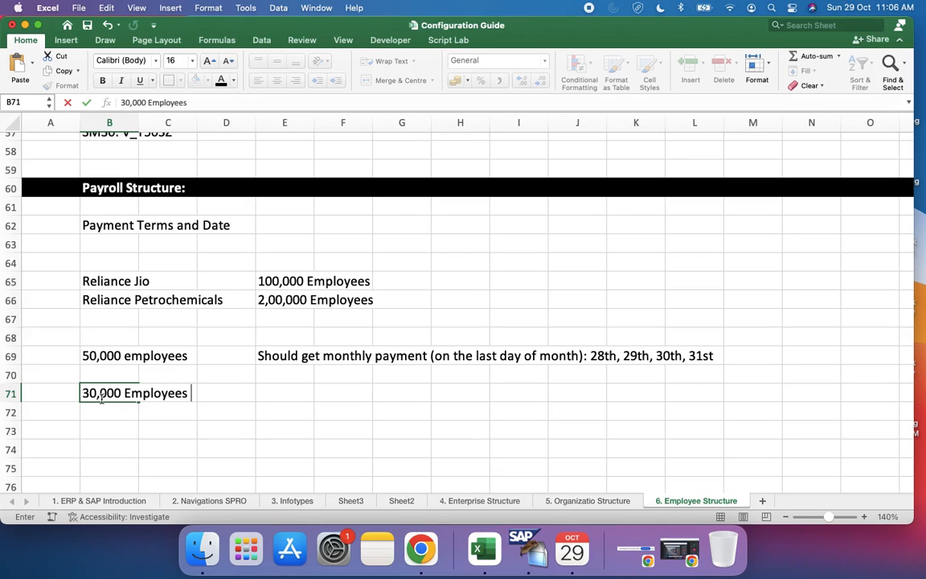
# Step: Enter "Should get Weekly Payment on every Friday" in cell E71 beside the 30,000 Employees entry
pyautogui.click(287, 394)
pyautogui.write('Should get ')
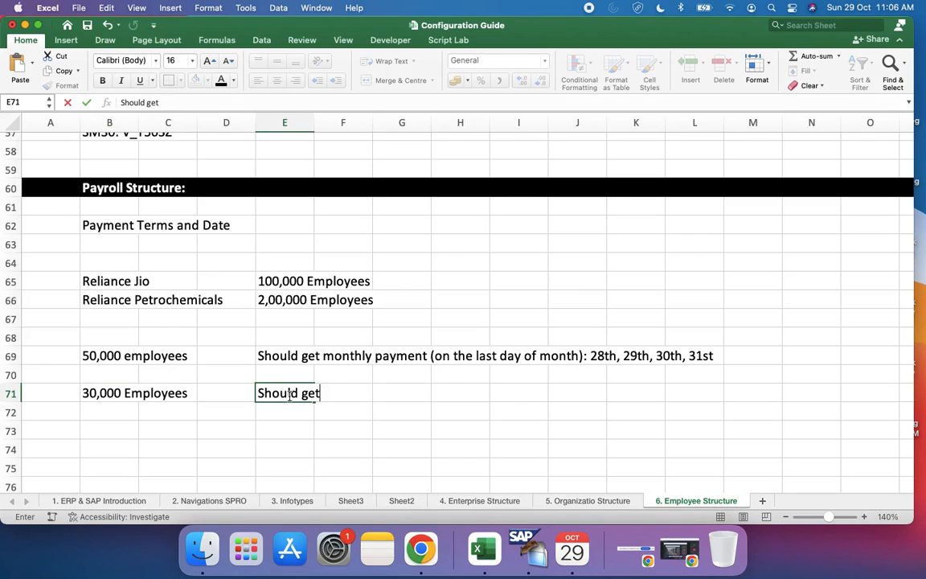
pyautogui.write('Weekly ')
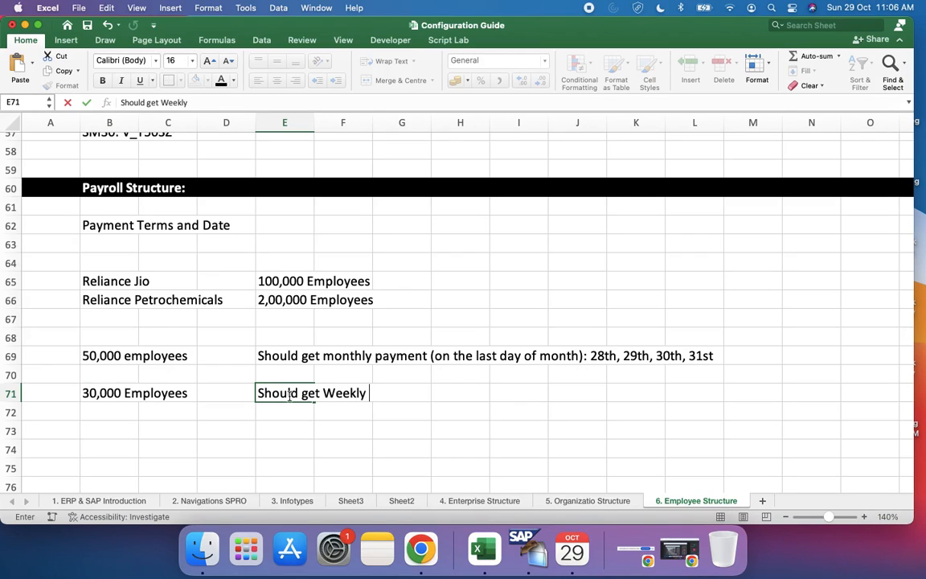
pyautogui.write('Payment')
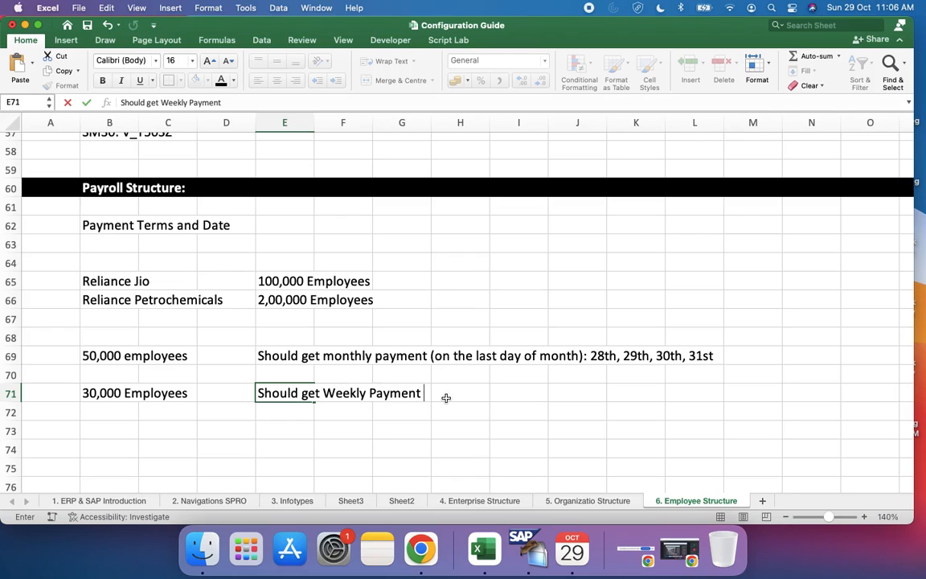
pyautogui.write('on every')
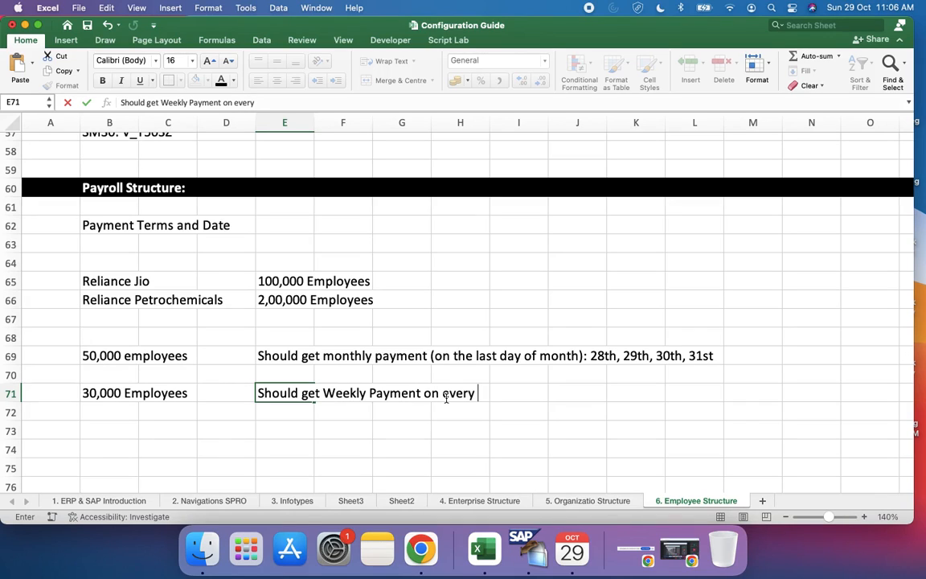
pyautogui.write(' Friday')
# Step: Switch to Calendar and check the Fridays in the October 2023 month view for the weekly payment dates
pyautogui.click(574, 551)
pyautogui.scroll(5, 482, 281)
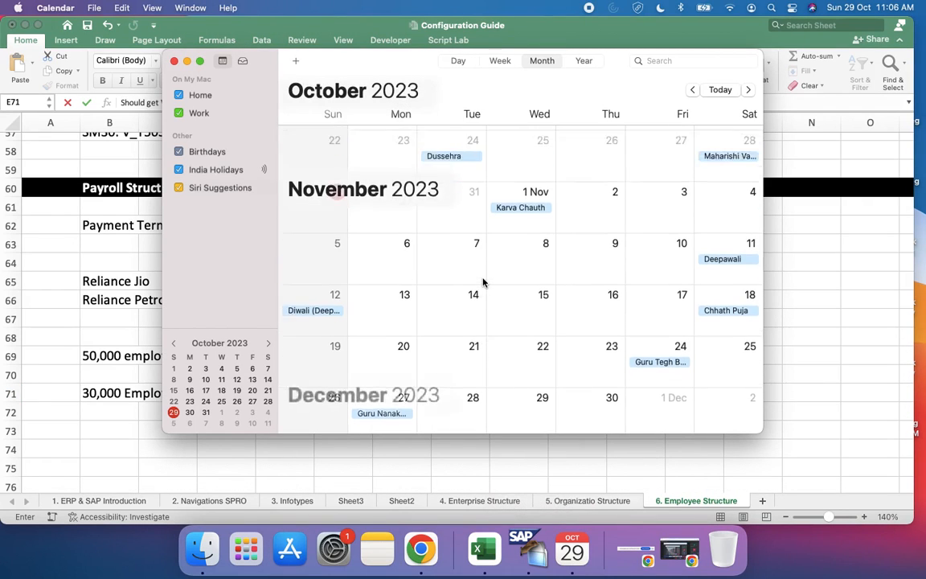
pyautogui.scroll(5, 483, 283)
pyautogui.scroll(-5, 483, 283)
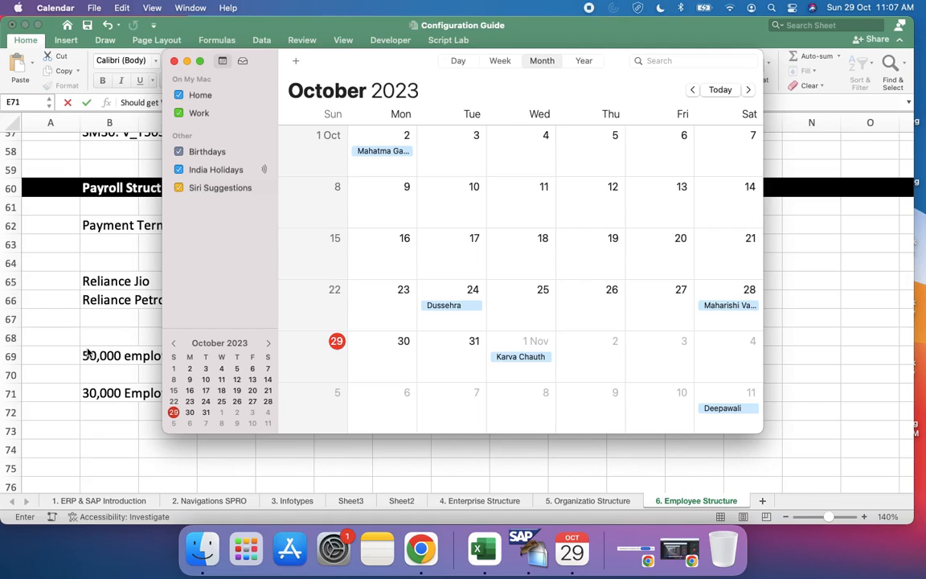
pyautogui.click(99, 398)
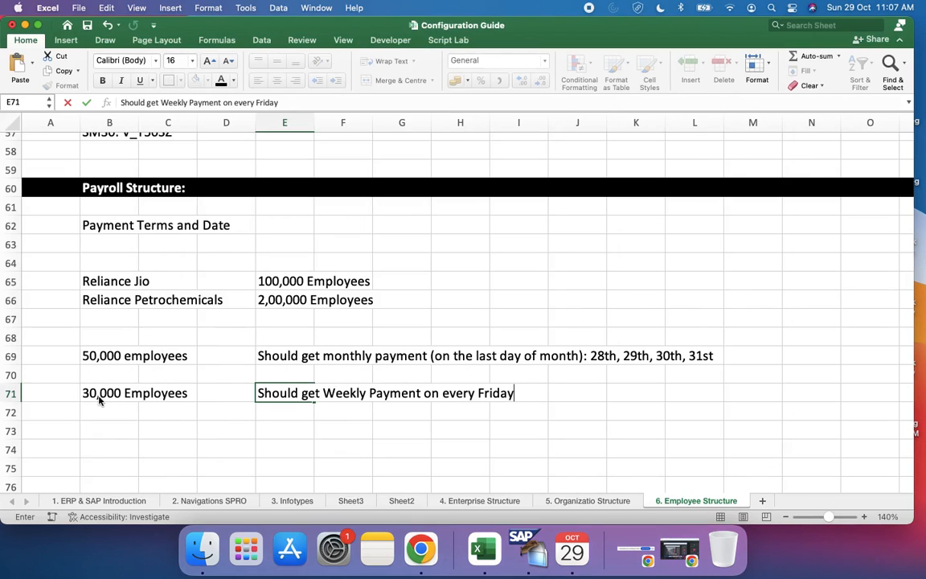
pyautogui.click(572, 549)
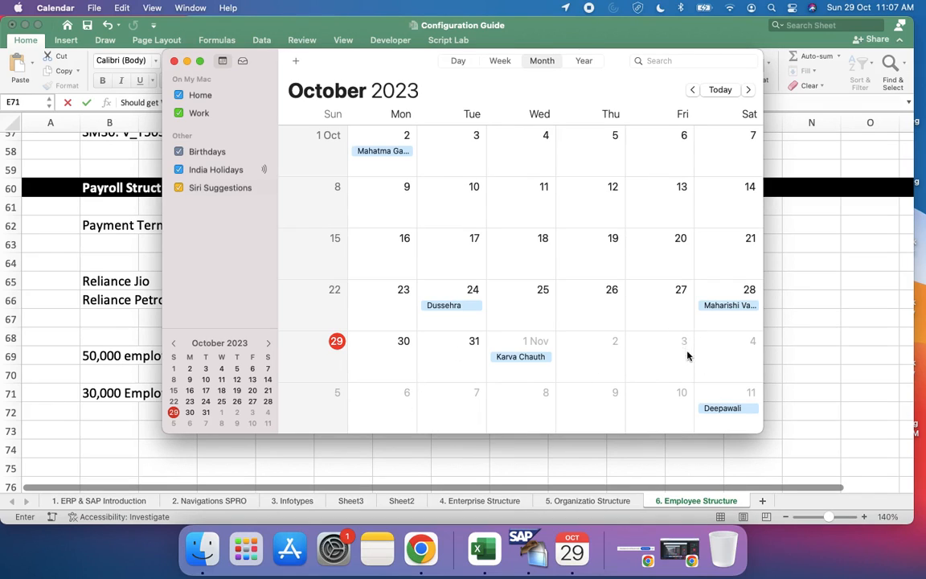
pyautogui.click(50, 464)
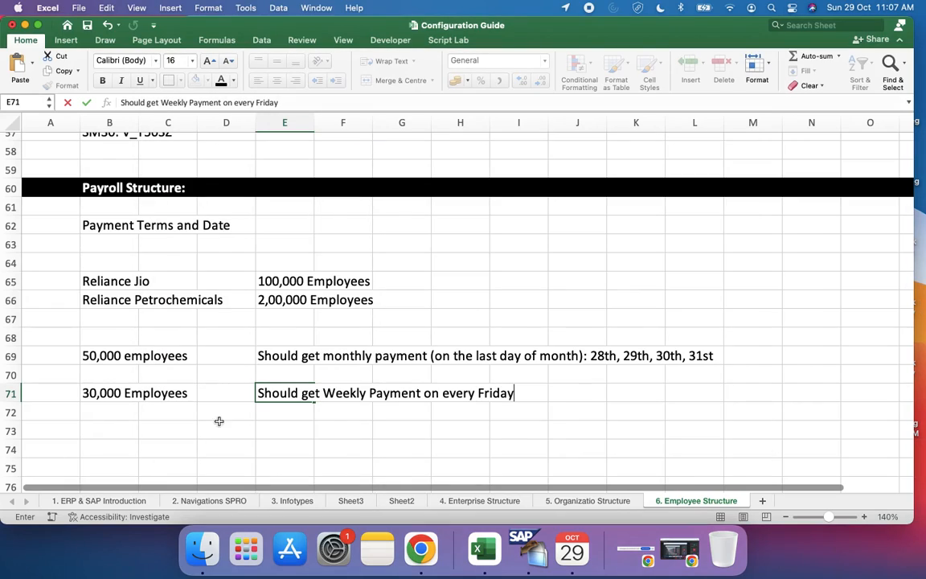
# Step: Back in the Configuration Guide workbook, review the 30,000 Employees entry, the employee subgroups above it, and the weekly and monthly payment notes
pyautogui.click(292, 394)
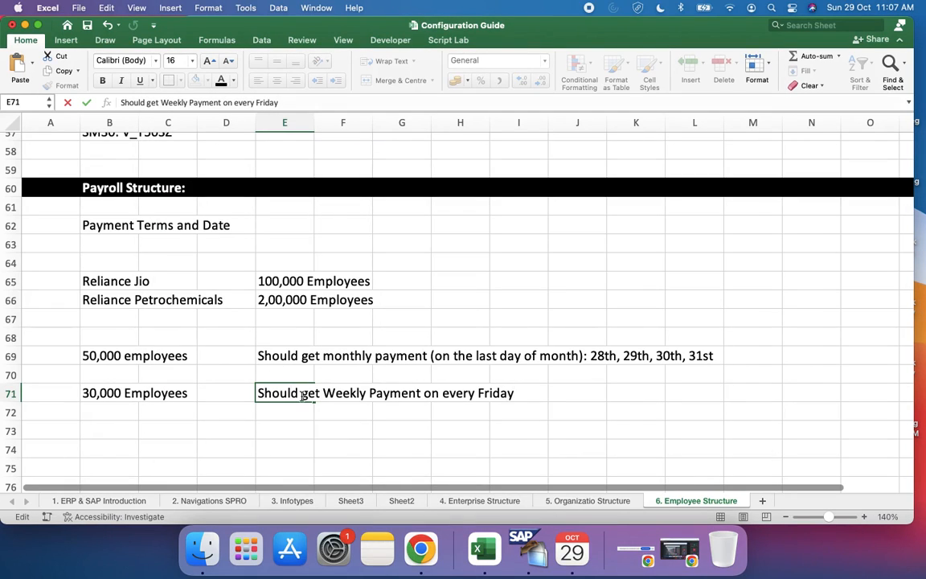
pyautogui.click(93, 391)
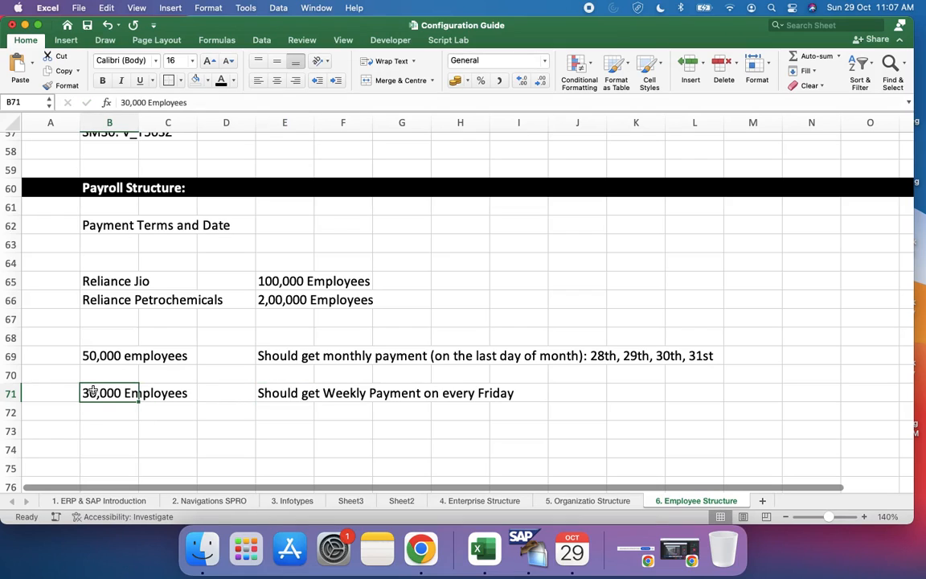
pyautogui.click(292, 393)
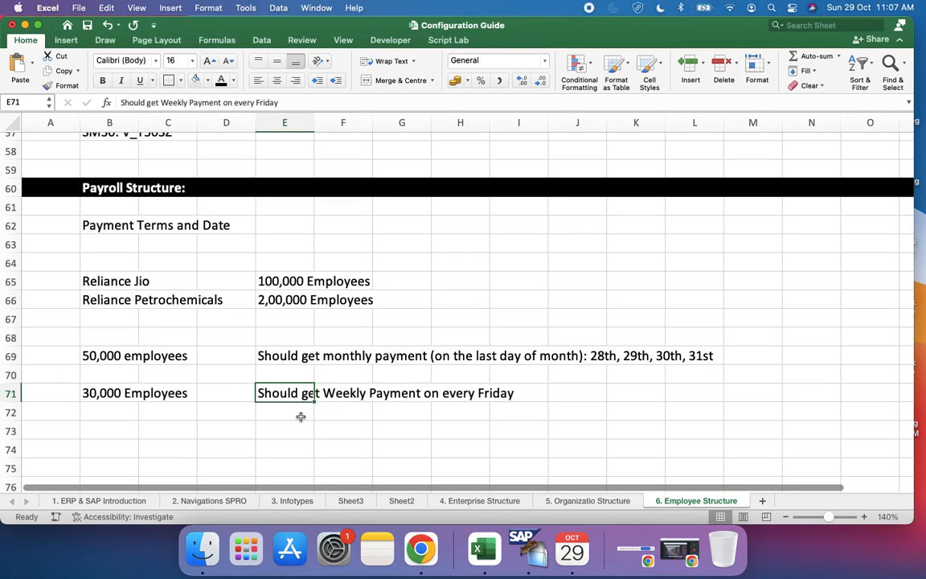
pyautogui.click(108, 393)
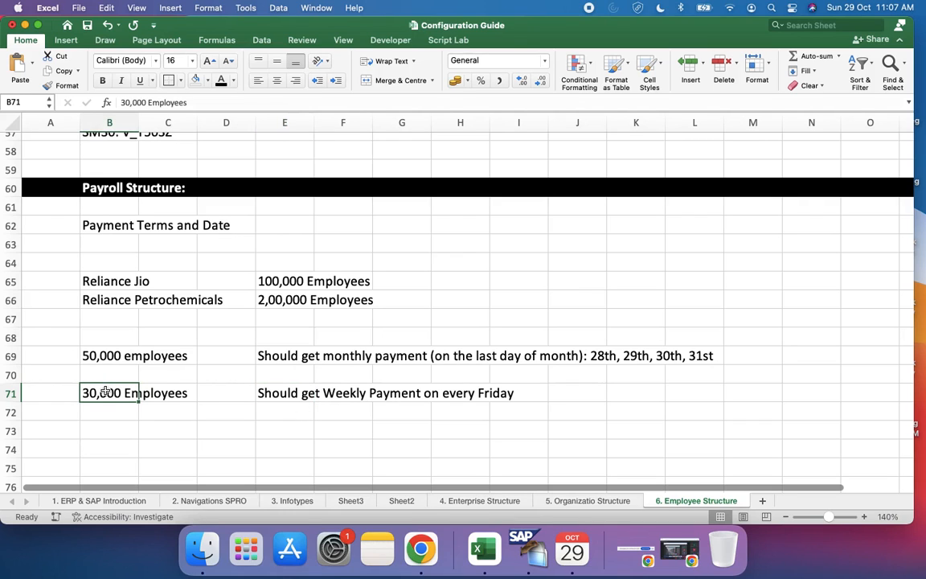
pyautogui.scroll(2, 106, 390)
pyautogui.scroll(8, 106, 390)
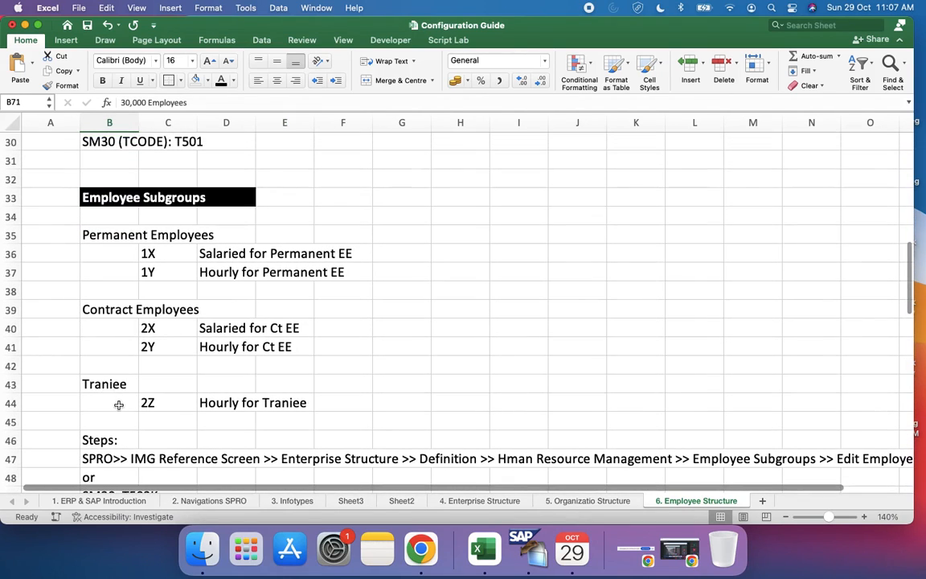
pyautogui.scroll(-6, 118, 403)
pyautogui.scroll(-4, 119, 411)
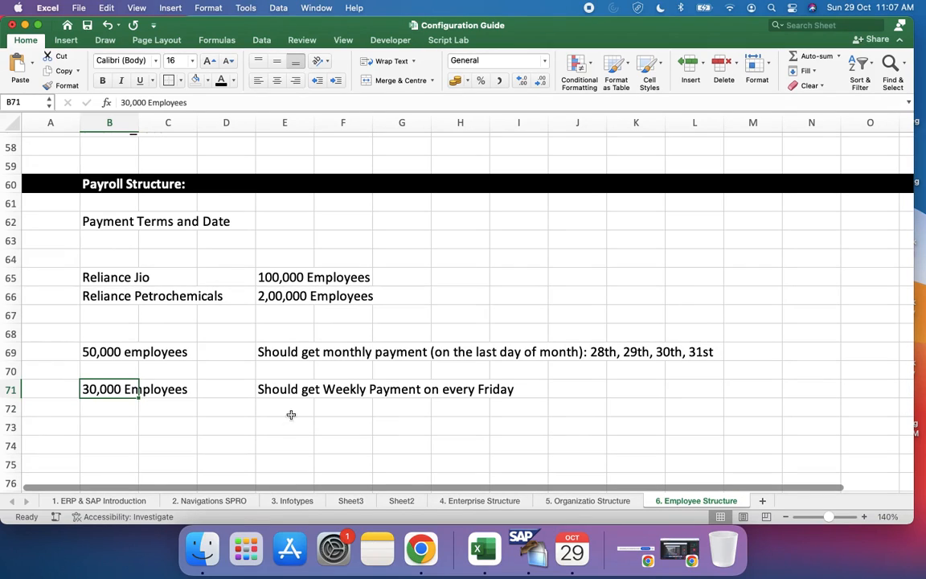
pyautogui.click(303, 390)
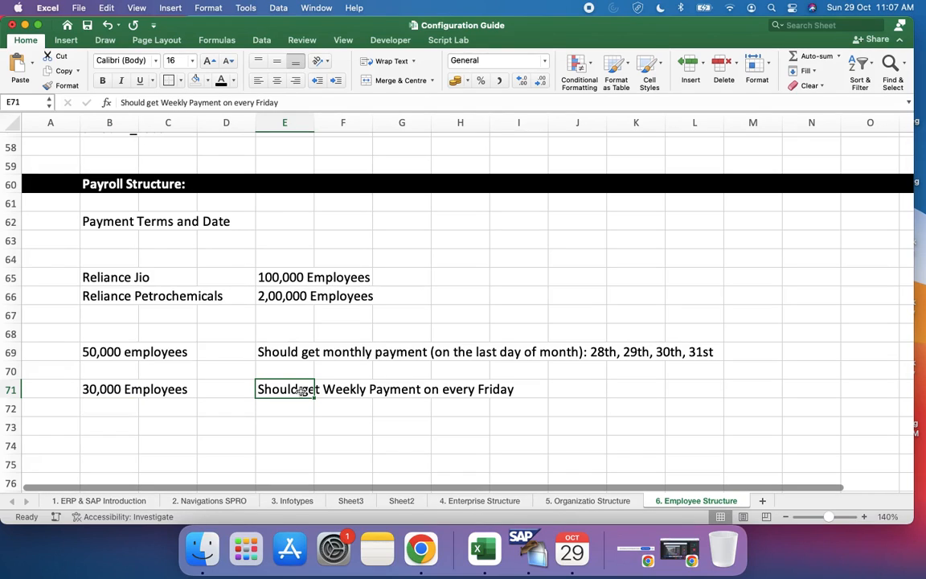
pyautogui.click(294, 351)
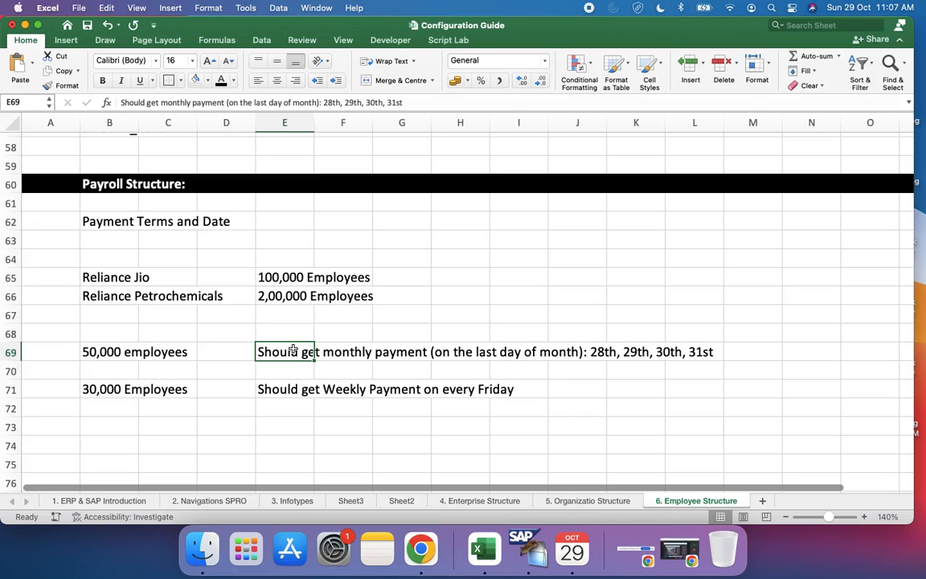
# Step: Enter "20,000 Employees" in cell B73, below the 30,000 Employees entry
pyautogui.click(101, 426)
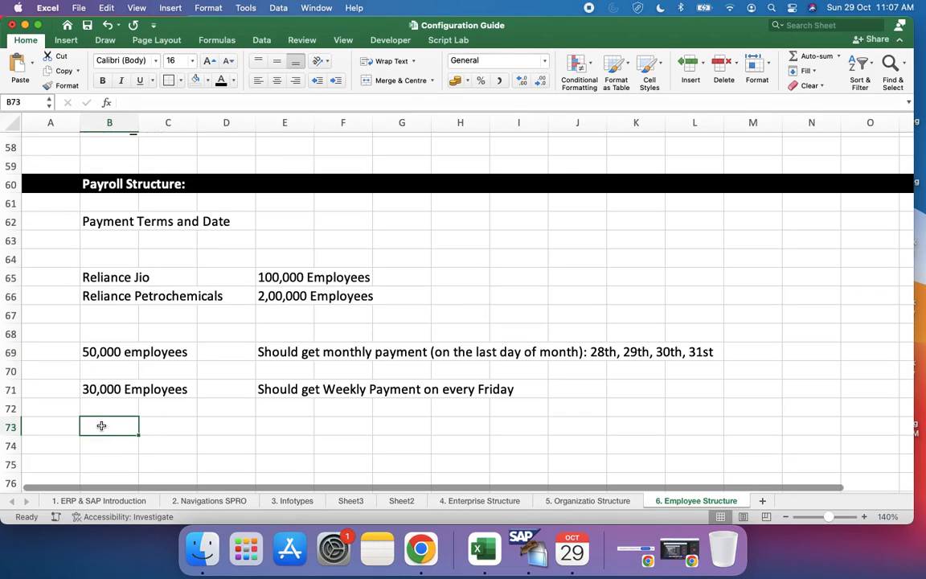
pyautogui.write('20,000')
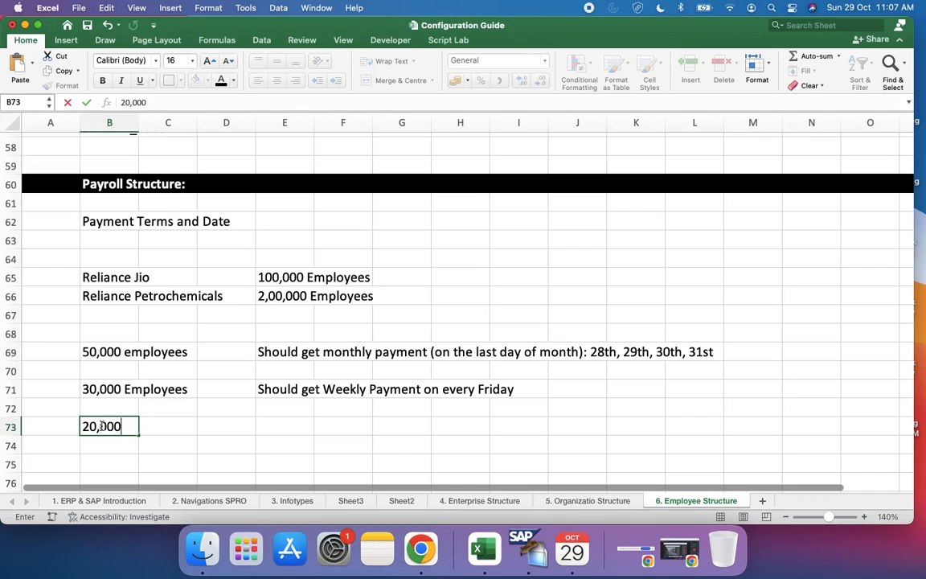
pyautogui.write(' Employees')
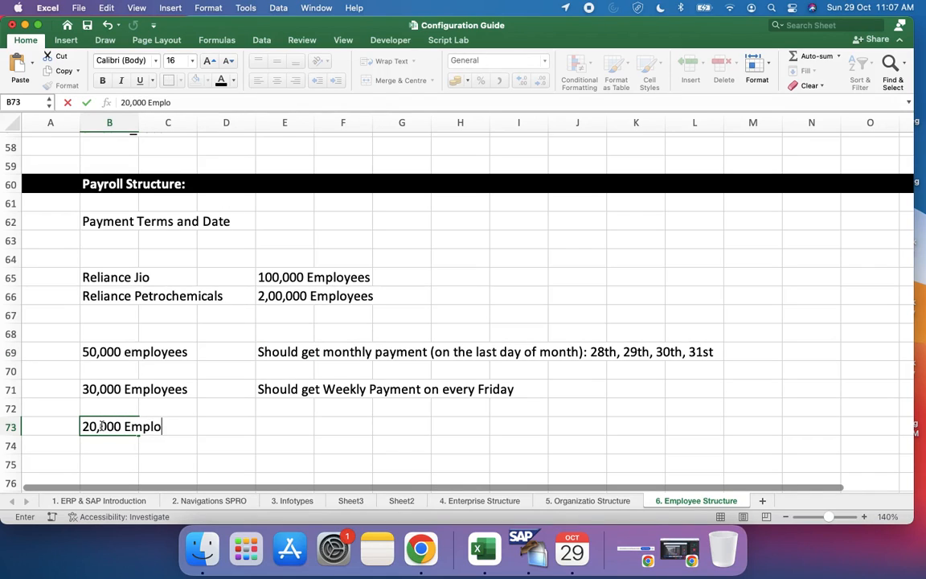
pyautogui.press('Tab')
pyautogui.press('Tab')
pyautogui.press('Tab')
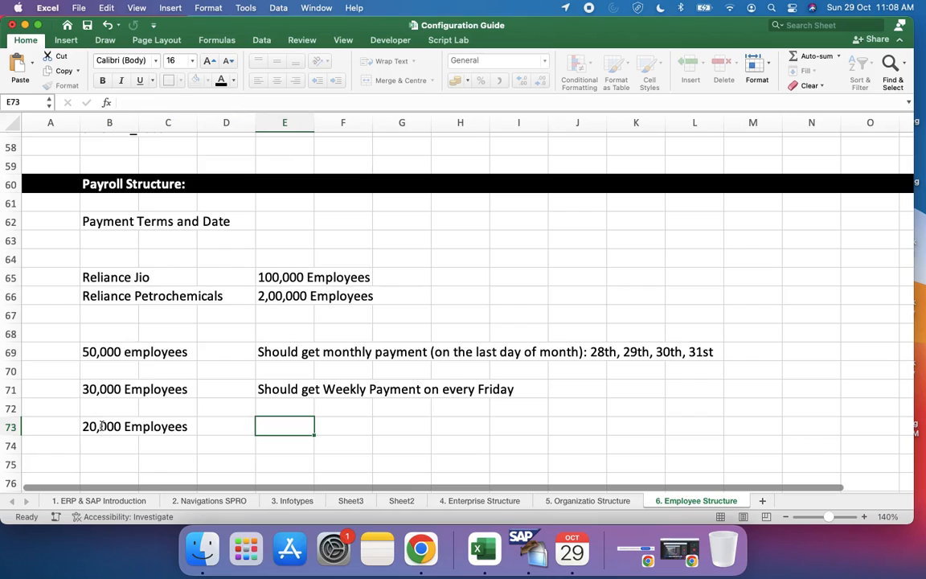
# Step: Enter "Should get monthly payment but on every 28th of the month" in cell E73 beside the 20,000 Employees entry
pyautogui.write('Should ')
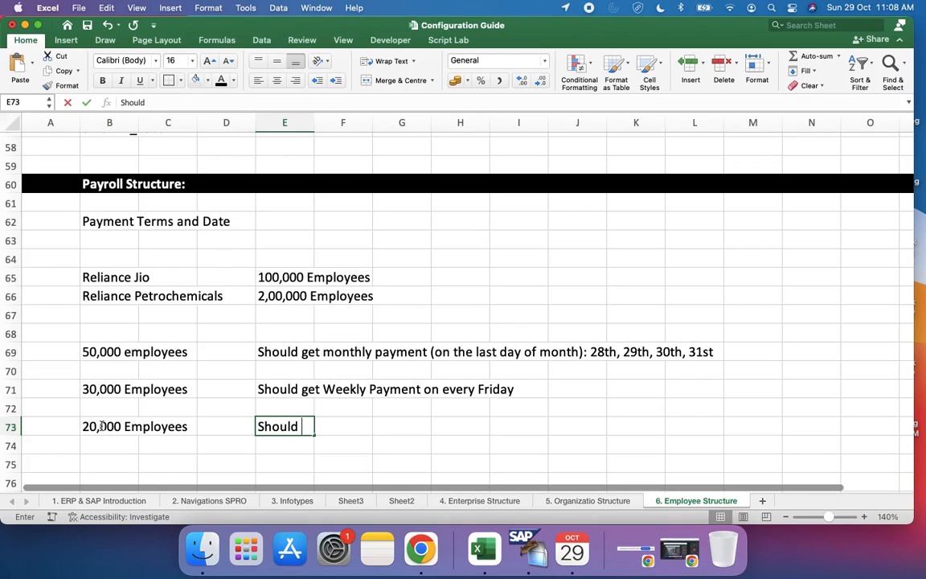
pyautogui.write('get M')
pyautogui.press('BackSpace')
pyautogui.write('monthly ')
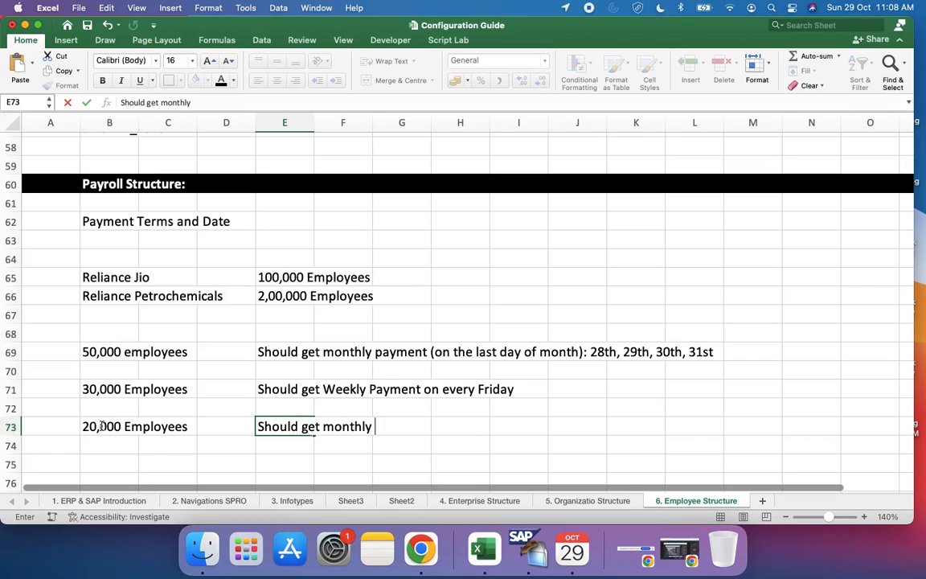
pyautogui.write('payment but on every 2')
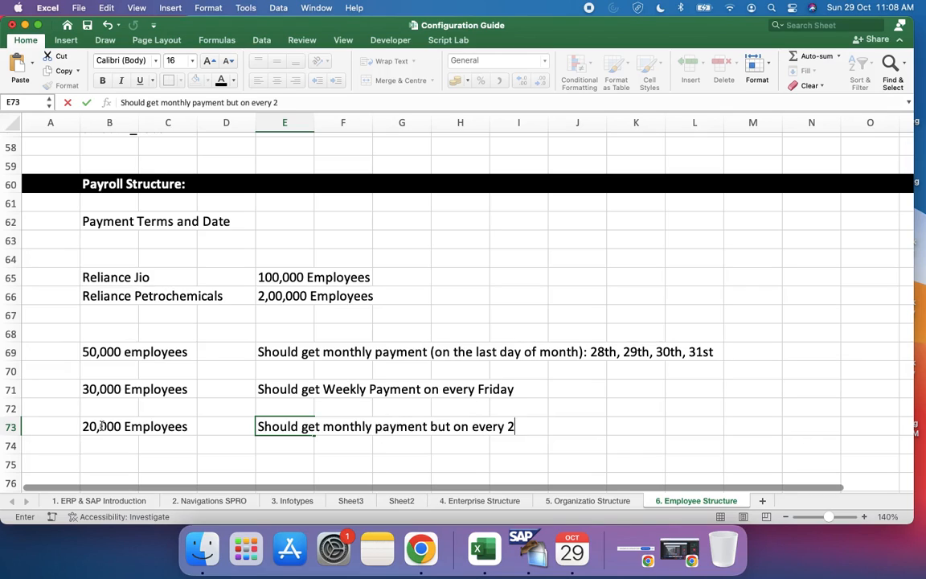
pyautogui.write('8th of the month')
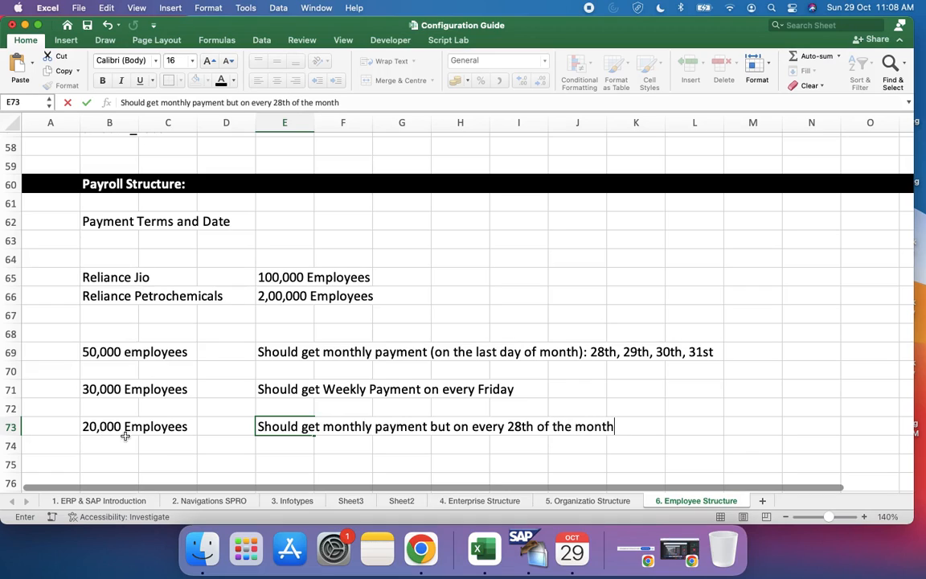
pyautogui.click(516, 426)
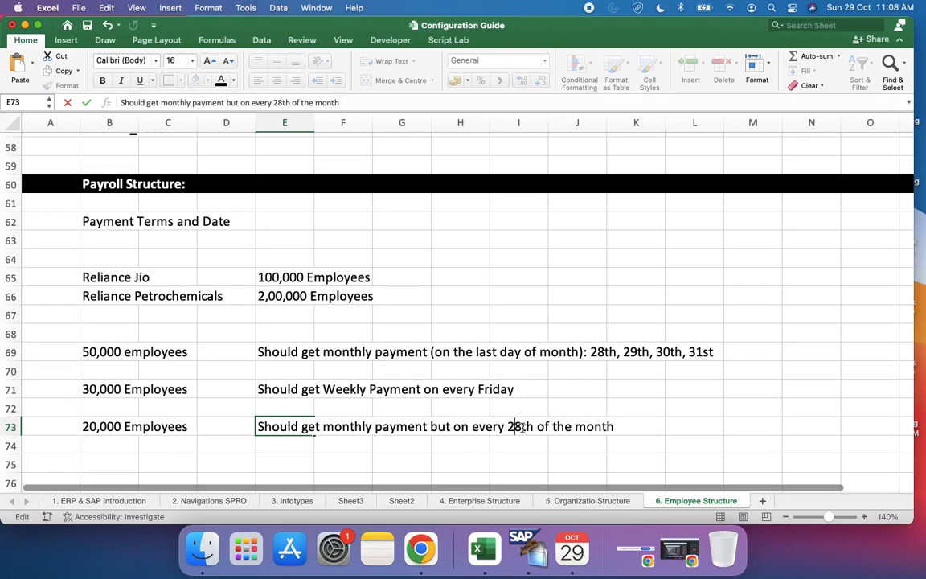
pyautogui.doubleClick(530, 427)
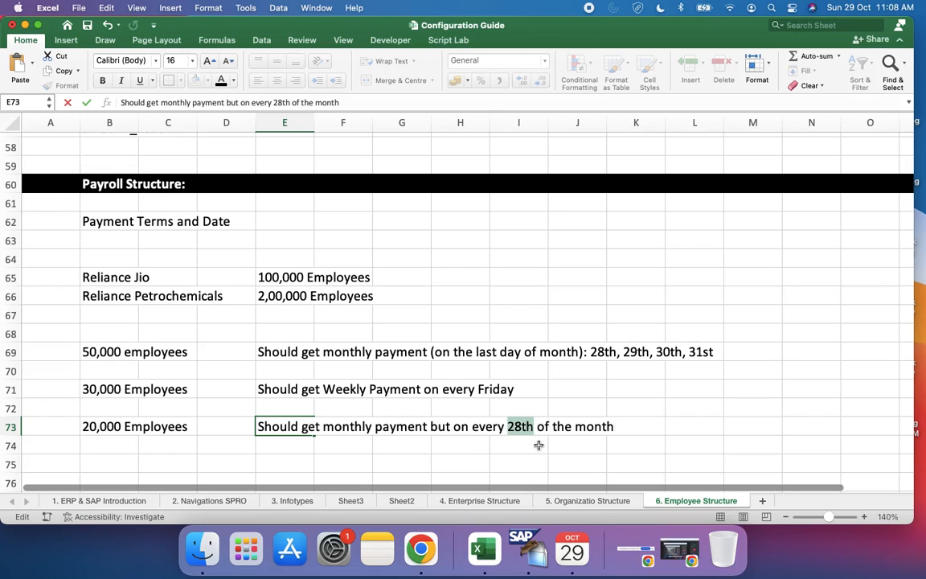
pyautogui.click(527, 445)
# Step: Switch to Calendar and check the 28th of October and November 2023 and November's last day against the monthly payment notes
pyautogui.click(572, 549)
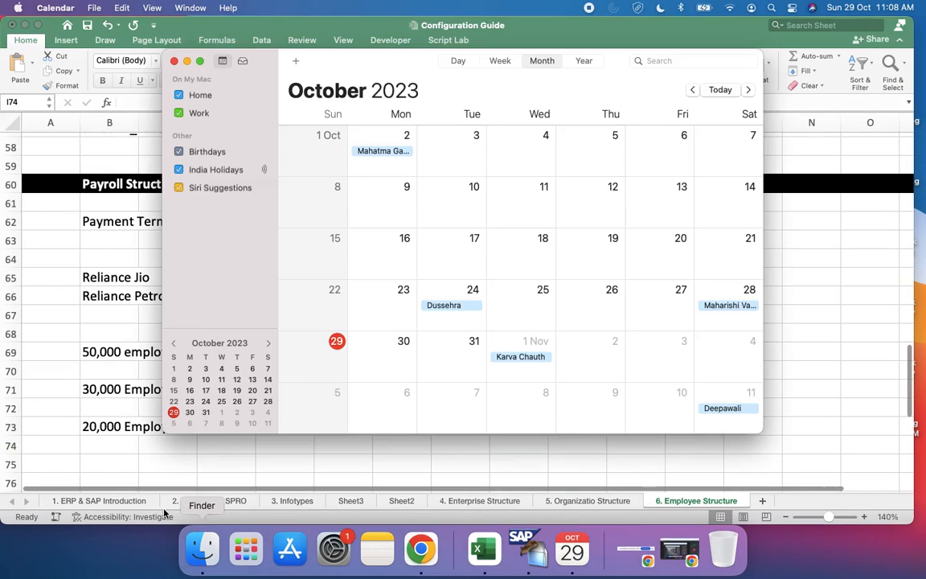
pyautogui.click(109, 443)
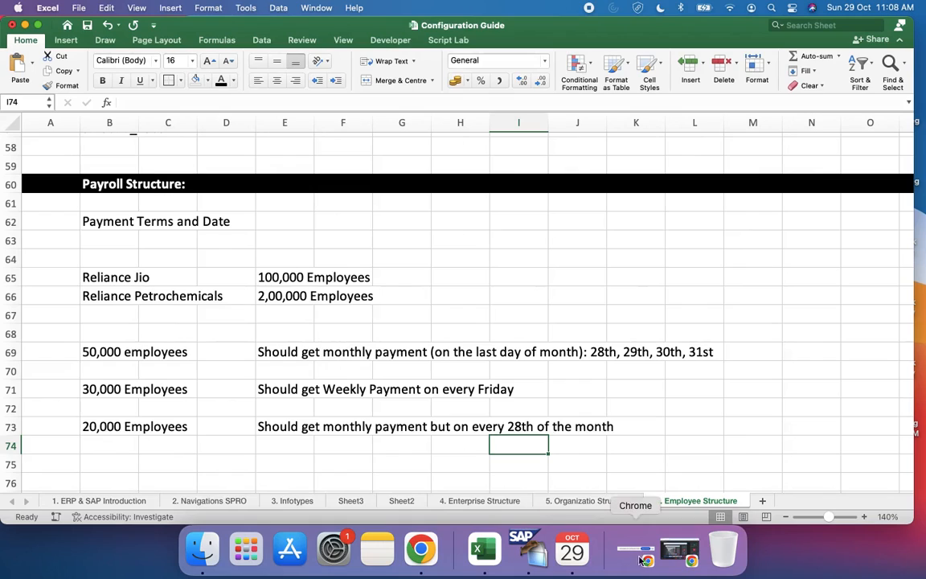
pyautogui.click(574, 551)
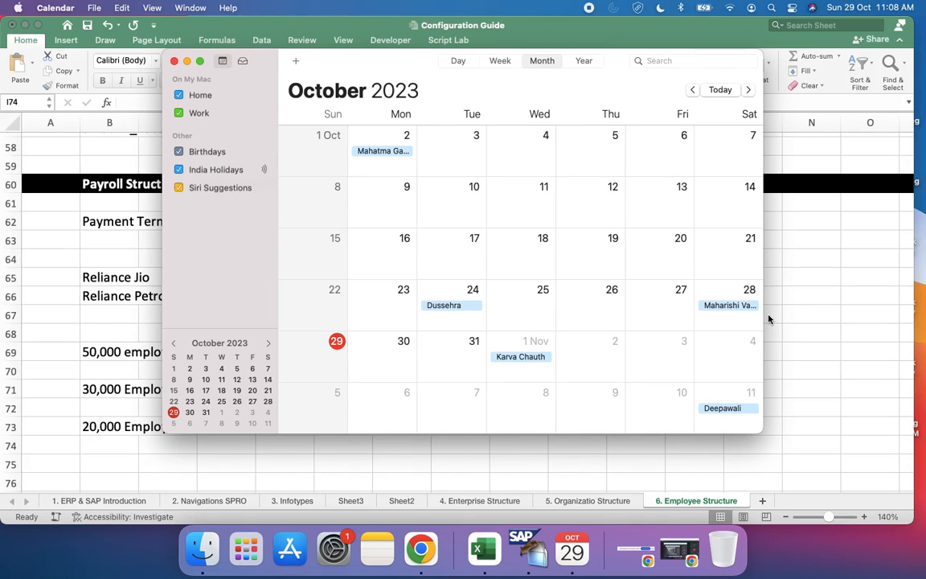
pyautogui.click(748, 89)
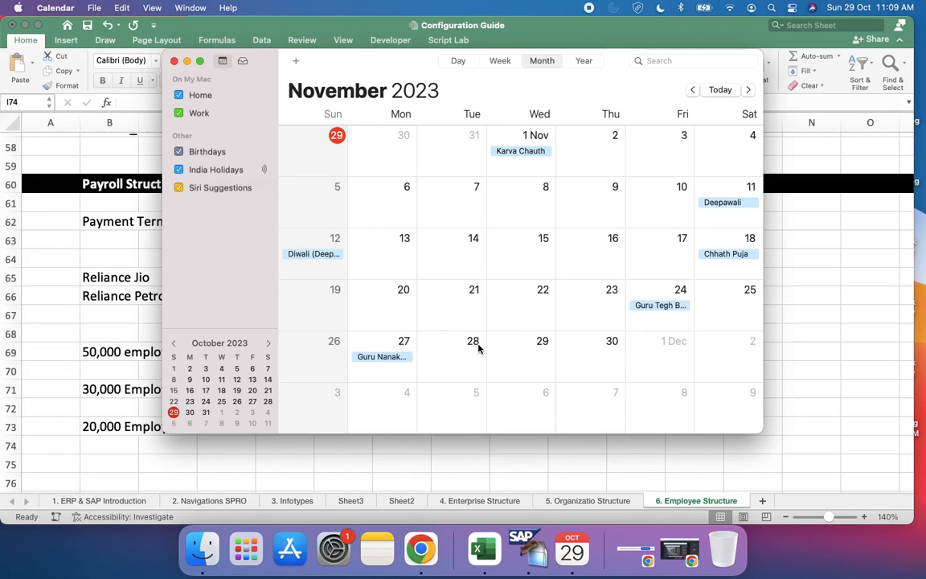
pyautogui.click(174, 468)
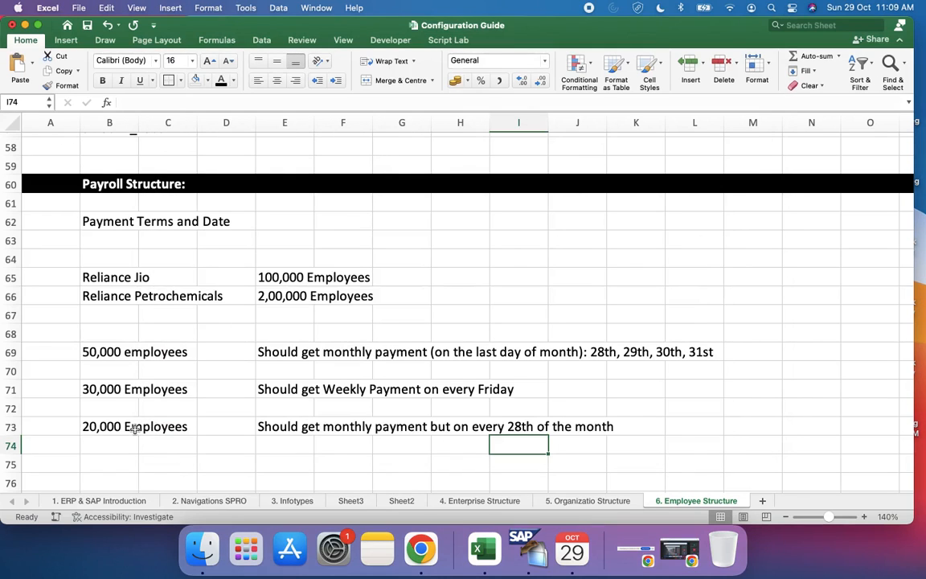
pyautogui.click(135, 430)
pyautogui.click(131, 350)
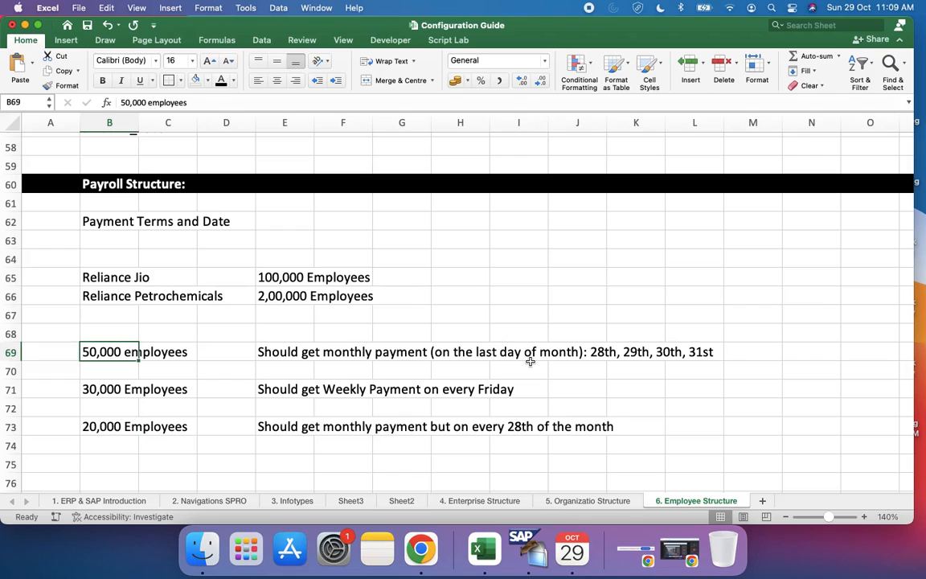
pyautogui.click(572, 550)
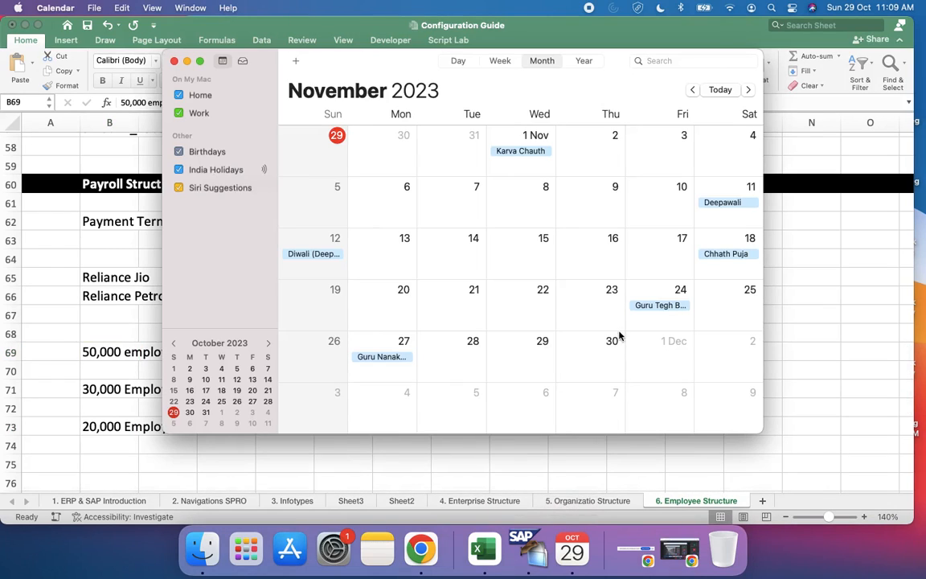
pyautogui.click(820, 341)
pyautogui.click(89, 414)
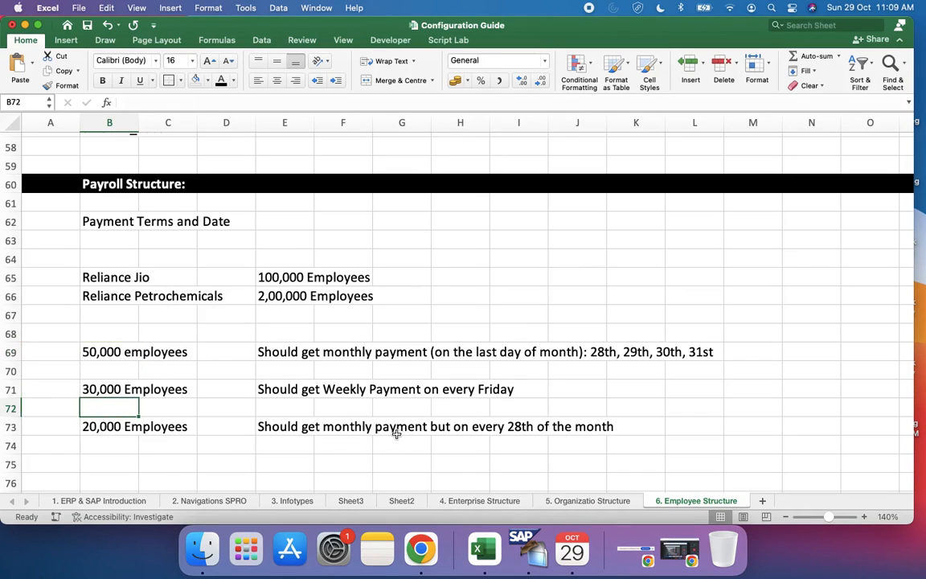
# Step: Fill cells B69 to L73, covering the three employee groups and their payment terms, with orange
pyautogui.scroll(-4, 378, 435)
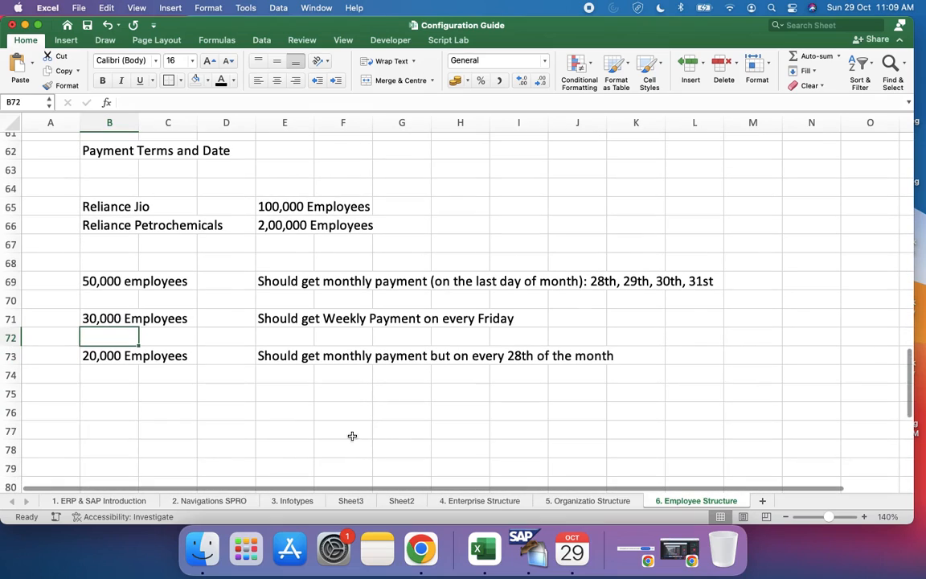
pyautogui.click(125, 281)
pyautogui.hotkey('shift', 'Down')
pyautogui.hotkey('shift', 'Down')
pyautogui.hotkey('shift', 'Down')
pyautogui.hotkey('shift', 'Down')
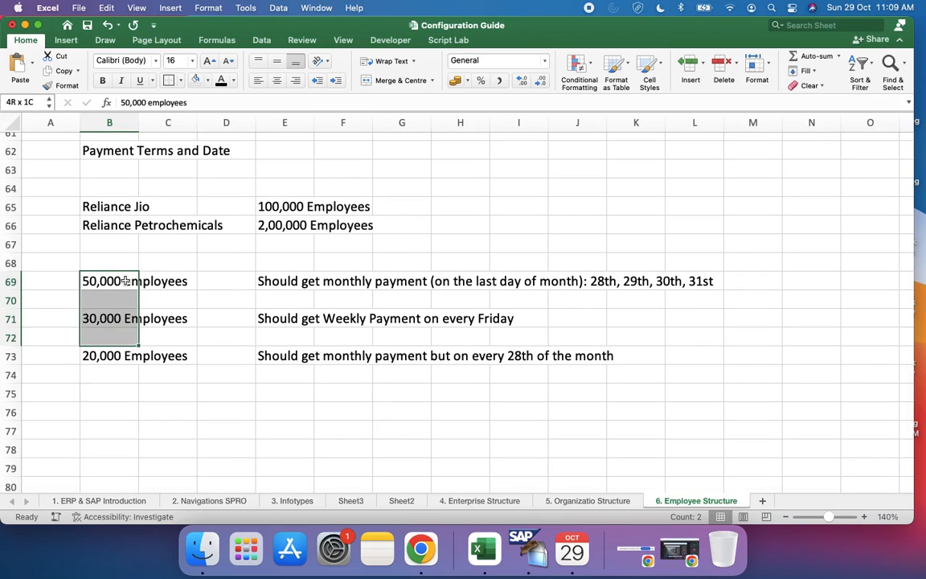
pyautogui.hotkey('shift', 'Right')
pyautogui.hotkey('shift', 'Right')
pyautogui.hotkey('shift', 'Right')
pyautogui.hotkey('shift', 'Right')
pyautogui.hotkey('shift', 'Right')
pyautogui.hotkey('shift', 'Right')
pyautogui.hotkey('shift', 'Right')
pyautogui.hotkey('shift', 'Right')
pyautogui.hotkey('shift', 'Right')
pyautogui.hotkey('shift', 'Right')
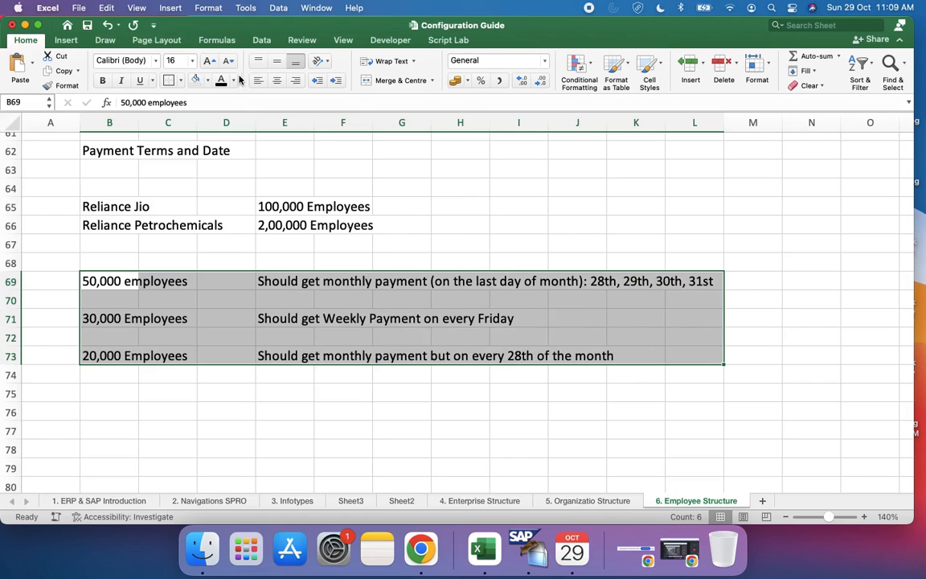
pyautogui.click(209, 81)
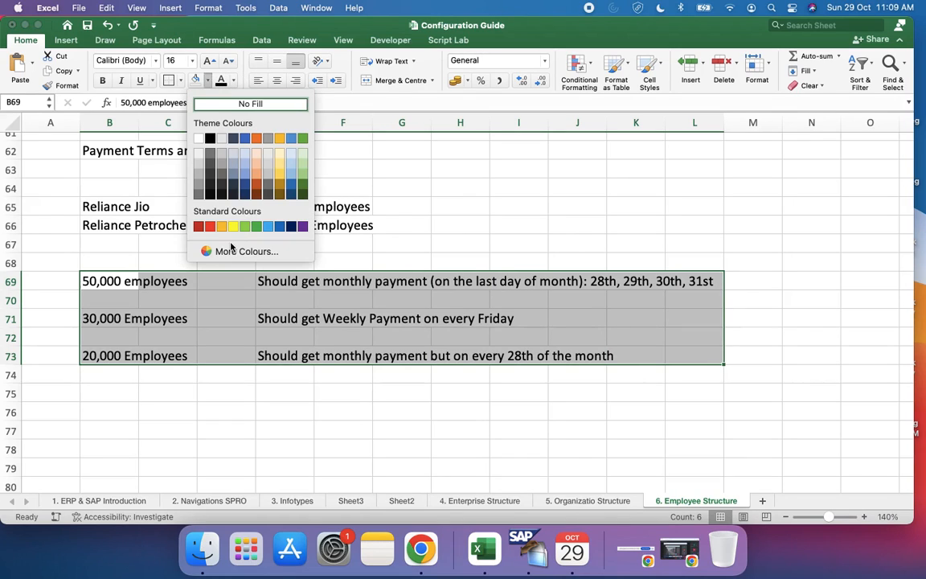
pyautogui.click(222, 226)
pyautogui.click(218, 387)
pyautogui.click(118, 371)
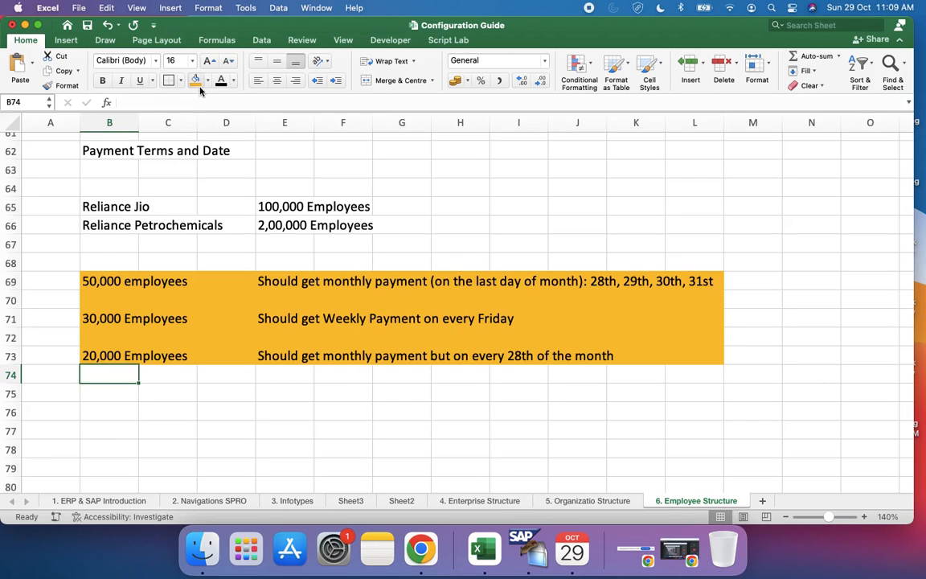
# Step: Draw an arrow about 1.16" high and 3.29" wide from beneath the orange payment terms down toward cell D78
pyautogui.click(58, 41)
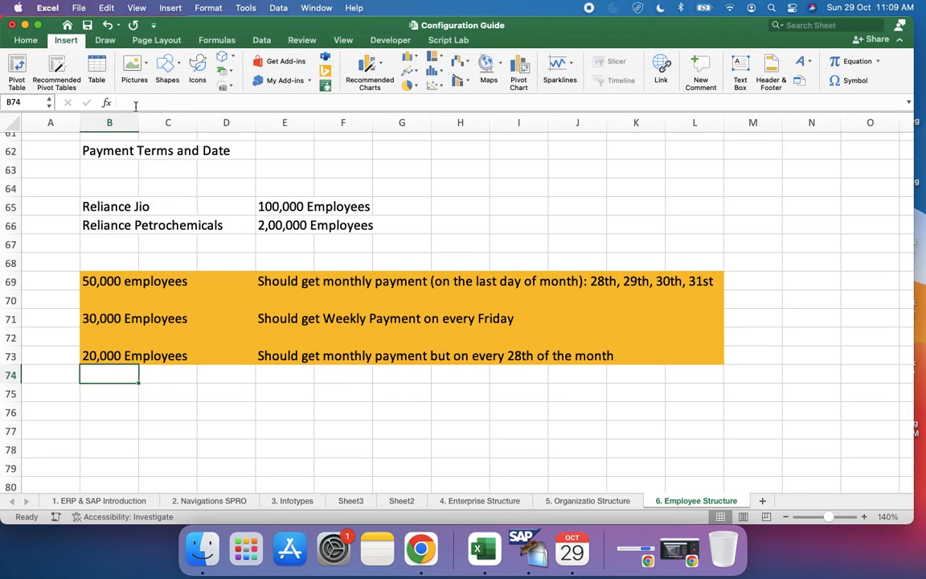
pyautogui.click(163, 64)
pyautogui.click(193, 107)
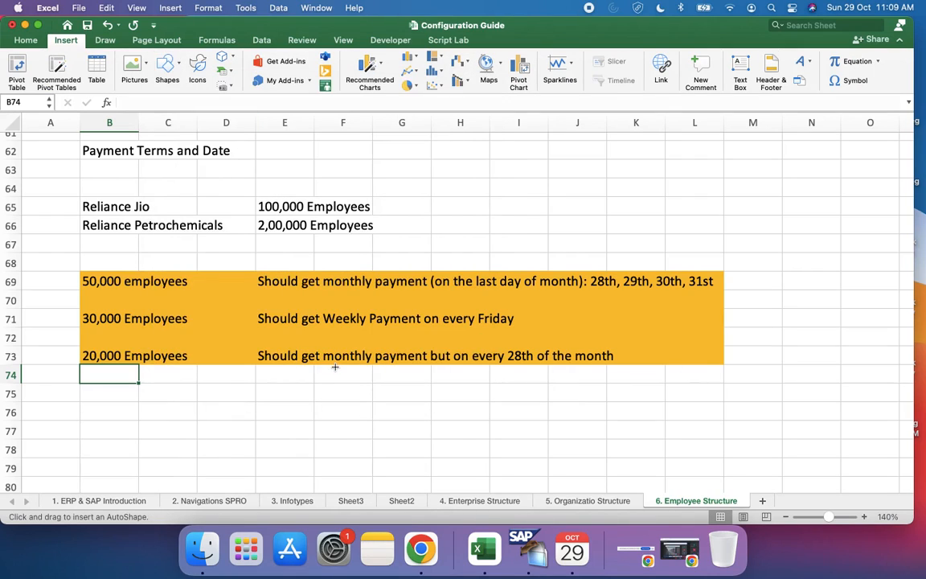
pyautogui.moveTo(415, 366); pyautogui.dragTo(205, 440)
# Step: Enter "Payroll Area:" in cell B78 beside the arrow's tip
pyautogui.click(104, 442)
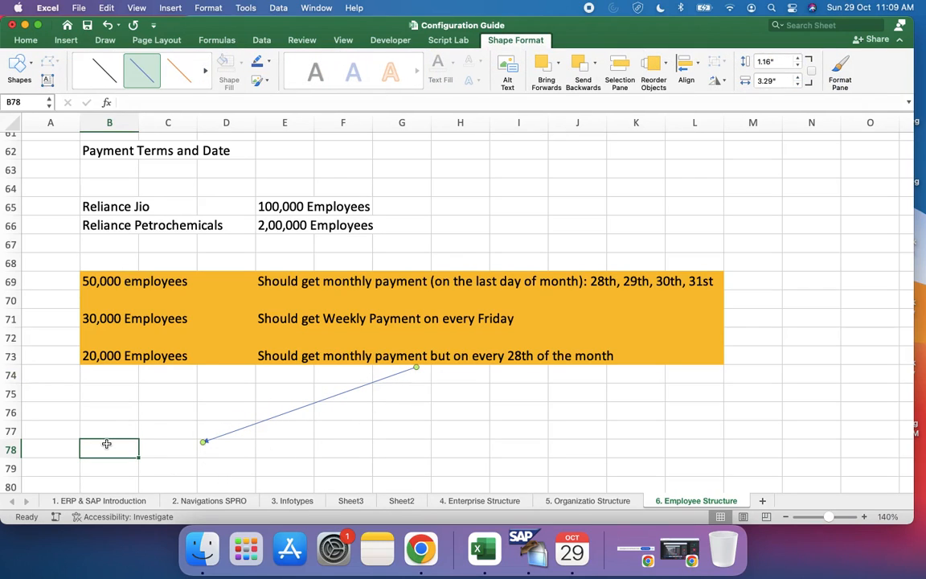
pyautogui.write('PAYROLL')
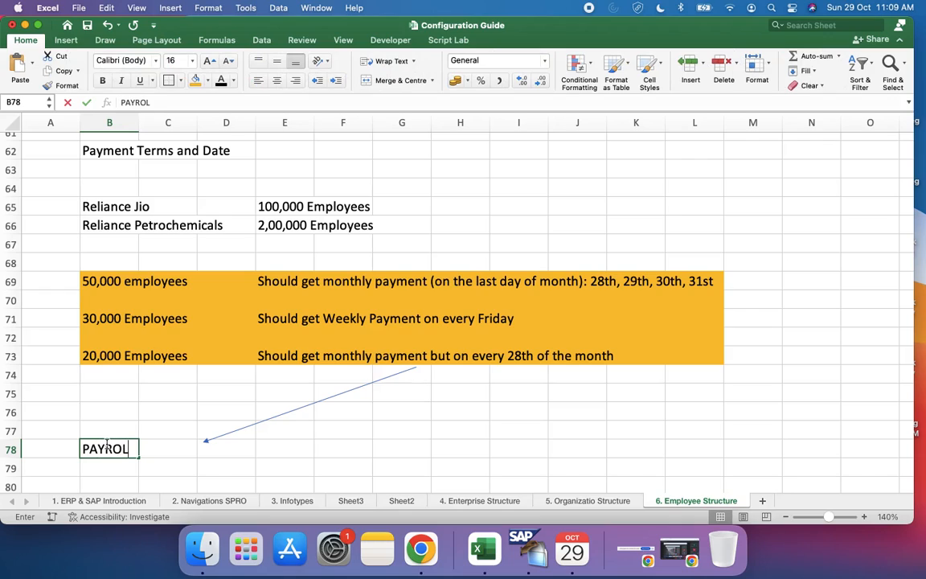
pyautogui.press('BackSpace')
pyautogui.press('BackSpace')
pyautogui.press('BackSpace')
pyautogui.press('BackSpace')
pyautogui.press('BackSpace')
pyautogui.press('BackSpace')
pyautogui.press('BackSpace')
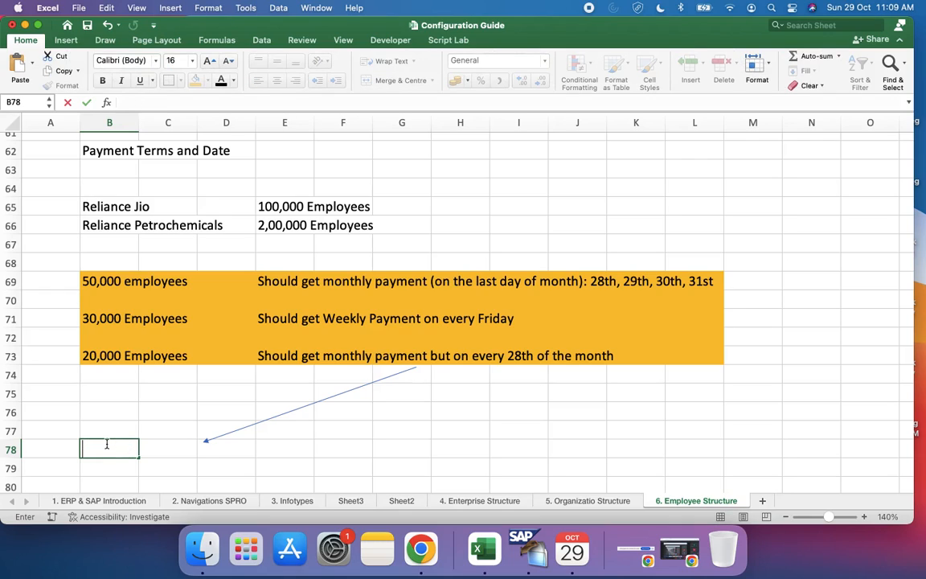
pyautogui.write('Payroll Area')
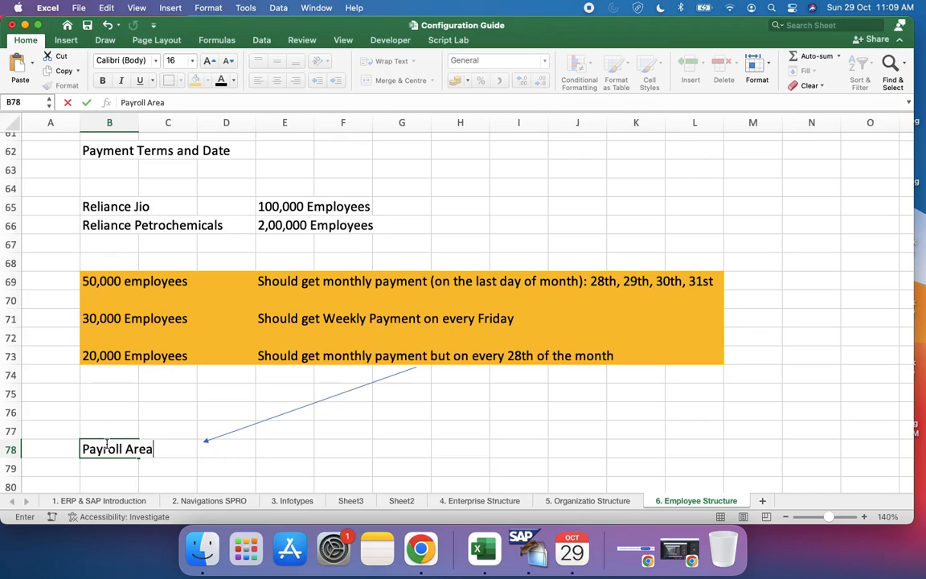
pyautogui.write(':')
# Step: Insert blank rows below the Payroll Area entry in row 78, pushing the Payroll Structure entry further down
pyautogui.scroll(-3, 214, 469)
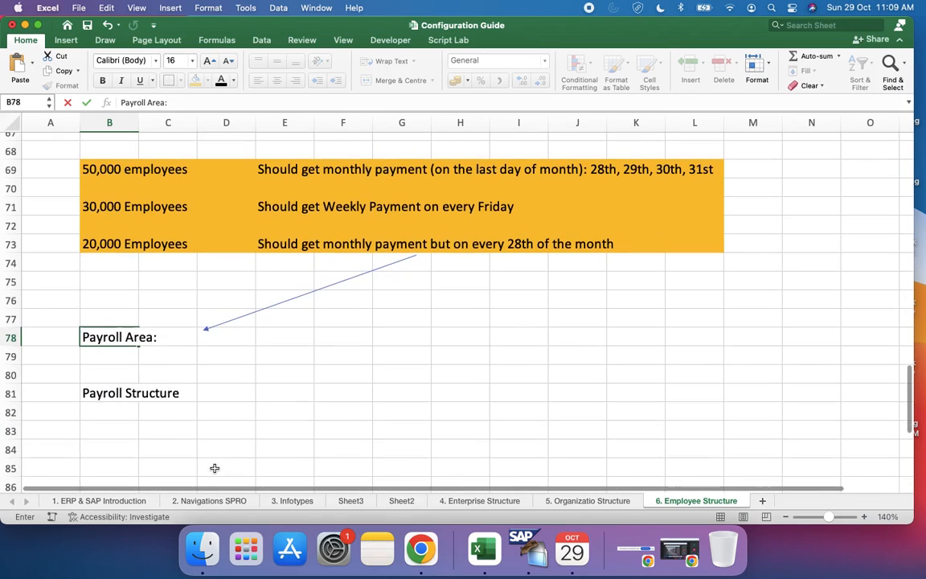
pyautogui.click(11, 356)
pyautogui.hotkey('shift', 'Down')
pyautogui.hotkey('shift', 'Down')
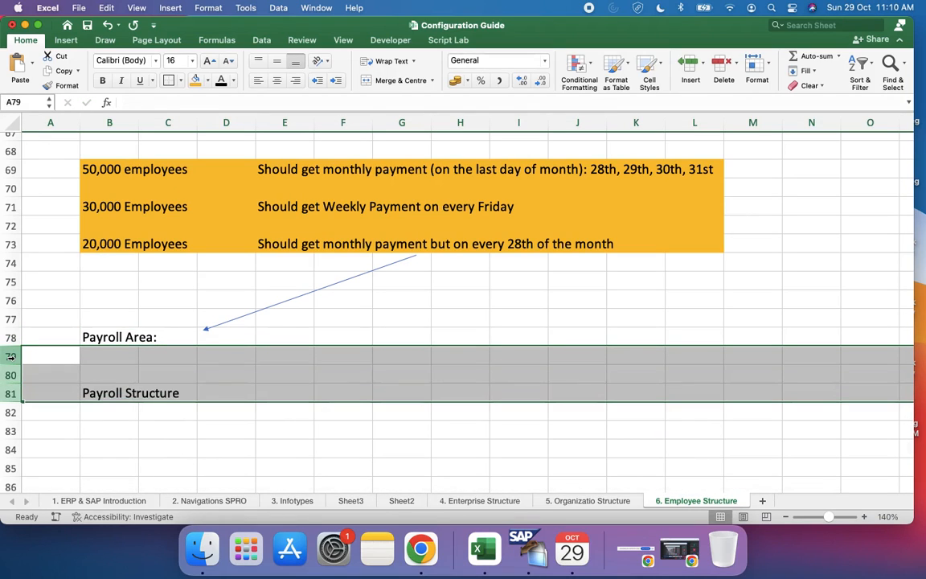
pyautogui.rightClick(44, 360)
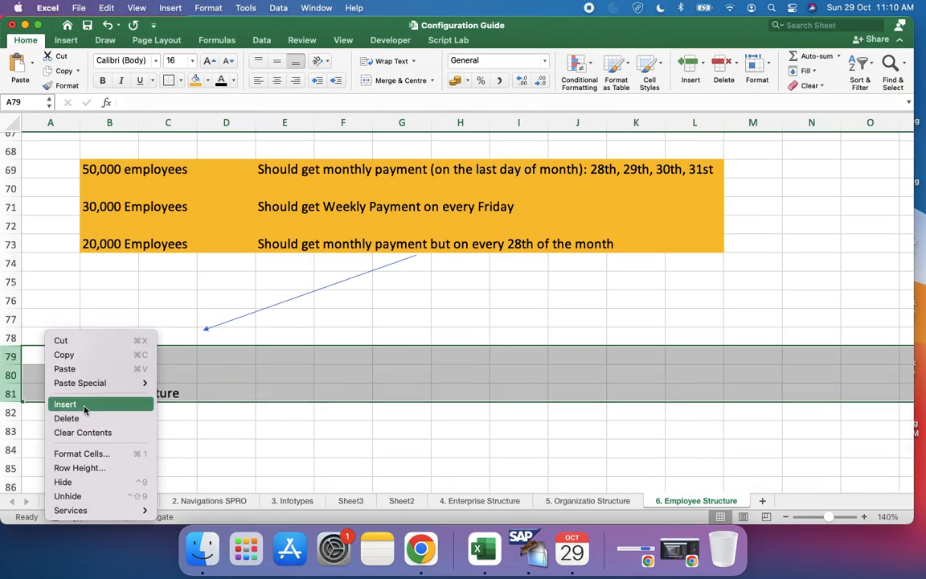
pyautogui.click(84, 406)
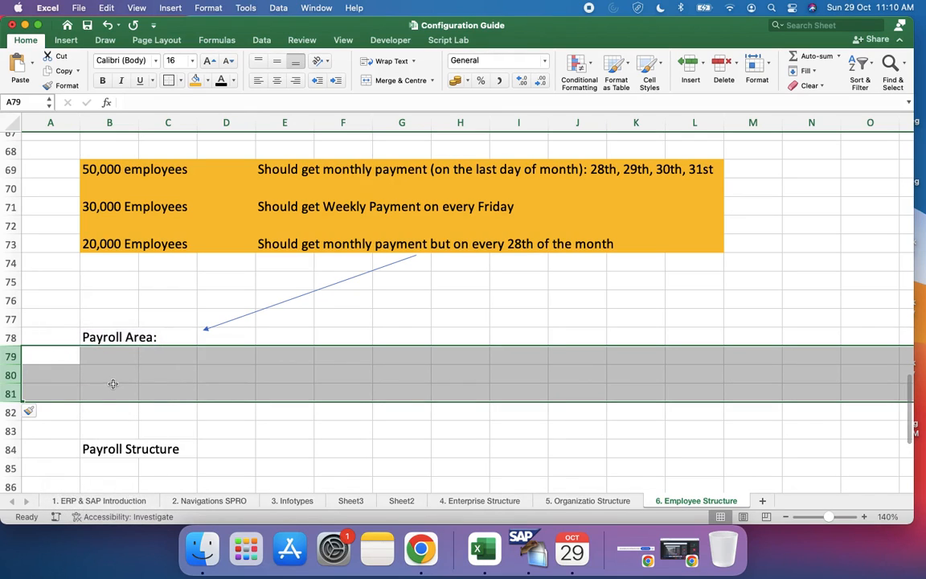
pyautogui.rightClick(113, 388)
pyautogui.click(136, 407)
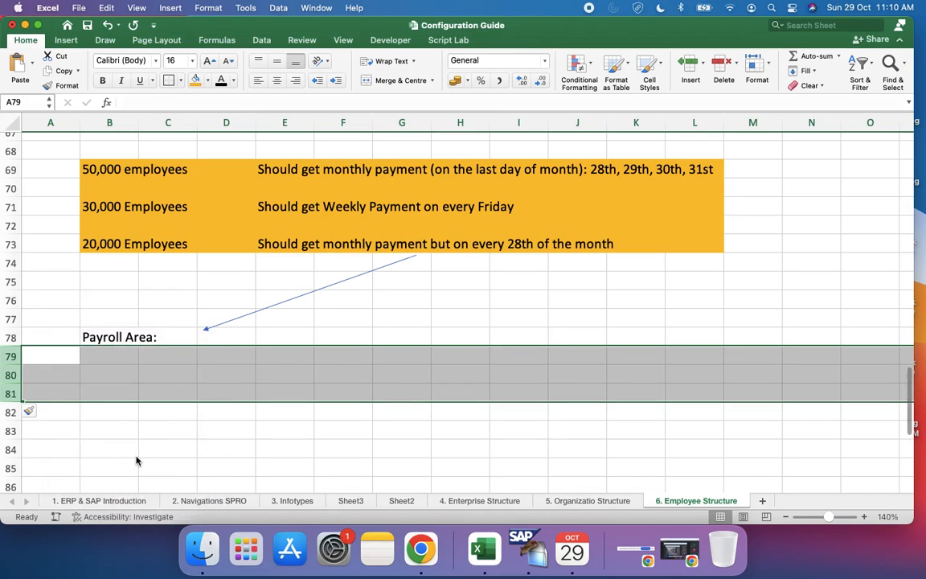
pyautogui.scroll(-4, 137, 460)
pyautogui.click(113, 359)
# Step: Extend the arrow's tip so it points right beside the "Payroll Area:" text
pyautogui.scroll(7, 114, 362)
pyautogui.scroll(-2, 114, 362)
pyautogui.scroll(-5, 113, 364)
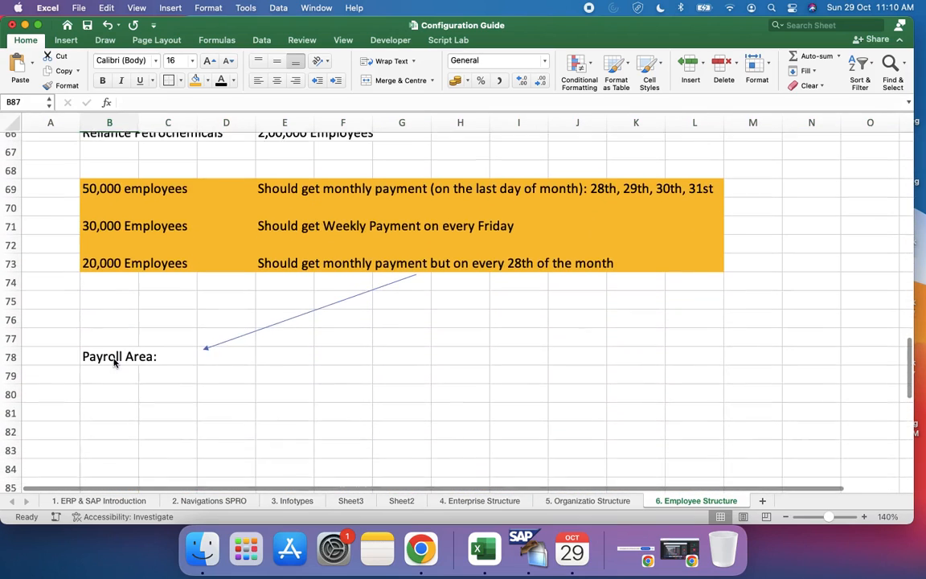
pyautogui.click(218, 338)
pyautogui.moveTo(202, 334); pyautogui.dragTo(165, 339)
pyautogui.click(200, 355)
# Step: Enter "If I want to configure Payroll Area" in cell B80
pyautogui.scroll(-5, 201, 357)
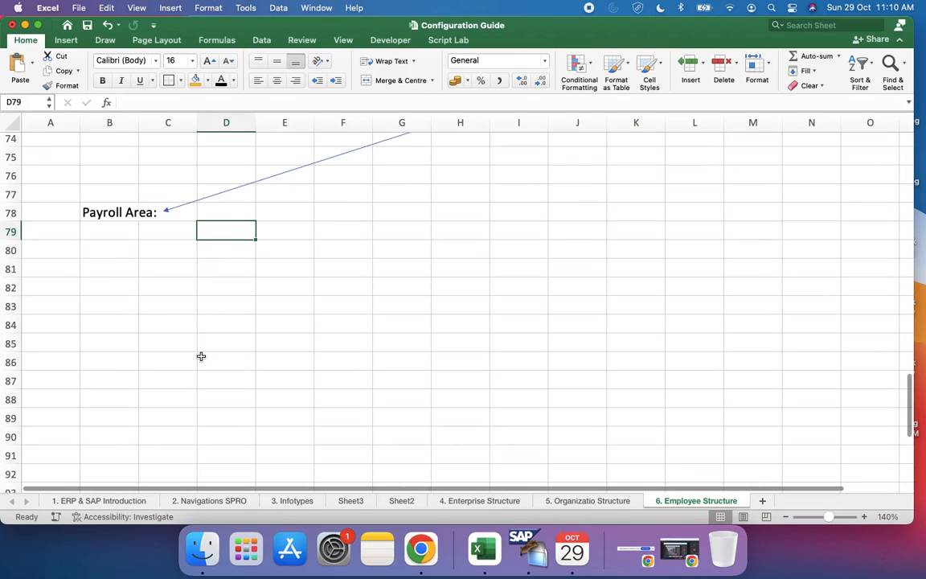
pyautogui.click(124, 249)
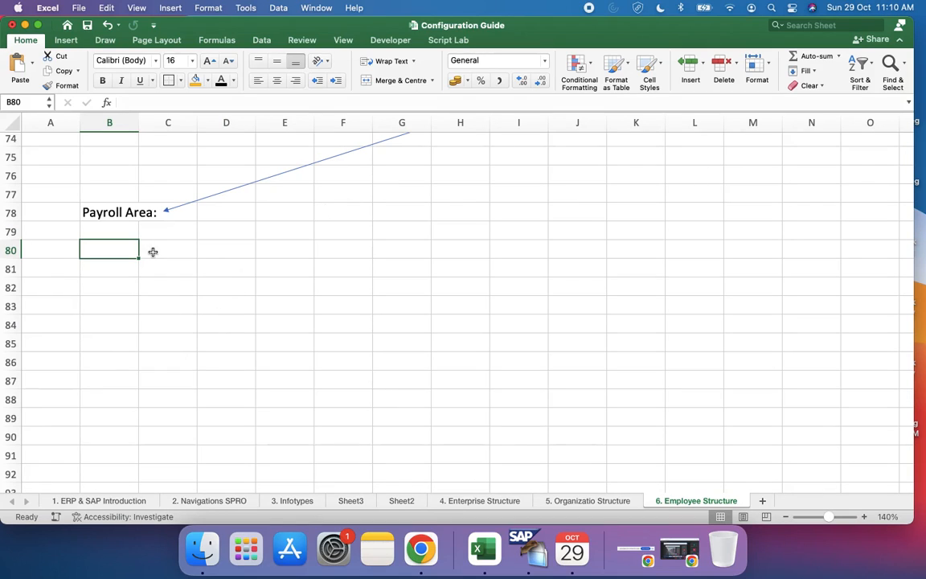
pyautogui.write('If I w')
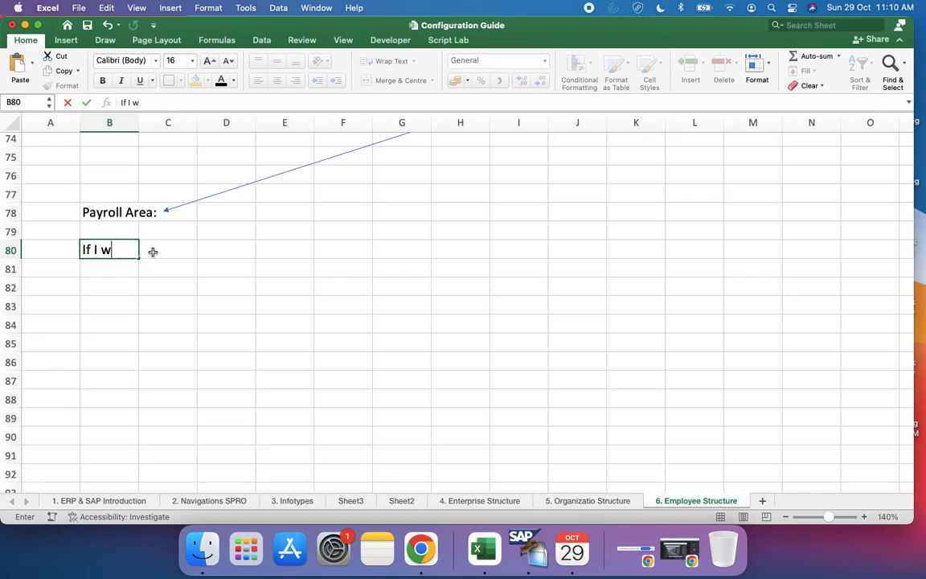
pyautogui.write('ant to configure')
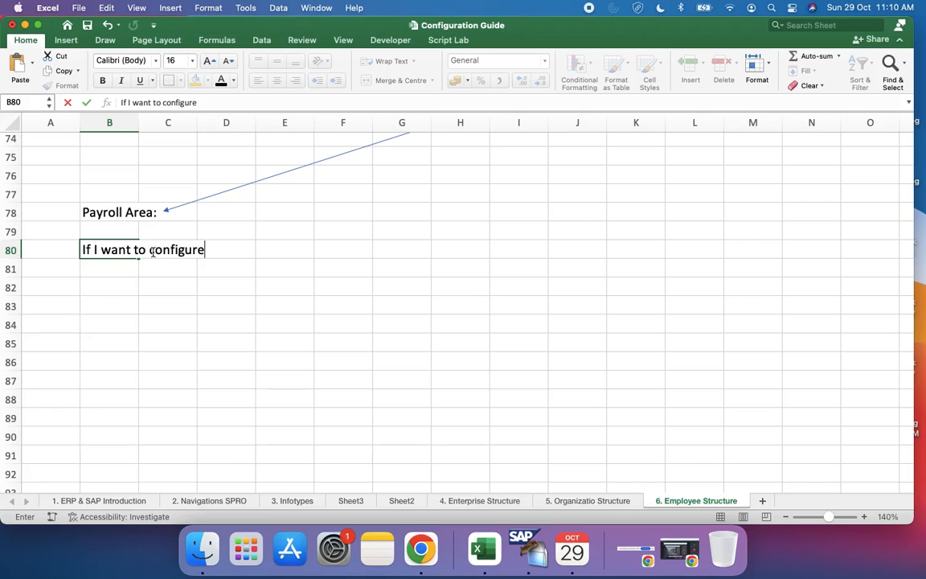
pyautogui.write(' Payroll')
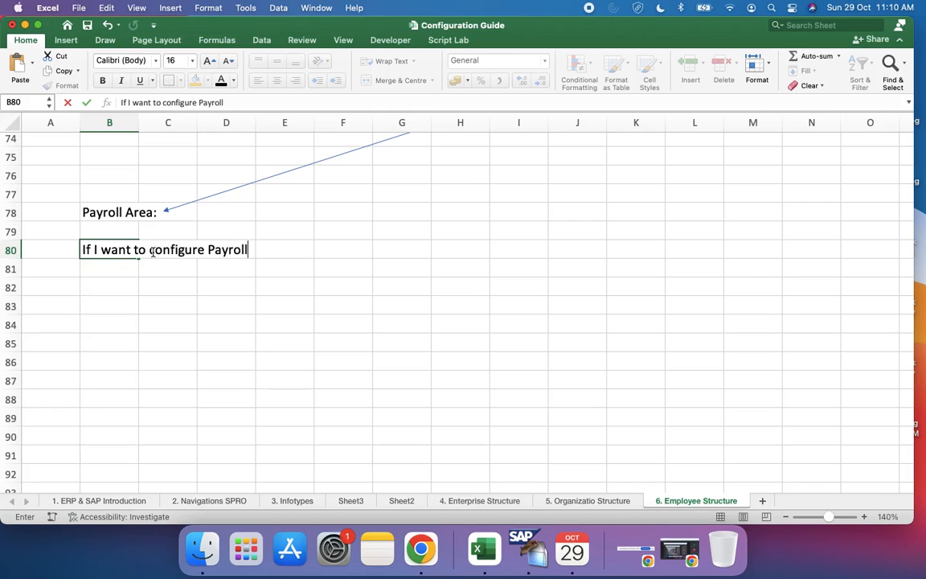
pyautogui.write(' Area')
# Step: Make the words "Payroll Area" bold within the sentence in cell B80
pyautogui.click(202, 102)
pyautogui.hotkey('shift', 'alt', 'Right')
pyautogui.hotkey('shift', 'alt', 'Right')
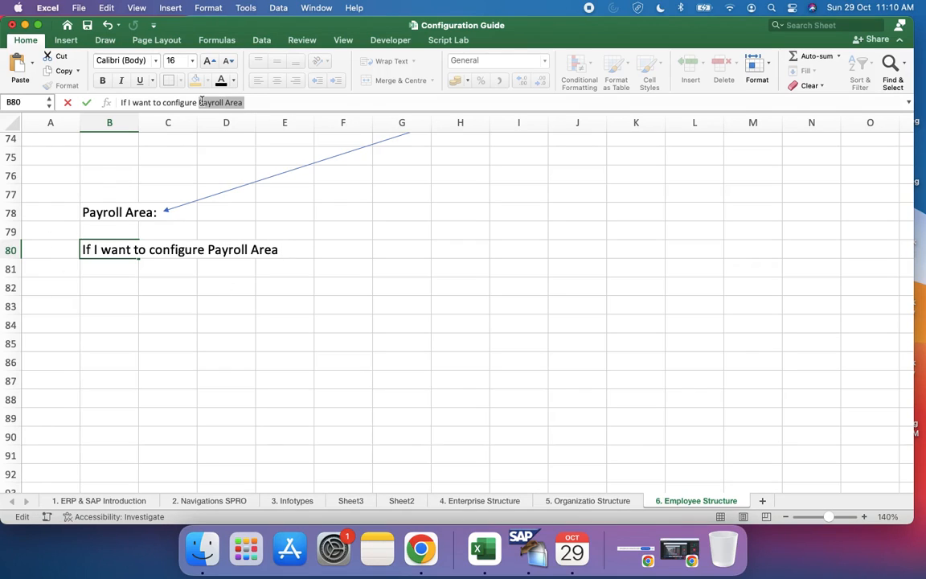
pyautogui.press('super+b')
pyautogui.click(216, 266)
pyautogui.click(88, 247)
# Step: Enter "I have to configure Period Parameters and sometime Date Modifiers." in cell B81
pyautogui.click(112, 272)
pyautogui.write('I')
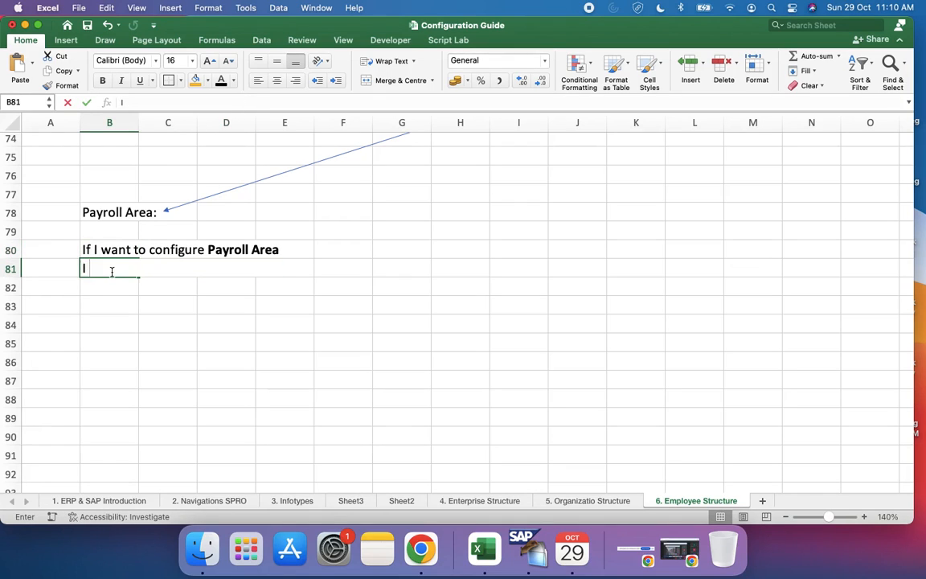
pyautogui.write(' have to')
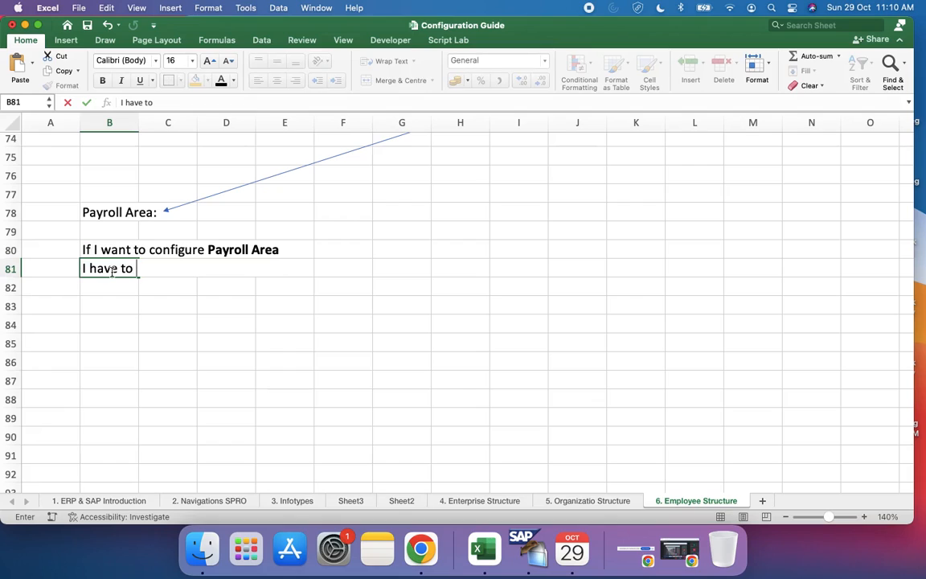
pyautogui.write(' confgure')
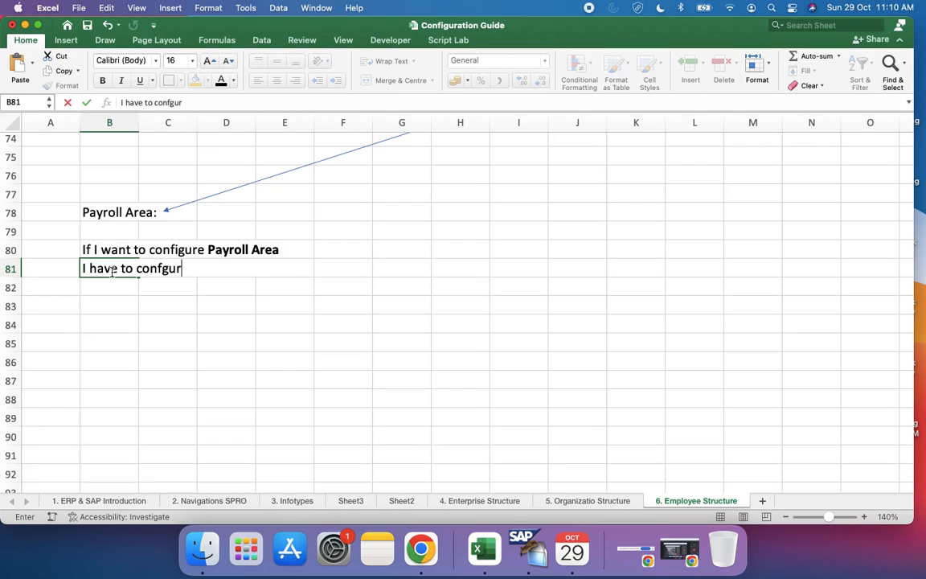
pyautogui.press('BackSpace')
pyautogui.press('BackSpace')
pyautogui.press('BackSpace')
pyautogui.write('igure Period Parameters and ')
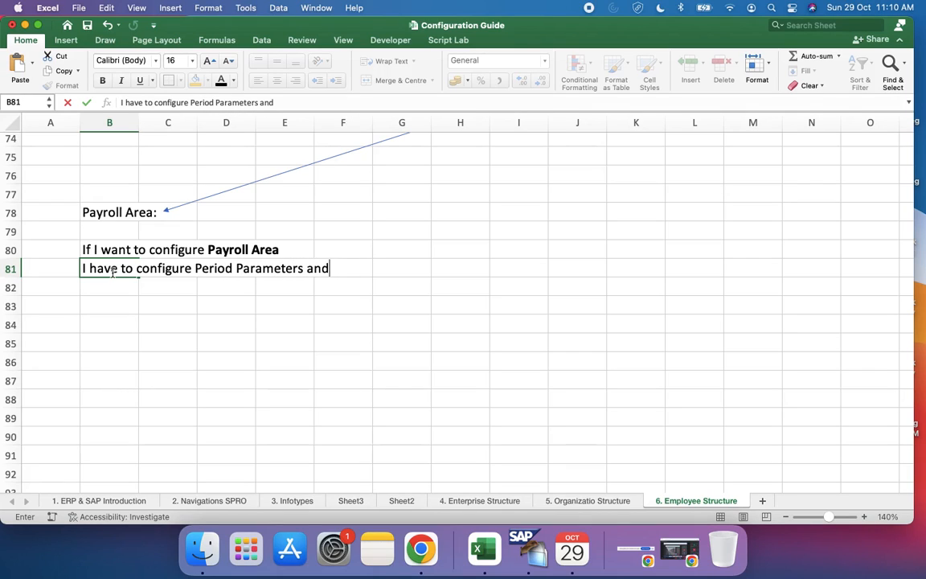
pyautogui.write('sometime Date')
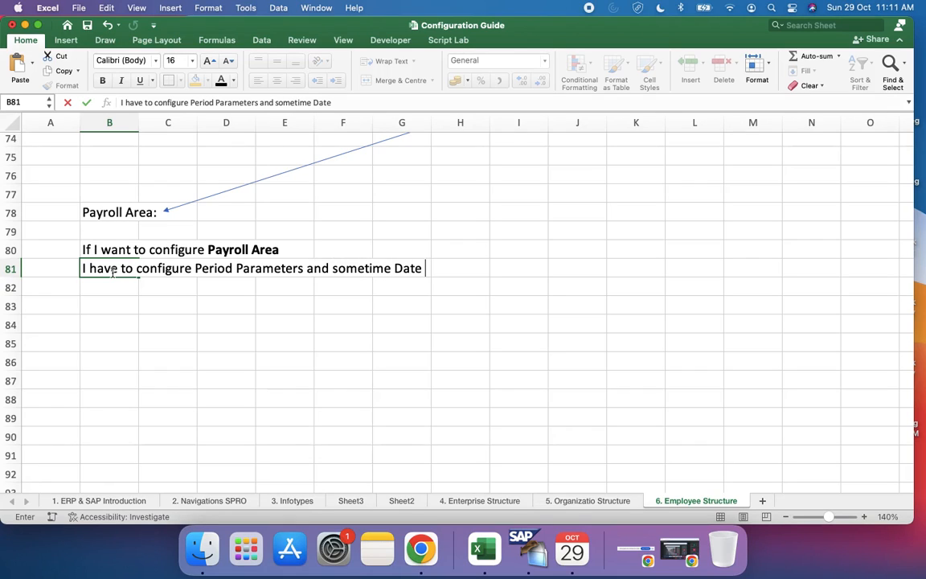
pyautogui.write(' Modifi')
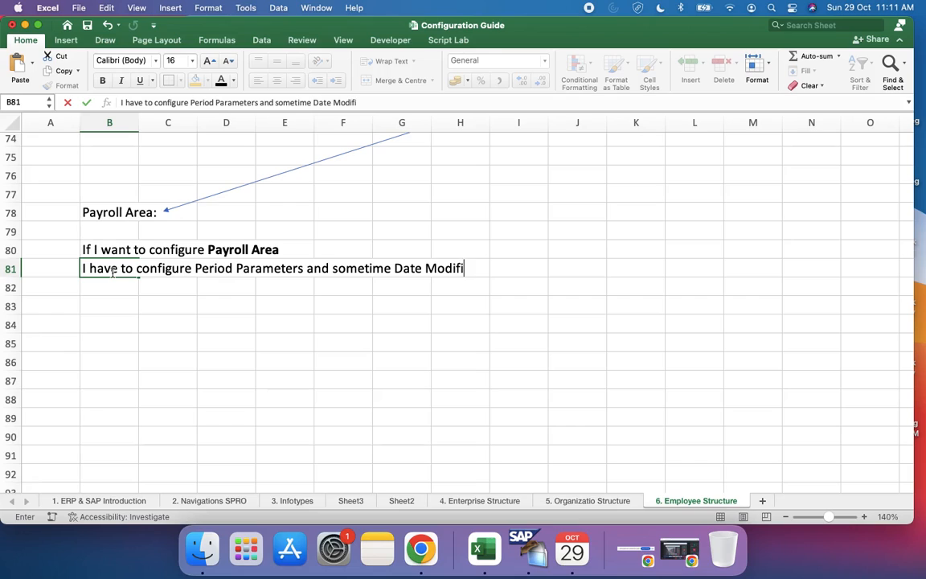
pyautogui.write('ers.')
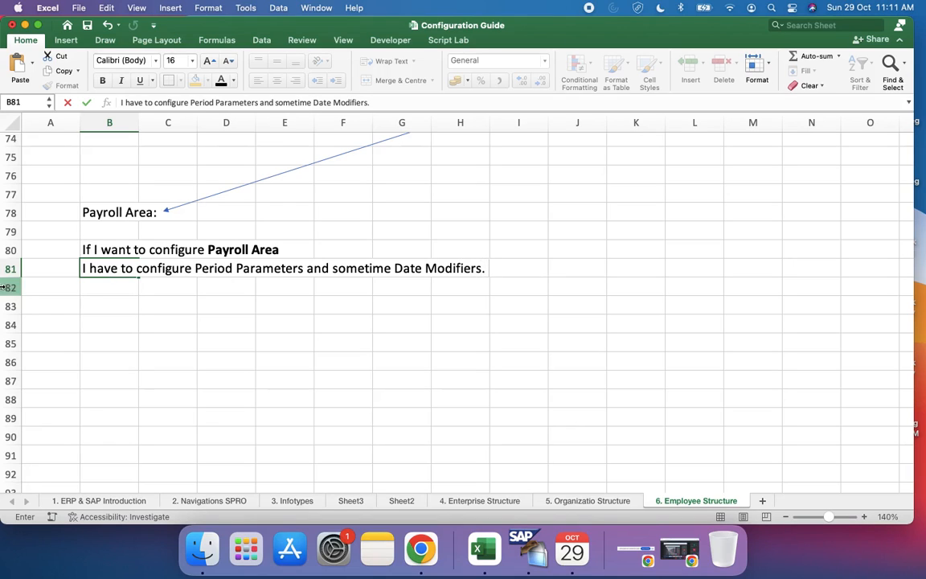
pyautogui.click(88, 286)
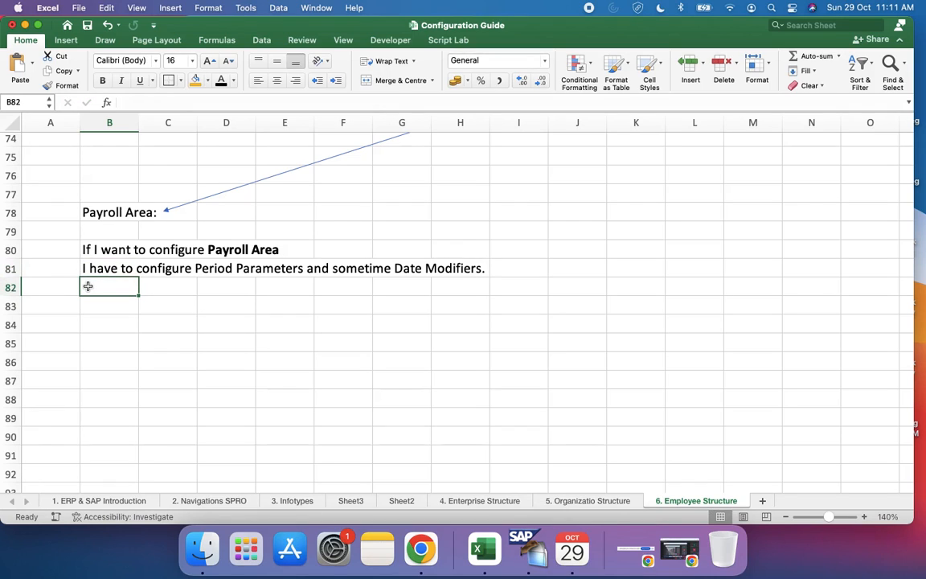
pyautogui.write('I')
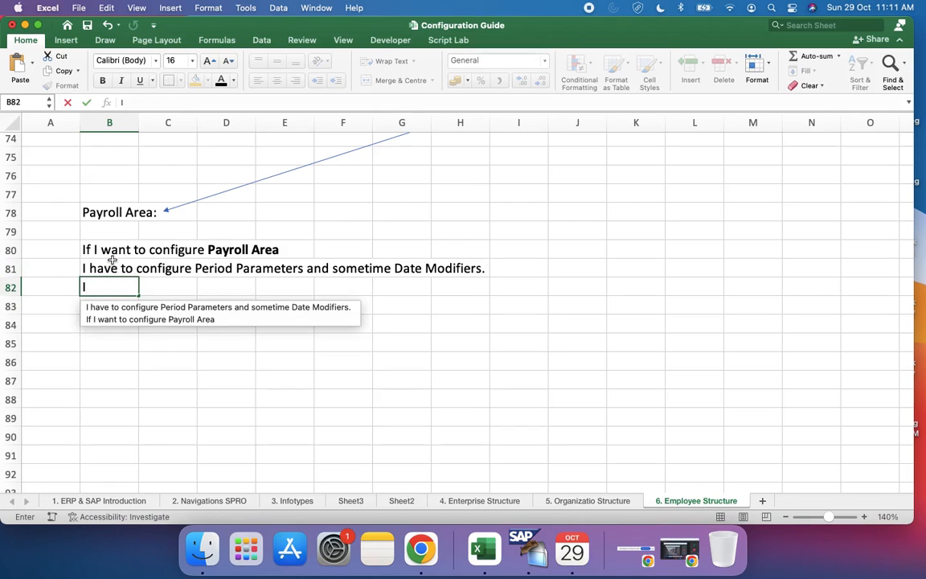
pyautogui.press('Up')
# Step: Insert a blank row above the "If I want to configure Payroll Area" sentence in row 80
pyautogui.click(9, 269)
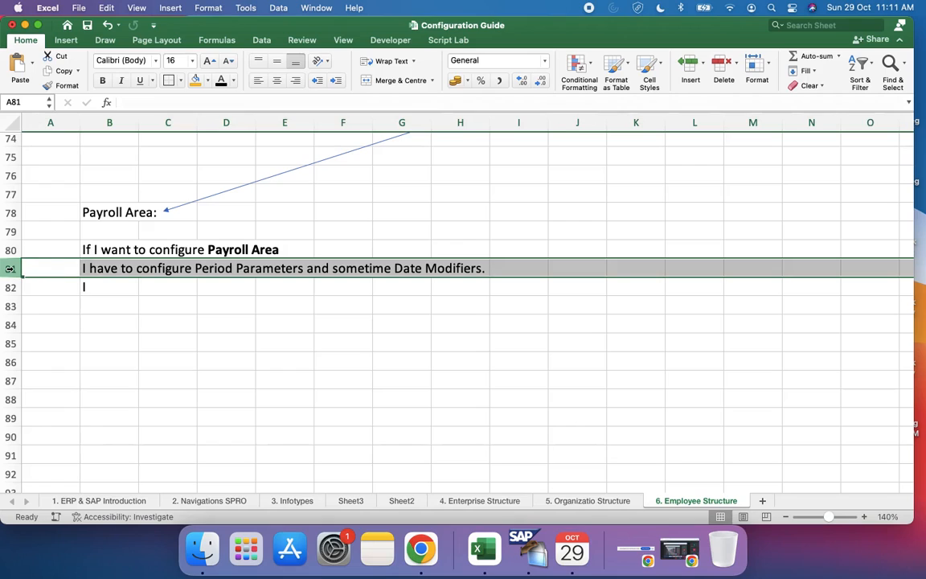
pyautogui.rightClick(10, 271)
pyautogui.click(5, 249)
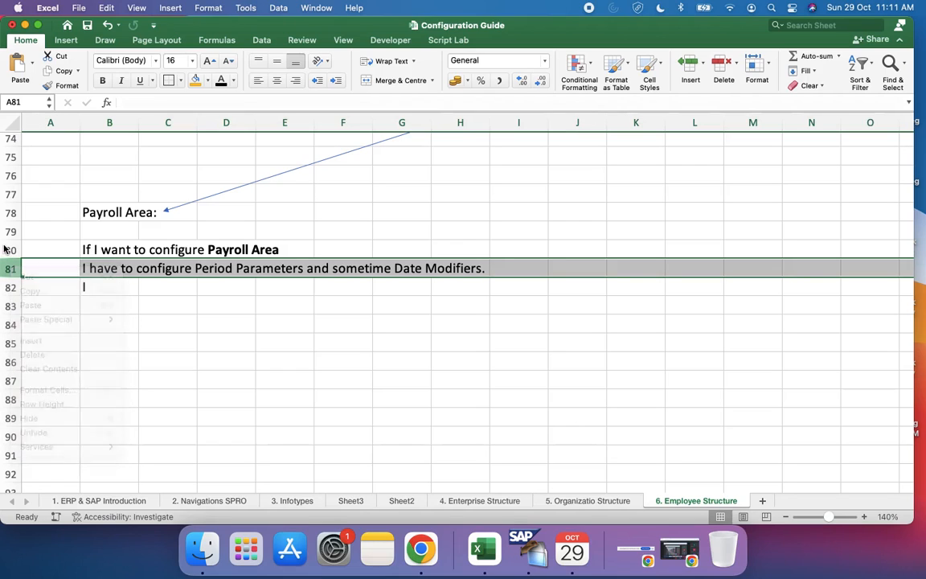
pyautogui.click(5, 249)
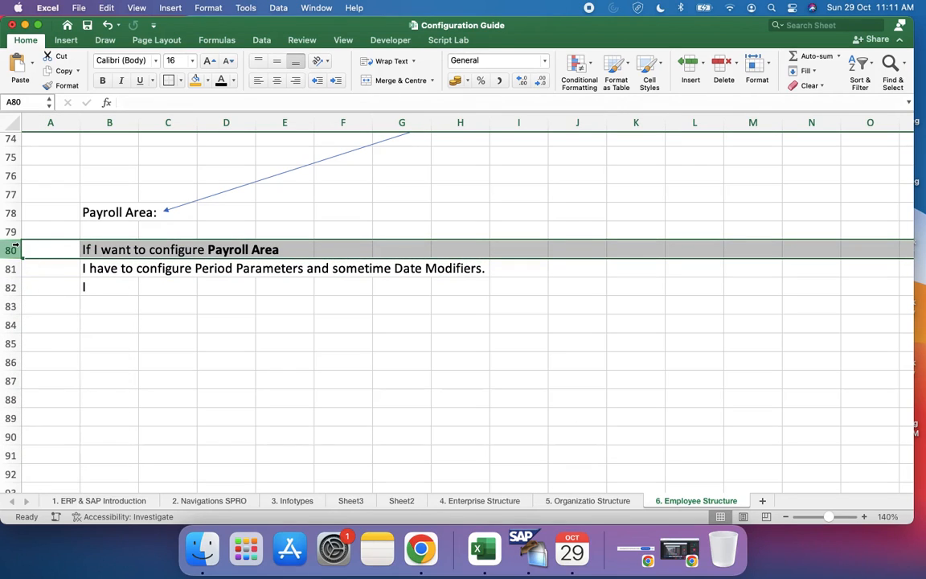
pyautogui.rightClick(15, 249)
pyautogui.click(63, 318)
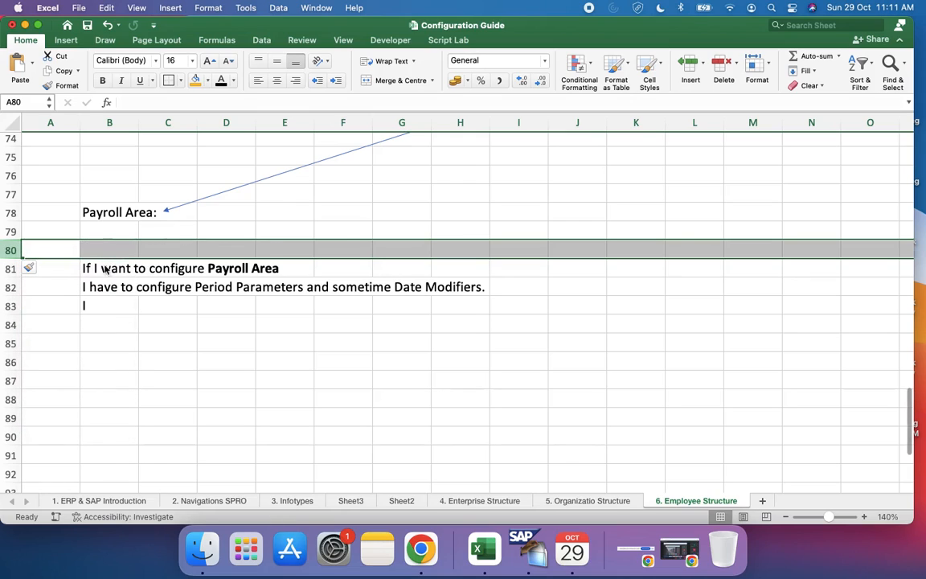
# Step: Enter the heading "Steps to Configure Payroll Area:" in cell B80
pyautogui.click(98, 247)
pyautogui.write('Steps')
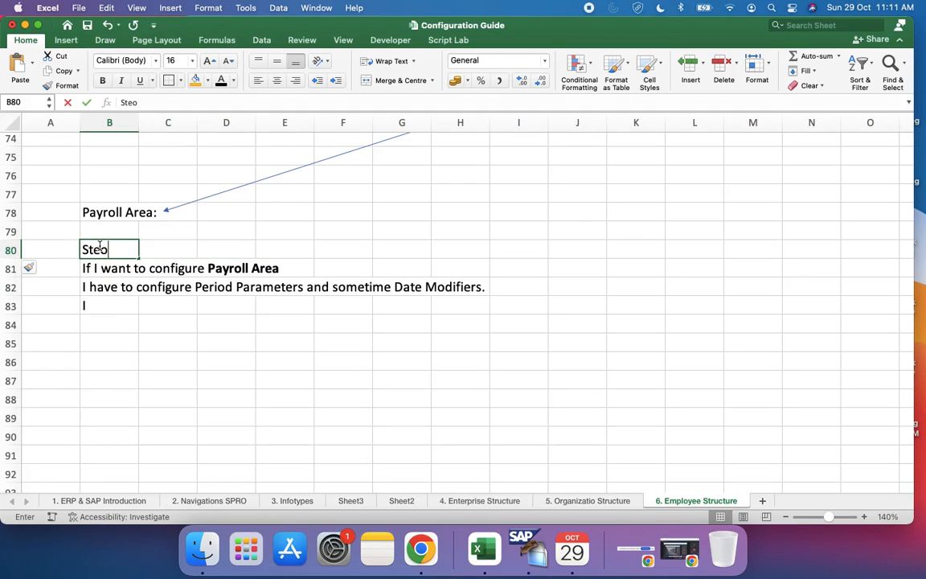
pyautogui.press('BackSpace')
pyautogui.press('BackSpace')
pyautogui.write('ps ')
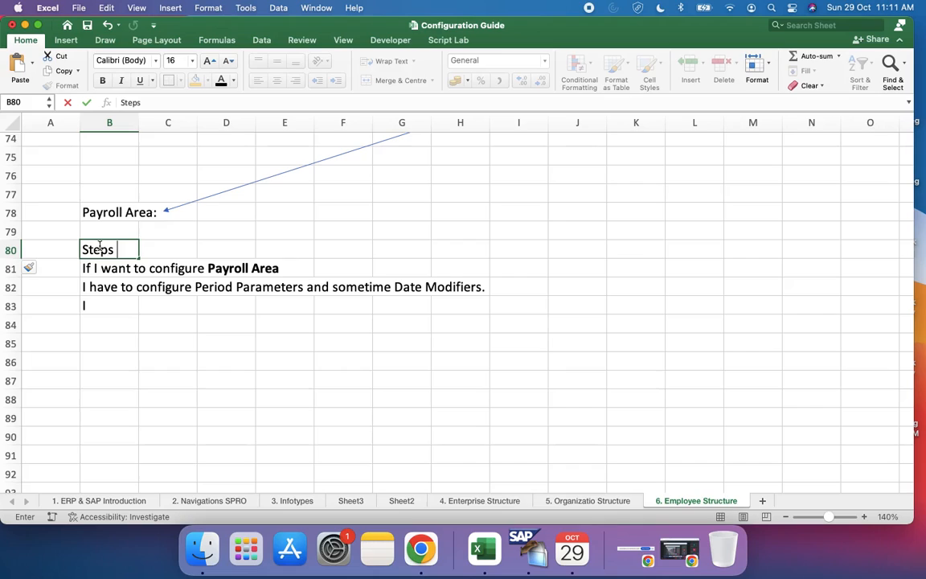
pyautogui.write('to Configure ')
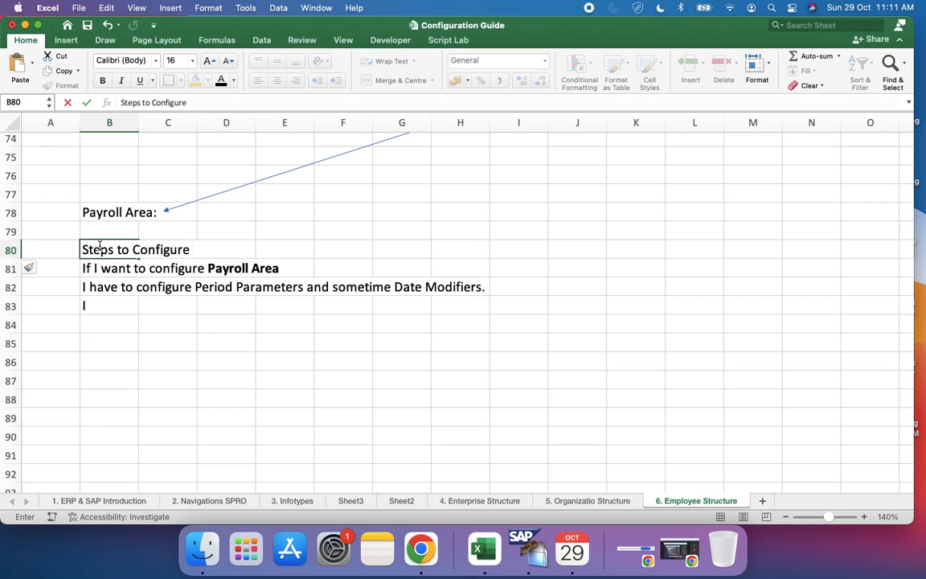
pyautogui.write('Payroll')
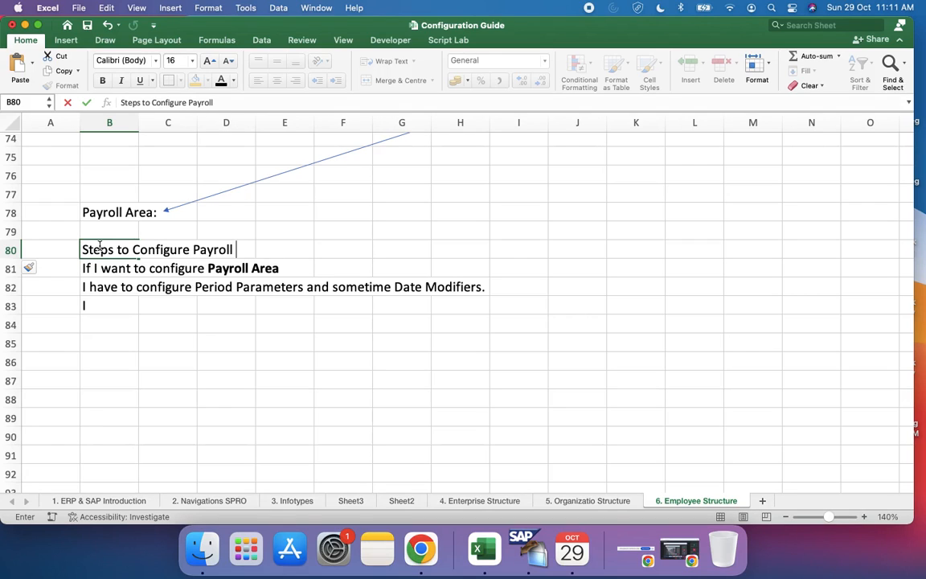
pyautogui.write(' Area')
# Step: Make the words "Payroll Area" bold within the heading in cell B80
pyautogui.click(193, 240)
pyautogui.hotkey('shift', 'alt', 'Right')
pyautogui.hotkey('shift', 'alt', 'Right')
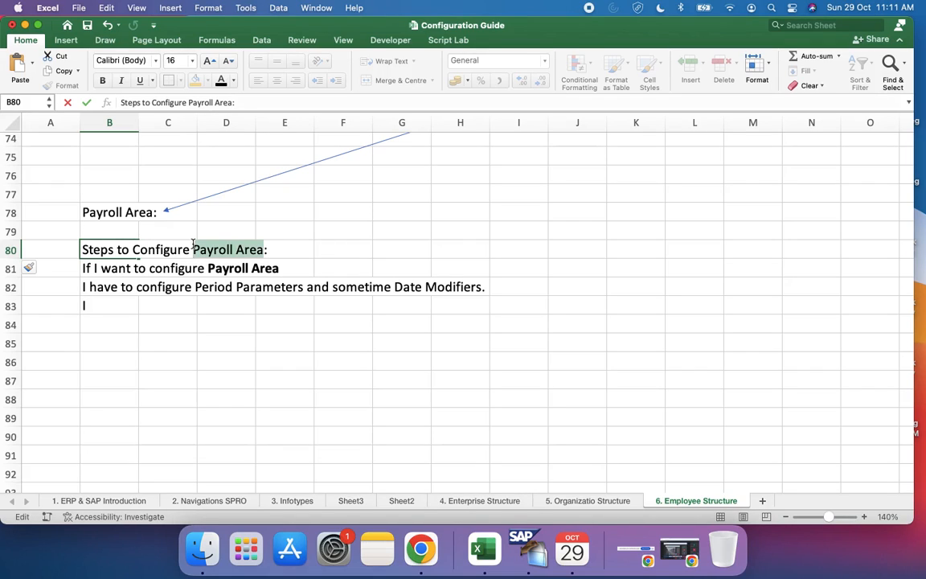
pyautogui.press('super+b')
pyautogui.click(279, 384)
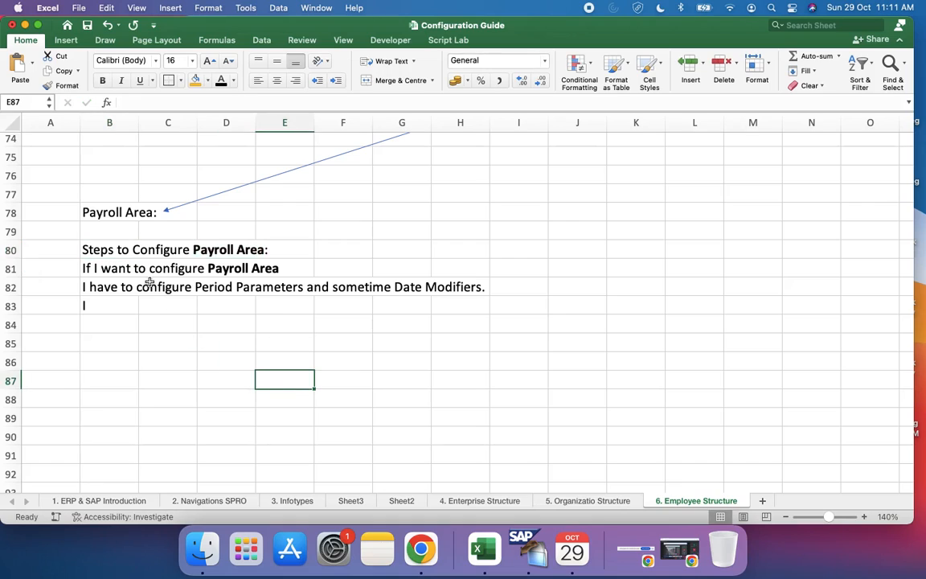
# Step: Make the words "Period Parameters" bold within the sentence in cell B82
pyautogui.click(90, 251)
pyautogui.click(112, 289)
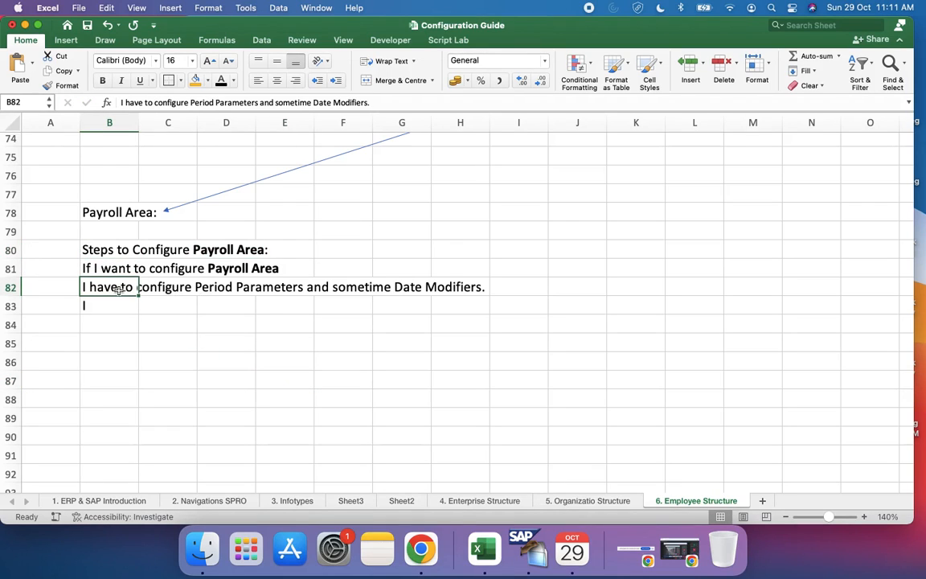
pyautogui.click(189, 102)
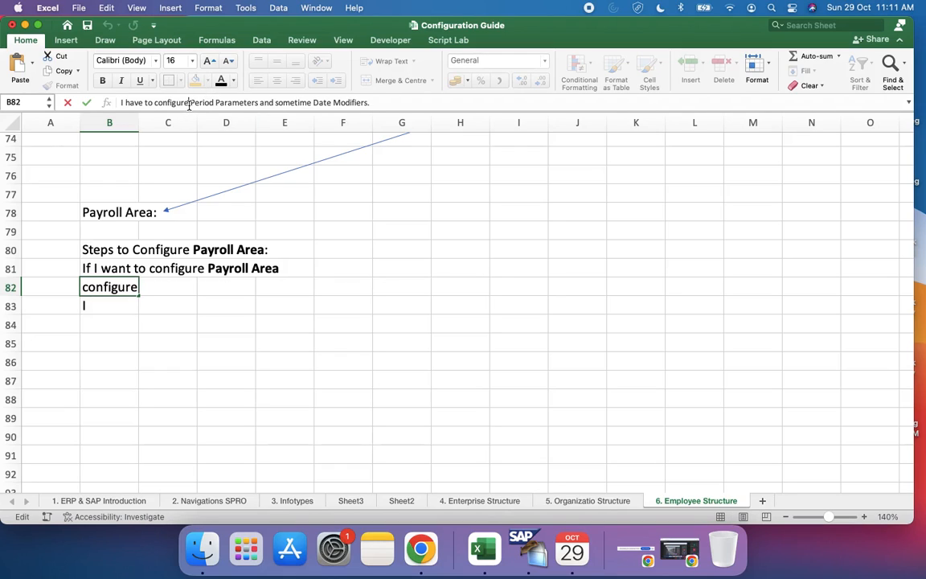
pyautogui.hotkey('shift', 'alt', 'Right')
pyautogui.hotkey('shift', 'alt', 'Right')
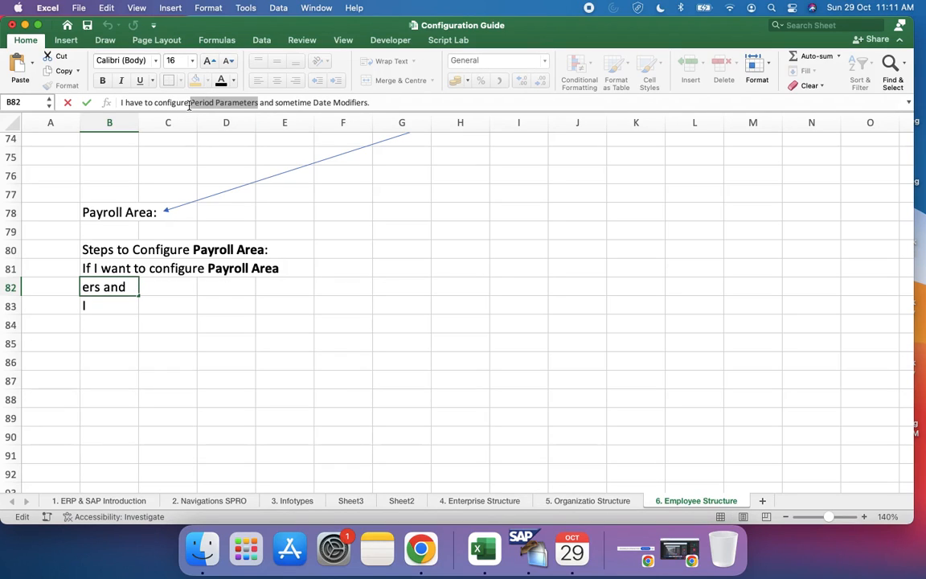
pyautogui.press('super+b')
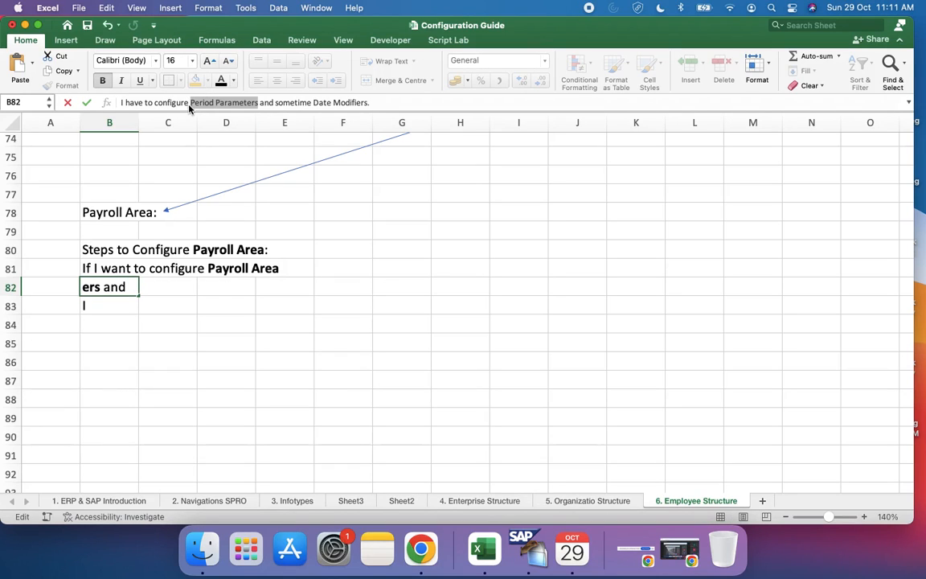
pyautogui.click(263, 308)
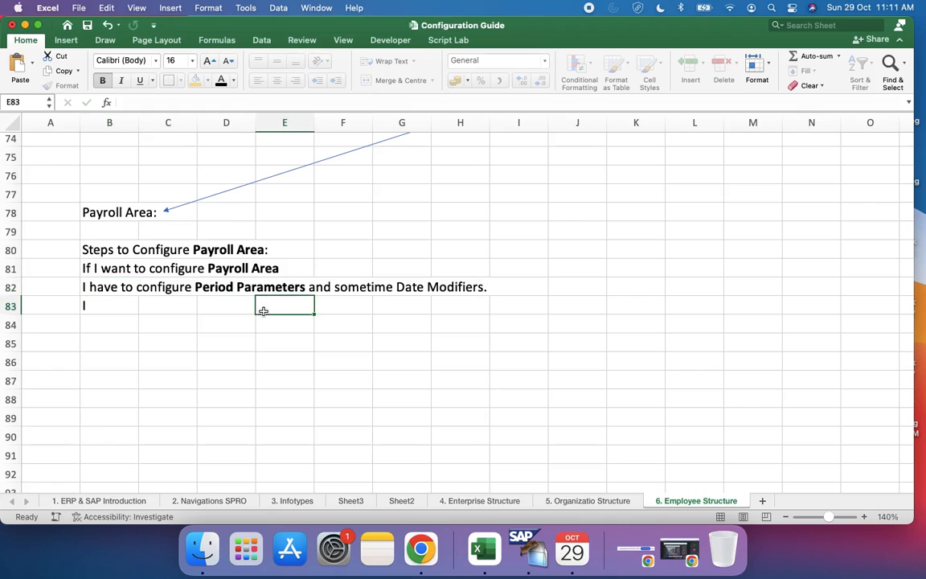
# Step: Replace the stray "I" in cell B83 with "Period Parameters"
pyautogui.click(112, 287)
pyautogui.click(428, 281)
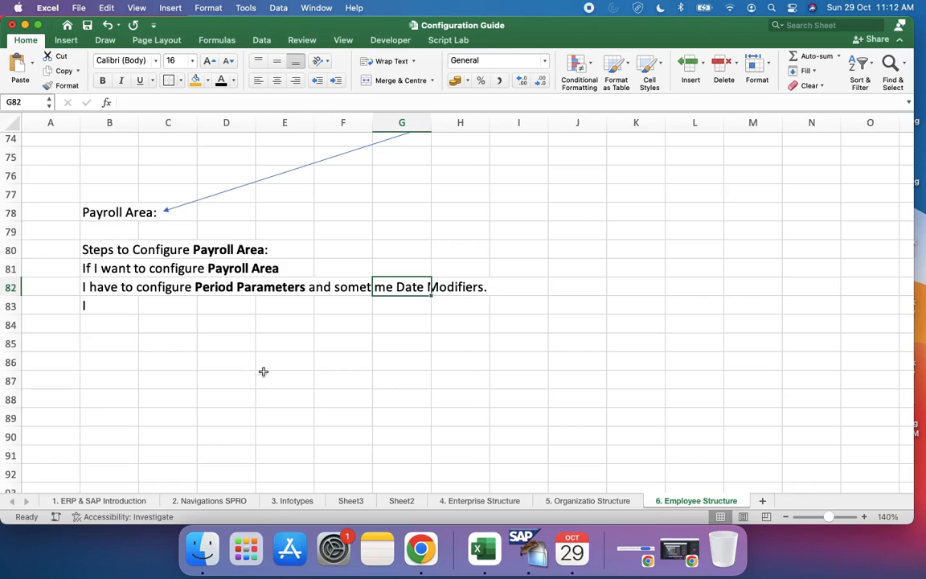
pyautogui.click(119, 310)
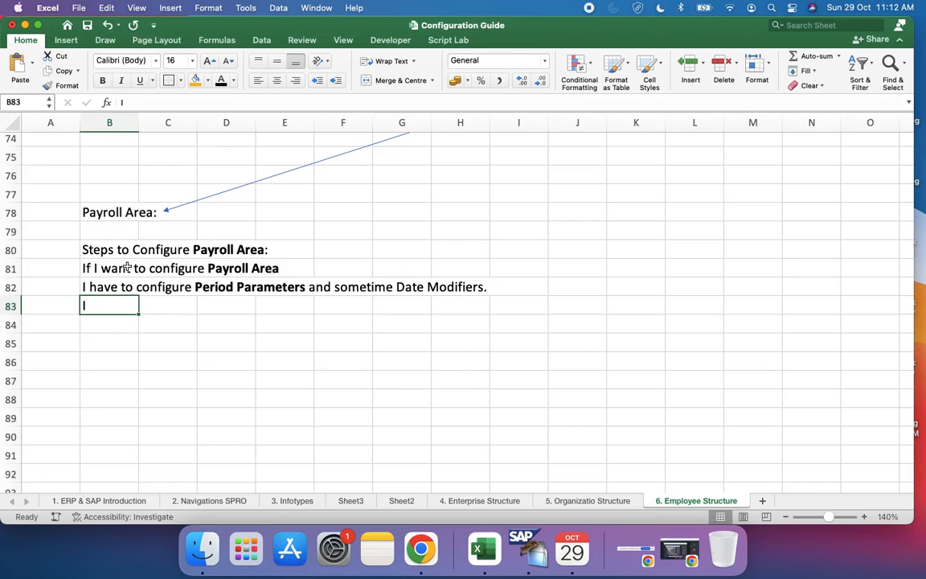
pyautogui.click(125, 103)
pyautogui.press('BackSpace')
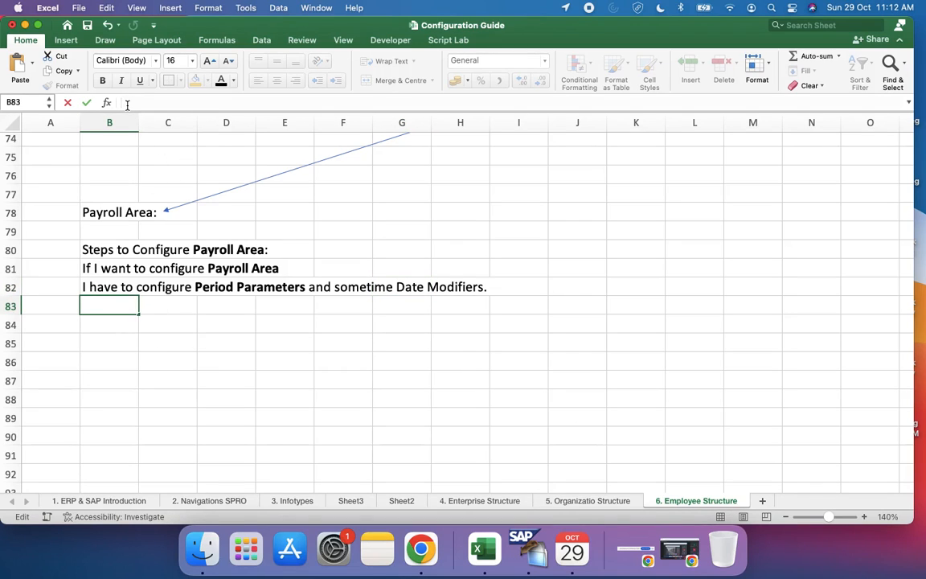
pyautogui.write('Period P')
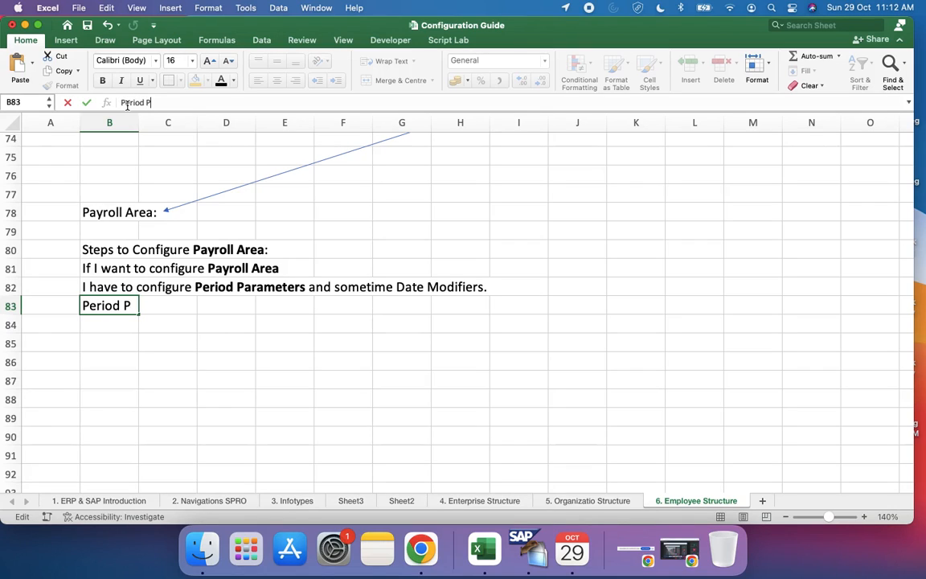
pyautogui.write('arameter')
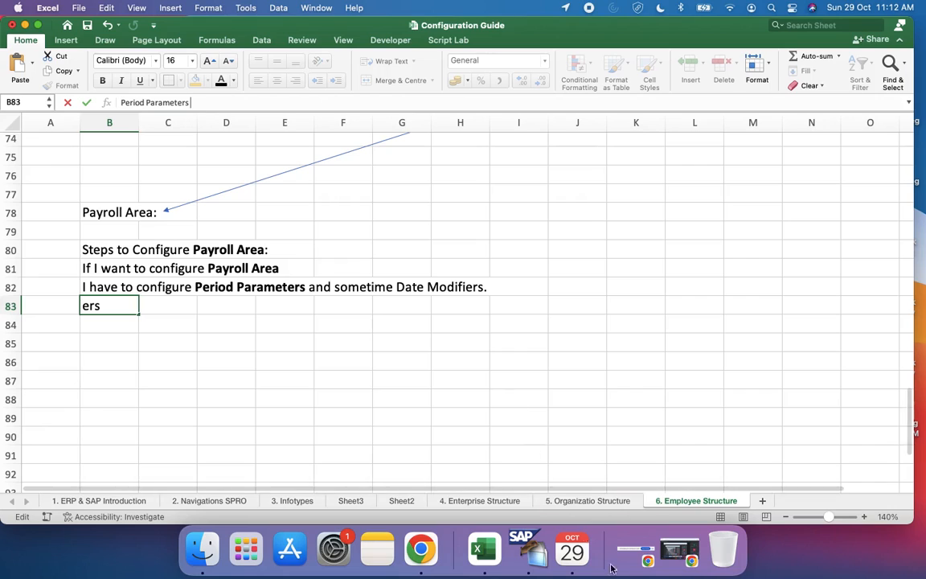
# Step: Connect to UV Tech Server in SAP GUI and log on with the user ID and account password, ending any other logons in the system
pyautogui.click(543, 567)
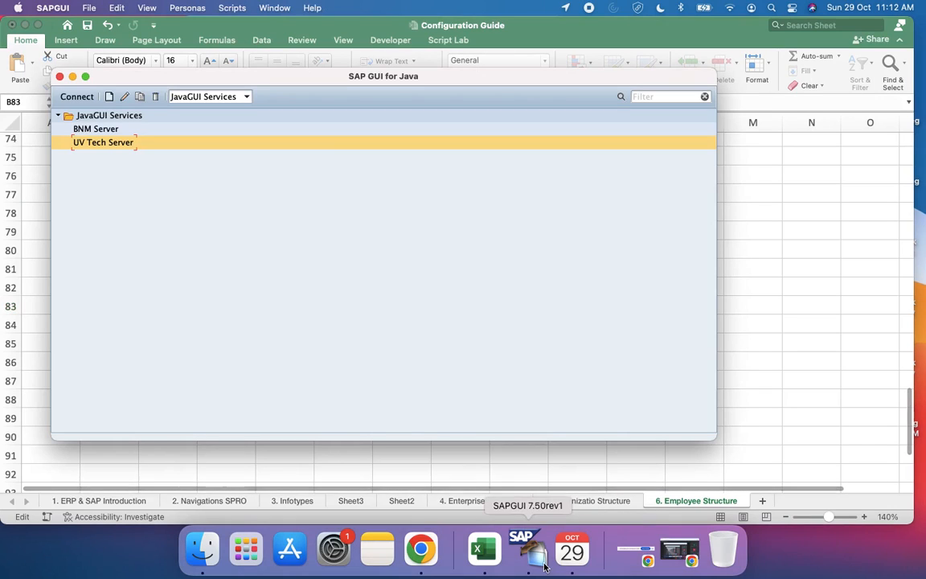
pyautogui.doubleClick(137, 141)
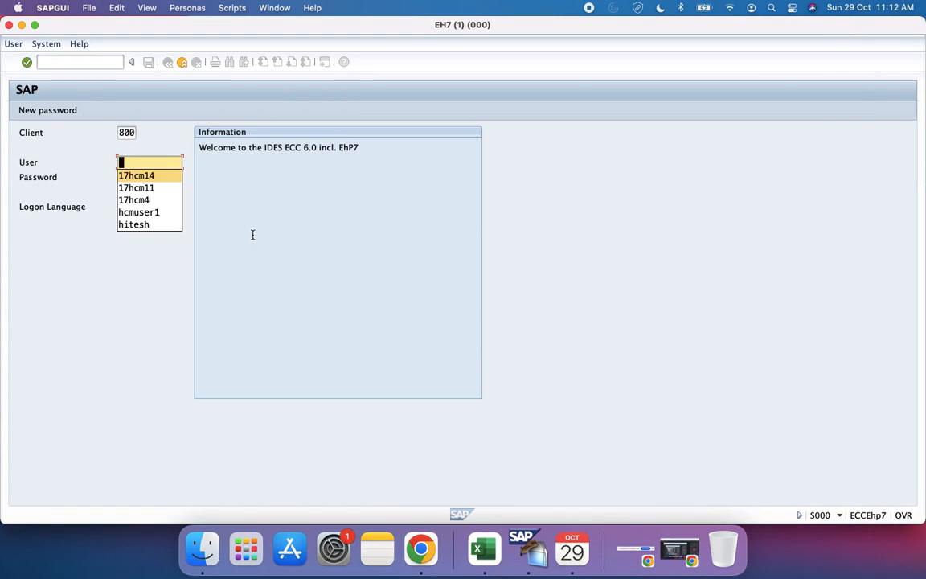
pyautogui.press('Tab')
pyautogui.write('****')
pyautogui.press('BackSpace')
pyautogui.press('BackSpace')
pyautogui.press('BackSpace')
pyautogui.press('BackSpace')
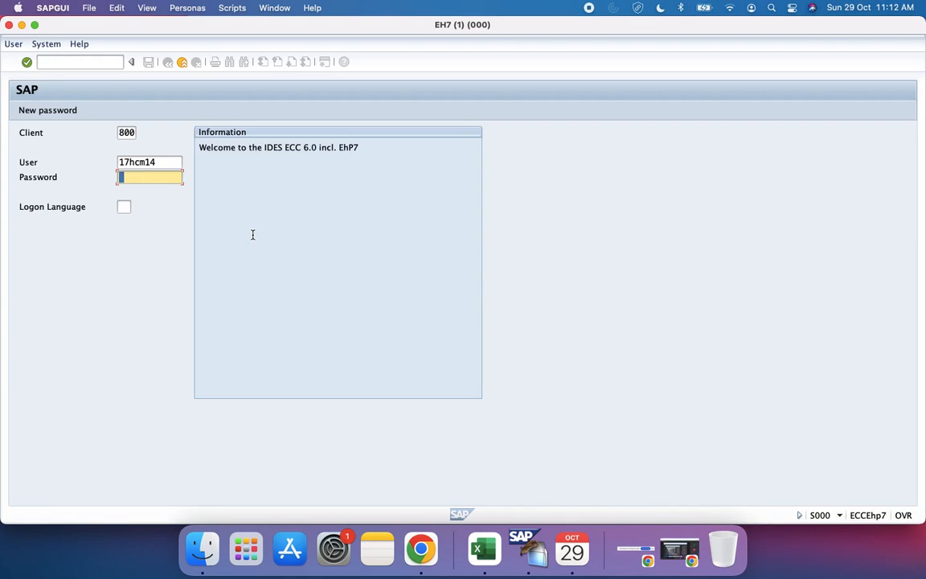
pyautogui.write('*********')
pyautogui.press('Return')
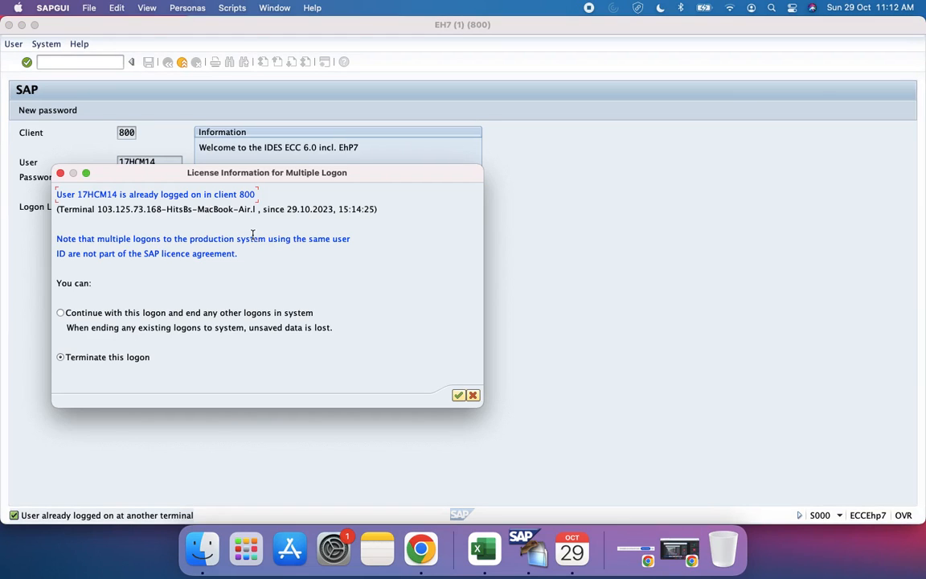
pyautogui.click(155, 314)
pyautogui.click(457, 394)
# Step: Look through the open desktops and bring the SAP Easy Access window to the front
pyautogui.hotkey('ctrl', 'Right')
pyautogui.hotkey('ctrl', 'Right')
pyautogui.hotkey('ctrl', 'Up')
pyautogui.hotkey('ctrl', 'Left')
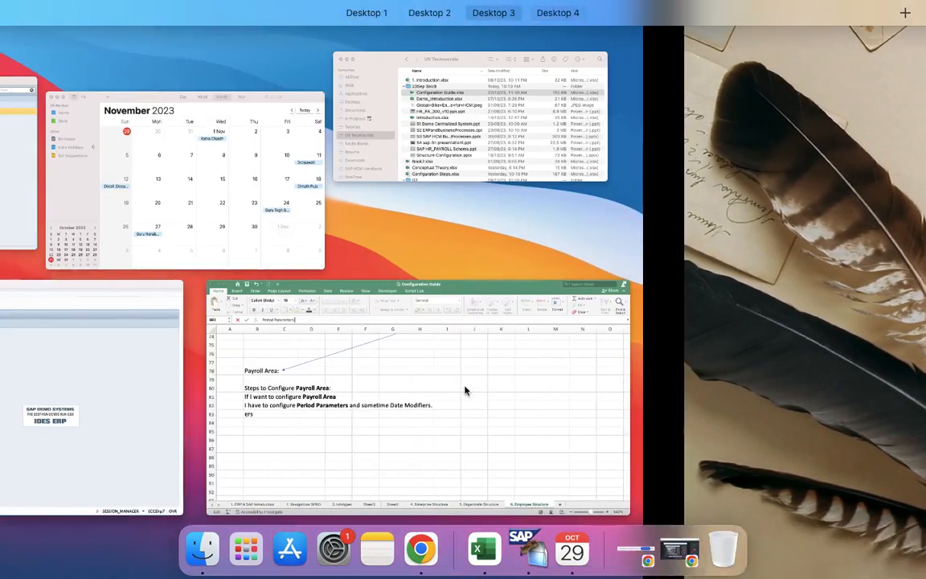
pyautogui.hotkey('ctrl', 'Left')
pyautogui.hotkey('ctrl', 'Left')
pyautogui.hotkey('ctrl', 'Right')
pyautogui.hotkey('ctrl', 'Right')
pyautogui.hotkey('ctrl', 'Right')
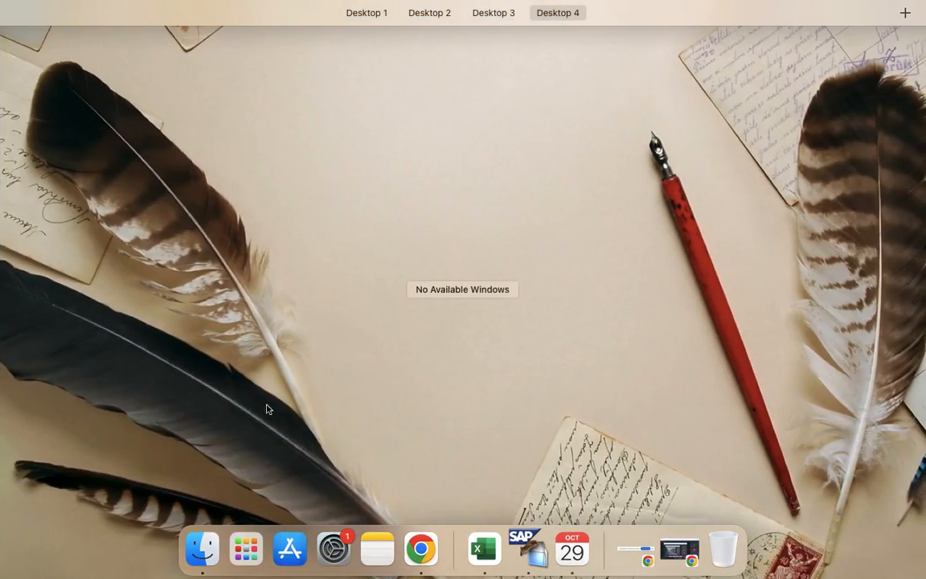
pyautogui.hotkey('ctrl', 'Left')
pyautogui.click(249, 411)
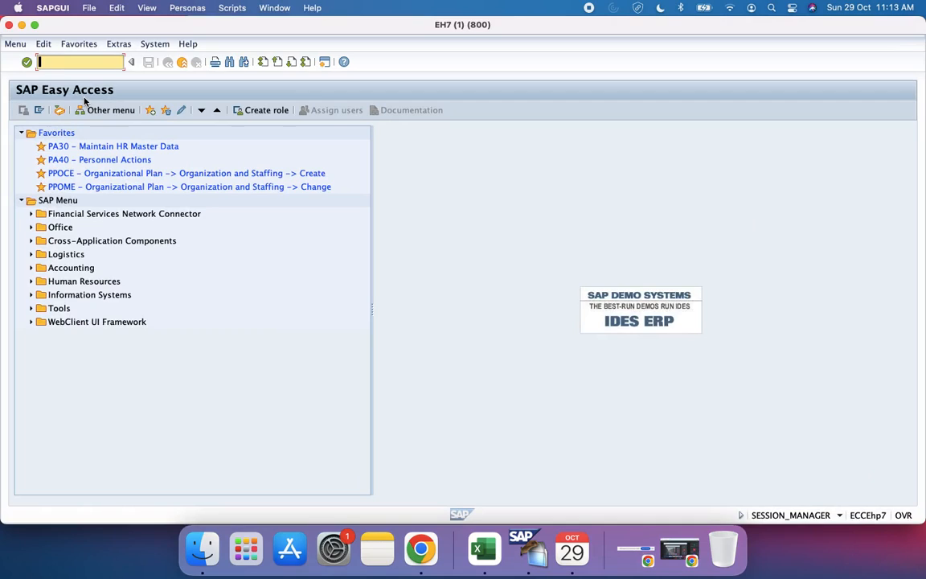
# Step: Run transaction SPRO and display the SAP Reference IMG
pyautogui.write('spro')
pyautogui.press('Return')
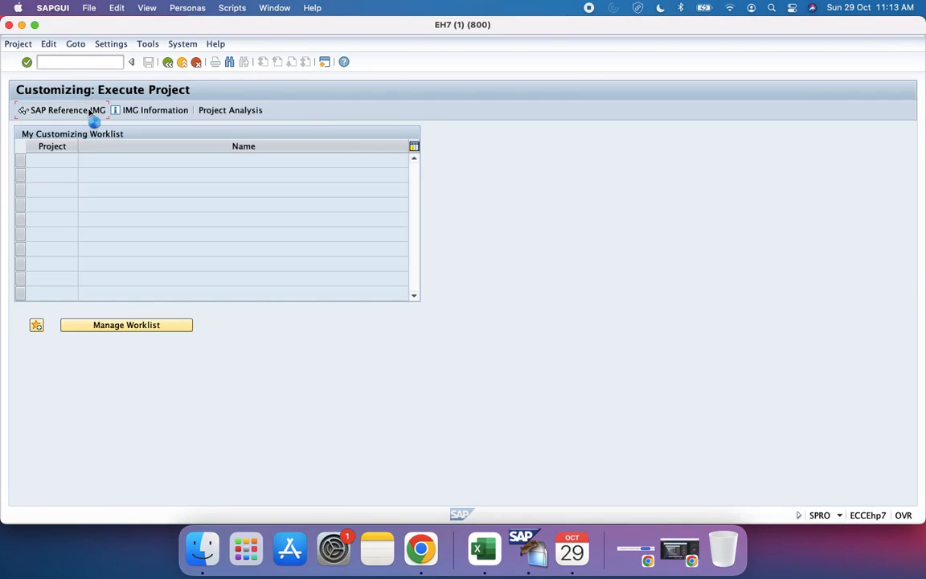
pyautogui.click(90, 113)
pyautogui.scroll(-10, 233, 283)
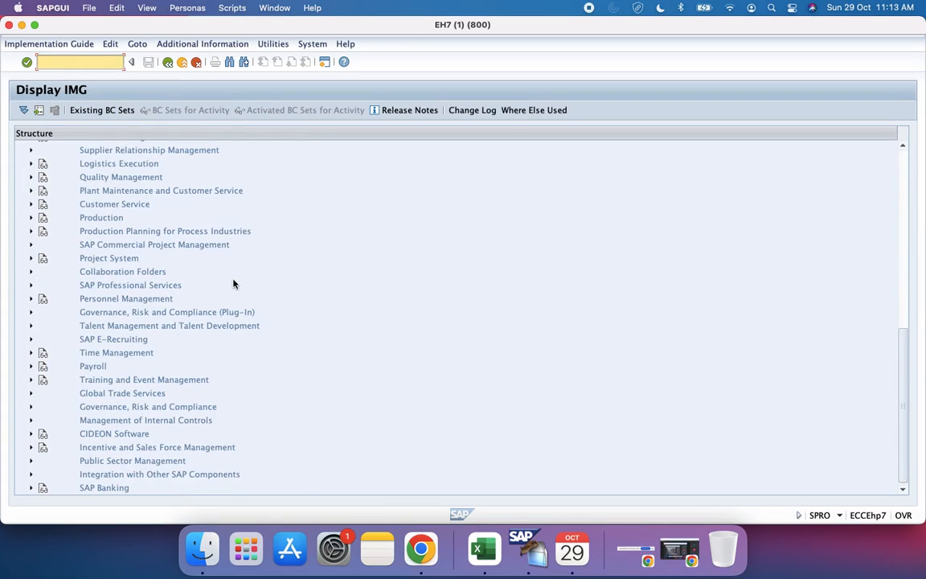
pyautogui.click(31, 366)
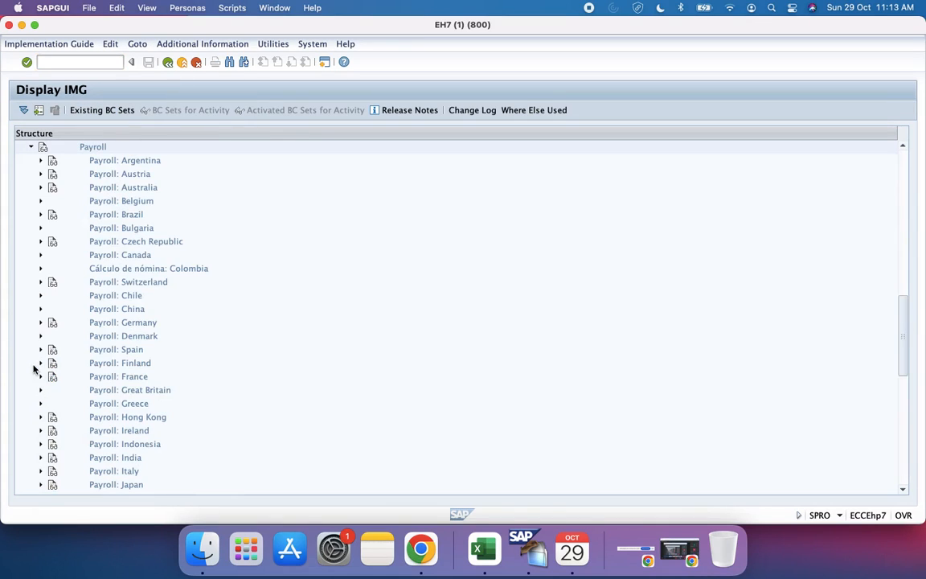
pyautogui.scroll(-5, 188, 370)
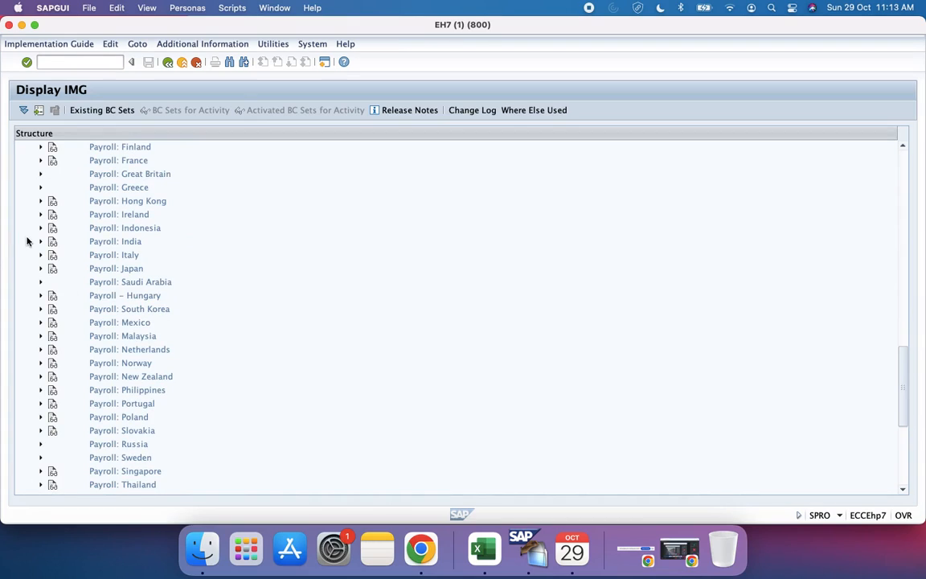
pyautogui.click(39, 241)
pyautogui.scroll(15, 52, 275)
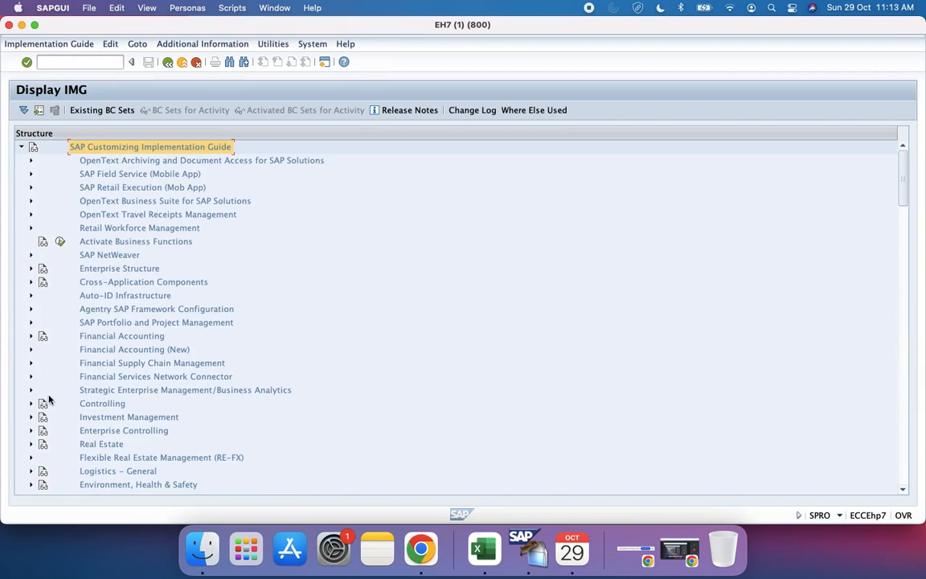
pyautogui.scroll(-10, 48, 398)
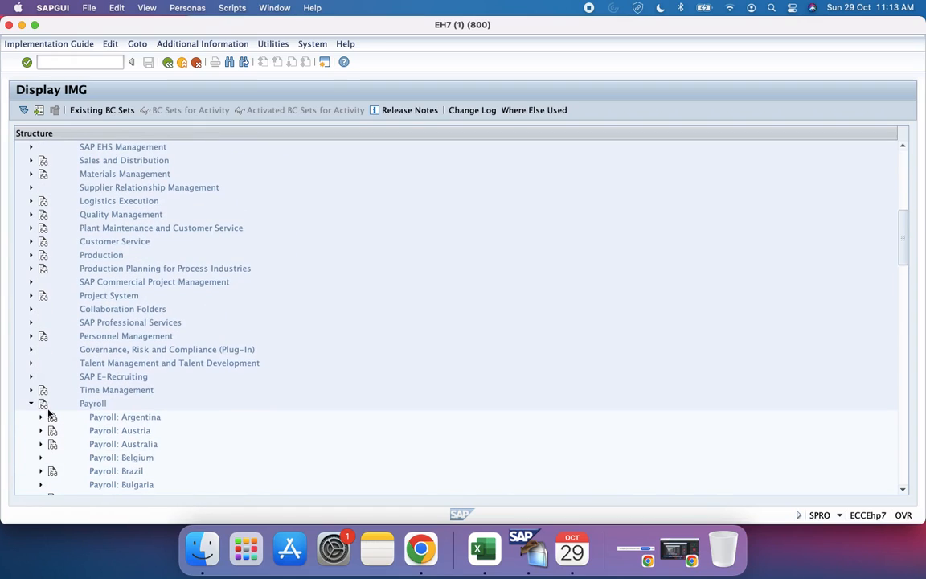
pyautogui.click(31, 404)
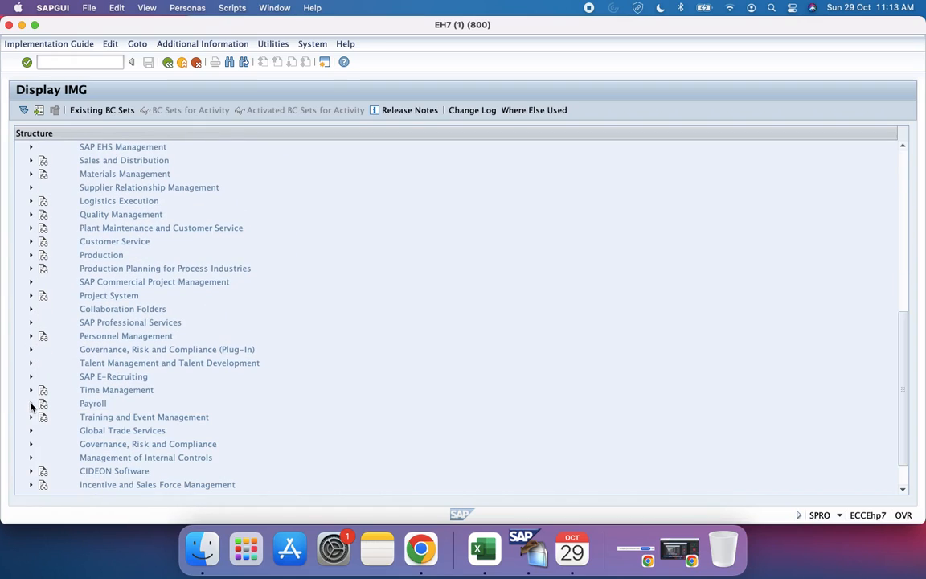
# Step: Look through the Payroll Data nodes under Personnel Management, Personnel Administration for payroll area settings, and collapse Payroll Data
pyautogui.click(30, 337)
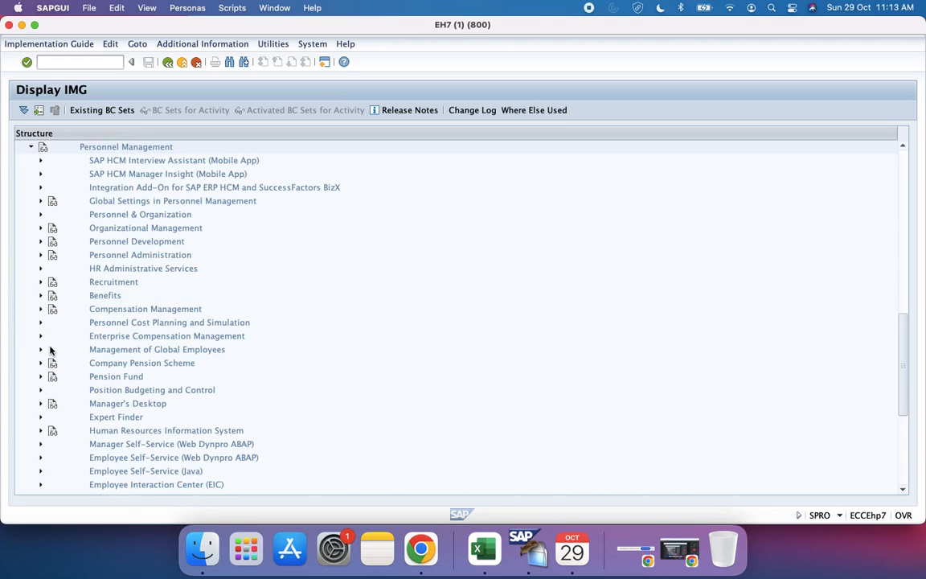
pyautogui.scroll(-2, 50, 349)
pyautogui.scroll(3, 50, 348)
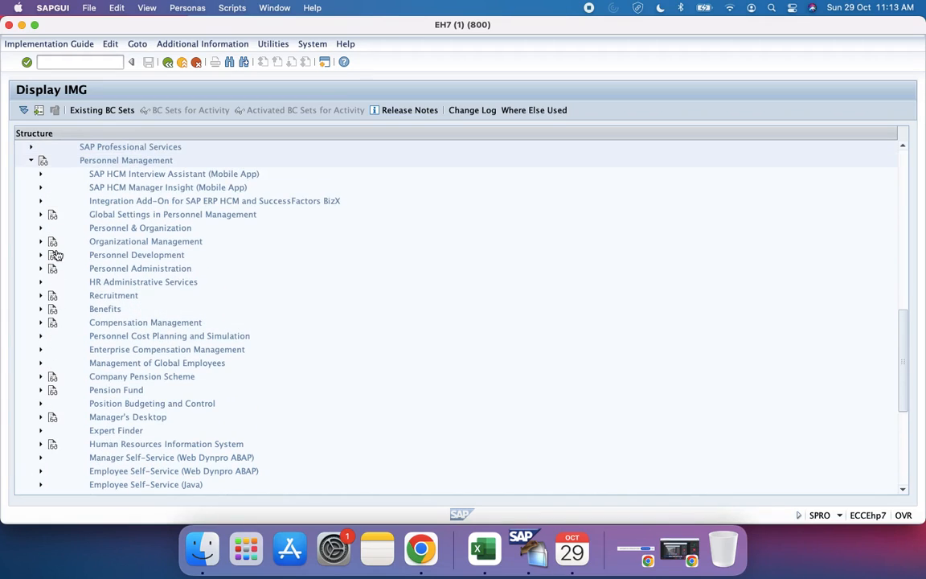
pyautogui.click(41, 269)
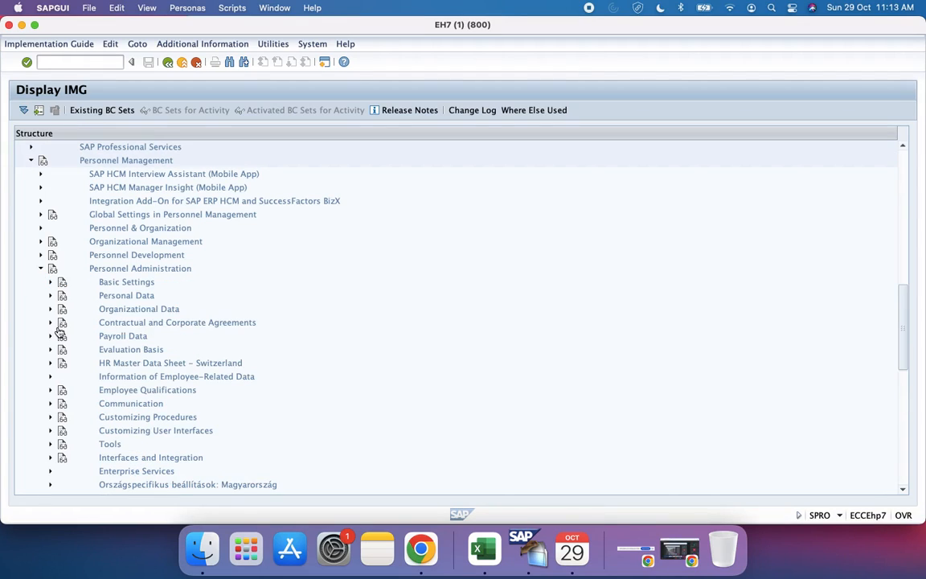
pyautogui.scroll(-5, 59, 332)
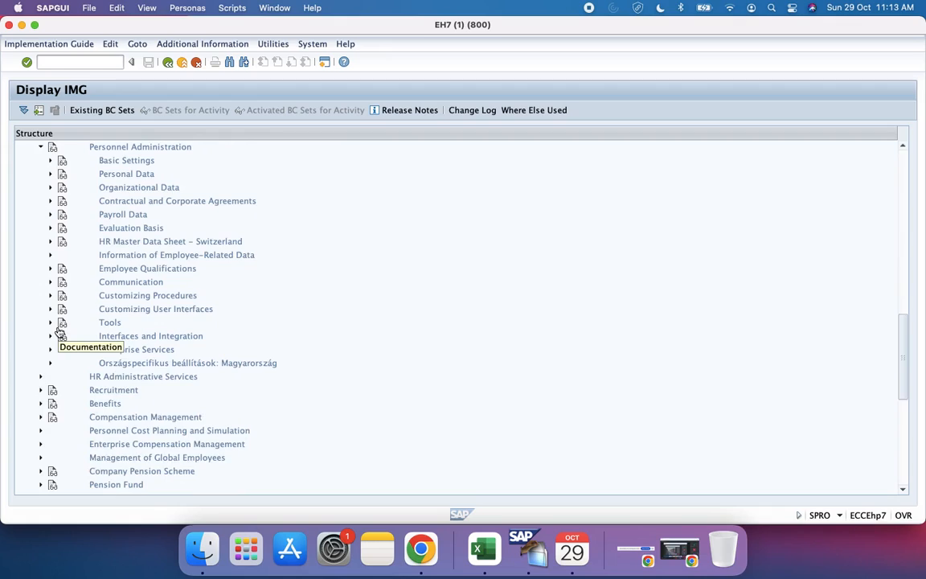
pyautogui.scroll(3, 58, 332)
pyautogui.click(50, 295)
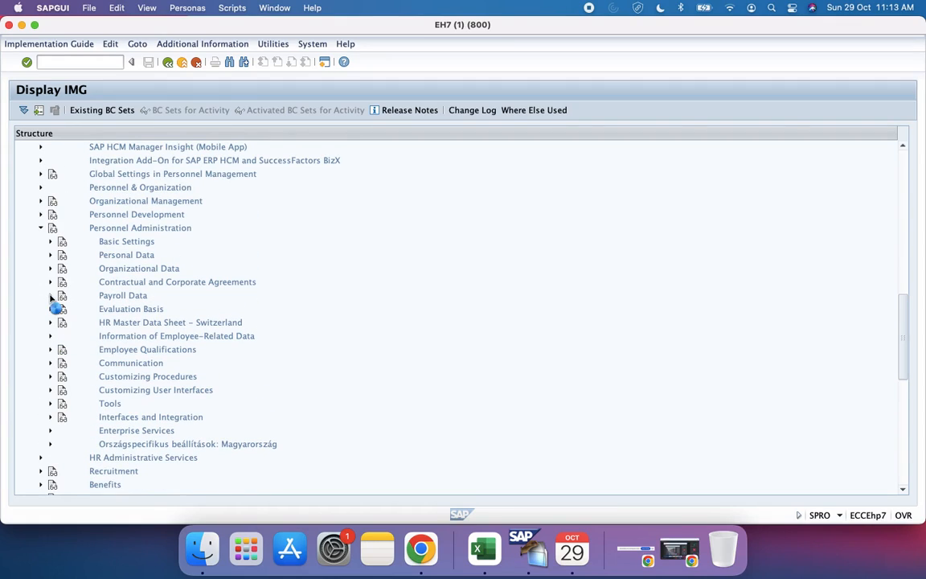
pyautogui.scroll(2, 50, 297)
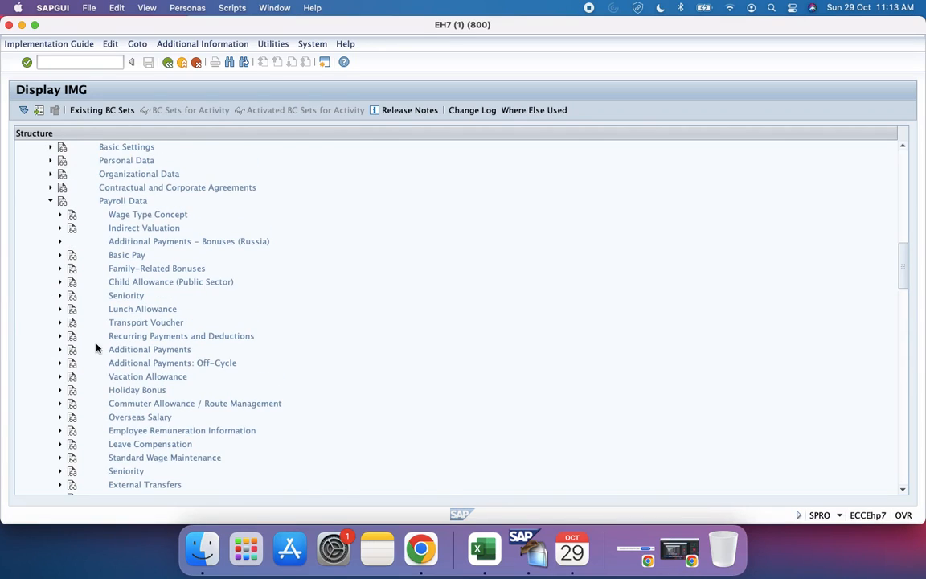
pyautogui.scroll(-10, 97, 347)
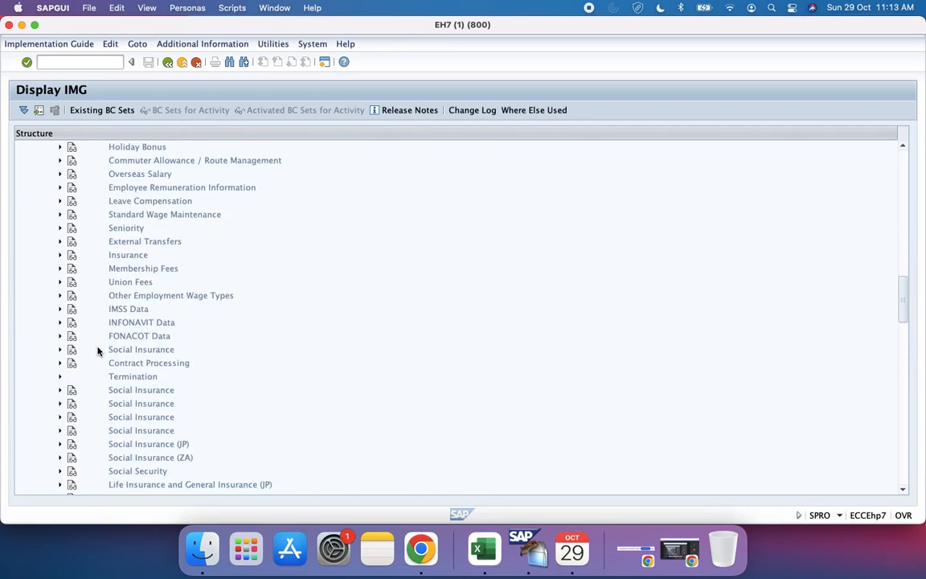
pyautogui.scroll(-15, 97, 350)
pyautogui.scroll(19, 97, 350)
pyautogui.scroll(6, 97, 356)
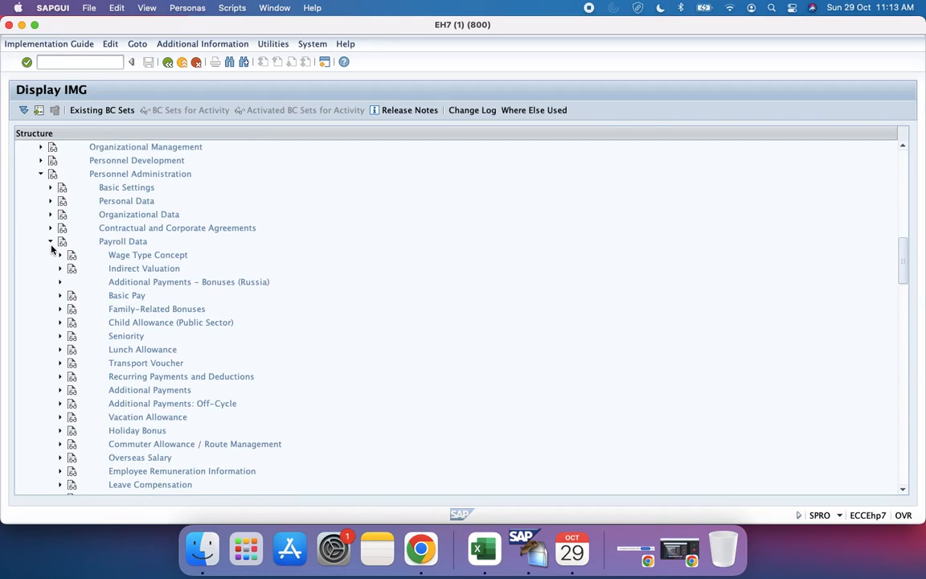
pyautogui.click(50, 243)
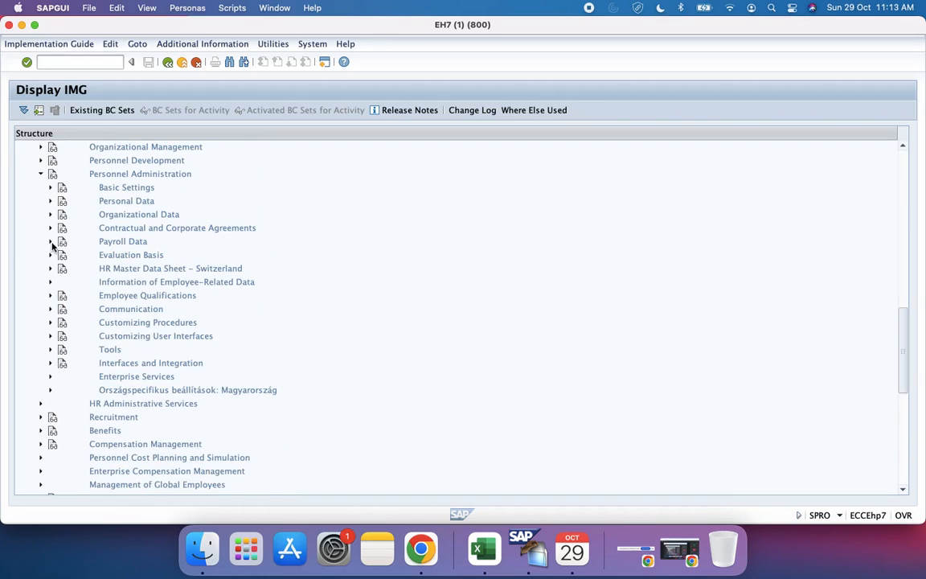
# Step: Look through the Basic Settings and Personal Data nodes of Personnel Administration, and collapse Personnel Management
pyautogui.click(51, 188)
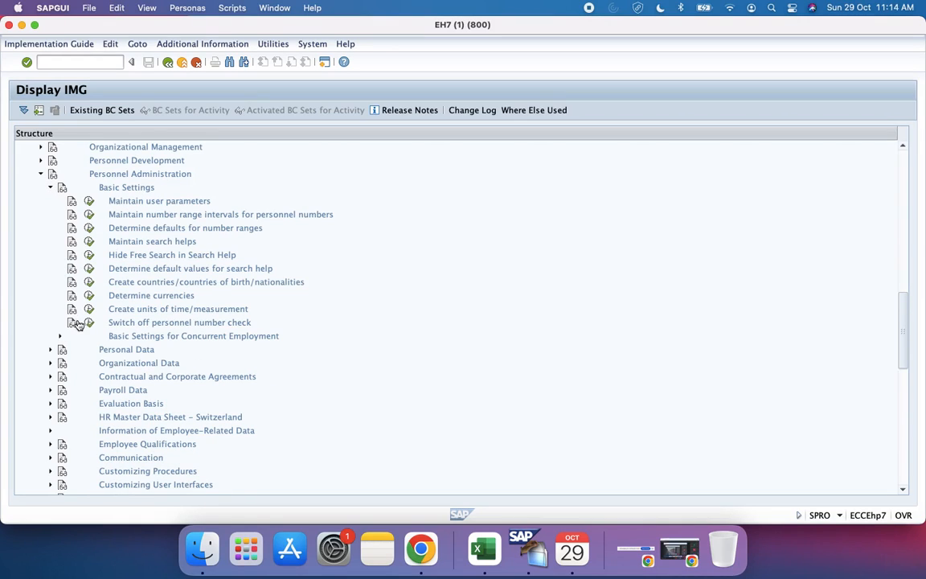
pyautogui.click(51, 350)
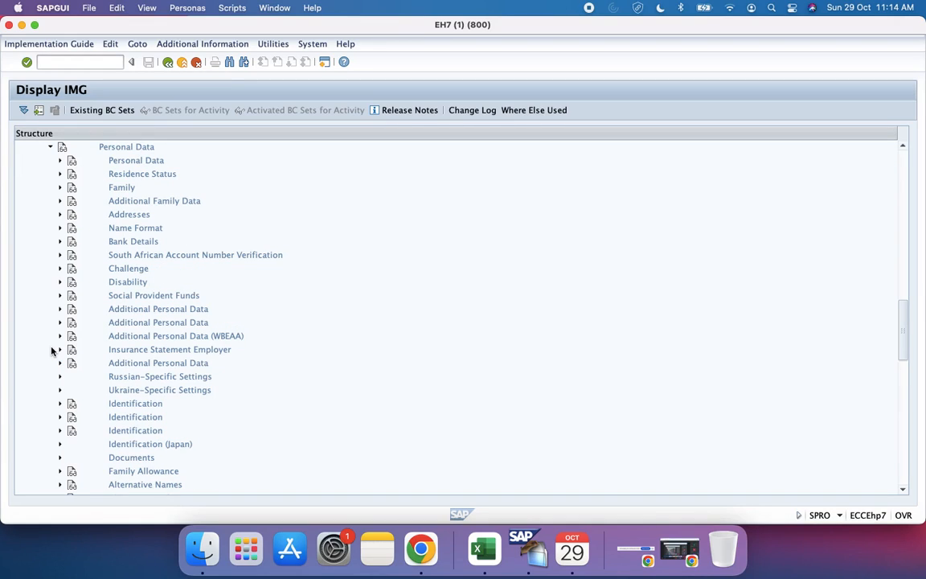
pyautogui.scroll(-3, 81, 305)
pyautogui.scroll(-4, 81, 306)
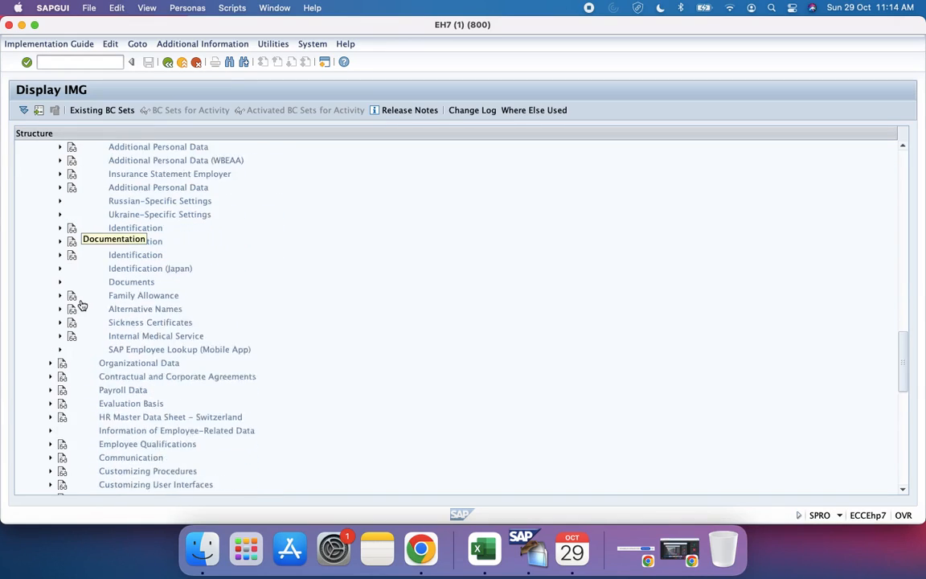
pyautogui.scroll(8, 81, 305)
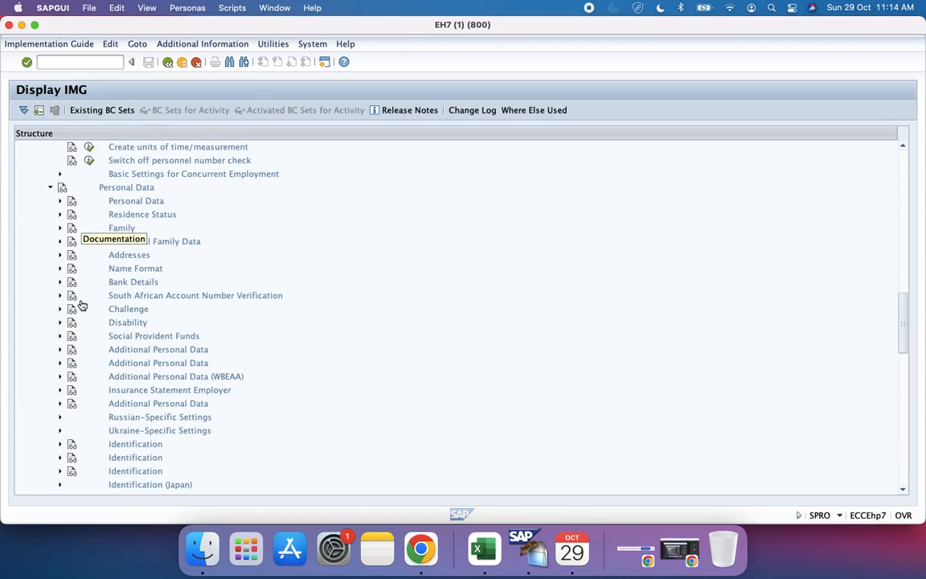
pyautogui.scroll(2, 81, 306)
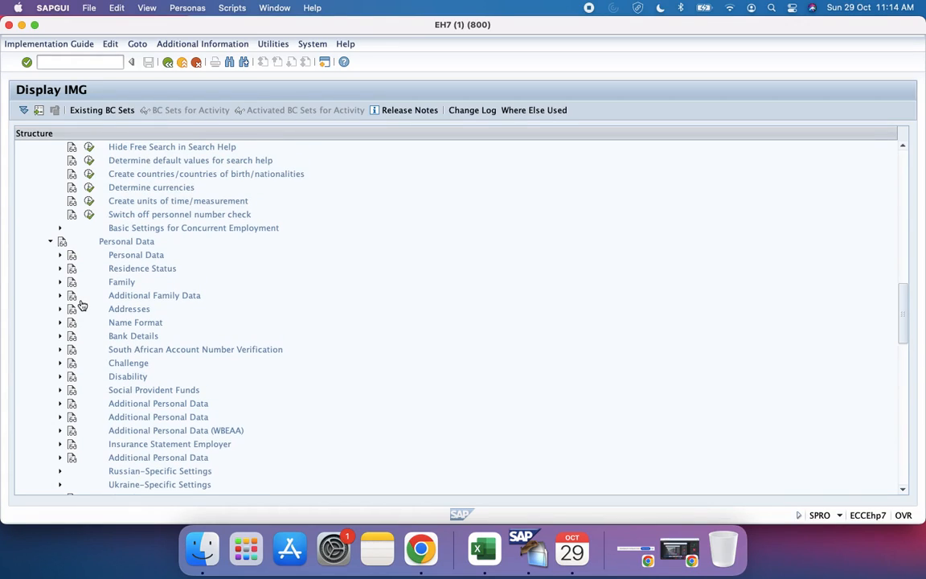
pyautogui.click(167, 62)
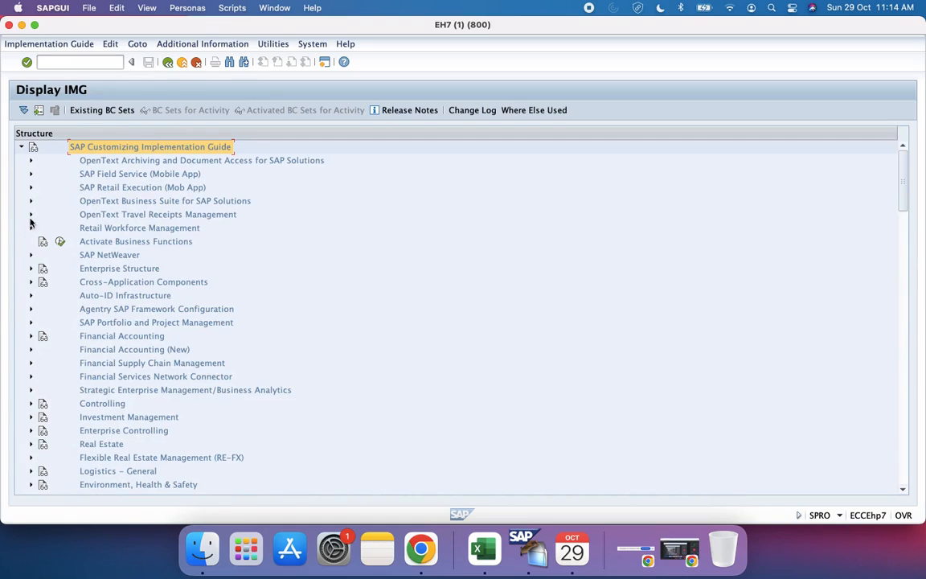
pyautogui.scroll(-10, 47, 441)
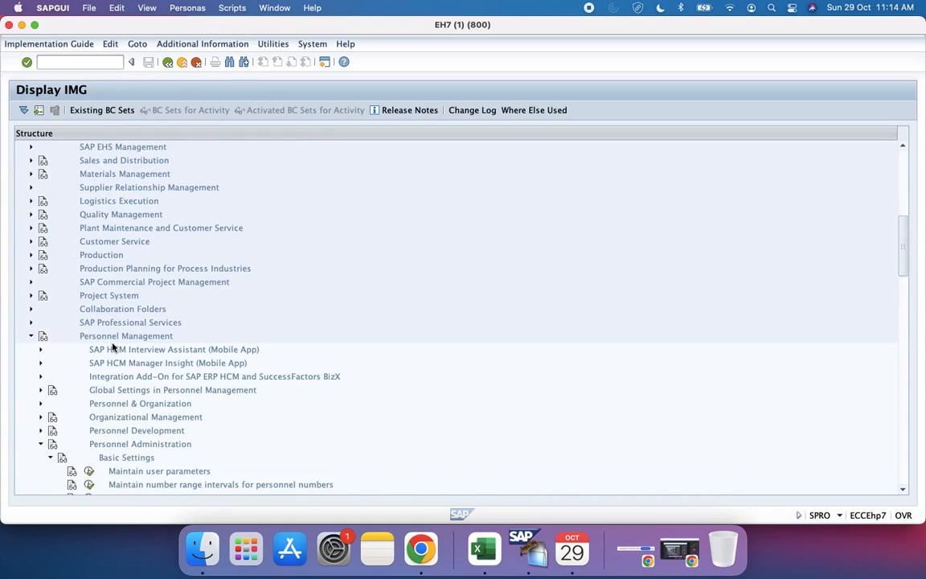
pyautogui.click(31, 342)
# Step: Expand the IMG structure through Payroll, Payroll: India and Basic Settings down to the Payroll Organization activities
pyautogui.scroll(-3, 32, 350)
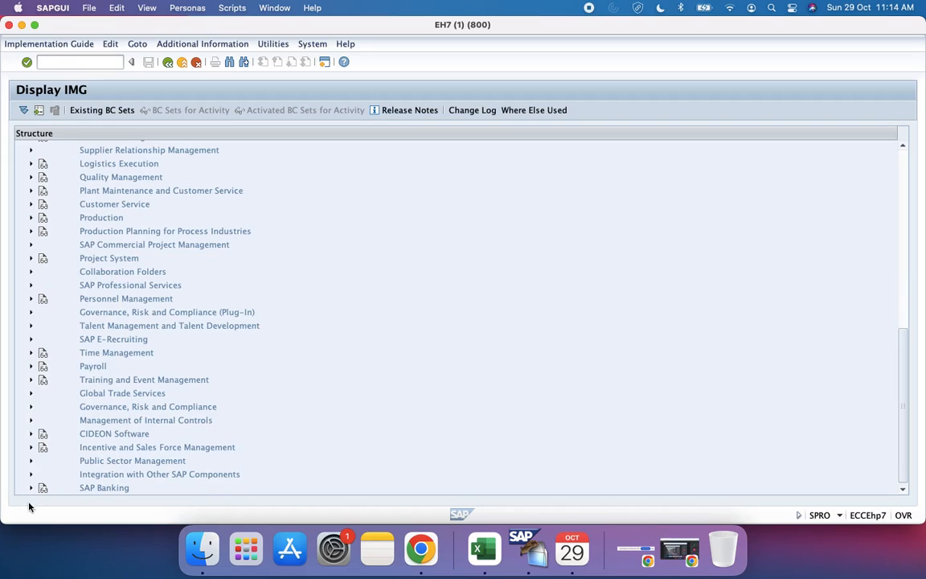
pyautogui.click(31, 367)
pyautogui.scroll(-4, 75, 279)
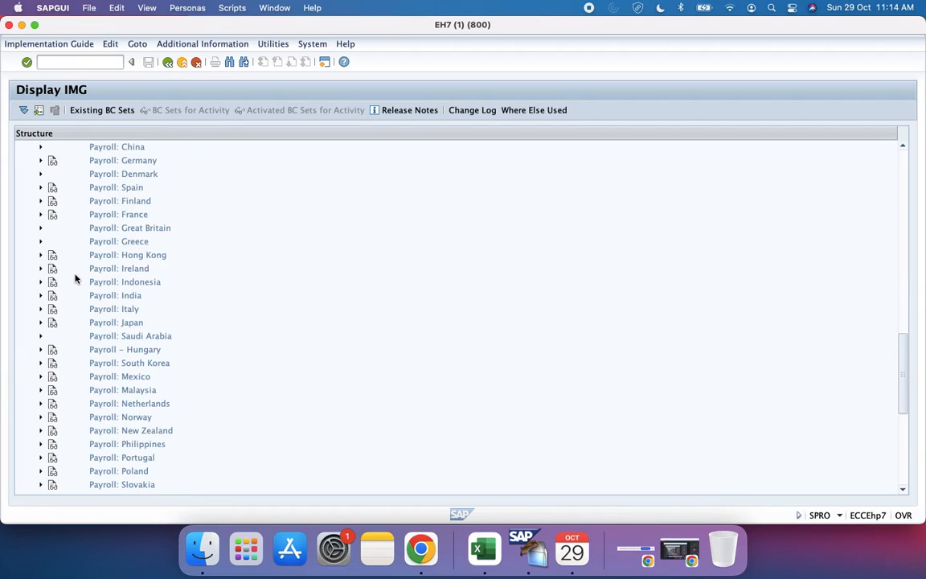
pyautogui.click(41, 297)
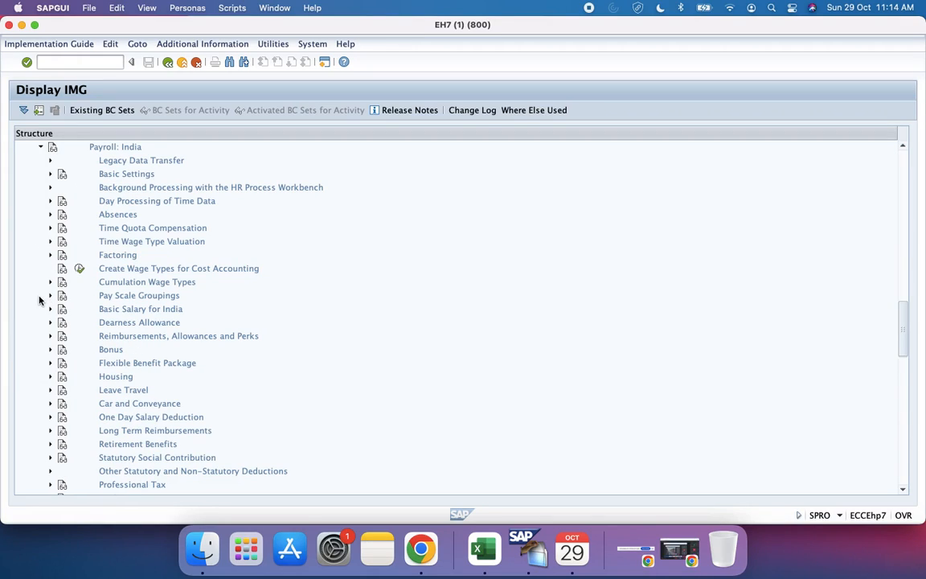
pyautogui.scroll(-3, 75, 263)
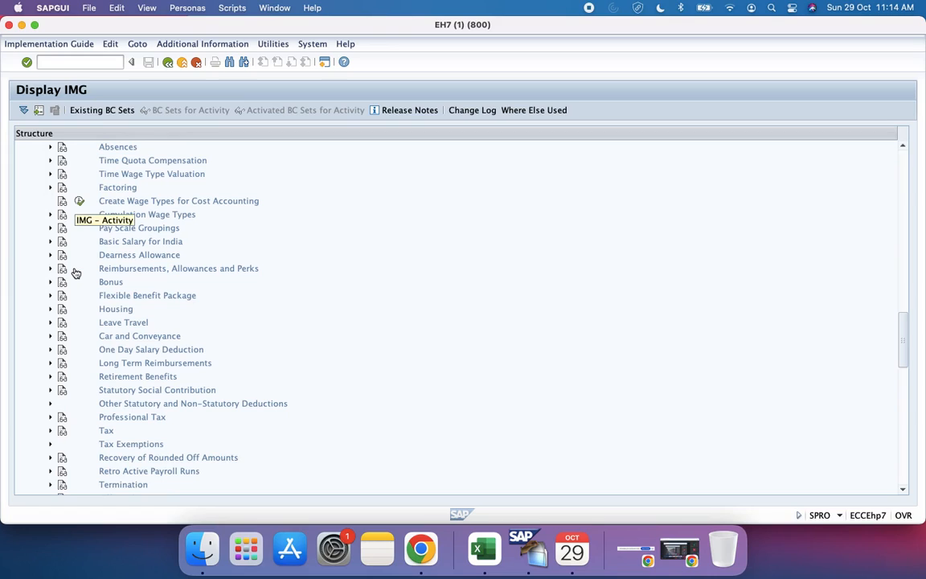
pyautogui.scroll(-3, 58, 255)
pyautogui.scroll(-5, 58, 255)
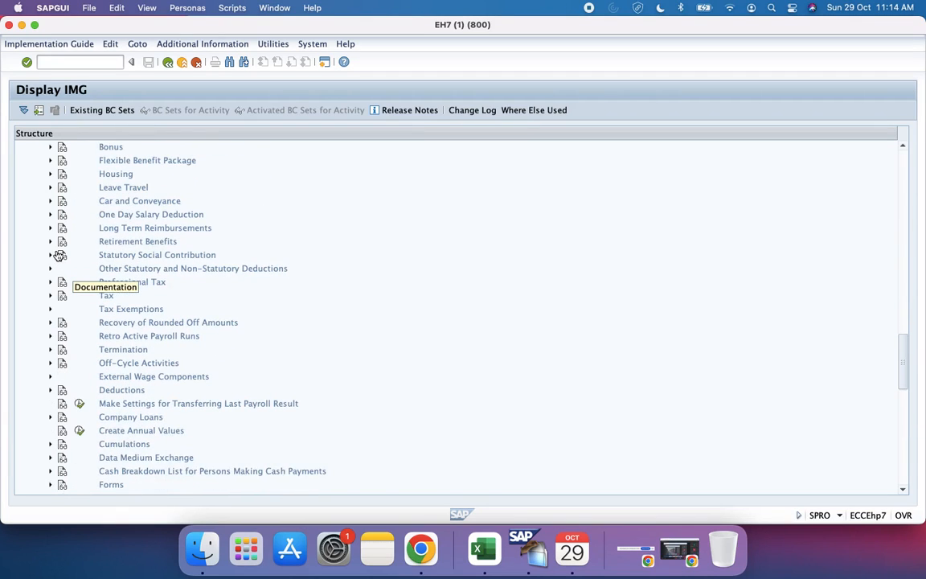
pyautogui.scroll(-2, 58, 256)
pyautogui.scroll(12, 58, 255)
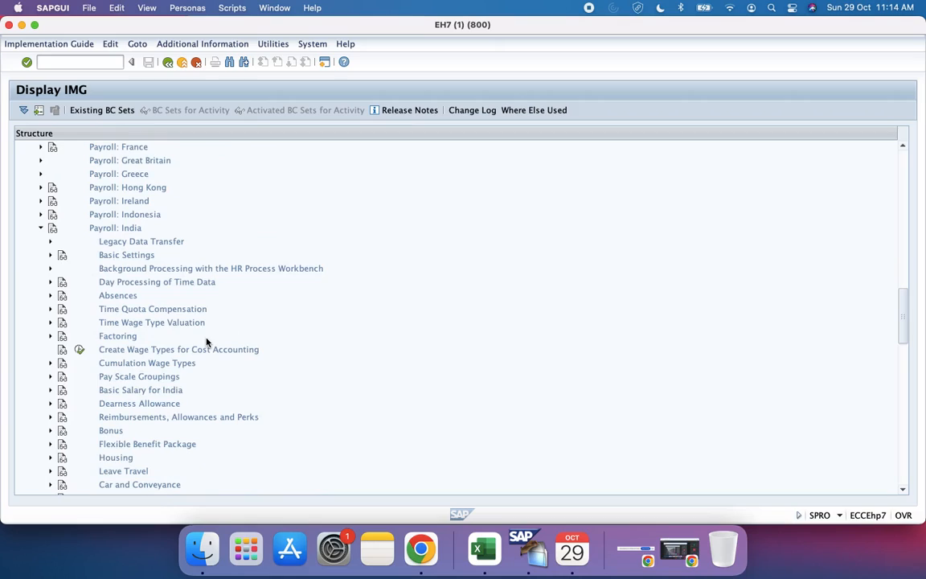
pyautogui.click(50, 255)
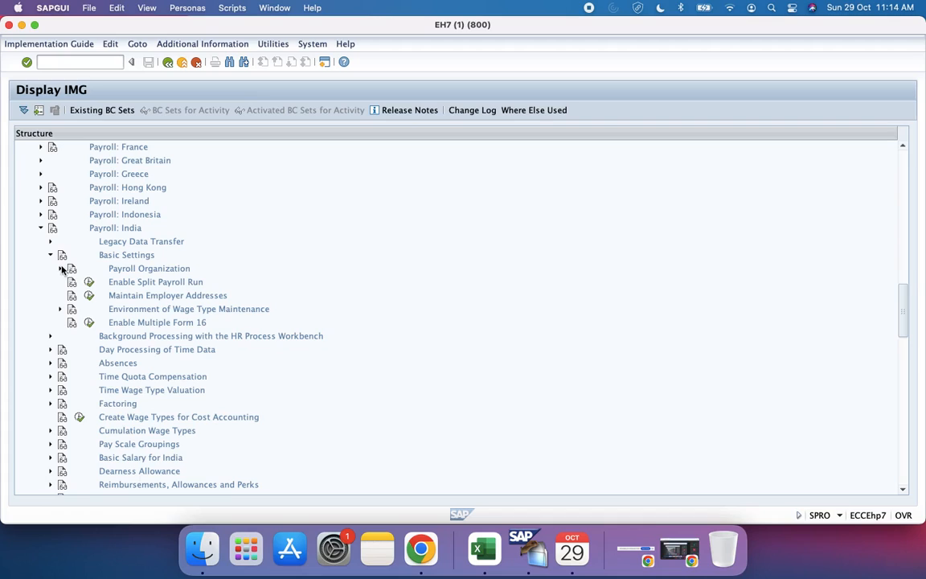
pyautogui.click(59, 269)
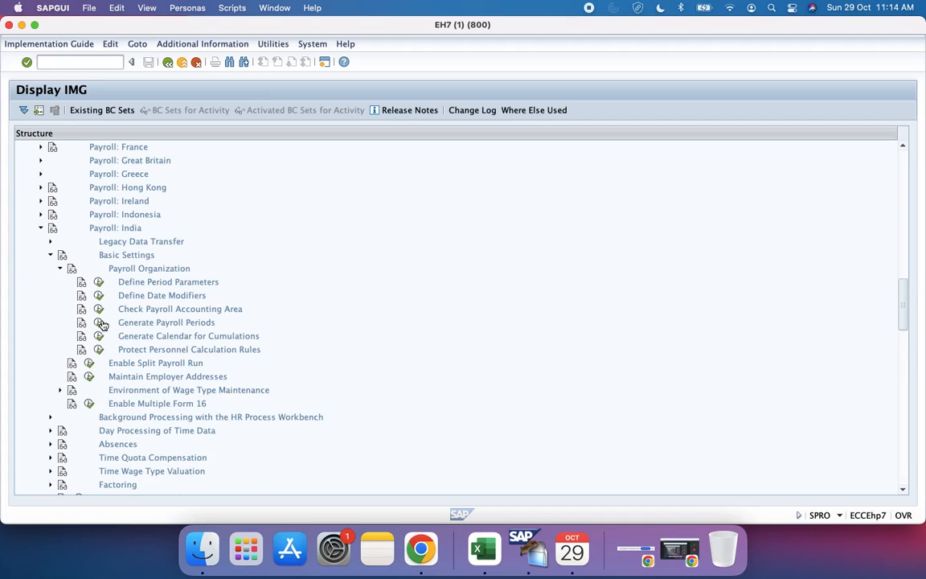
# Step: Open the Define Period Parameters activity, review its entries, and return to the IMG structure
pyautogui.click(101, 284)
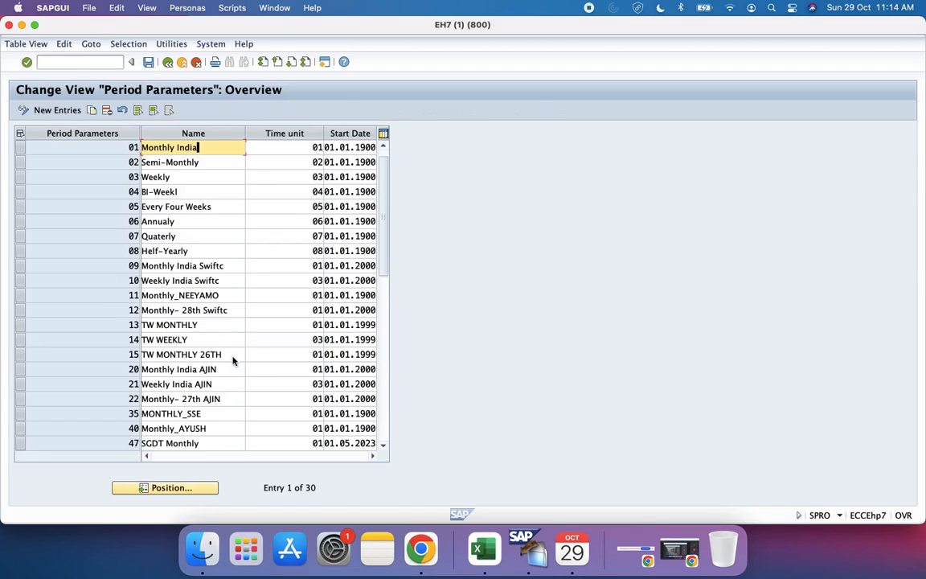
pyautogui.scroll(-2, 232, 361)
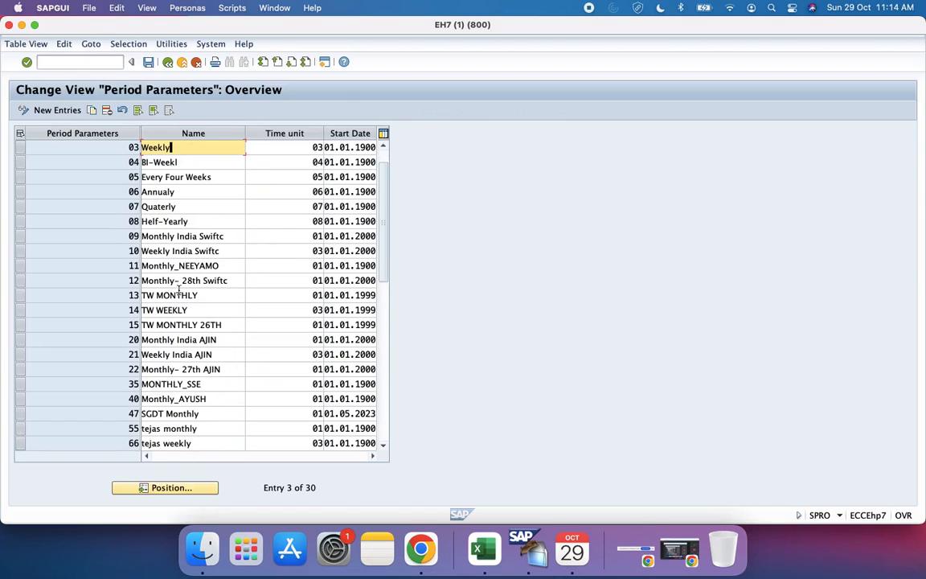
pyautogui.click(167, 63)
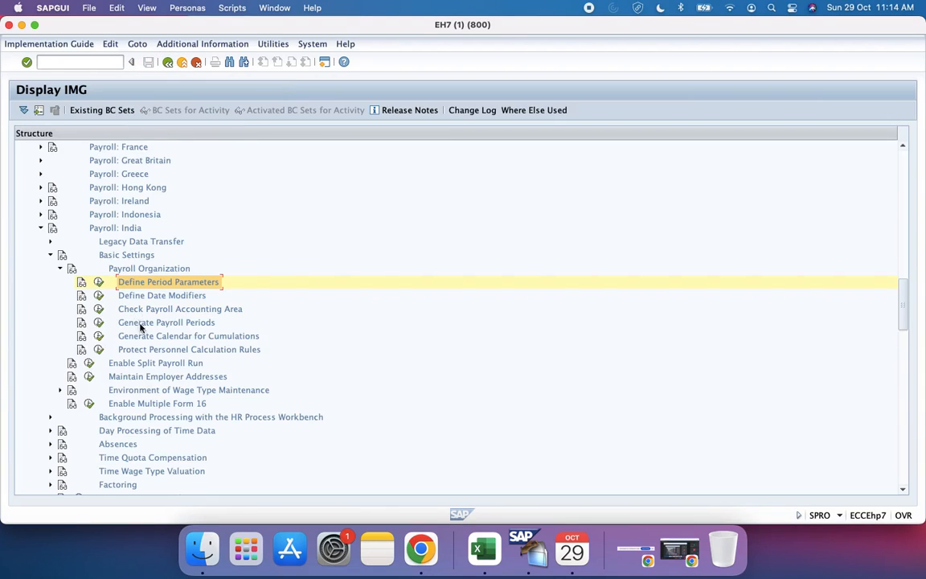
# Step: Execute the Generate Payroll Periods activity and choose "Generate payroll periods" to open its selection screen
pyautogui.click(97, 323)
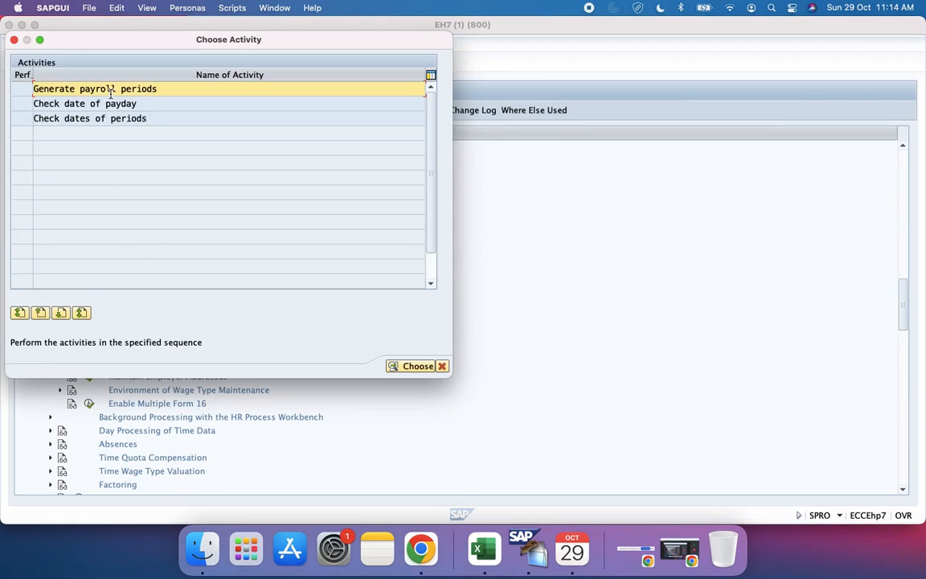
pyautogui.doubleClick(111, 93)
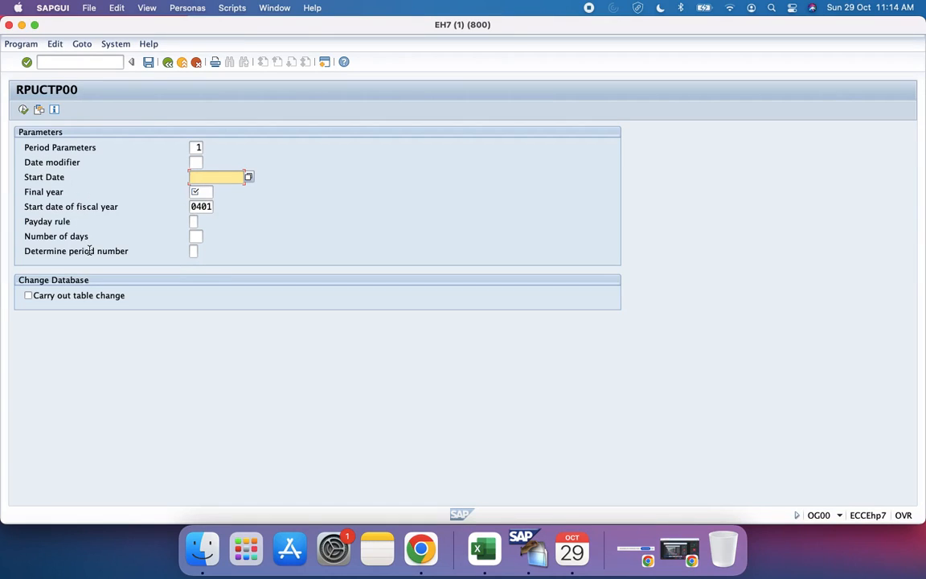
# Step: Switch to the Configuration Guide workbook in Excel and commit the text "Period Parameters" in cell B83
pyautogui.click(59, 225)
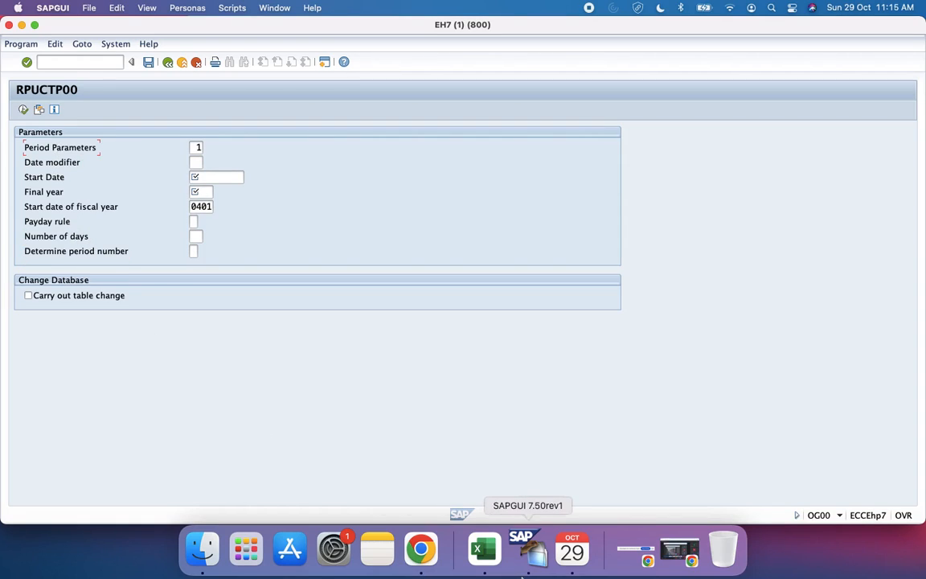
pyautogui.click(483, 549)
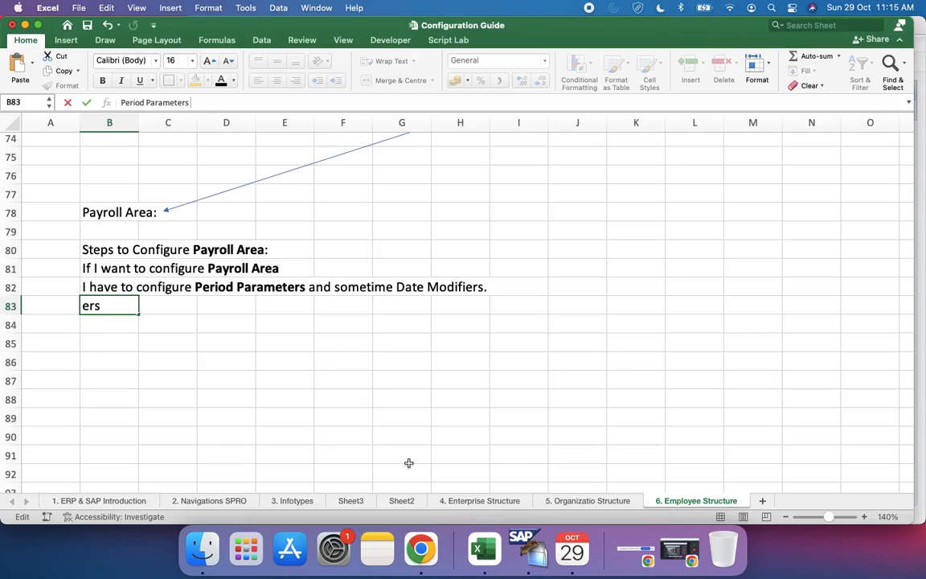
pyautogui.click(318, 322)
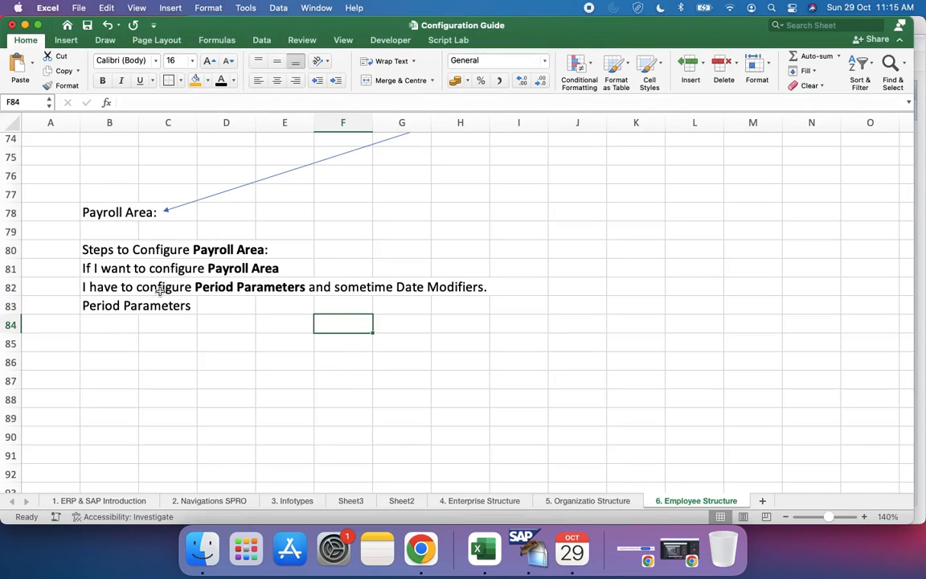
# Step: Extend the text in cell B83 to read "Period Parameters will contain payday rules and"
pyautogui.click(105, 310)
pyautogui.click(222, 103)
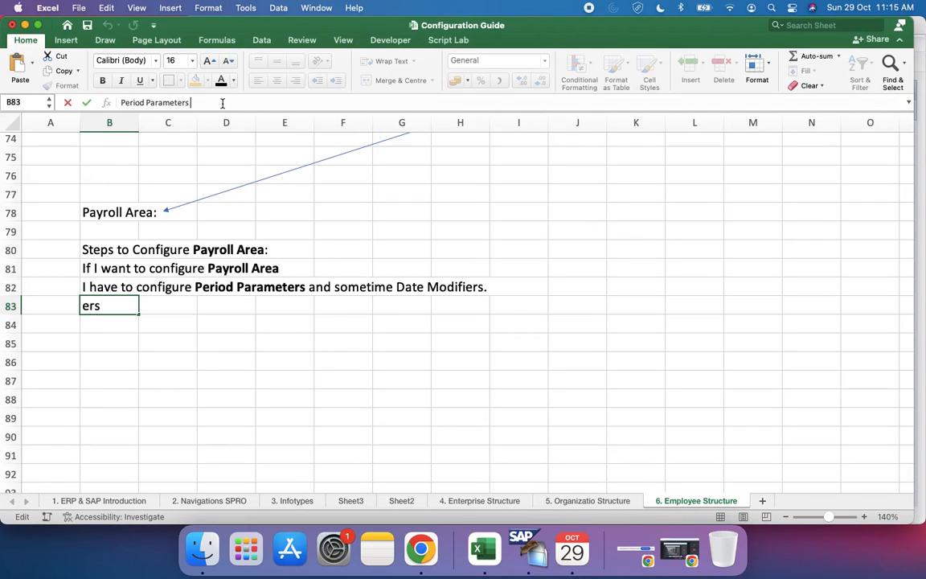
pyautogui.write('will contain pay')
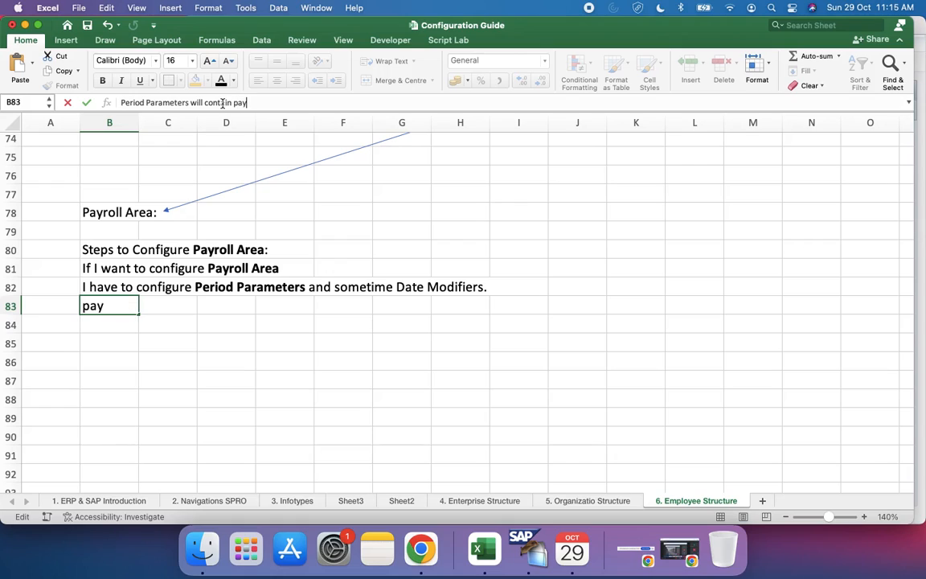
pyautogui.write('day rules a')
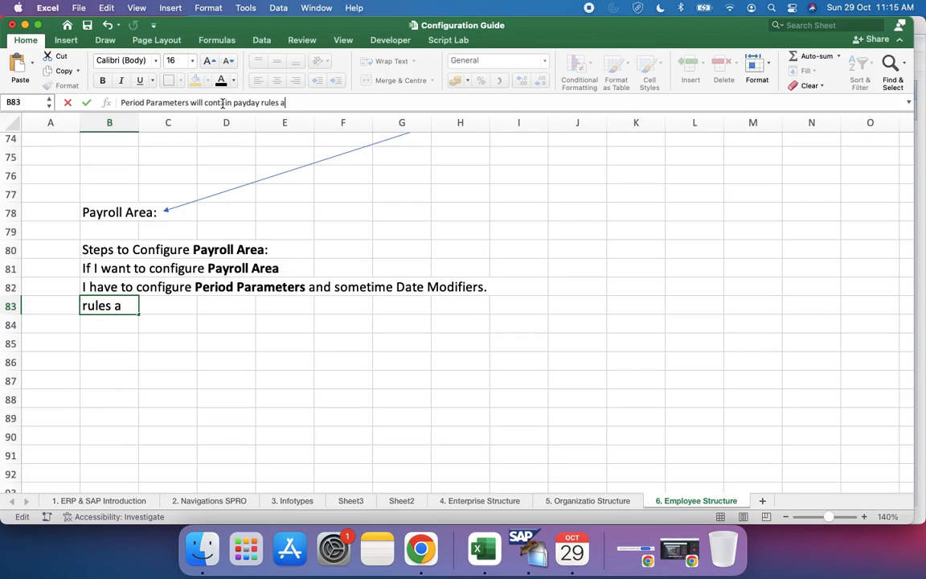
pyautogui.write('and')
pyautogui.press('BackSpace')
pyautogui.press('BackSpace')
pyautogui.press('BackSpace')
pyautogui.write('nd')
# Step: Check the Google Meet window in Chrome, then return to the workbook and commit the B83 text
pyautogui.click(420, 549)
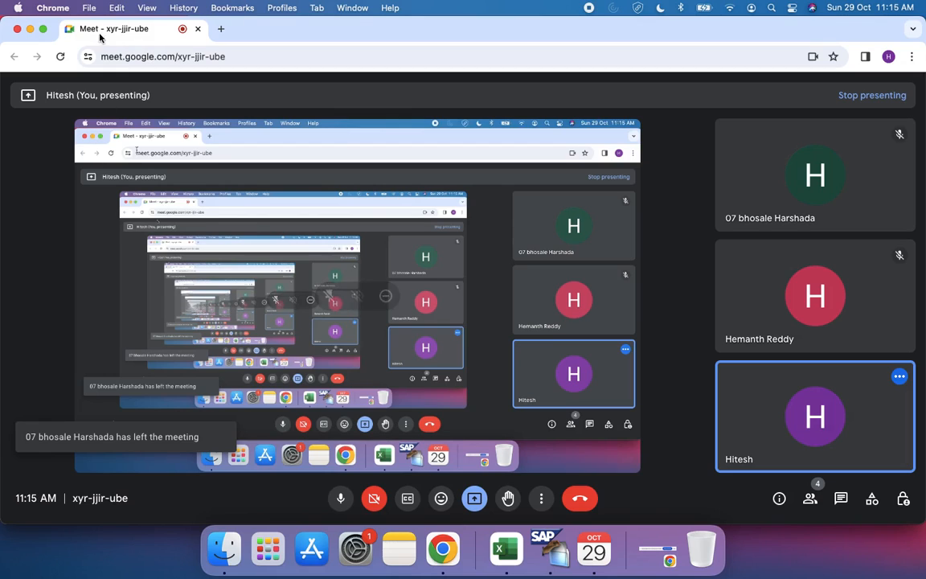
pyautogui.click(31, 30)
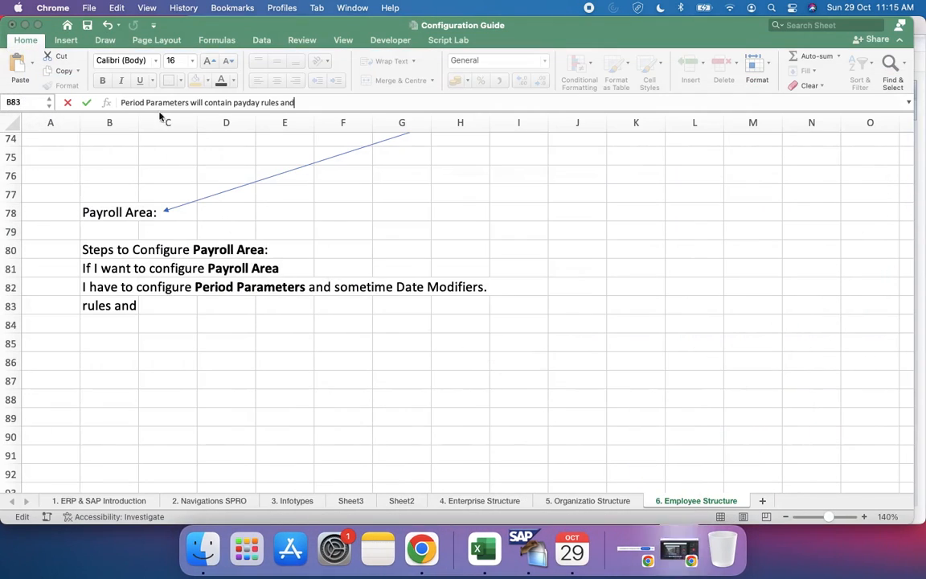
pyautogui.click(137, 346)
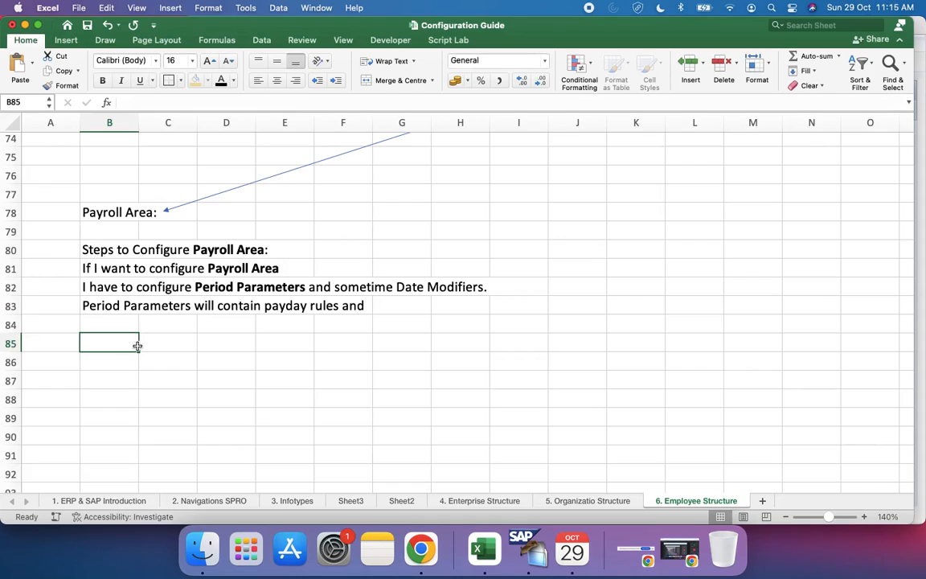
# Step: Append "Genration rules keeping payment in mind." to the end of the sentence in cell B83
pyautogui.click(119, 287)
pyautogui.click(122, 305)
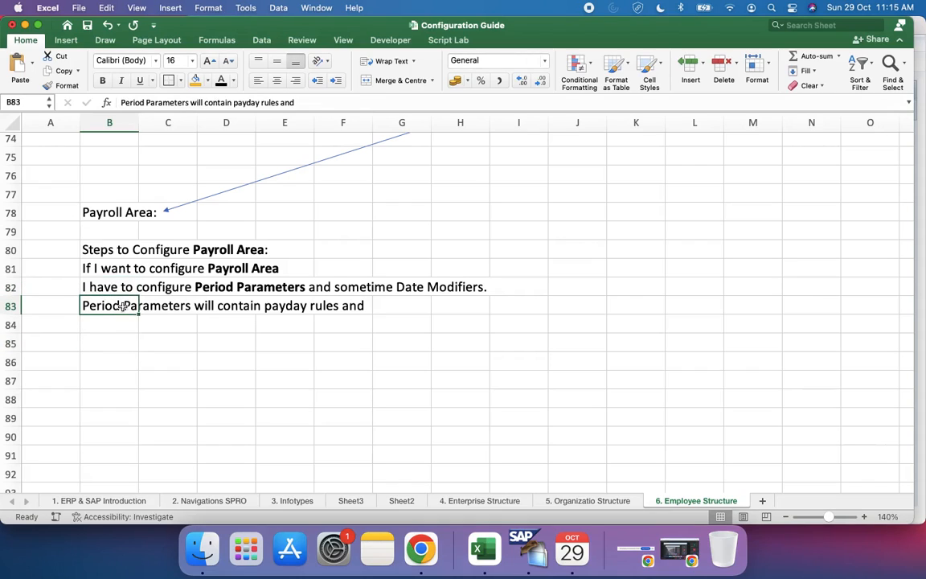
pyautogui.click(311, 100)
pyautogui.write('Gene')
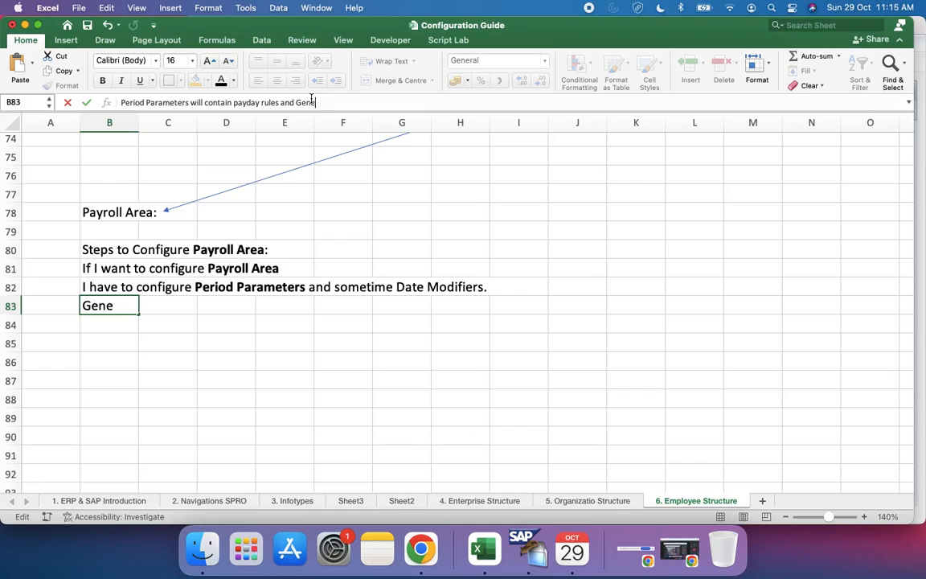
pyautogui.write('ration')
pyautogui.write(' rule')
pyautogui.write('s with')
pyautogui.press('BackSpace')
pyautogui.press('BackSpace')
pyautogui.press('BackSpace')
pyautogui.press('BackSpace')
pyautogui.write('keping')
pyautogui.press('BackSpace')
pyautogui.press('BackSpace')
pyautogui.press('BackSpace')
pyautogui.press('BackSpace')
pyautogui.press('BackSpace')
pyautogui.write('epin')
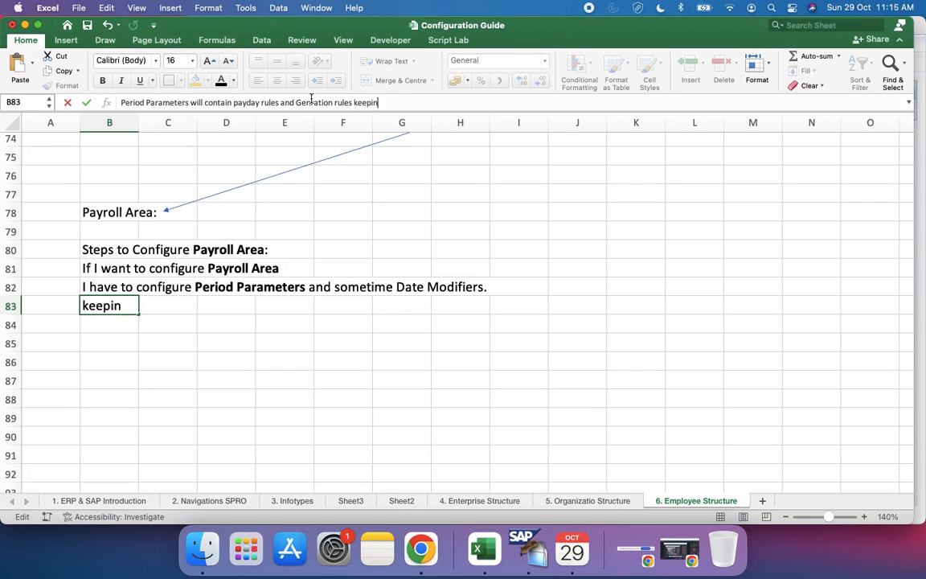
pyautogui.write('g payme')
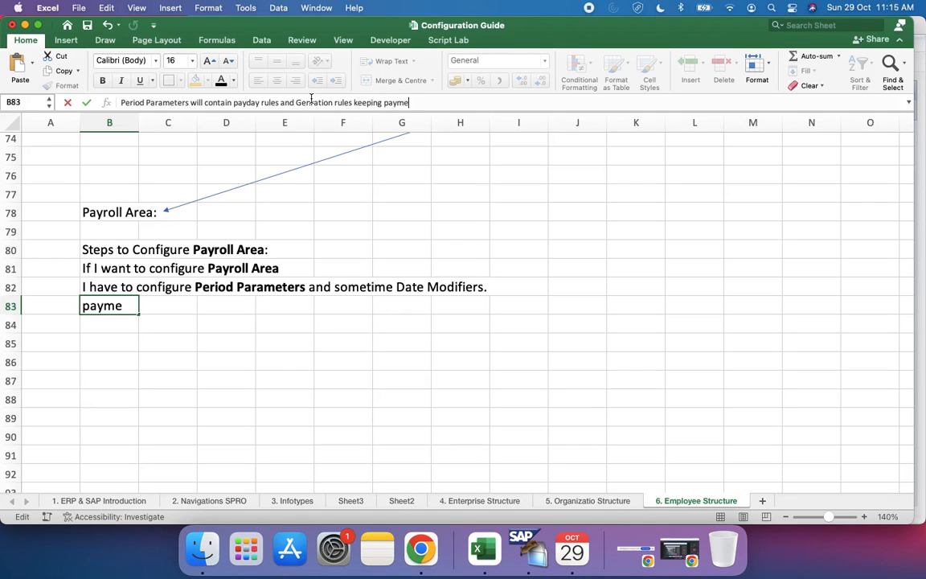
pyautogui.write('nt in mind.')
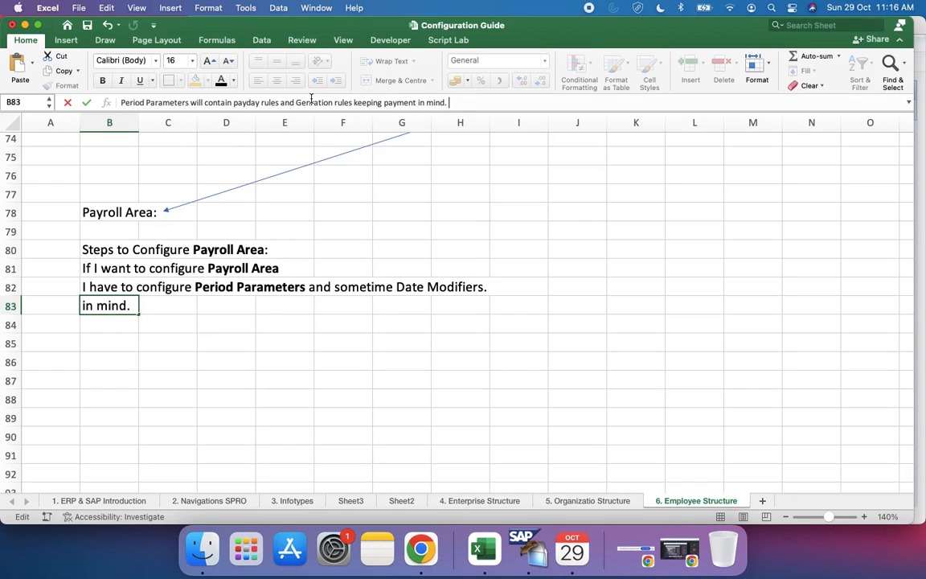
pyautogui.press('Return')
pyautogui.press('Up')
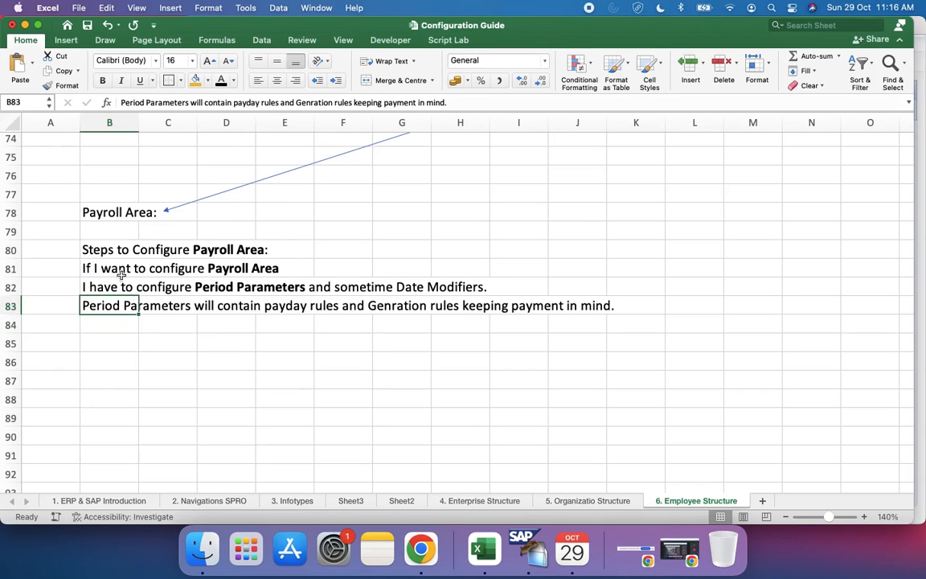
# Step: Replace the word "mind" with "configuration" at the end of the sentence in cell B83
pyautogui.doubleClick(430, 102)
pyautogui.write('conf')
pyautogui.write('iguration')
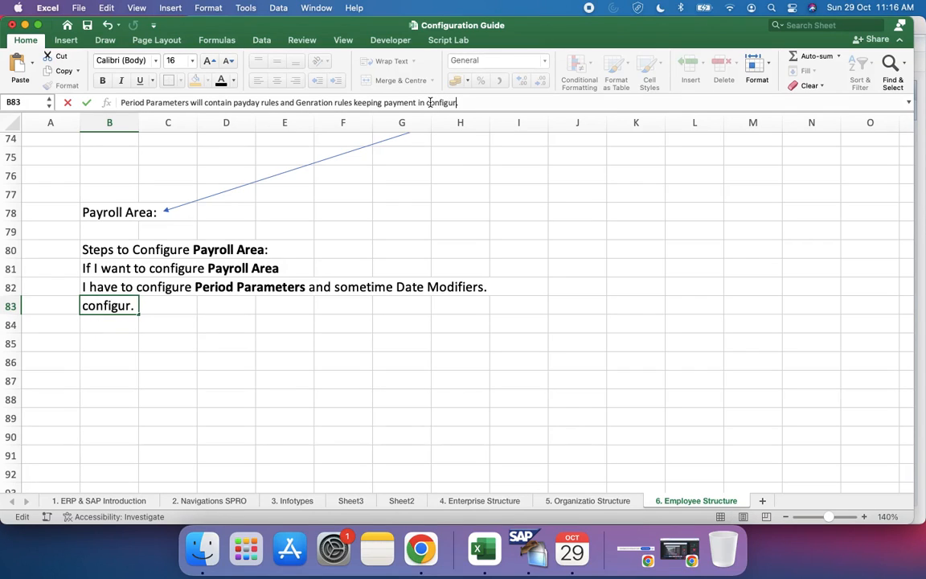
pyautogui.press('Return')
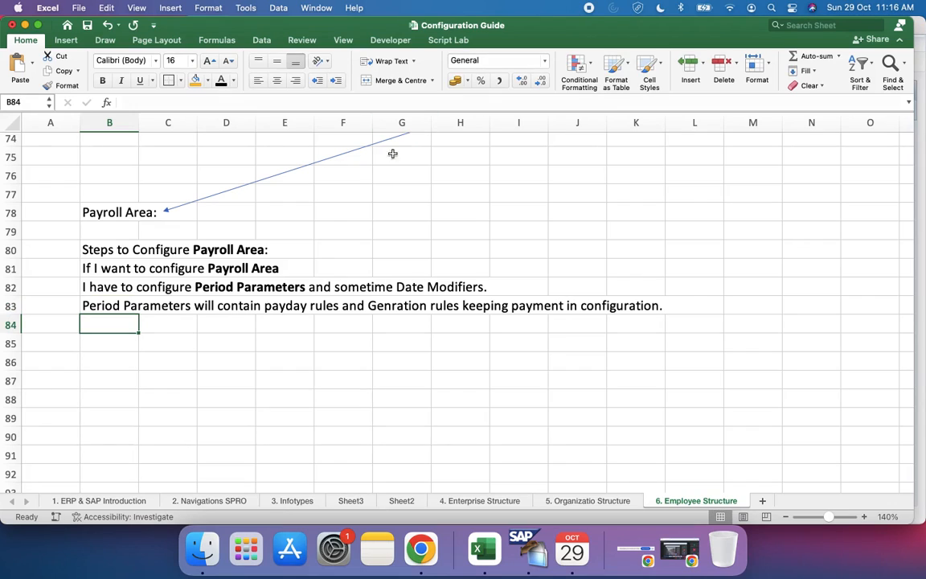
# Step: Review the Payroll Area configuration notes in rows 78 to 83, including Period Parameters, Date Modifiers and payday rules
pyautogui.click(390, 372)
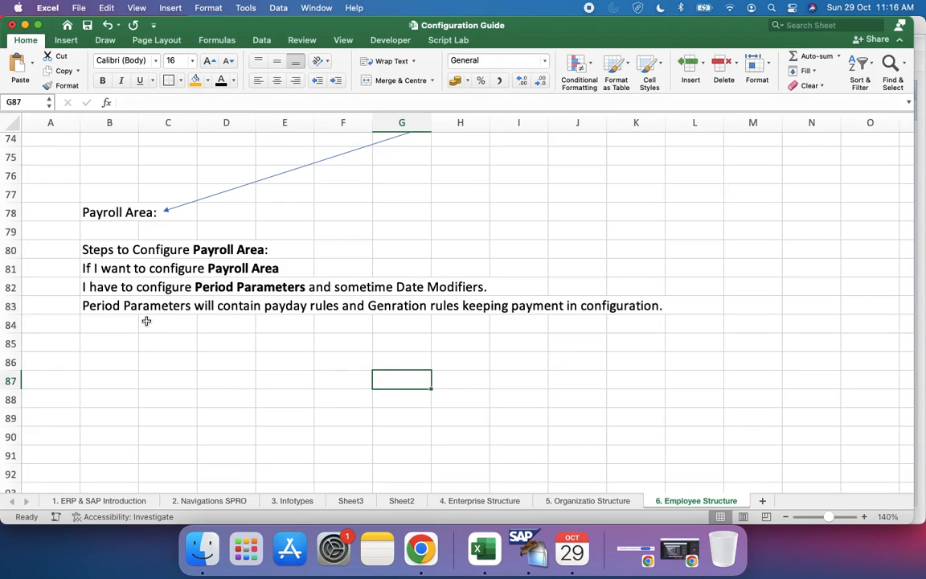
pyautogui.scroll(5, 147, 321)
pyautogui.click(108, 343)
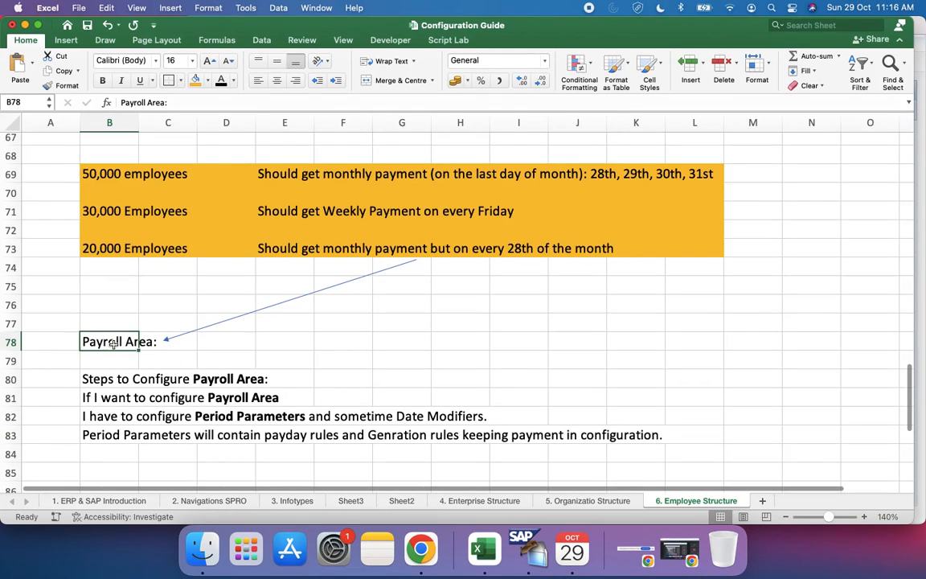
pyautogui.scroll(-3, 153, 378)
pyautogui.click(215, 338)
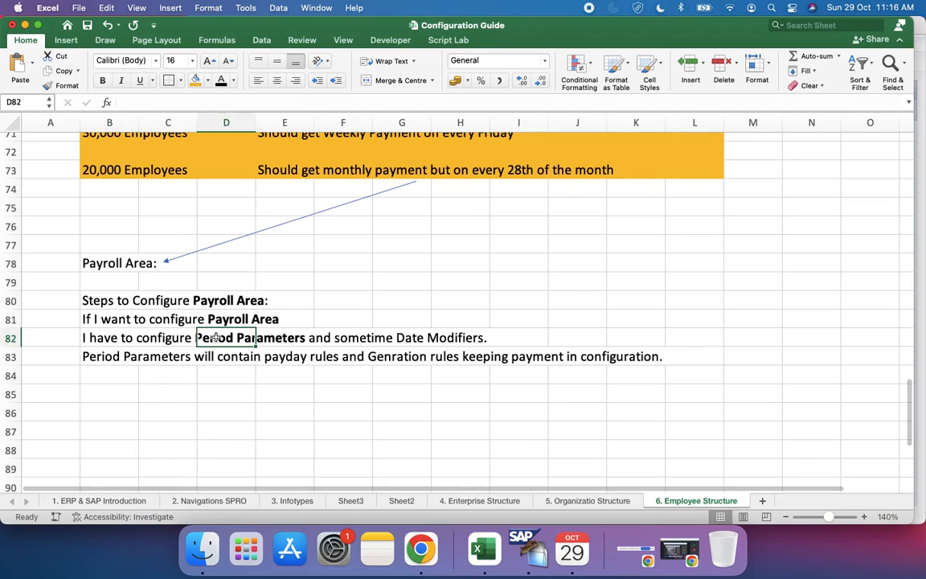
pyautogui.click(398, 337)
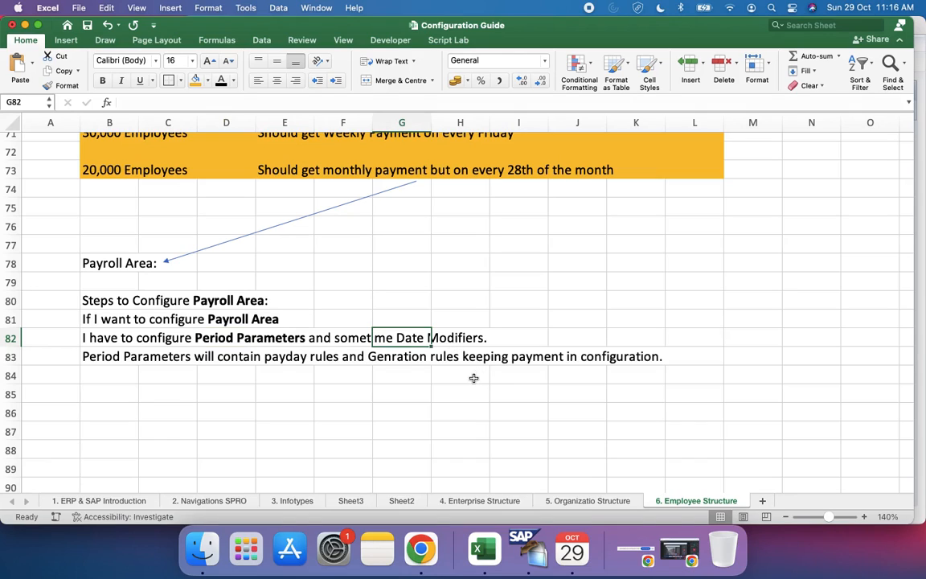
pyautogui.click(115, 352)
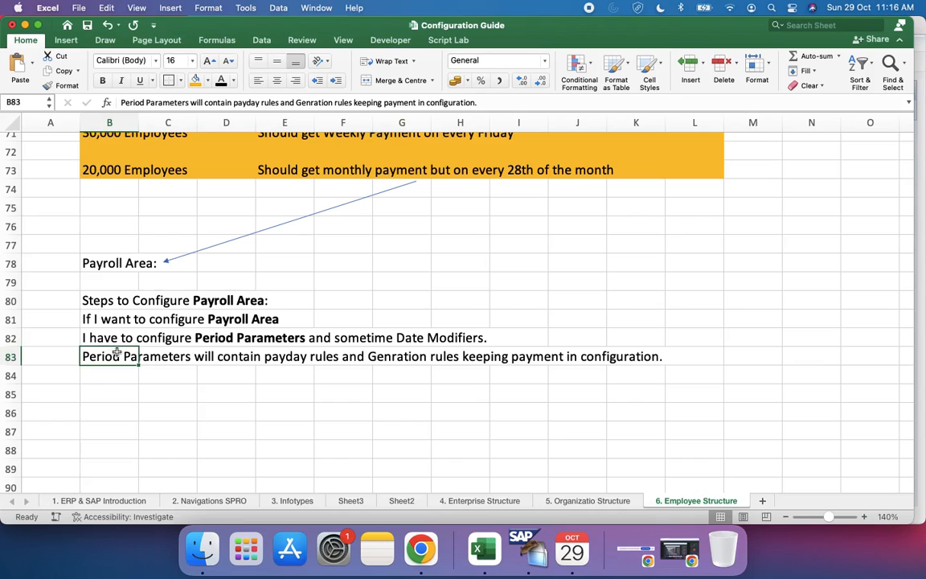
pyautogui.click(283, 356)
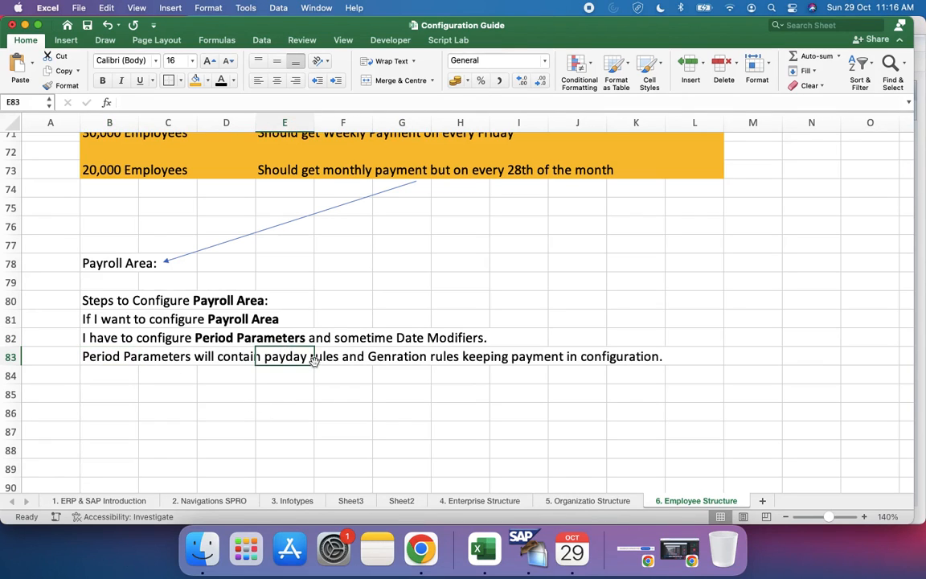
# Step: Examine the payment terms of the three employee groups in rows 69 to 73 alongside the Payroll Area notes
pyautogui.scroll(8, 313, 361)
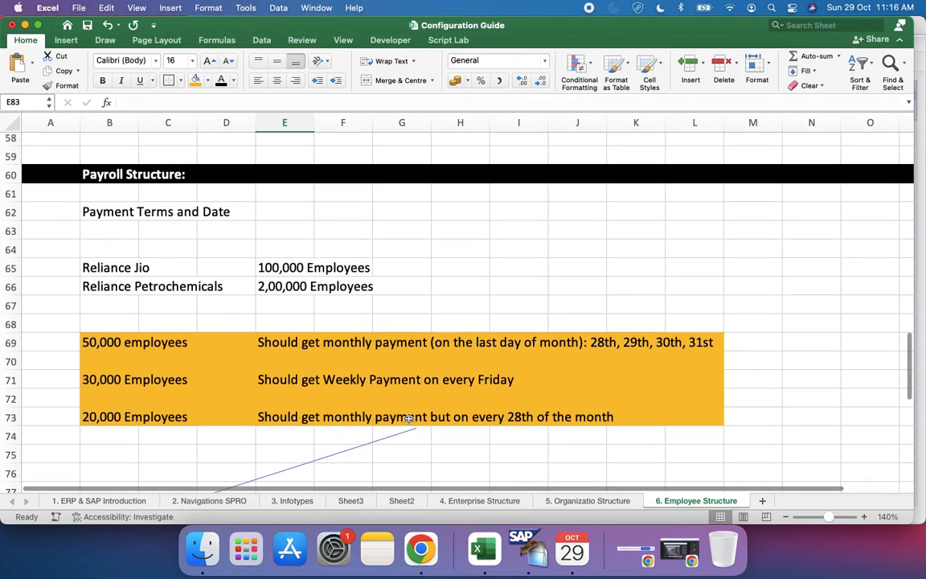
pyautogui.click(365, 415)
pyautogui.click(285, 378)
pyautogui.click(296, 338)
pyautogui.scroll(-10, 345, 403)
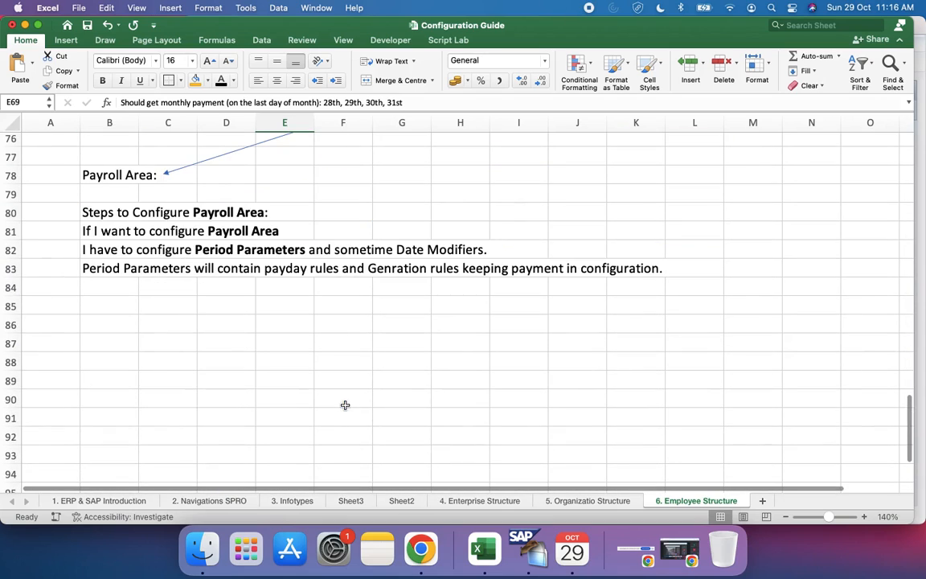
pyautogui.scroll(6, 208, 321)
pyautogui.scroll(-3, 208, 321)
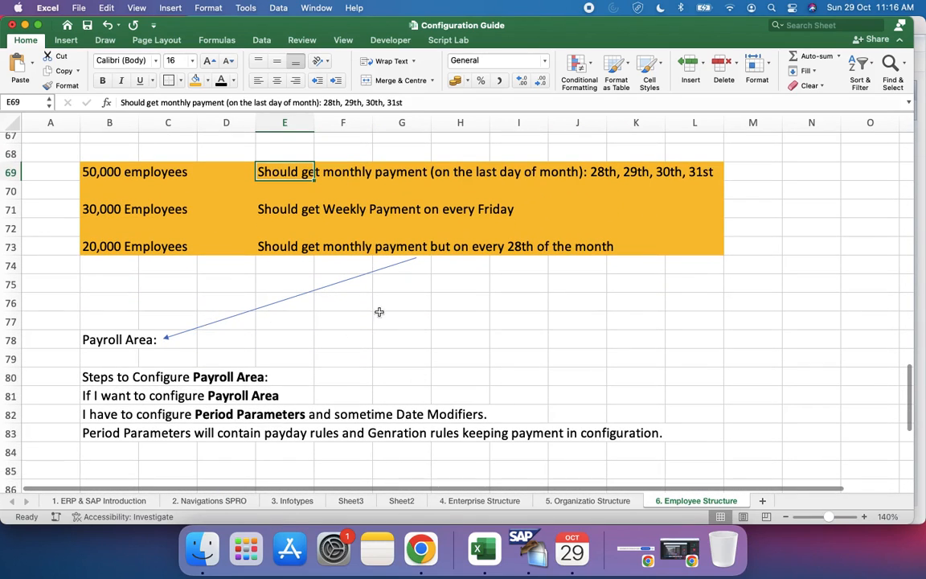
pyautogui.scroll(-1, 372, 363)
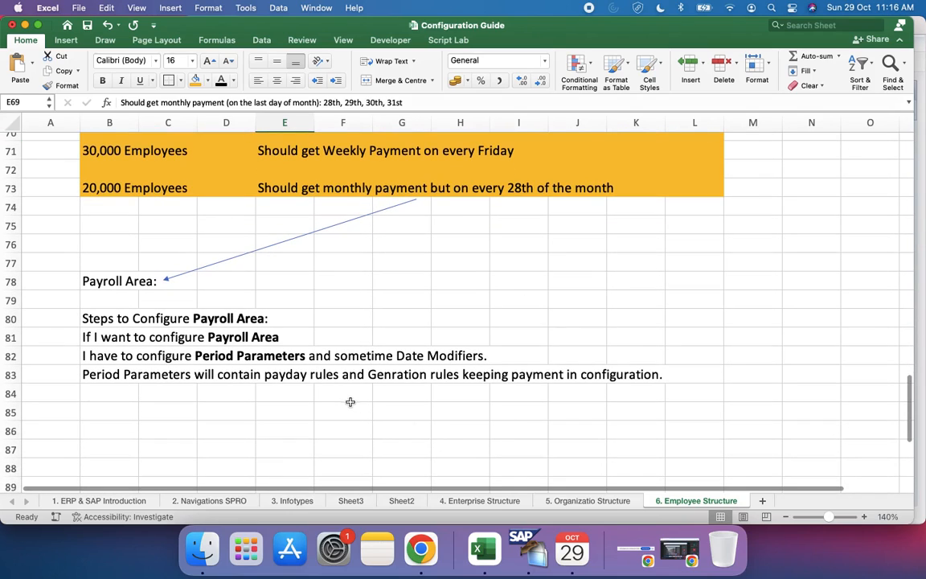
# Step: Move the arrow's head away from the Payroll Area text to the upper-right corner of cell C78
pyautogui.click(133, 280)
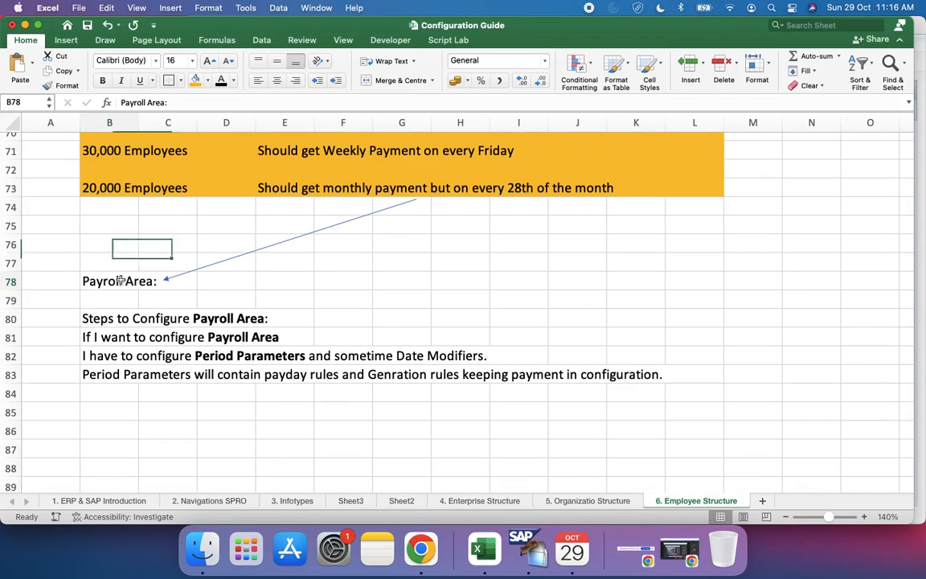
pyautogui.click(191, 273)
pyautogui.moveTo(165, 279); pyautogui.dragTo(198, 271)
# Step: Fill the Payroll Area heading cells B78:C78 with orange
pyautogui.click(120, 277)
pyautogui.hotkey('shift', 'Right')
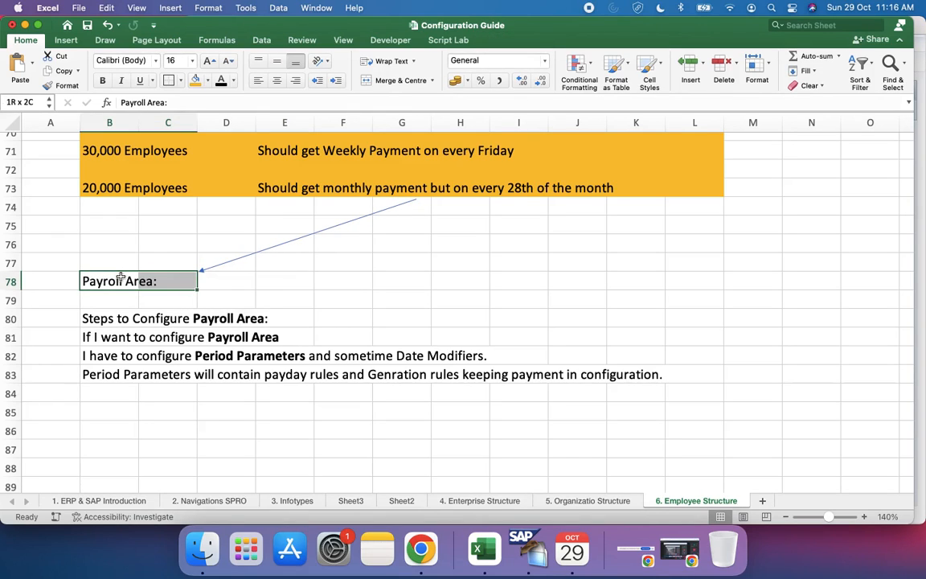
pyautogui.click(195, 80)
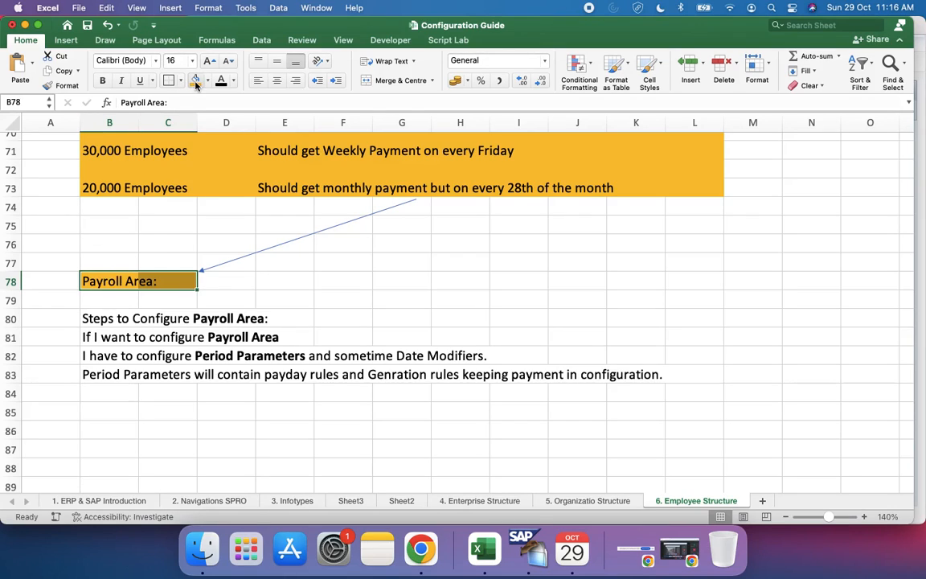
pyautogui.click(283, 344)
# Step: Set the fill colour of the Payroll Area heading cells B78:C78 to yellow
pyautogui.moveTo(87, 280); pyautogui.dragTo(173, 281)
pyautogui.click(206, 80)
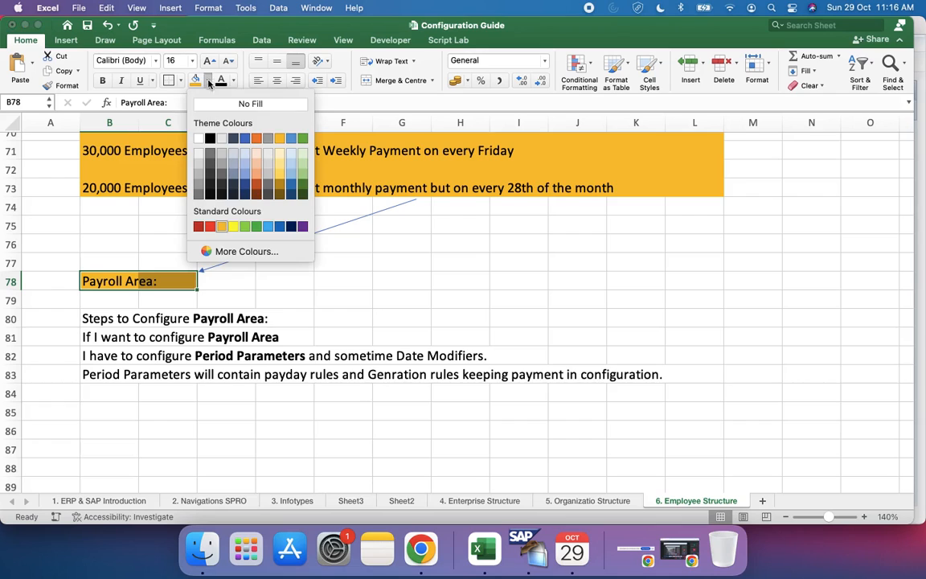
pyautogui.click(233, 230)
pyautogui.click(289, 338)
# Step: Look through the sheet from the Payroll Structure section down to the rows below the Payroll Area notes
pyautogui.scroll(8, 274, 330)
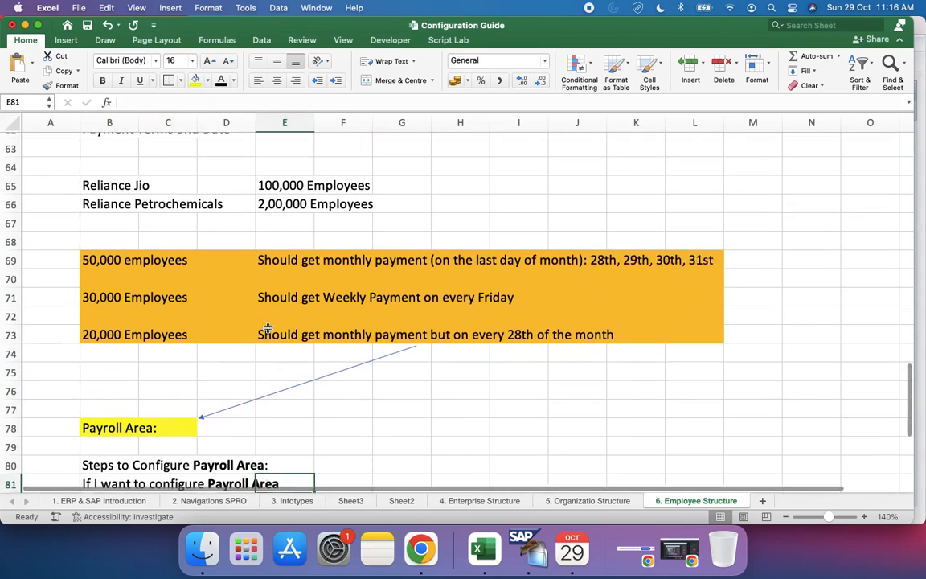
pyautogui.scroll(-7, 268, 328)
pyautogui.scroll(-6, 268, 328)
pyautogui.scroll(6, 268, 328)
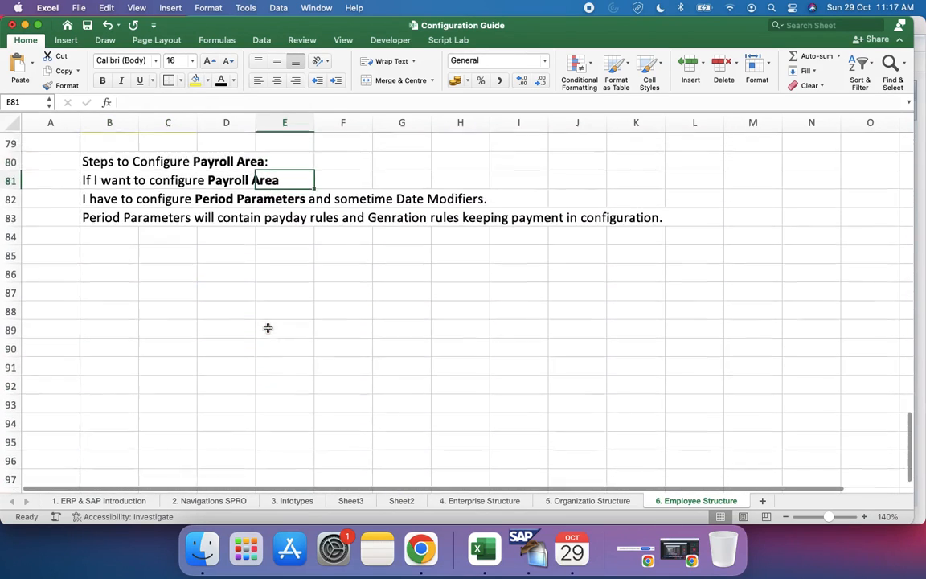
pyautogui.scroll(-6, 267, 328)
pyautogui.scroll(10, 268, 328)
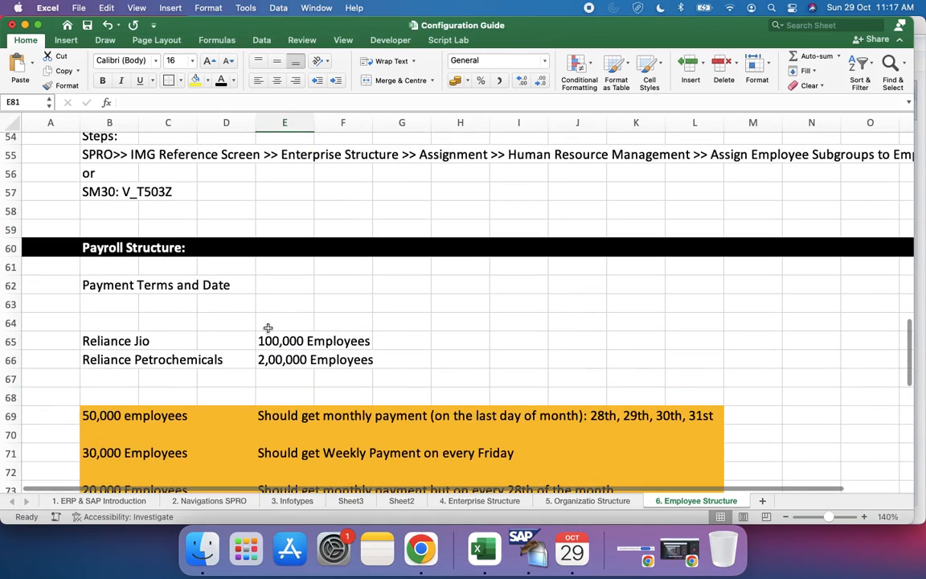
pyautogui.scroll(-9, 268, 328)
pyautogui.scroll(-1, 267, 328)
pyautogui.click(117, 407)
pyautogui.write('P')
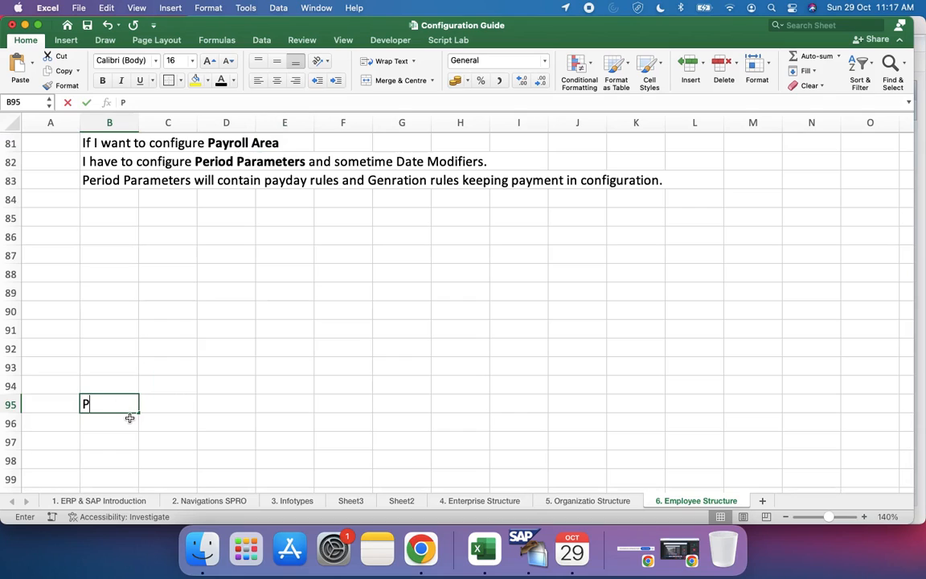
pyautogui.press('BackSpace')
pyautogui.click(149, 425)
# Step: Enter the heading "Payroll Control Record:" in cell B99
pyautogui.scroll(-3, 149, 430)
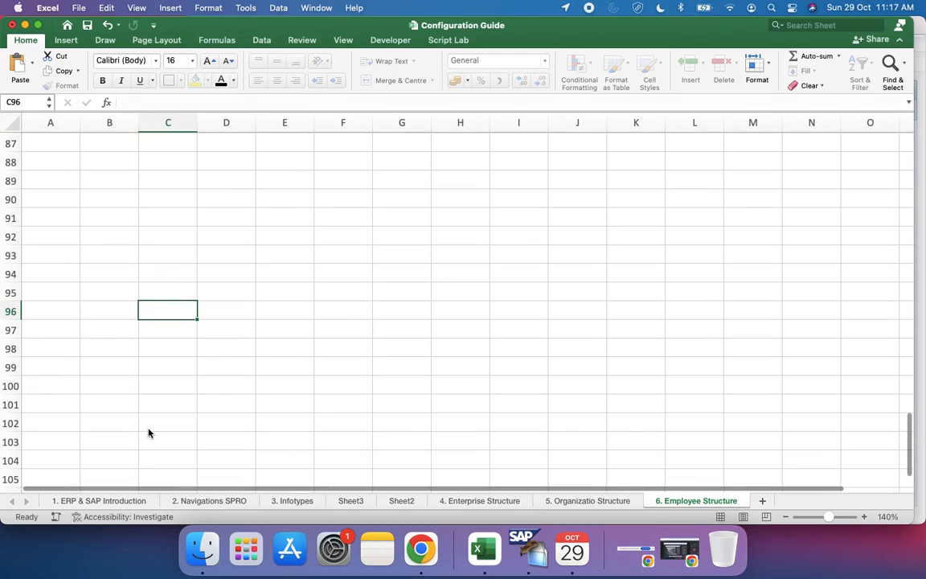
pyautogui.click(97, 366)
pyautogui.write('Payroll ')
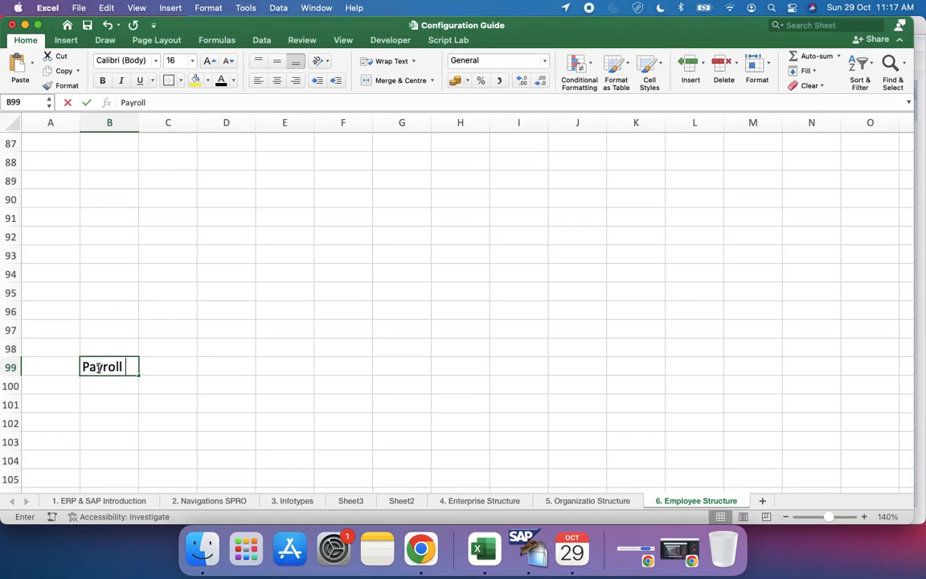
pyautogui.write('Control Record')
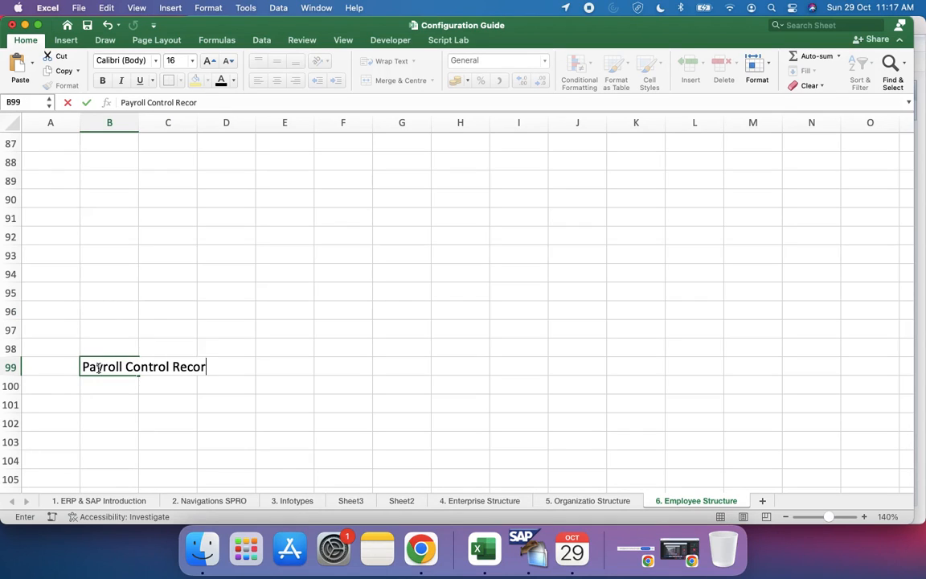
pyautogui.press('Return')
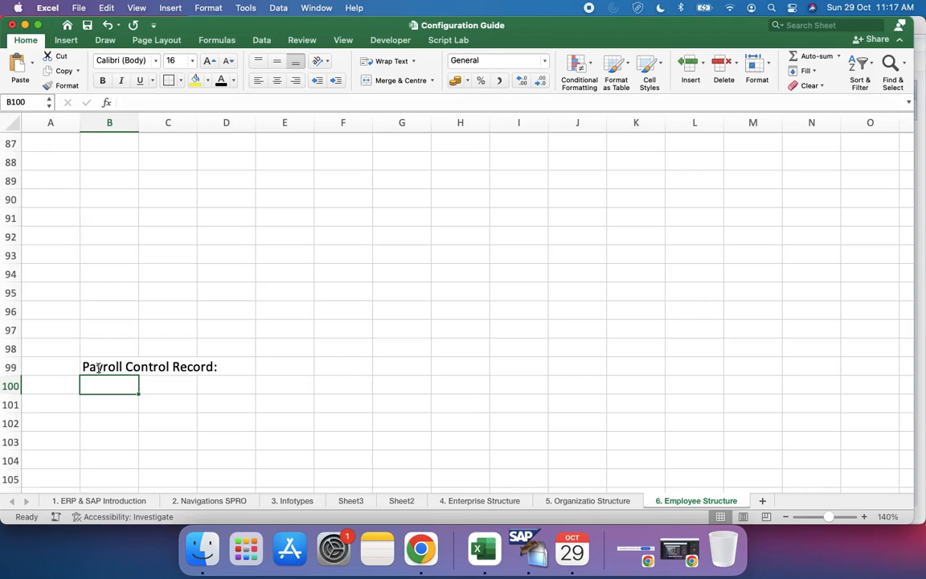
# Step: Enter the line "I create control record for my Payroll Area:" in cell B101
pyautogui.click(109, 410)
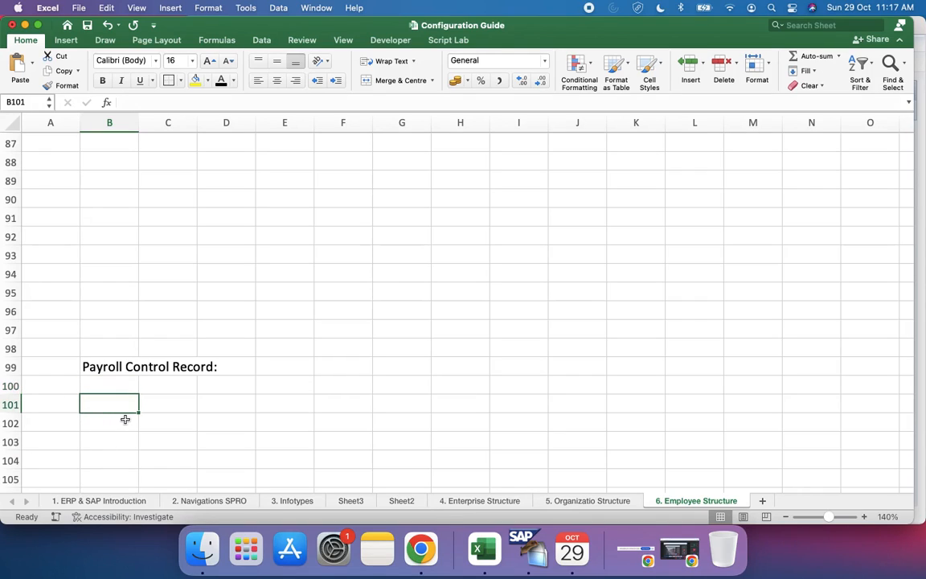
pyautogui.write('I create')
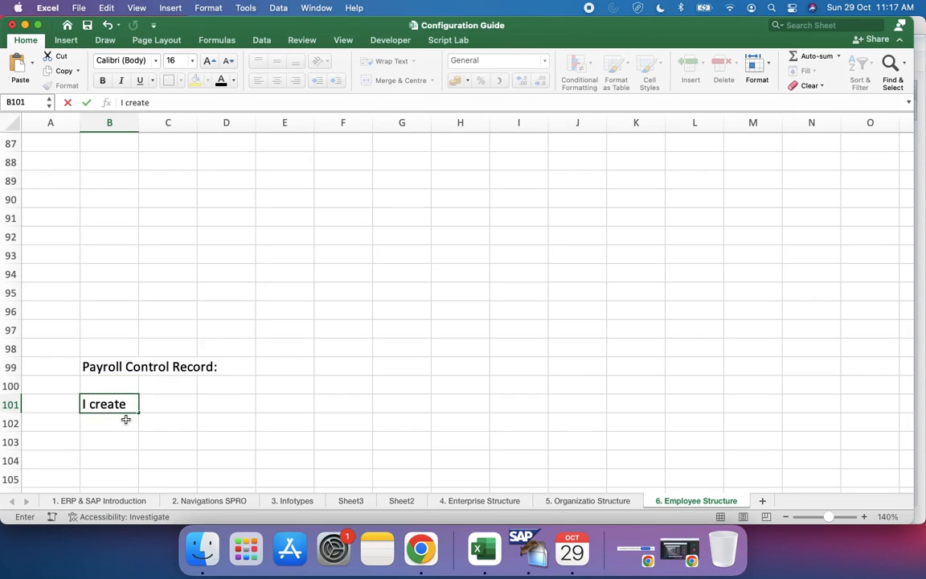
pyautogui.write(' control rec')
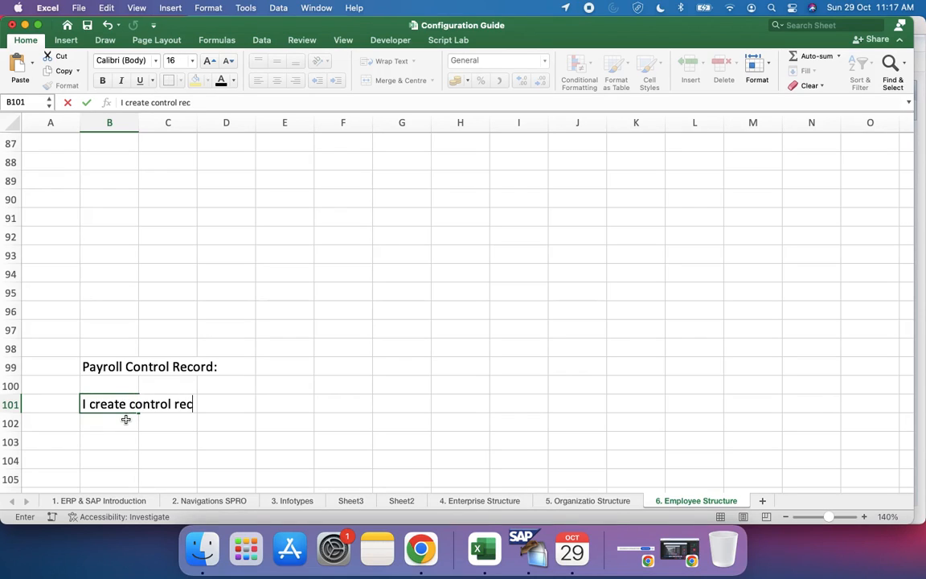
pyautogui.write('ord for ')
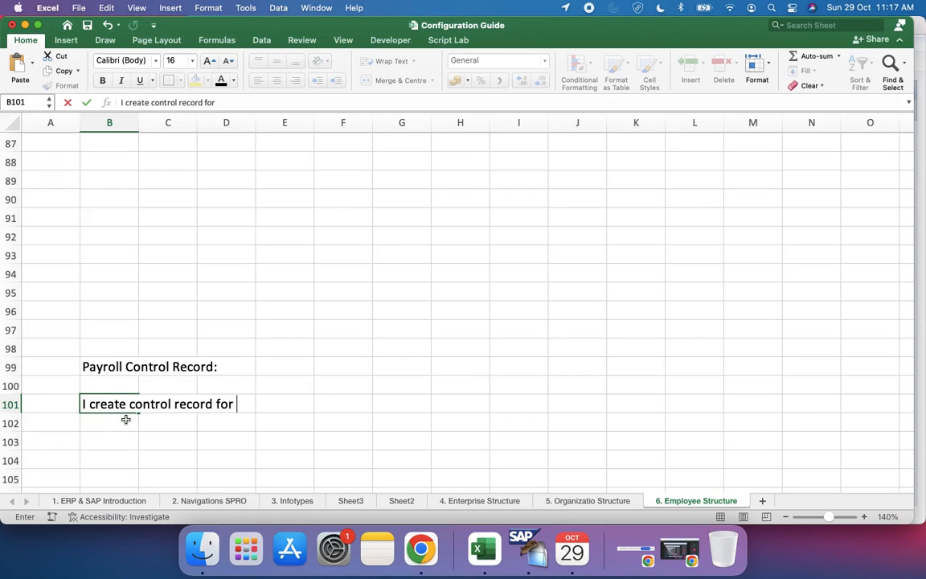
pyautogui.write('my payroll')
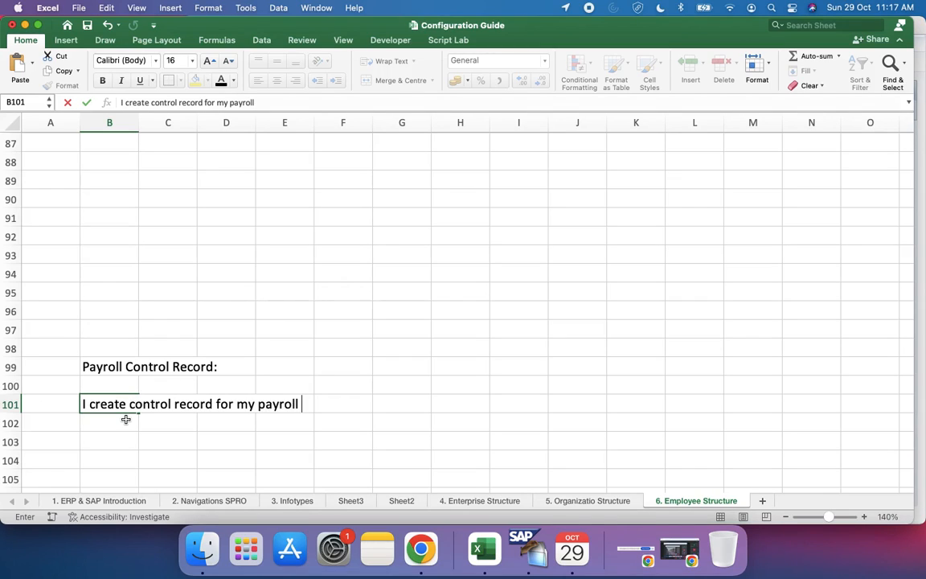
pyautogui.press('BackSpace')
pyautogui.press('BackSpace')
pyautogui.press('BackSpace')
pyautogui.press('BackSpace')
pyautogui.press('BackSpace')
pyautogui.press('BackSpace')
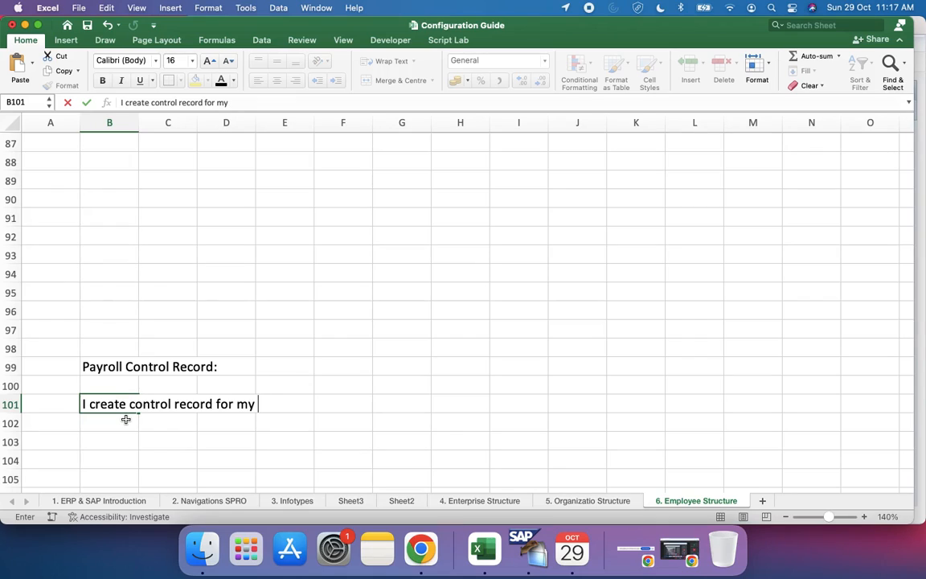
pyautogui.write('Payroll')
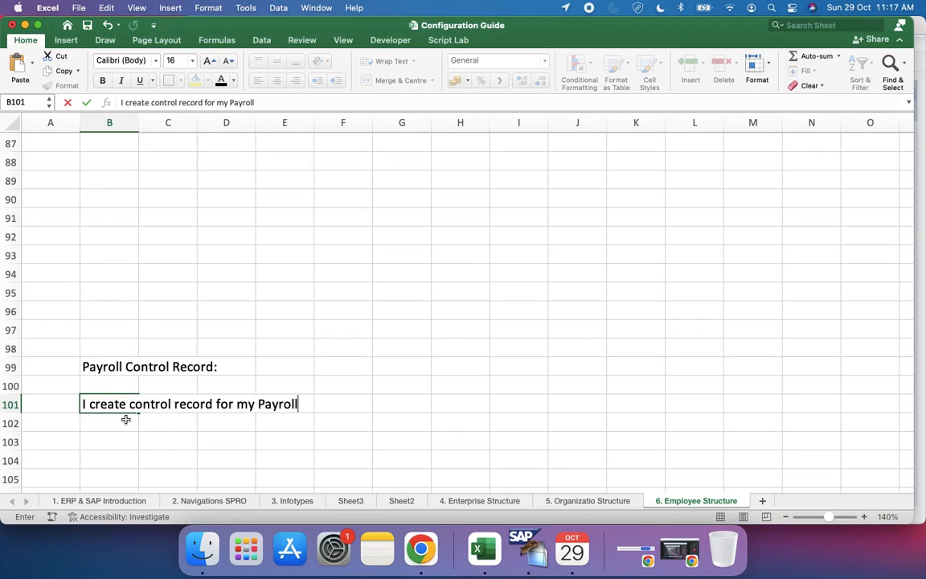
pyautogui.write(' C')
pyautogui.press('BackSpace')
pyautogui.write('Area:')
pyautogui.press('Return')
pyautogui.press('Return')
# Step: Start an indented note in cell D102 with the text ">> It deter"
pyautogui.click(254, 422)
pyautogui.write('>>')
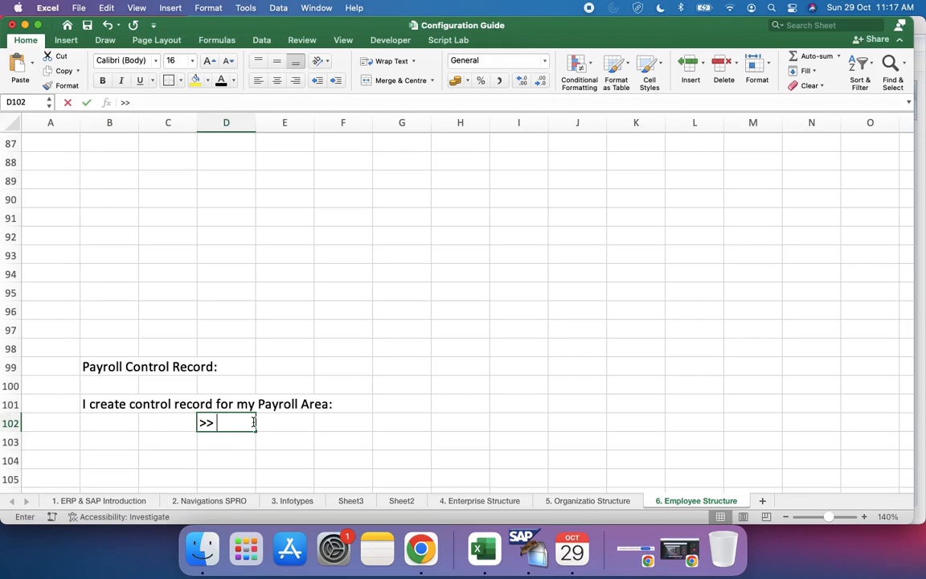
pyautogui.write(' It deter')
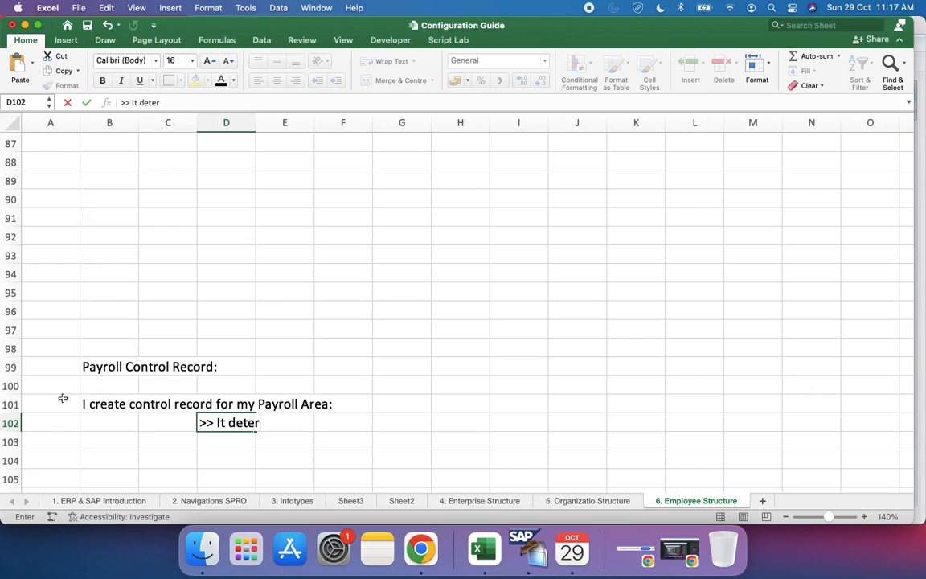
# Step: Add the transaction code to the heading in B99 so it reads "Payroll Control Record (TCODE: PA03):"
pyautogui.click(129, 367)
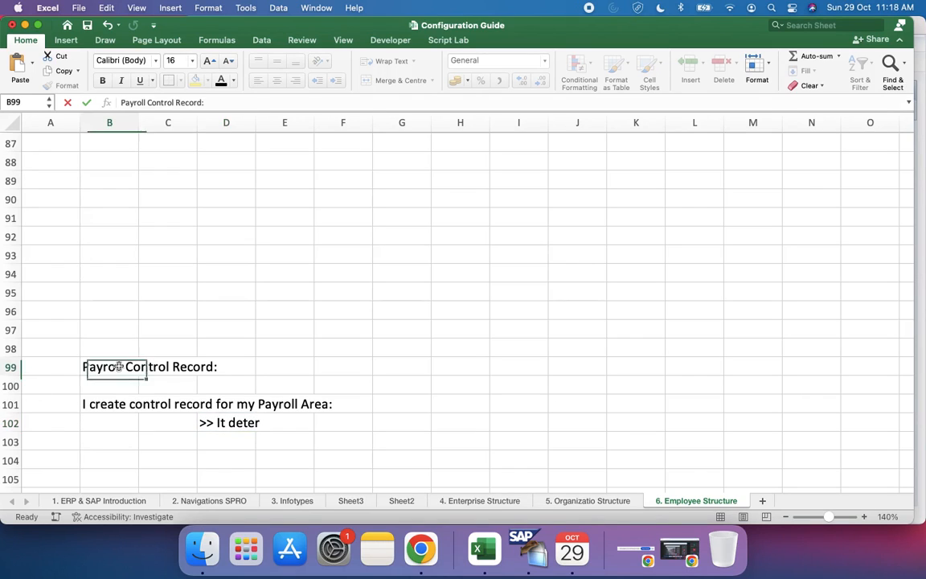
pyautogui.click(206, 101)
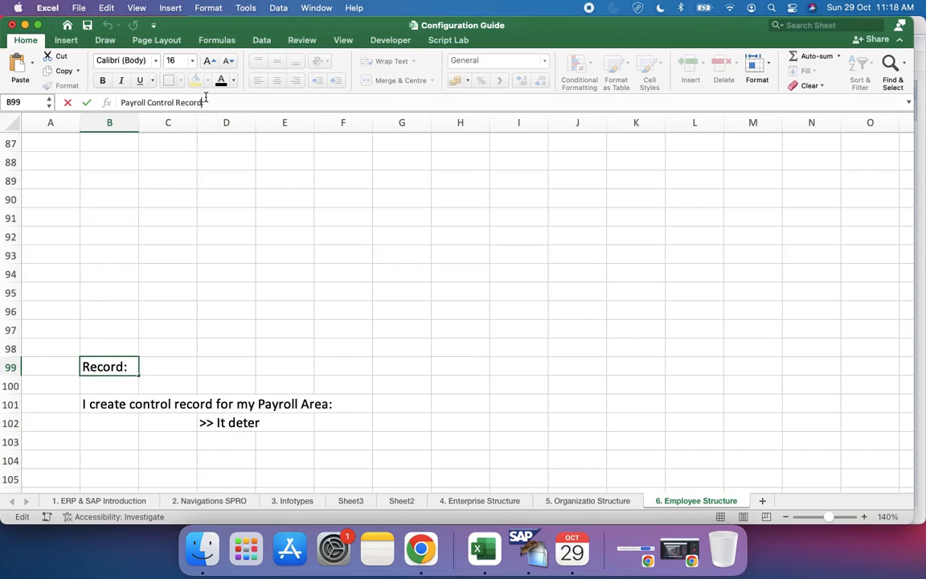
pyautogui.write('(TCODE: ')
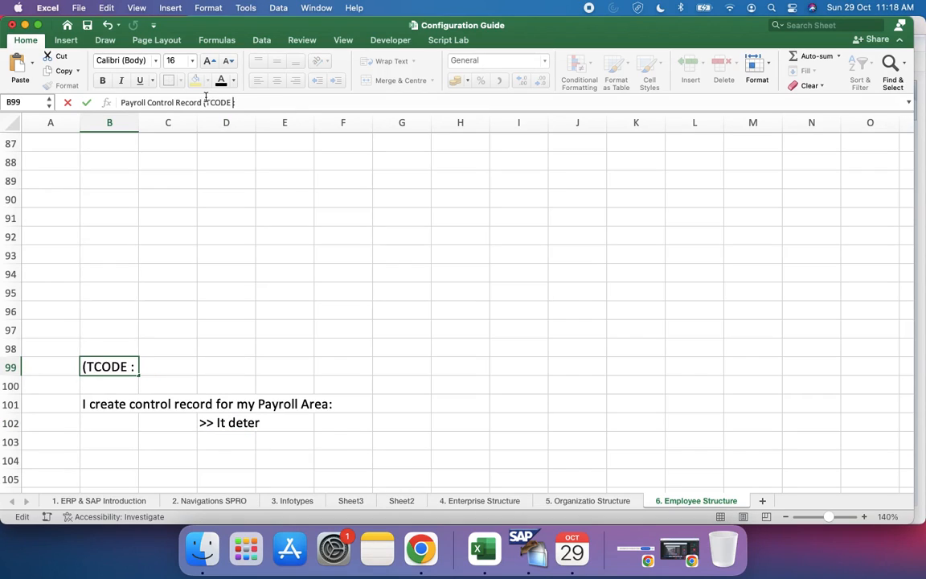
pyautogui.write('PA03')
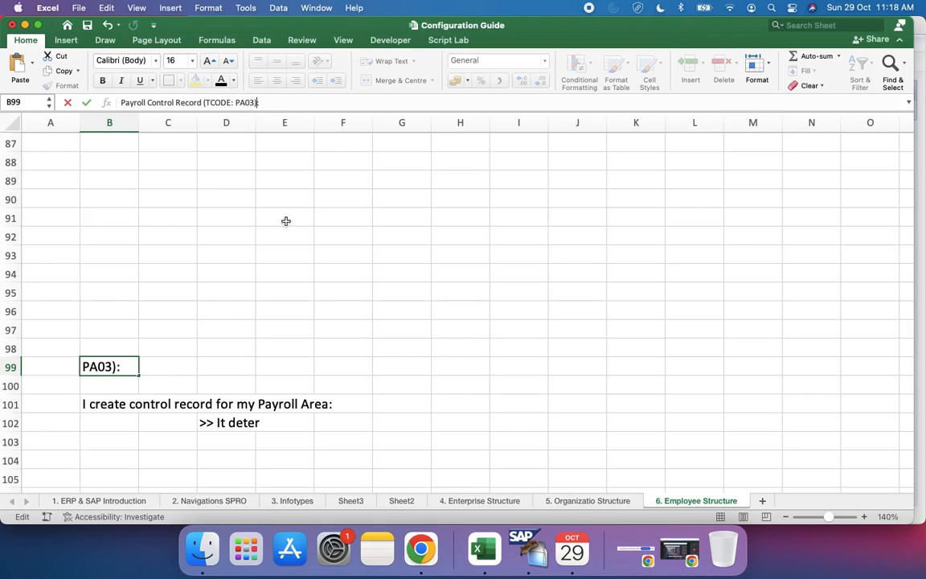
pyautogui.click(283, 254)
# Step: Complete the note in D102 as ">> It determines current pay period for the employees that belongs to Payroll Area."
pyautogui.scroll(-3, 303, 253)
pyautogui.click(98, 342)
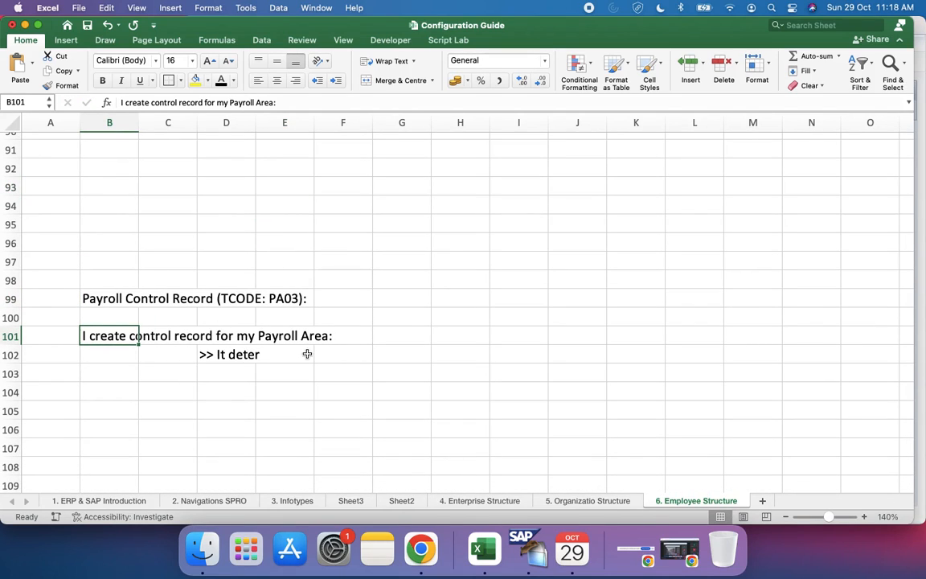
pyautogui.click(242, 354)
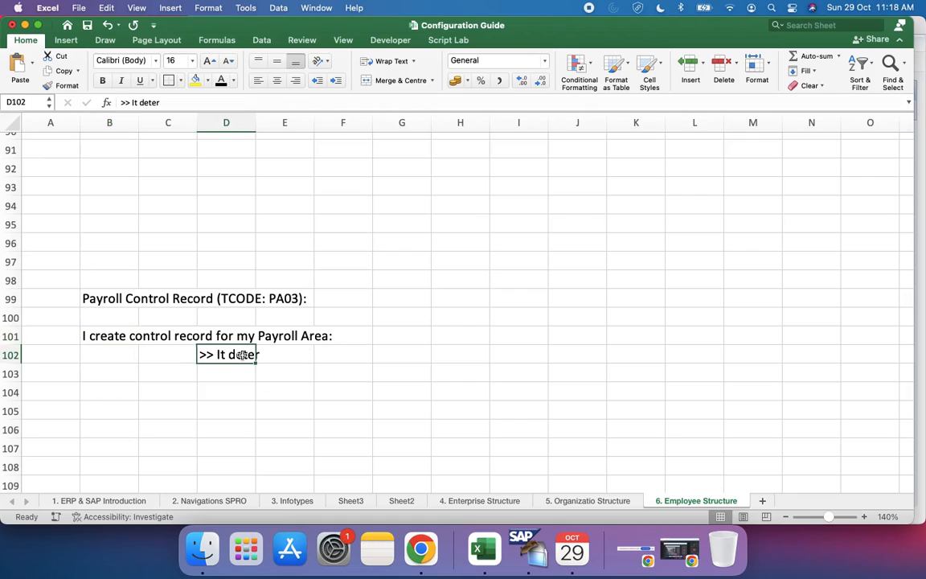
pyautogui.click(164, 102)
pyautogui.write('mines cu')
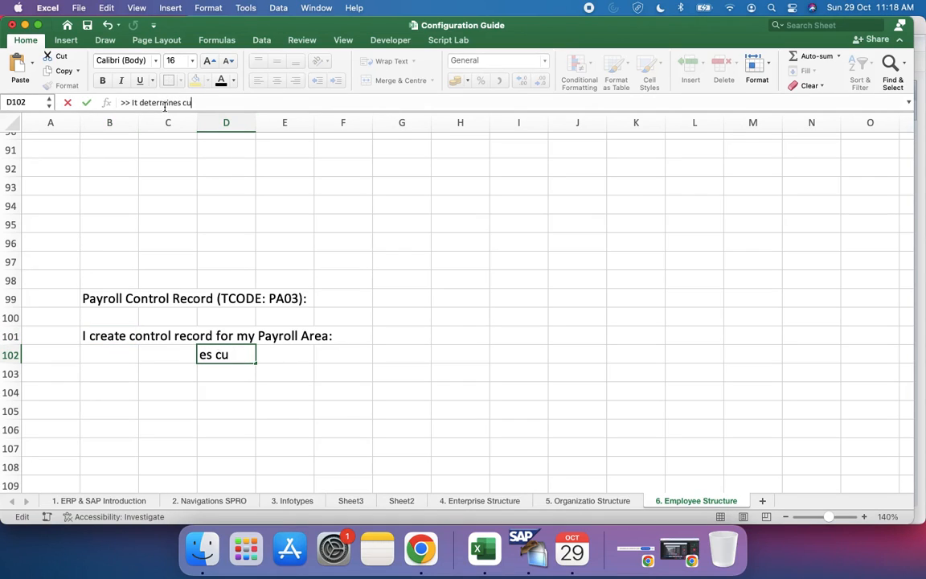
pyautogui.write('rrent pay period')
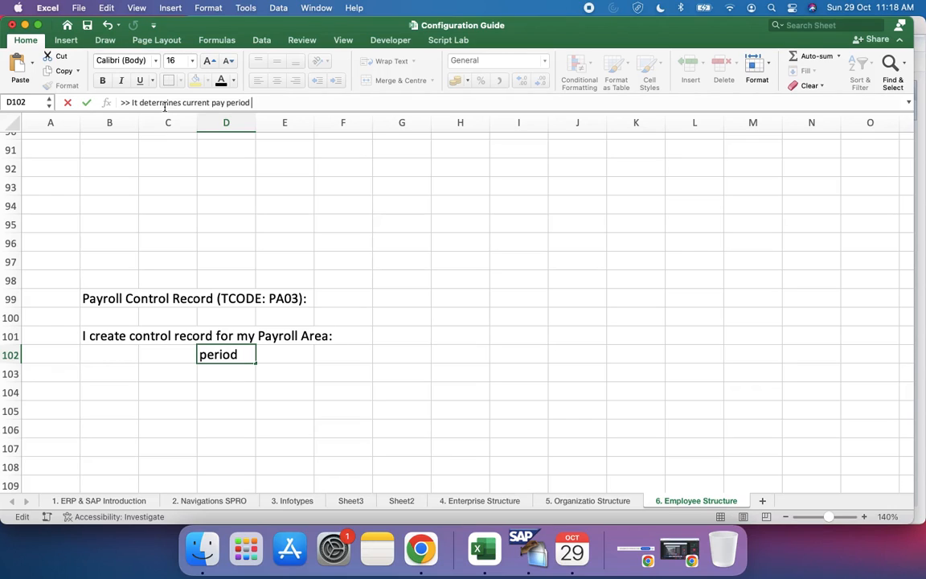
pyautogui.write('for the ')
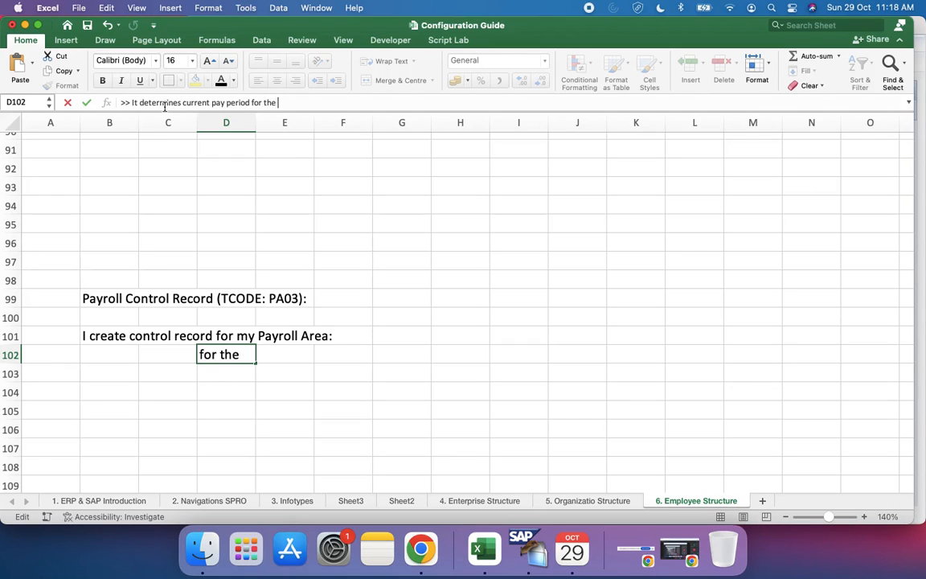
pyautogui.write('employees')
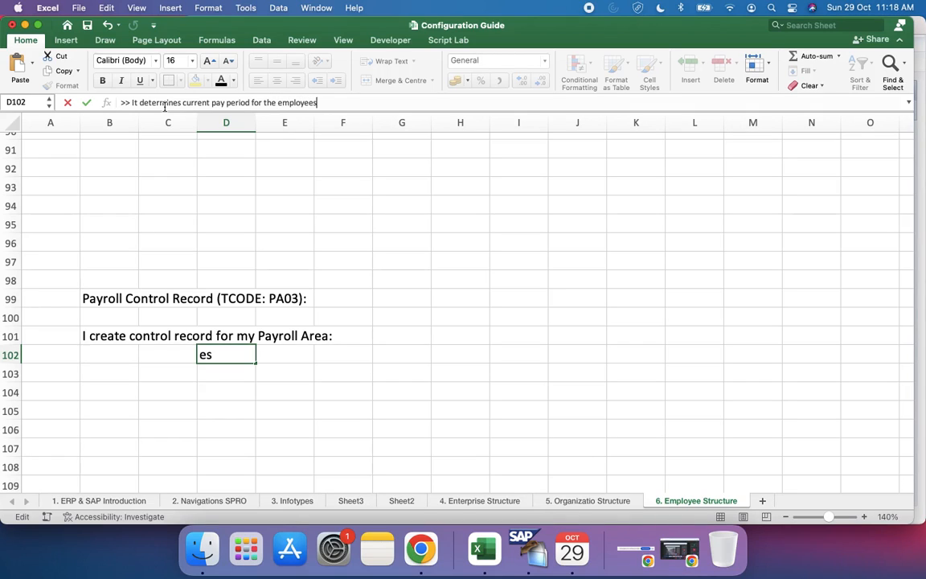
pyautogui.write(' that belongs')
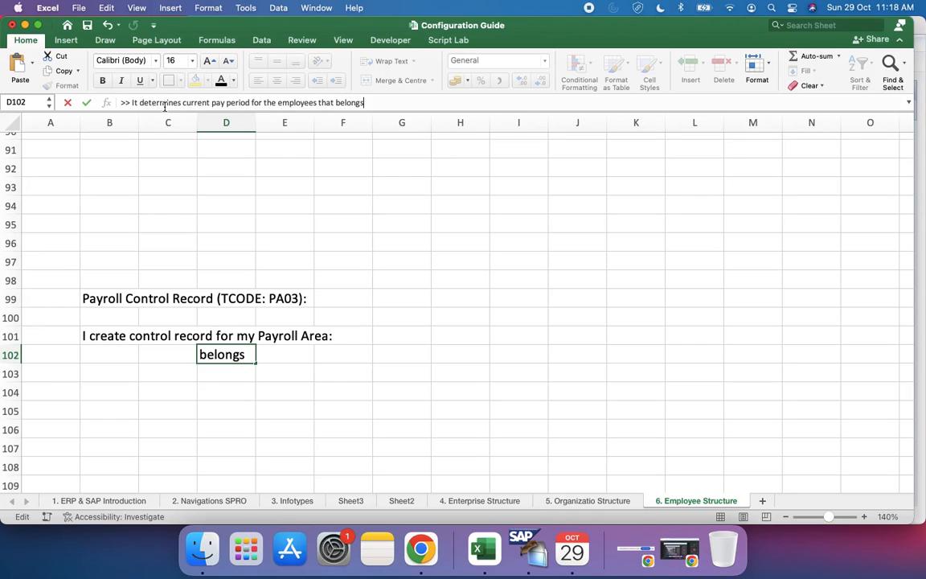
pyautogui.write(' to Payroll Area')
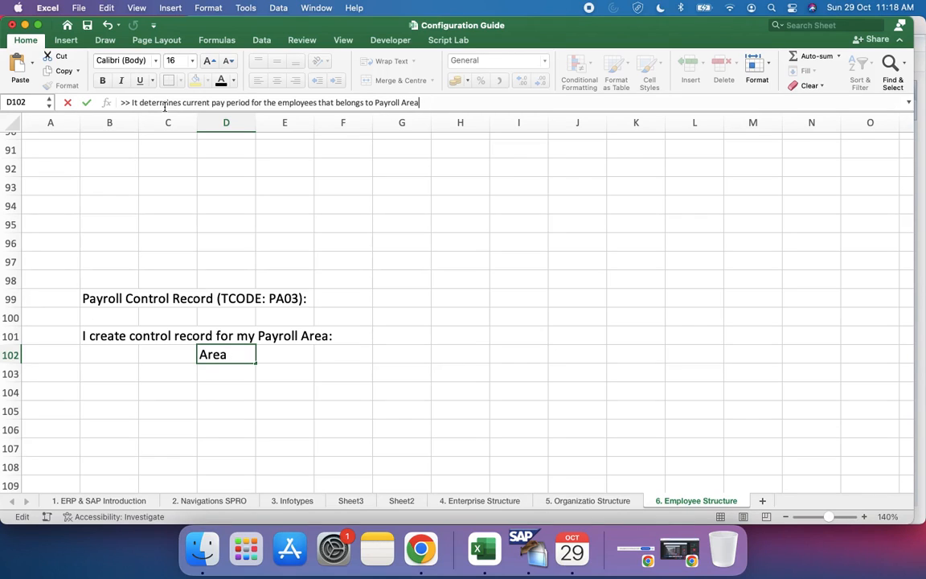
pyautogui.press('Return')
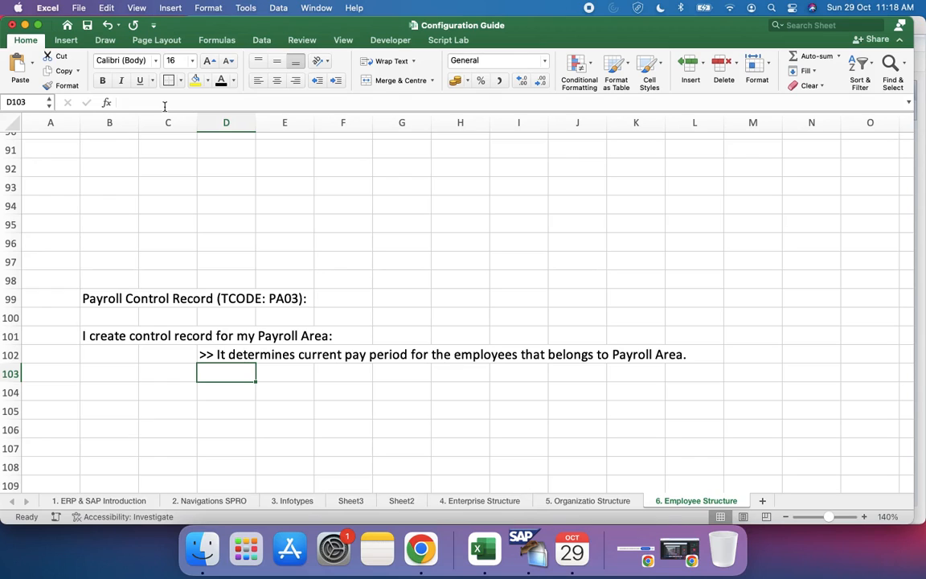
# Step: Enter the subheading "Steps within the control record:" in cell D106
pyautogui.scroll(-2, 268, 388)
pyautogui.click(223, 381)
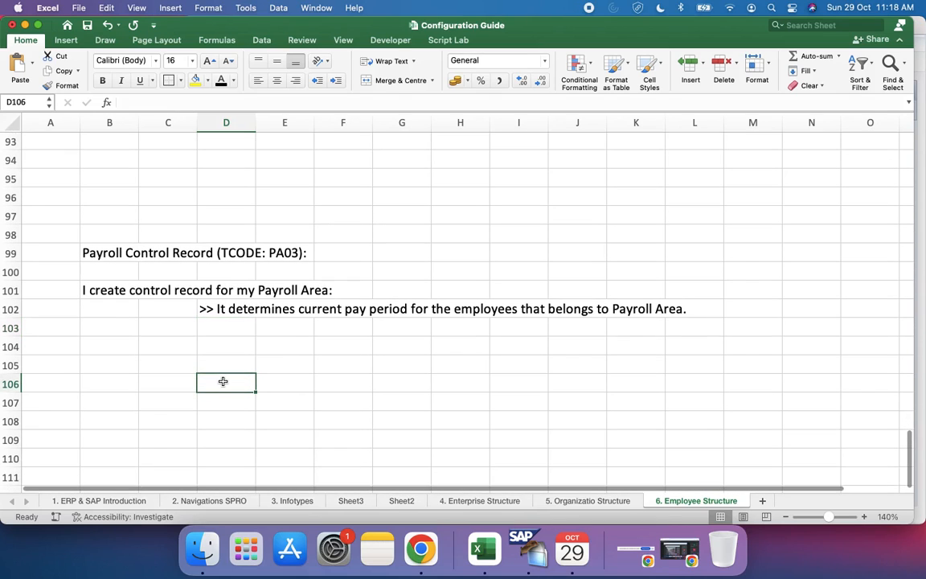
pyautogui.write('Steps')
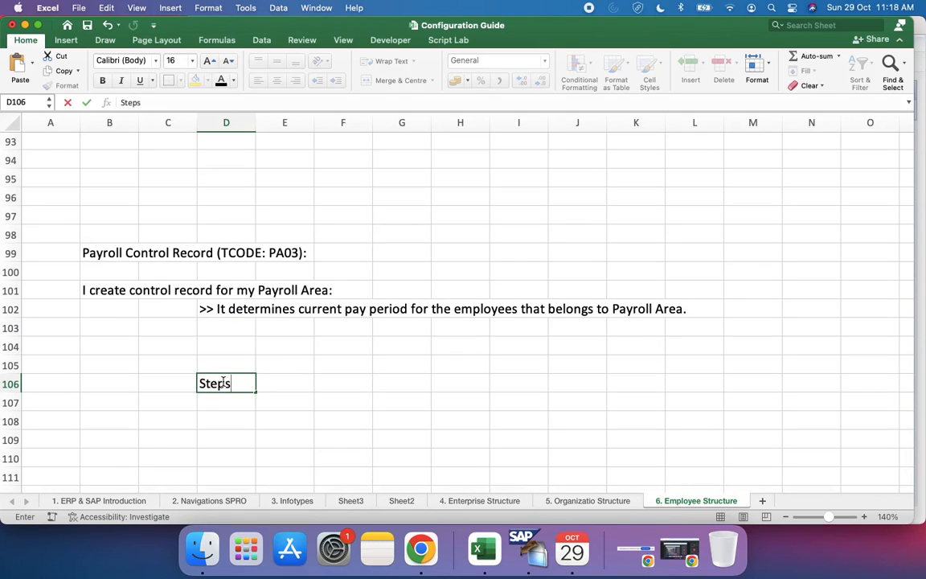
pyautogui.write(' within the c')
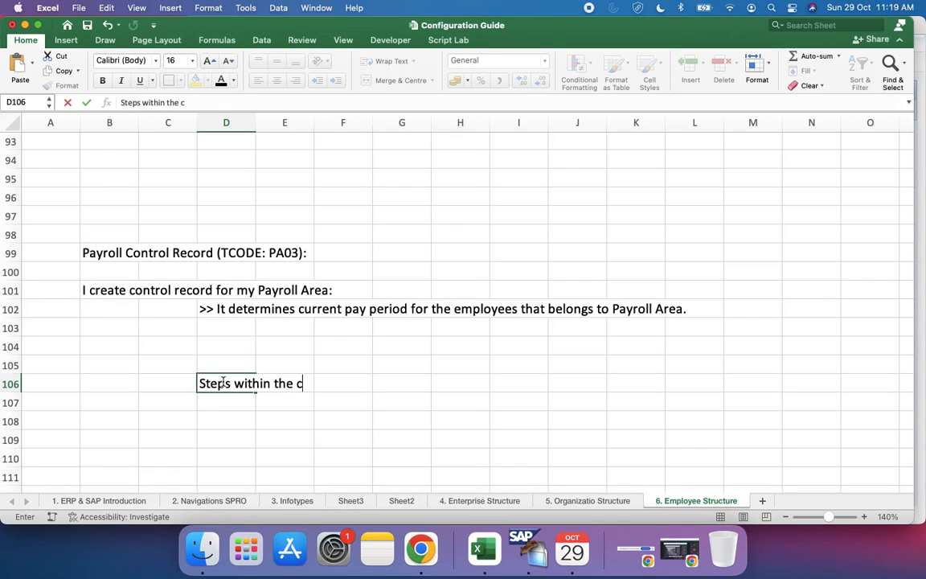
pyautogui.write('ontrol record')
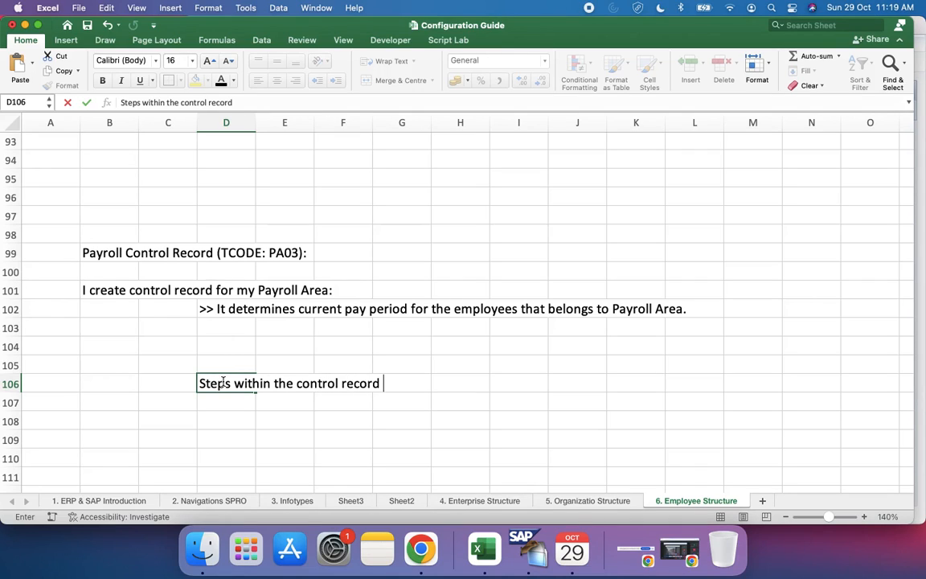
pyautogui.write(':')
pyautogui.press('Return')
pyautogui.press('Return')
# Step: Enter the first control record step, "Release for Payroll" in double quotation marks, in cell D108
pyautogui.write('"')
pyautogui.press('Left')
pyautogui.press('Right')
pyautogui.click(125, 102)
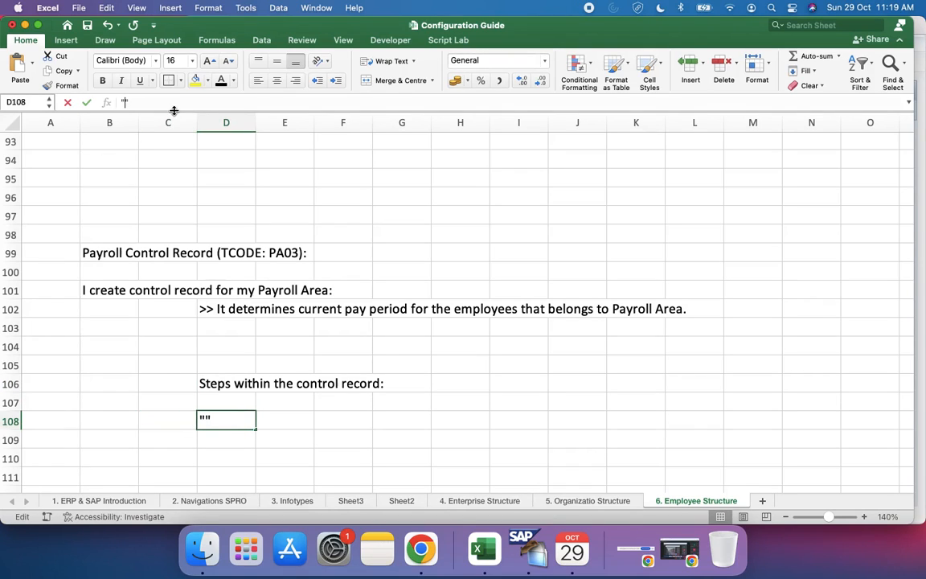
pyautogui.write('Release ')
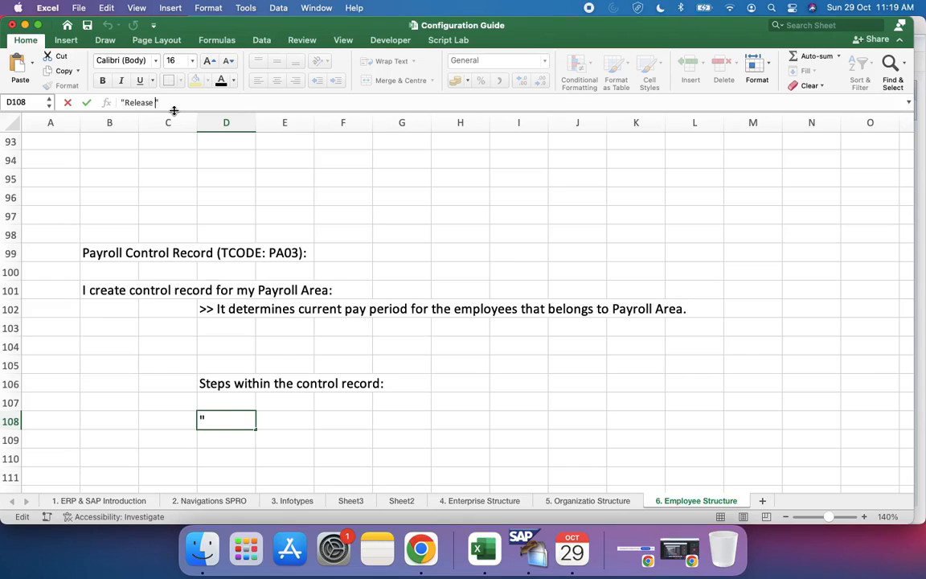
pyautogui.write('for Payro')
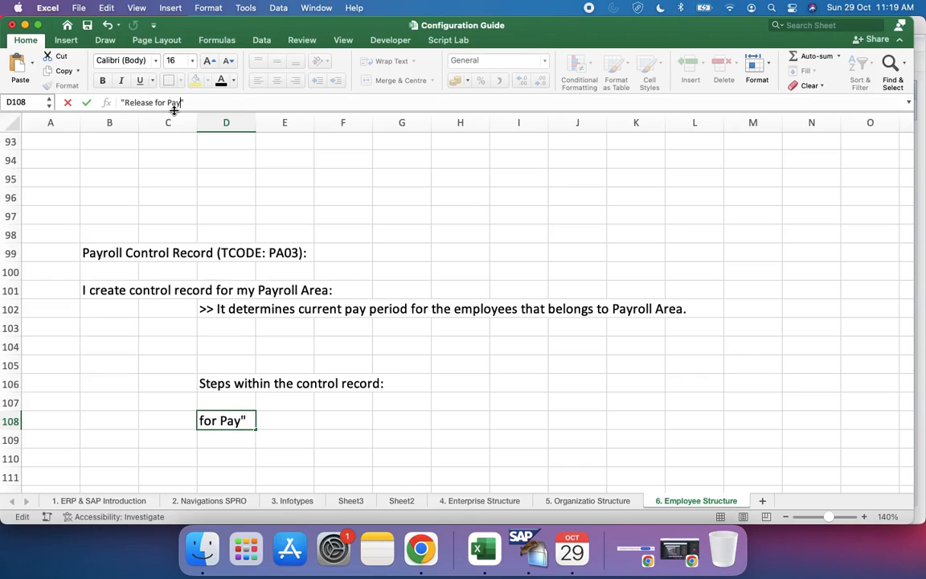
pyautogui.write('ll')
pyautogui.press('Return')
pyautogui.press('Return')
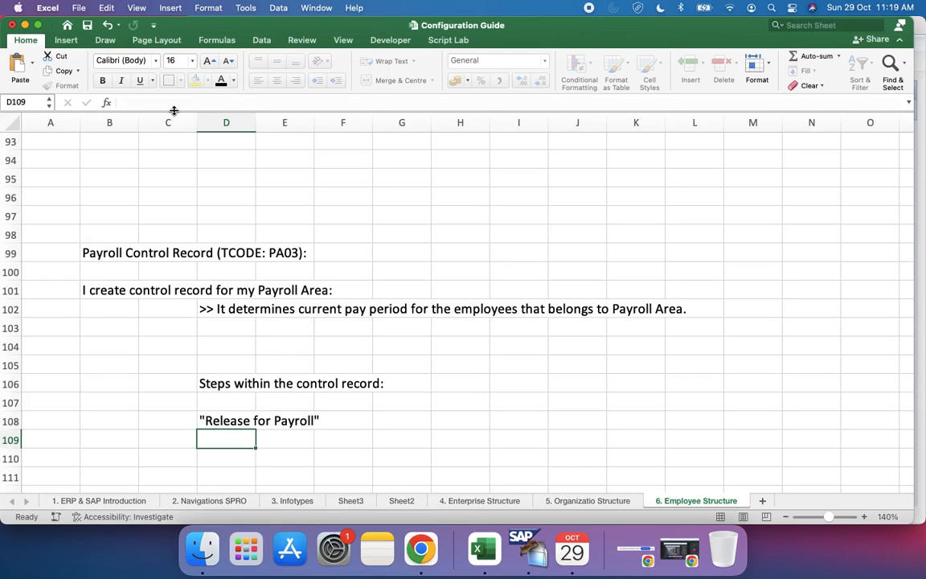
# Step: Enter the second control record step, "Release for Correction " in double quotation marks, in cell D110
pyautogui.write('""')
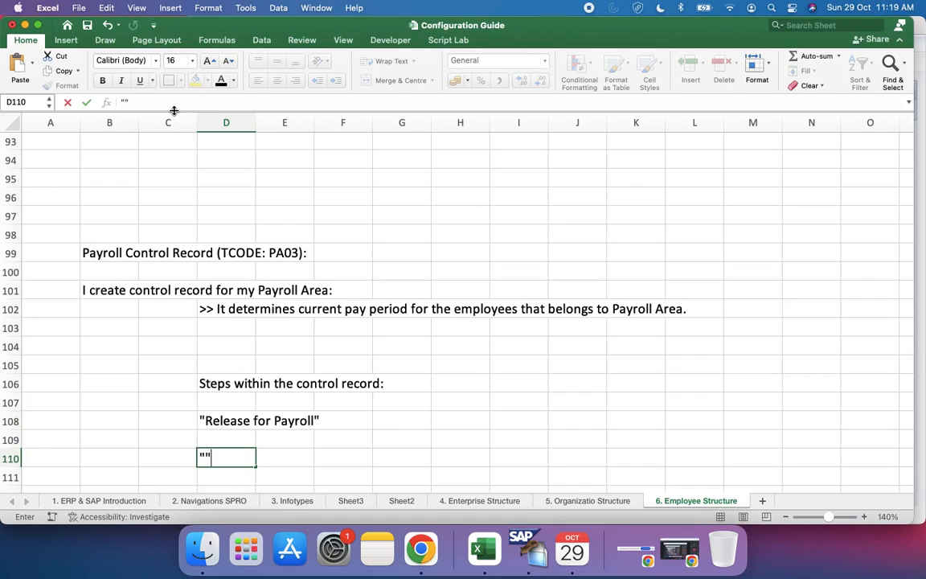
pyautogui.click(126, 102)
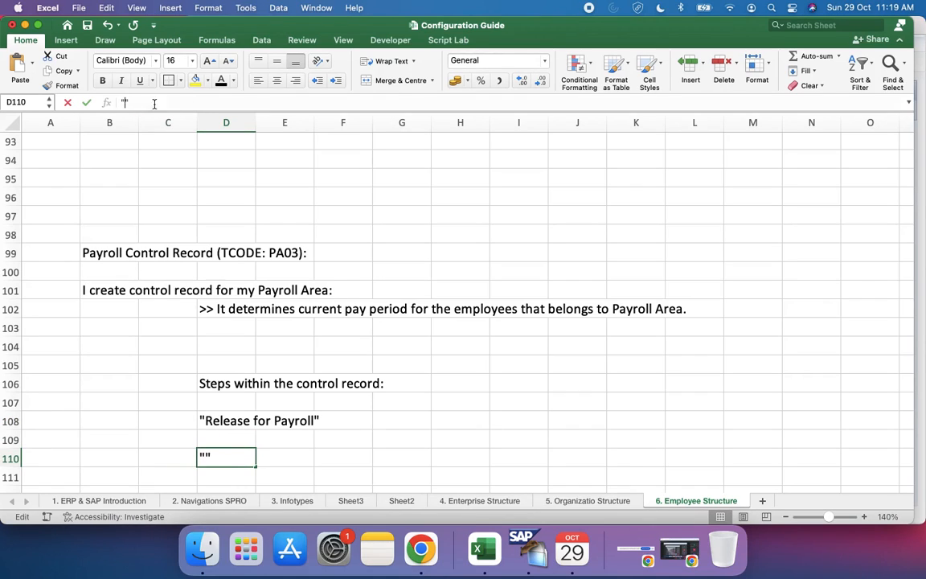
pyautogui.write('Release ')
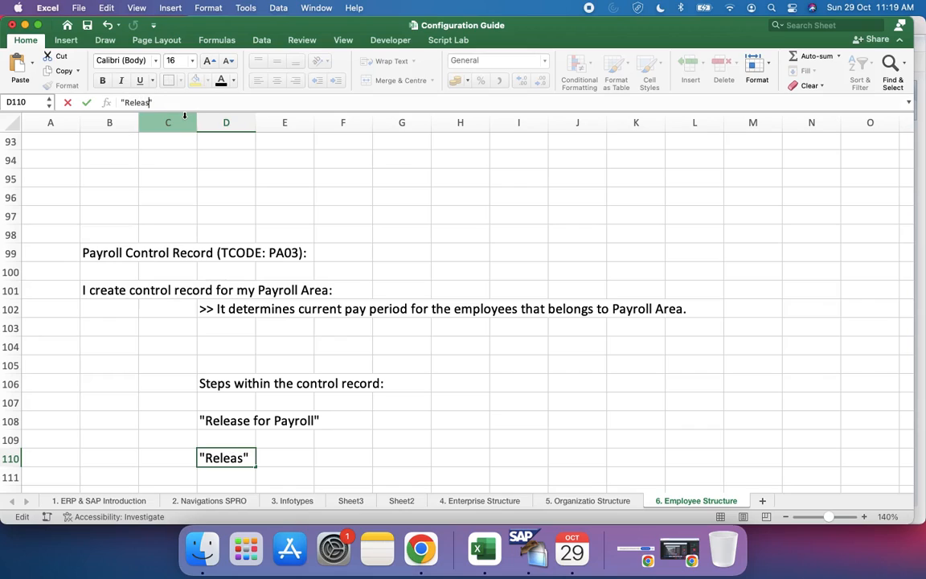
pyautogui.write('for Corr')
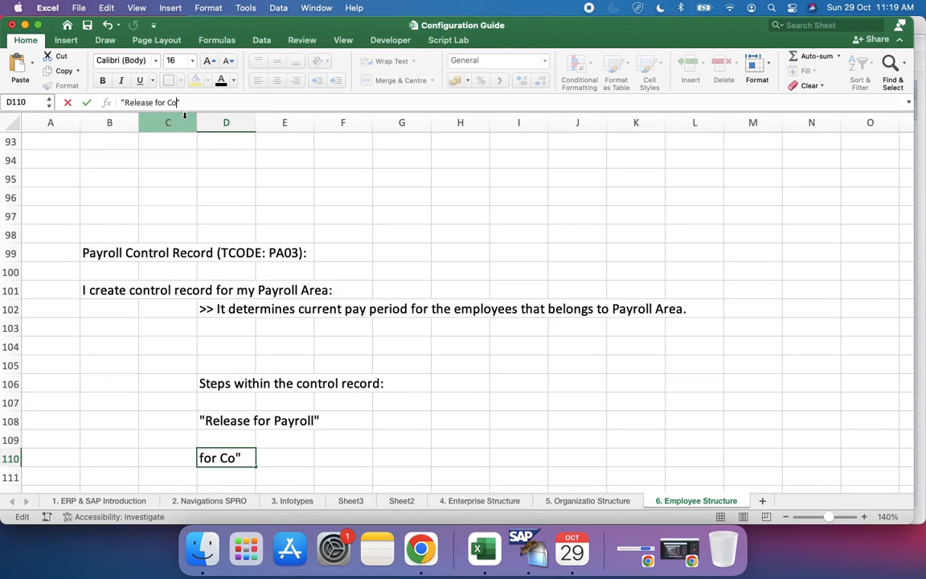
pyautogui.write('ection')
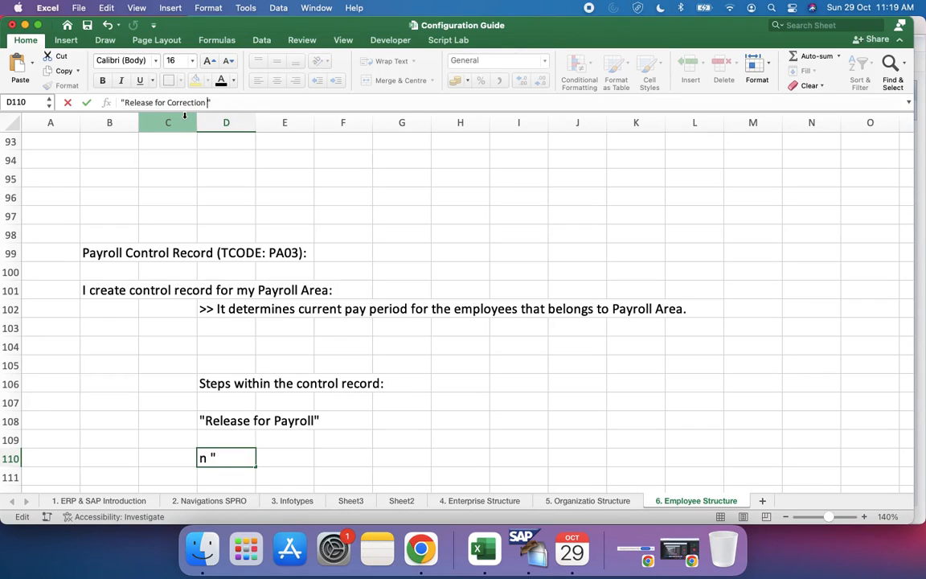
pyautogui.press('Return')
pyautogui.press('Return')
# Step: Enter the third control record step, "Exit Payroll" in double quotation marks, in cell D112
pyautogui.write('""')
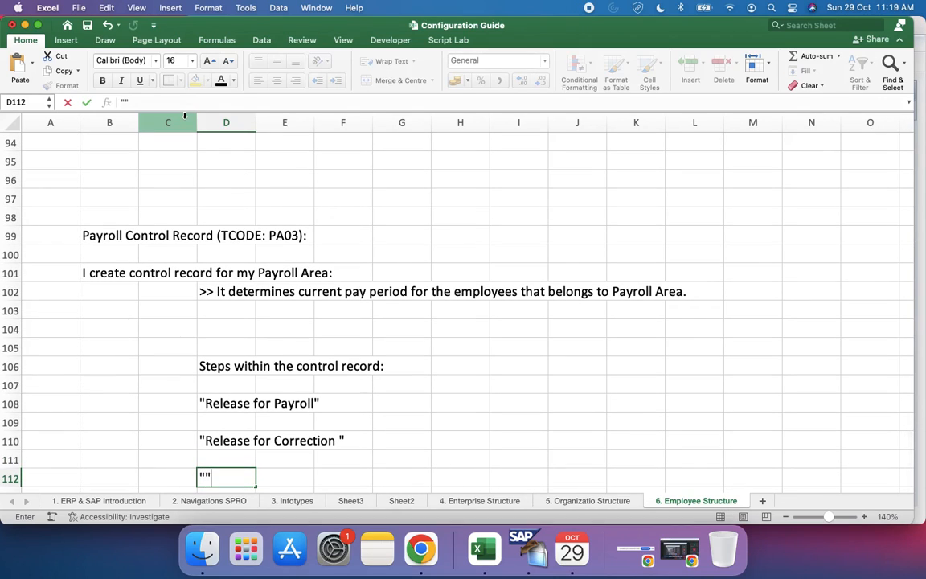
pyautogui.click(126, 102)
pyautogui.write('Exit Payroll')
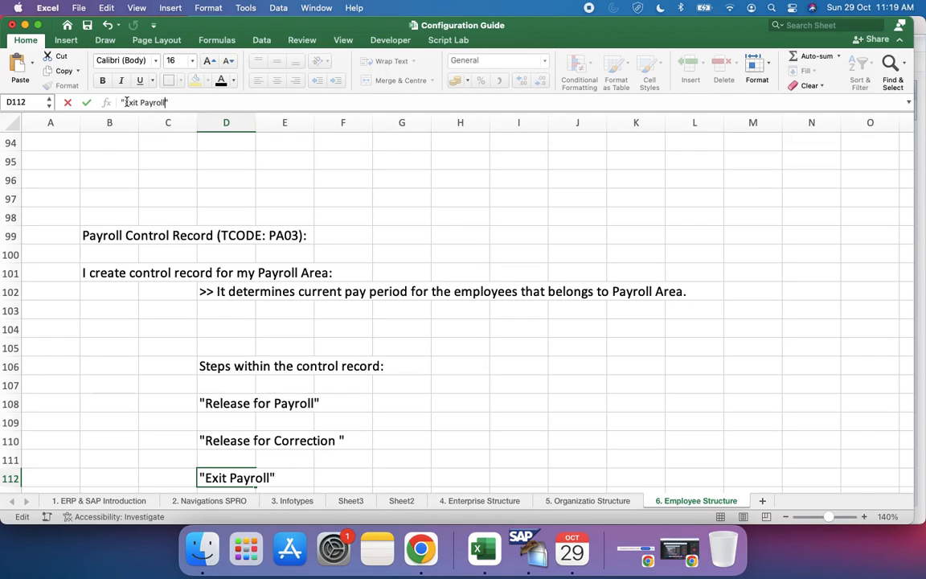
pyautogui.press('Return')
pyautogui.press('Return')
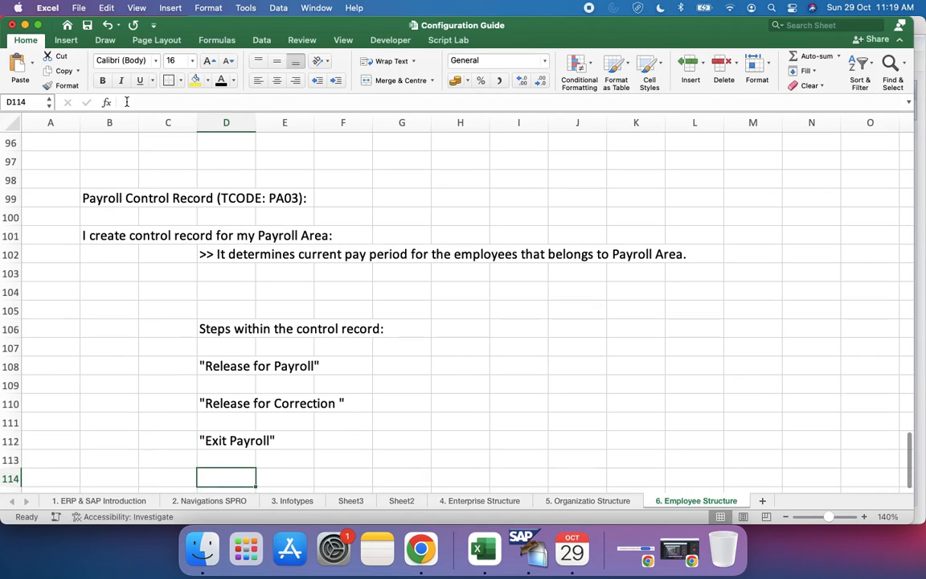
# Step: Enter the fourth control record step, "Check Payroll Results" in double quotation marks, in cell D114
pyautogui.write('""')
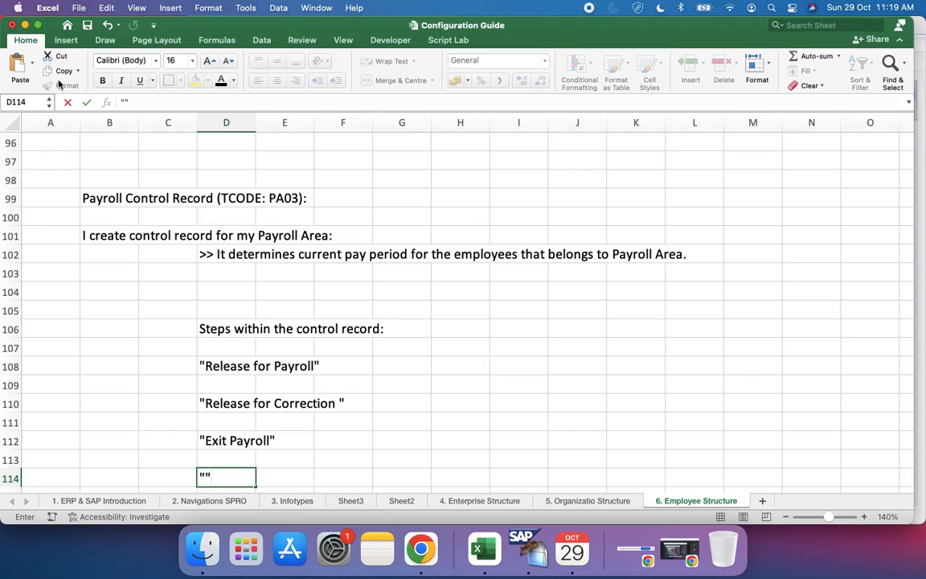
pyautogui.write('Check ')
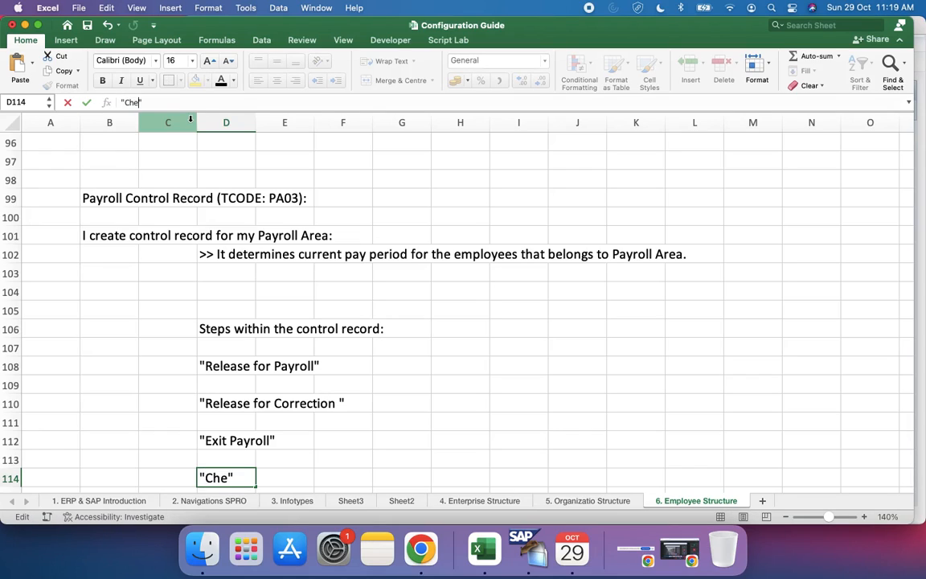
pyautogui.write('Payroll ')
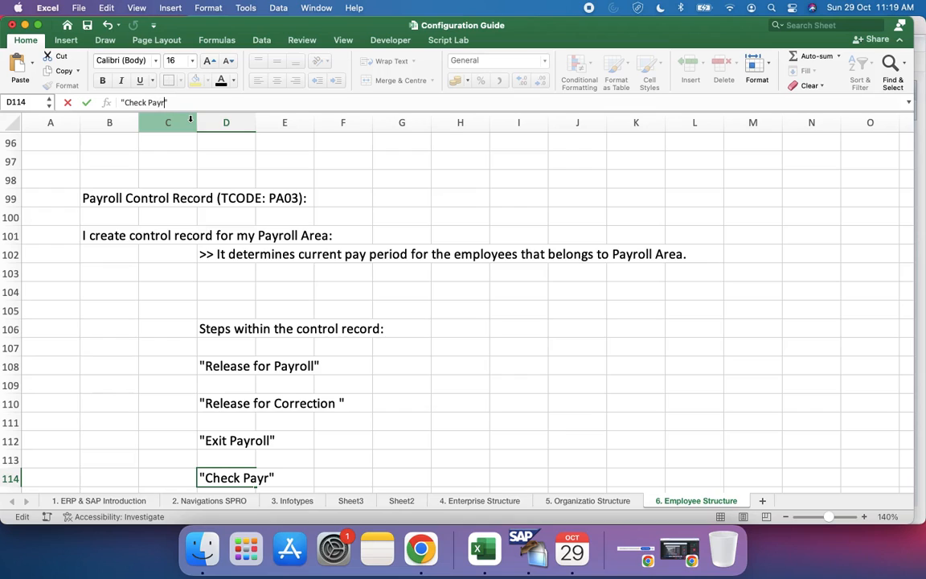
pyautogui.write('Results')
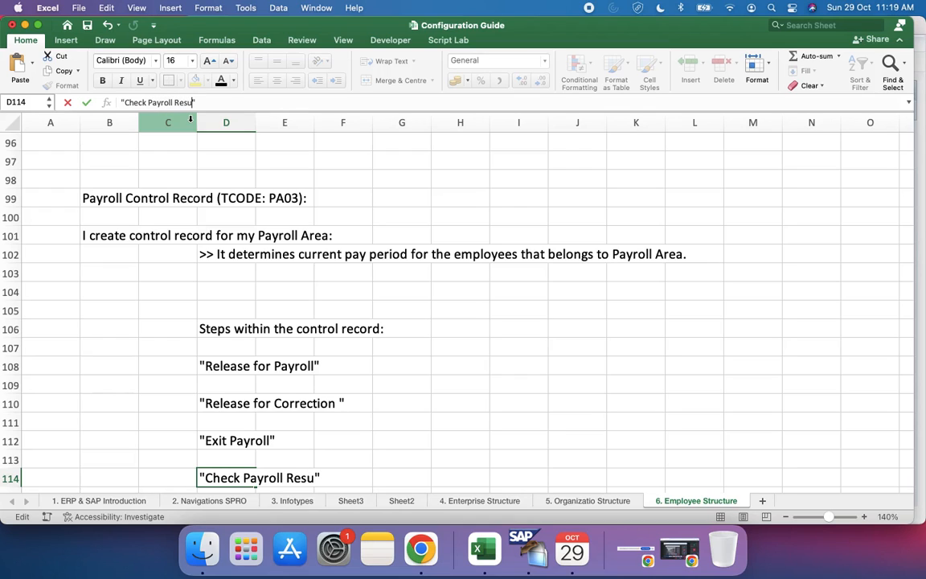
pyautogui.press('BackSpace')
pyautogui.press('Return')
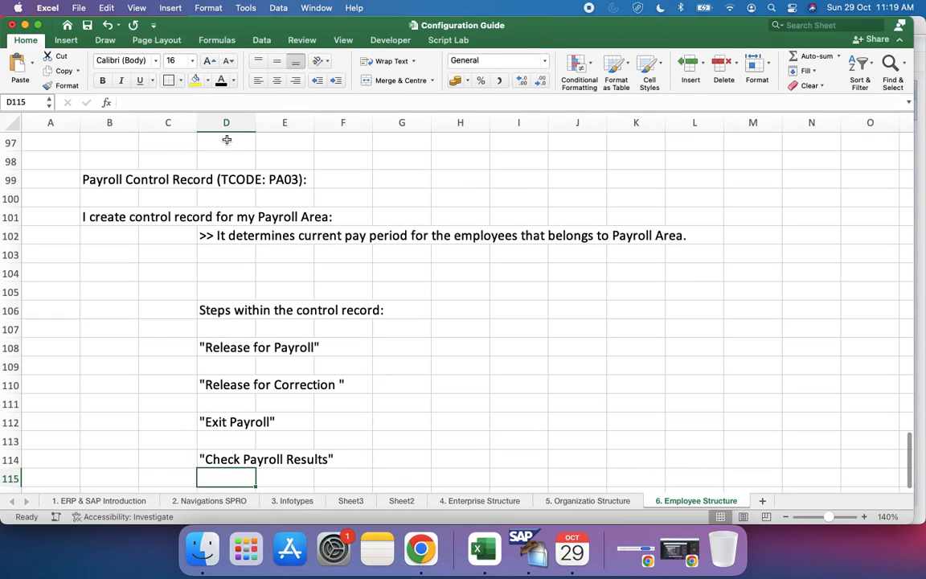
# Step: Switch to SAPGUI and open the payroll control record transaction with /npa03
pyautogui.click(368, 307)
pyautogui.click(572, 546)
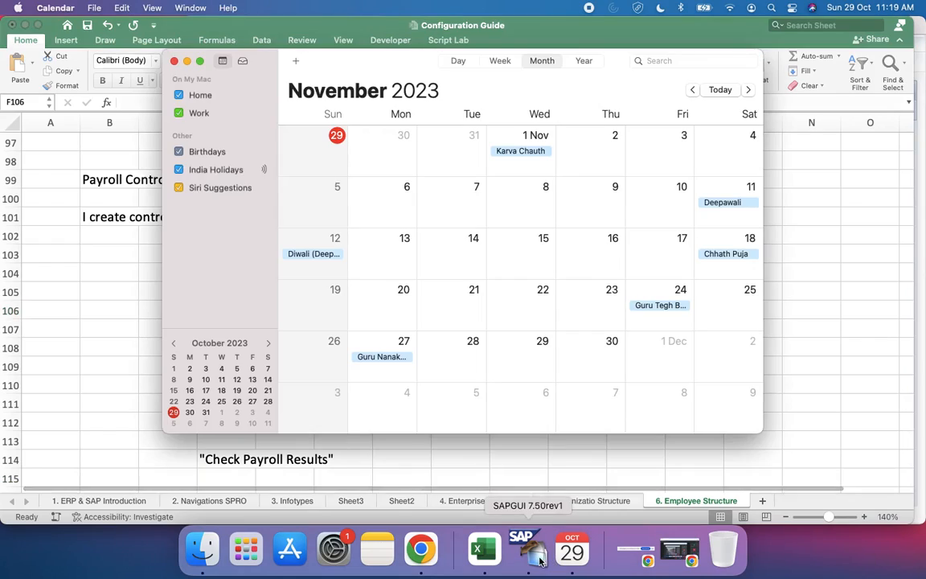
pyautogui.click(527, 547)
pyautogui.click(72, 62)
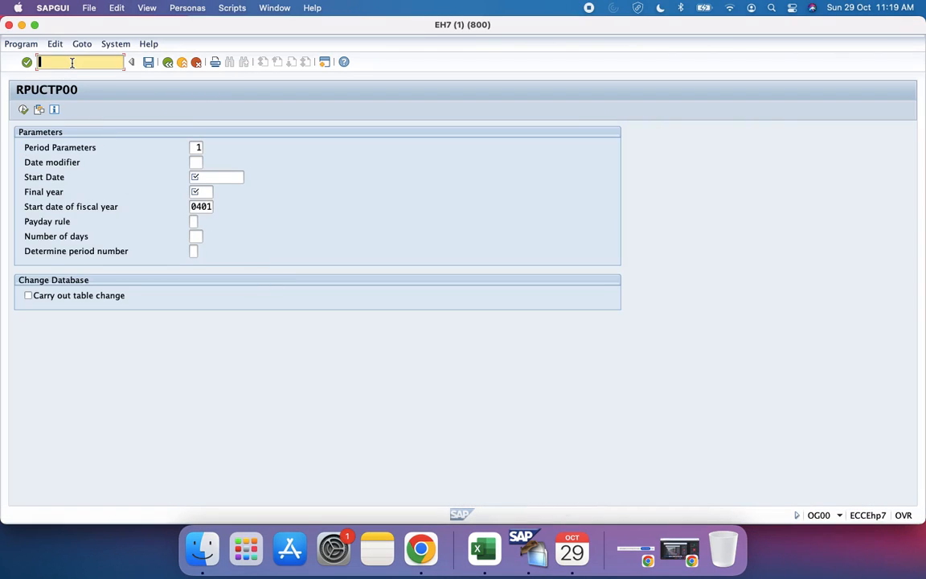
pyautogui.write('/npa03')
pyautogui.press('Return')
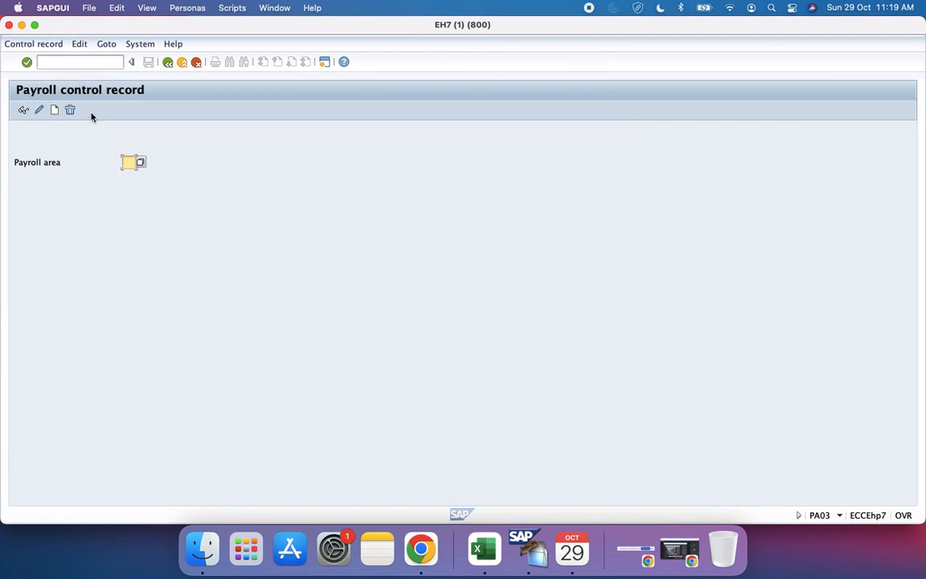
# Step: Display the payroll control record of payroll area P1
pyautogui.write('P1')
pyautogui.press('Return')
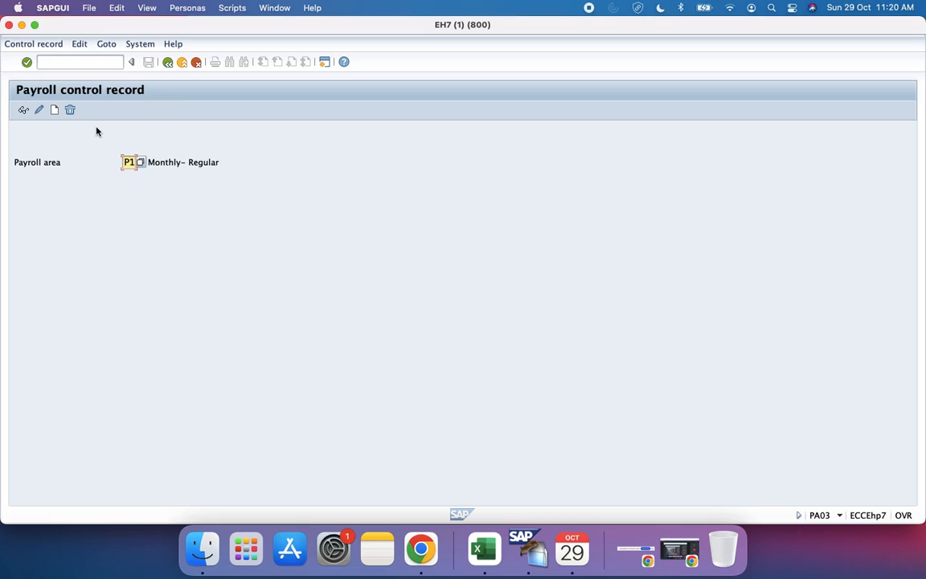
pyautogui.click(24, 110)
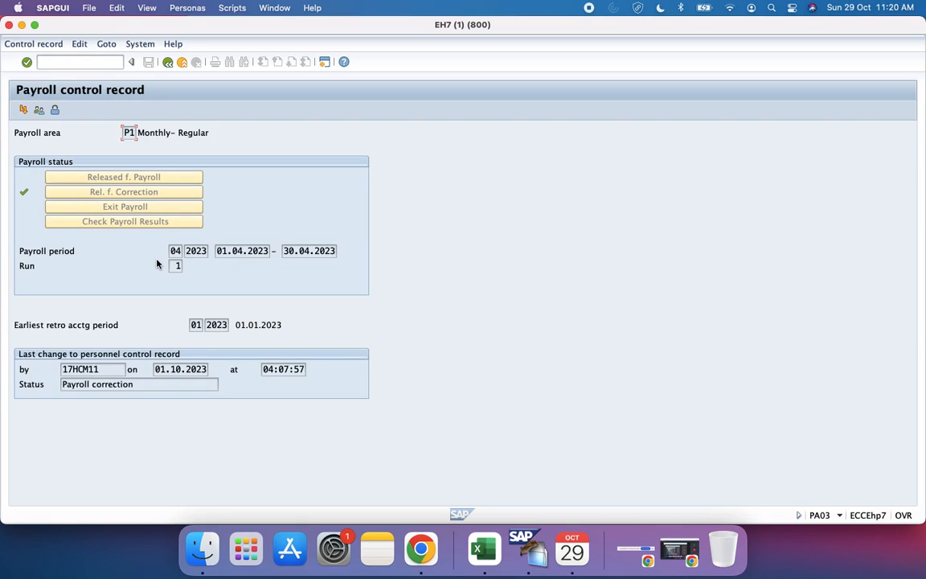
# Step: Open Display HR Master Data in a new SAP session with /opa20 and bring up the test employee
pyautogui.click(63, 62)
pyautogui.write('/opa20')
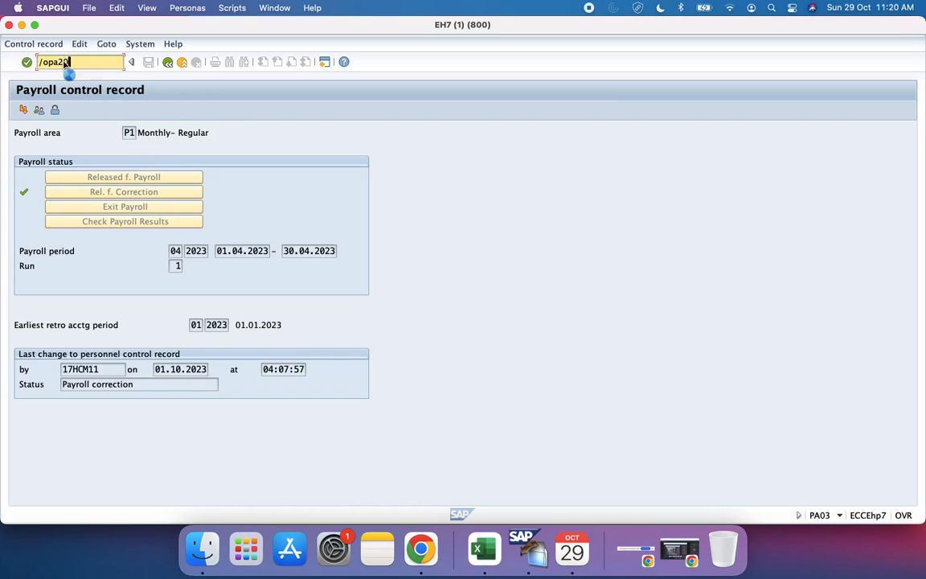
pyautogui.press('Return')
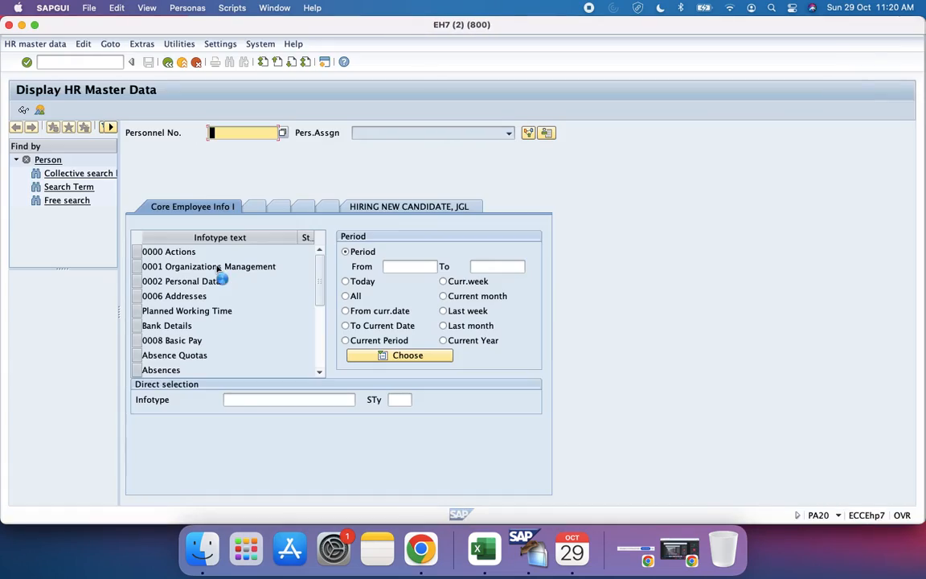
pyautogui.hotkey('ctrl', 'Up')
pyautogui.moveTo(546, 418); pyautogui.dragTo(595, 28)
pyautogui.click(595, 28)
pyautogui.press('Down')
pyautogui.press('Return')
pyautogui.press('Return')
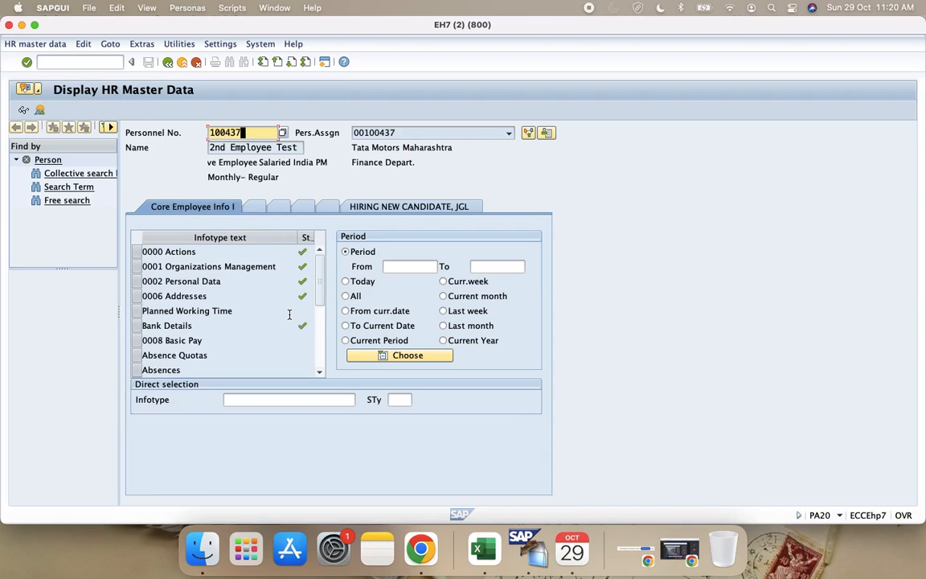
# Step: Try to display infotype 0008 Basic Pay for the test employee
pyautogui.click(310, 399)
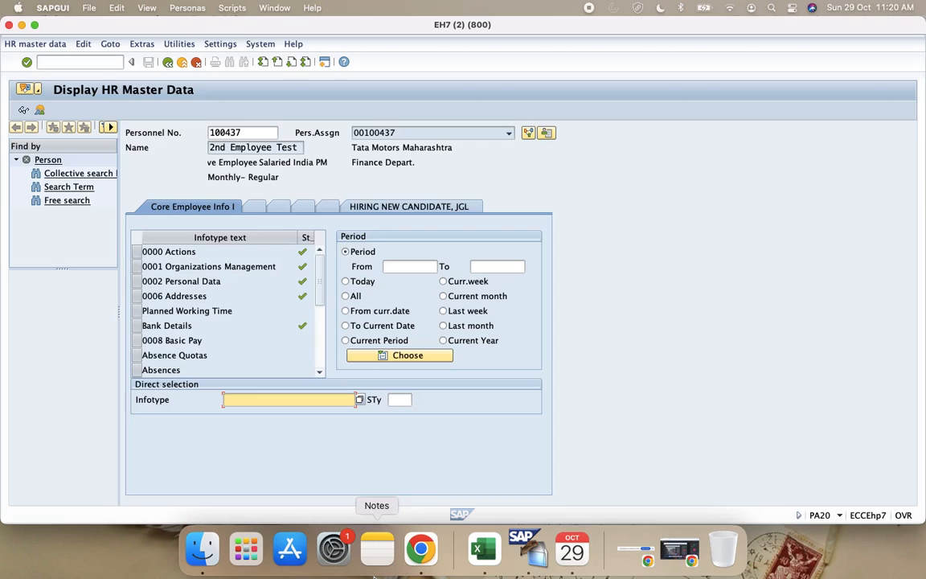
pyautogui.write('0008')
pyautogui.press('Return')
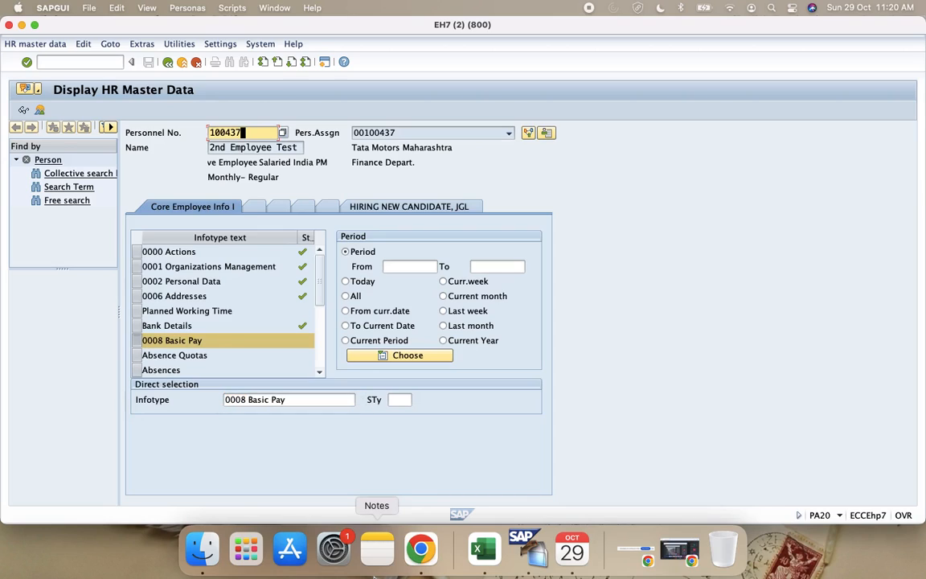
pyautogui.click(24, 110)
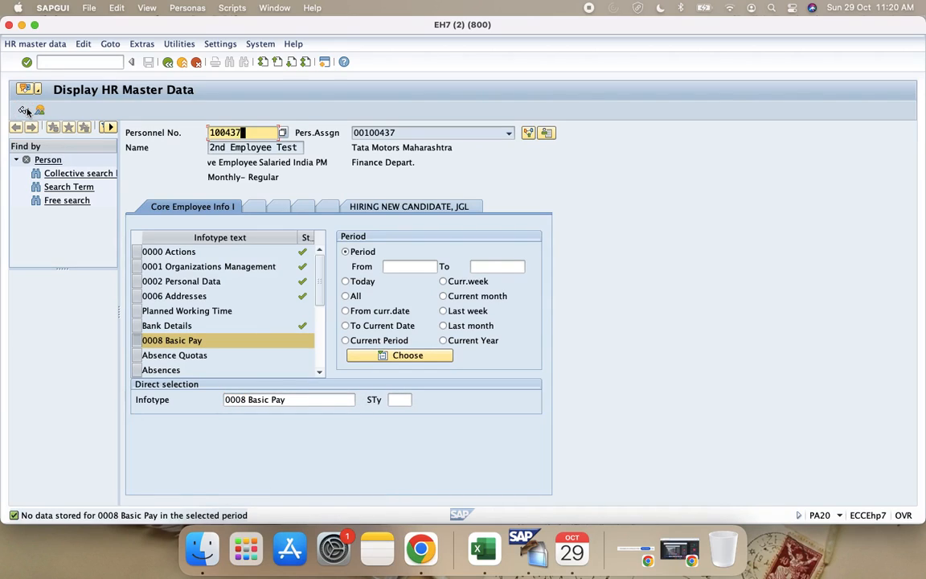
# Step: Switch from displaying to maintaining HR master data and open infotype 0001 Organizations Management in change mode
pyautogui.click(32, 44)
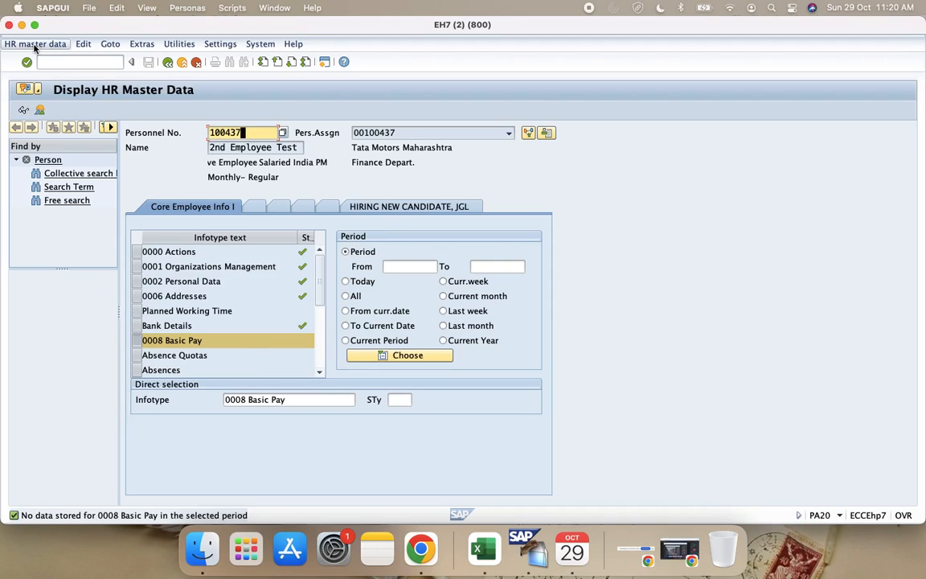
pyautogui.click(38, 58)
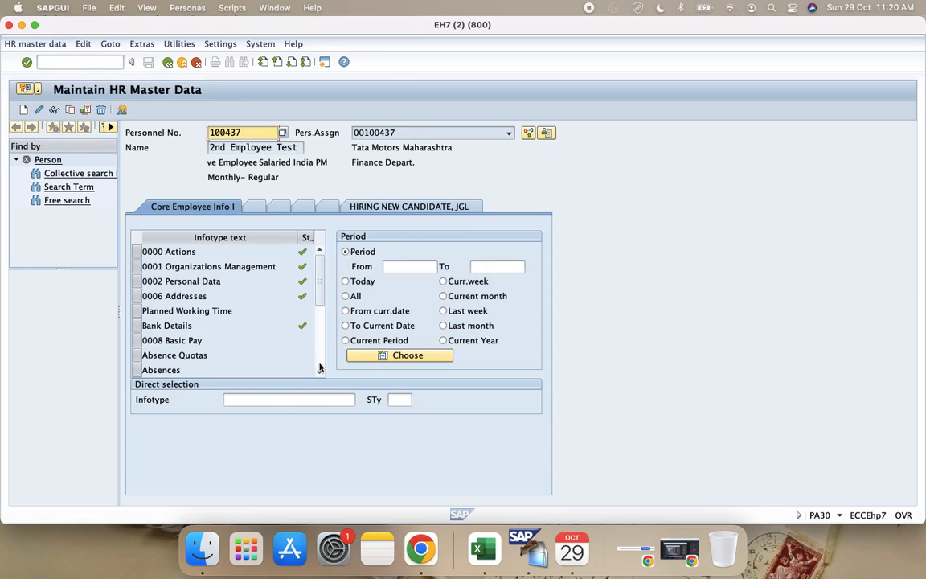
pyautogui.click(297, 401)
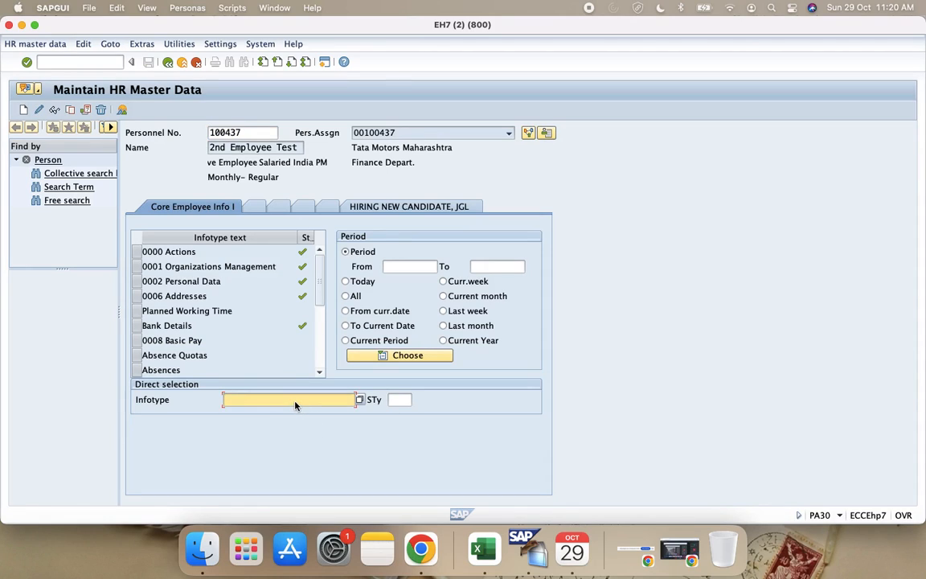
pyautogui.write('1')
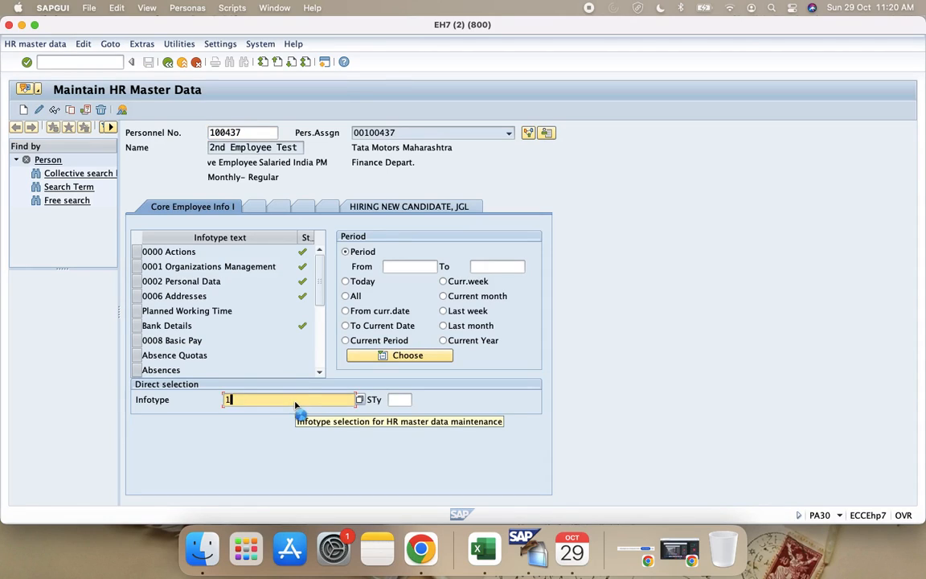
pyautogui.press('Return')
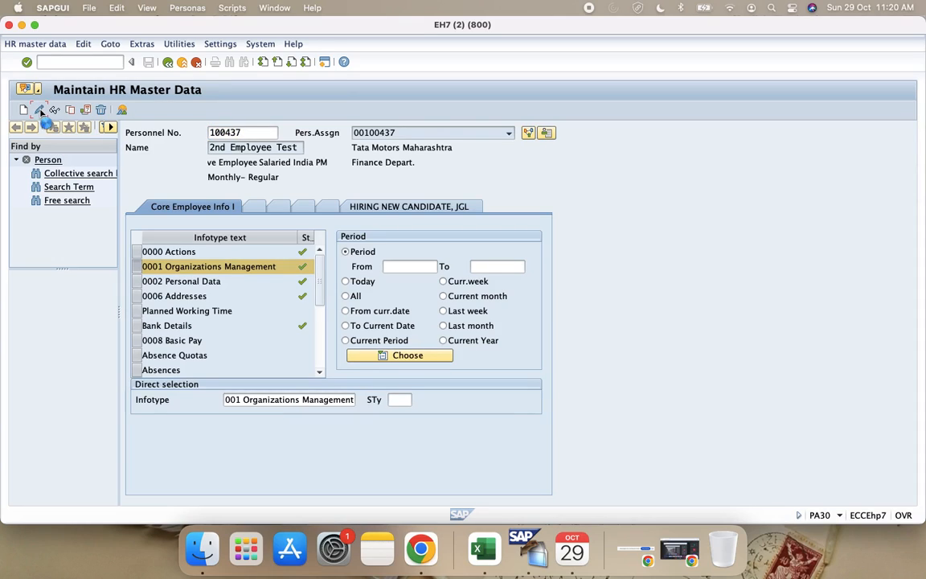
pyautogui.click(41, 111)
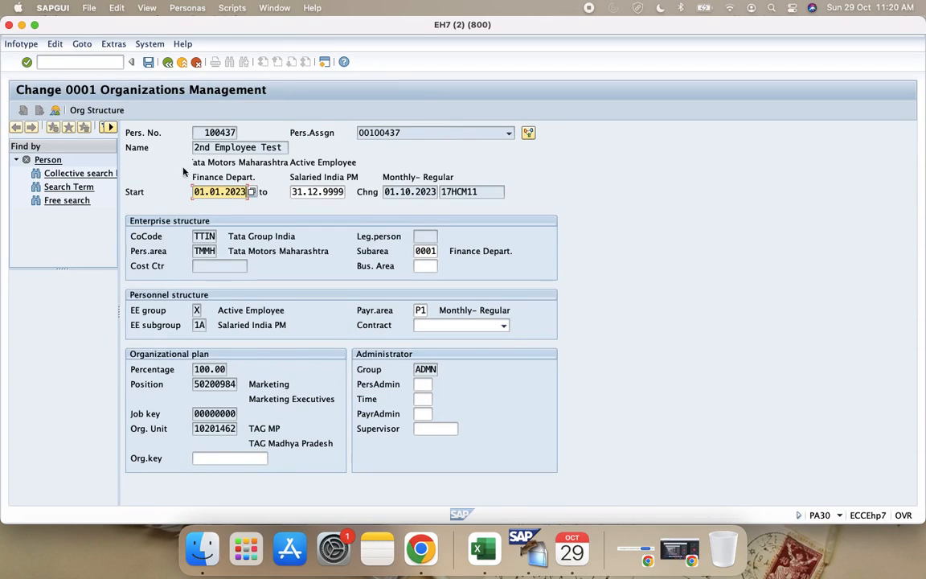
# Step: Examine the personnel subareas available for the employee's infotype 0001 record and return to Maintain HR Master Data without choosing another
pyautogui.click(227, 133)
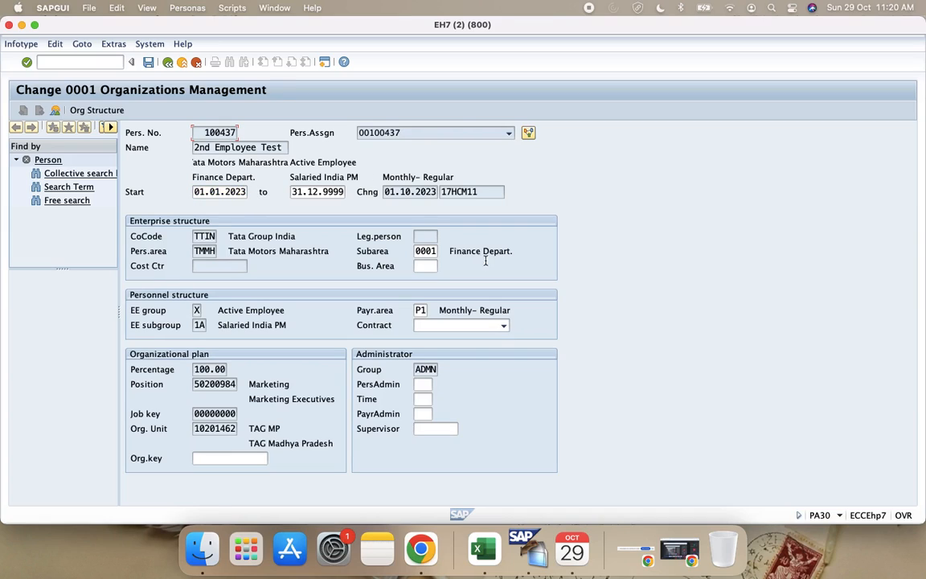
pyautogui.click(423, 250)
pyautogui.click(443, 251)
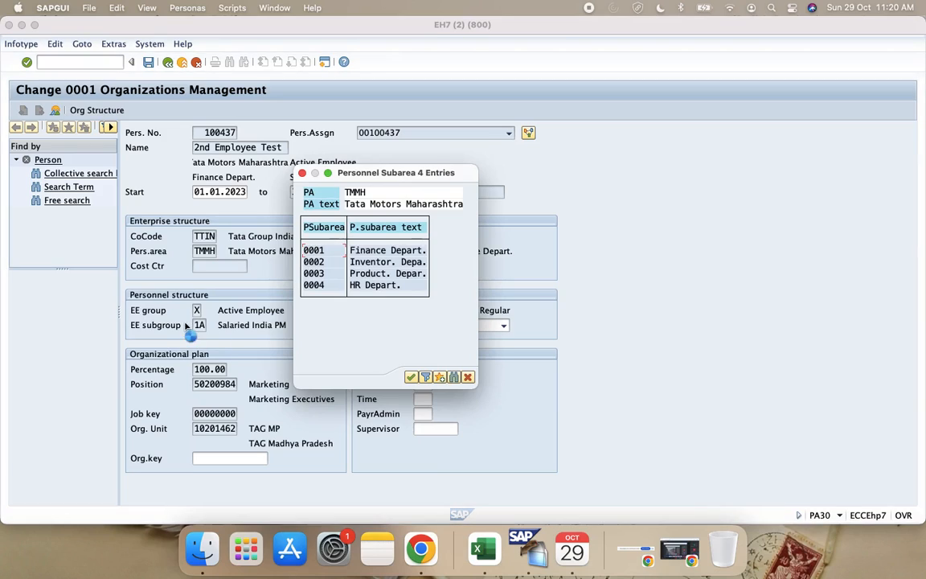
pyautogui.press('Return')
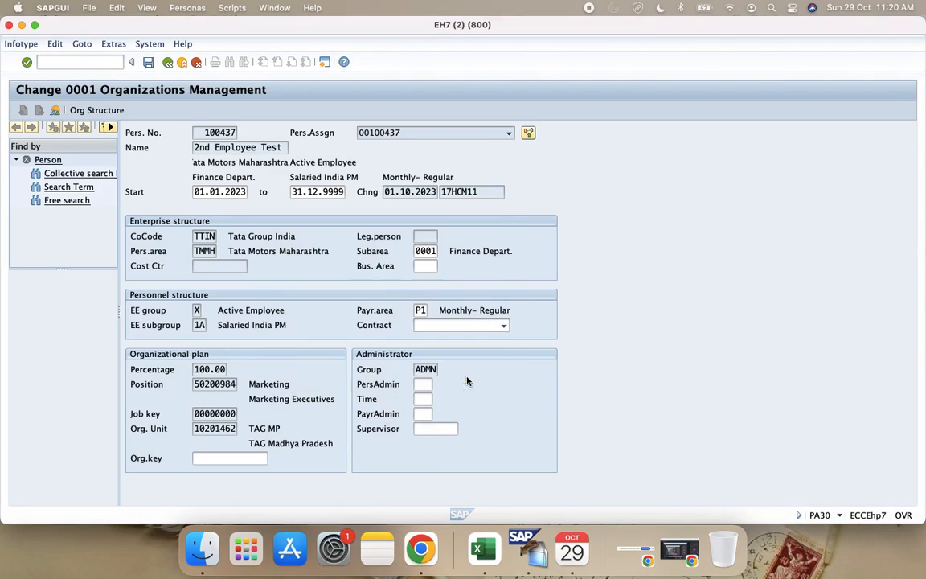
pyautogui.click(167, 62)
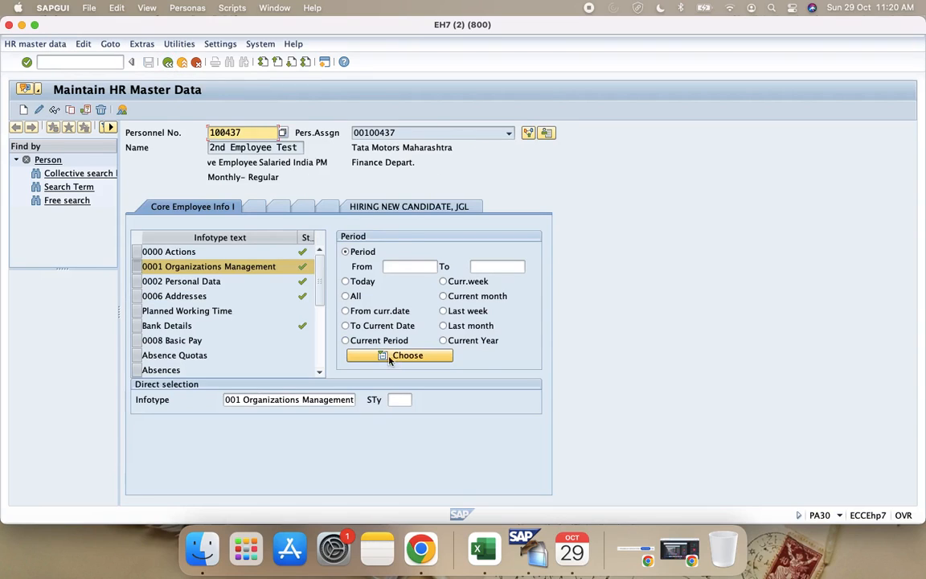
# Step: With the period from the current date, try the employee's infotype 0001 with personnel subarea 0002 and exit without saving
pyautogui.click(374, 314)
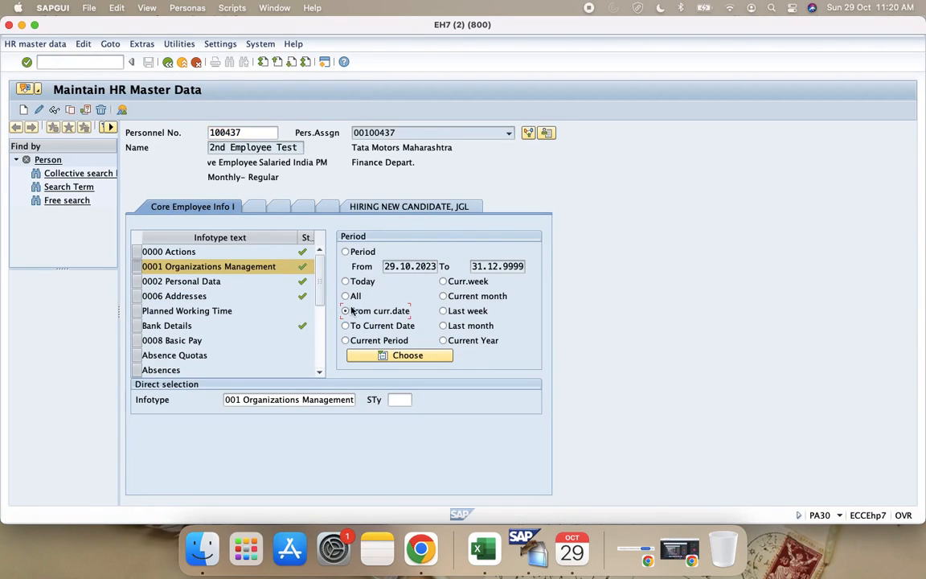
pyautogui.click(38, 110)
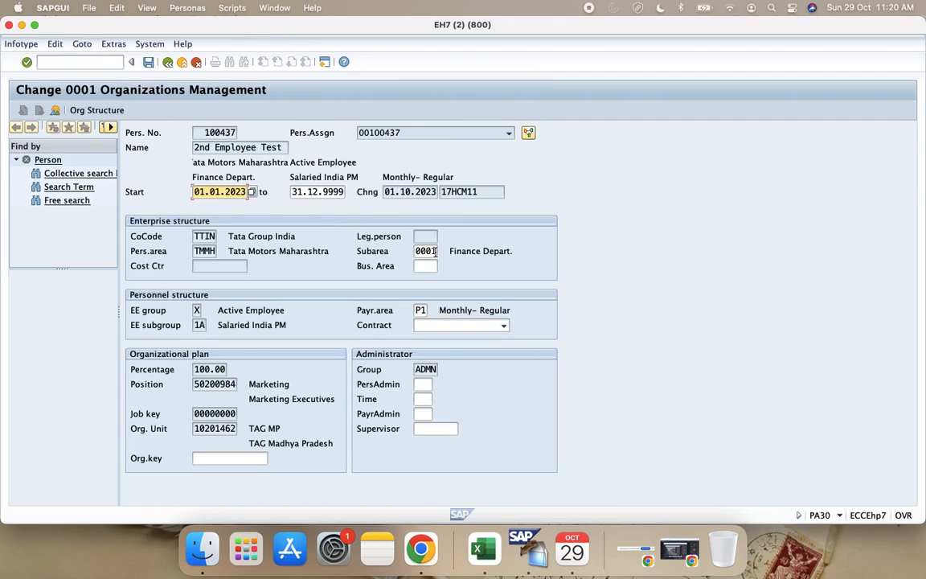
pyautogui.click(427, 251)
pyautogui.click(443, 252)
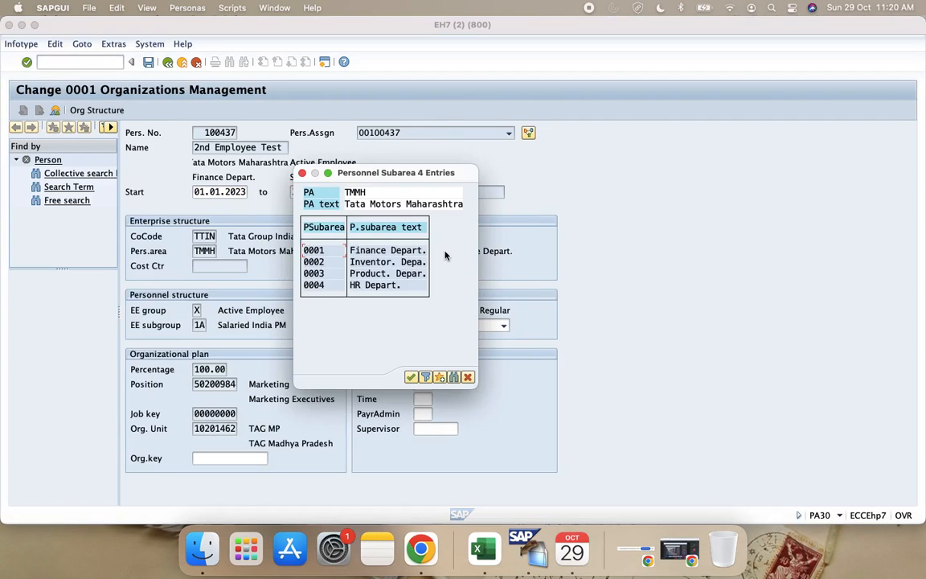
pyautogui.doubleClick(324, 263)
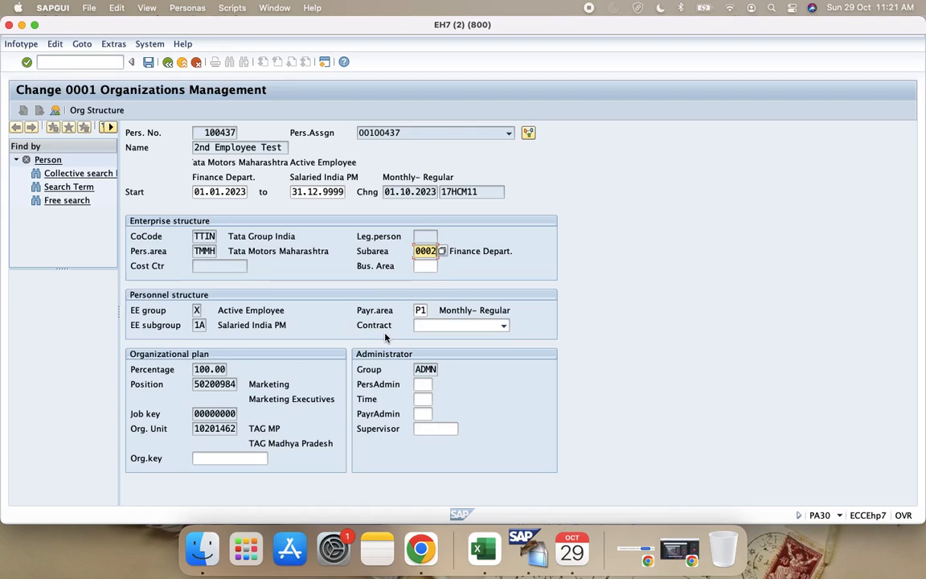
pyautogui.press('Return')
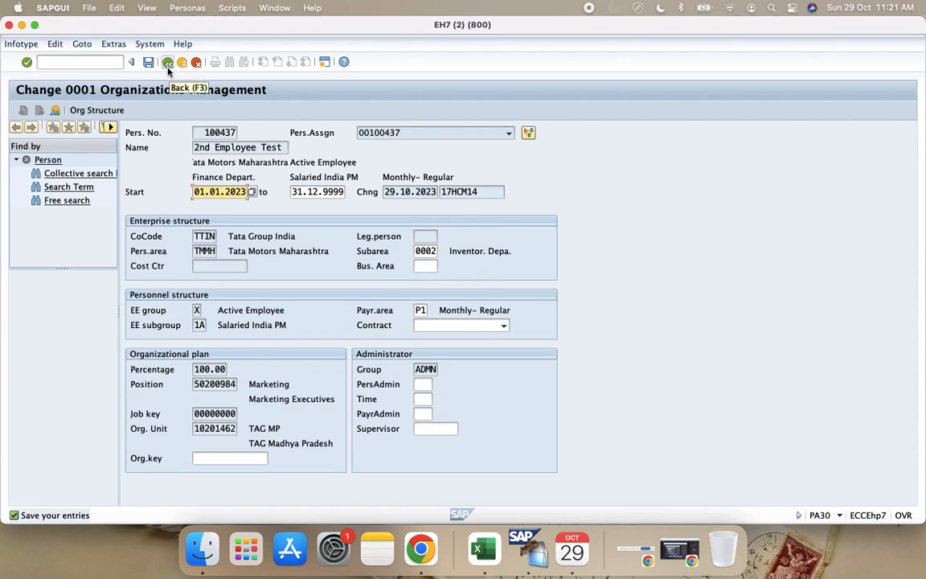
pyautogui.click(197, 63)
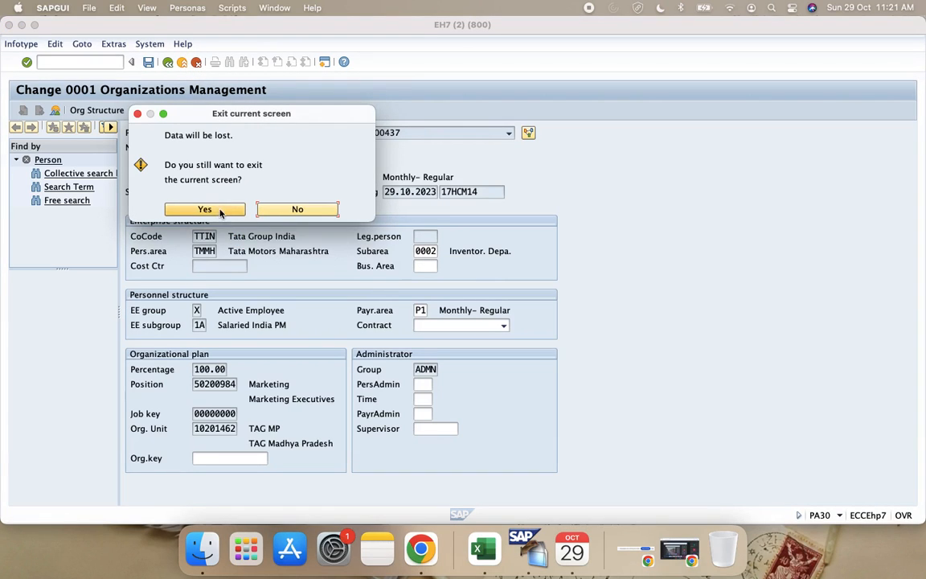
pyautogui.click(209, 208)
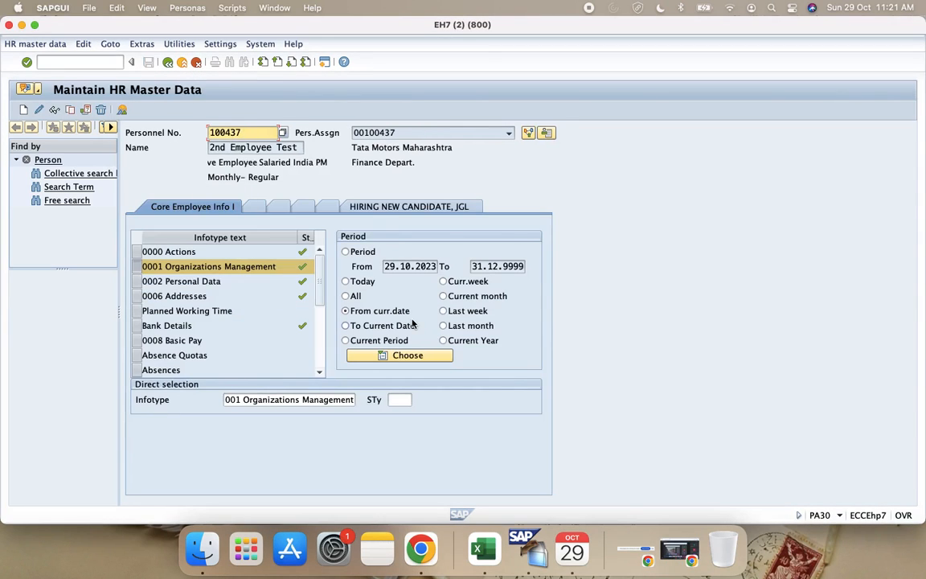
# Step: In the payroll control record session, change payroll area P1 to the status Released for Payroll and save the record
pyautogui.hotkey('ctrl', 'Left')
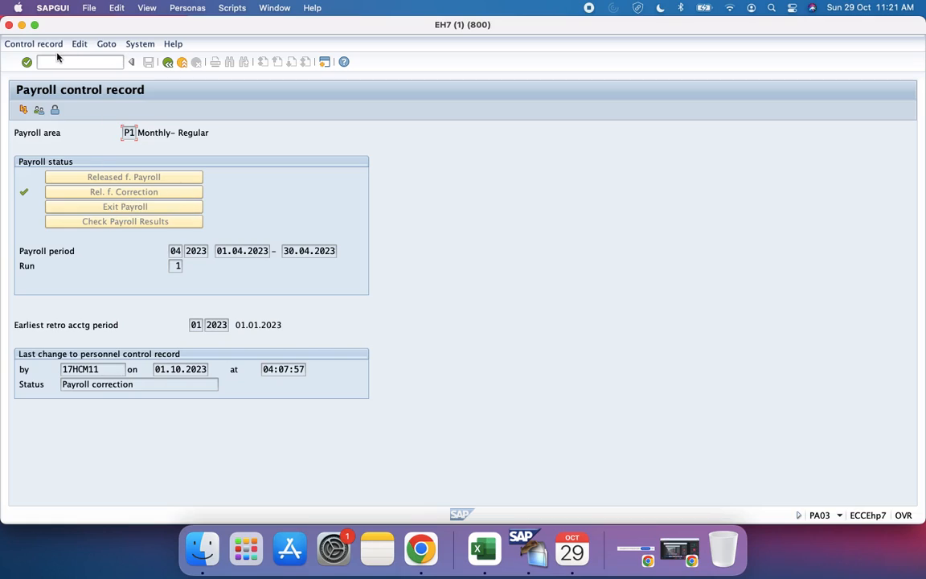
pyautogui.click(32, 43)
pyautogui.click(233, 186)
pyautogui.click(167, 62)
pyautogui.click(38, 108)
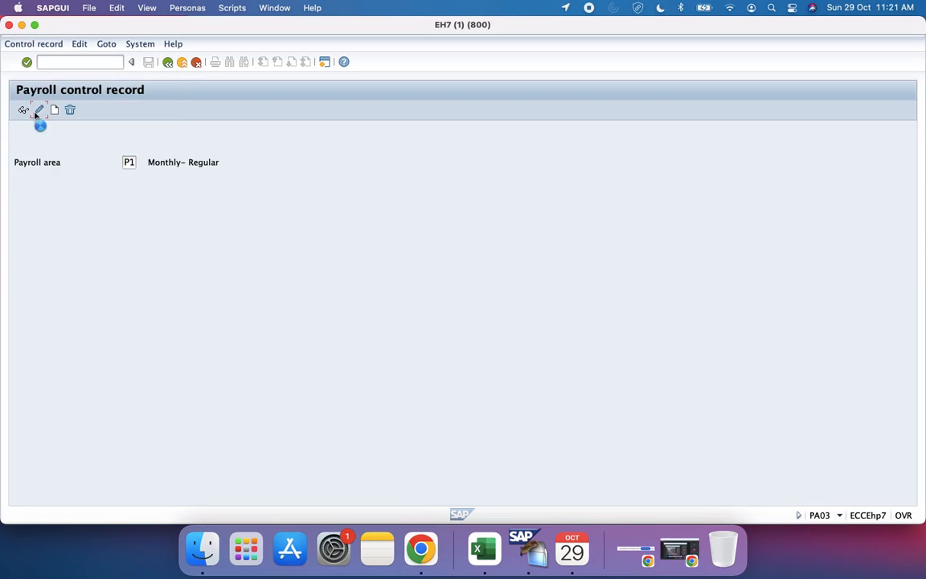
pyautogui.click(122, 178)
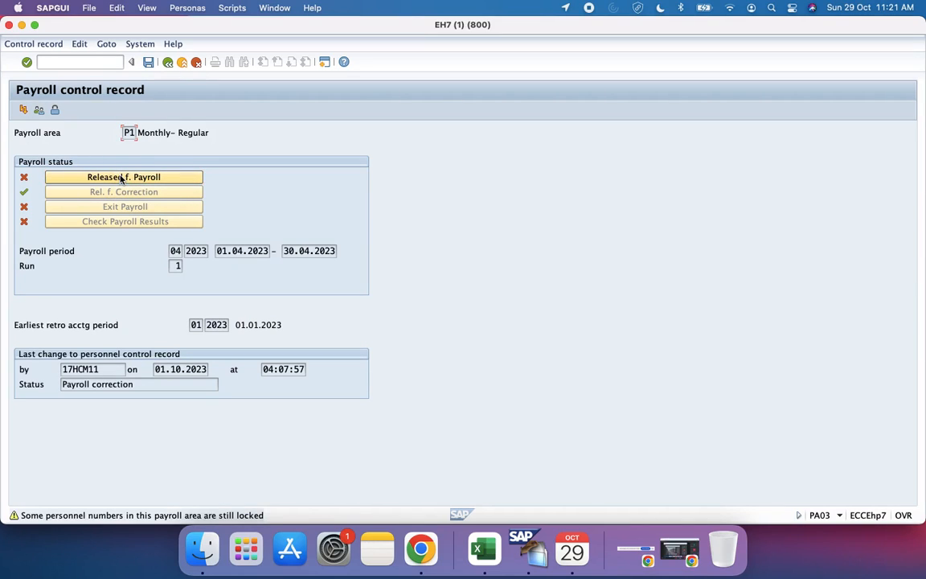
pyautogui.click(121, 178)
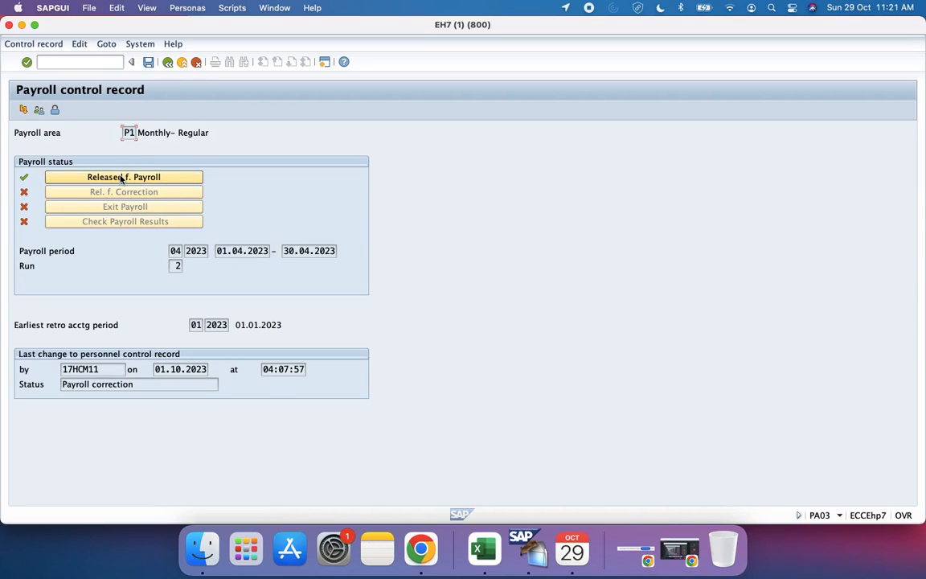
pyautogui.click(147, 62)
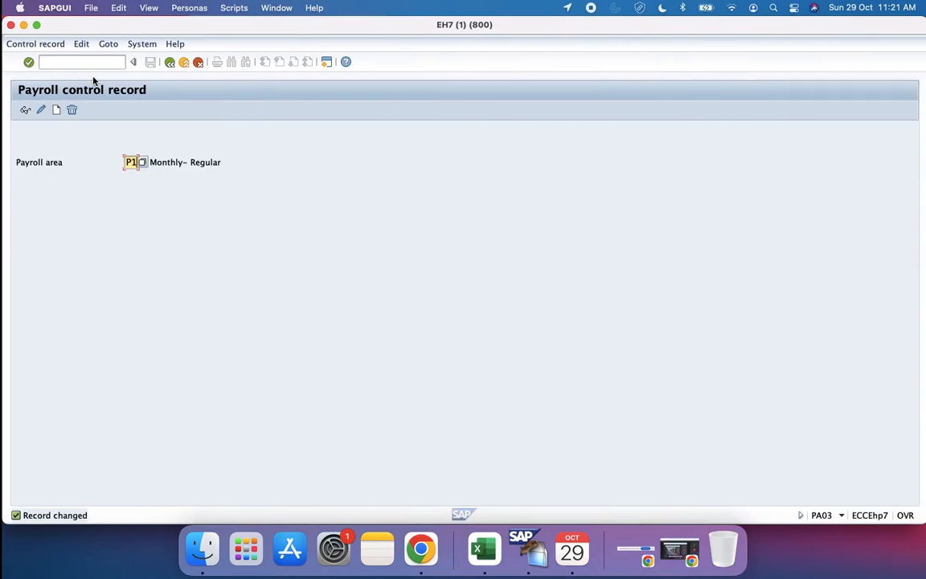
# Step: Back in Maintain HR Master Data, try to change the test employee's personnel subarea to 0002 in infotype 0001
pyautogui.hotkey('ctrl', 'Right')
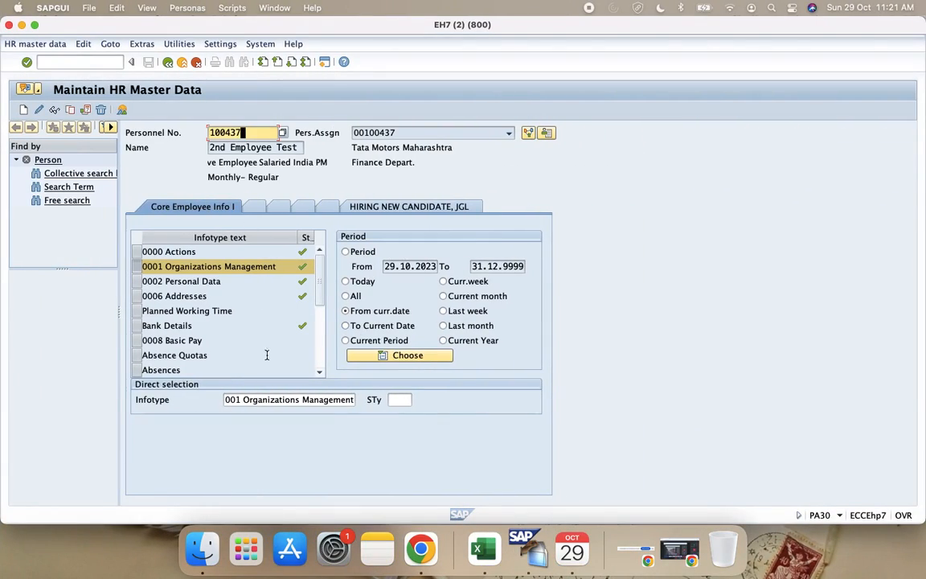
pyautogui.click(40, 110)
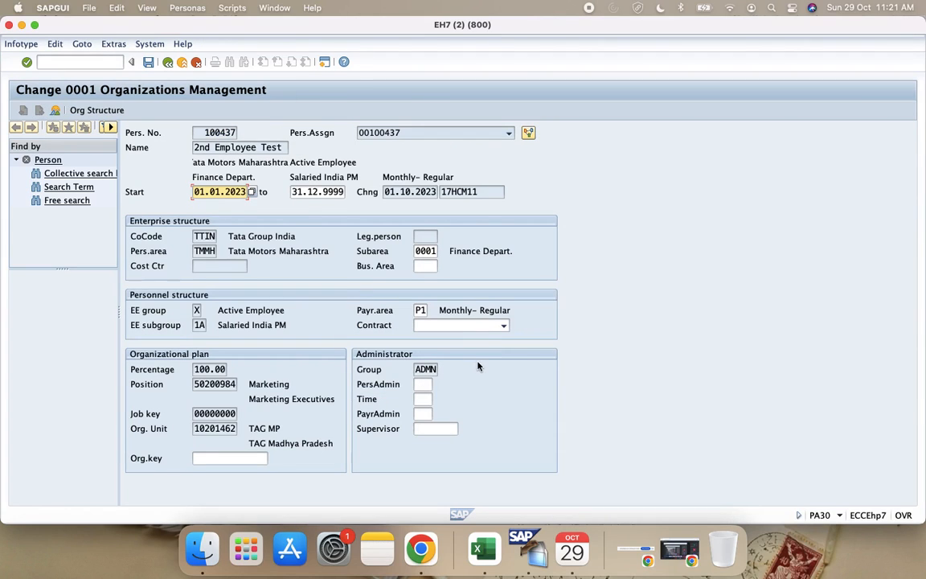
pyautogui.click(427, 251)
pyautogui.click(443, 251)
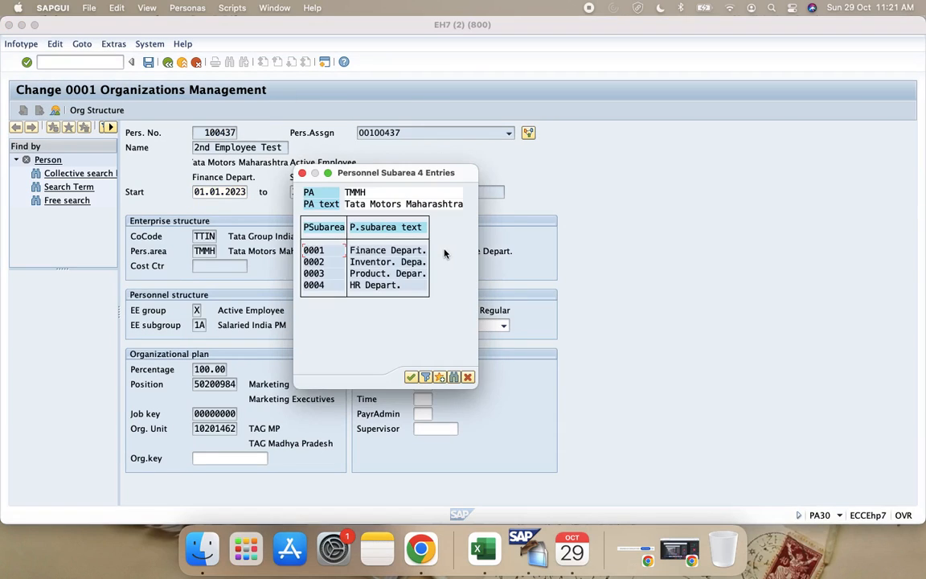
pyautogui.doubleClick(321, 261)
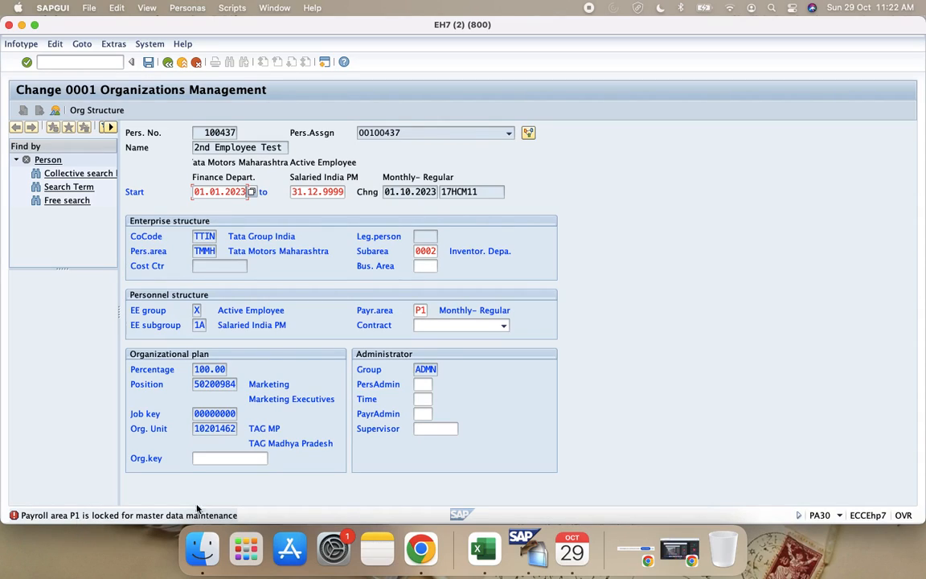
# Step: Switch to the Configuration Guide workbook in Excel and begin a note in cell B117 with "Employee"
pyautogui.click(483, 549)
pyautogui.scroll(-3, 338, 345)
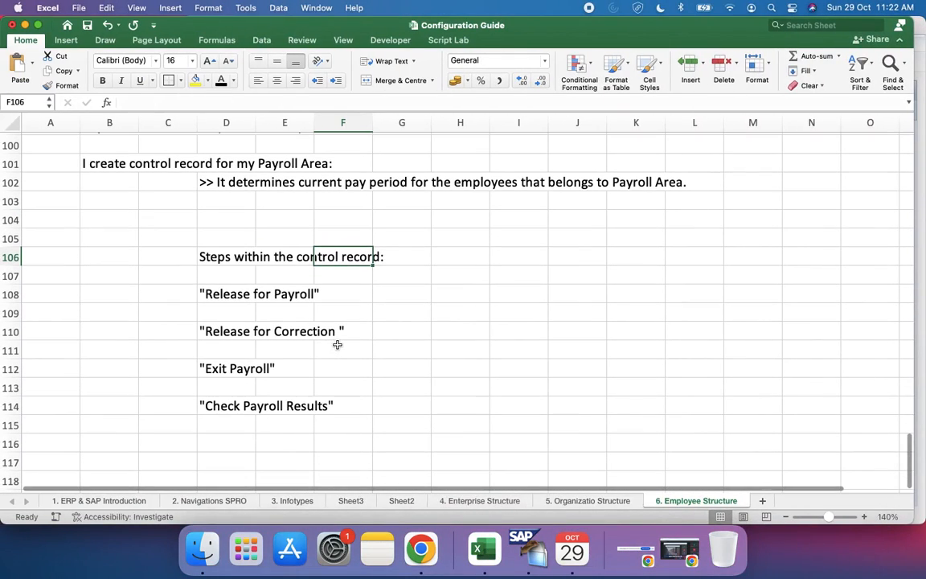
pyautogui.scroll(-4, 229, 294)
pyautogui.click(92, 400)
pyautogui.click(92, 388)
pyautogui.write('Emplo')
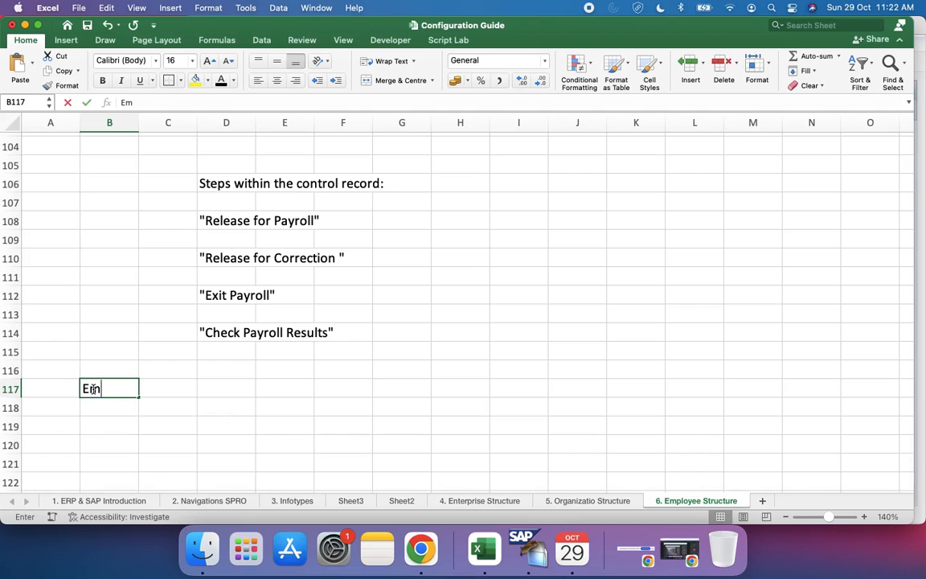
pyautogui.write('yee')
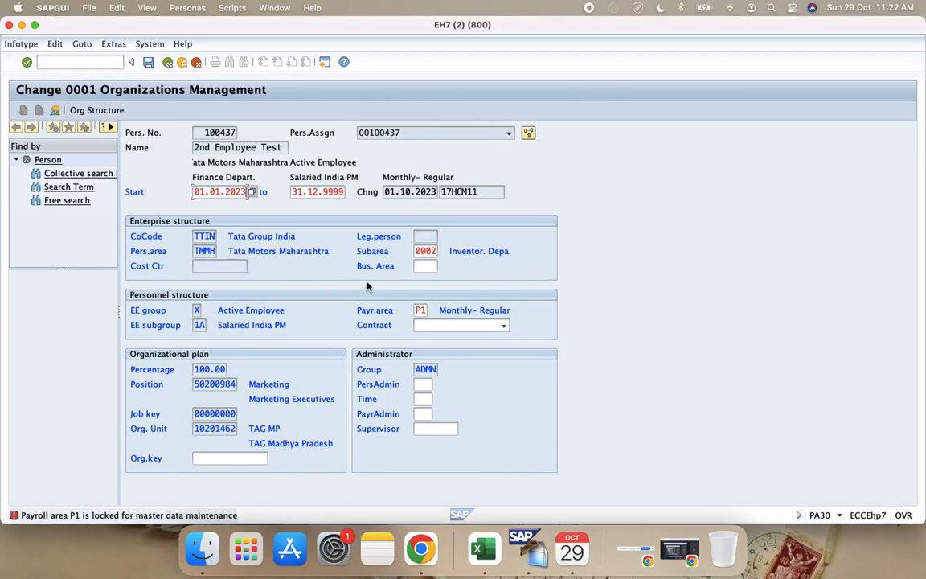
# Step: Switch to SAP and open the payroll control record for area P1 in change mode in a new session with /opa03
pyautogui.click(431, 311)
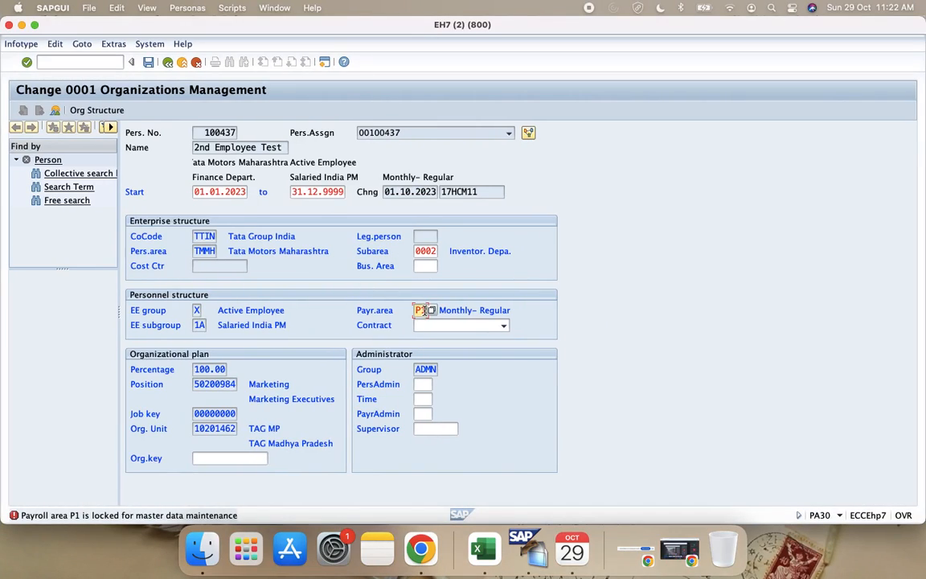
pyautogui.click(72, 61)
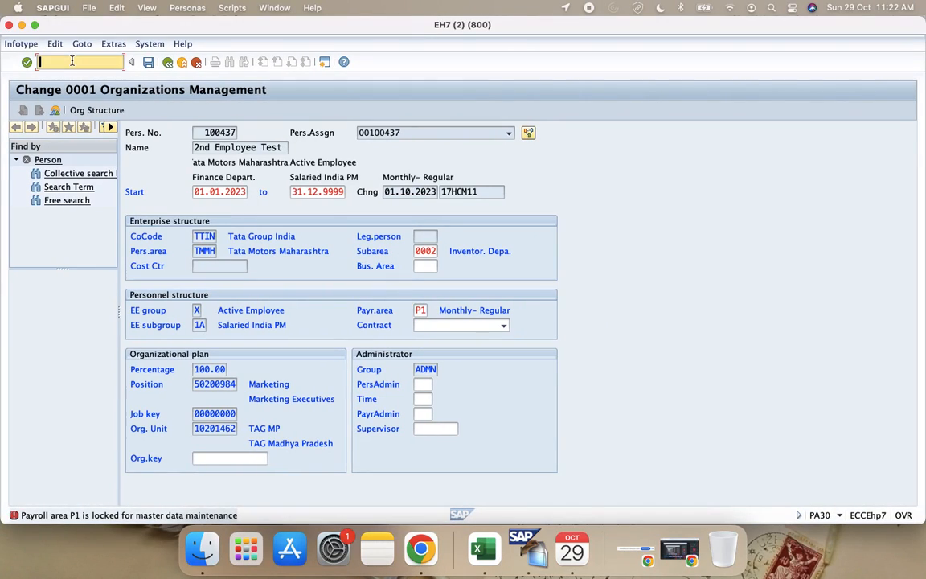
pyautogui.write('/o')
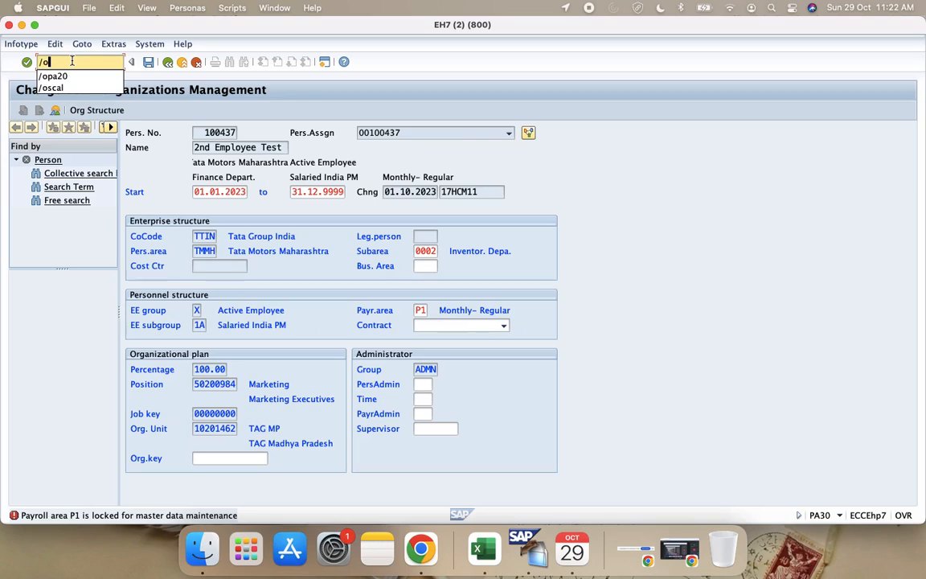
pyautogui.write('pa03')
pyautogui.press('Return')
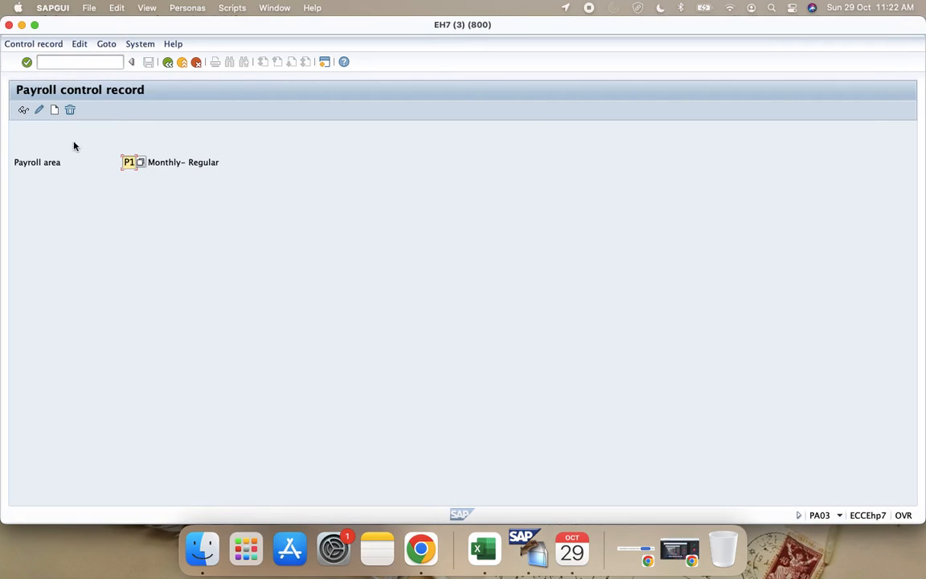
pyautogui.click(40, 110)
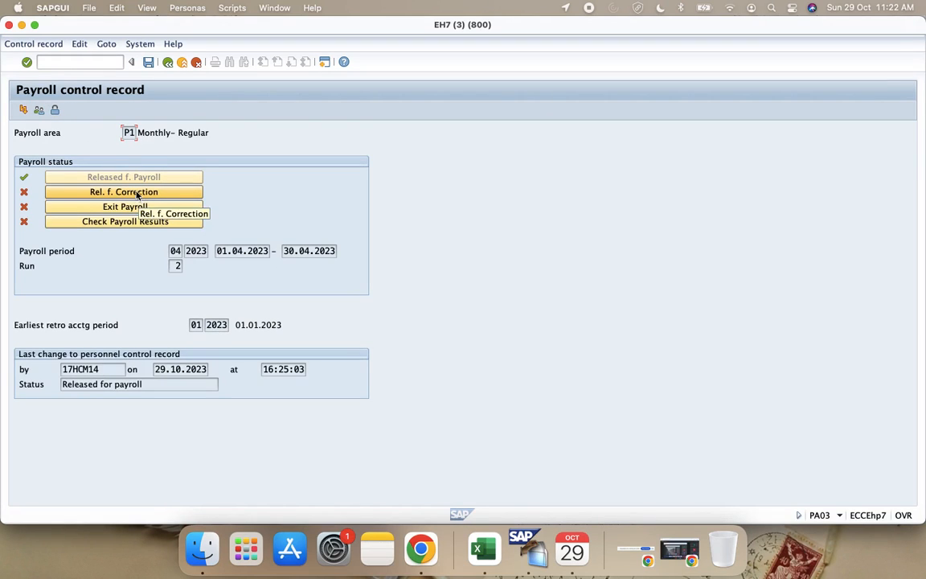
# Step: Return to the Configuration Guide workbook and complete the note in B117 as "Employees are release for Payroll"
pyautogui.hotkey('ctrl', 'Left')
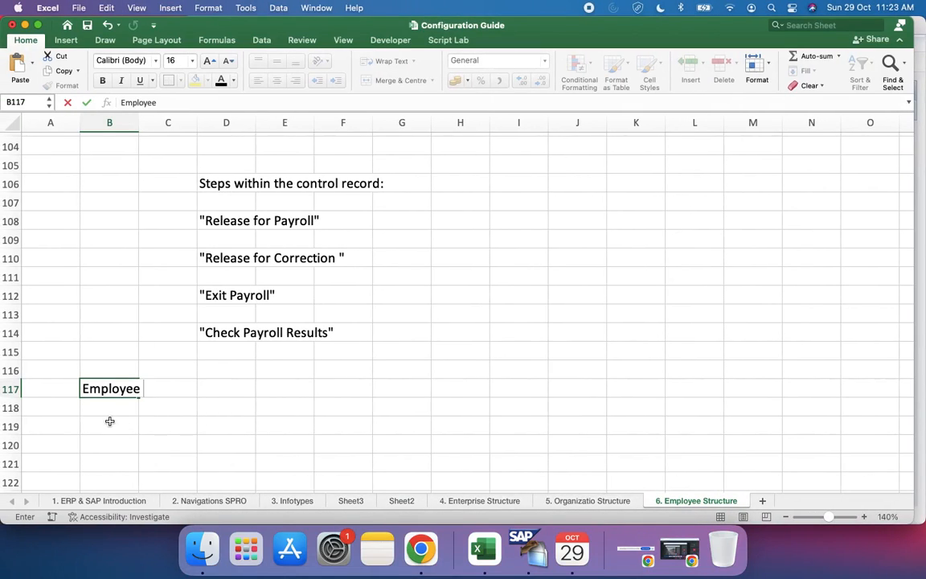
pyautogui.write('s are release ')
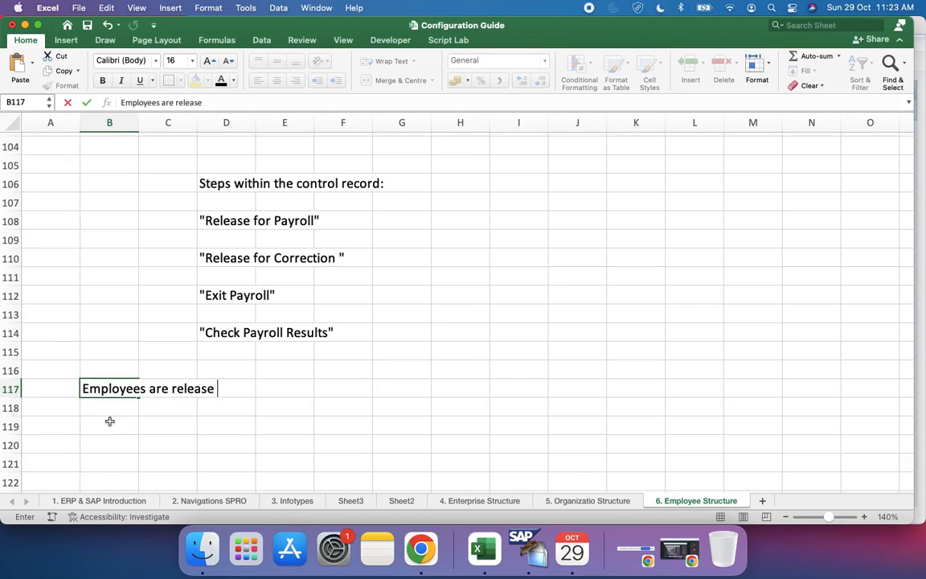
pyautogui.write('for Payroll')
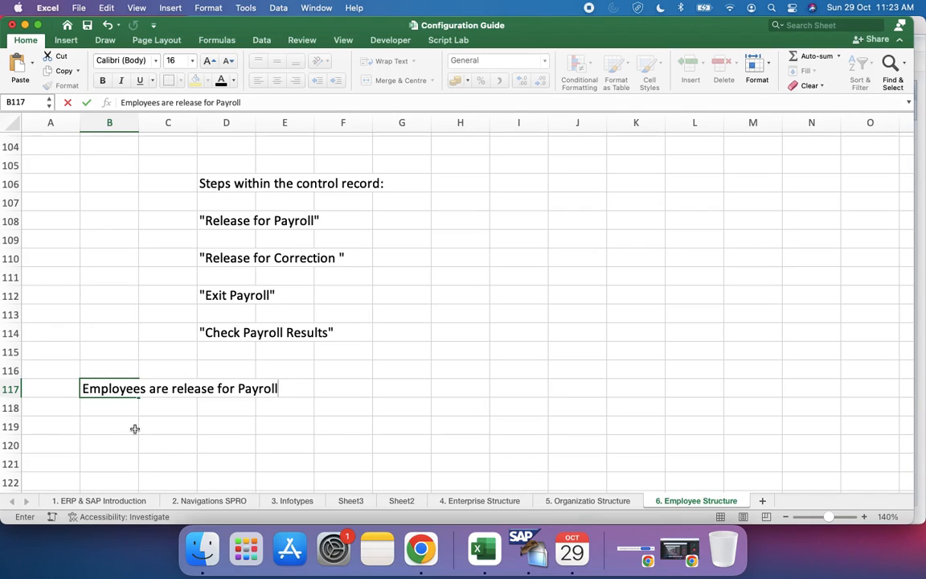
pyautogui.click(278, 390)
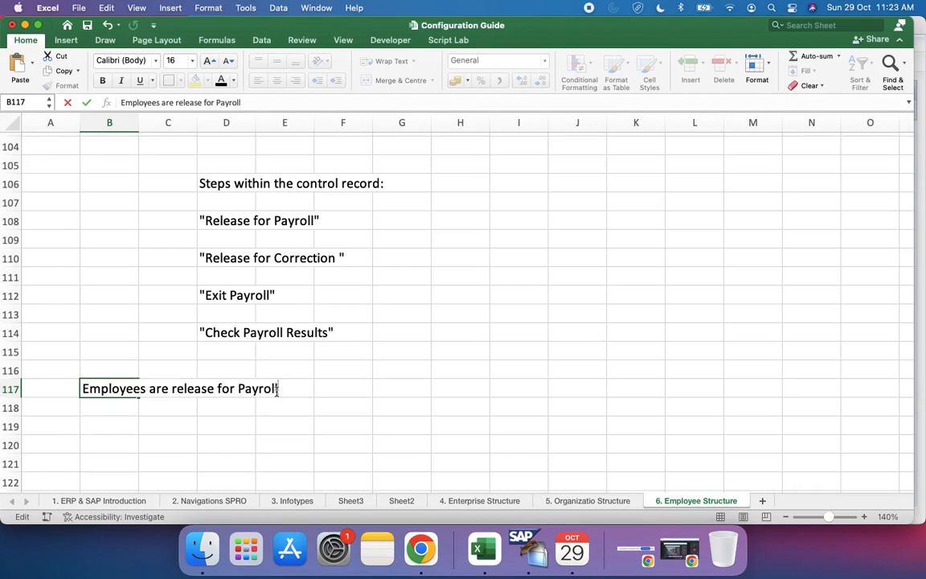
pyautogui.click(854, 8)
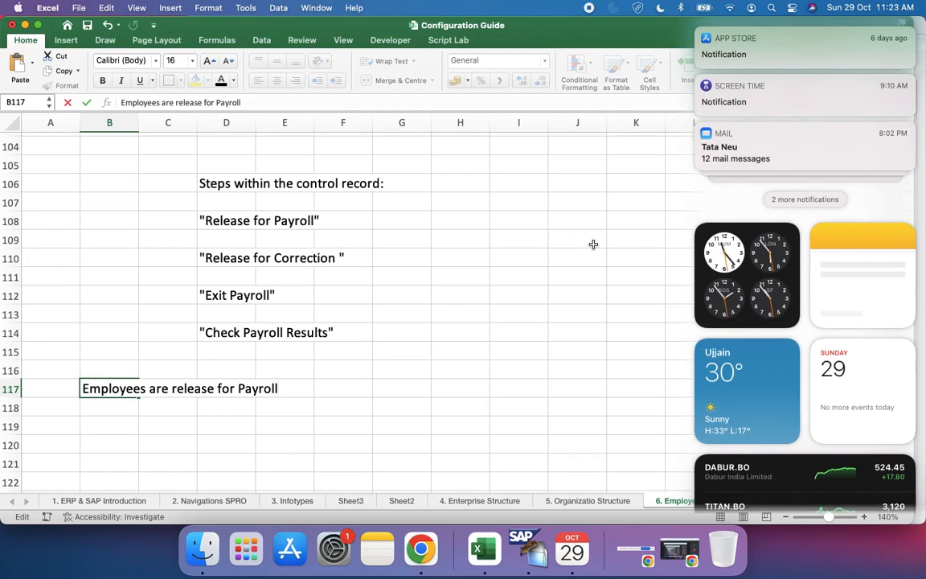
pyautogui.click(593, 244)
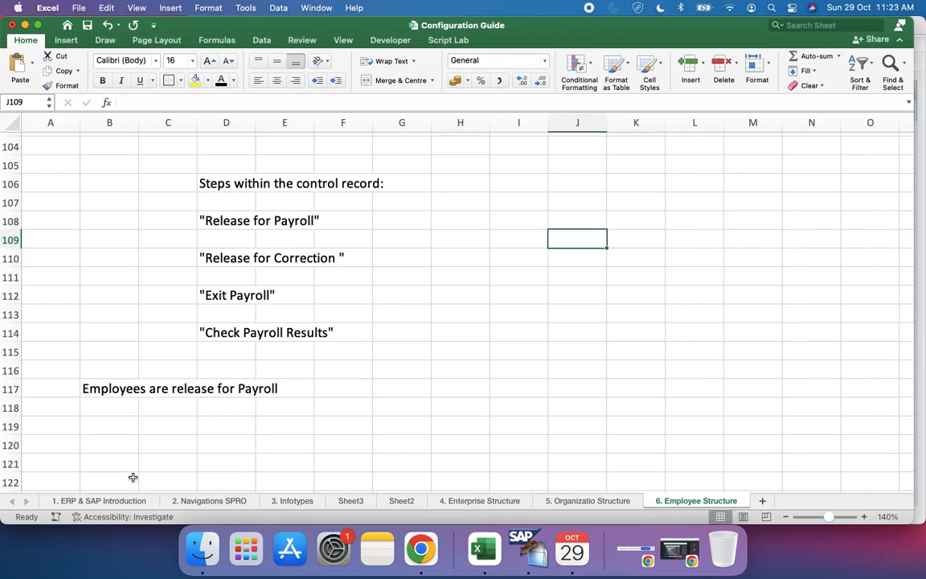
# Step: Add the note "In that case, I cannot change employees Payroll Related Data" in cell B118
pyautogui.click(121, 390)
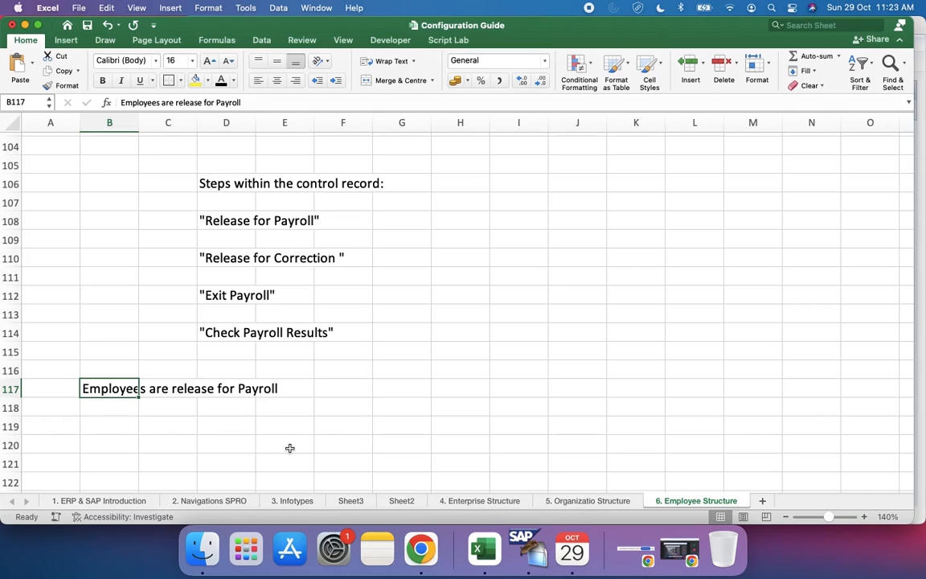
pyautogui.click(119, 411)
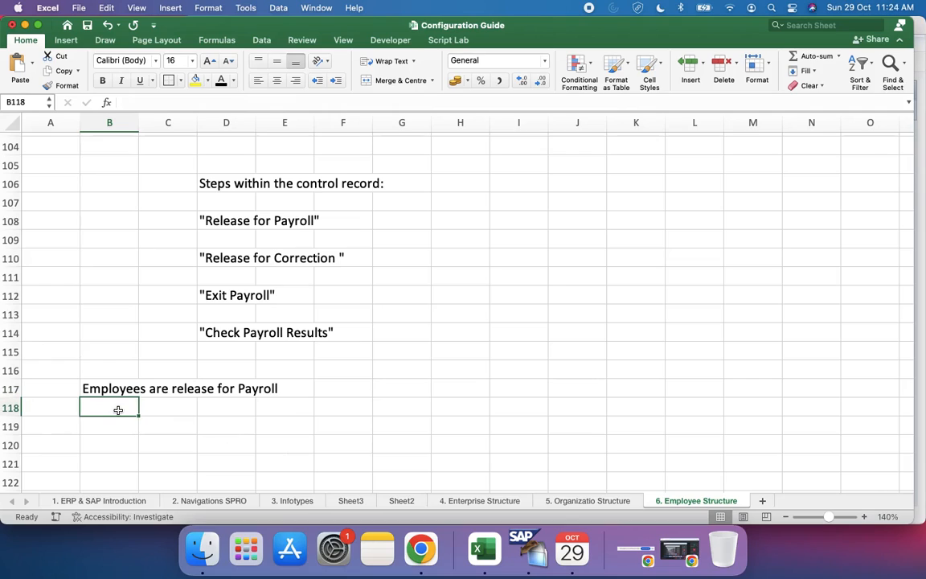
pyautogui.write('In that')
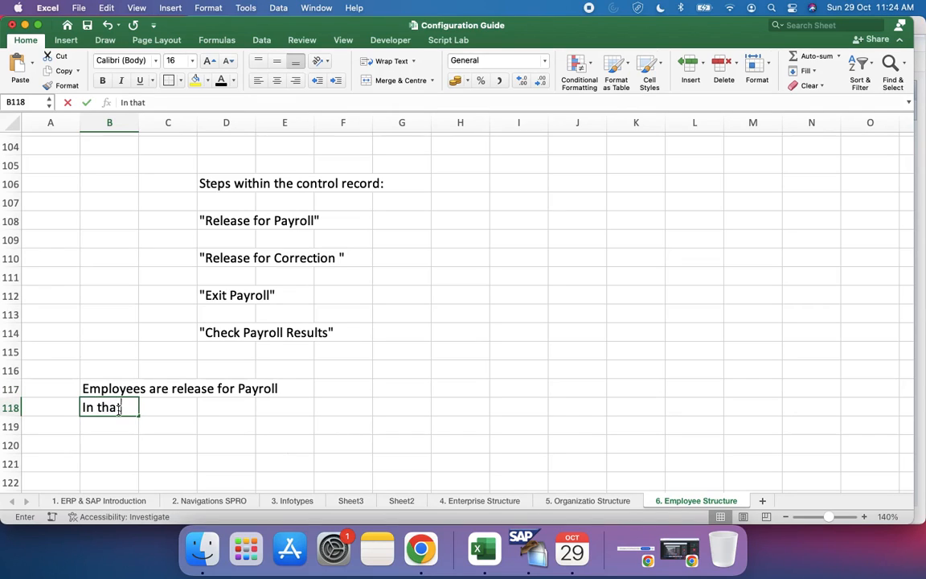
pyautogui.write(' case')
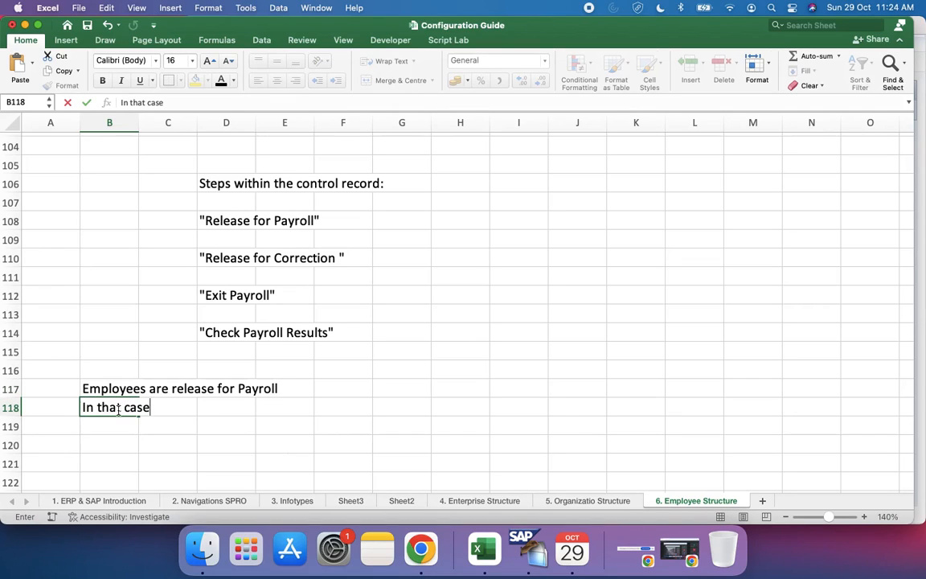
pyautogui.write(', I canno')
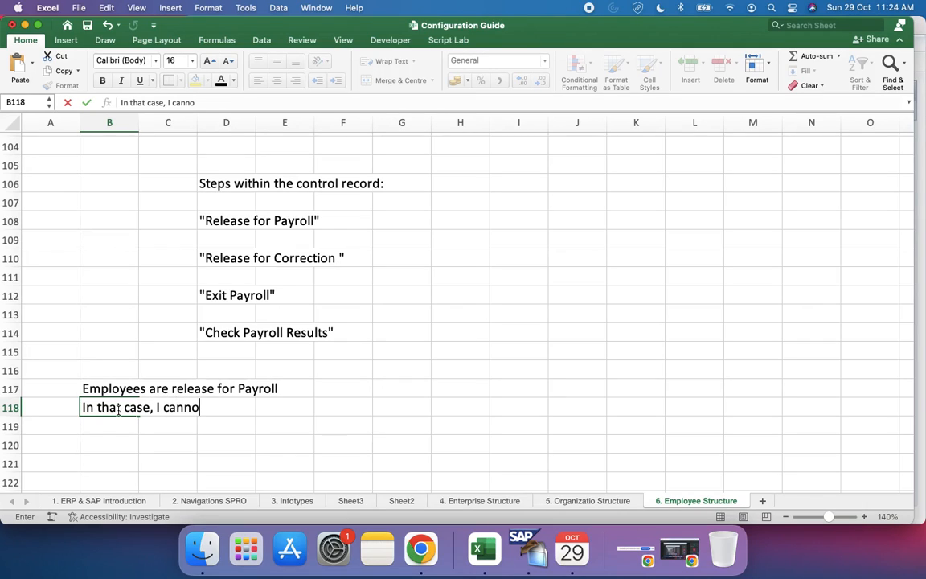
pyautogui.write('t change ')
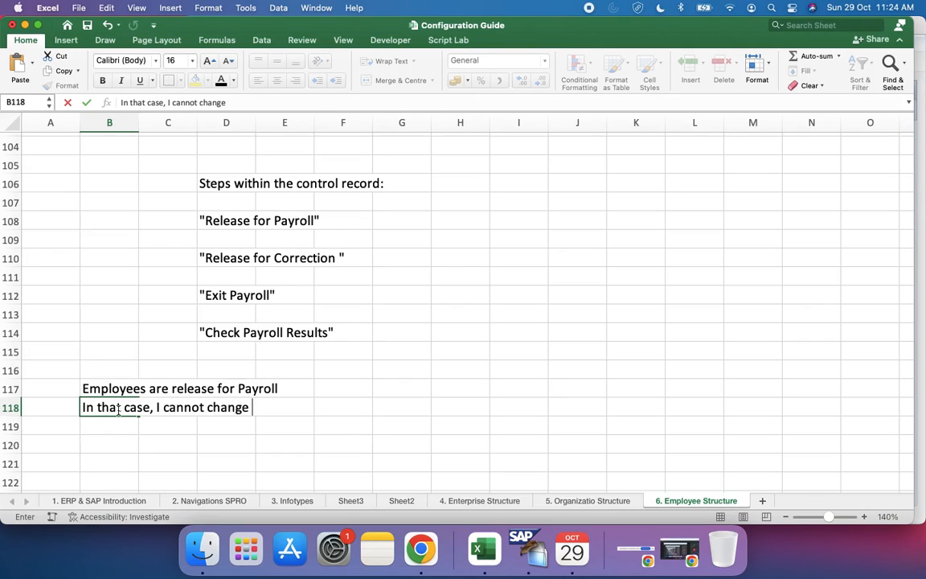
pyautogui.write('employees ')
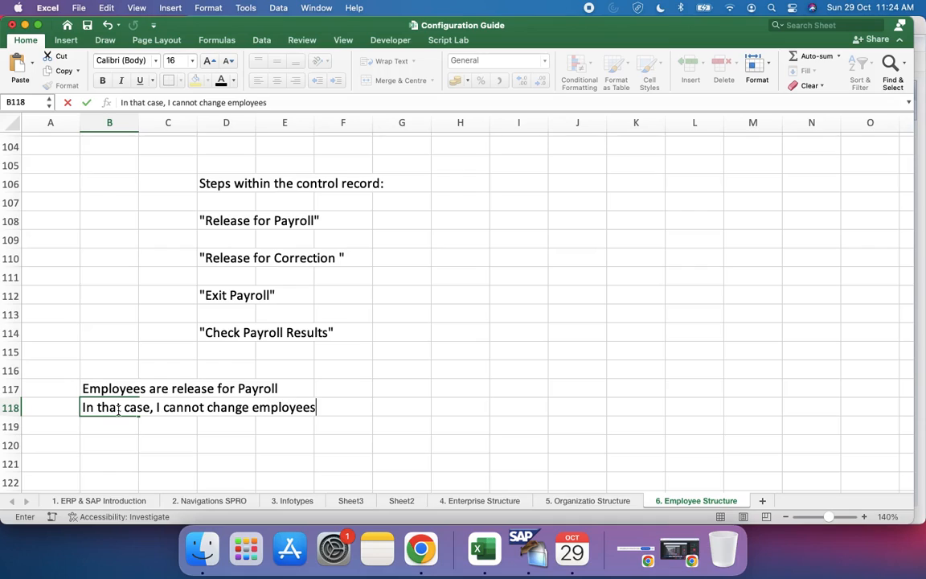
pyautogui.write('Payroll ')
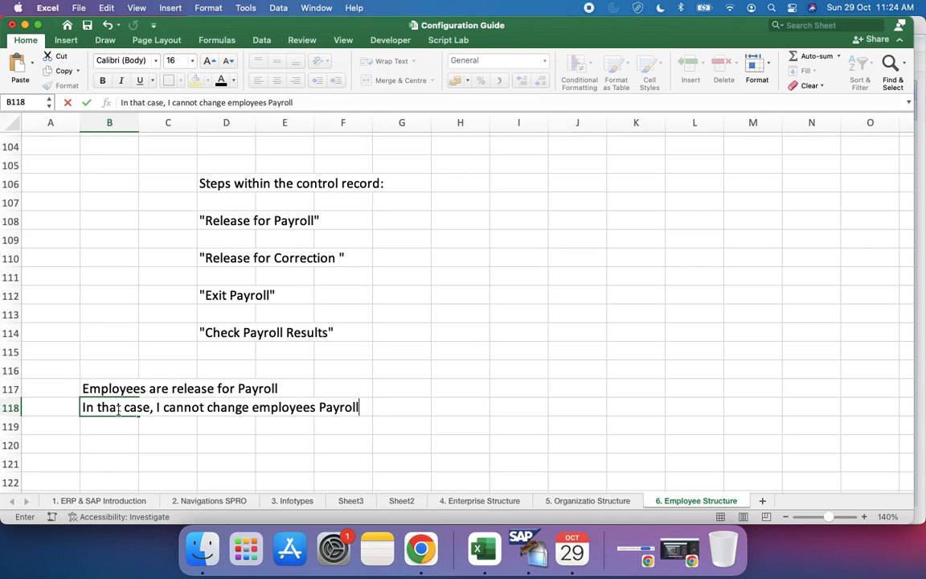
pyautogui.write('Related ')
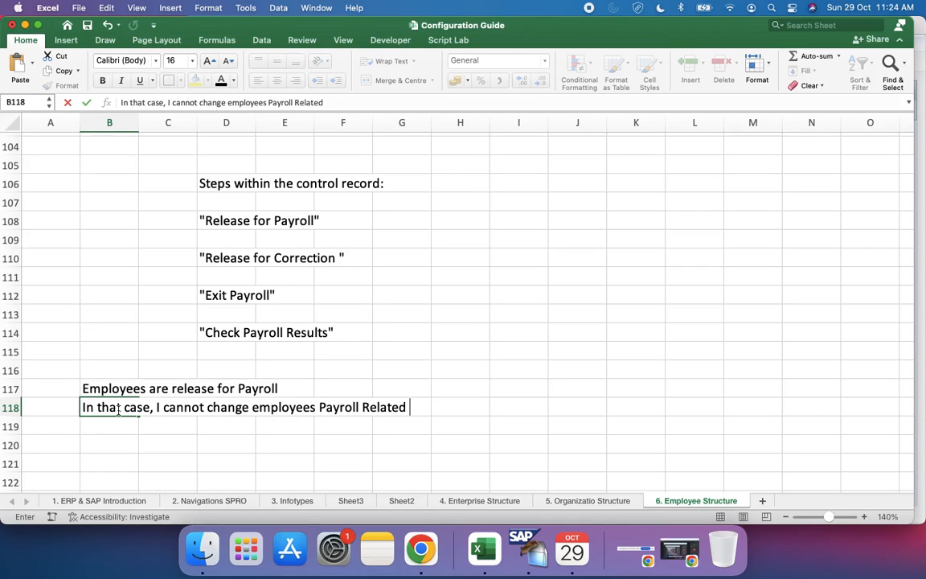
pyautogui.write('Data')
# Step: List "Department", "Basic Pay" and "Work Schedule" in cells F119 to F121 below the payroll note
pyautogui.click(333, 431)
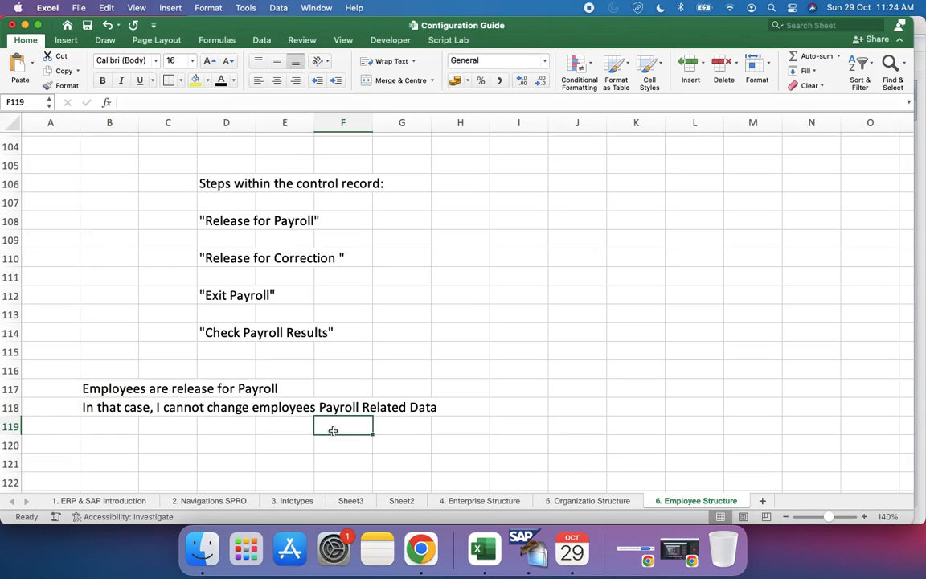
pyautogui.write('Dea')
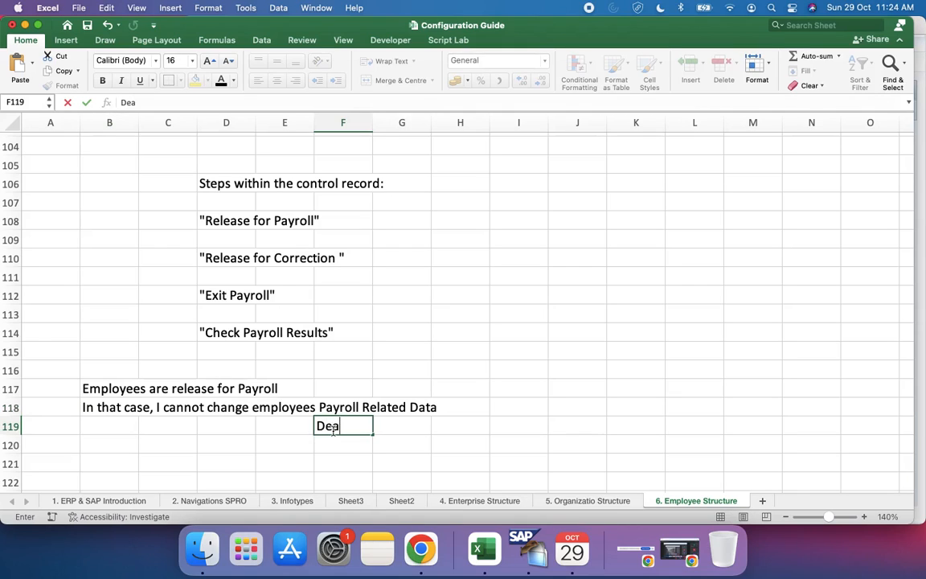
pyautogui.press('BackSpace')
pyautogui.write('partment')
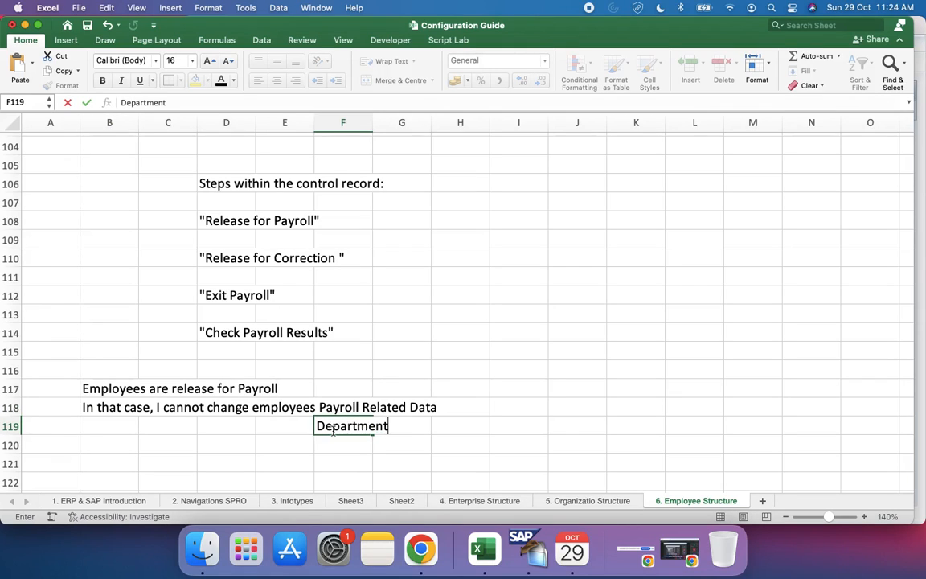
pyautogui.press('Return')
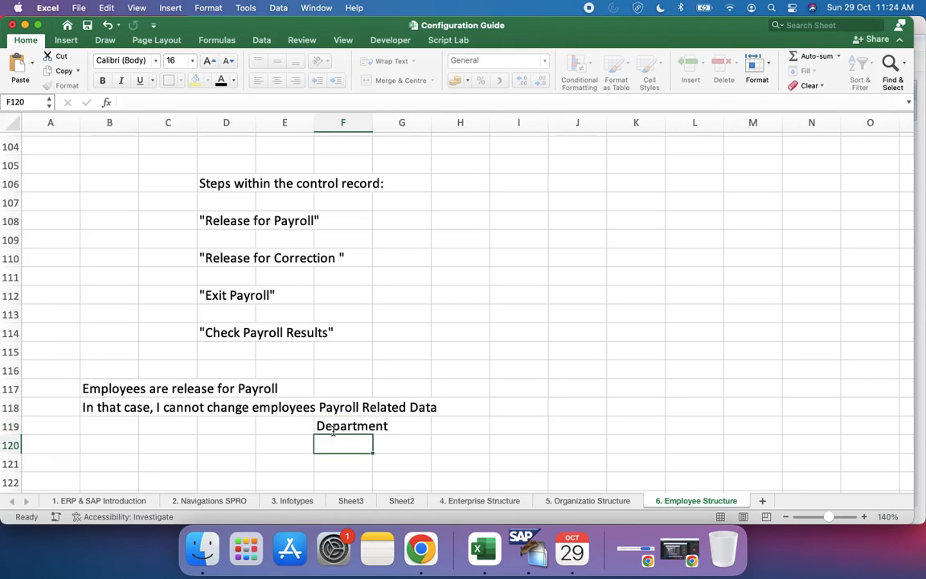
pyautogui.write('Basic')
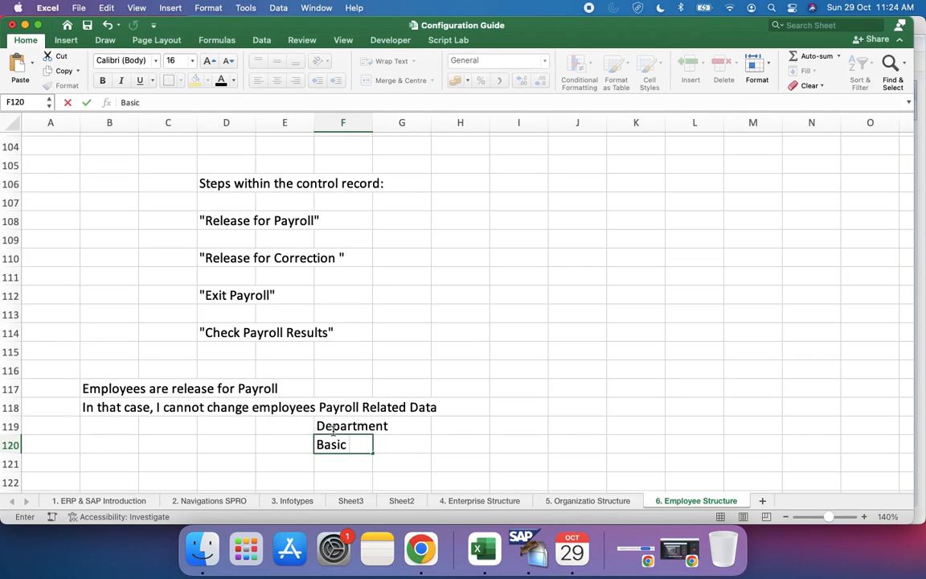
pyautogui.write(' Pay')
pyautogui.press('Return')
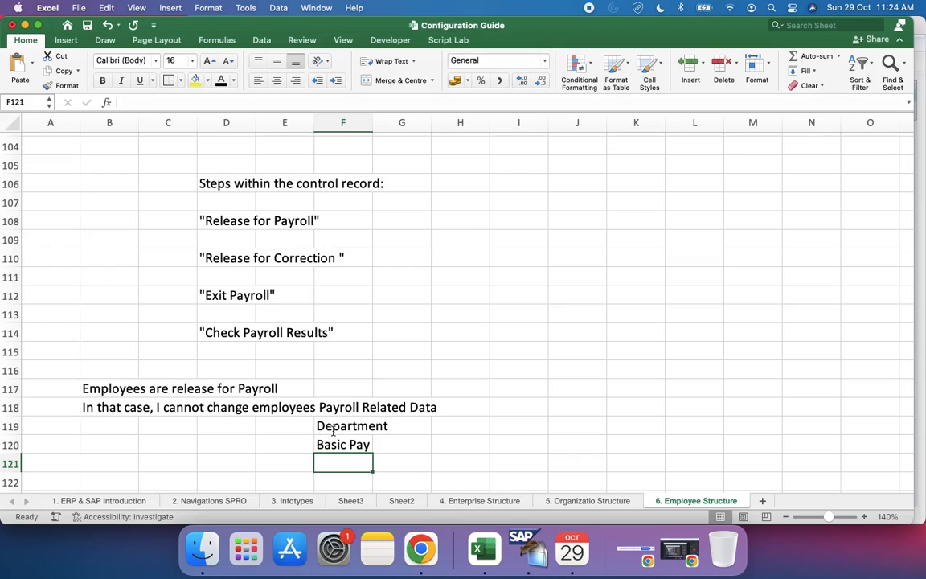
pyautogui.write('Work ')
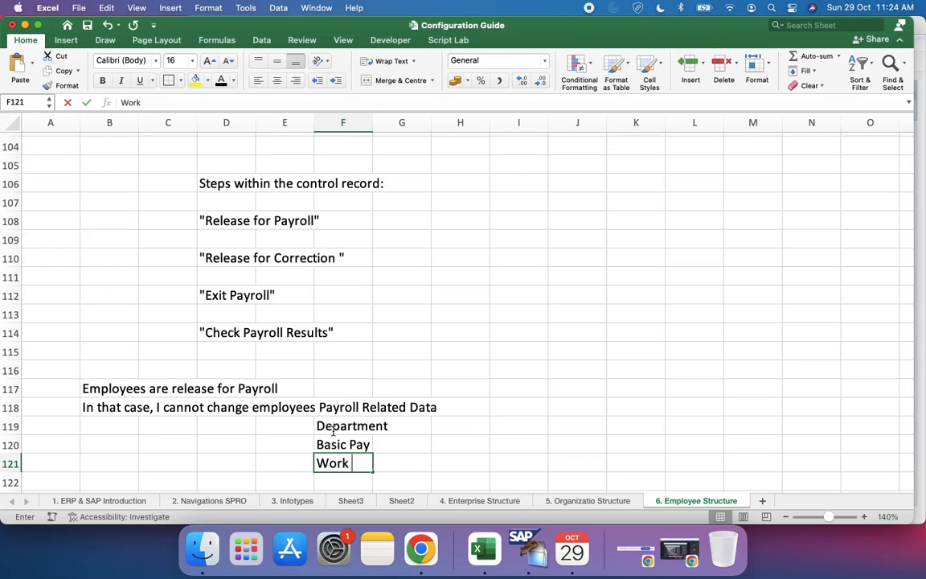
pyautogui.write('Schedule')
pyautogui.press('BackSpace')
pyautogui.write('le')
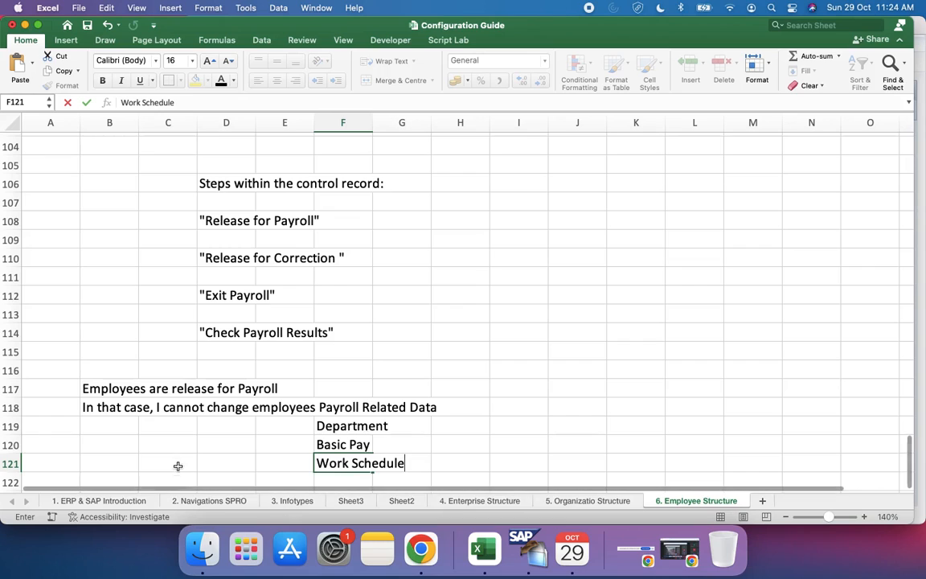
# Step: Switch to SAP, set the control record for payroll area P1 to Rel. f. Correction and save it
pyautogui.hotkey('ctrl', 'Right')
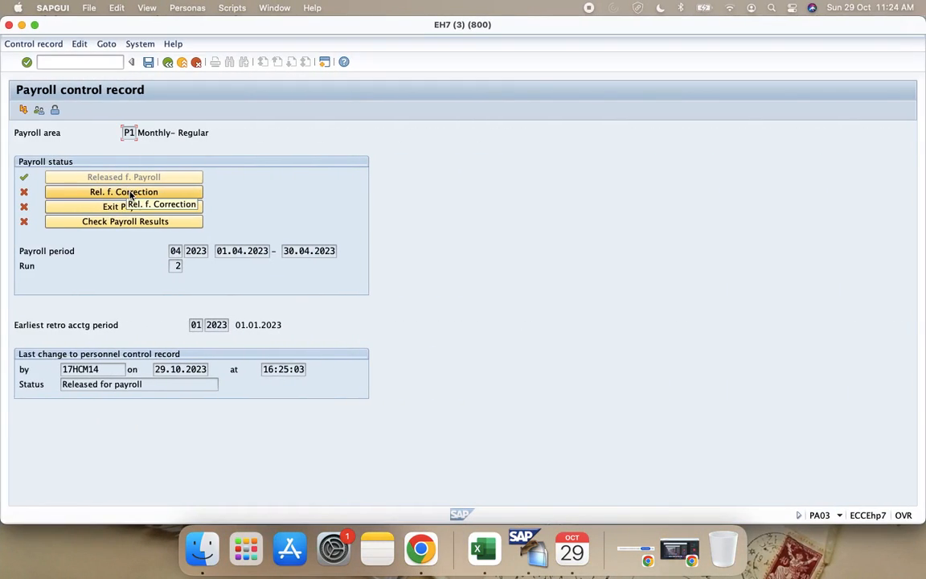
pyautogui.click(102, 194)
pyautogui.click(148, 62)
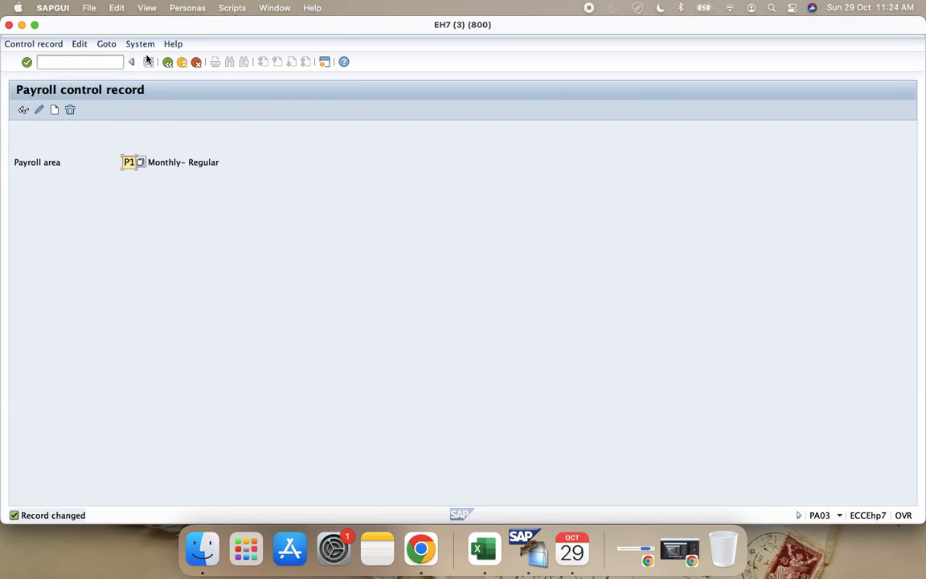
# Step: In the first SAP session, start Maintain HR Master Data with /npa30 and try to access infotype 1 for the test employee
pyautogui.press('super+Tab')
pyautogui.hotkey('ctrl', 'Up')
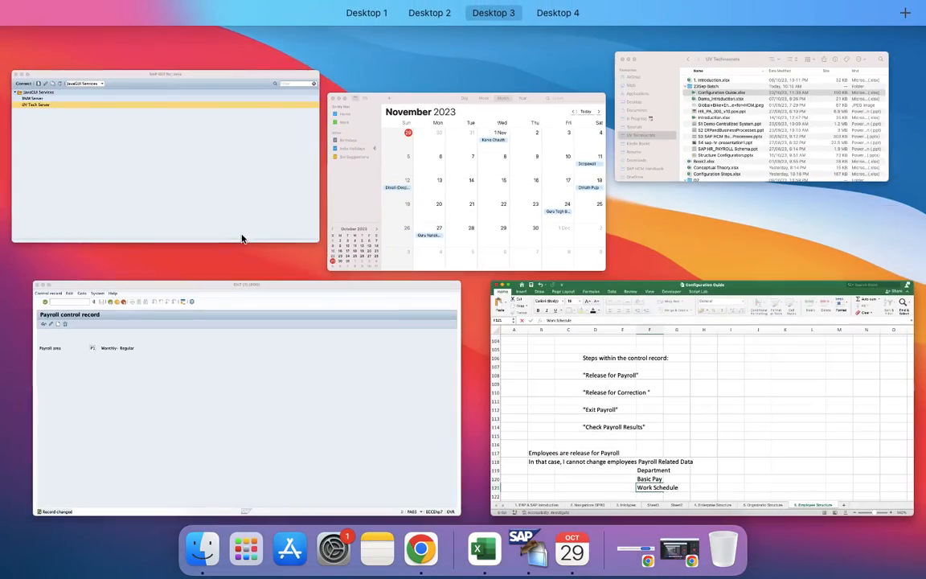
pyautogui.click(285, 388)
pyautogui.hotkey('ctrl', 'Left')
pyautogui.hotkey('ctrl', 'Left')
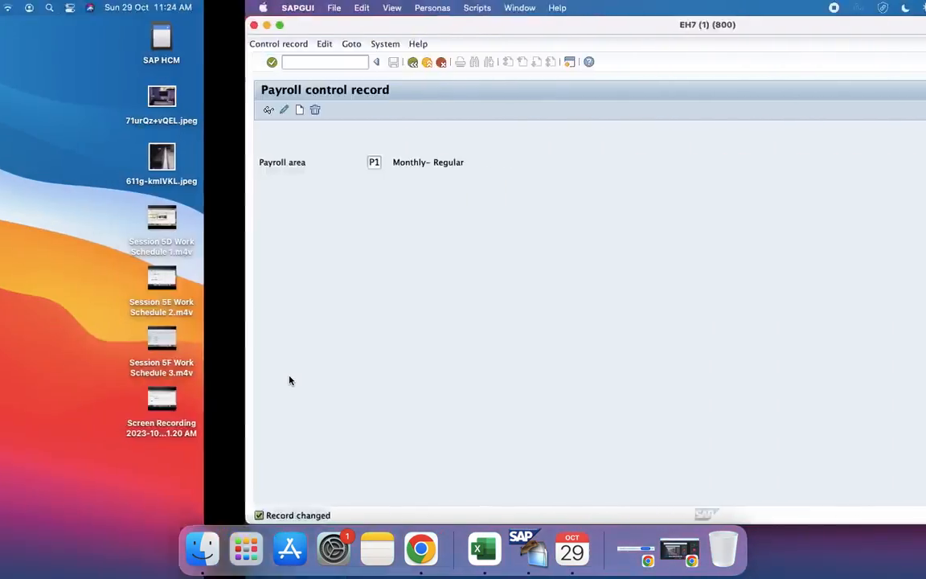
pyautogui.hotkey('ctrl', 'Right')
pyautogui.hotkey('ctrl', 'Right')
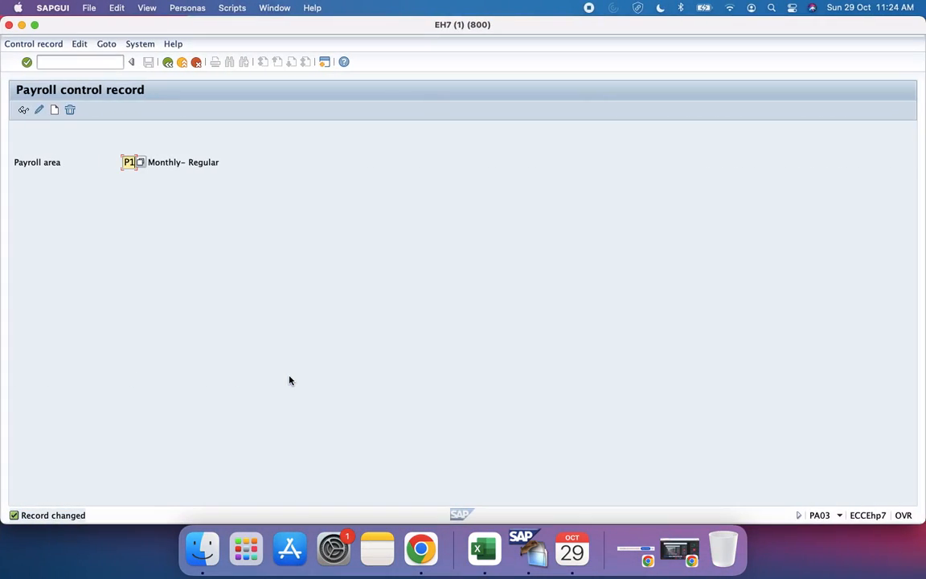
pyautogui.click(78, 60)
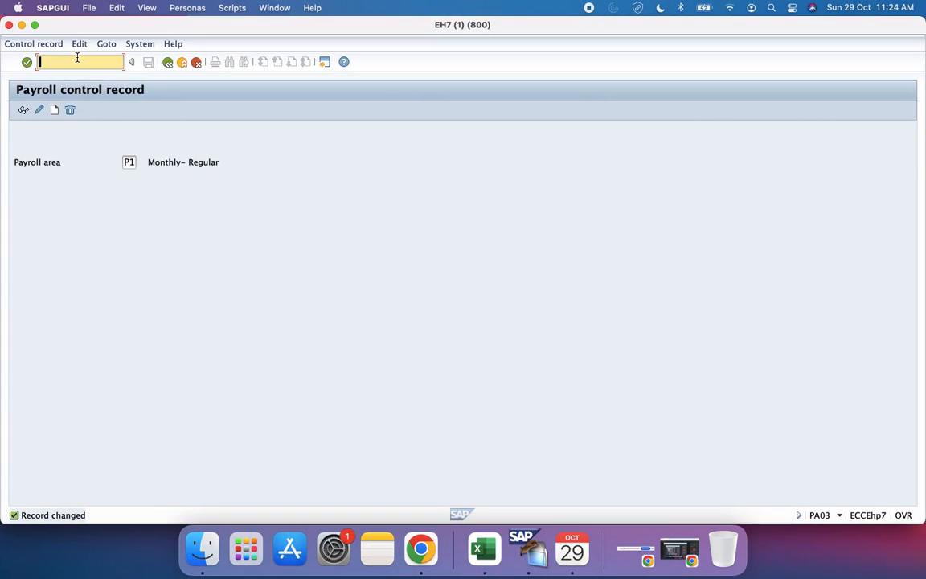
pyautogui.write('/npa30')
pyautogui.press('Return')
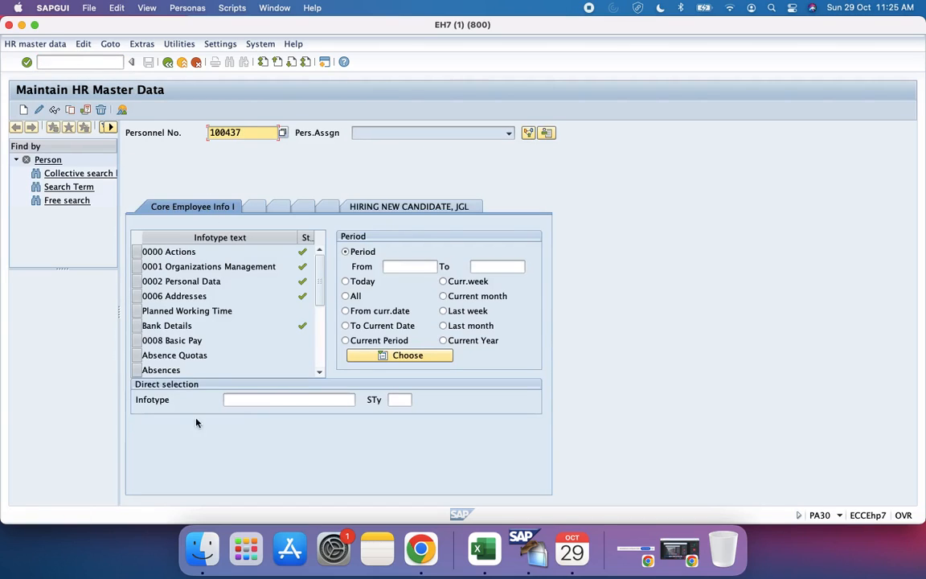
pyautogui.click(259, 406)
pyautogui.write('1')
pyautogui.press('Return')
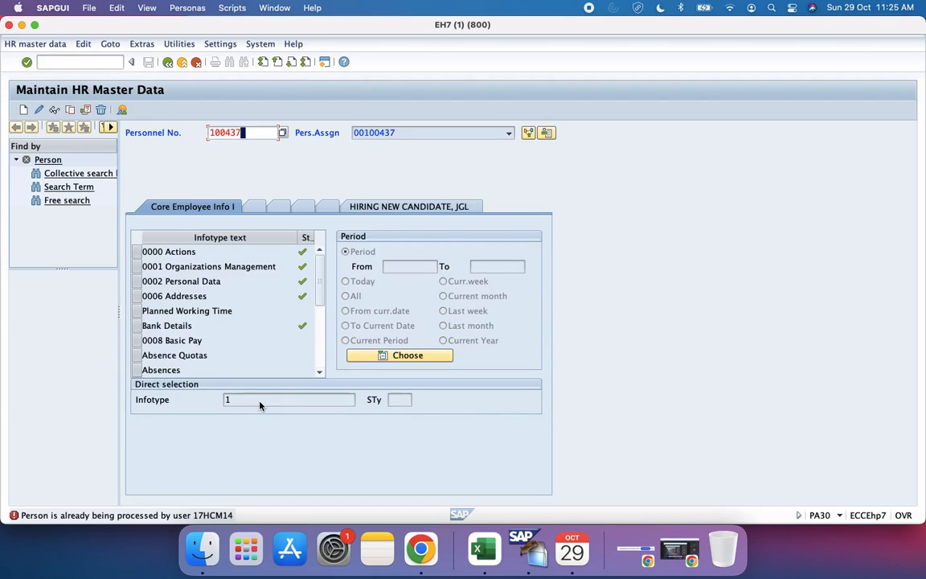
# Step: Return to the session with infotype 0001 in change mode and save the employee's record with personnel subarea 0002
pyautogui.hotkey('ctrl', 'Up')
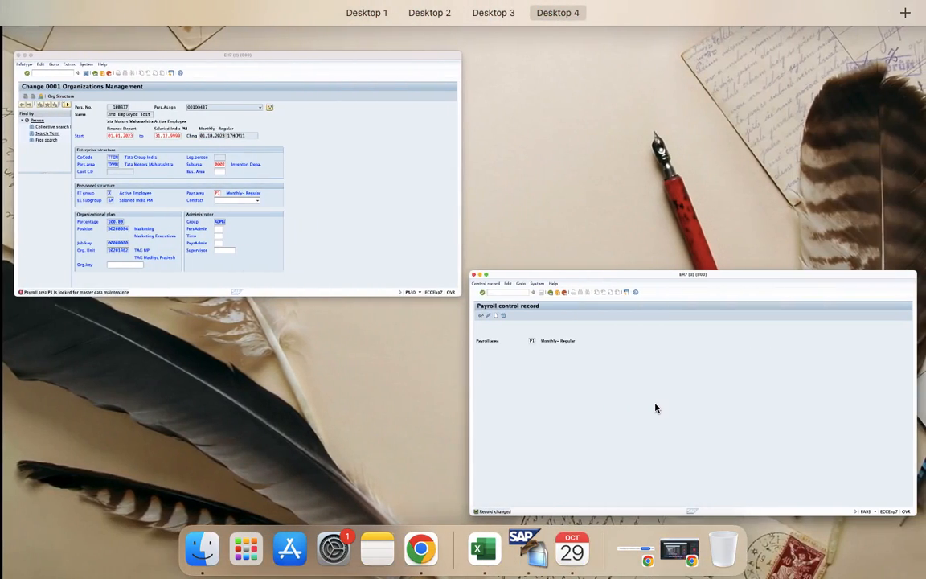
pyautogui.click(244, 252)
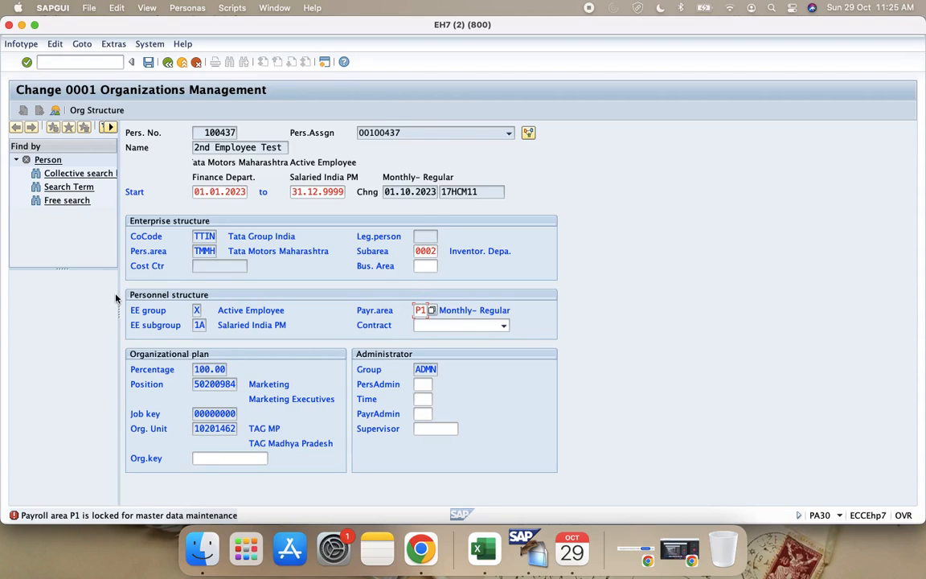
pyautogui.press('Return')
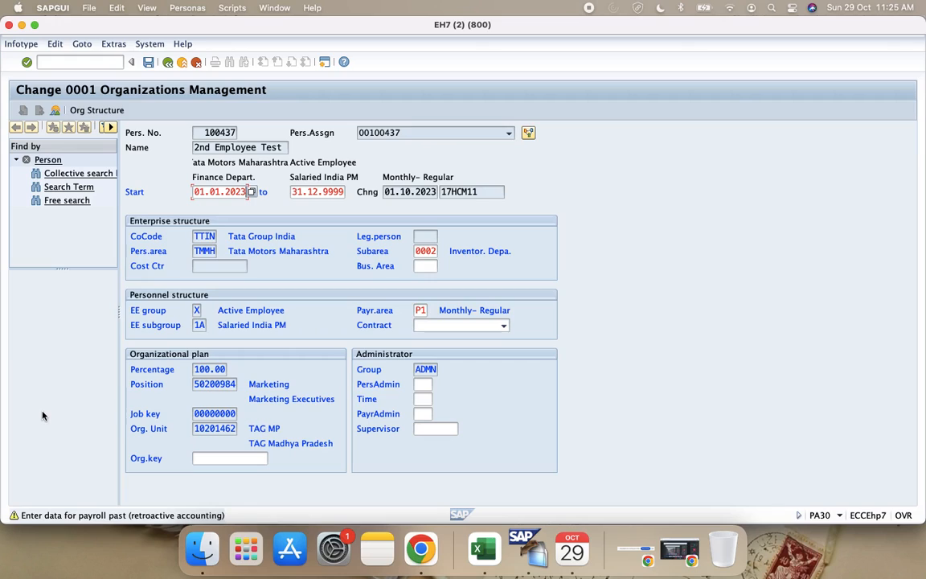
pyautogui.press('Return')
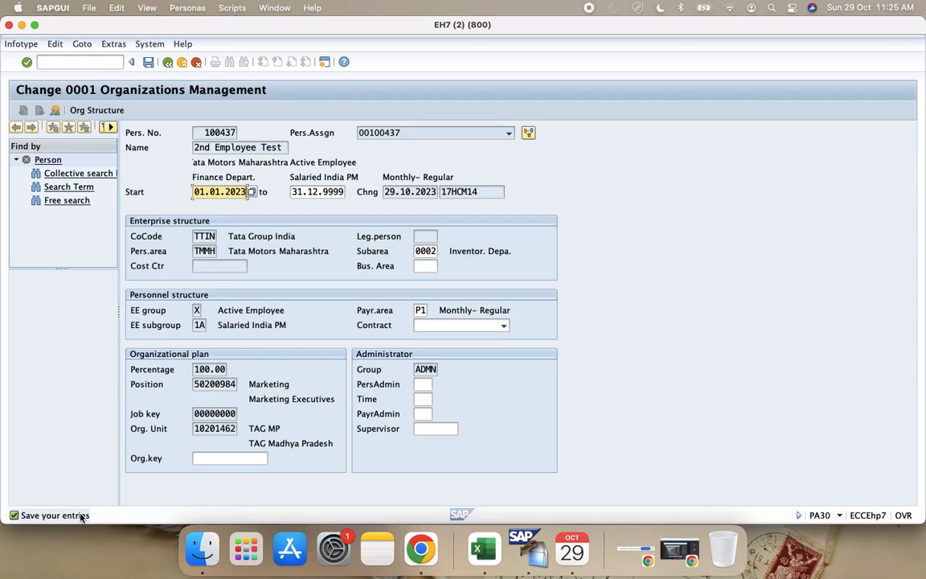
pyautogui.click(147, 62)
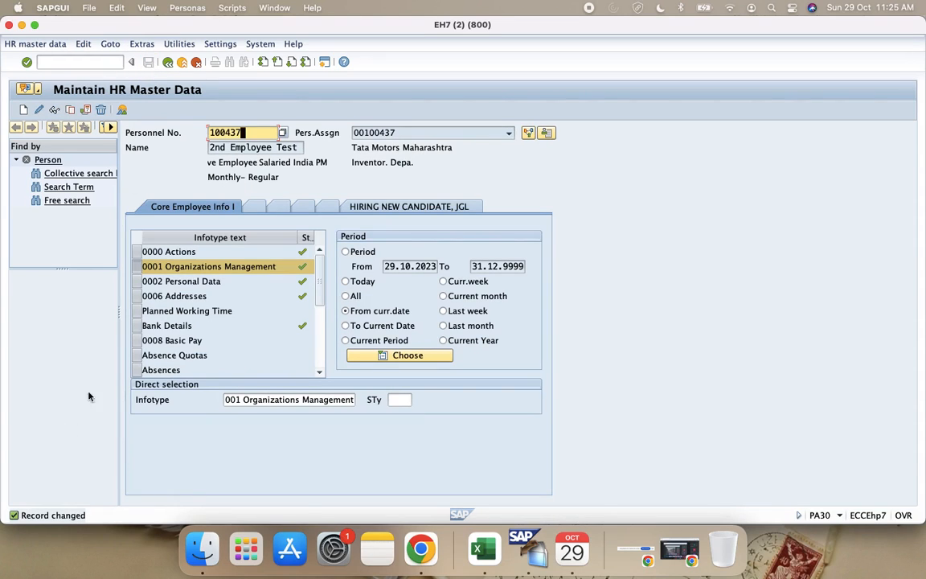
# Step: Review the employee's infotype 0001 record list in the overview, also with the period selection set to All
pyautogui.click(123, 109)
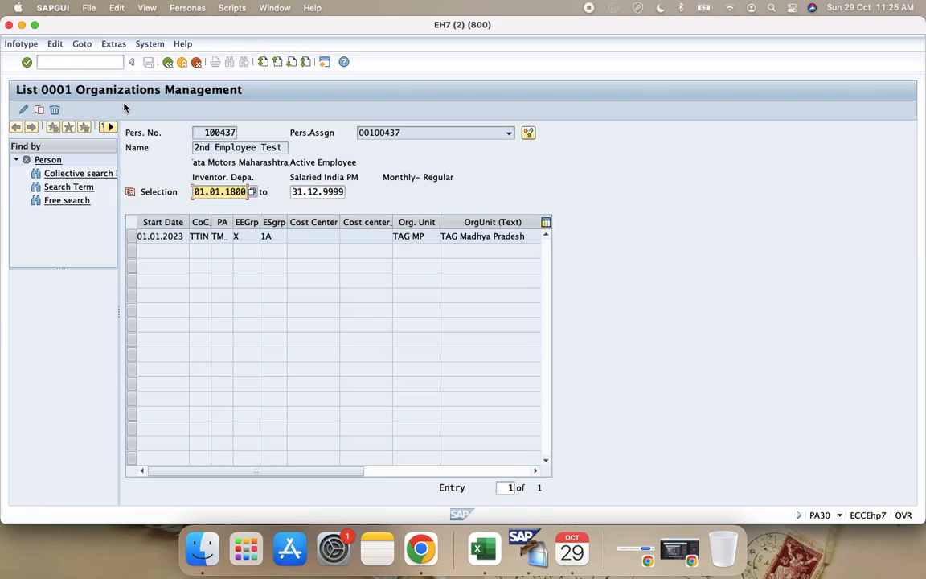
pyautogui.click(168, 236)
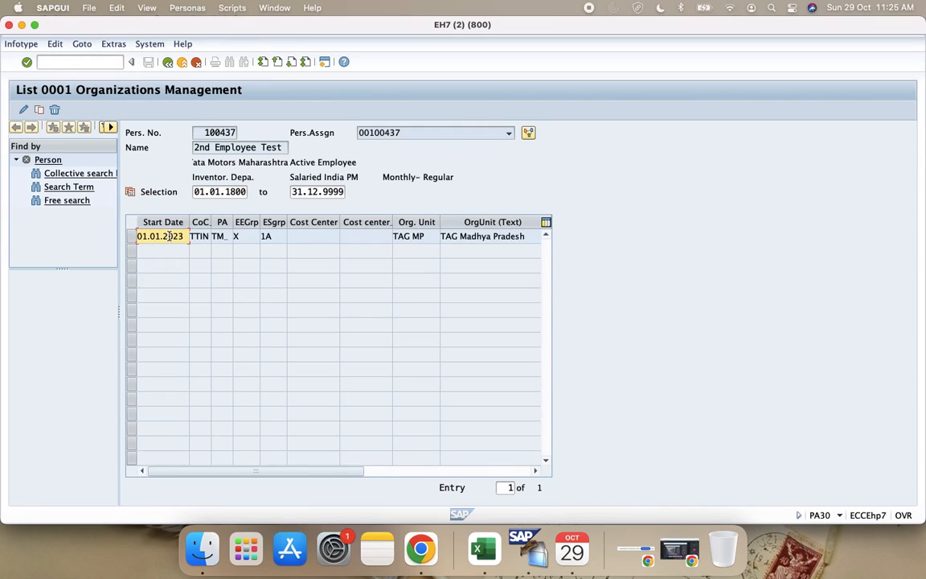
pyautogui.click(167, 62)
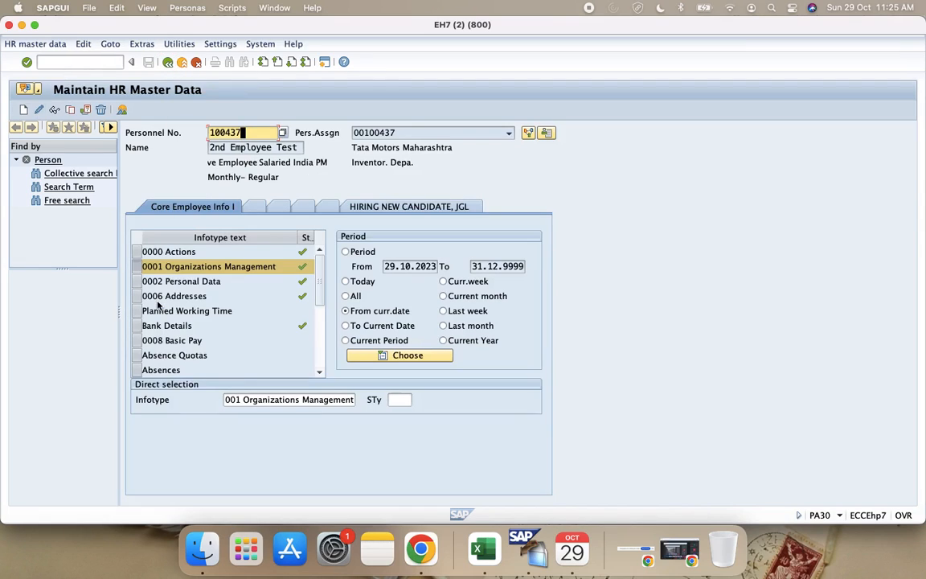
pyautogui.click(348, 296)
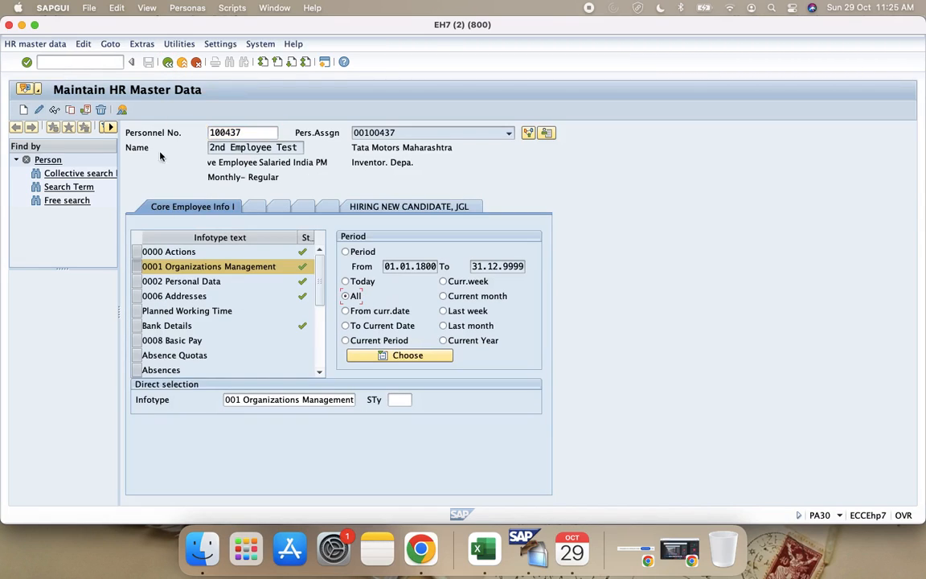
pyautogui.click(121, 109)
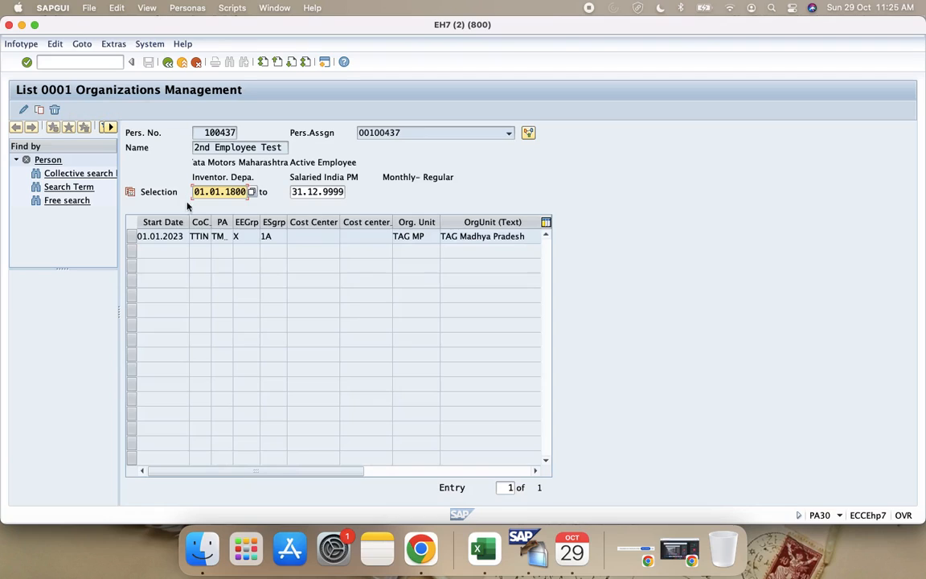
# Step: Select the infotype 0001 record starting 01.01.2023 in the list, then return to SAP Easy Access
pyautogui.click(170, 237)
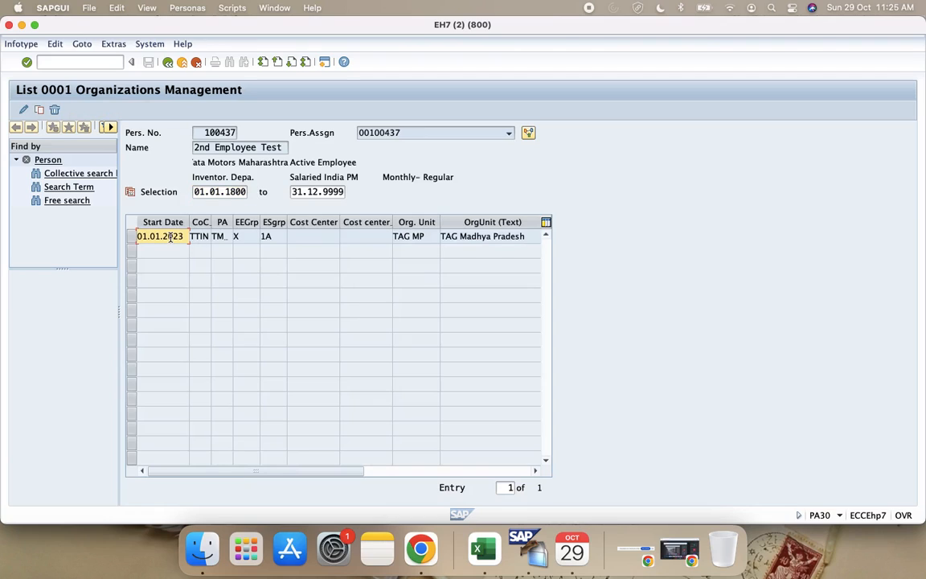
pyautogui.click(131, 237)
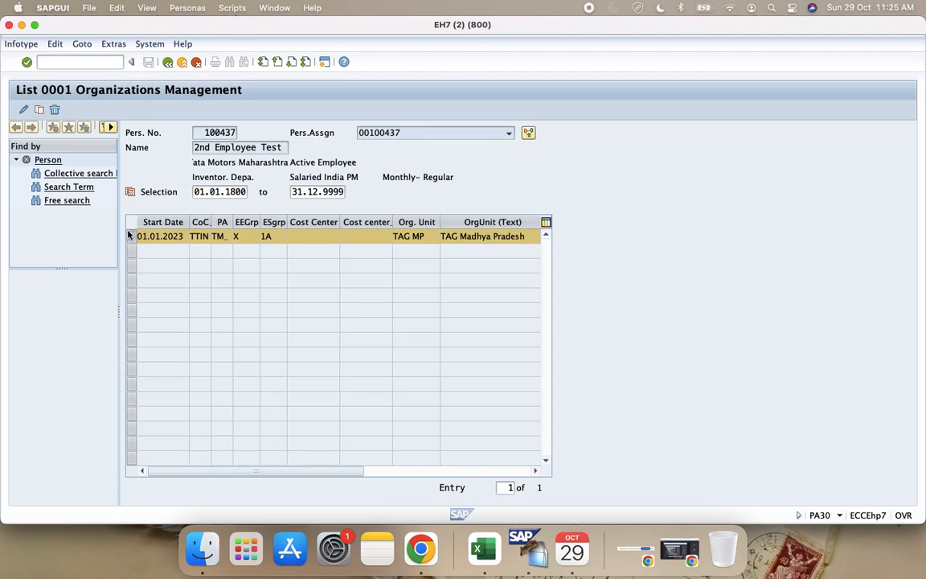
pyautogui.click(169, 61)
pyautogui.click(168, 62)
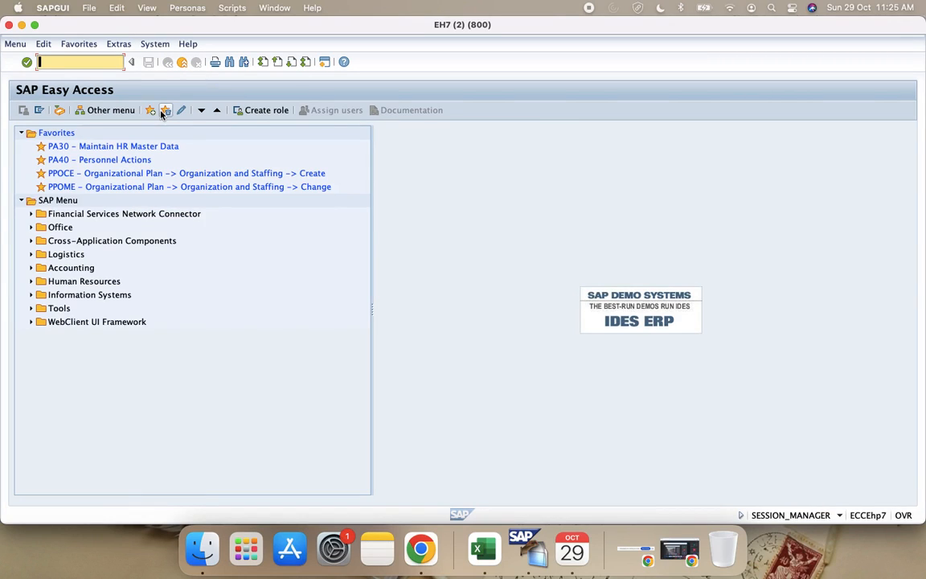
# Step: Start PA30, display infotype 1 for the test employee and check the personnel subarea
pyautogui.write('pa30')
pyautogui.press('Return')
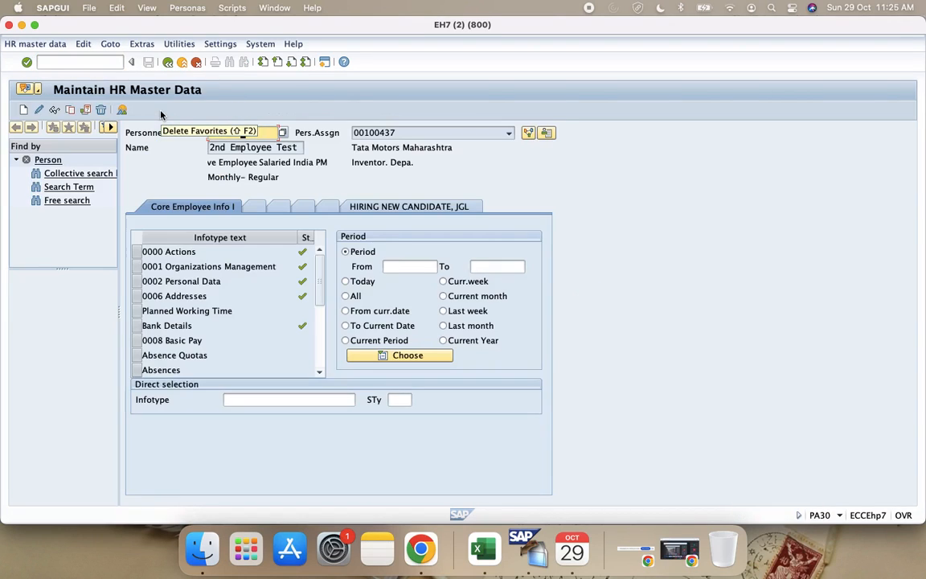
pyautogui.click(282, 398)
pyautogui.write('1')
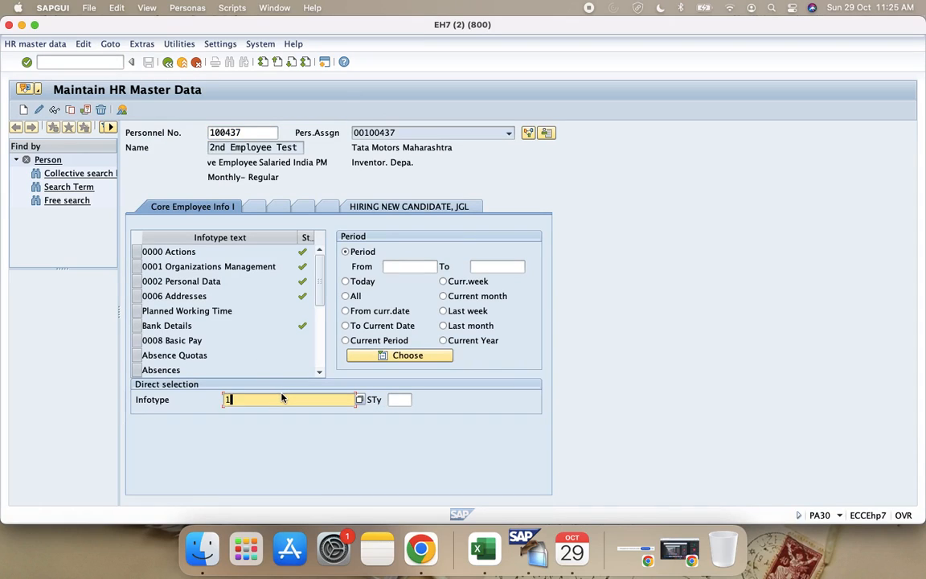
pyautogui.press('Return')
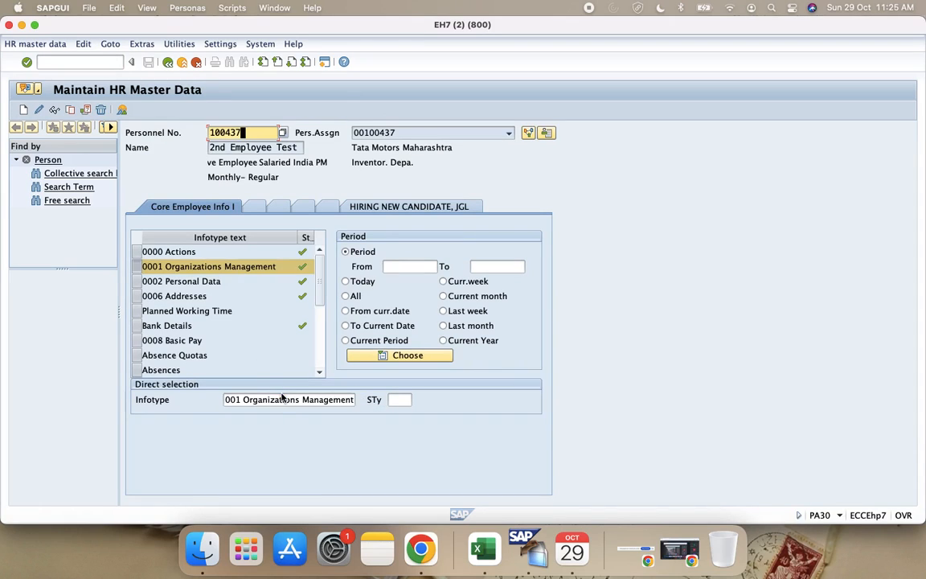
pyautogui.click(53, 110)
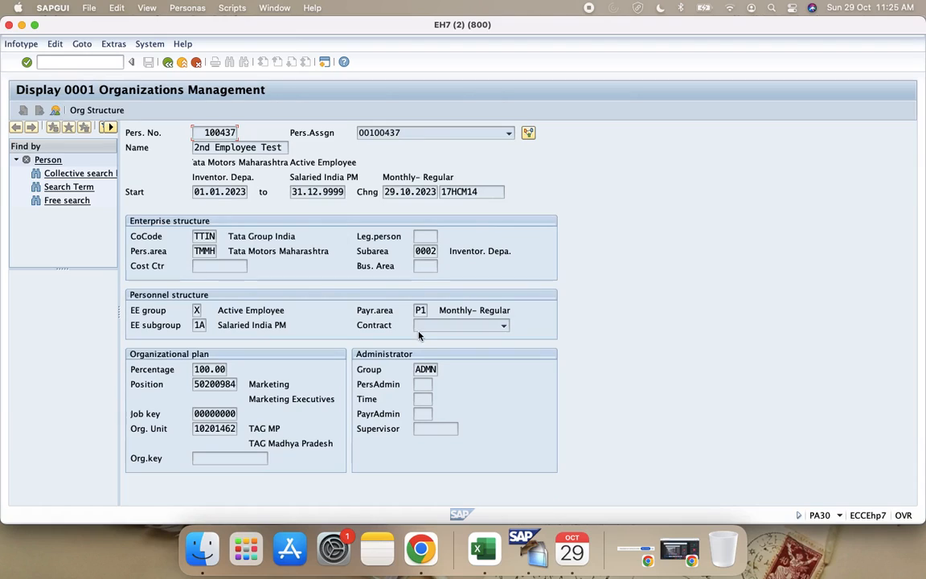
pyautogui.click(427, 254)
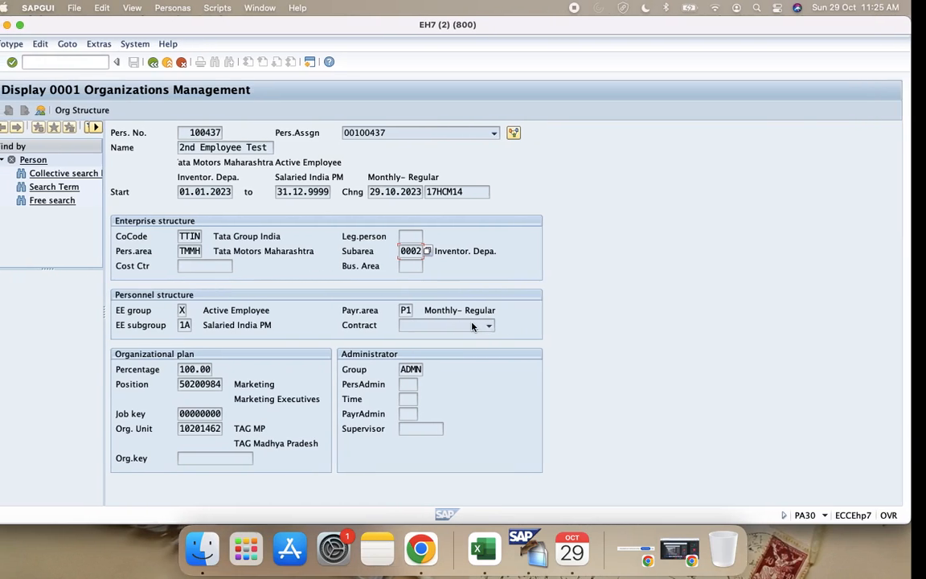
# Step: Switch to the payroll control record session, display the control record for payroll area P1 and return to its initial screen
pyautogui.hotkey('ctrl', 'Left')
pyautogui.hotkey('ctrl', 'Right')
pyautogui.hotkey('ctrl', 'Up')
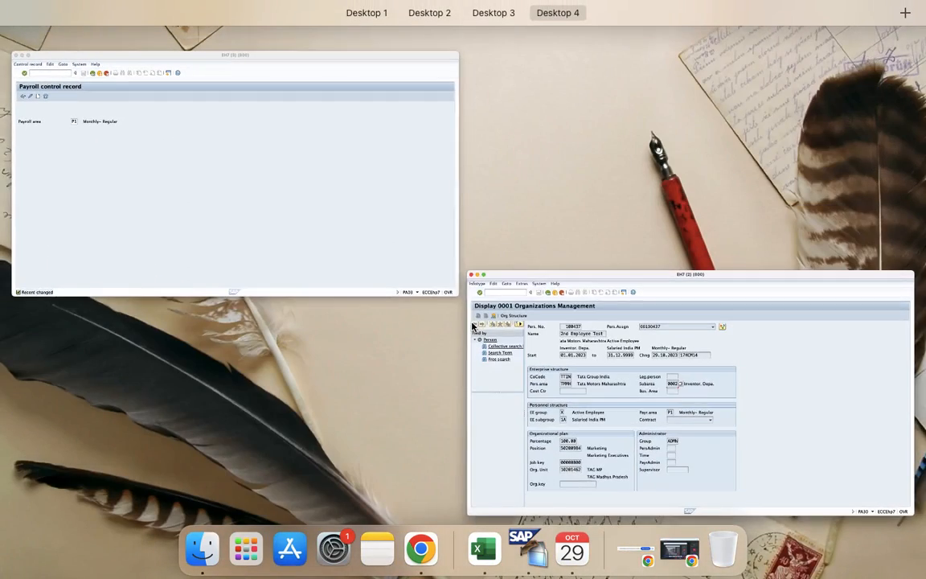
pyautogui.click(329, 190)
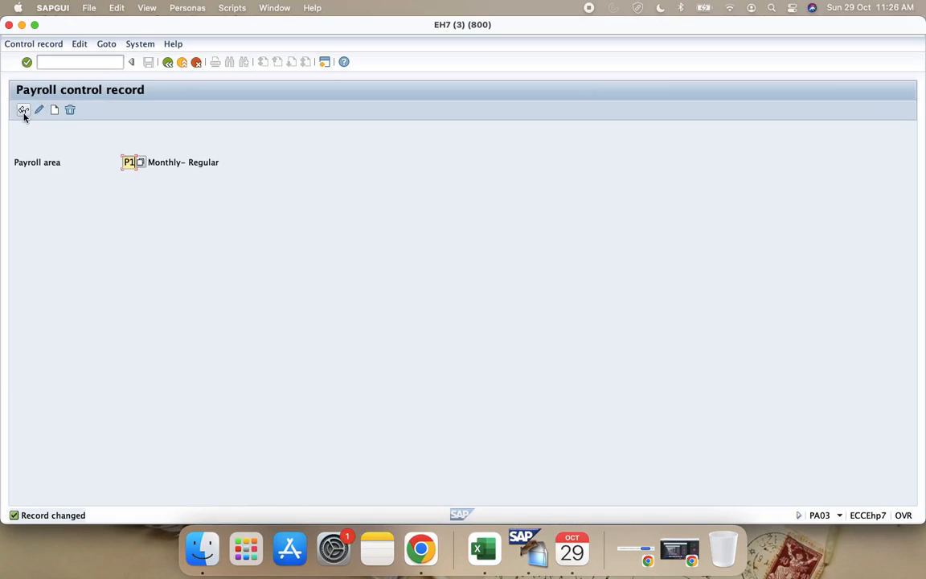
pyautogui.click(23, 110)
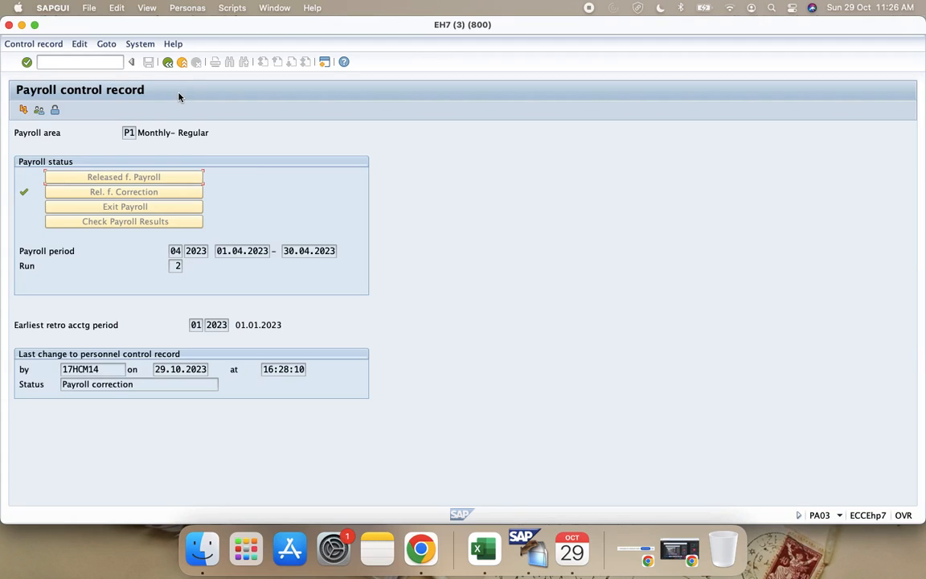
pyautogui.click(168, 63)
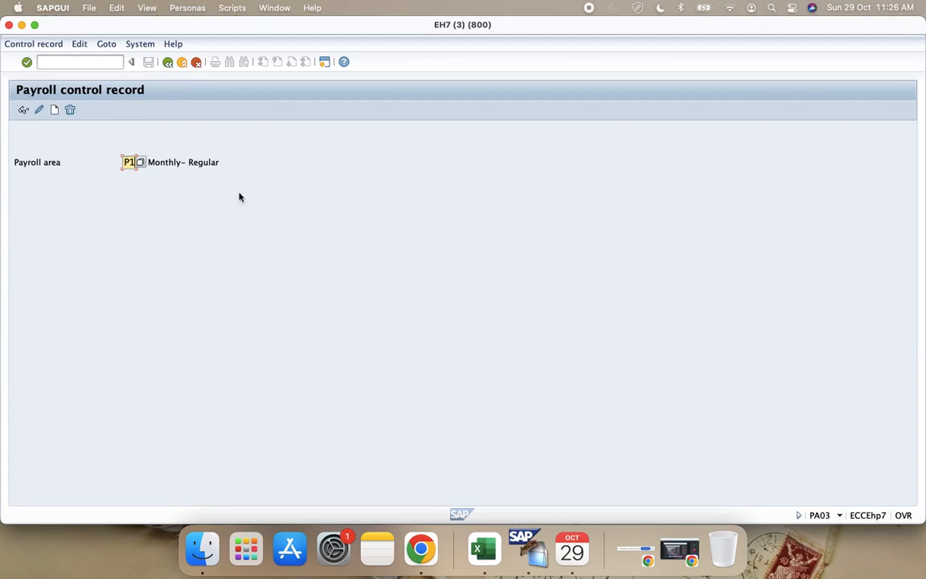
# Step: Switch to the Configuration Guide workbook in Excel and fill the Payroll Control Record (TCODE: PA03) heading, B99:E99, with yellow
pyautogui.click(481, 550)
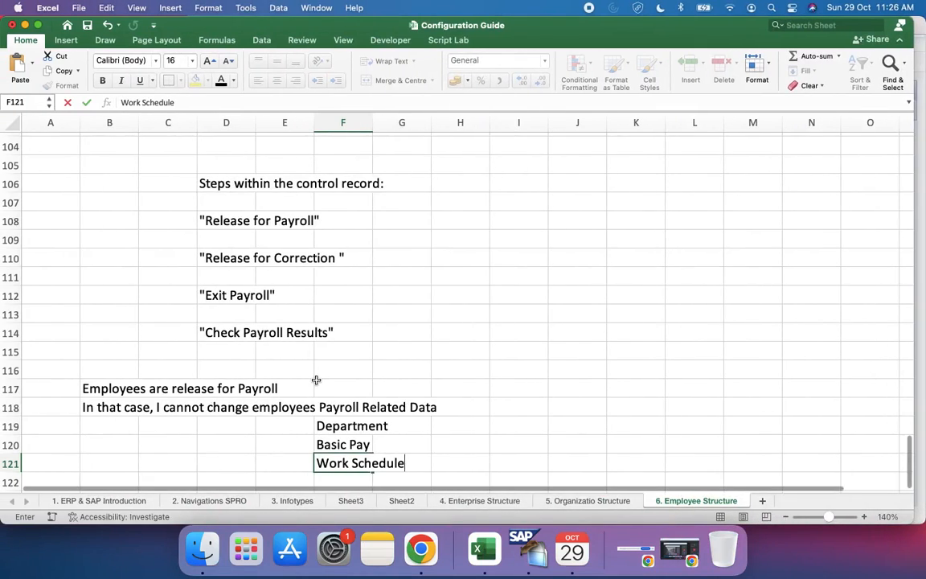
pyautogui.scroll(-4, 316, 380)
pyautogui.scroll(1, 199, 383)
pyautogui.scroll(5, 199, 383)
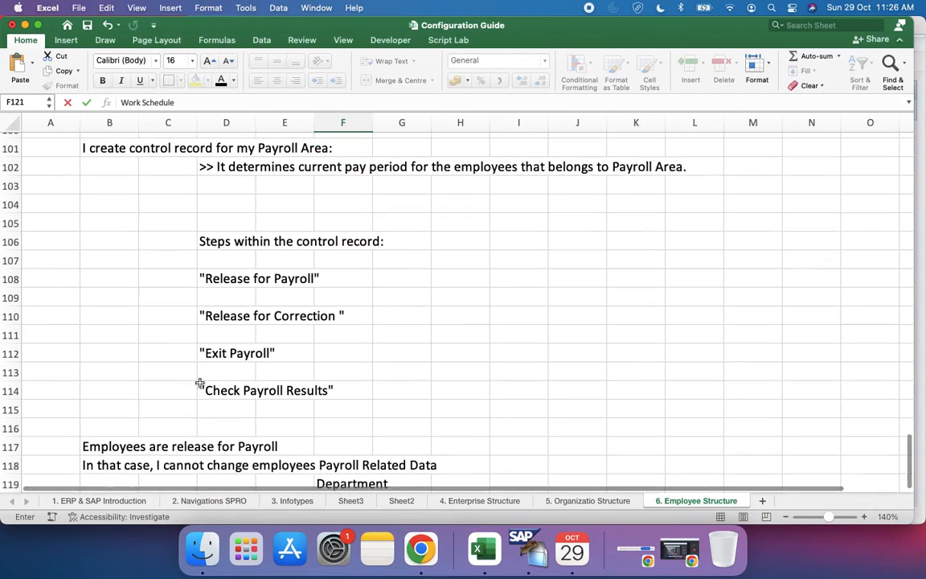
pyautogui.click(113, 165)
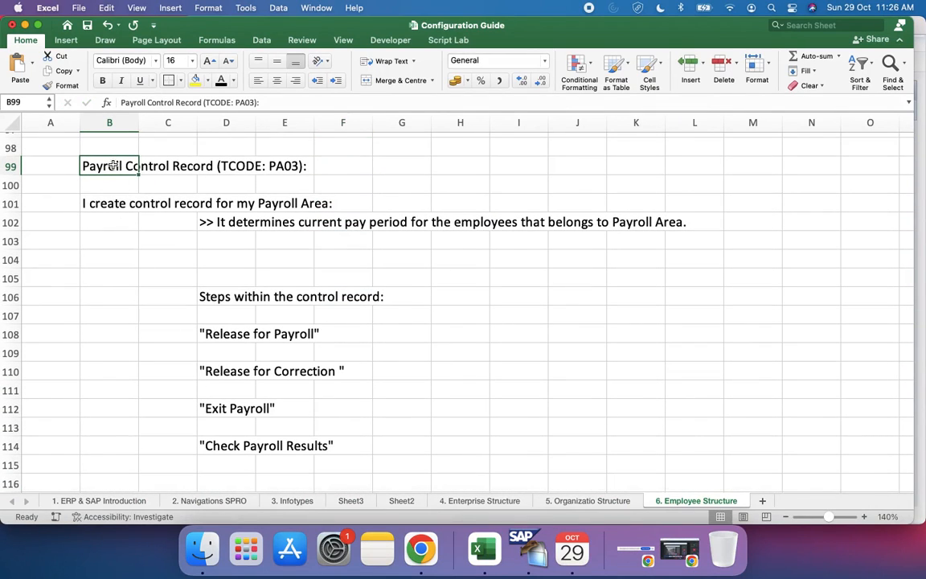
pyautogui.hotkey('shift', 'Right')
pyautogui.hotkey('shift', 'Right')
pyautogui.hotkey('shift', 'Right')
pyautogui.hotkey('shift', 'Right')
pyautogui.hotkey('shift', 'Left')
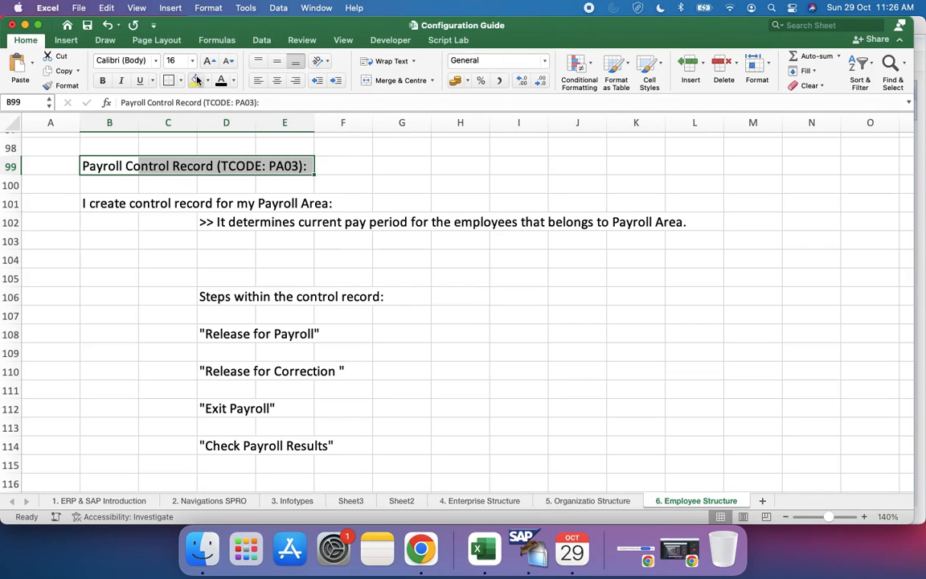
pyautogui.click(196, 80)
# Step: Insert a blank row at row 100 beneath the heading and remove the fill from B100:E100
pyautogui.click(11, 185)
pyautogui.rightClick(14, 185)
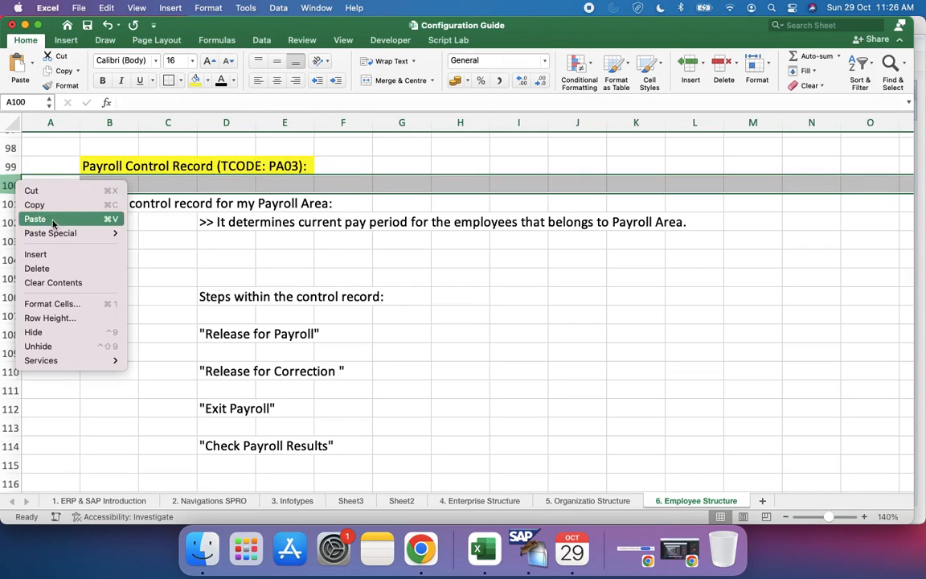
pyautogui.click(66, 255)
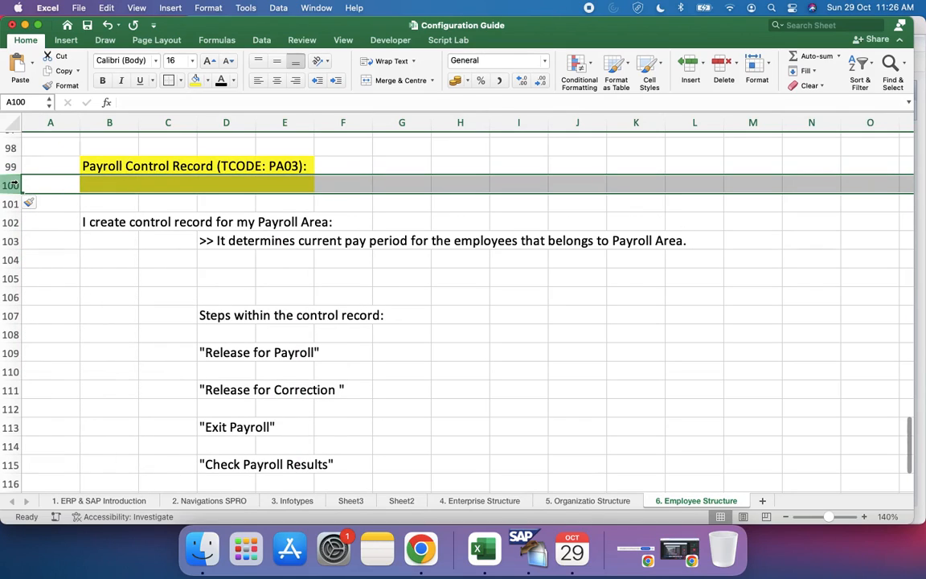
pyautogui.click(87, 184)
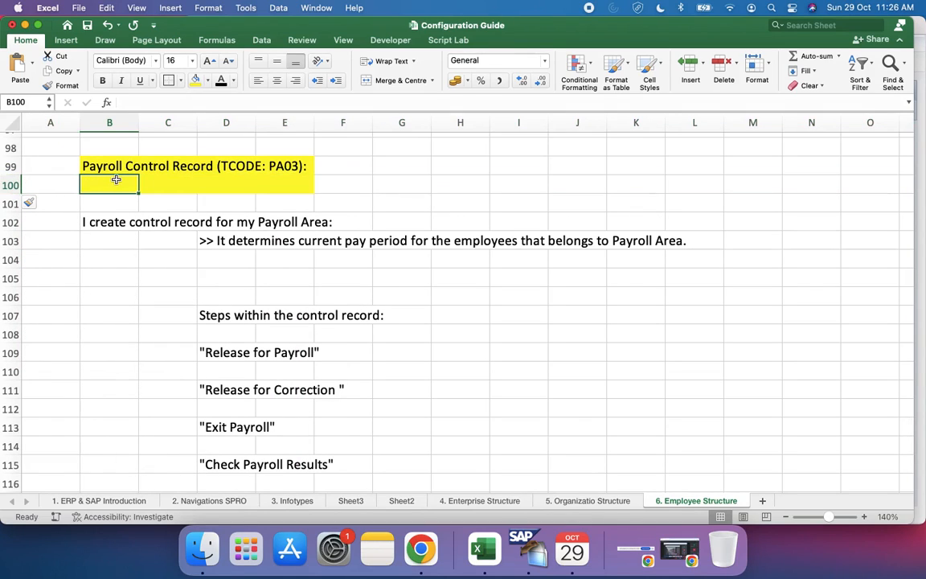
pyautogui.hotkey('shift', 'Right')
pyautogui.hotkey('shift', 'Right')
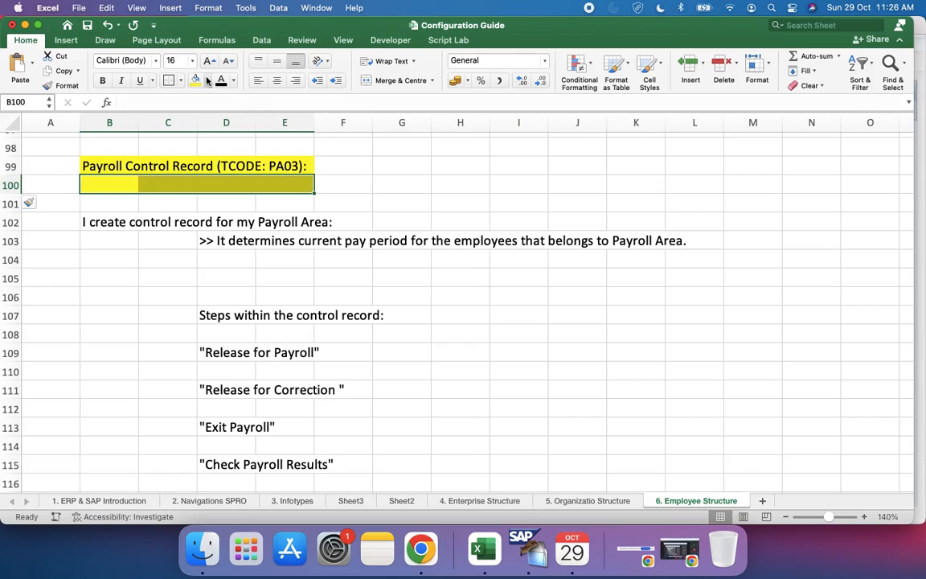
pyautogui.click(208, 80)
pyautogui.click(206, 104)
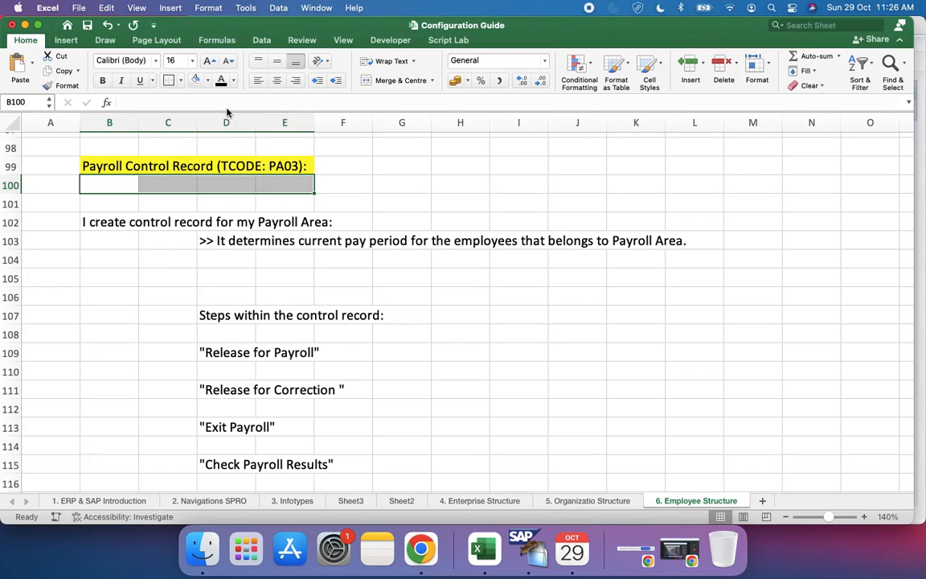
# Step: Enter "Payroll Control Record controls the each steps of Payroll for Payroll Area and the group of Employees." in cell B100
pyautogui.click(114, 187)
pyautogui.write('Payroll Con')
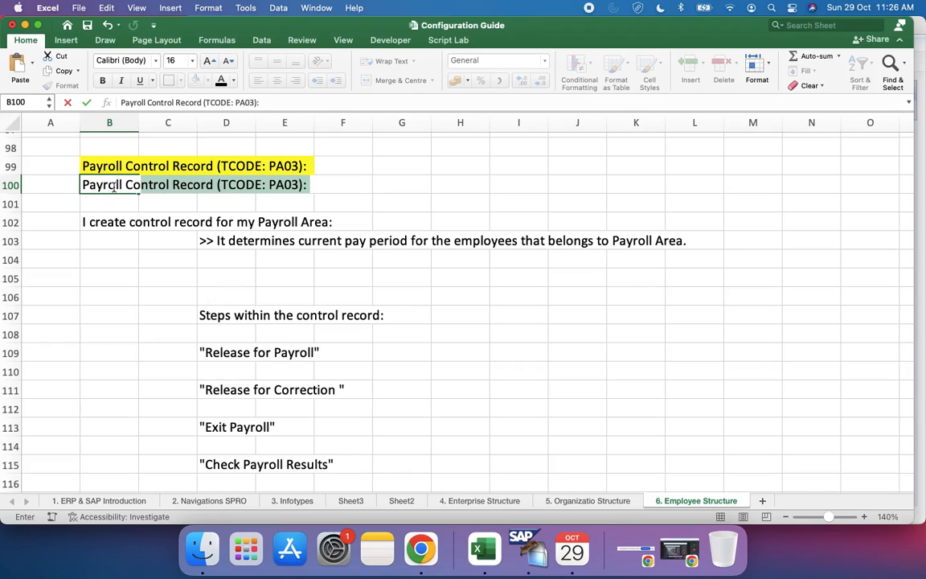
pyautogui.write('troll')
pyautogui.press('BackSpace')
pyautogui.write('Records')
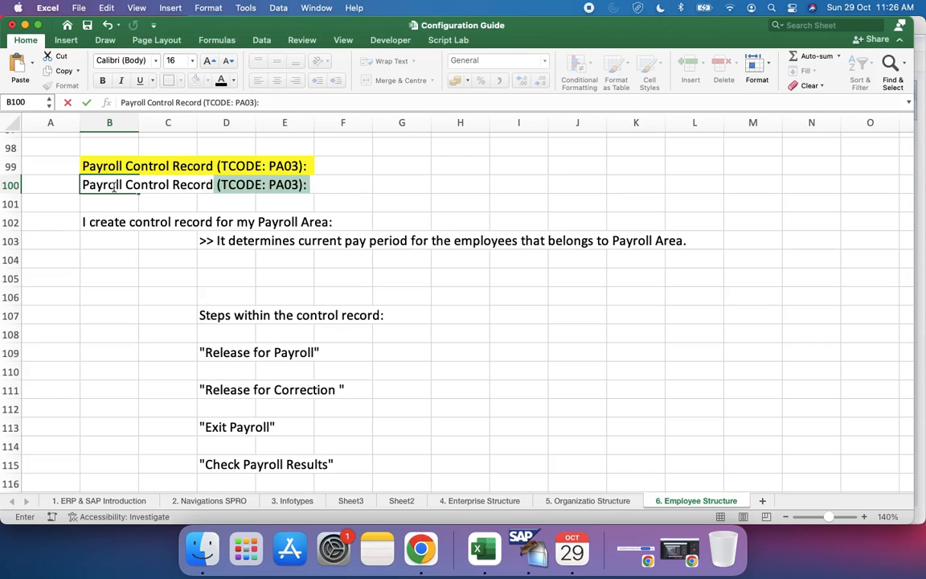
pyautogui.press('BackSpace')
pyautogui.press('BackSpace')
pyautogui.write('control')
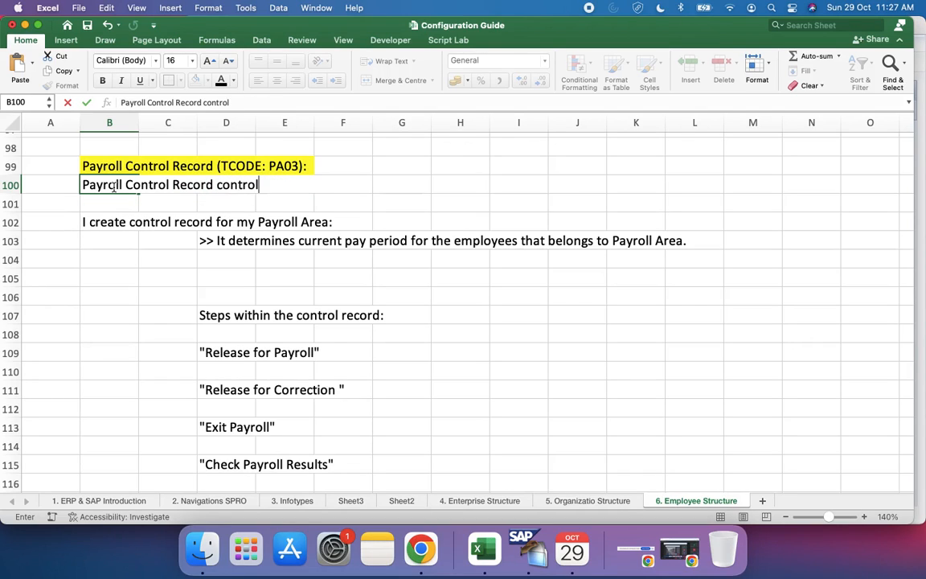
pyautogui.write('s the each s')
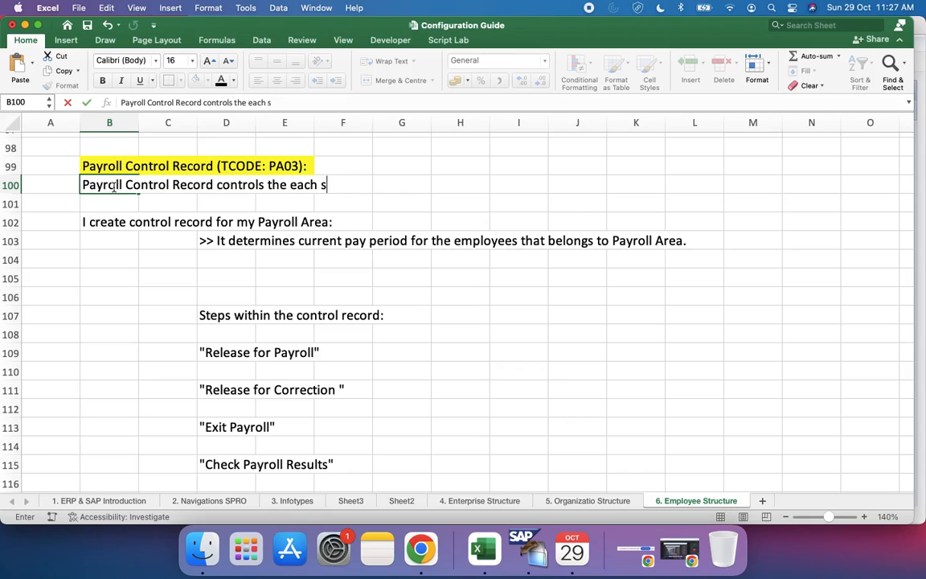
pyautogui.write('teps of ')
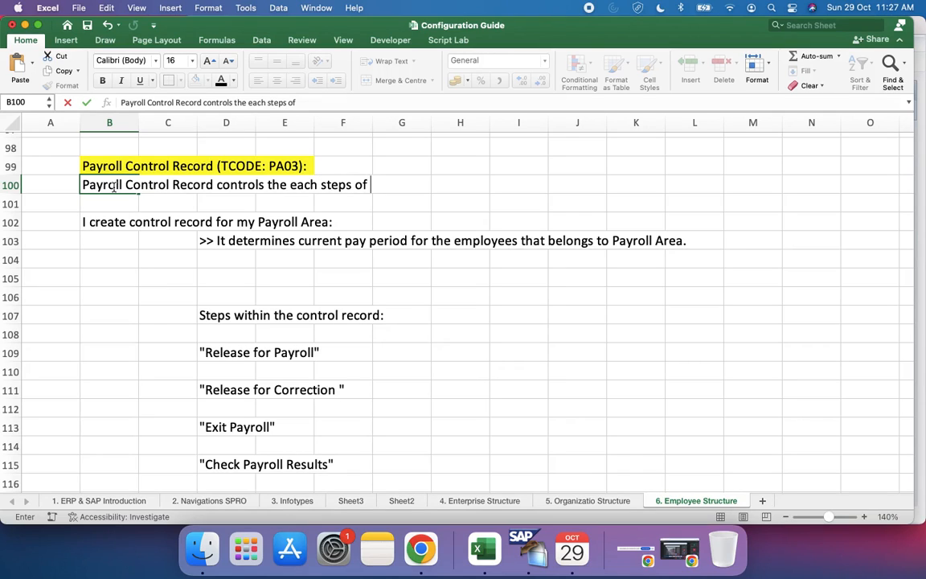
pyautogui.write('Payroll ')
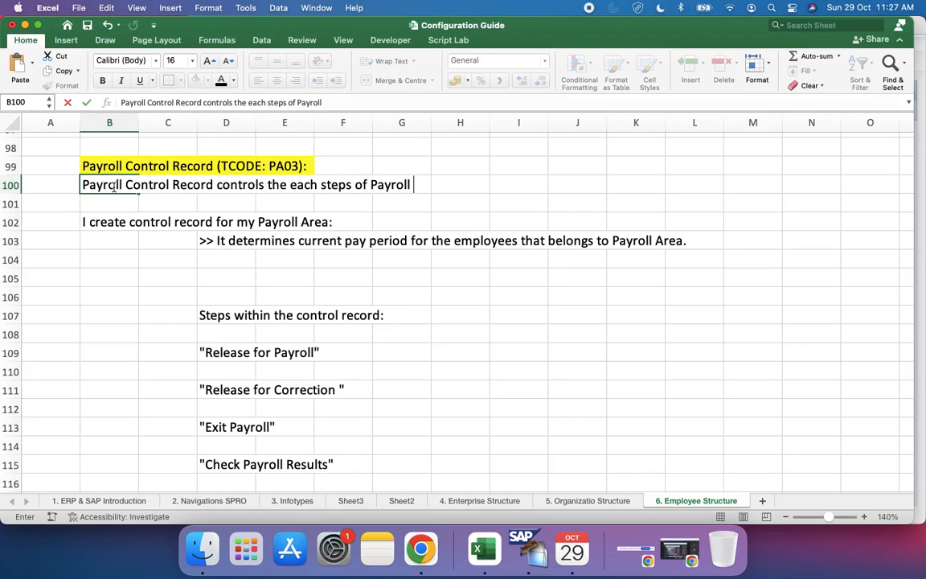
pyautogui.write('for Pay')
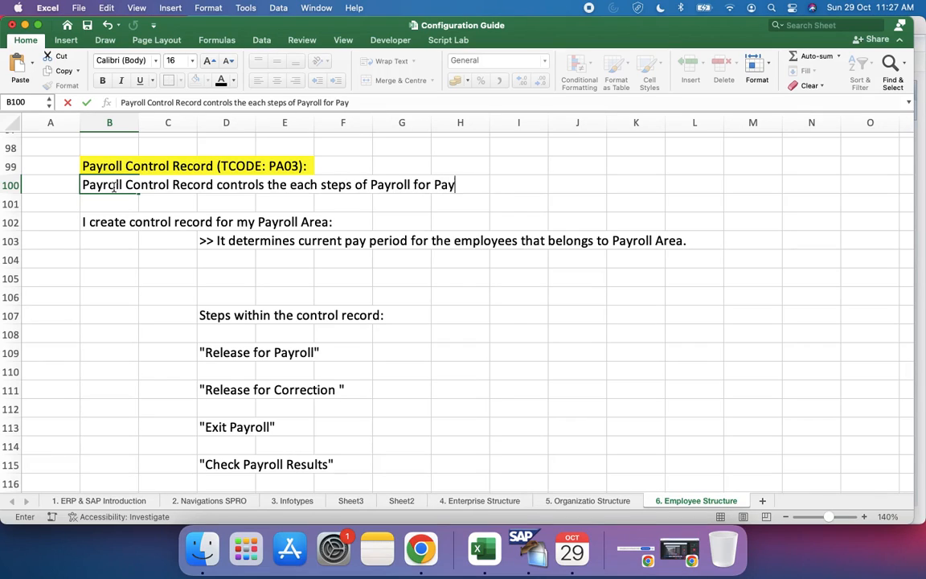
pyautogui.write('roll Area ')
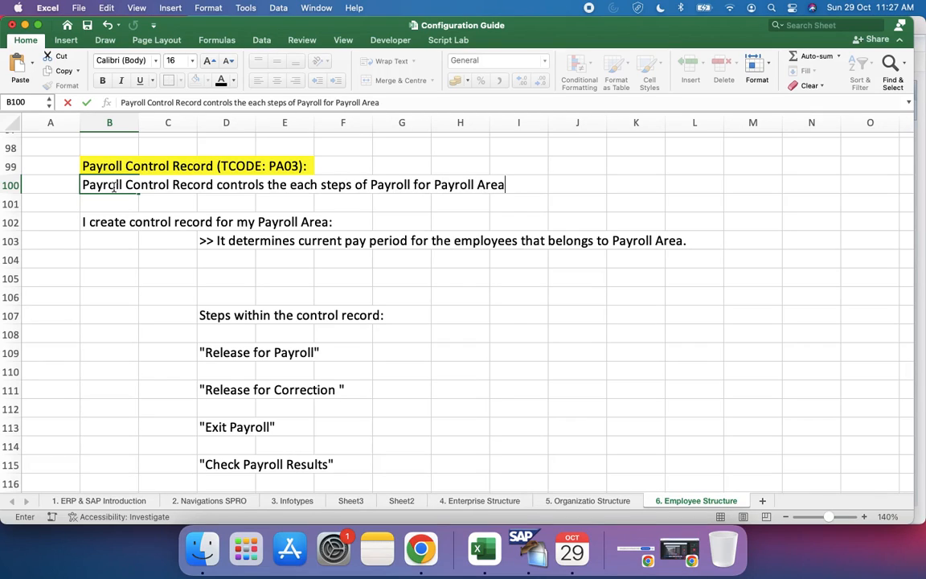
pyautogui.write('and that Em')
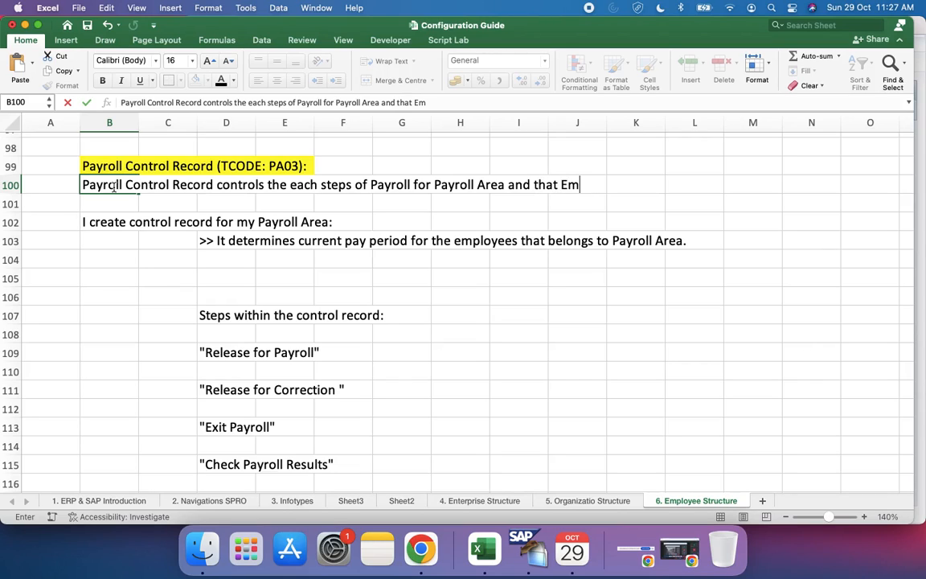
pyautogui.press('BackSpace')
pyautogui.press('BackSpace')
pyautogui.press('BackSpace')
pyautogui.press('BackSpace')
pyautogui.press('BackSpace')
pyautogui.write('e ')
pyautogui.write('group')
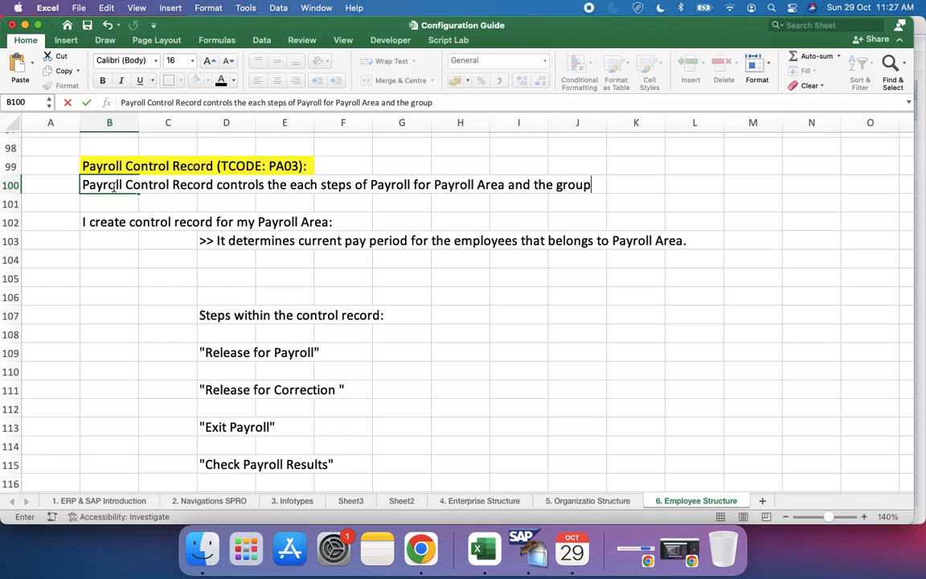
pyautogui.write(' of Employees')
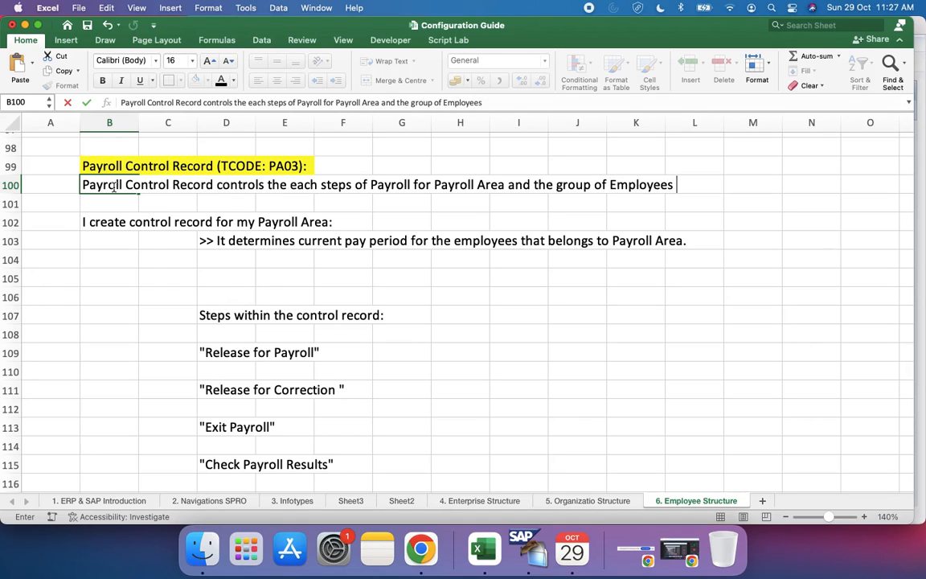
pyautogui.press('BackSpace')
pyautogui.write('.')
pyautogui.click(318, 334)
pyautogui.scroll(3, 319, 336)
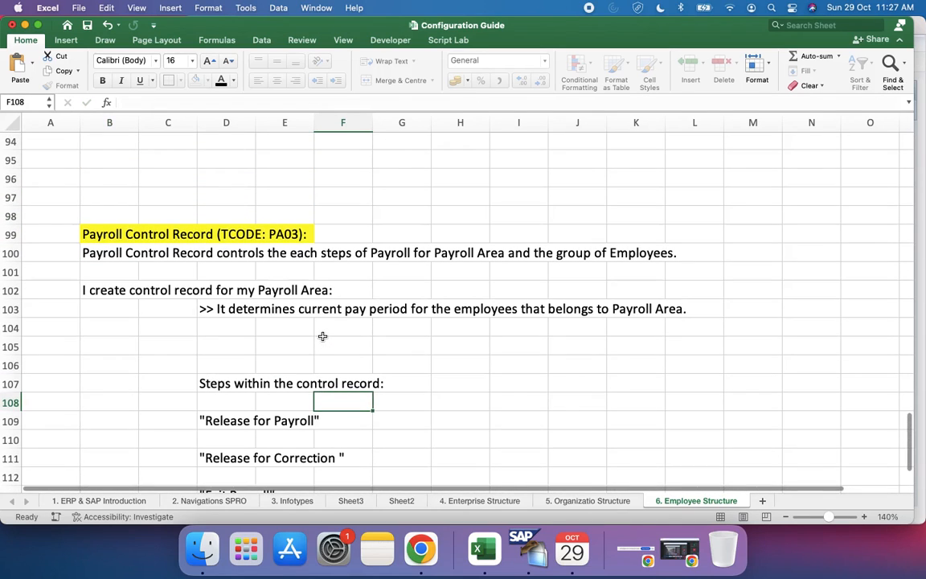
pyautogui.click(131, 272)
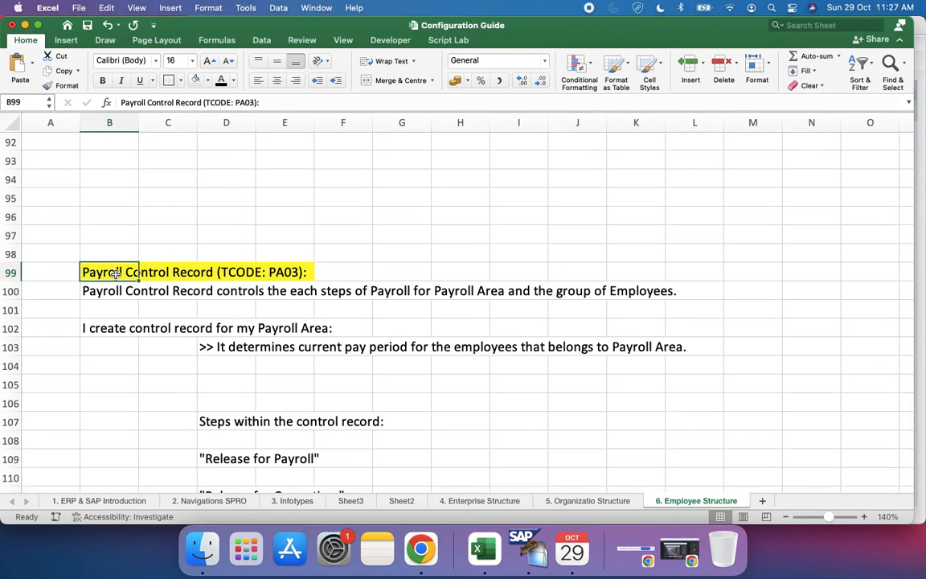
pyautogui.scroll(-4, 206, 394)
pyautogui.scroll(2, 203, 388)
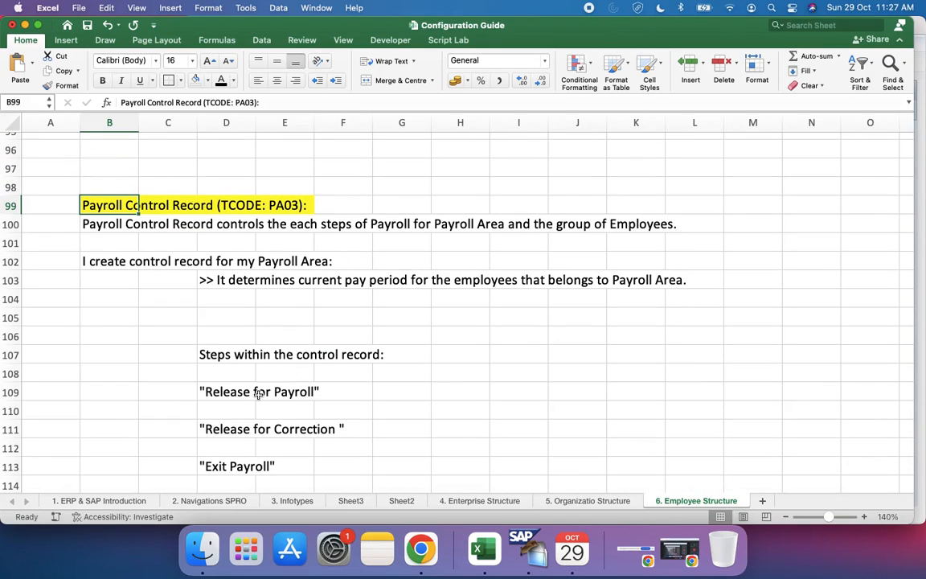
# Step: Review the payroll control record notes in rows 99 to 115, including the steps within the control record
pyautogui.scroll(-2, 258, 394)
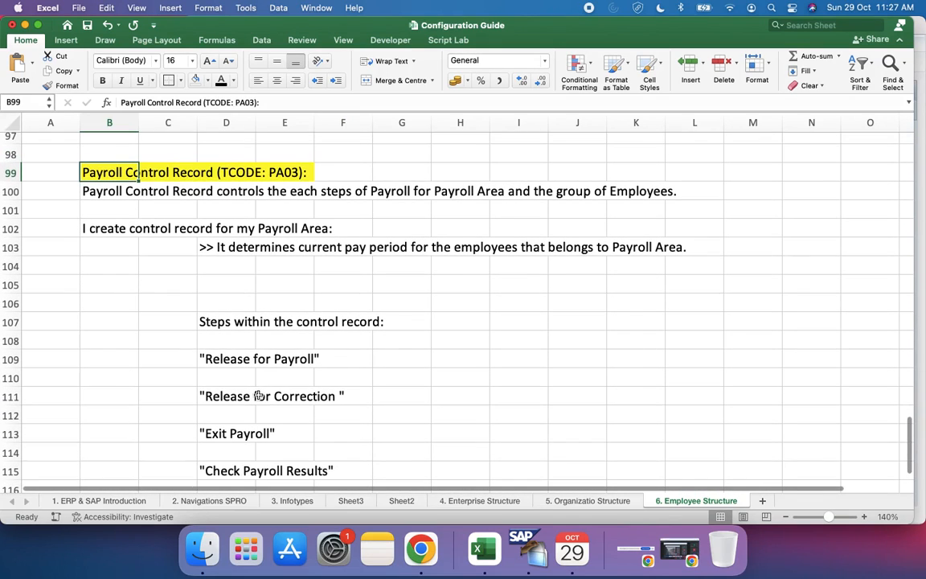
pyautogui.scroll(-1, 199, 395)
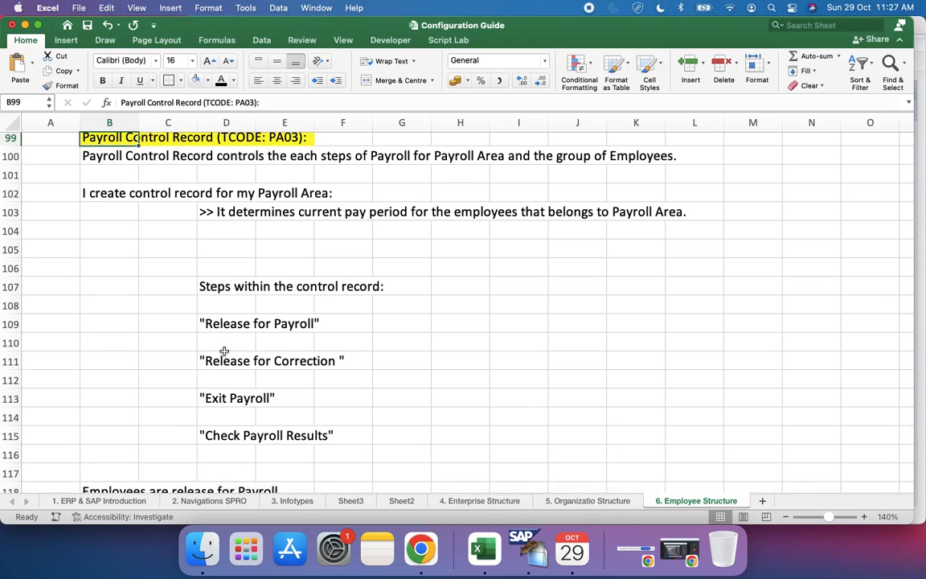
pyautogui.click(224, 323)
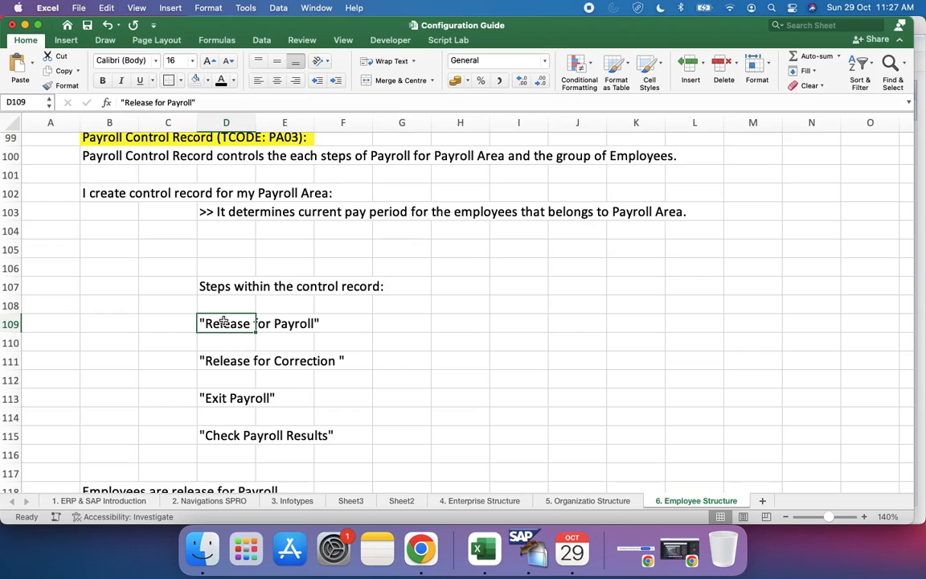
pyautogui.scroll(1, 225, 323)
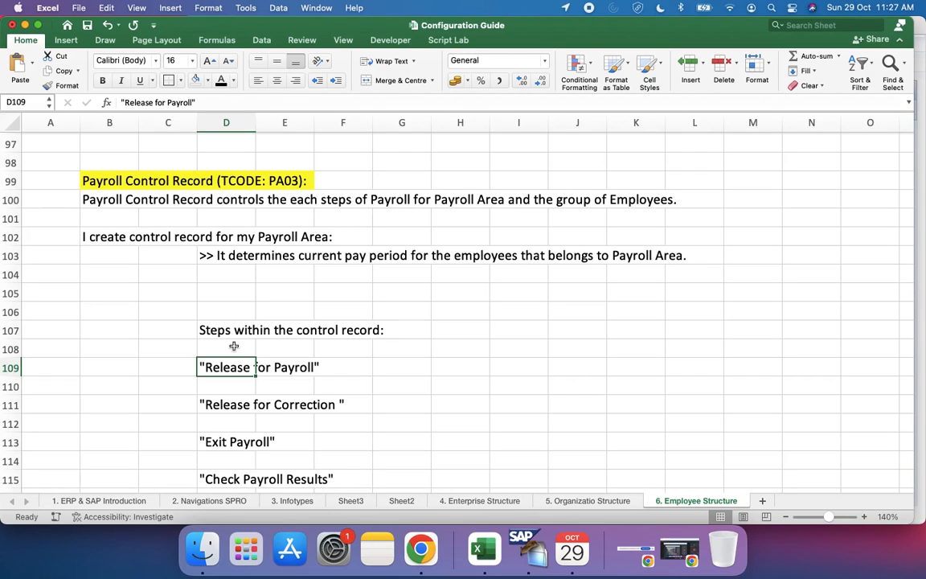
pyautogui.scroll(-2, 234, 348)
pyautogui.click(229, 324)
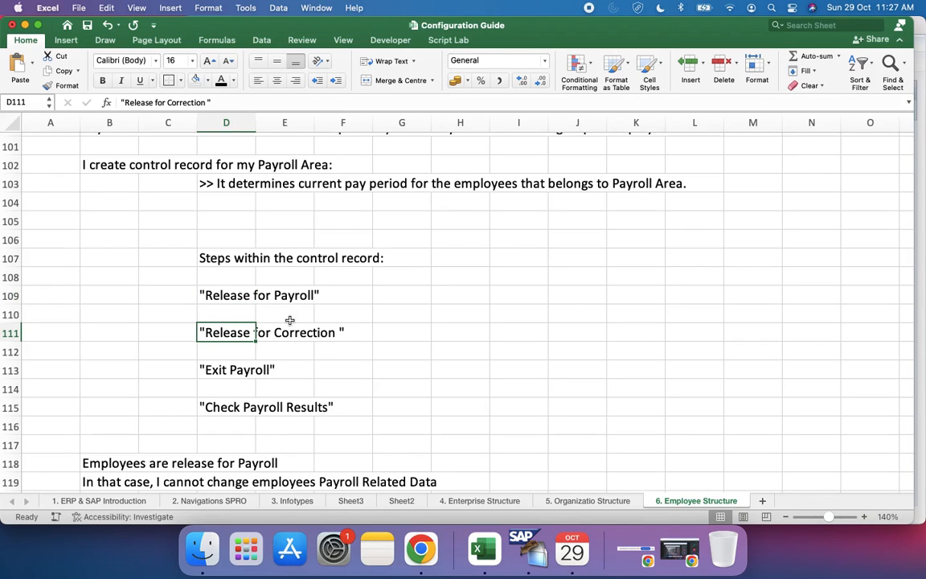
pyautogui.scroll(6, 290, 320)
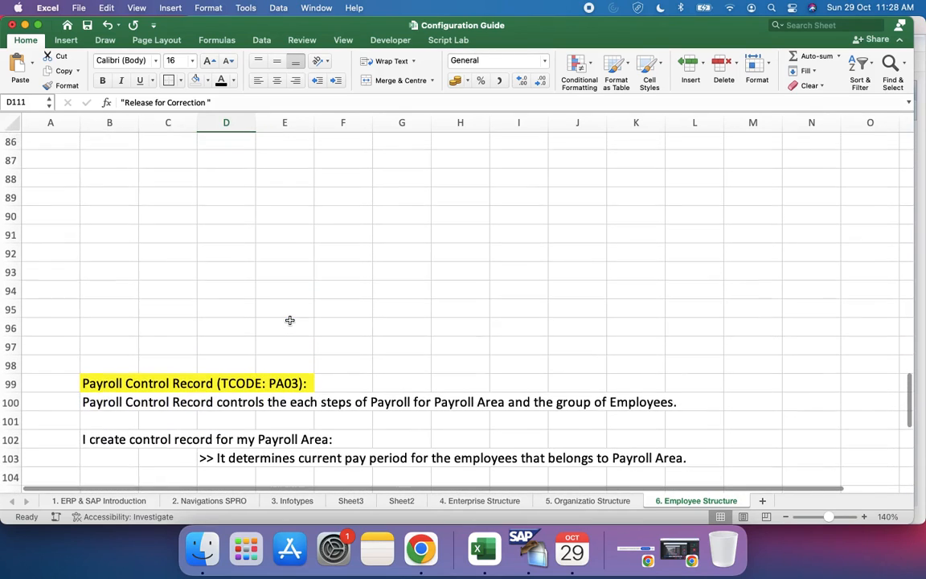
pyautogui.scroll(-2, 289, 320)
pyautogui.click(116, 324)
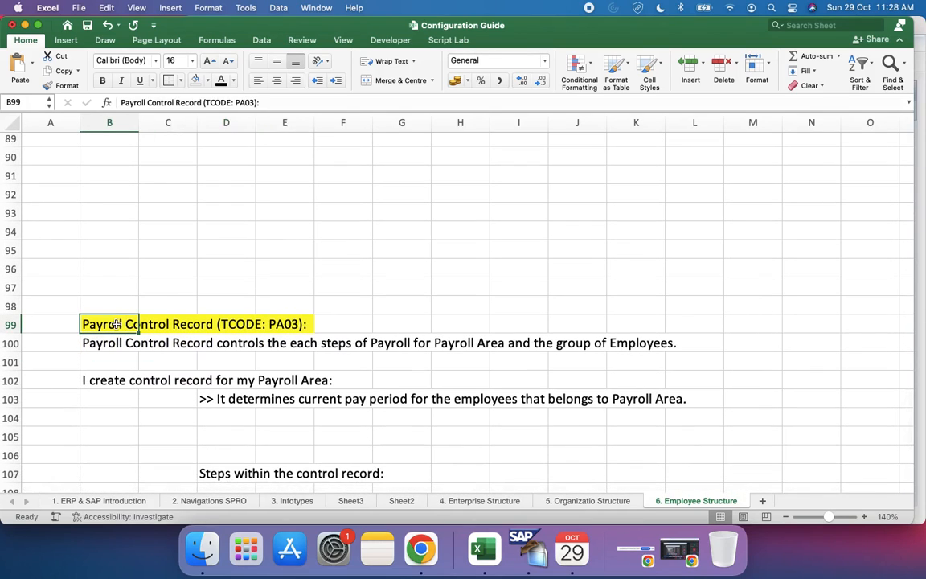
pyautogui.click(485, 339)
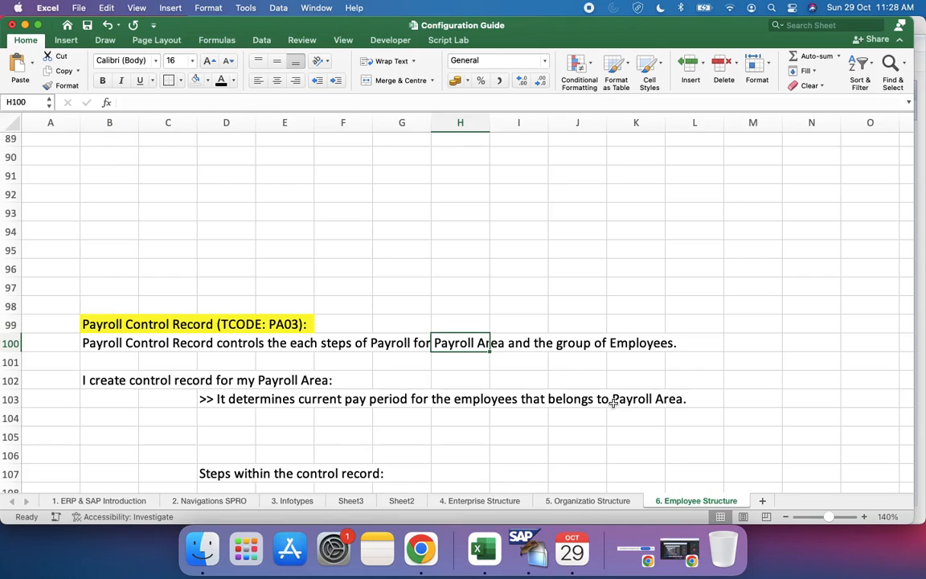
pyautogui.scroll(-2, 190, 399)
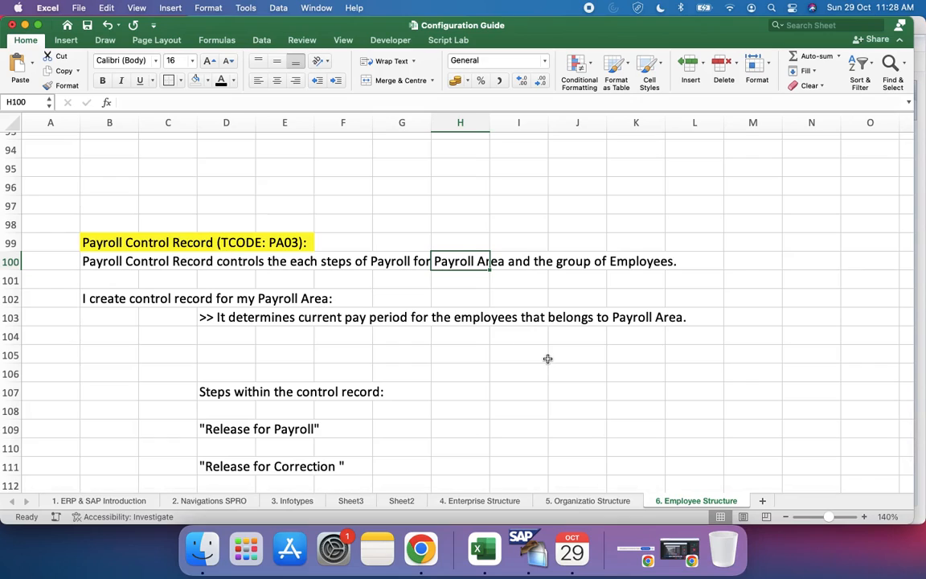
pyautogui.click(438, 241)
pyautogui.click(470, 262)
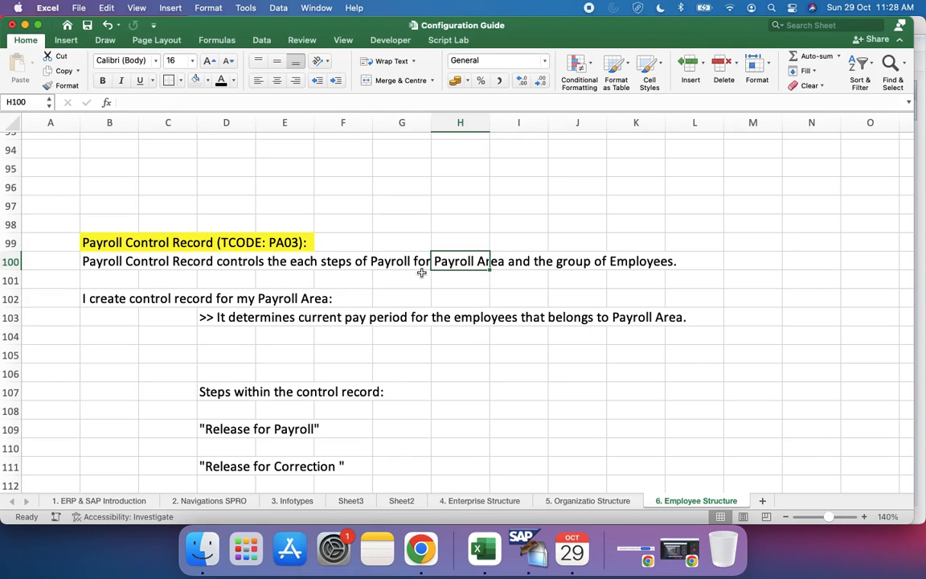
# Step: Go through the payroll control record heading and its one-line description in row 100, phrase by phrase
pyautogui.scroll(1, 340, 298)
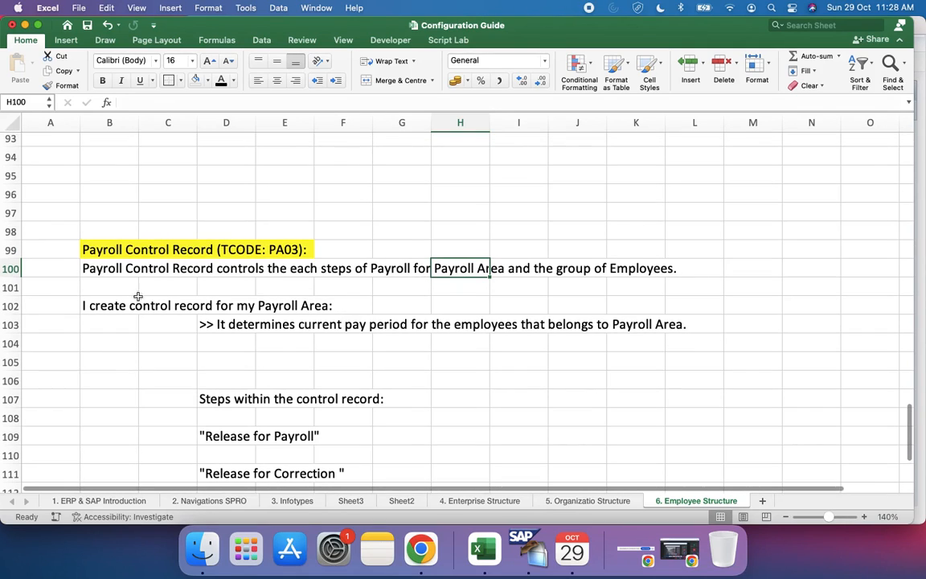
pyautogui.click(112, 250)
pyautogui.click(116, 269)
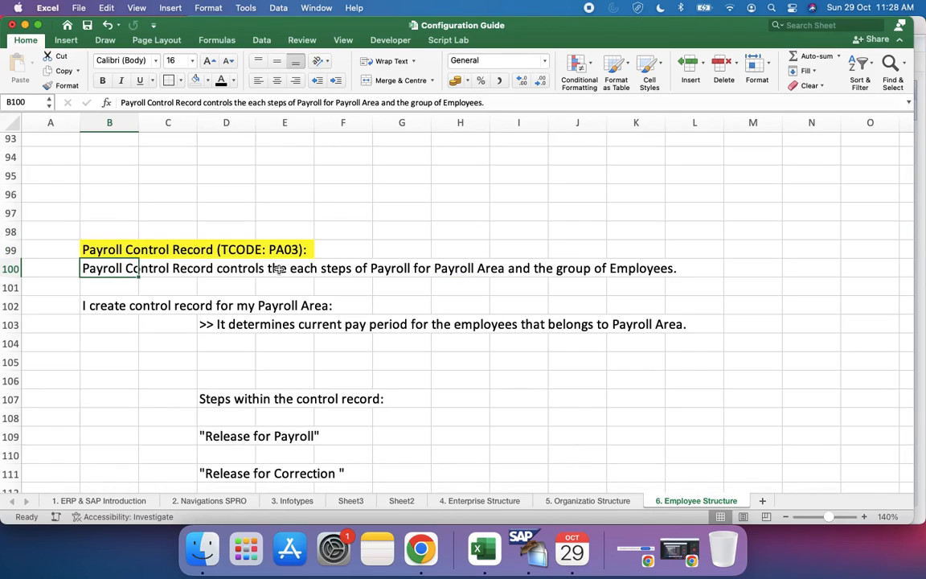
pyautogui.click(307, 269)
pyautogui.click(345, 269)
pyautogui.click(402, 269)
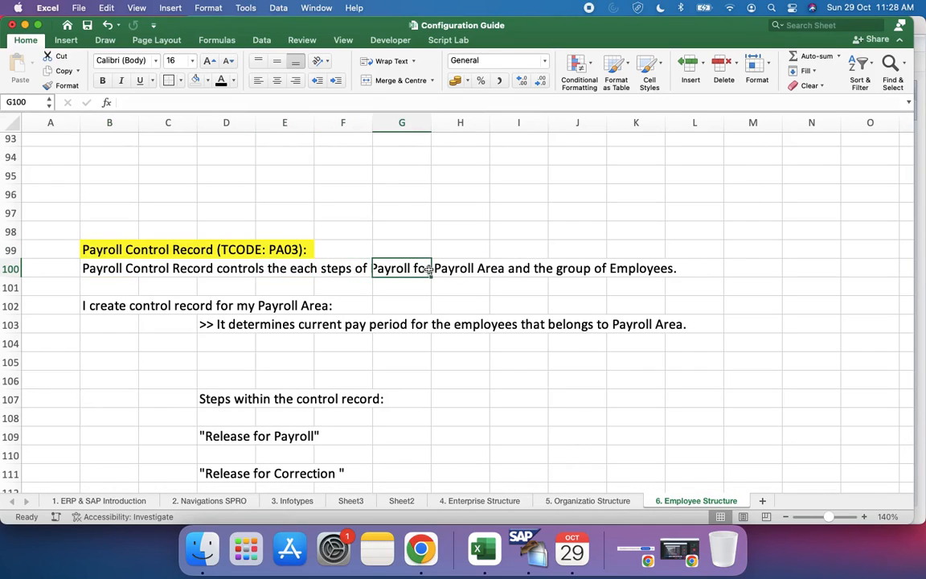
pyautogui.click(476, 271)
pyautogui.click(540, 269)
pyautogui.click(613, 269)
# Step: Insert ten blank rows at rows 84 to 93, beneath the Payroll Area configuration notes
pyautogui.scroll(10, 619, 321)
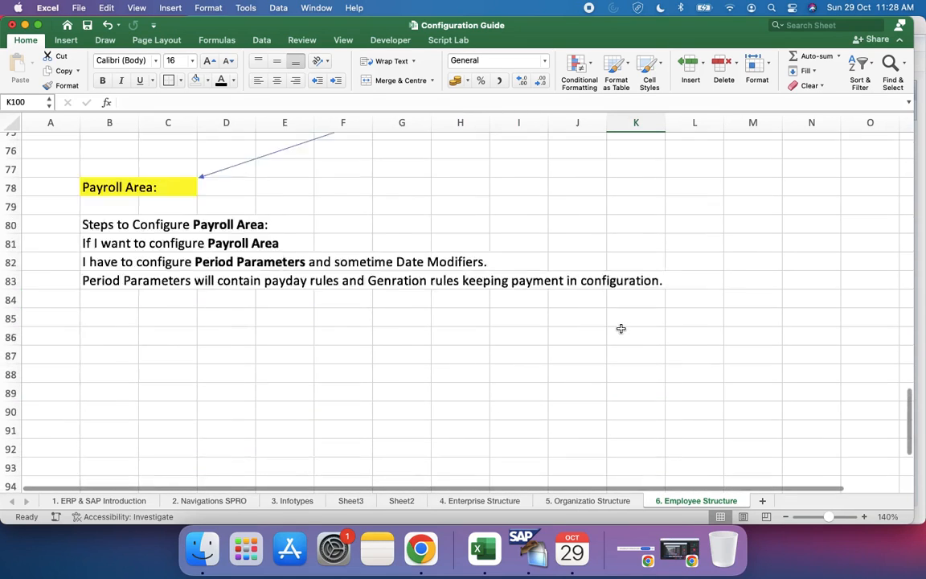
pyautogui.scroll(-3, 619, 325)
pyautogui.scroll(-1, 621, 329)
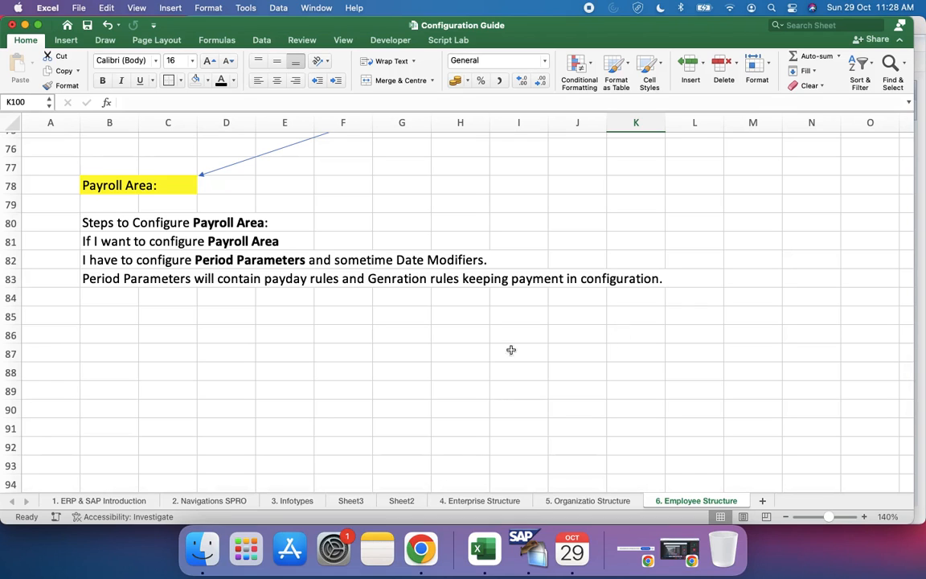
pyautogui.scroll(8, 354, 306)
pyautogui.scroll(-5, 353, 306)
pyautogui.scroll(-8, 354, 306)
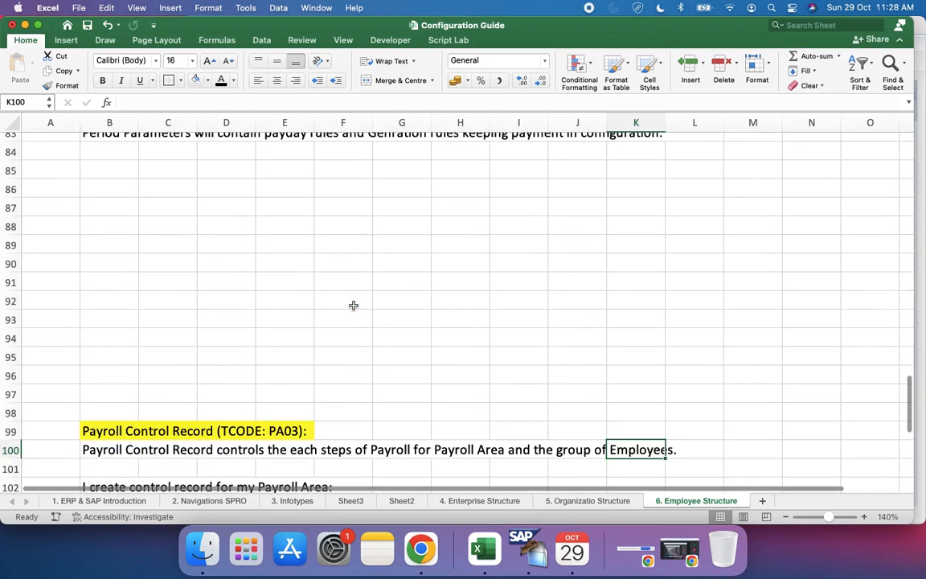
pyautogui.scroll(3, 354, 304)
pyautogui.scroll(2, 103, 282)
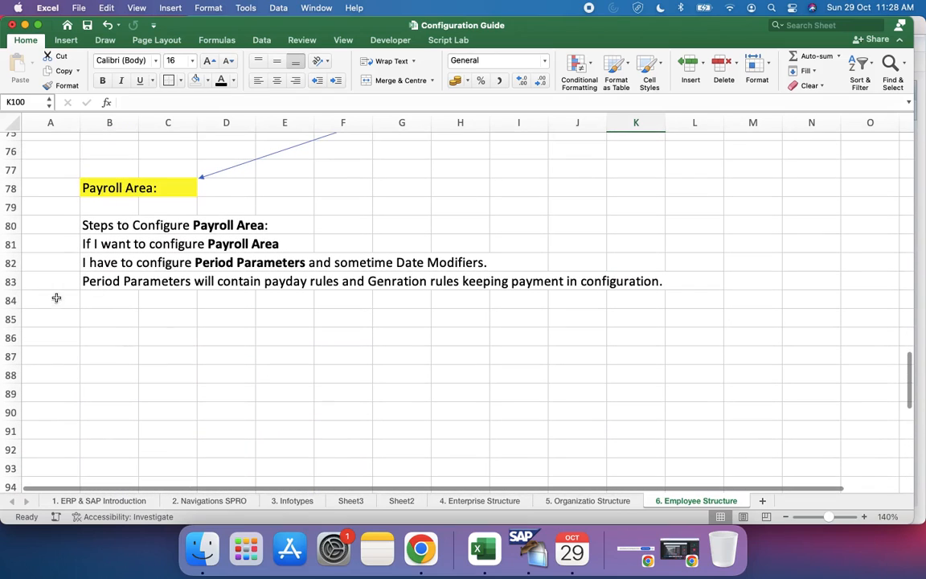
pyautogui.moveTo(4, 300); pyautogui.dragTo(4, 468)
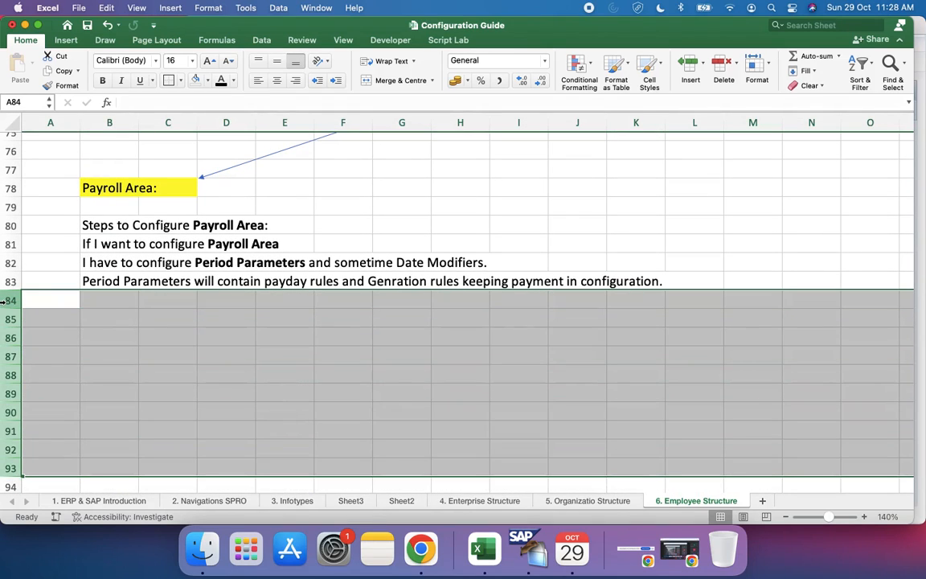
pyautogui.rightClick(115, 333)
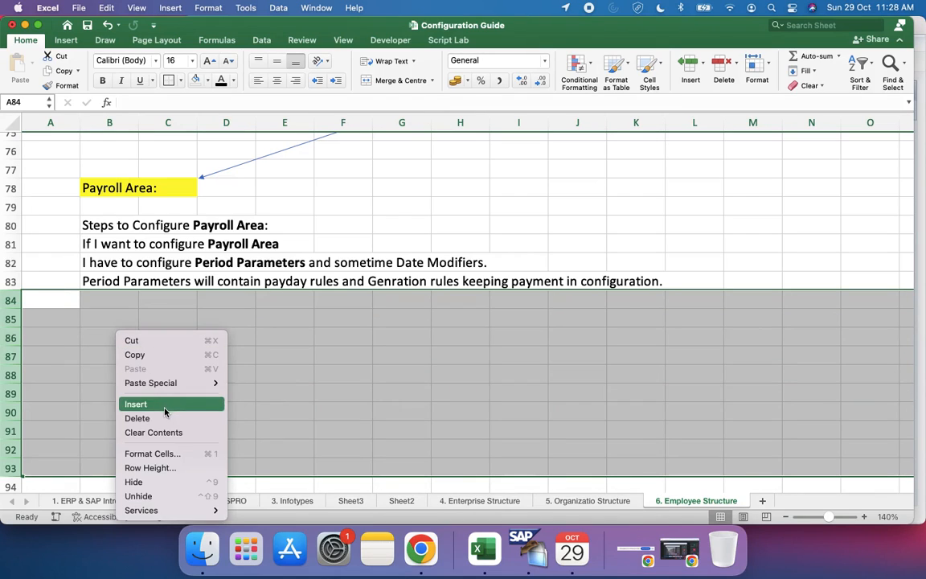
pyautogui.click(164, 412)
# Step: Enter the subheading "Steps:" in cell B85, below the Payroll Area notes
pyautogui.click(106, 315)
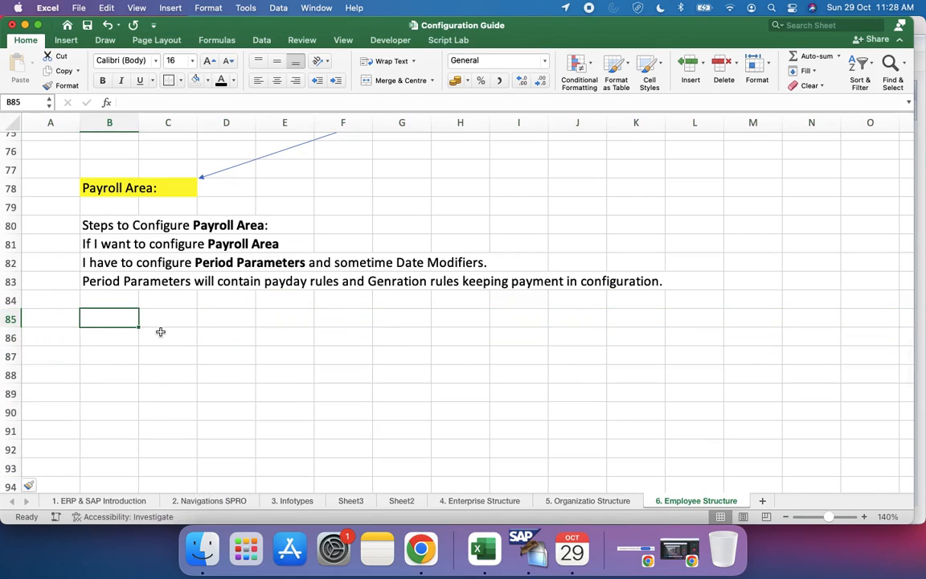
pyautogui.write('Steps')
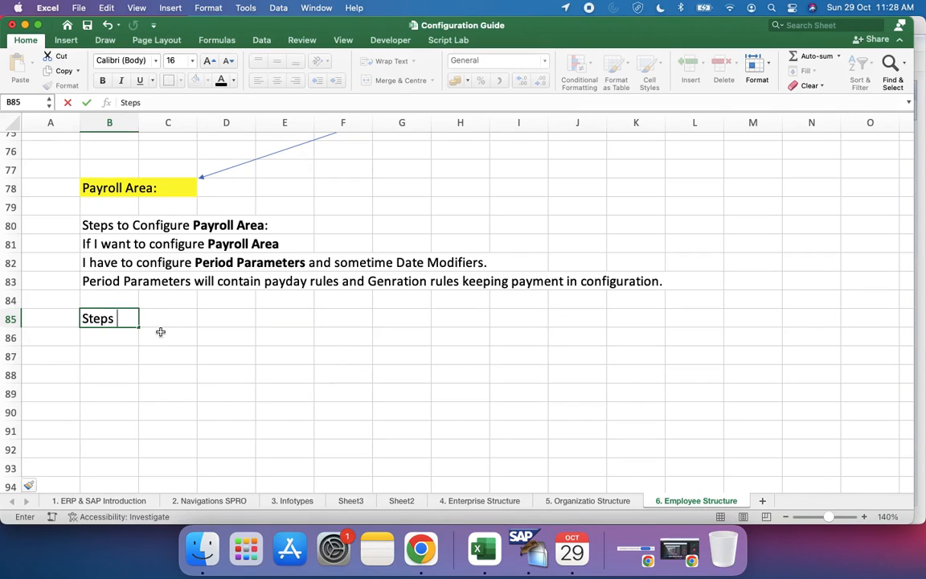
pyautogui.write(':')
pyautogui.press('Return')
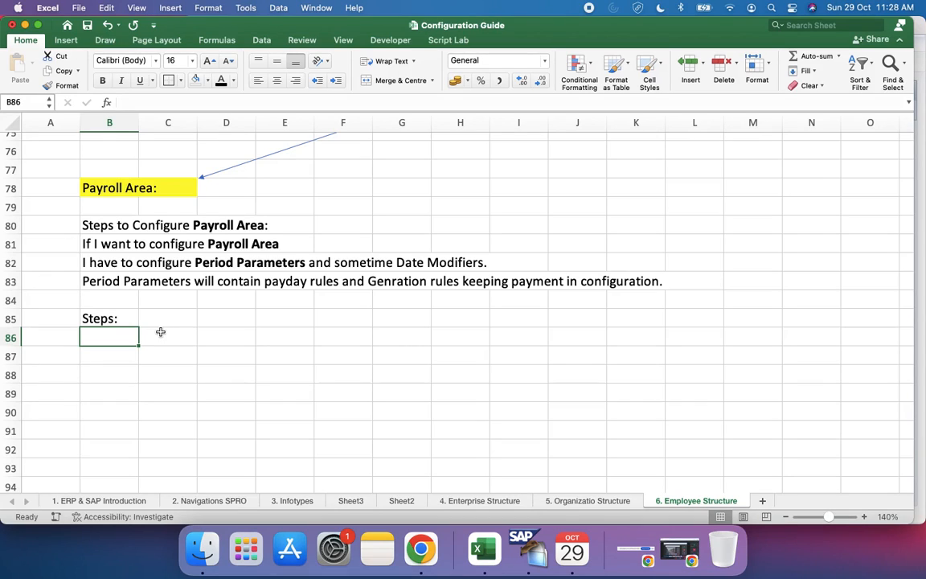
# Step: Enter "Define Period Parameter: Pay Frequency" in cell B86 as the first configuration step
pyautogui.write('Define')
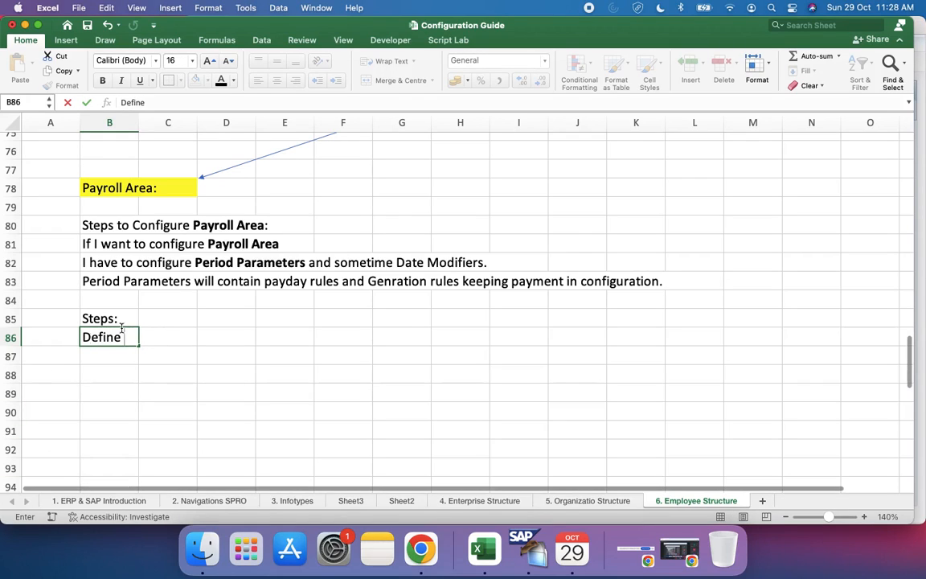
pyautogui.write(' Period Paramen')
pyautogui.press('BackSpace')
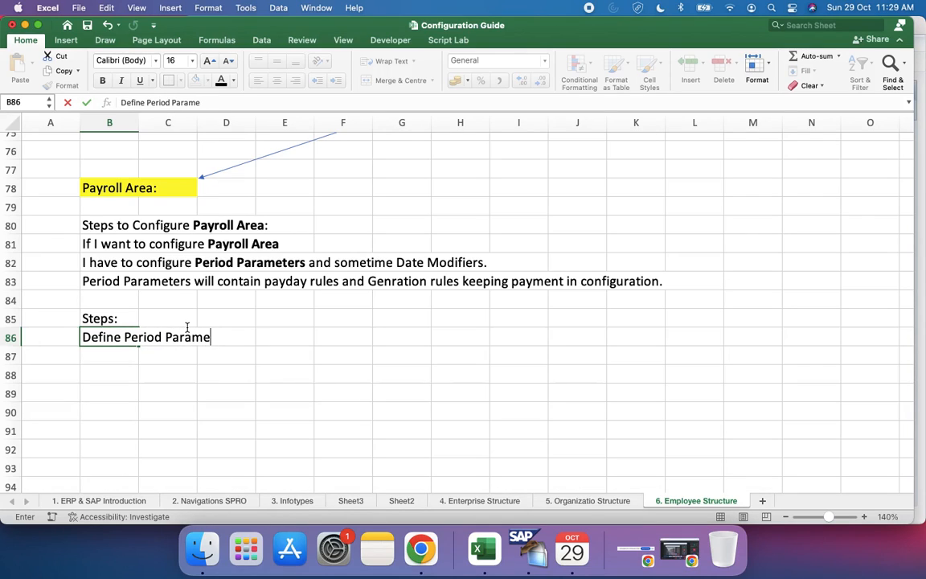
pyautogui.write('e')
pyautogui.press('BackSpace')
pyautogui.write('tere')
pyautogui.press('BackSpace')
pyautogui.write(': Pay Frequency')
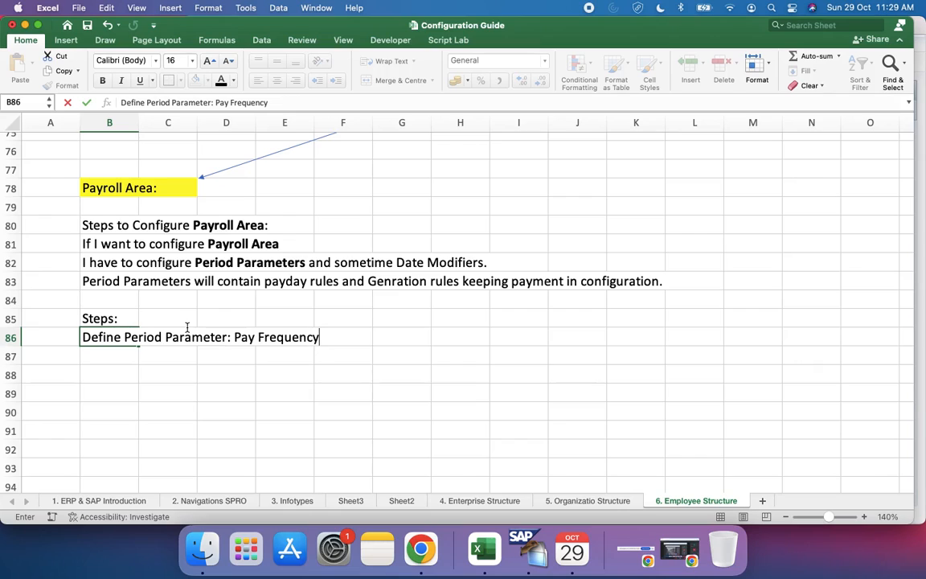
pyautogui.press('Return')
# Step: Begin the configuration path in cell B87 with "IMG/ Payroll/ Country/ Basic Settings"
pyautogui.write('I')
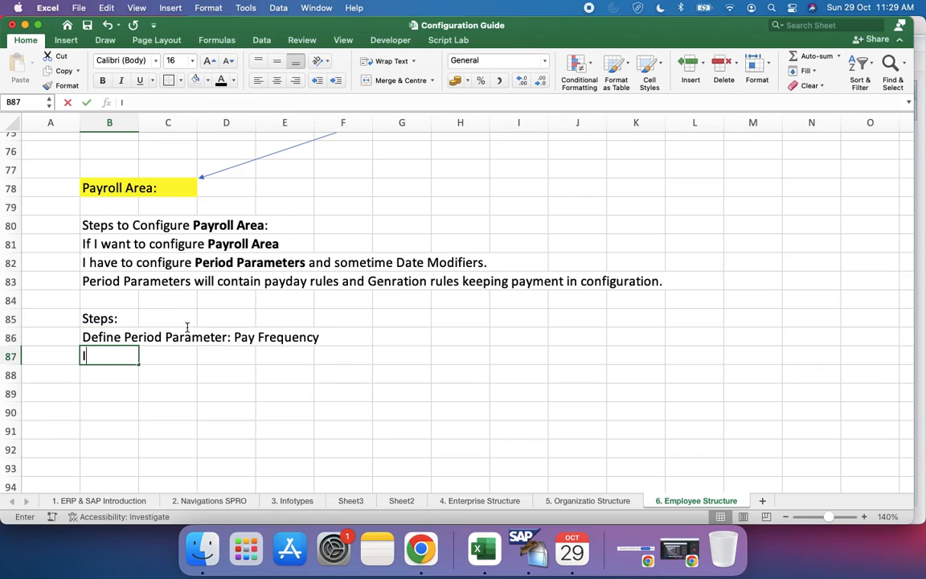
pyautogui.write('MG ')
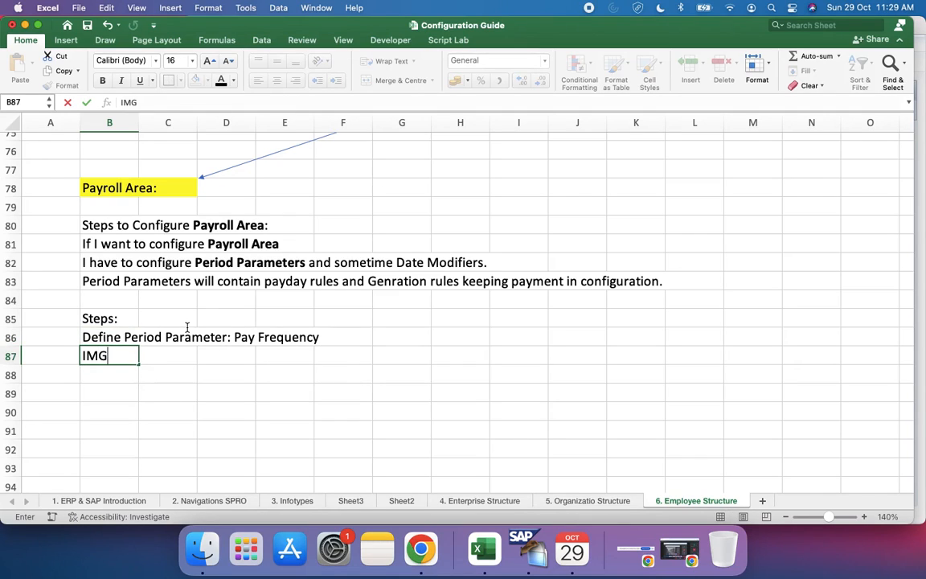
pyautogui.write('/ Payroll')
pyautogui.press('BackSpace')
pyautogui.write('/ Contry')
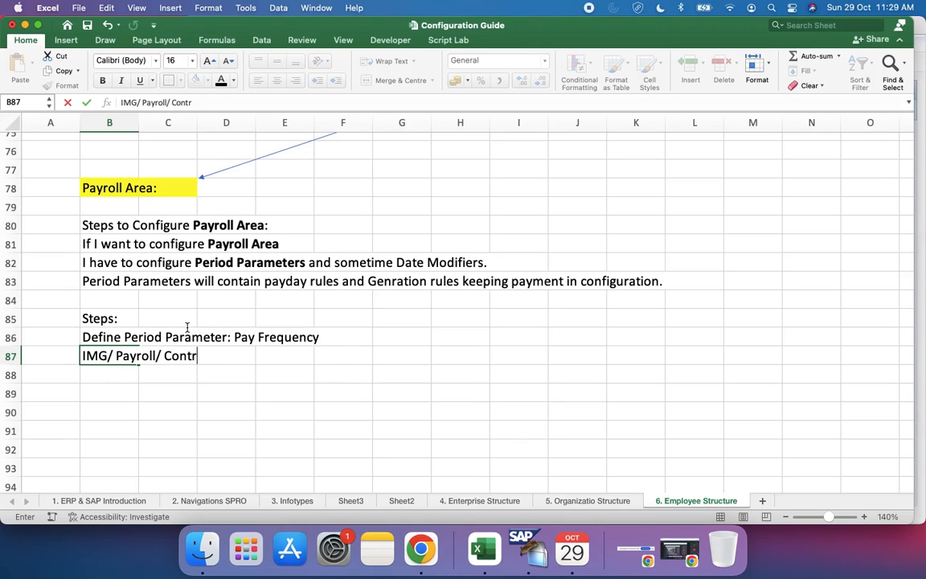
pyautogui.press('BackSpace')
pyautogui.press('BackSpace')
pyautogui.press('BackSpace')
pyautogui.write('ry')
pyautogui.press('BackSpace')
pyautogui.press('BackSpace')
pyautogui.press('BackSpace')
pyautogui.press('BackSpace')
pyautogui.press('BackSpace')
pyautogui.write('untry')
pyautogui.press('BackSpace')
pyautogui.write('/ Baic')
pyautogui.press('BackSpace')
pyautogui.press('BackSpace')
pyautogui.write('sic Settings')
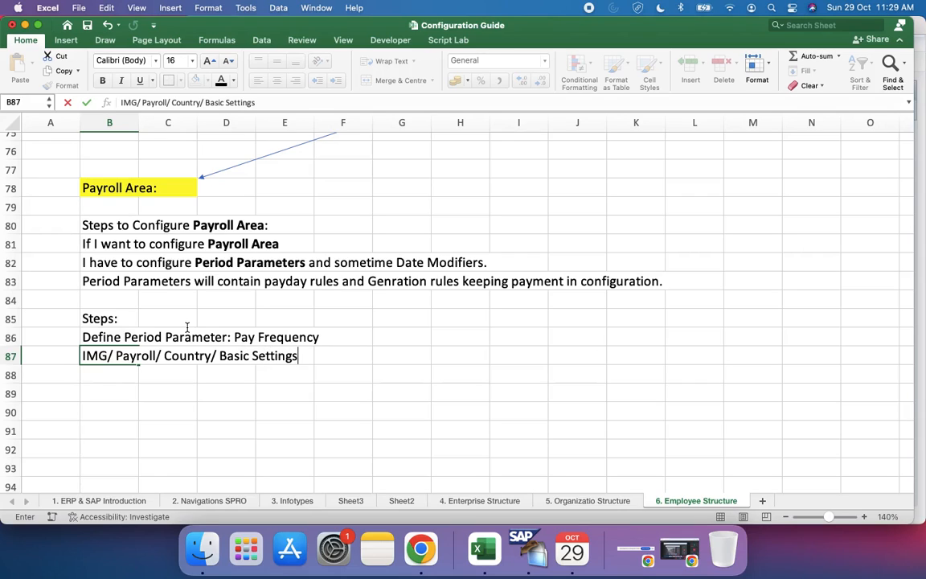
pyautogui.write('/ Payrol')
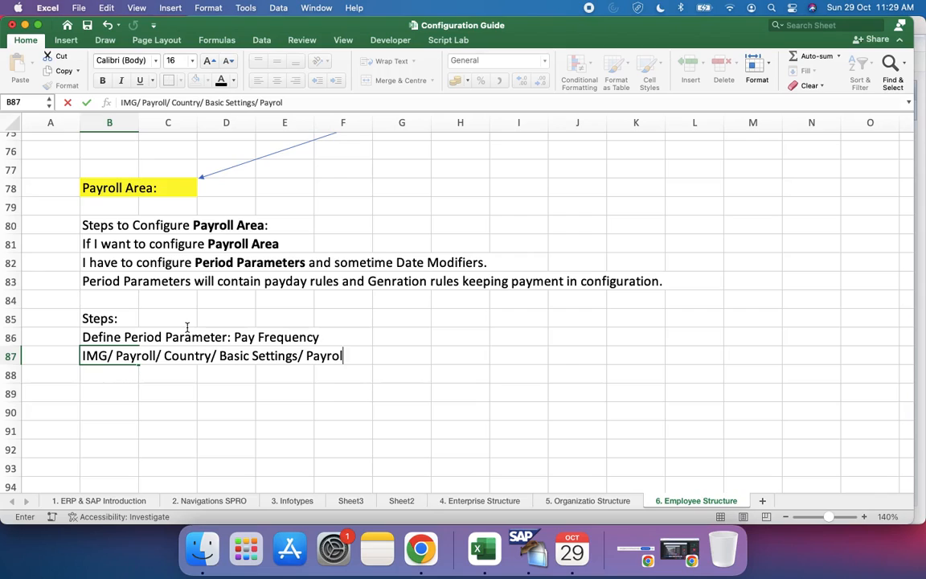
pyautogui.write('l Organi')
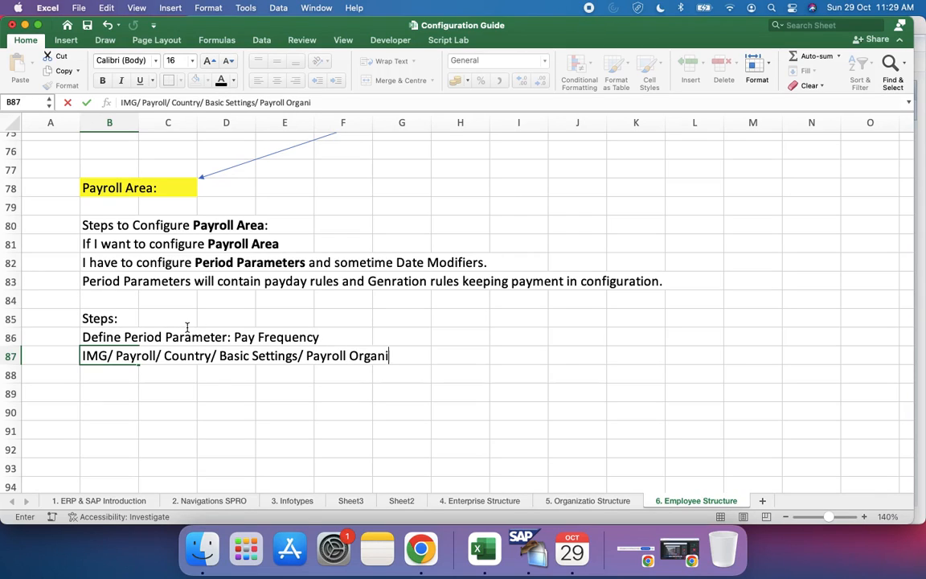
pyautogui.write('zation/ ')
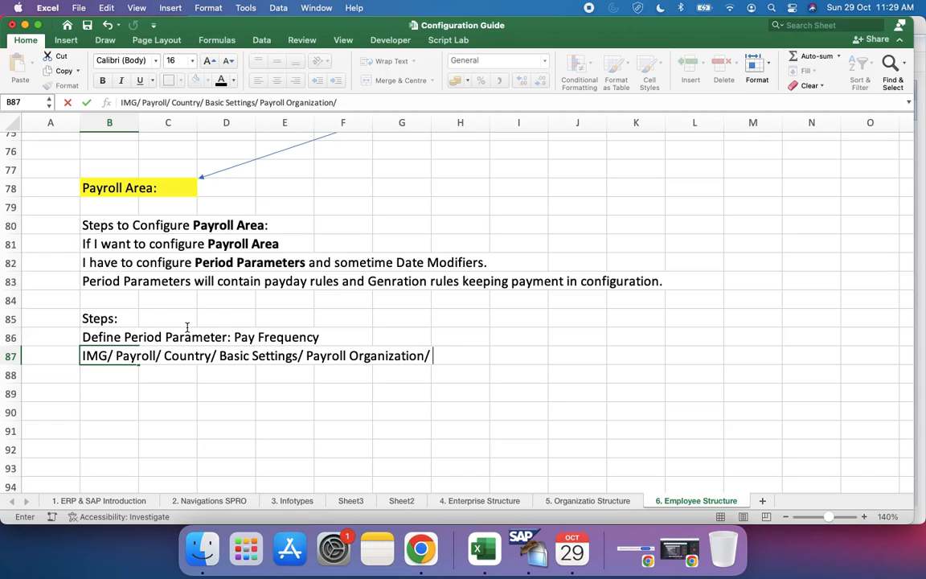
pyautogui.write('Define P')
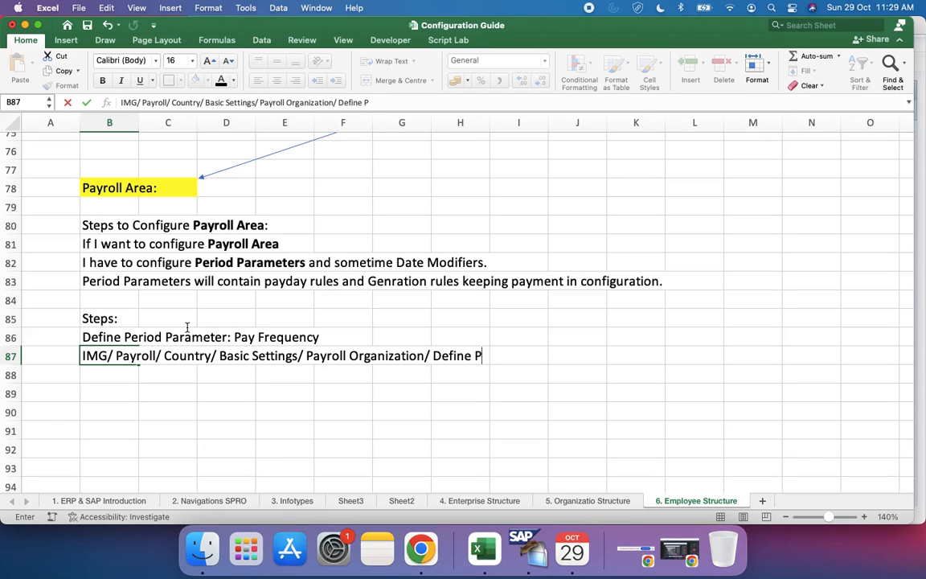
pyautogui.write('era')
# Step: Extend the path in cell B87 with "/ Payroll Organization/ Define Period Parameters"
pyautogui.press('BackSpace')
pyautogui.write('iod Parameters')
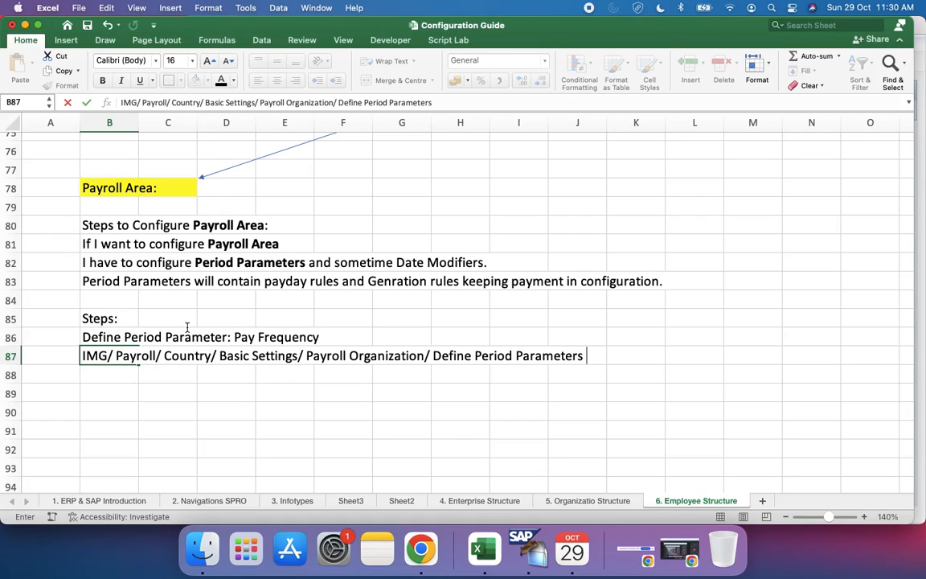
pyautogui.press('BackSpace')
pyautogui.press('BackSpace')
pyautogui.press('BackSpace')
pyautogui.press('BackSpace')
pyautogui.press('BackSpace')
pyautogui.press('BackSpace')
pyautogui.press('BackSpace')
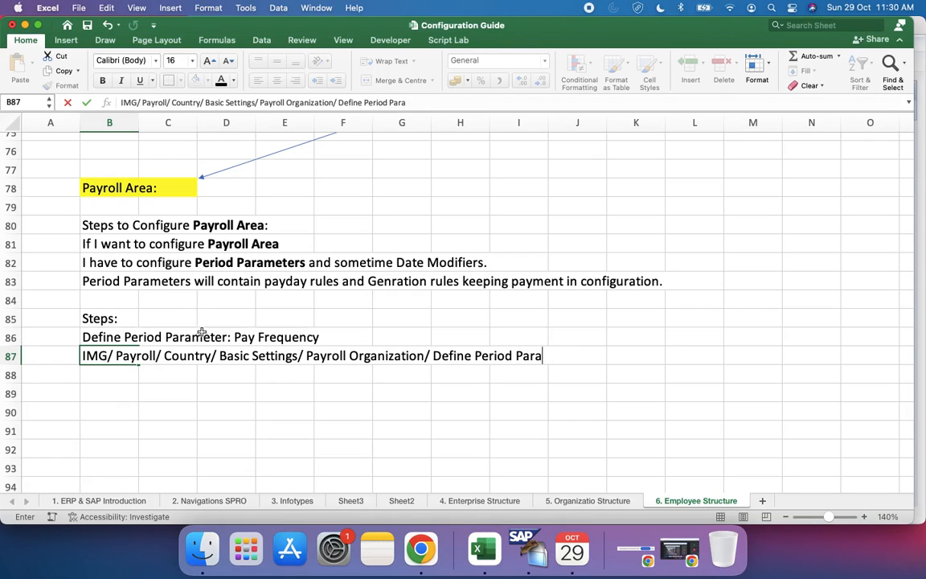
# Step: Switch to SAP, leave the HR master data screen and display the SAP Reference IMG through transaction SPRO
pyautogui.click(531, 550)
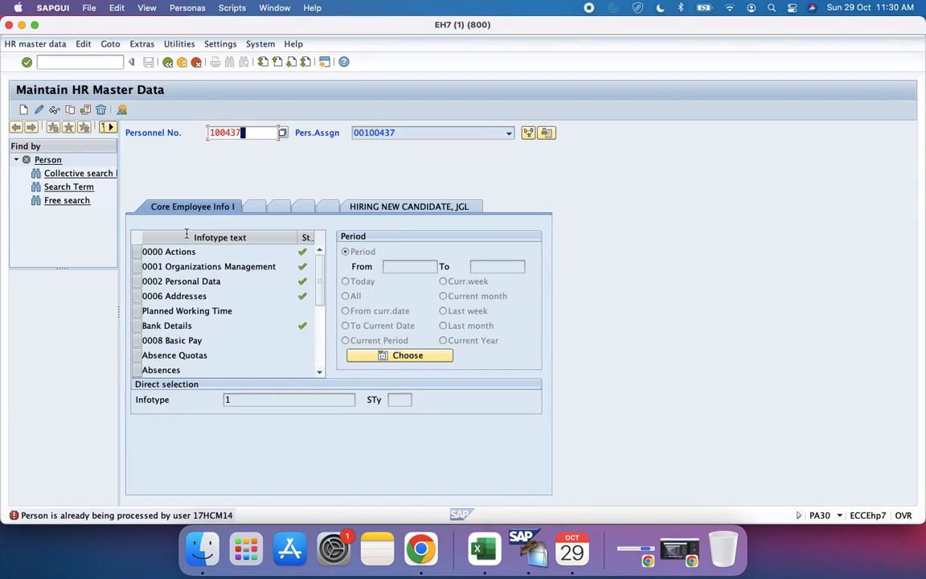
pyautogui.click(68, 60)
pyautogui.write('/n')
pyautogui.press('Return')
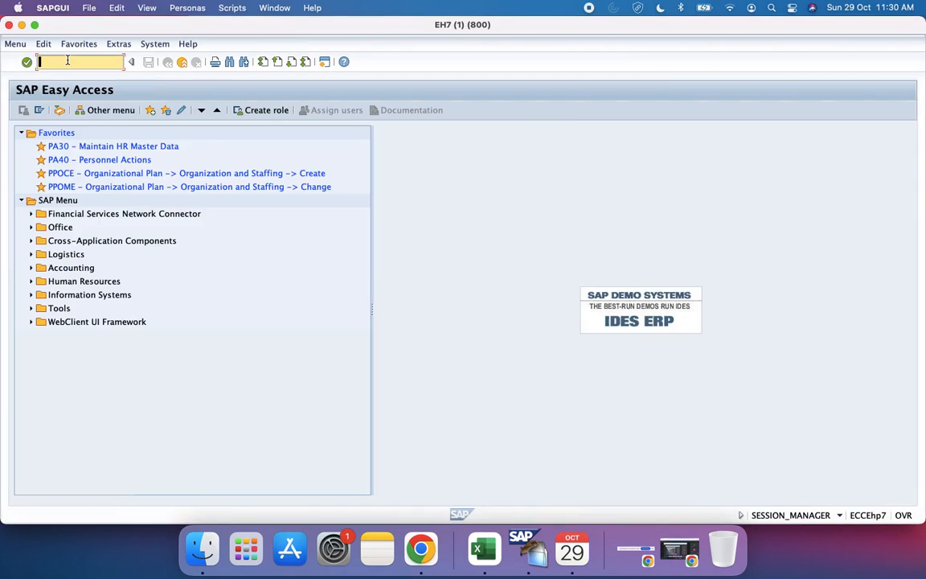
pyautogui.write('spro')
pyautogui.press('Return')
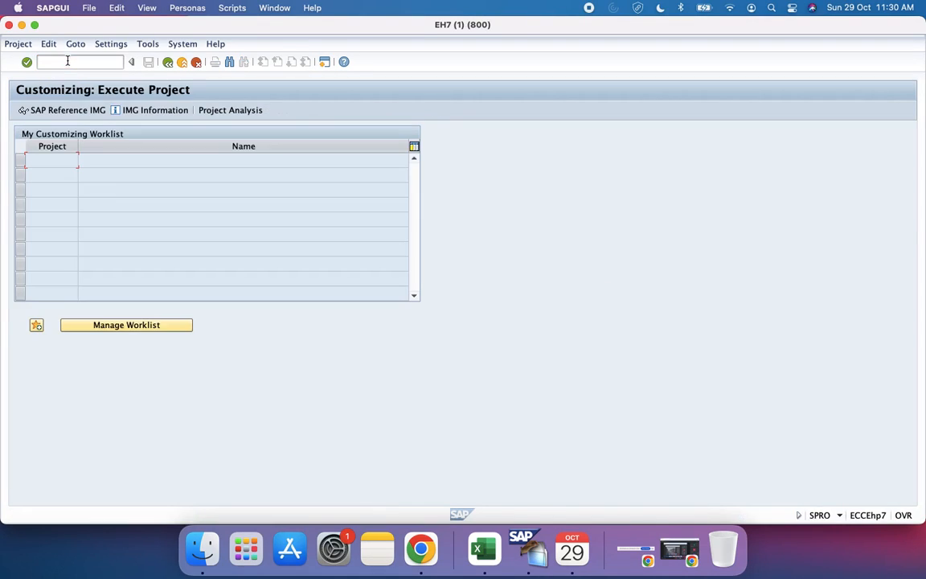
pyautogui.click(73, 111)
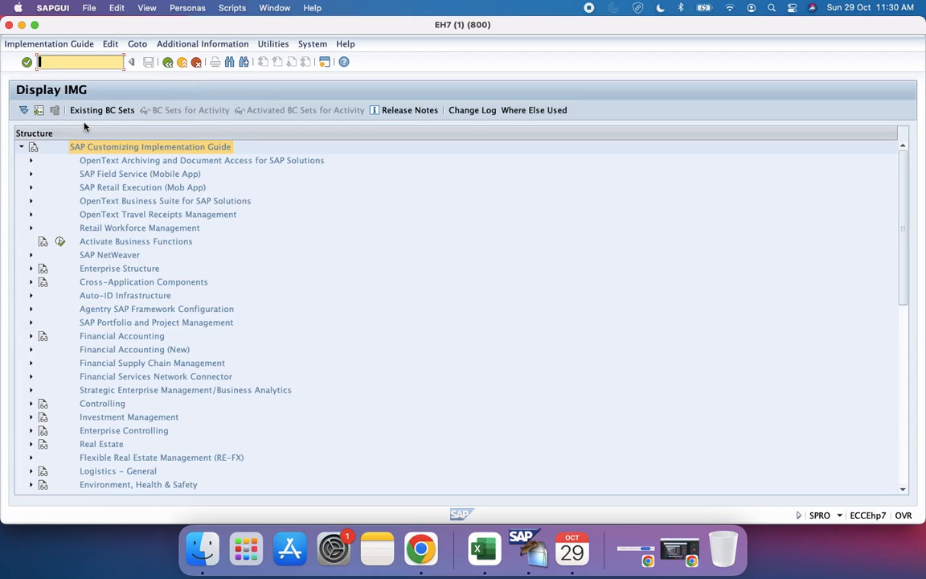
# Step: Open the Define Period Parameters activity in the IMG under Payroll, Payroll: India, Basic Settings, Payroll Organization
pyautogui.scroll(-10, 100, 251)
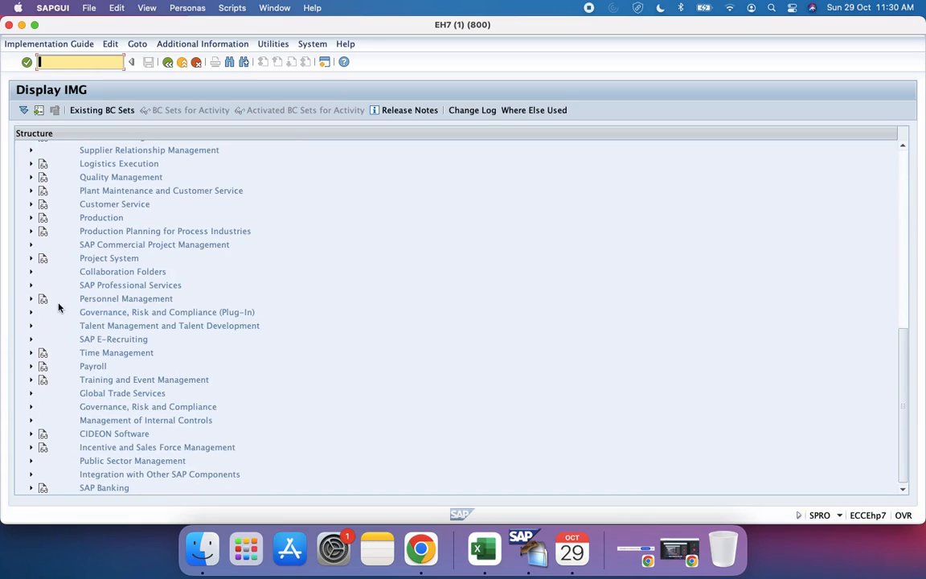
pyautogui.click(32, 366)
pyautogui.scroll(-4, 32, 369)
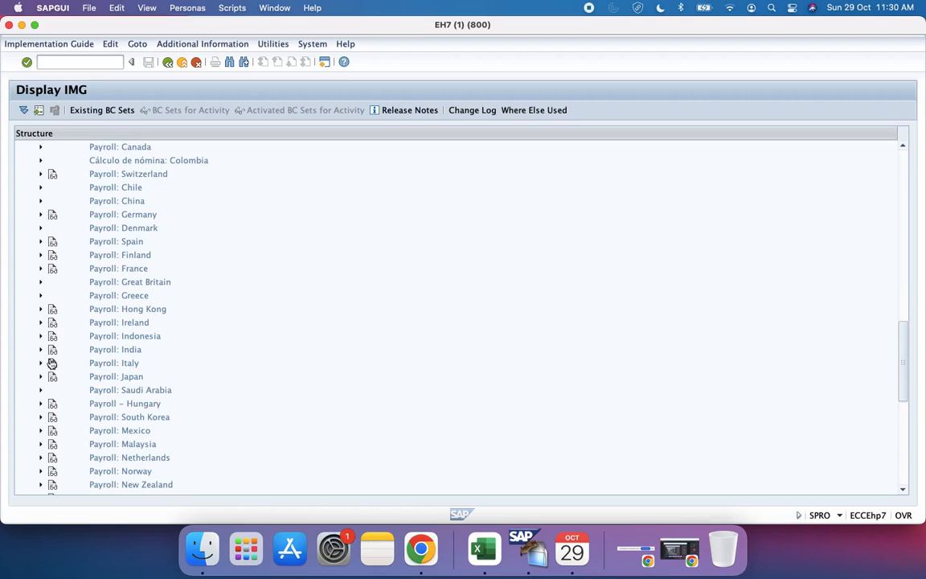
pyautogui.click(40, 349)
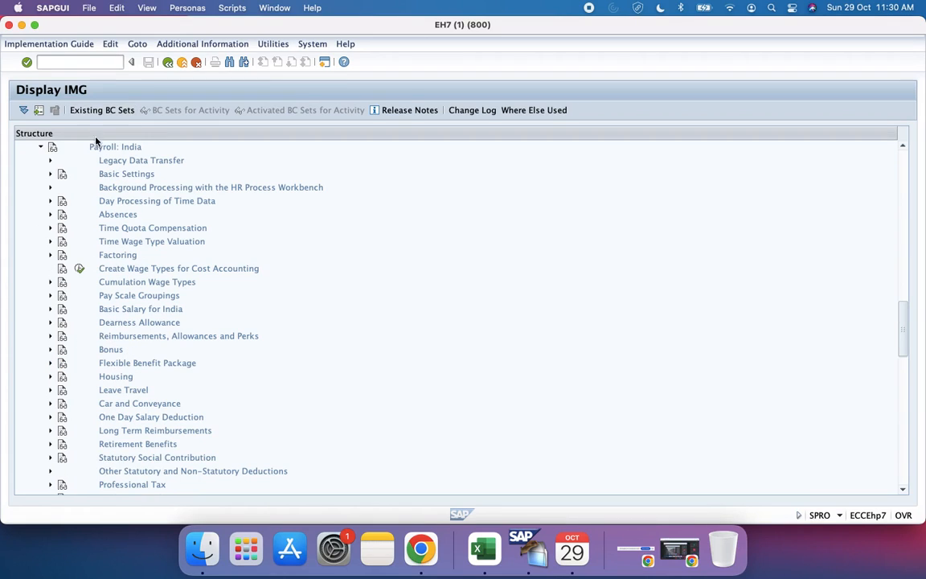
pyautogui.click(50, 175)
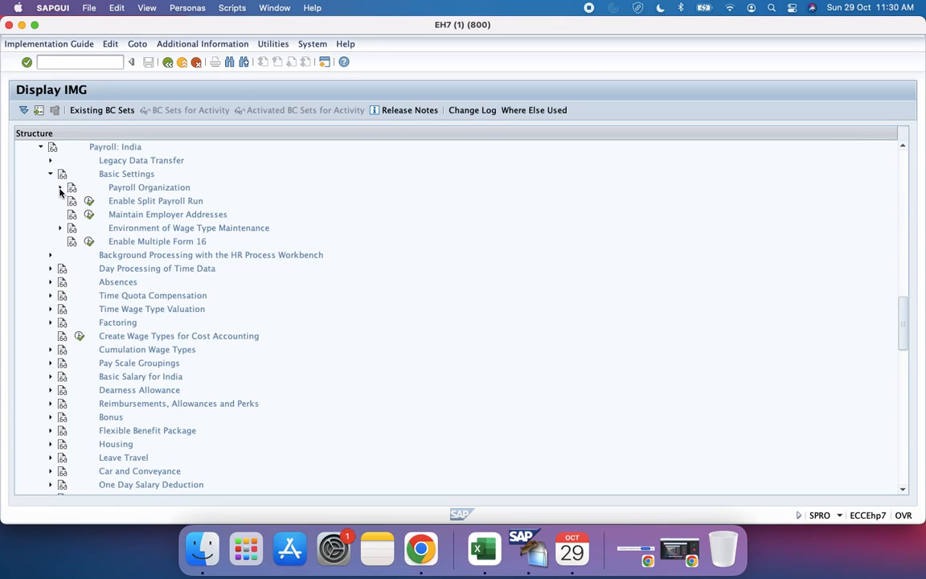
pyautogui.click(59, 187)
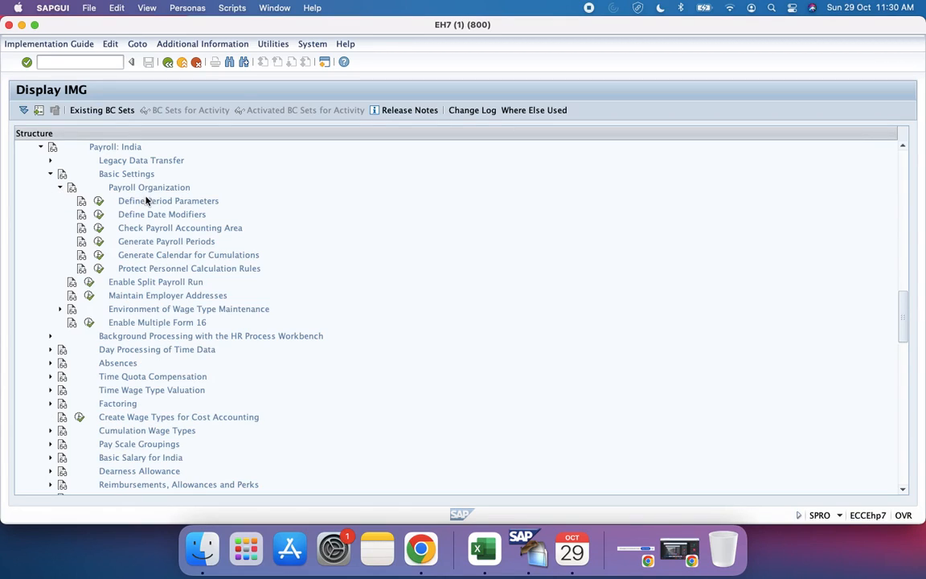
pyautogui.click(99, 204)
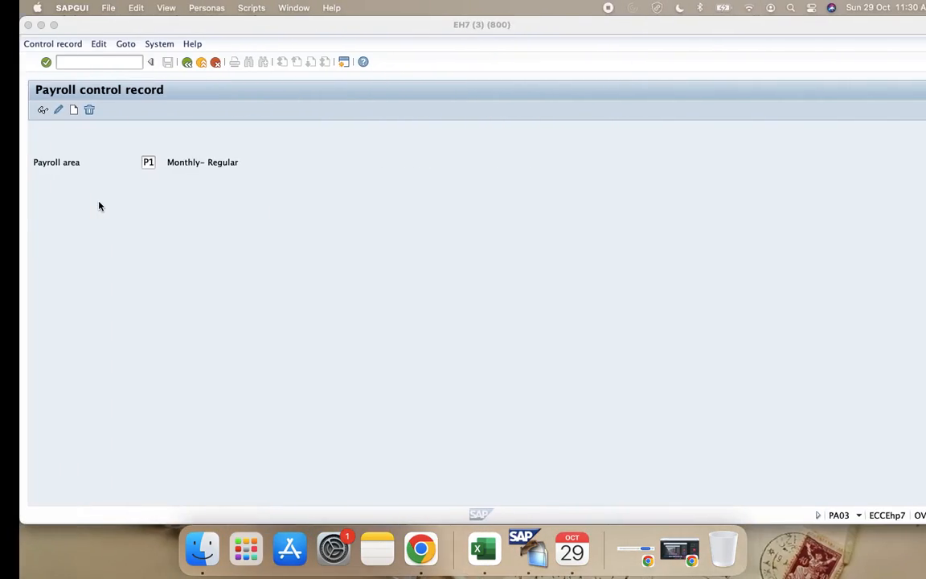
# Step: Switch back to Excel and finish the path in cell B87 so that it ends in "Define Period Parameters"
pyautogui.hotkey('ctrl', 'Left')
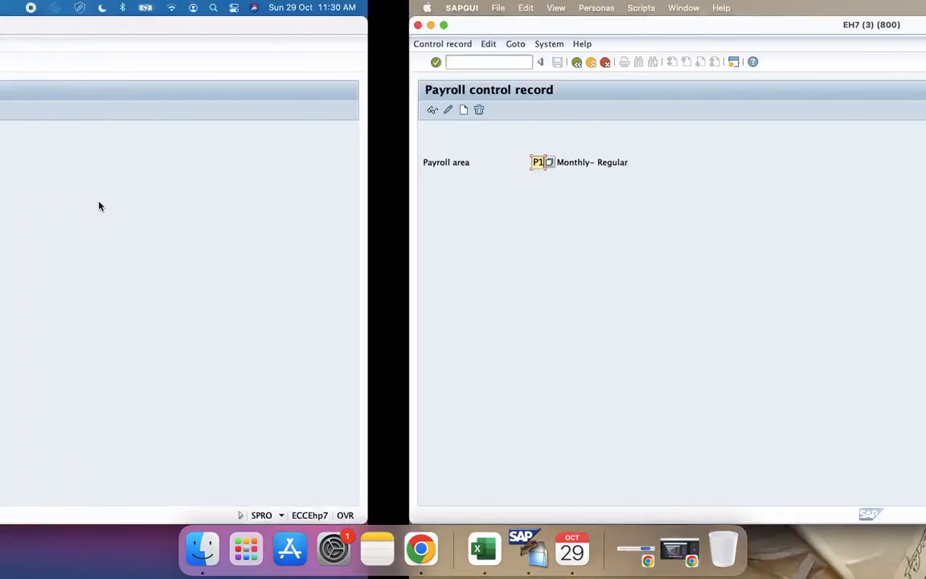
pyautogui.click(486, 555)
pyautogui.write('meters')
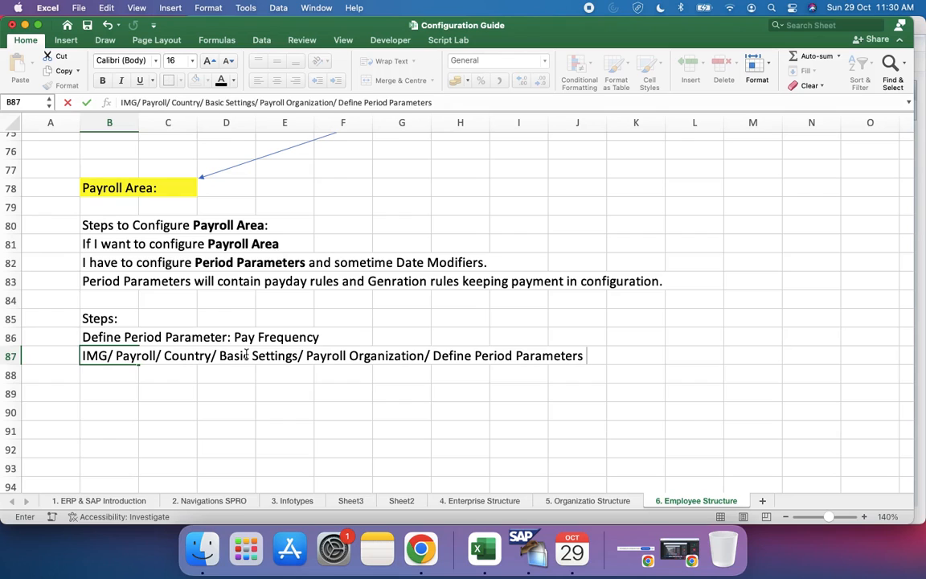
pyautogui.click(189, 387)
# Step: Review the payment requirements of the three employee groups in rows 69 to 73 against the Payroll Area steps
pyautogui.scroll(5, 188, 388)
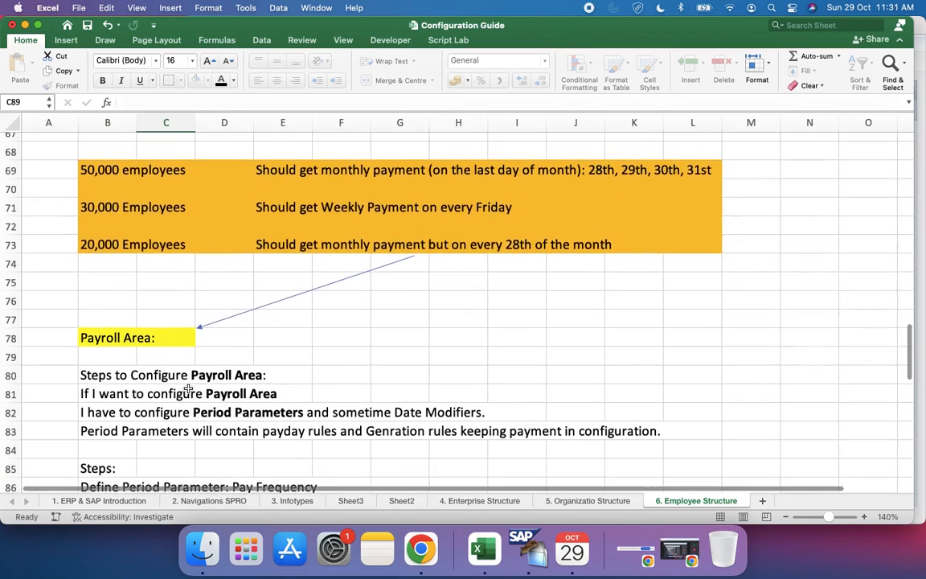
pyautogui.scroll(-3, 189, 388)
pyautogui.scroll(7, 188, 387)
pyautogui.scroll(-1, 189, 386)
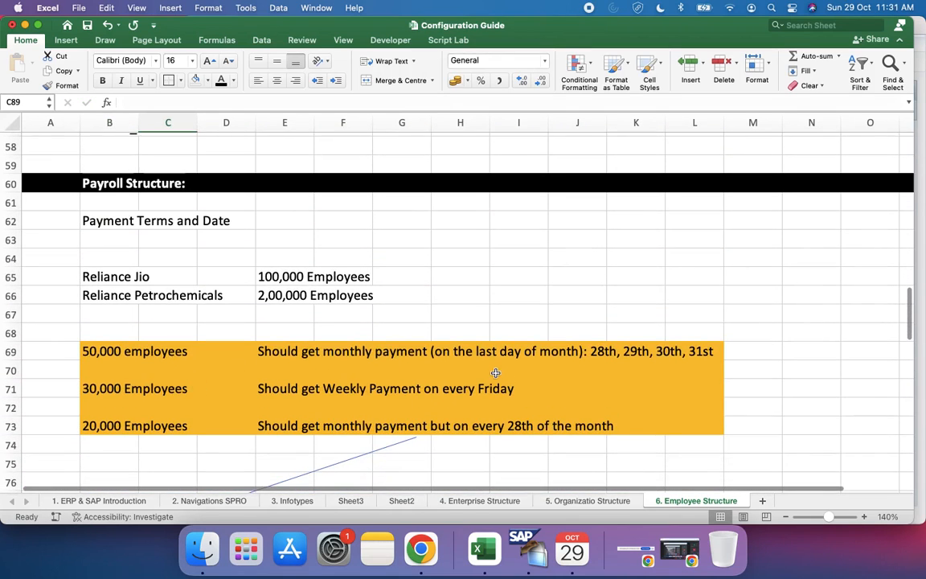
pyautogui.click(266, 352)
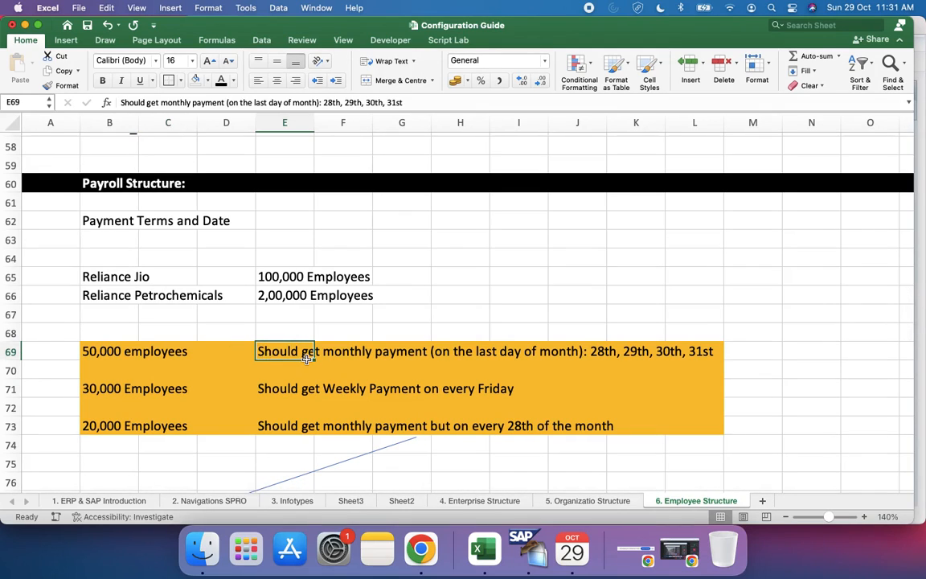
pyautogui.click(767, 351)
pyautogui.click(795, 351)
pyautogui.scroll(-10, 465, 399)
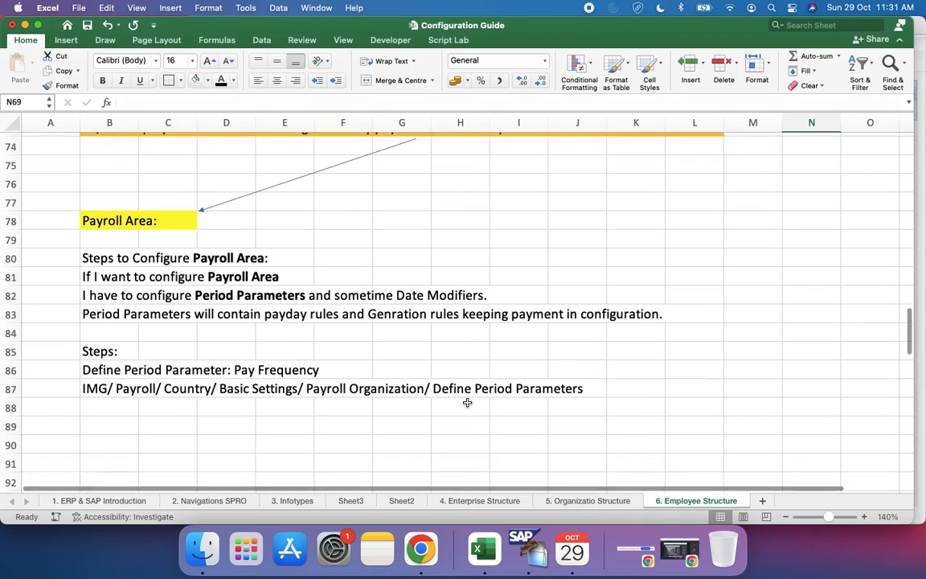
pyautogui.scroll(-2, 467, 402)
pyautogui.click(161, 326)
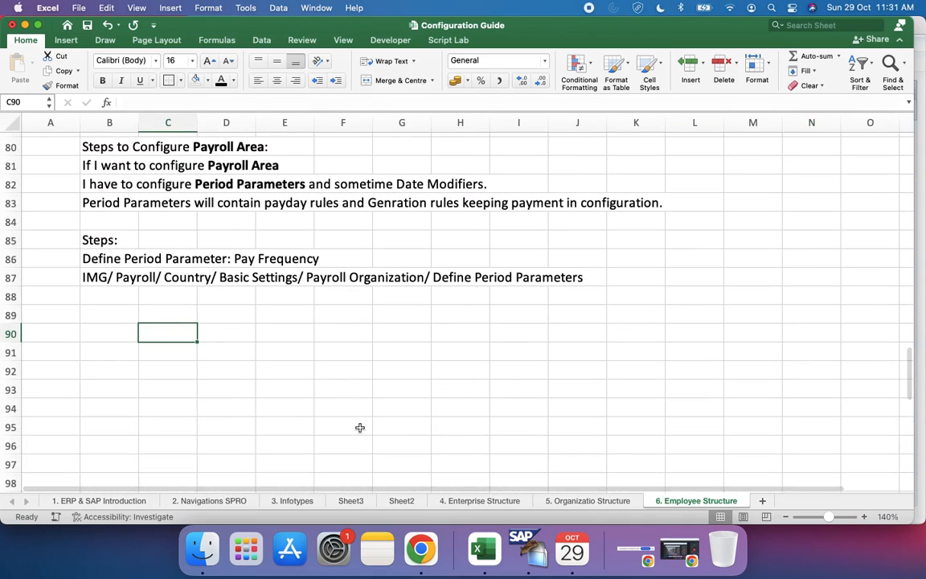
# Step: Switch to SAP and examine which period parameter numbers and names already exist in the Period Parameters overview
pyautogui.click(536, 541)
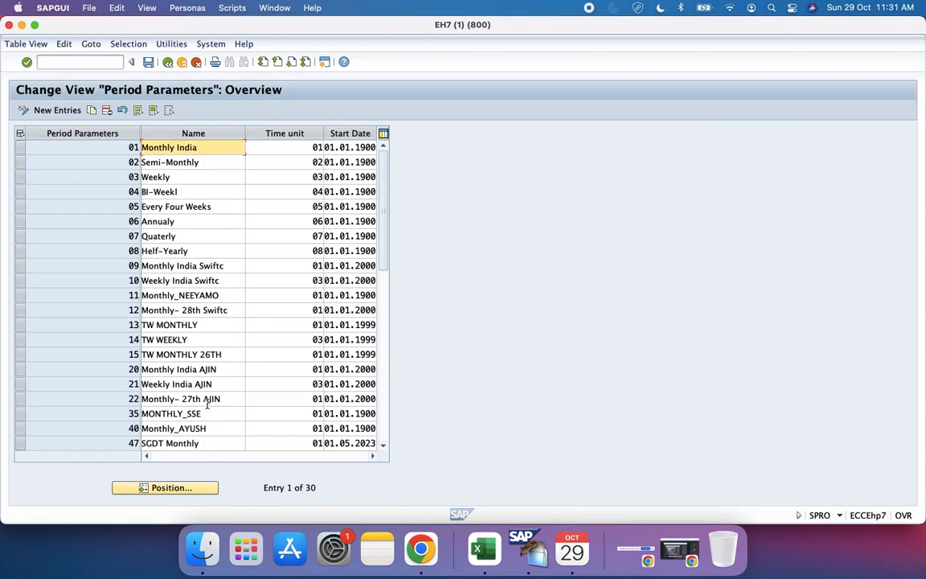
pyautogui.click(384, 427)
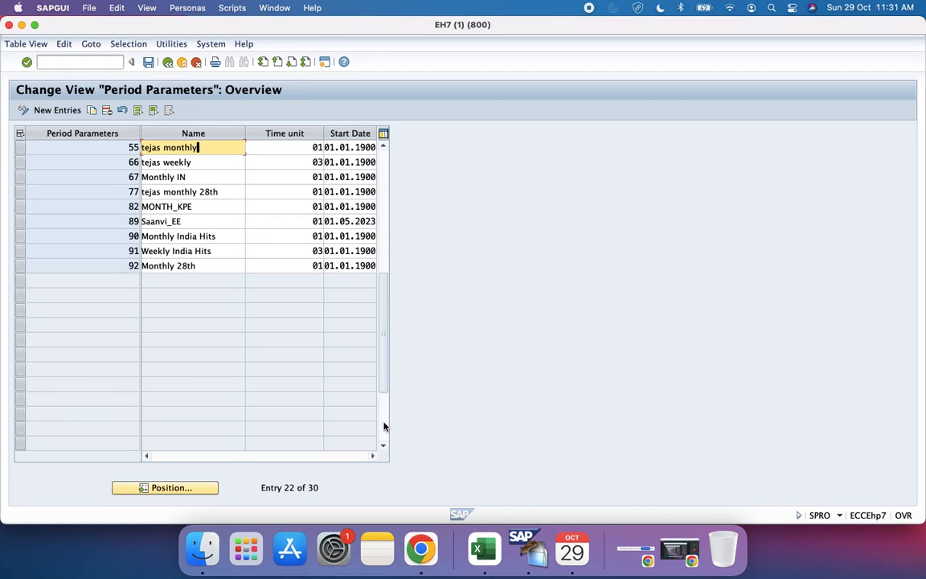
pyautogui.scroll(1, 215, 336)
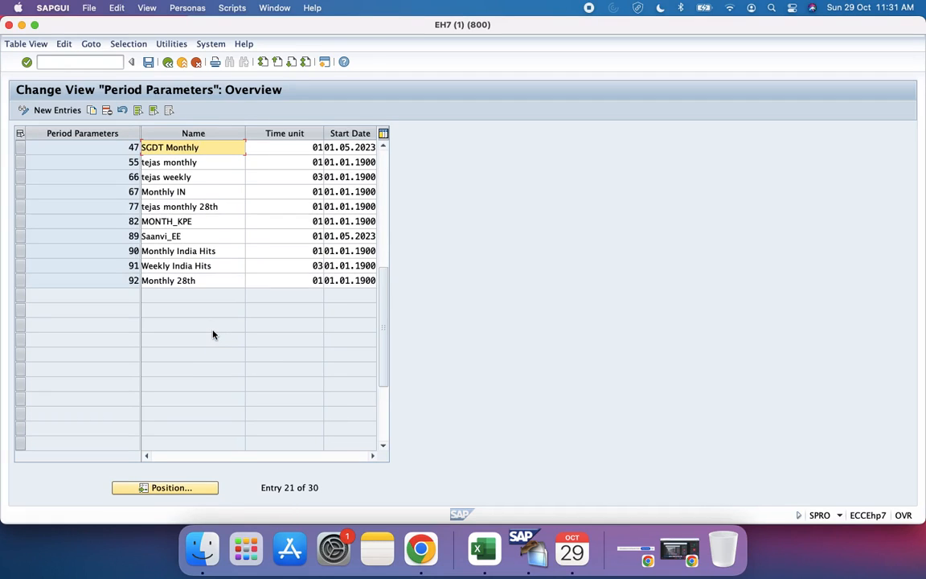
pyautogui.scroll(3, 213, 334)
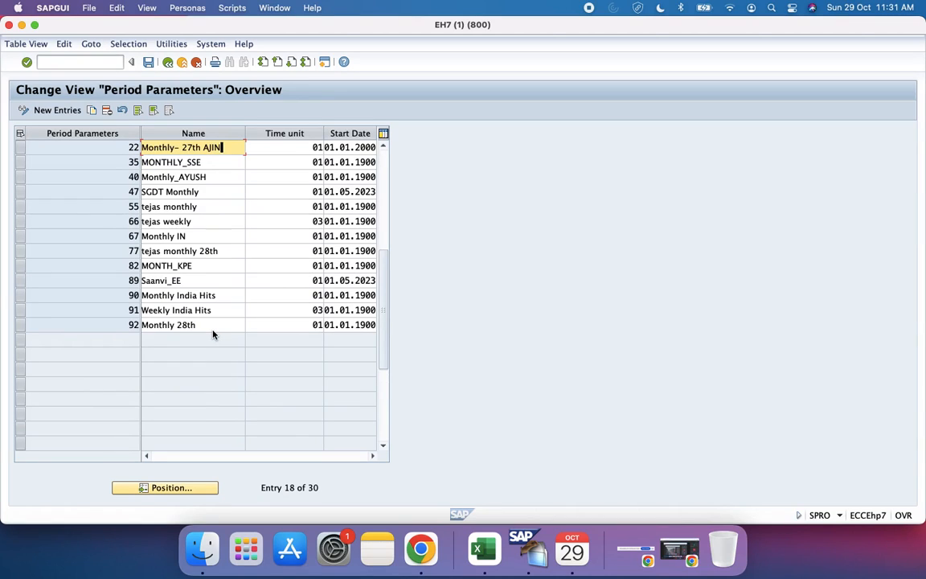
pyautogui.scroll(4, 213, 334)
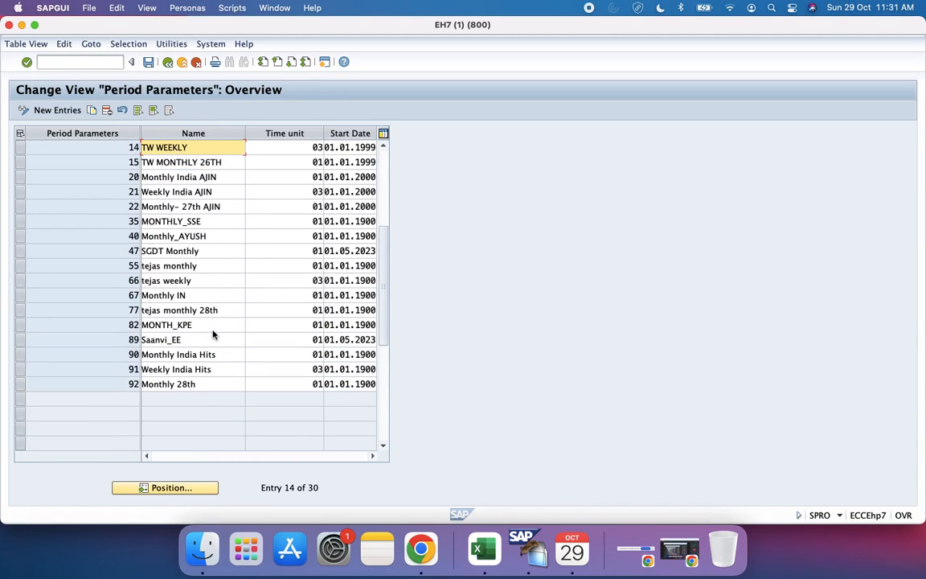
pyautogui.scroll(4, 213, 335)
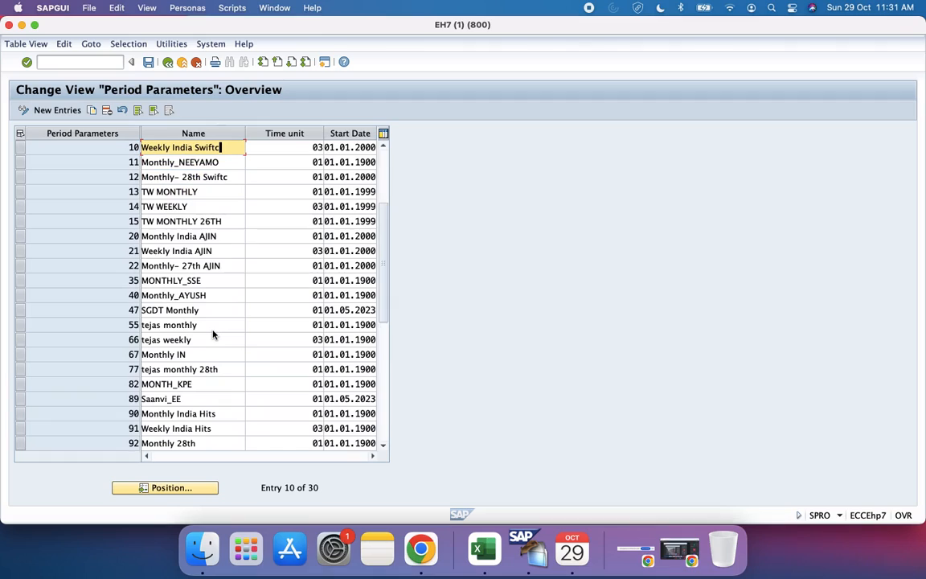
pyautogui.scroll(4, 213, 335)
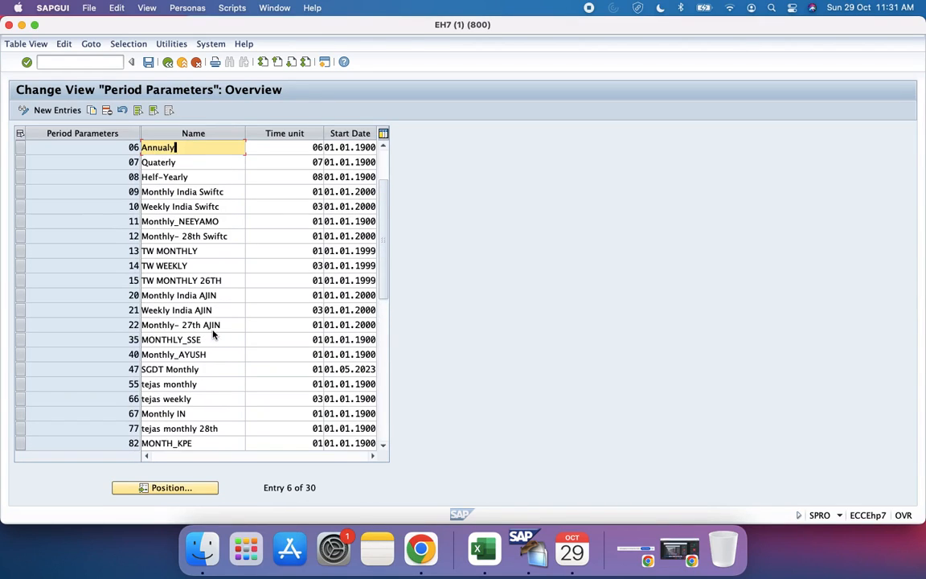
pyautogui.scroll(1, 213, 334)
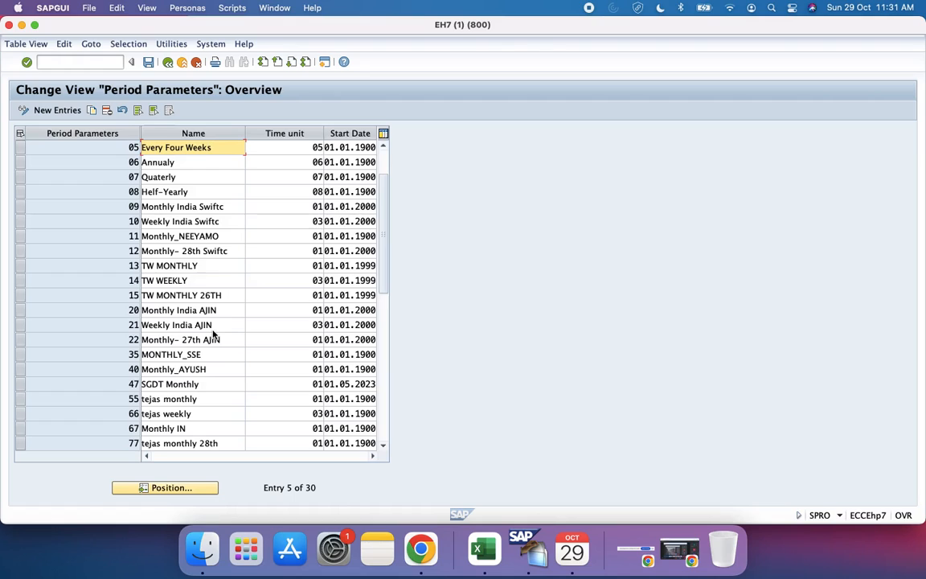
# Step: Minimize SAP and enter 30 in cell C89 and "Regular Payroll" in cell D89 of the Configuration Guide workbook
pyautogui.click(22, 25)
pyautogui.click(822, 393)
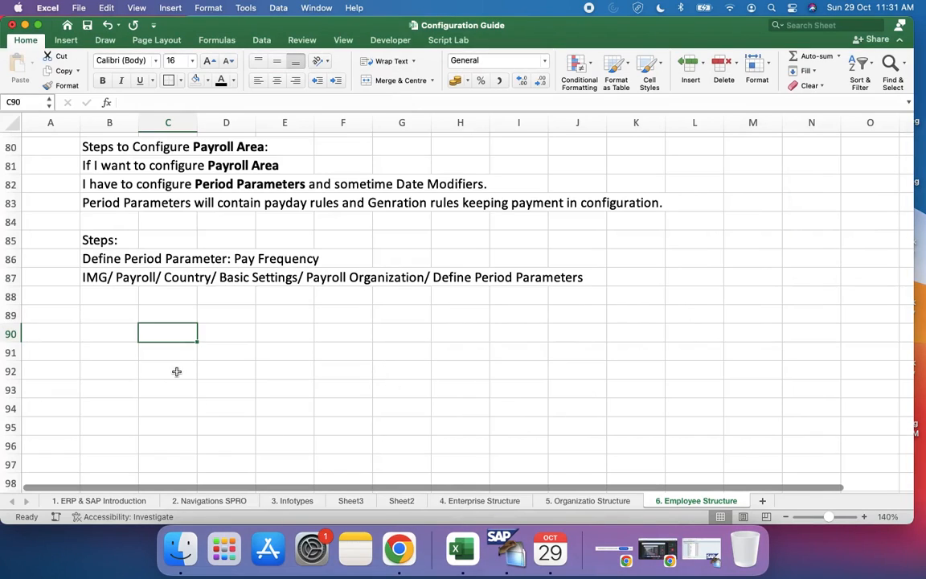
pyautogui.click(173, 313)
pyautogui.write('30')
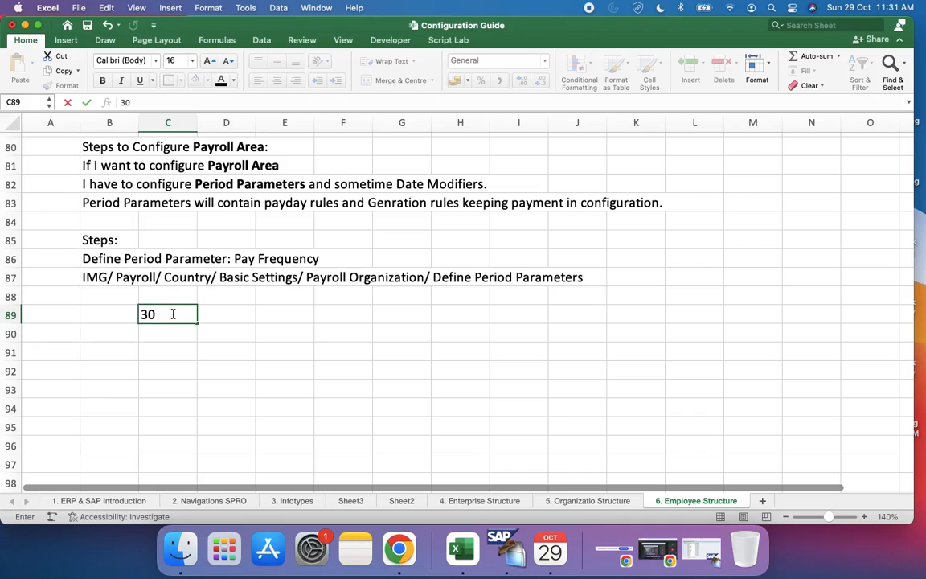
pyautogui.press('Tab')
pyautogui.write('Regula')
pyautogui.write('Payroll')
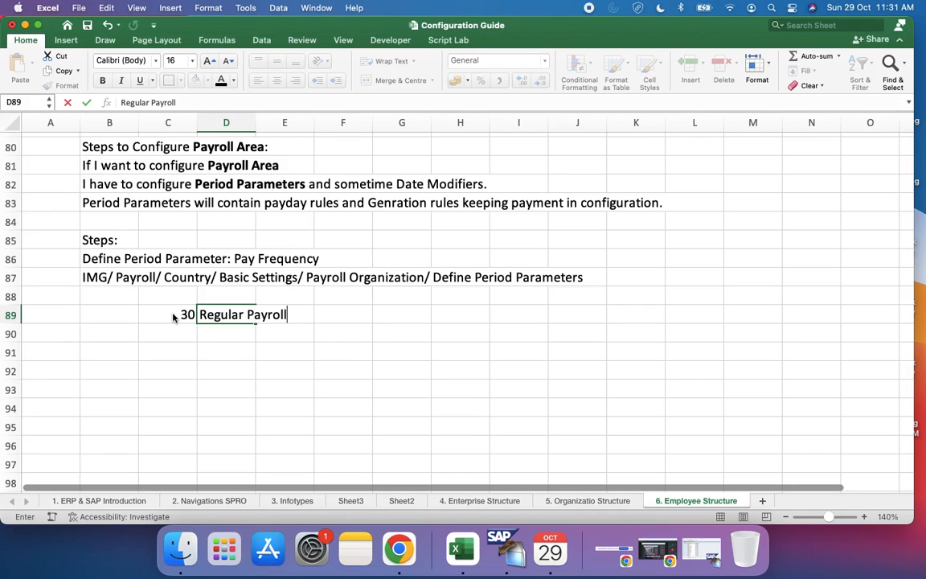
pyautogui.scroll(6, 173, 317)
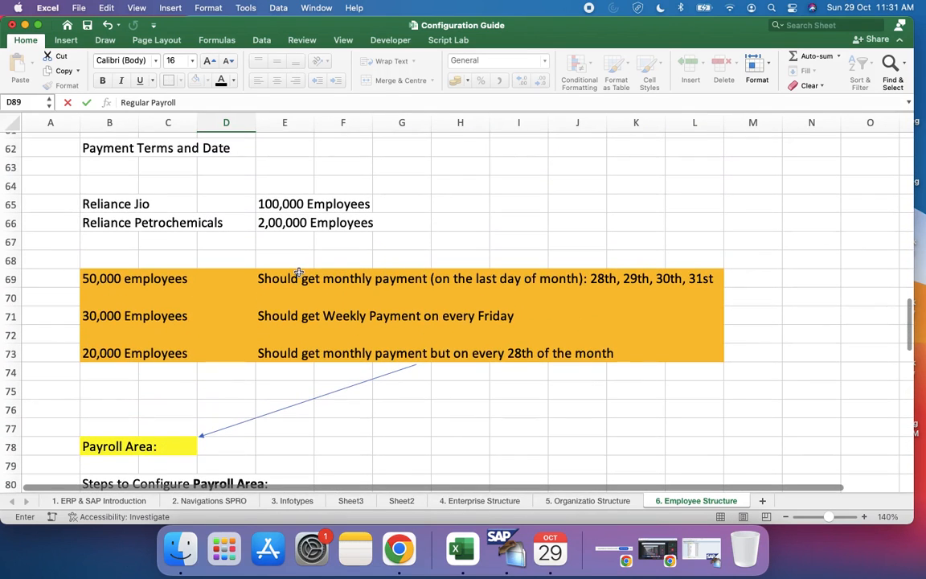
pyautogui.click(298, 273)
# Step: Add the second period parameter below the first: 31 in cell C90 and "Weekly" in cell D90
pyautogui.scroll(-6, 300, 298)
pyautogui.click(249, 350)
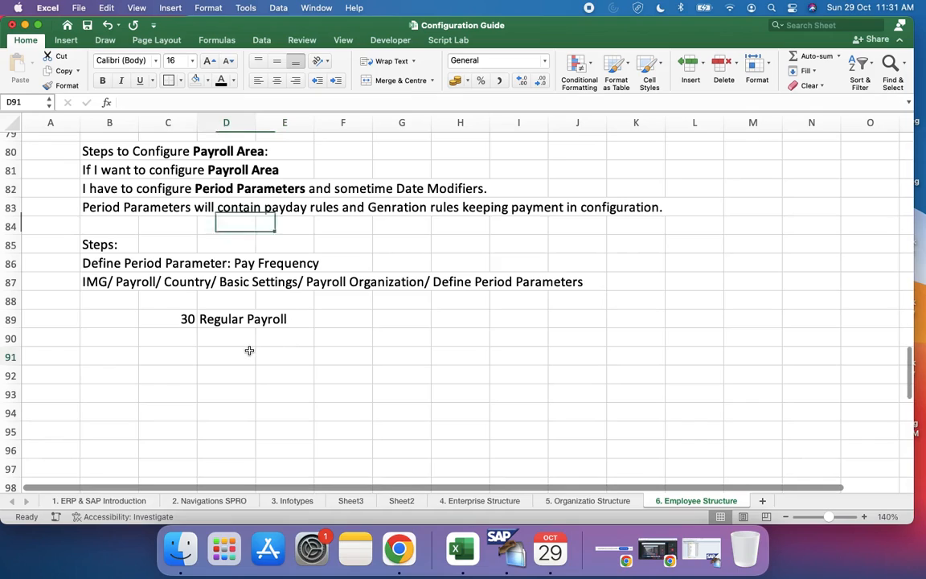
pyautogui.click(176, 322)
pyautogui.click(187, 337)
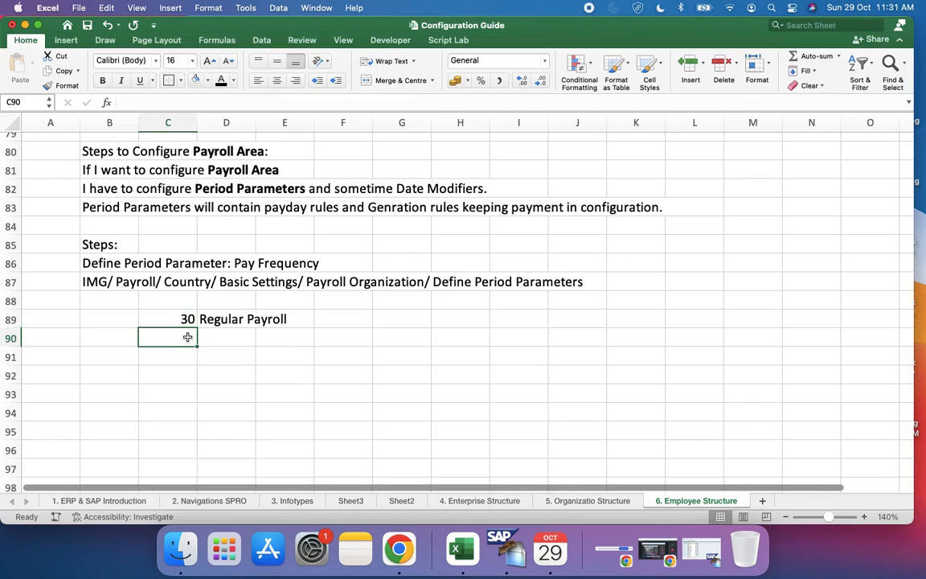
pyautogui.write('31')
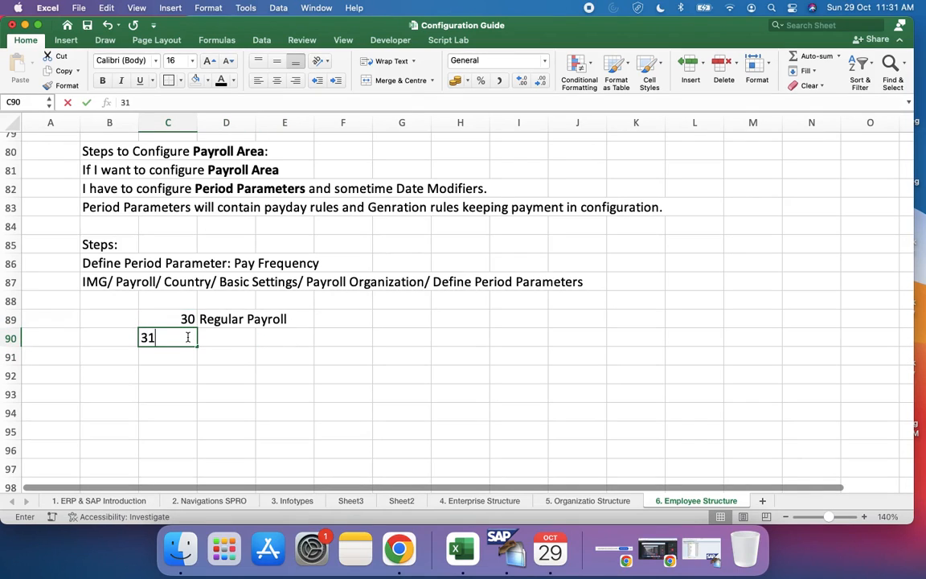
pyautogui.press('Tab')
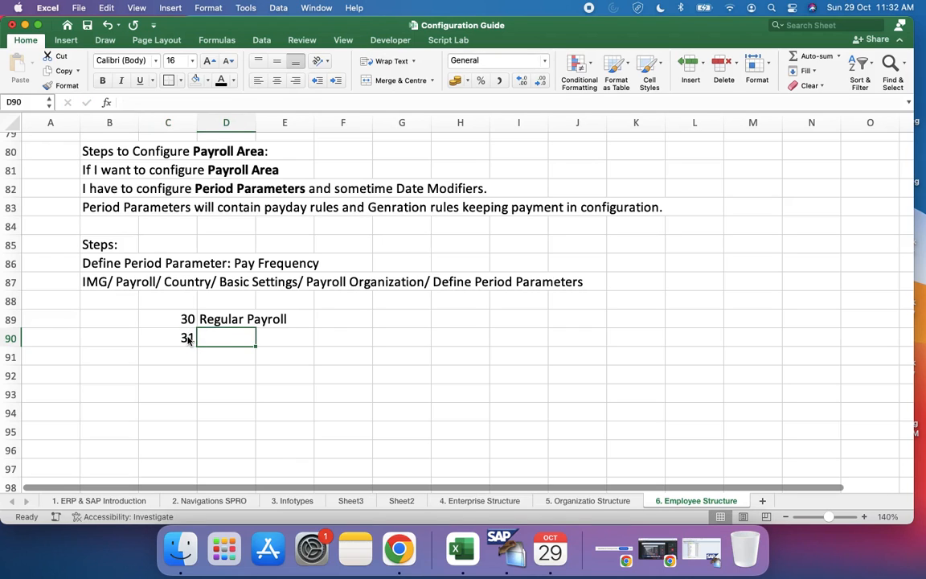
pyautogui.scroll(5, 190, 337)
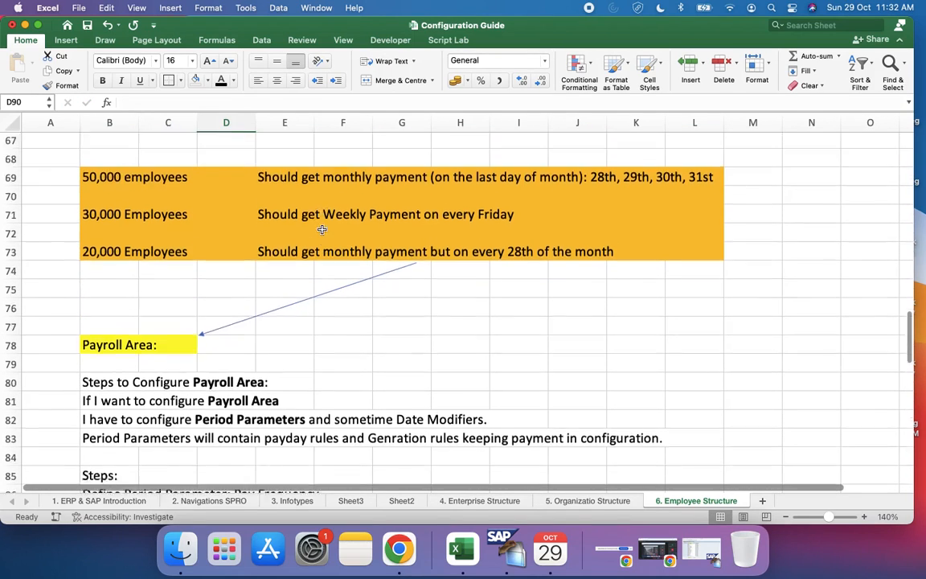
pyautogui.scroll(-6, 322, 230)
pyautogui.write('Weekly')
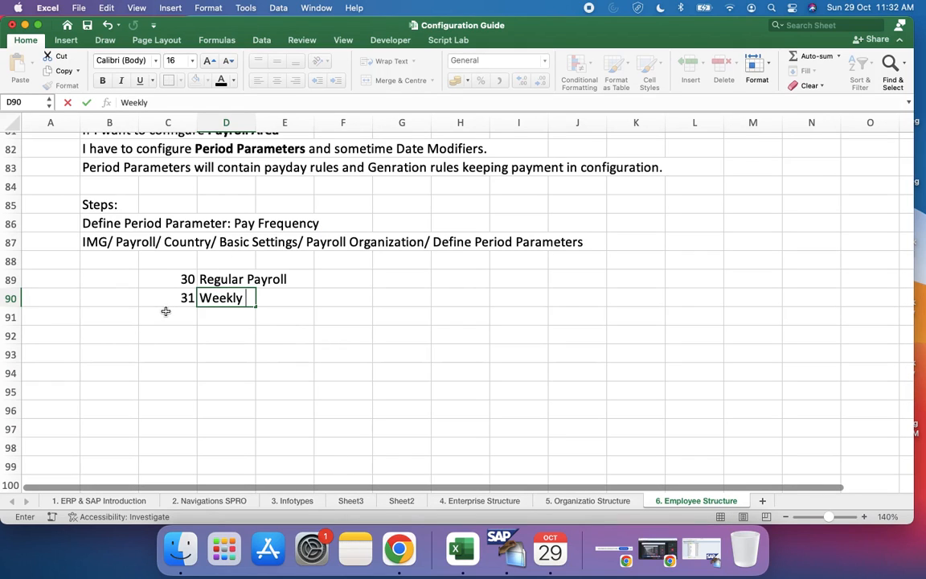
# Step: Add the third period parameter: 32 in cell C91 and "Monthly on every 28th" in cell D91
pyautogui.click(165, 314)
pyautogui.write('32')
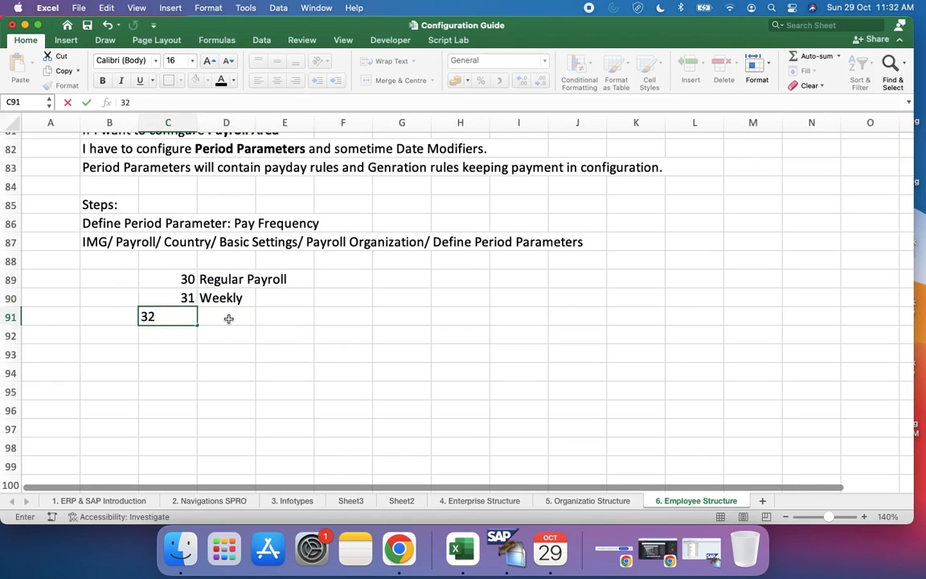
pyautogui.click(228, 319)
pyautogui.scroll(5, 228, 319)
pyautogui.scroll(-3, 283, 243)
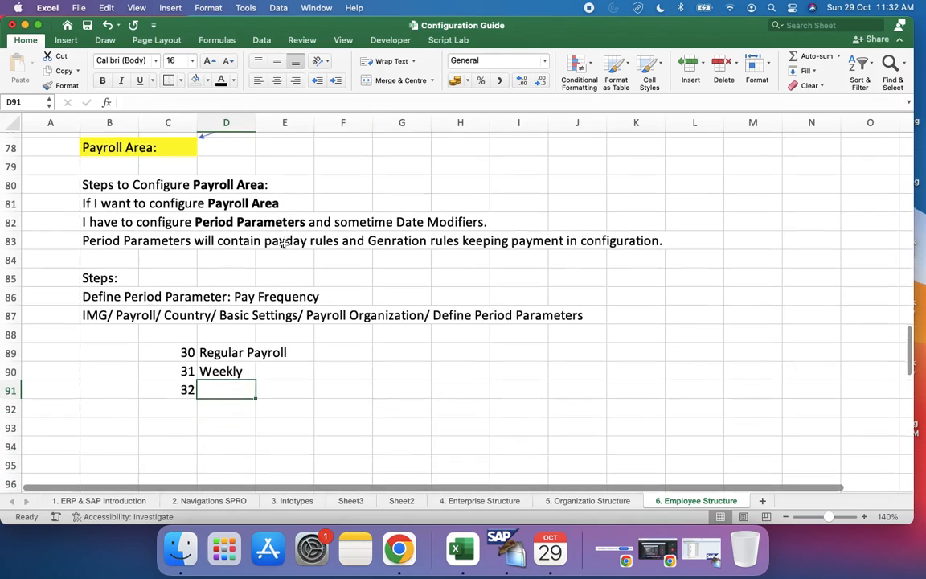
pyautogui.scroll(-3, 283, 243)
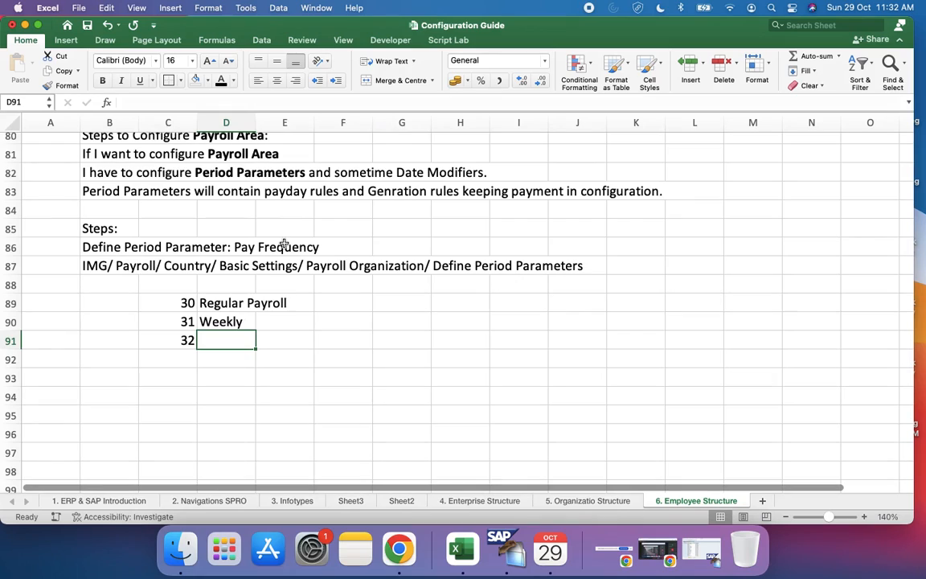
pyautogui.write('Regular')
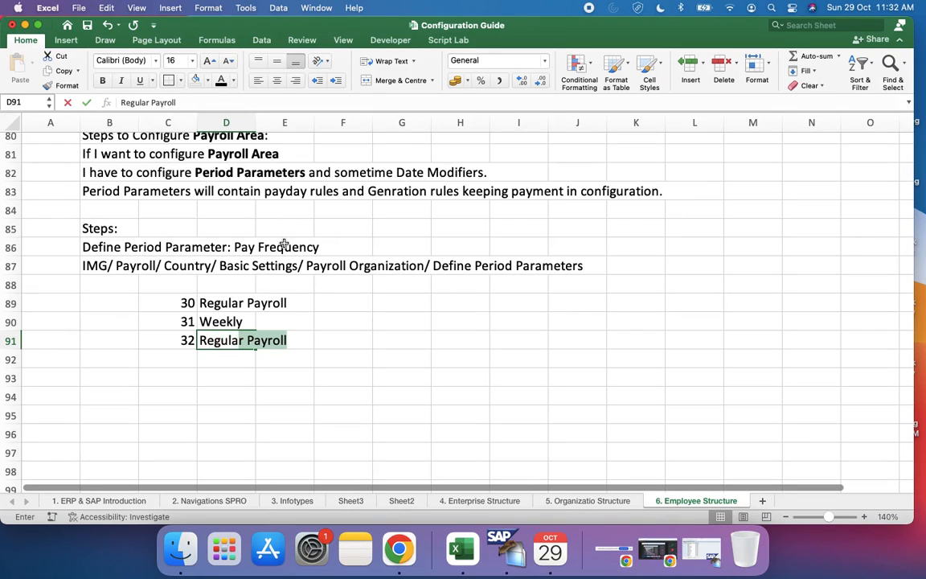
pyautogui.press('BackSpace')
pyautogui.press('BackSpace')
pyautogui.press('BackSpace')
pyautogui.press('BackSpace')
pyautogui.press('BackSpace')
pyautogui.press('BackSpace')
pyautogui.press('BackSpace')
pyautogui.press('BackSpace')
pyautogui.press('BackSpace')
pyautogui.write('Mn')
pyautogui.press('BackSpace')
pyautogui.write('onthly o')
pyautogui.write('n every ')
pyautogui.write('29')
pyautogui.press('BackSpace')
pyautogui.write('8th')
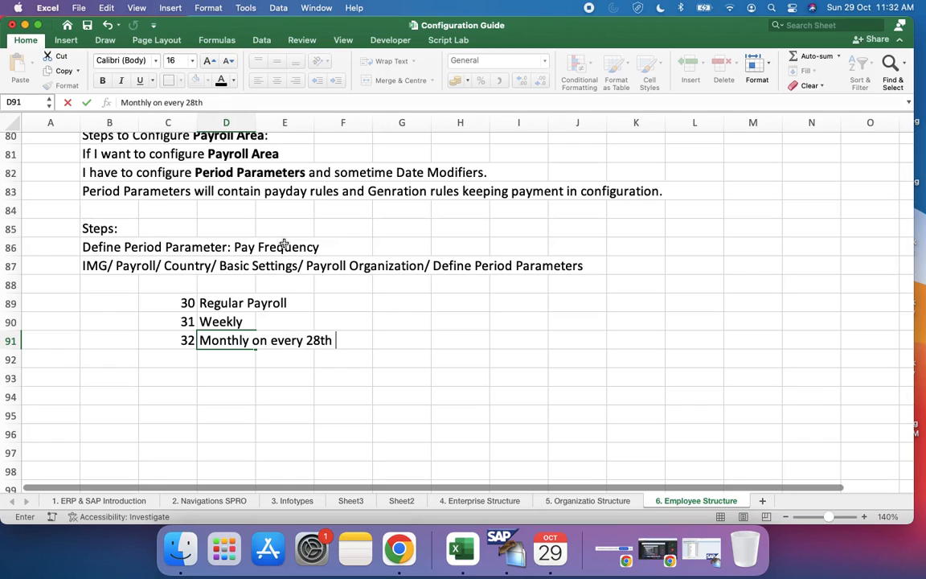
# Step: Replace the name of period parameter 30 in cell D89 with "Monthly Payroll"
pyautogui.click(241, 302)
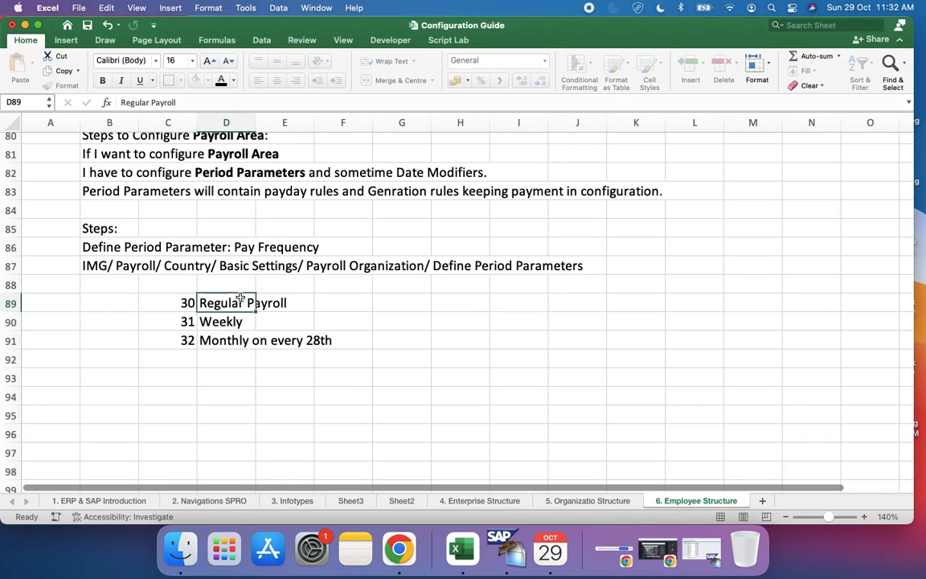
pyautogui.tripleClick(141, 103)
pyautogui.write('Mon')
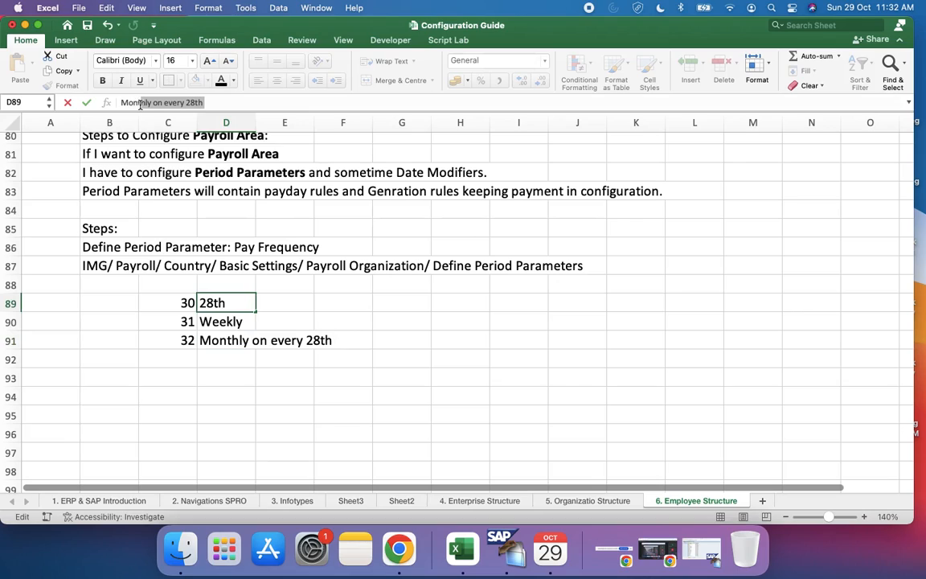
pyautogui.write('thly Payroll')
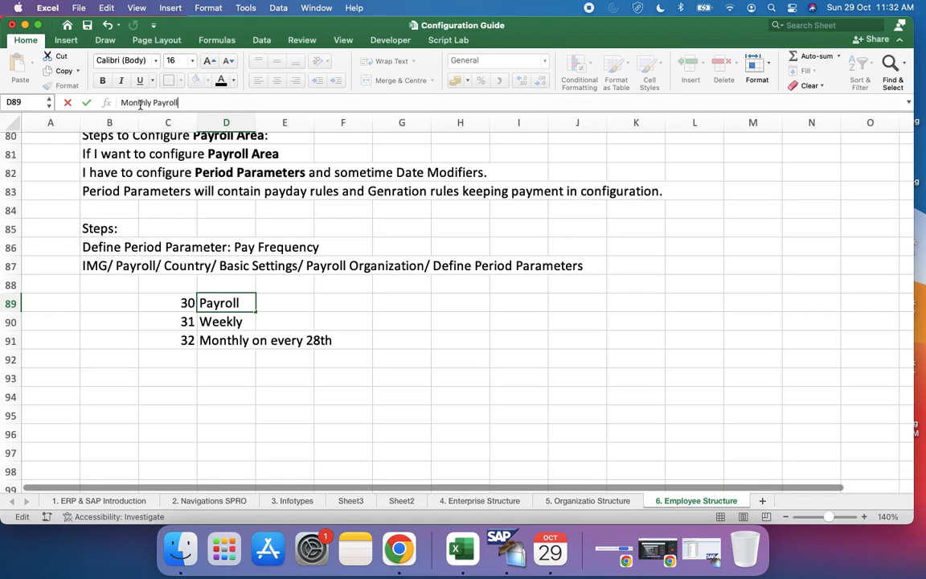
# Step: Extend the name of period parameter 31 in cell D90 to "Weekly Payroll"
pyautogui.press('Return')
pyautogui.press('Up')
pyautogui.press('Down')
pyautogui.click(173, 103)
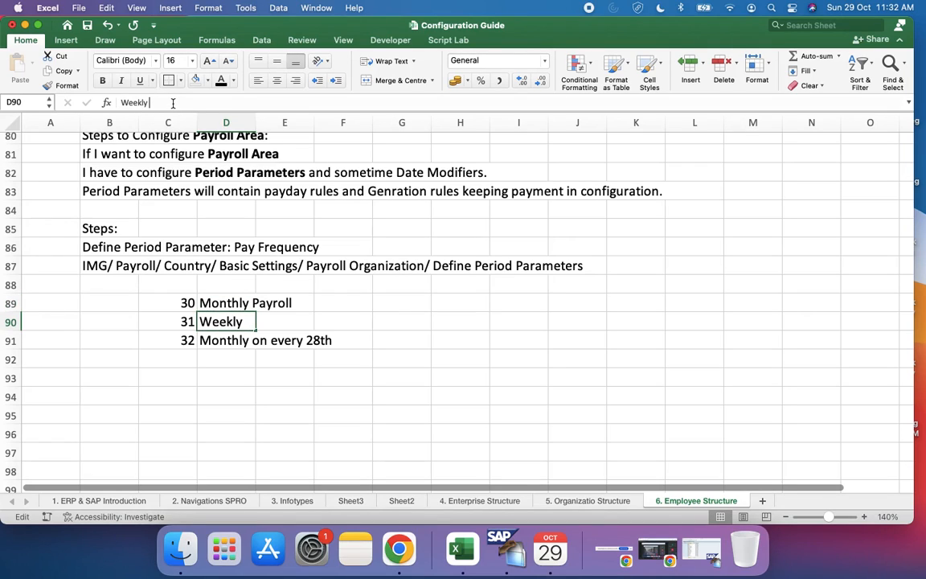
pyautogui.write('Payroll')
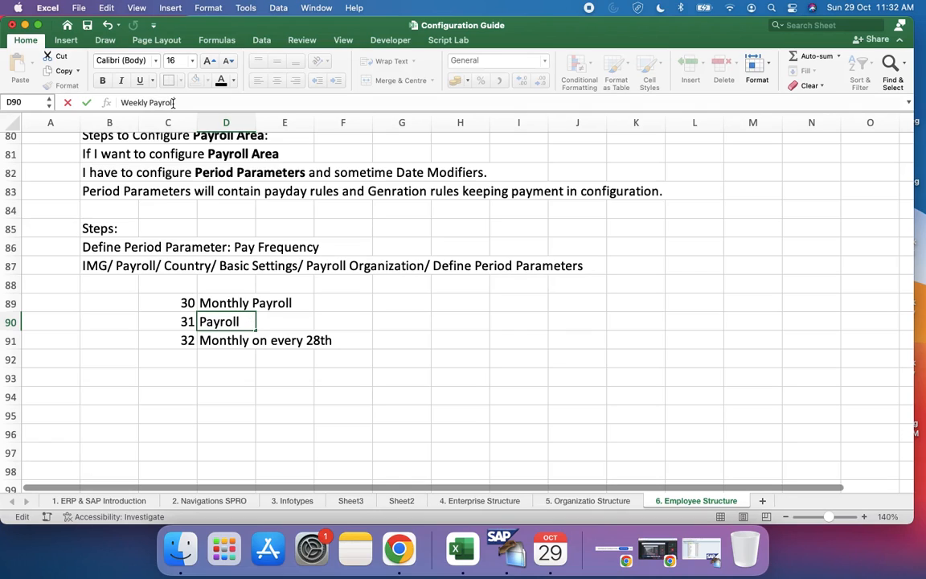
pyautogui.press('Return')
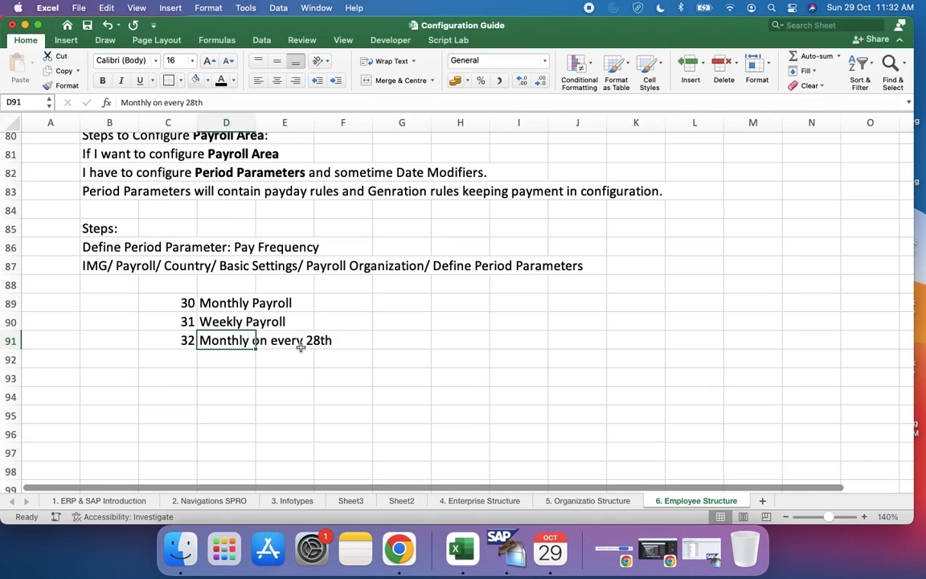
# Step: Switch to SAP and close the sessions showing the payroll control record and the employee's Organizations Management infotype
pyautogui.click(513, 561)
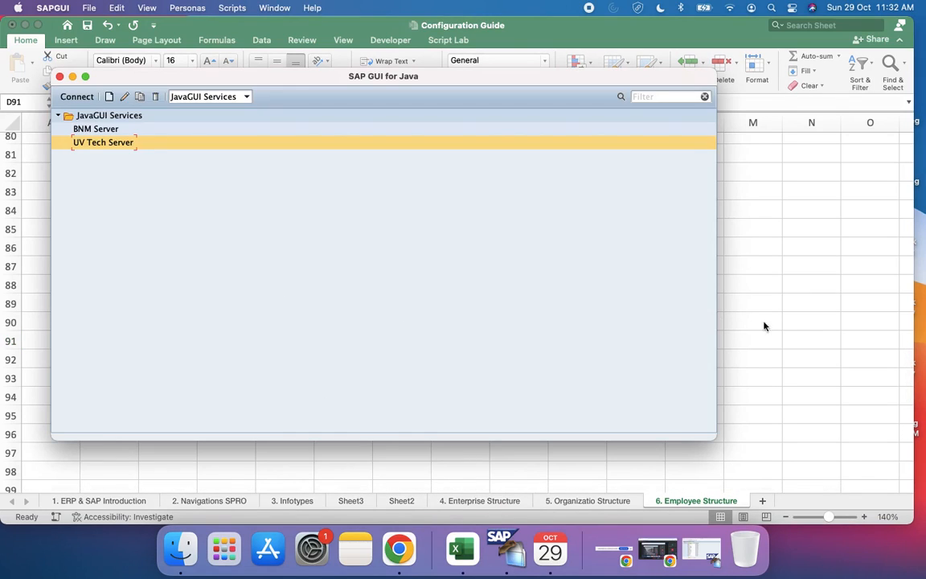
pyautogui.click(812, 325)
pyautogui.hotkey('ctrl', 'Right')
pyautogui.hotkey('ctrl', 'Left')
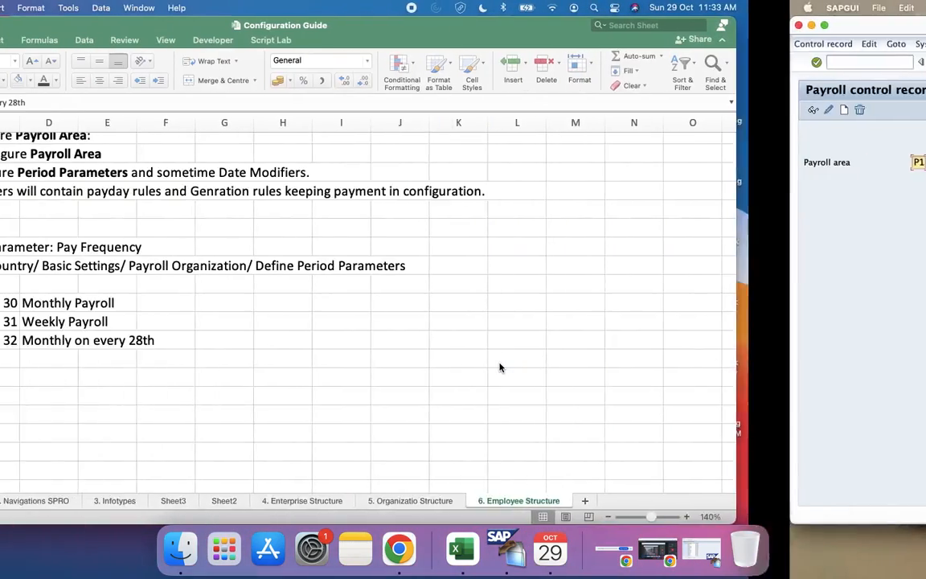
pyautogui.hotkey('ctrl', 'Right')
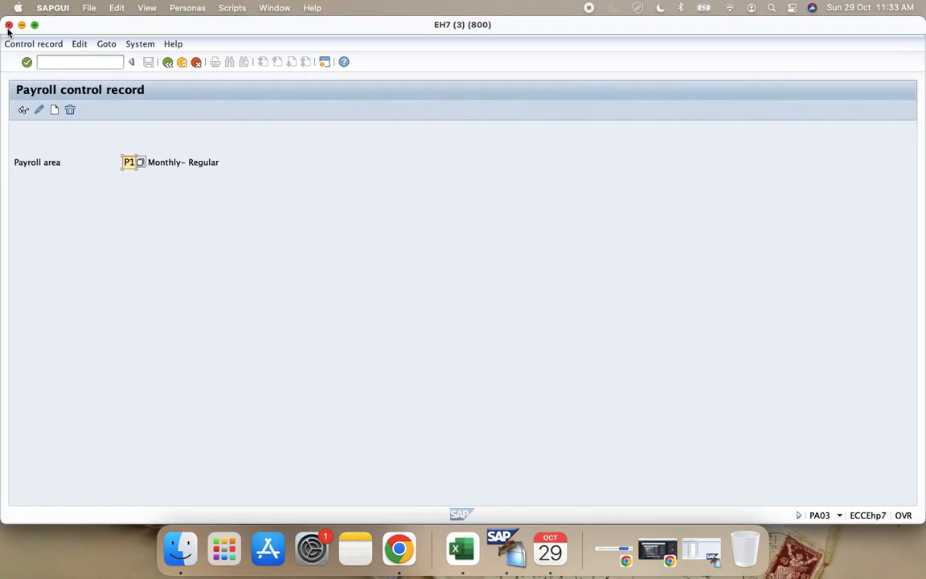
pyautogui.click(9, 25)
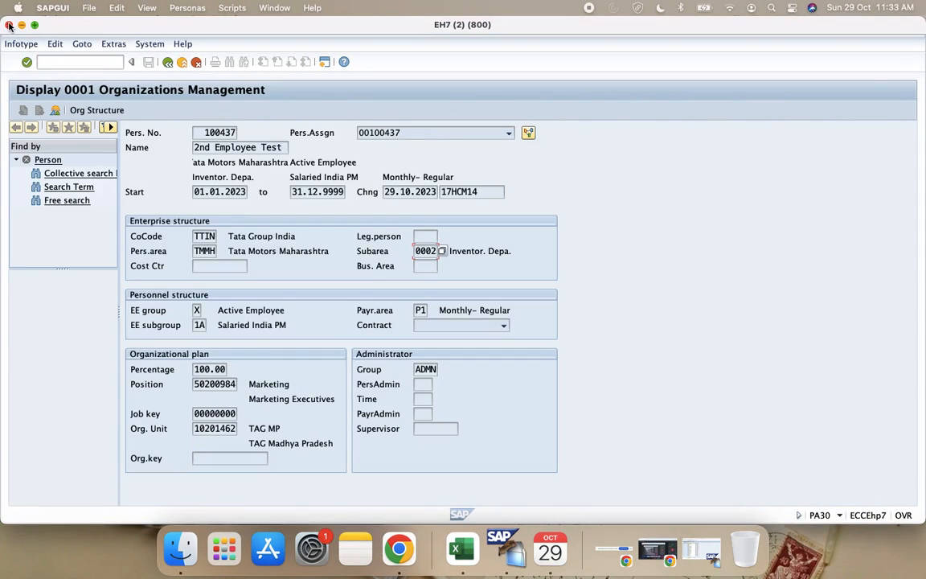
pyautogui.click(9, 25)
# Step: Restore the minimized SAP session with the Period Parameters overview and move its window to Desktop 4
pyautogui.hotkey('ctrl', 'Left')
pyautogui.hotkey('ctrl', 'Up')
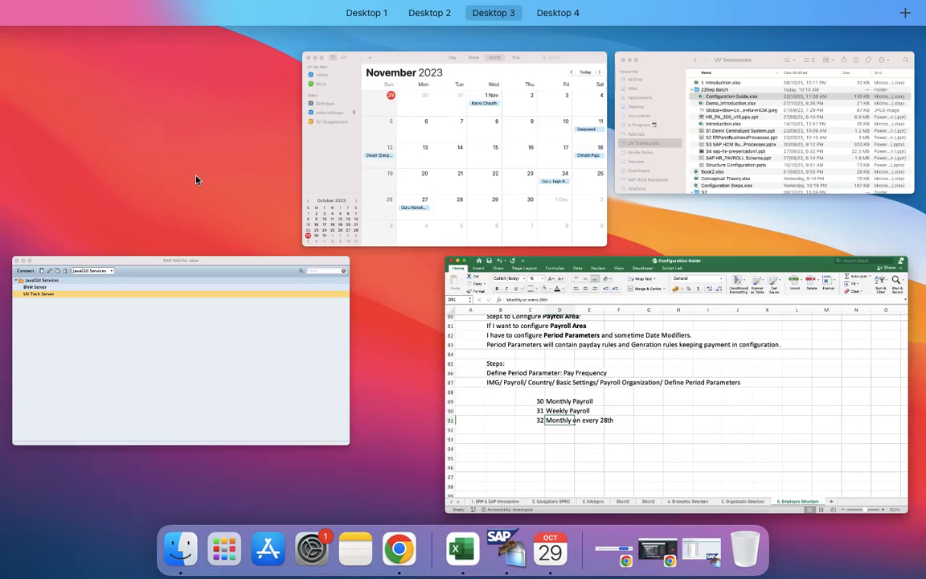
pyautogui.hotkey('ctrl', 'Left')
pyautogui.hotkey('ctrl', 'Left')
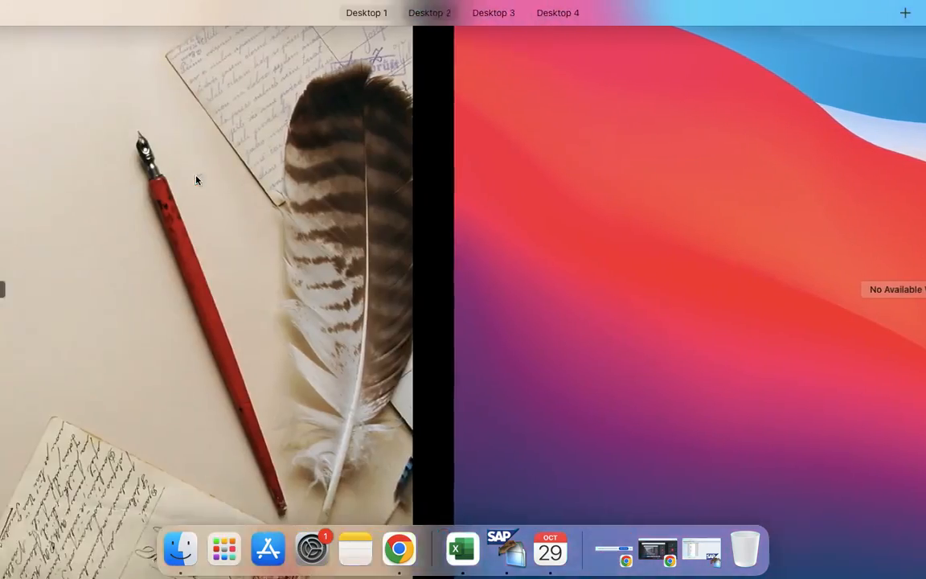
pyautogui.hotkey('ctrl', 'Right')
pyautogui.hotkey('ctrl', 'Right')
pyautogui.hotkey('ctrl', 'Left')
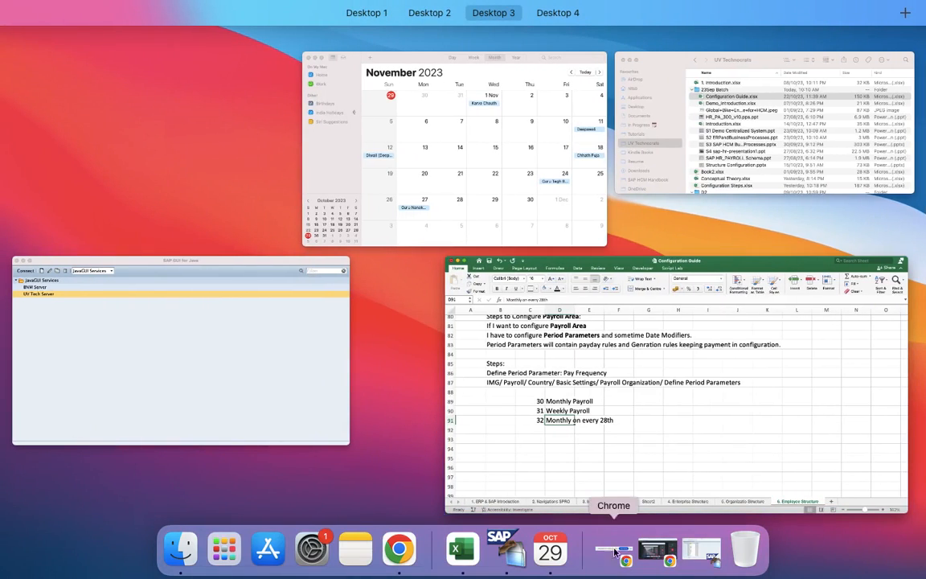
pyautogui.hotkey('ctrl', 'Right')
pyautogui.click(683, 556)
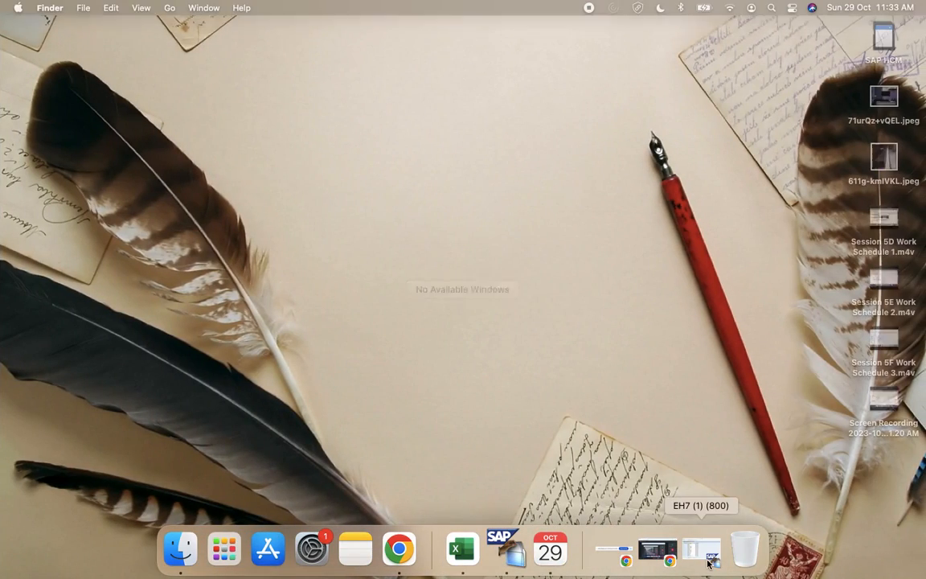
pyautogui.hotkey('ctrl', 'Left')
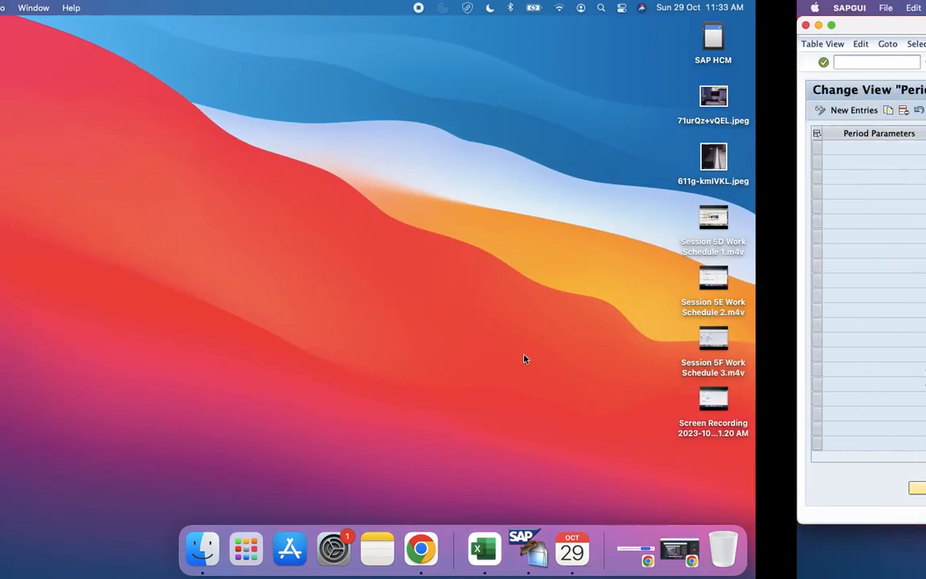
pyautogui.hotkey('ctrl', 'Up')
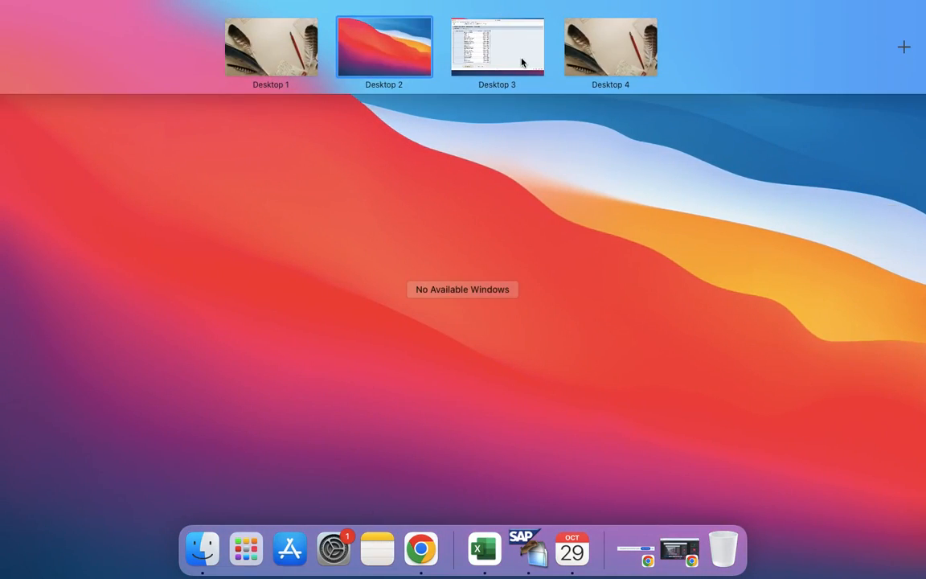
pyautogui.click(483, 48)
pyautogui.hotkey('ctrl', 'Up')
pyautogui.moveTo(372, 356); pyautogui.dragTo(635, 47)
pyautogui.click(643, 46)
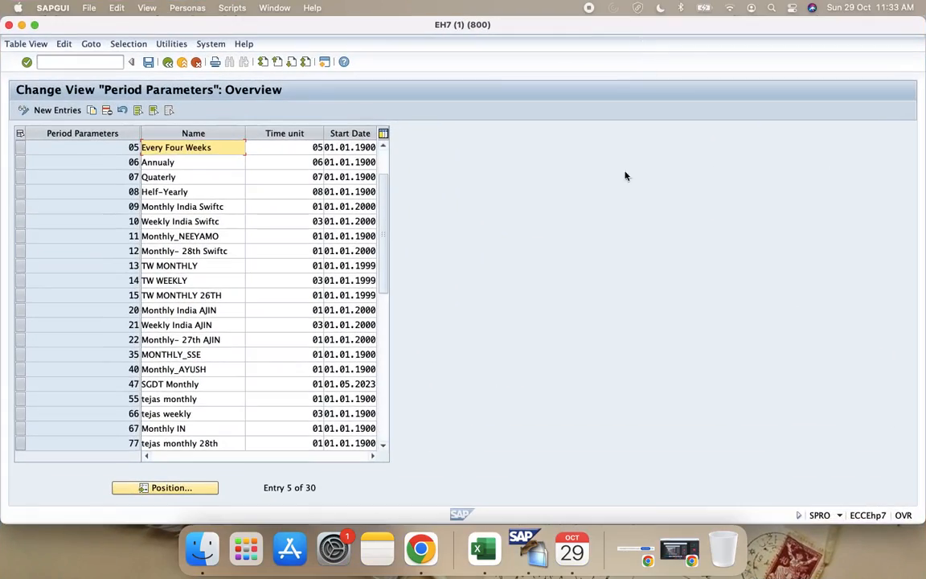
# Step: Check the parameter list in the workbook, then create new entries in SAP with period parameters 30, 31 and 32
pyautogui.hotkey('ctrl', 'Left')
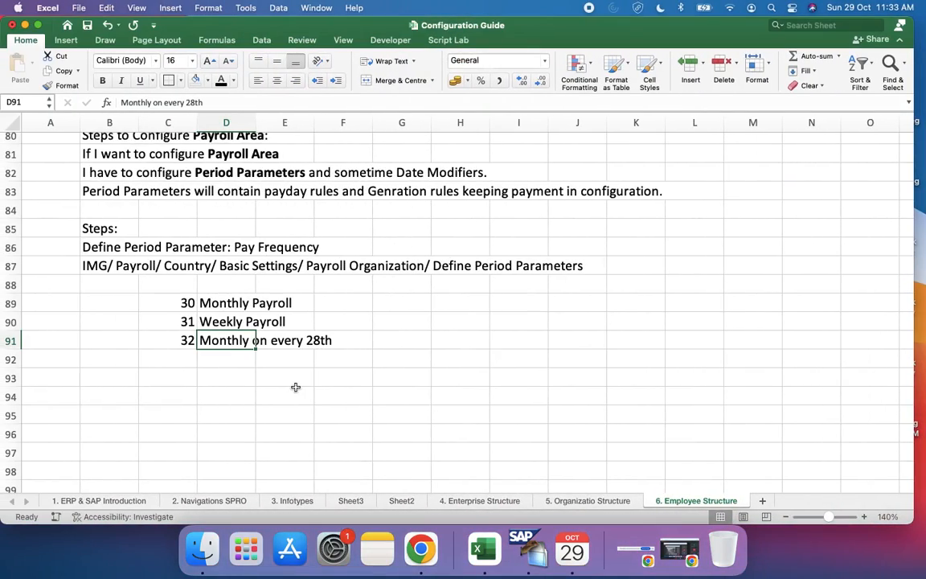
pyautogui.click(157, 305)
pyautogui.click(177, 321)
pyautogui.click(180, 339)
pyautogui.hotkey('ctrl', 'Right')
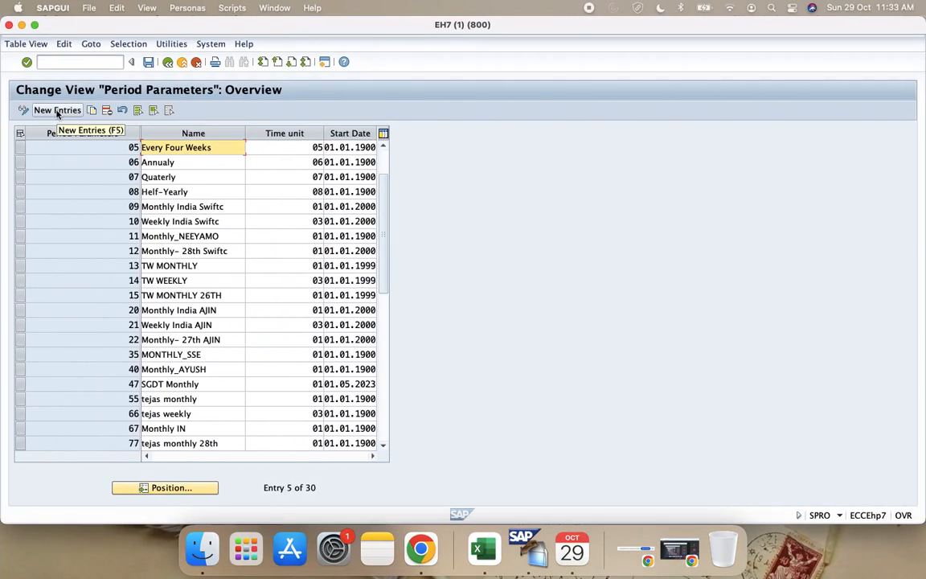
pyautogui.click(57, 111)
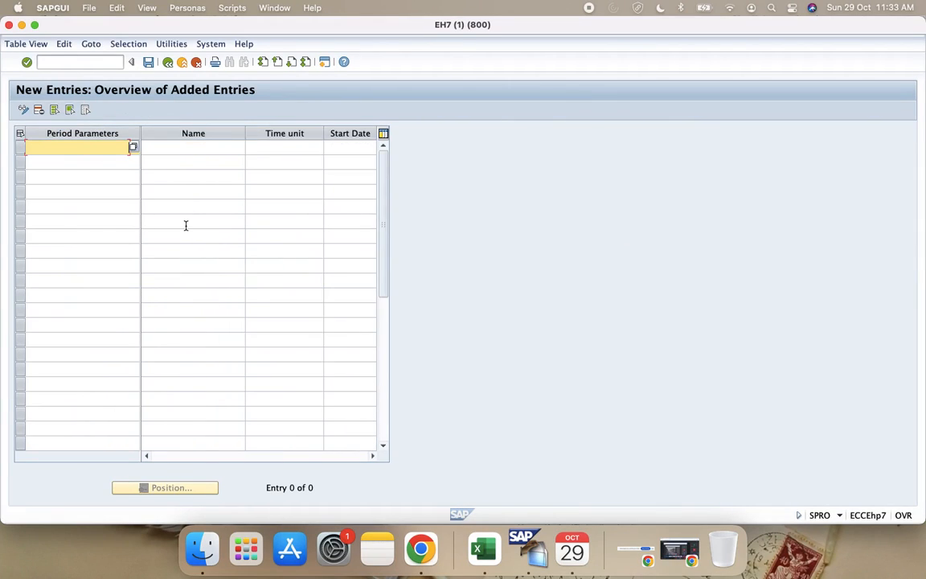
pyautogui.click(94, 158)
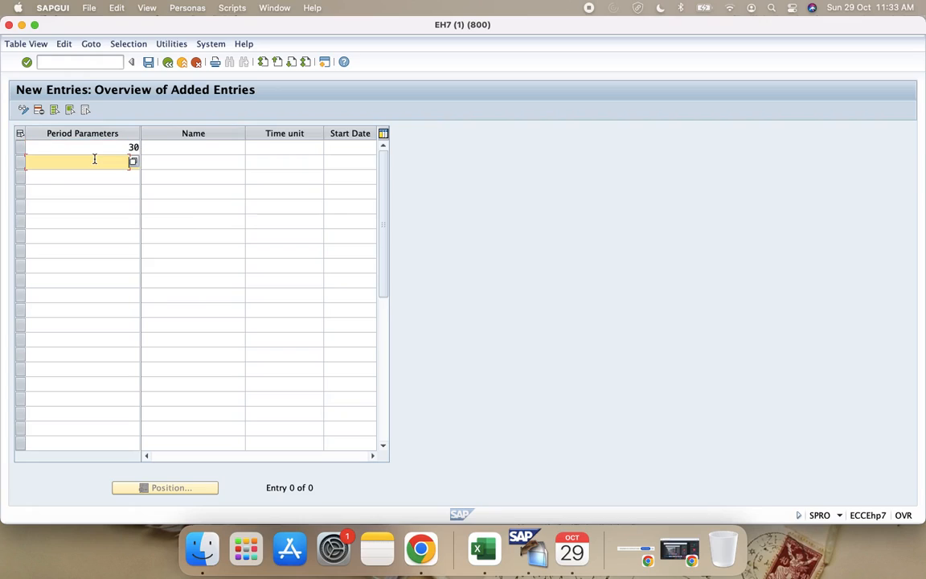
pyautogui.click(112, 177)
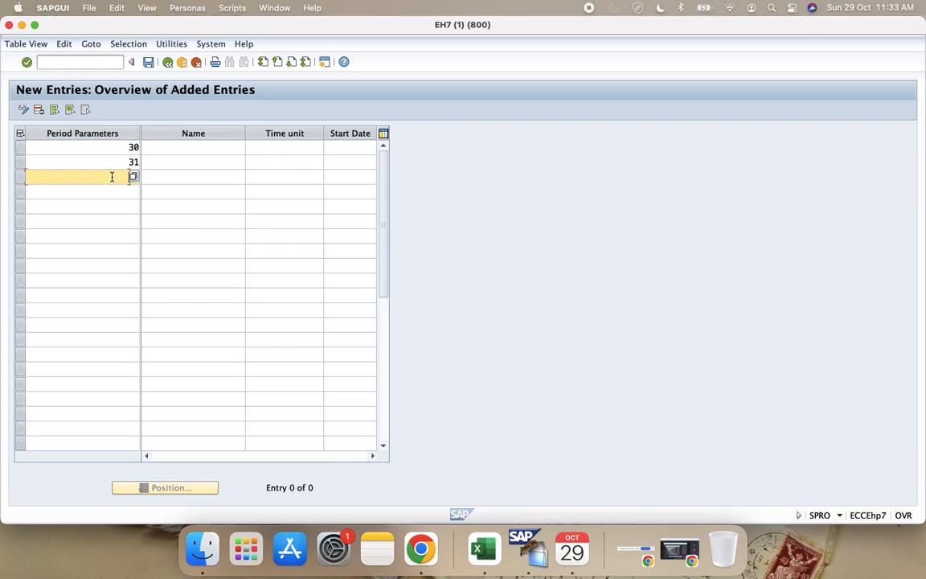
pyautogui.write('32')
# Step: Name period parameter 30 "Monthly Regular" in the new entries table
pyautogui.click(224, 144)
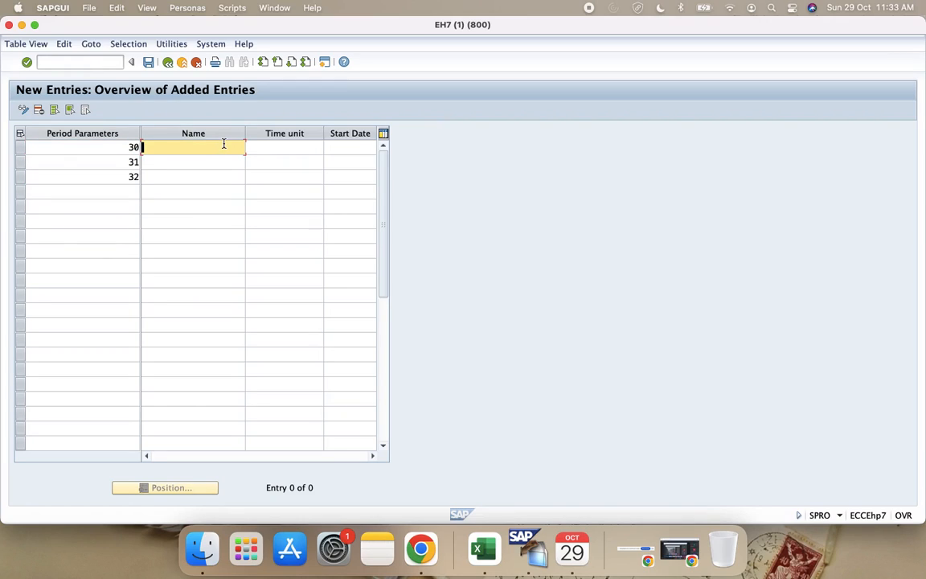
pyautogui.write('Mon')
pyautogui.press('BackSpace')
pyautogui.press('BackSpace')
pyautogui.press('BackSpace')
pyautogui.write('Monthly Regular')
pyautogui.press('Return')
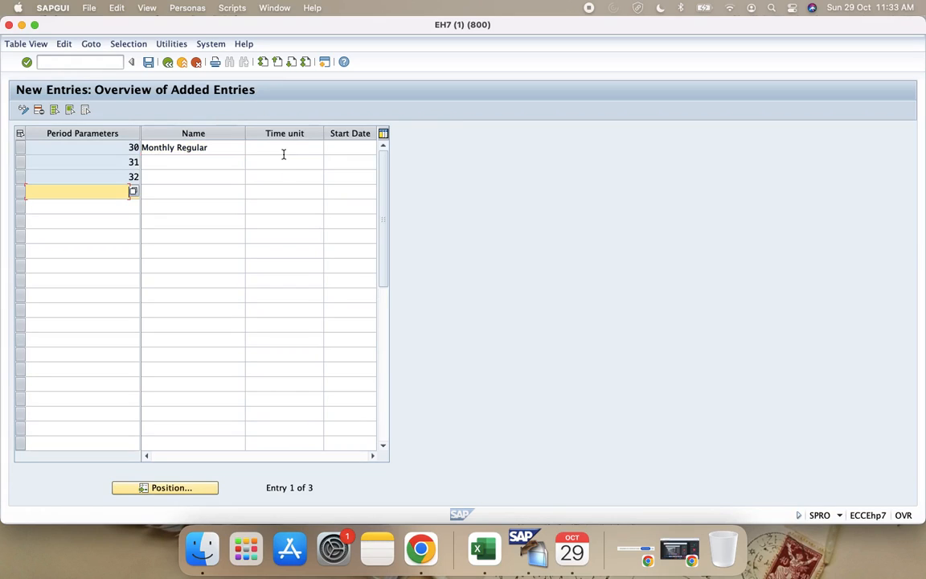
# Step: Name period parameter 31 "Weekly Regular"
pyautogui.click(181, 162)
pyautogui.write('Week')
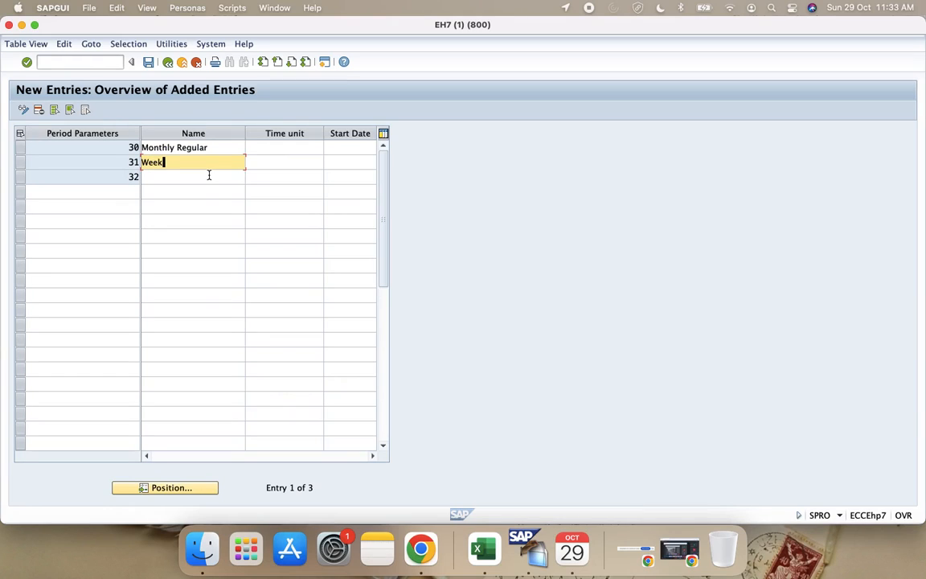
pyautogui.write('ly Regular')
pyautogui.press('Return')
# Step: Name period parameter 32 "Monthly but on 28th"
pyautogui.click(209, 179)
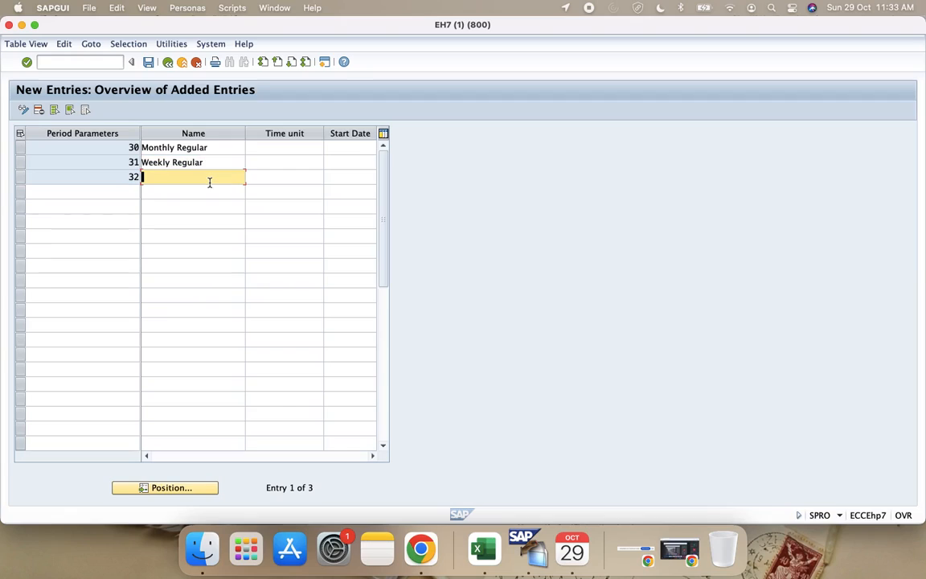
pyautogui.write('Monthly')
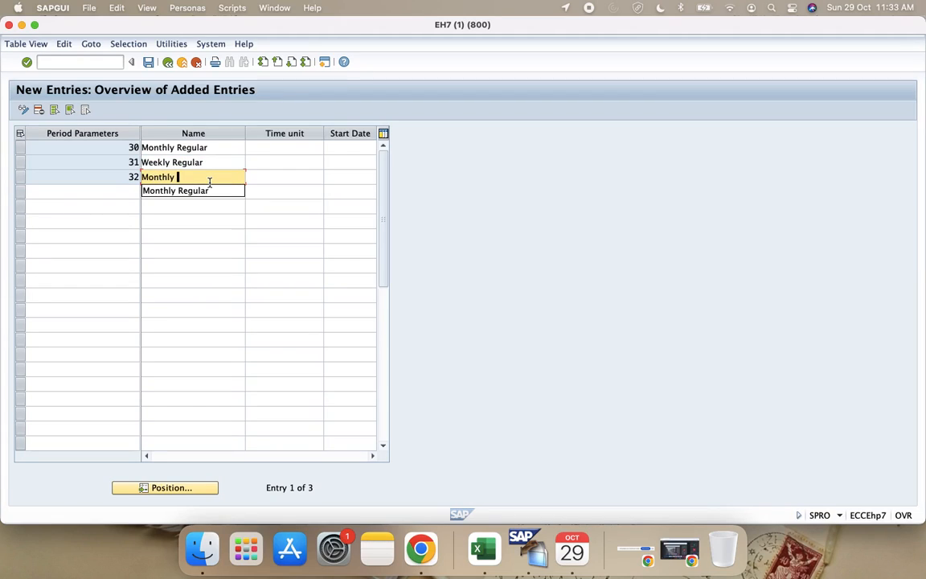
pyautogui.write(' o')
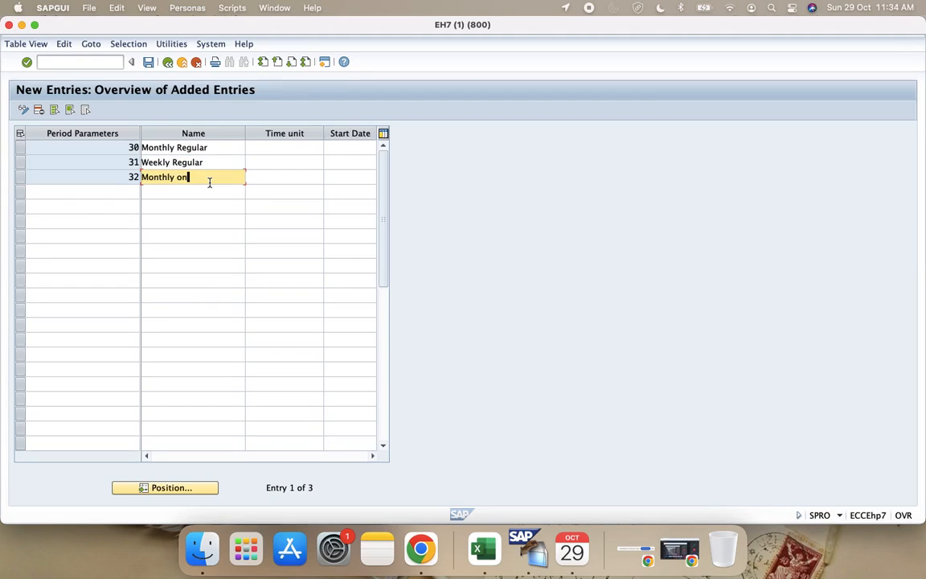
pyautogui.write('n')
pyautogui.press('BackSpace')
pyautogui.press('BackSpace')
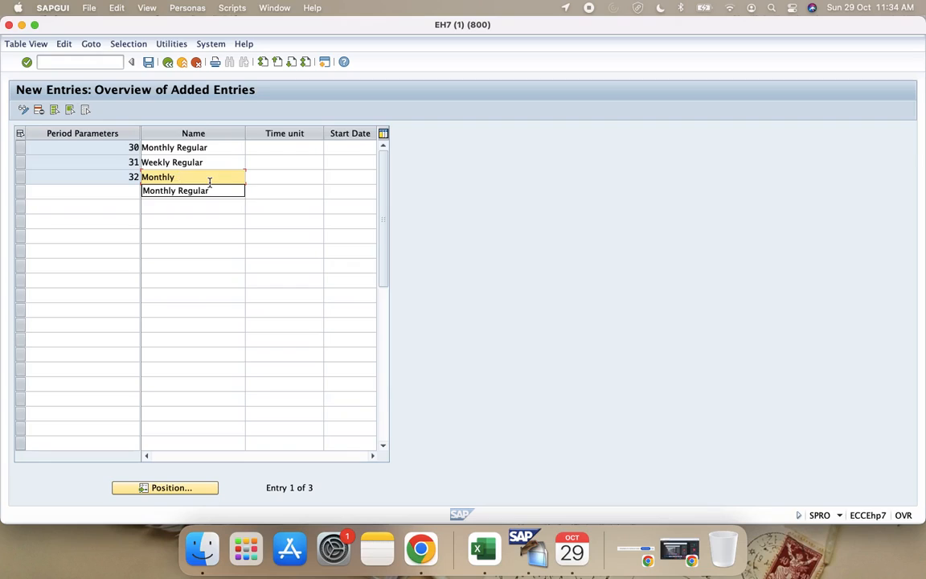
pyautogui.write('but')
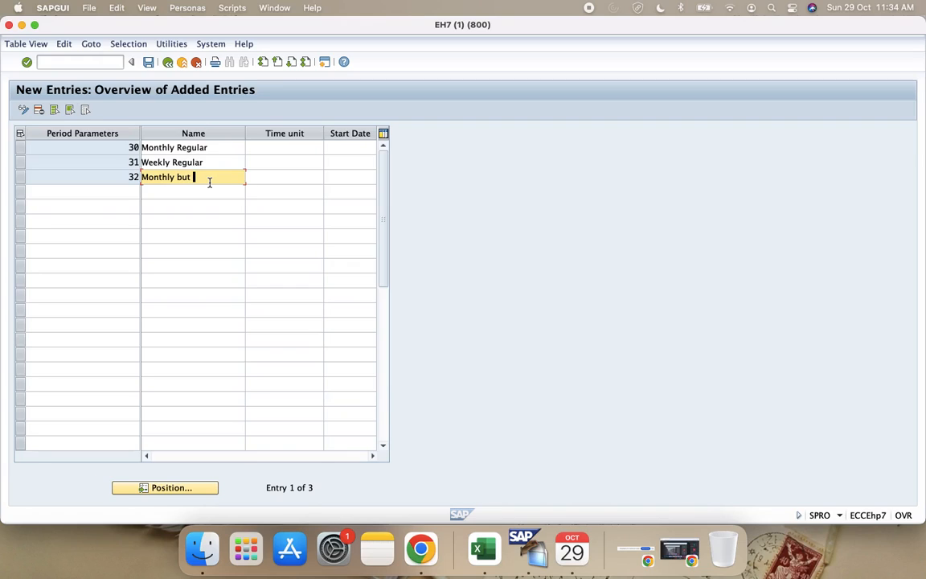
pyautogui.write(' on 28th')
# Step: Assign time unit 01 (Monthly) to period parameters 30 and 32, and 03 (Weekly) to period parameter 31
pyautogui.click(291, 147)
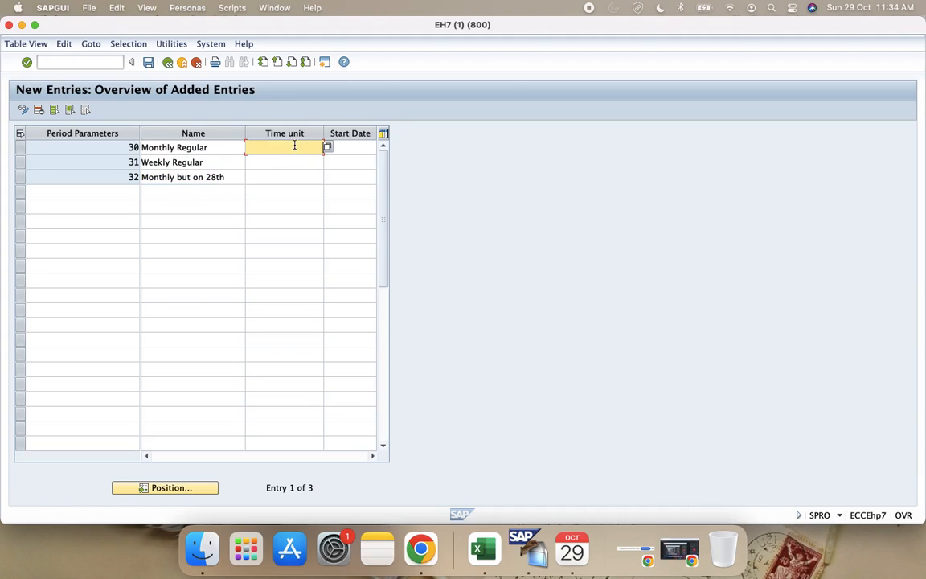
pyautogui.click(327, 148)
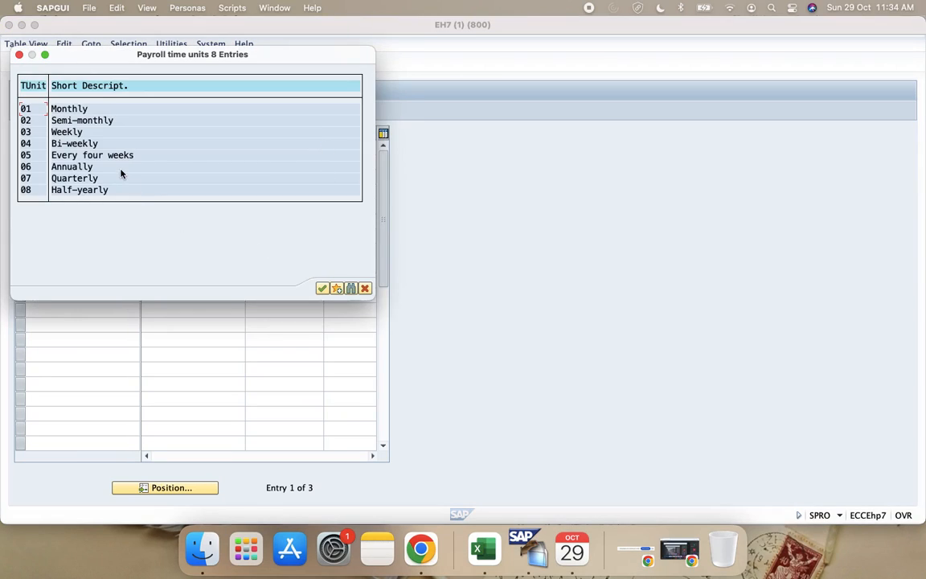
pyautogui.doubleClick(29, 107)
pyautogui.click(293, 162)
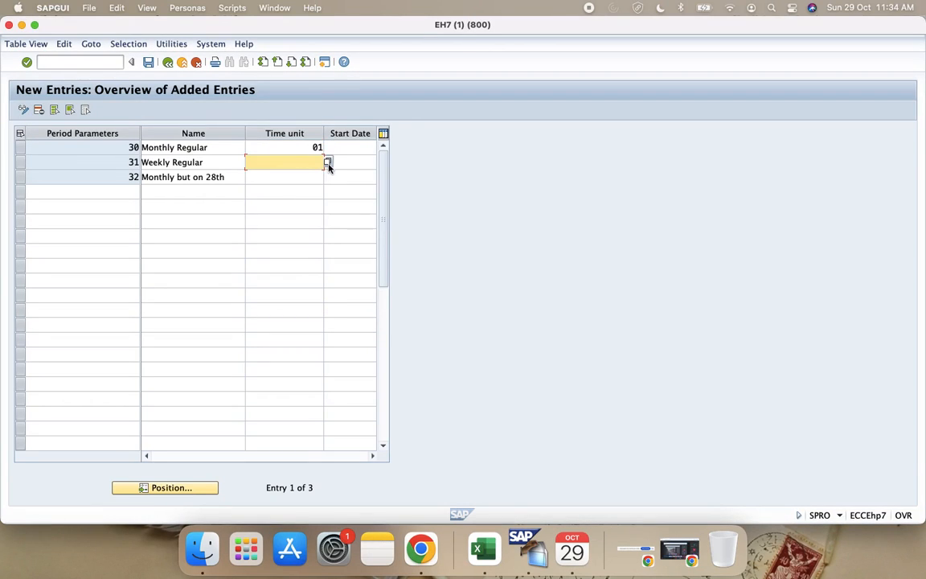
pyautogui.click(327, 161)
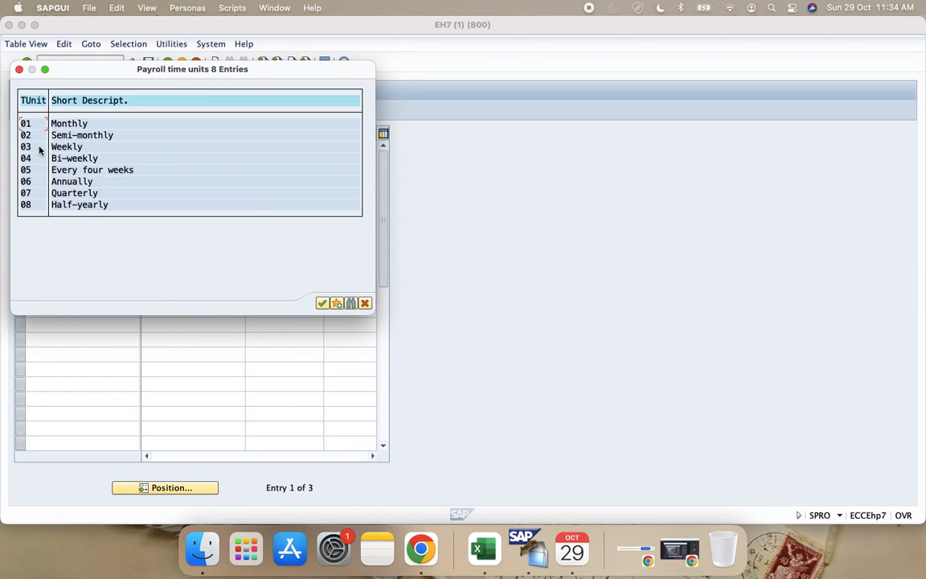
pyautogui.doubleClick(39, 151)
pyautogui.click(291, 177)
pyautogui.click(328, 175)
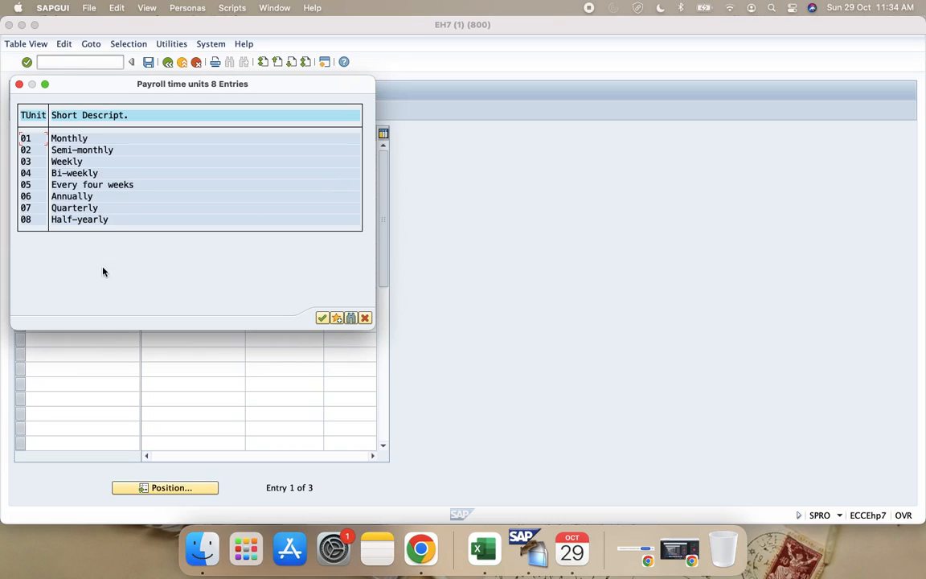
pyautogui.doubleClick(43, 138)
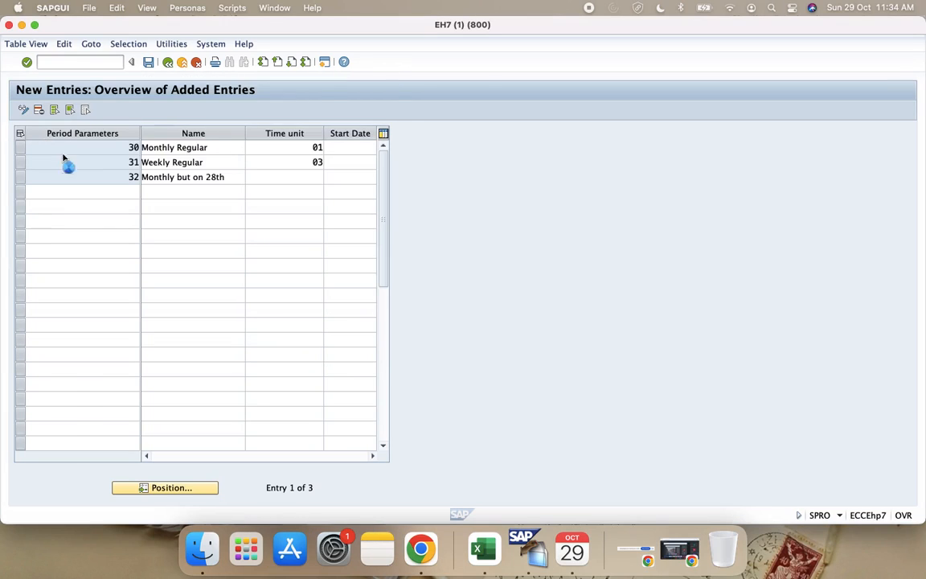
# Step: Set the start date of period parameter 30 to 01.01.1900
pyautogui.click(233, 178)
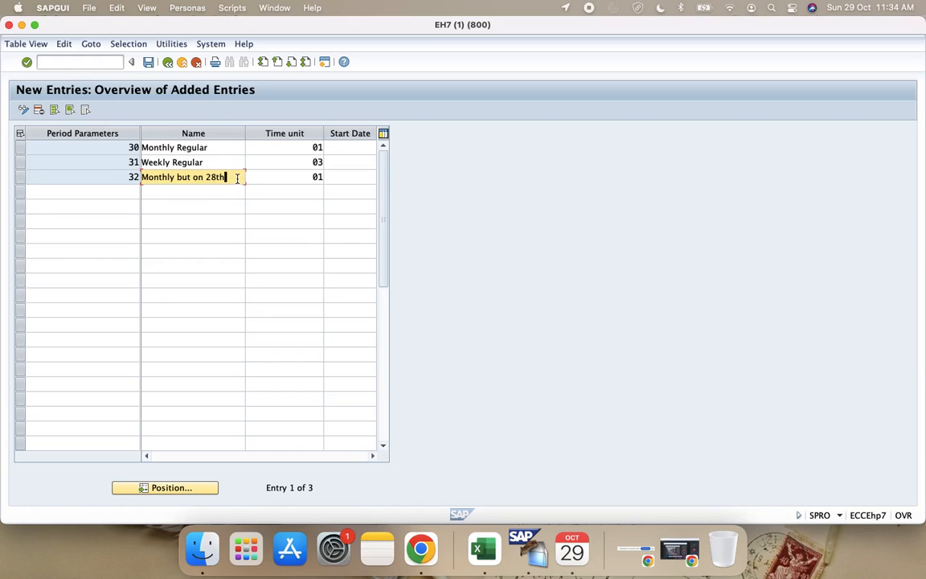
pyautogui.click(353, 147)
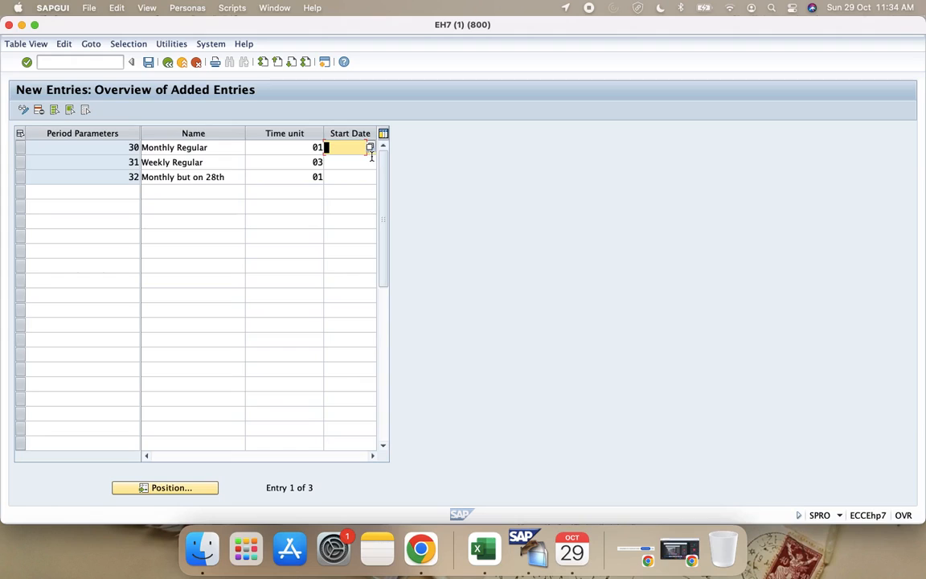
pyautogui.click(373, 145)
pyautogui.click(316, 306)
pyautogui.write('01.01.1900')
# Step: Set the start date of period parameters 31 and 32 to 01.01.1900 and save the new entries
pyautogui.click(351, 165)
pyautogui.write('01.01.1900')
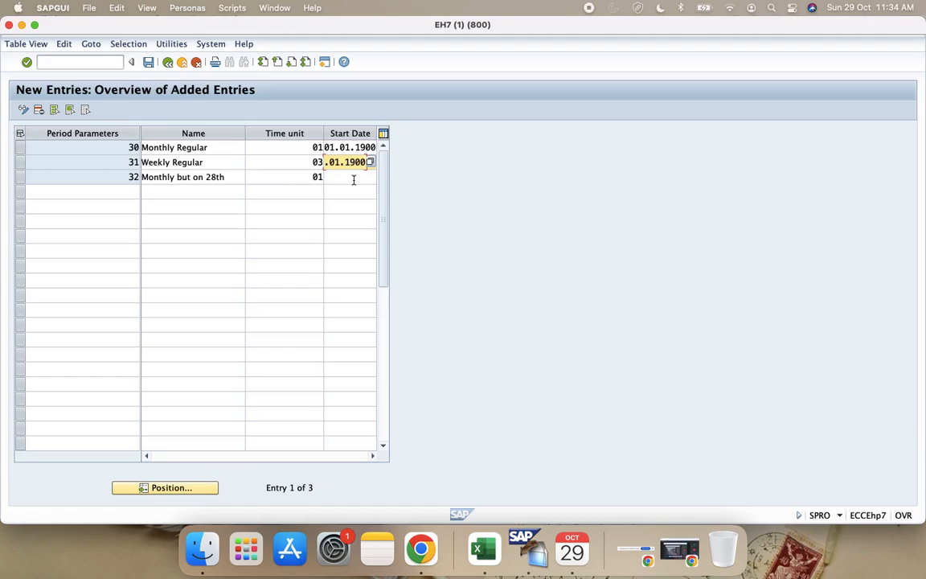
pyautogui.click(354, 179)
pyautogui.write('01.01.1900')
pyautogui.press('Return')
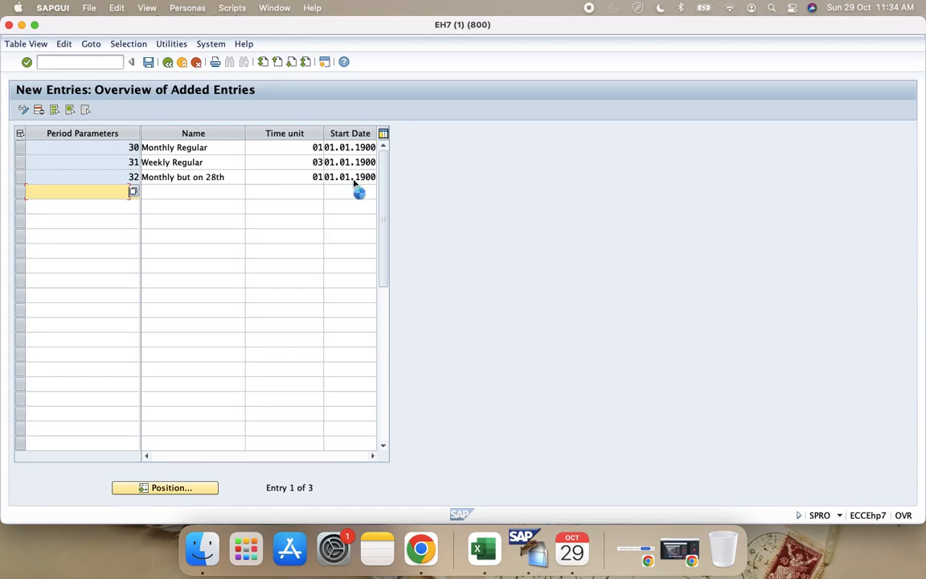
pyautogui.click(148, 62)
pyautogui.click(252, 159)
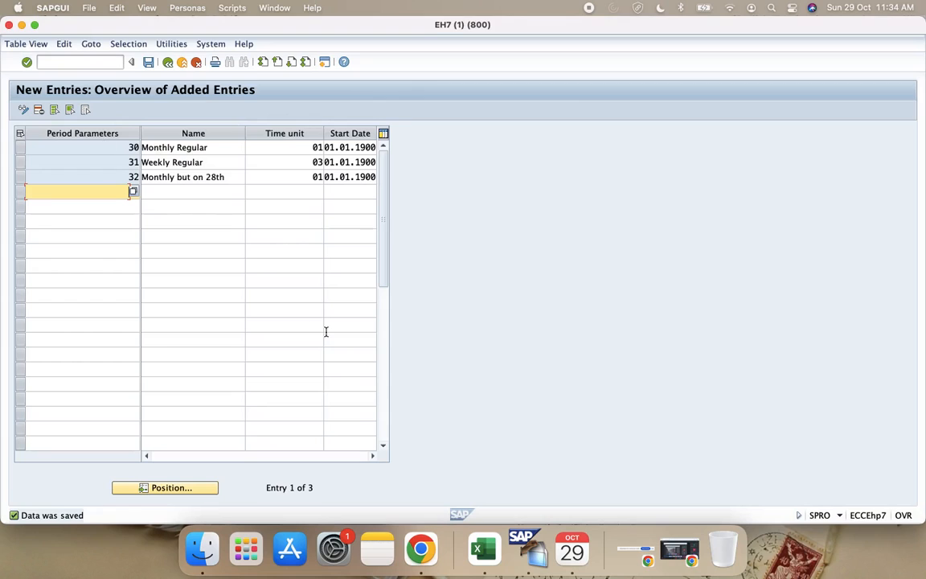
# Step: Switch to the Configuration Guide workbook in Excel and review the payroll area notes with the period parameter list
pyautogui.click(483, 549)
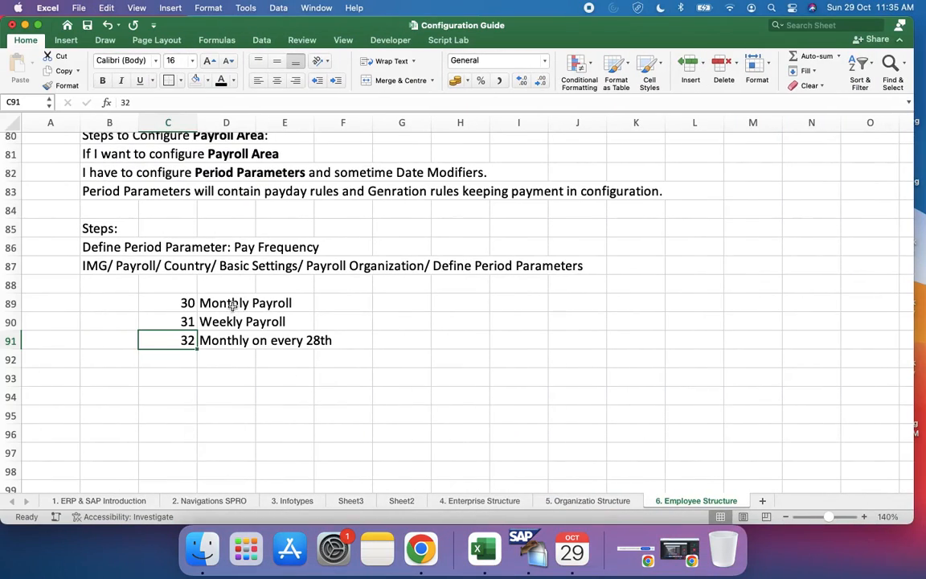
pyautogui.click(209, 376)
pyautogui.scroll(-3, 209, 376)
pyautogui.scroll(4, 211, 378)
pyautogui.scroll(3, 210, 378)
pyautogui.scroll(-3, 211, 378)
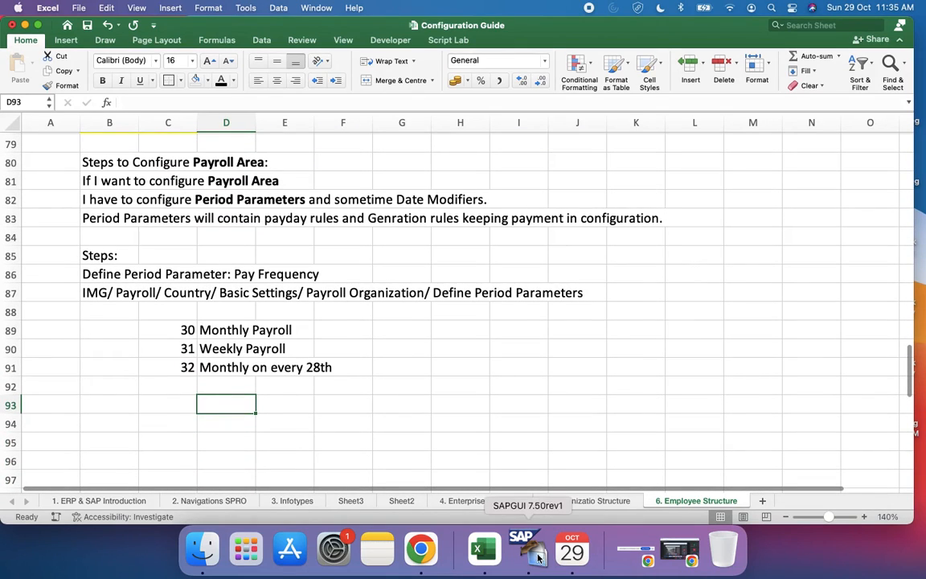
# Step: Switch to SAP and leave the period parameters view to return to the Display IMG structure
pyautogui.click(536, 553)
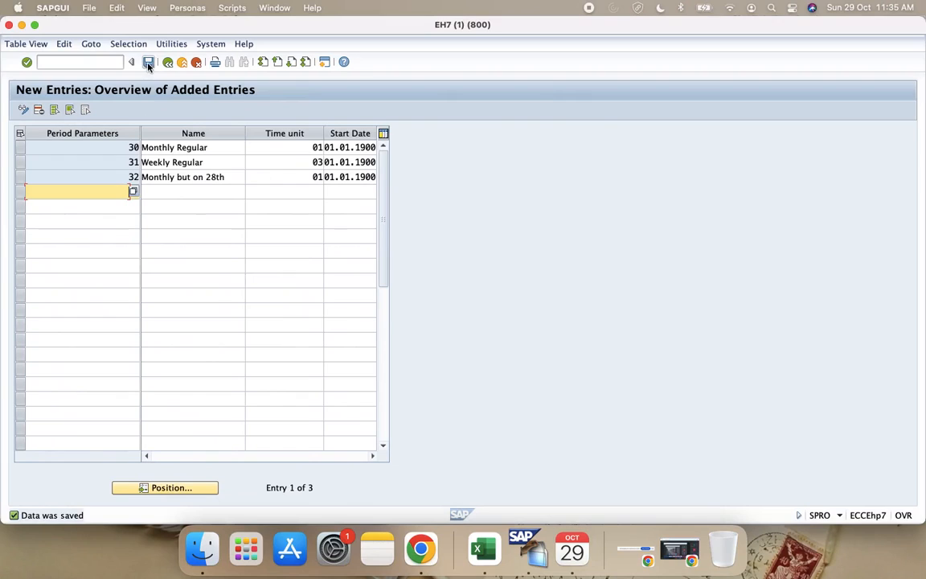
pyautogui.click(148, 62)
pyautogui.click(167, 63)
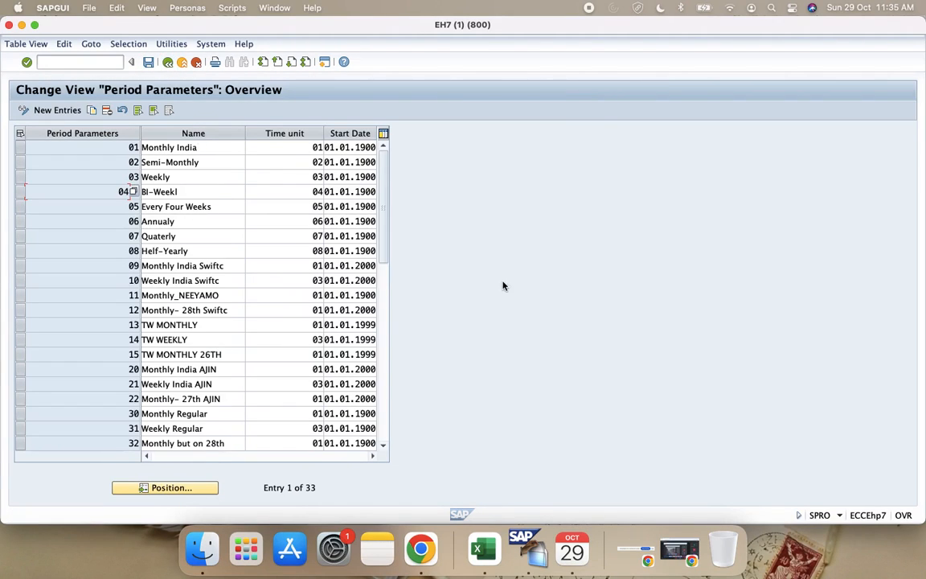
pyautogui.click(167, 61)
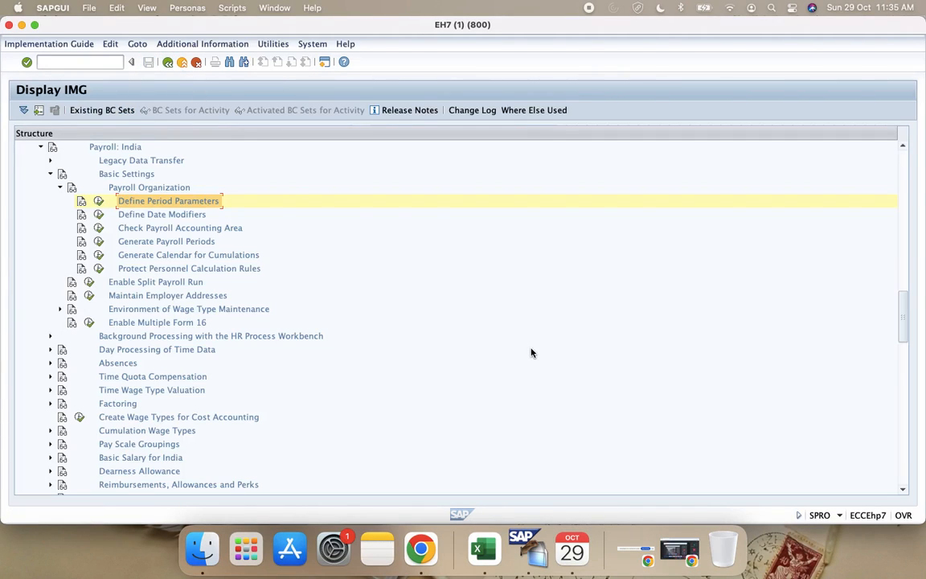
# Step: Switch to the Configuration Guide in Excel and change the heading in cell B85 to "Steps 1:"
pyautogui.hotkey('ctrl', 'Left')
pyautogui.scroll(1, 337, 430)
pyautogui.scroll(2, 337, 430)
pyautogui.scroll(-3, 337, 430)
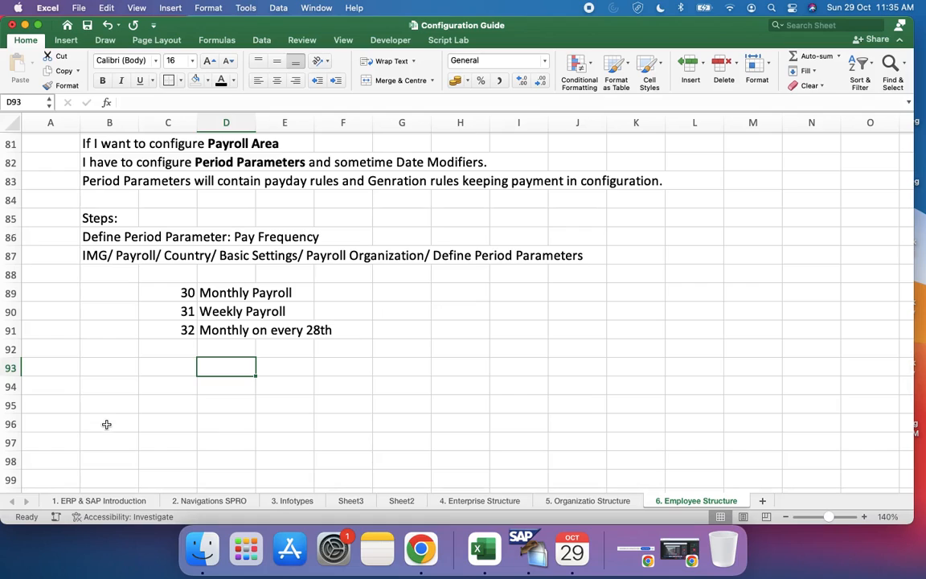
pyautogui.click(109, 388)
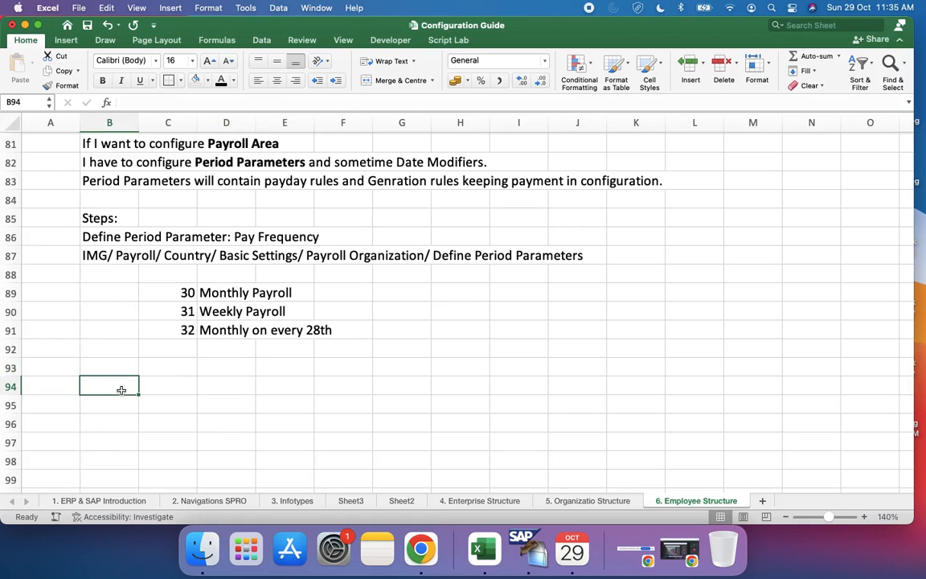
pyautogui.click(119, 215)
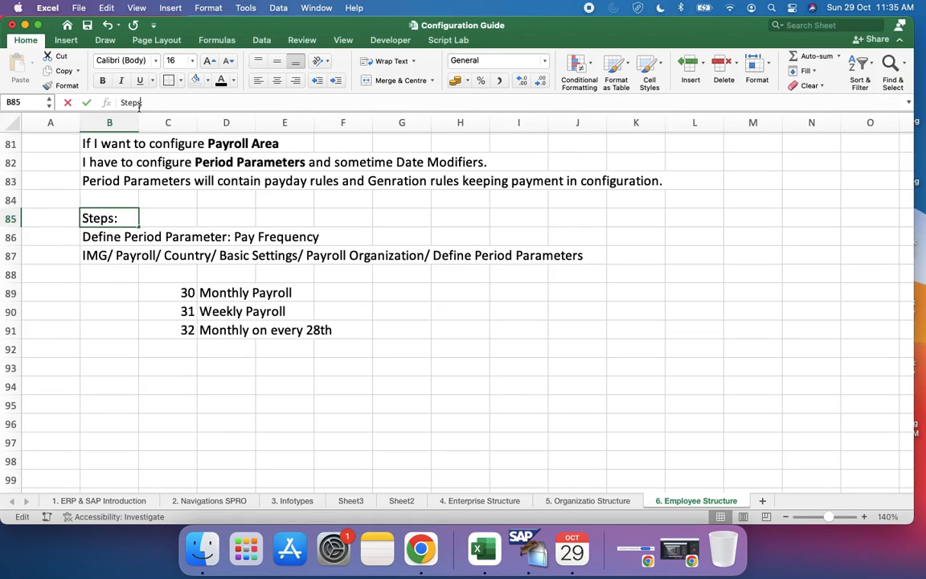
pyautogui.click(139, 103)
pyautogui.write('1')
# Step: Enter the heading "Step 2:" in cell B93, below the period parameter list
pyautogui.click(108, 366)
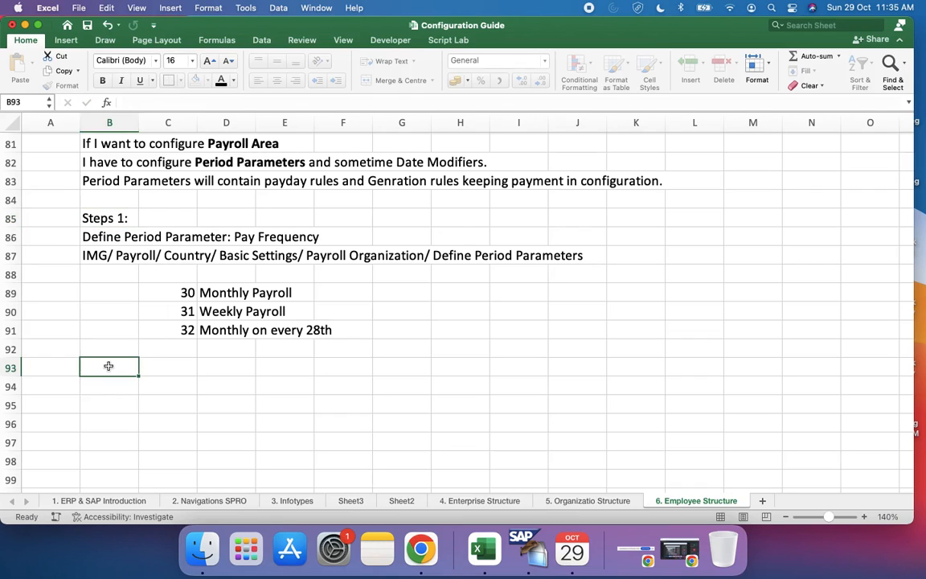
pyautogui.write('Step 2')
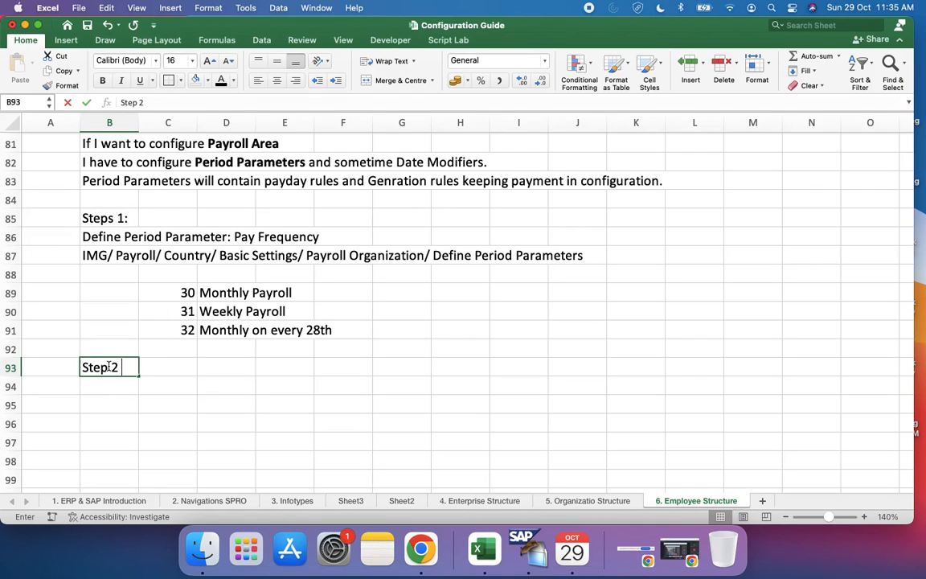
pyautogui.write(':')
# Step: Switch to SAP and open the "Check payroll areas" activity of Check Payroll Accounting Area under Payroll Organization
pyautogui.hotkey('ctrl', 'Right')
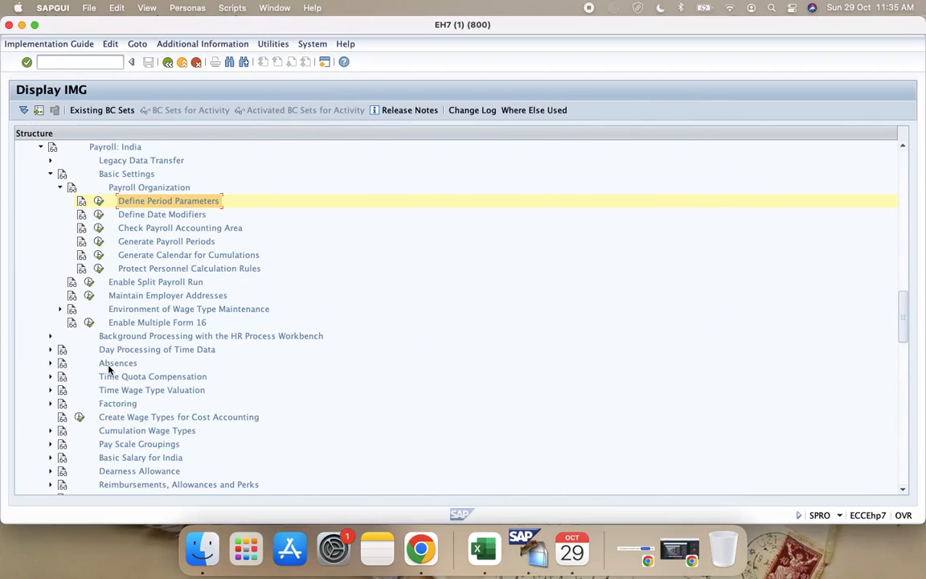
pyautogui.click(99, 229)
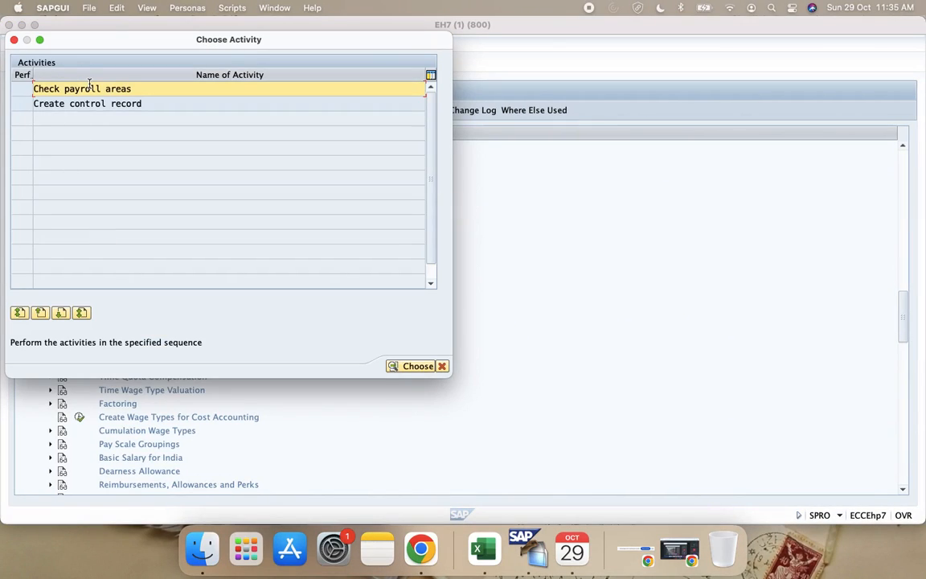
pyautogui.click(442, 366)
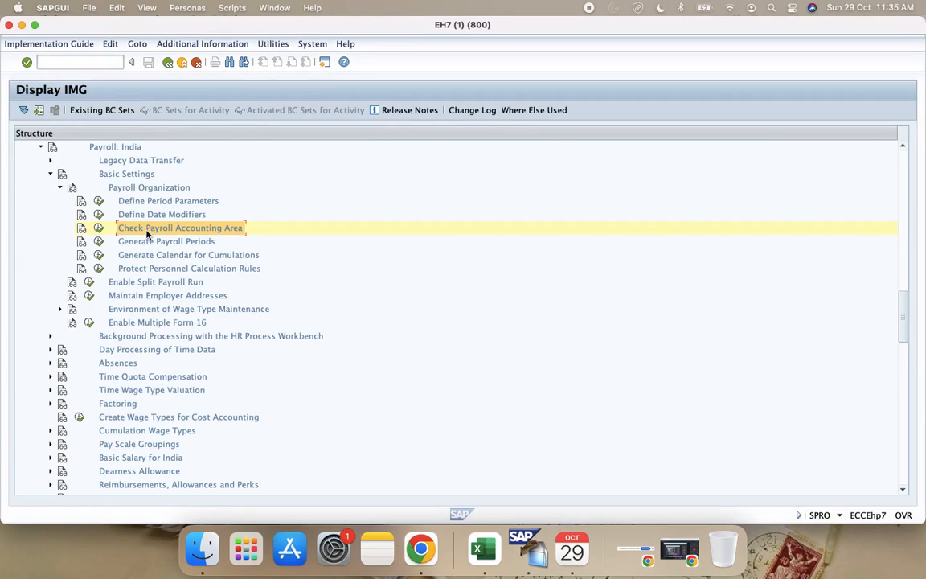
pyautogui.click(99, 228)
pyautogui.click(83, 89)
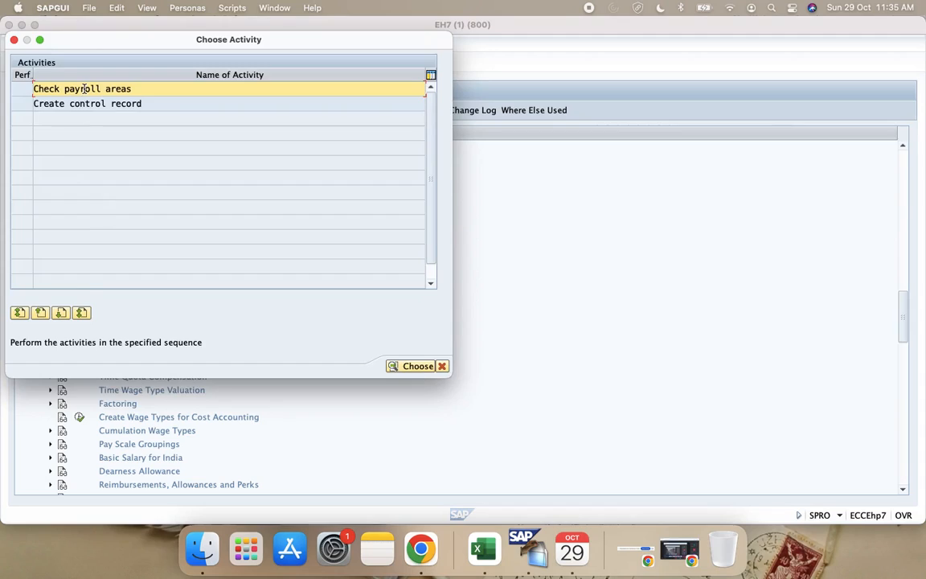
pyautogui.doubleClick(84, 89)
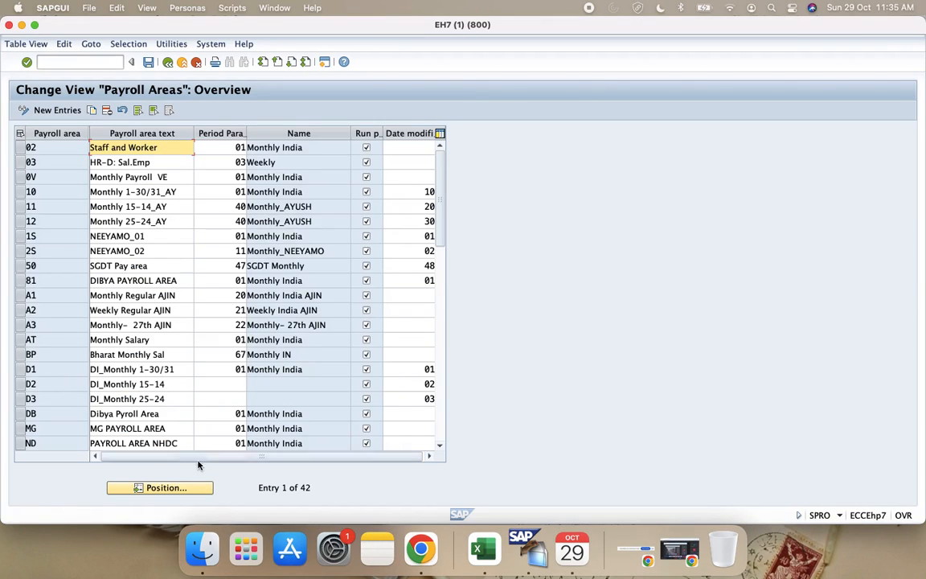
# Step: Position the payroll areas table at P1 and examine the existing areas with their texts, period parameters and date modifiers
pyautogui.click(189, 489)
pyautogui.write('P1')
pyautogui.press('Return')
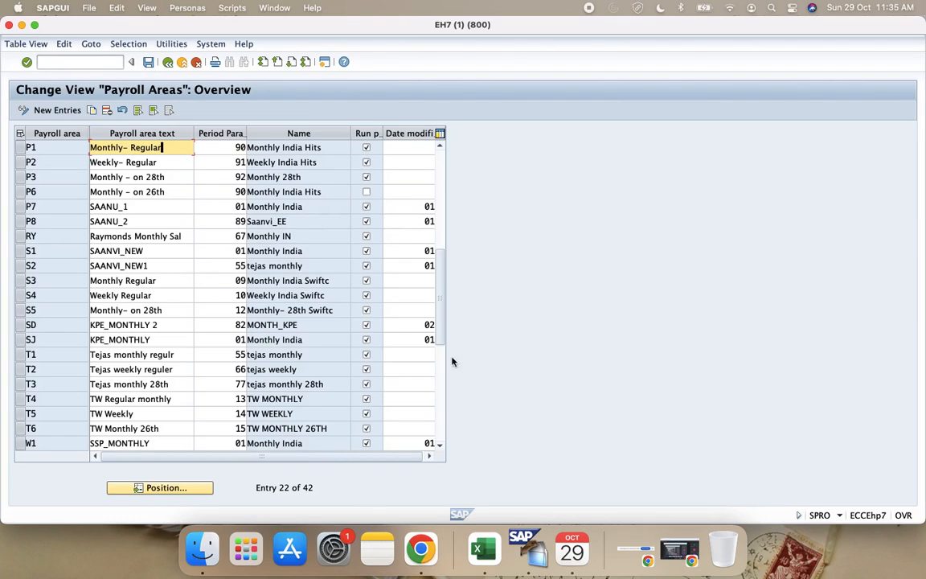
pyautogui.scroll(-4, 310, 388)
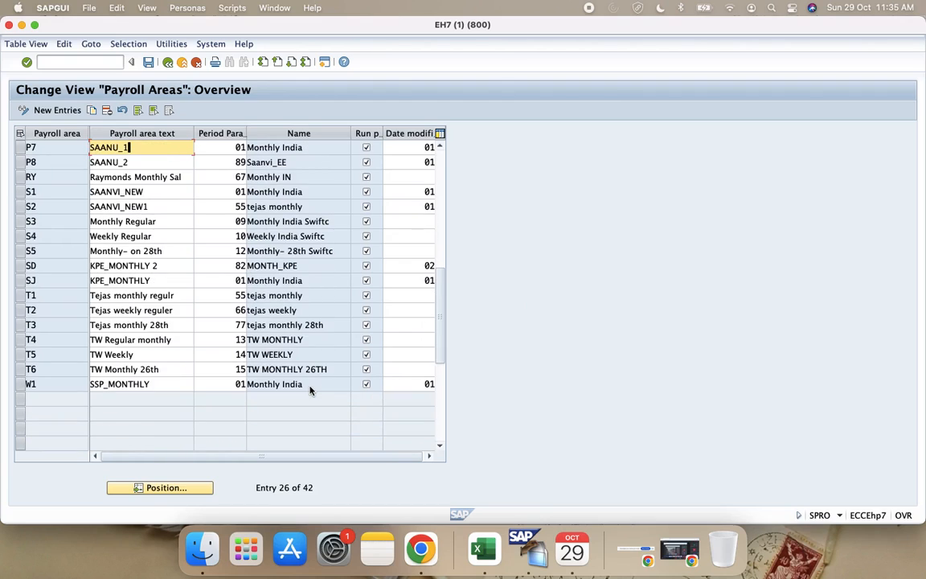
pyautogui.scroll(11, 310, 390)
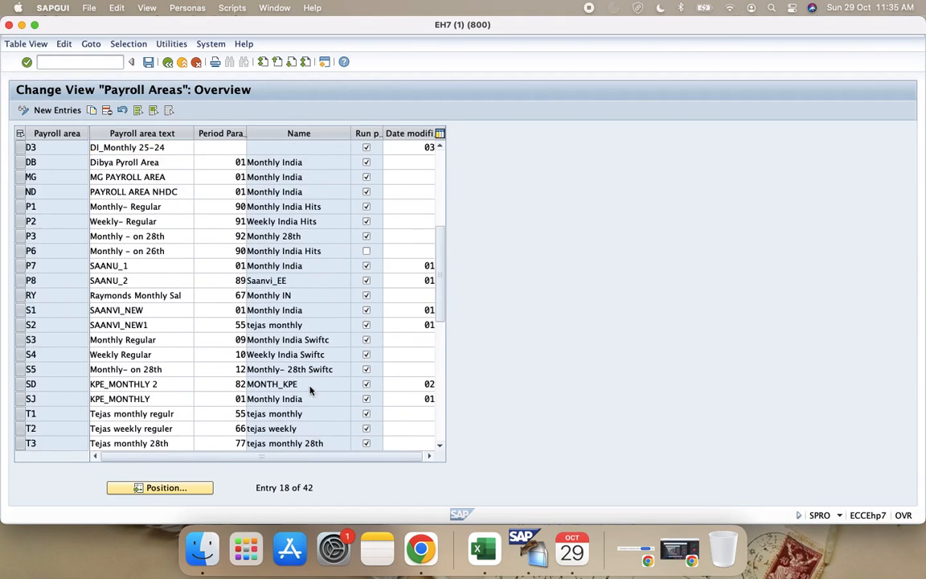
pyautogui.scroll(8, 311, 389)
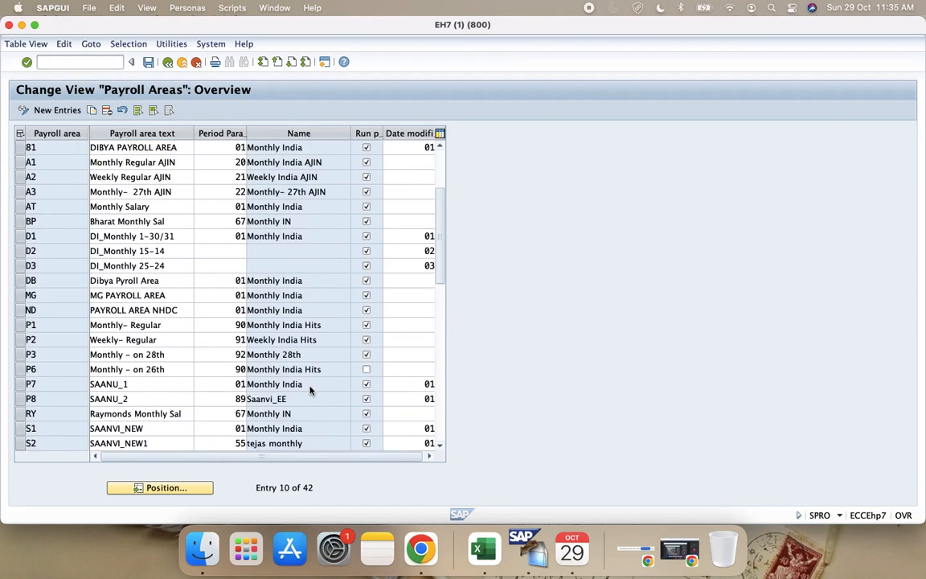
pyautogui.scroll(6, 311, 389)
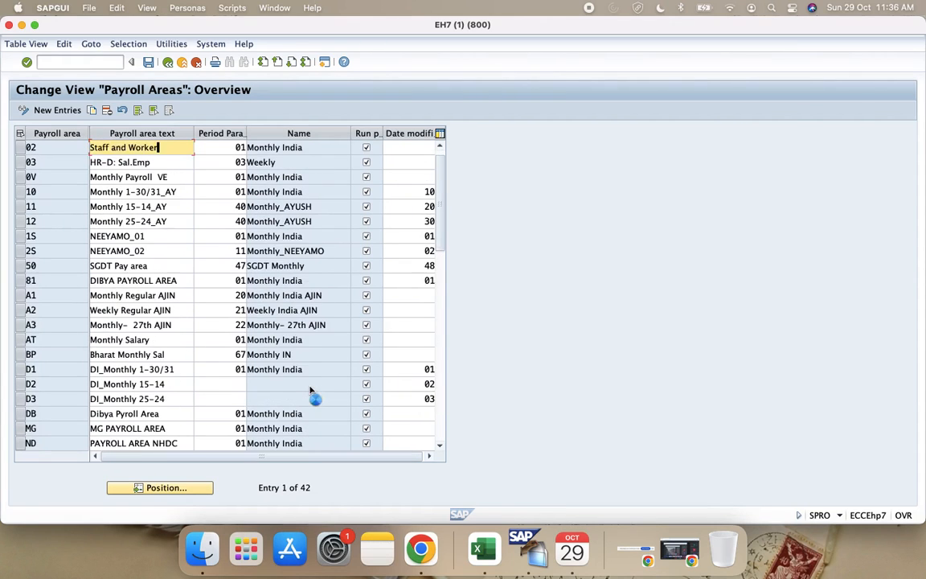
pyautogui.scroll(-4, 310, 390)
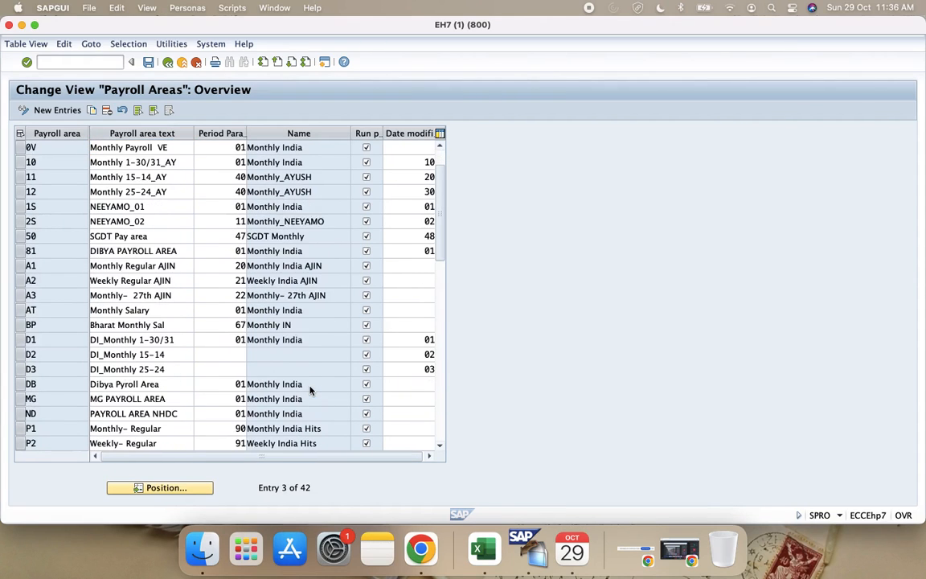
pyautogui.scroll(-8, 310, 390)
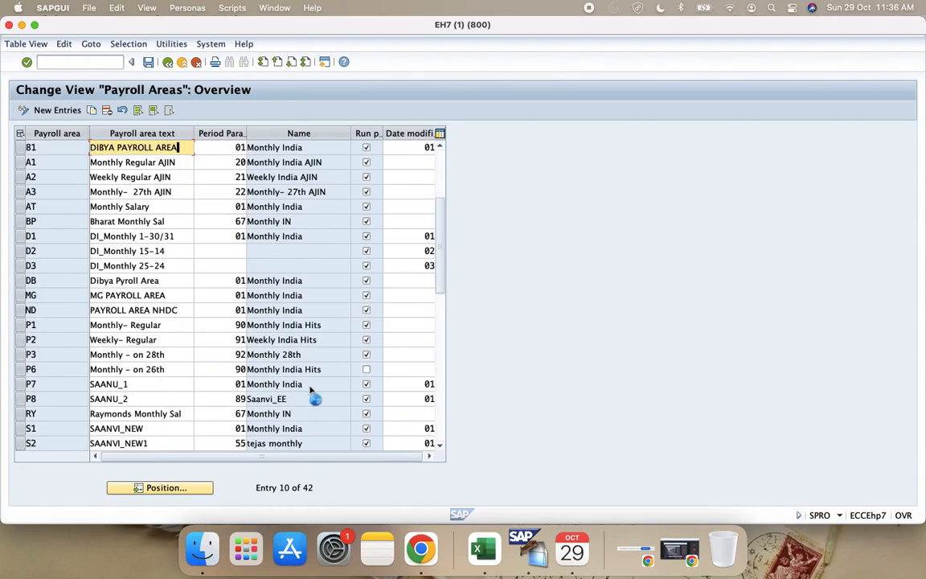
pyautogui.scroll(-3, 311, 390)
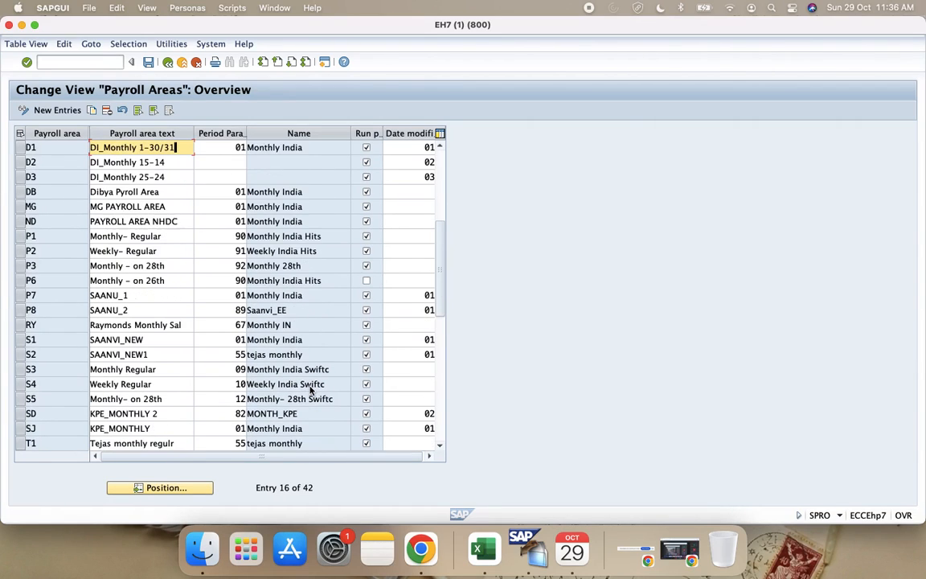
pyautogui.scroll(-2, 311, 390)
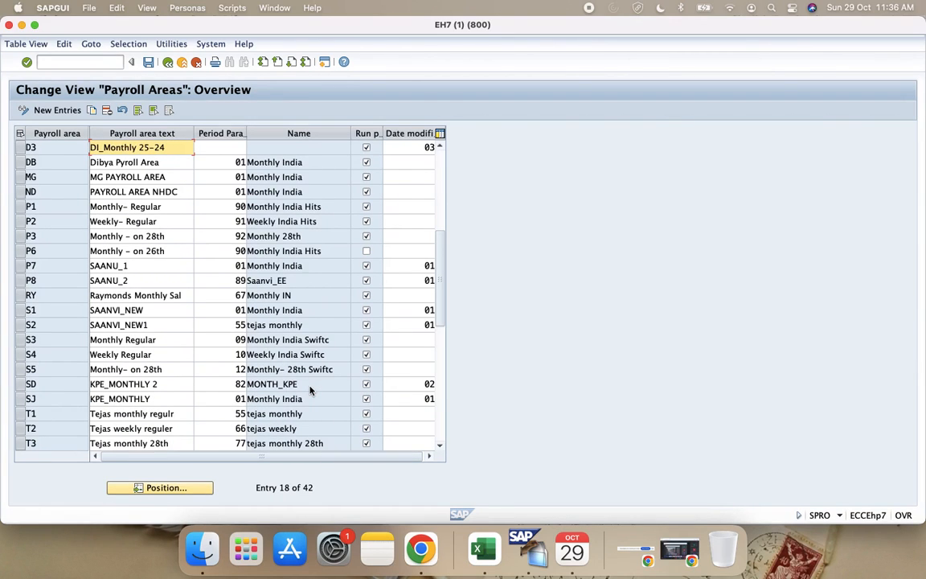
pyautogui.scroll(-7, 310, 390)
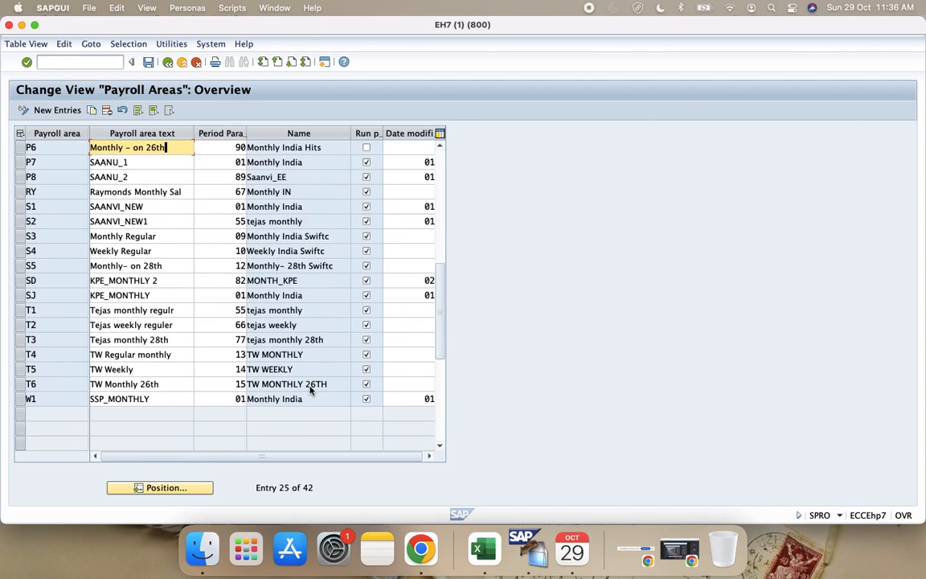
pyautogui.scroll(9, 313, 391)
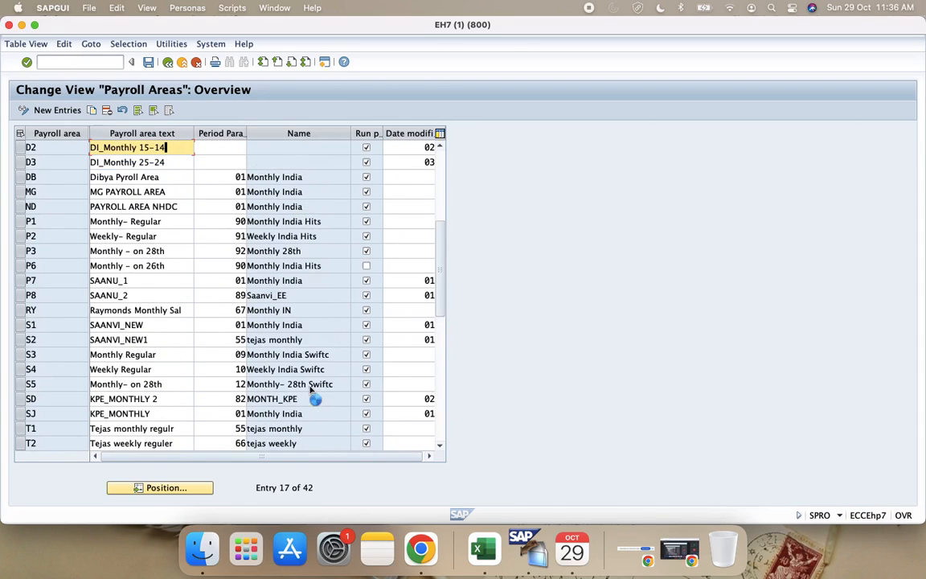
pyautogui.click(57, 110)
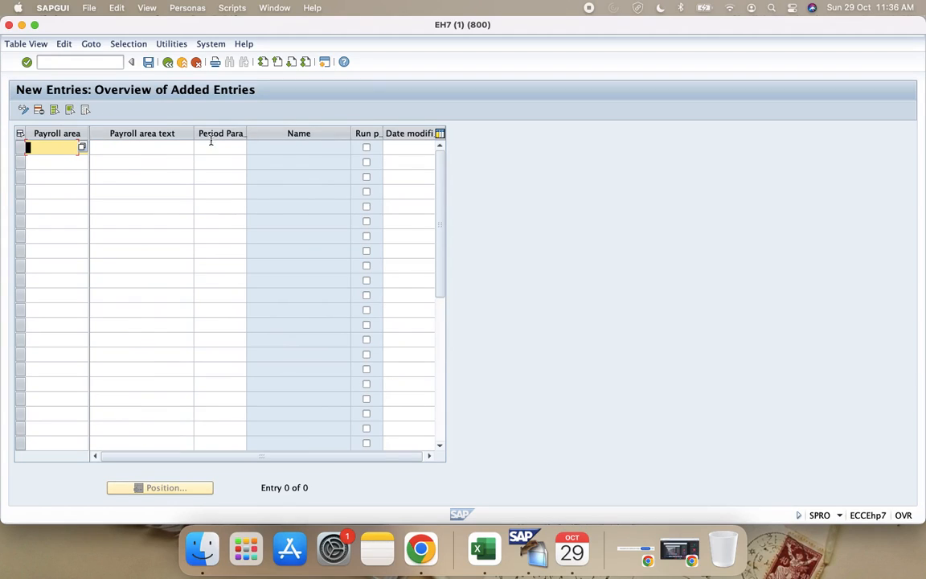
pyautogui.click(197, 62)
pyautogui.scroll(-2, 110, 405)
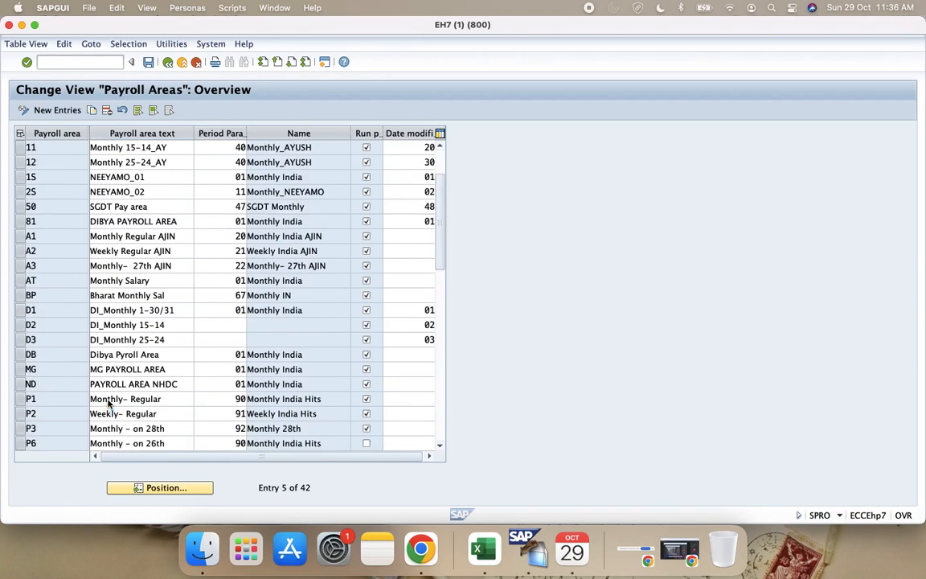
pyautogui.scroll(-5, 111, 405)
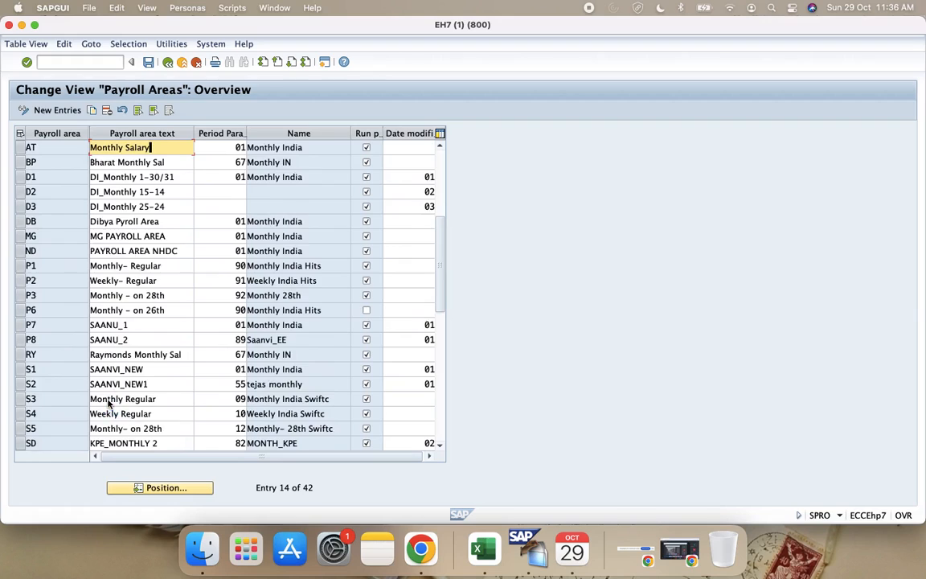
# Step: Start new entries in the payroll areas table and add payroll area R1 with the text "Monthly- Regular"
pyautogui.scroll(-4, 110, 404)
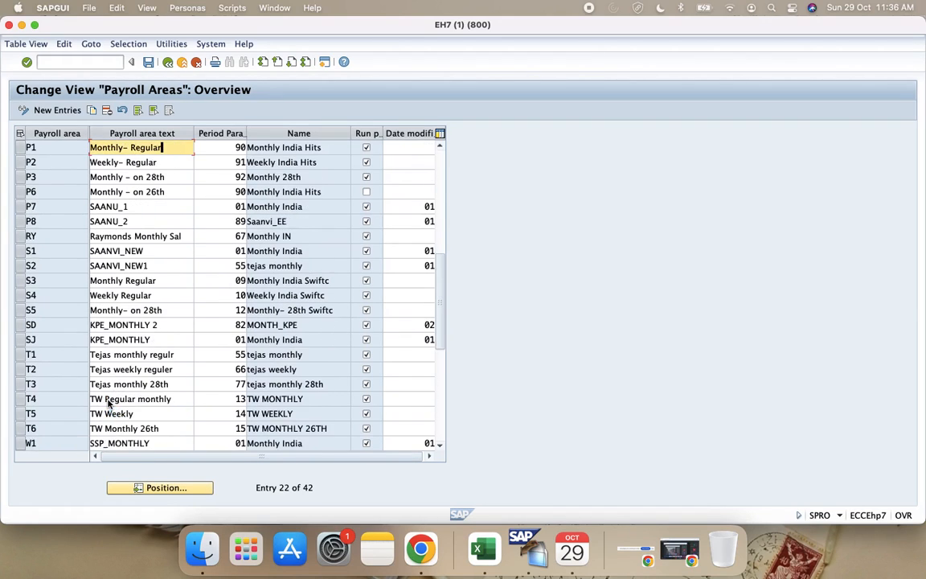
pyautogui.scroll(-2, 110, 406)
pyautogui.scroll(1, 114, 410)
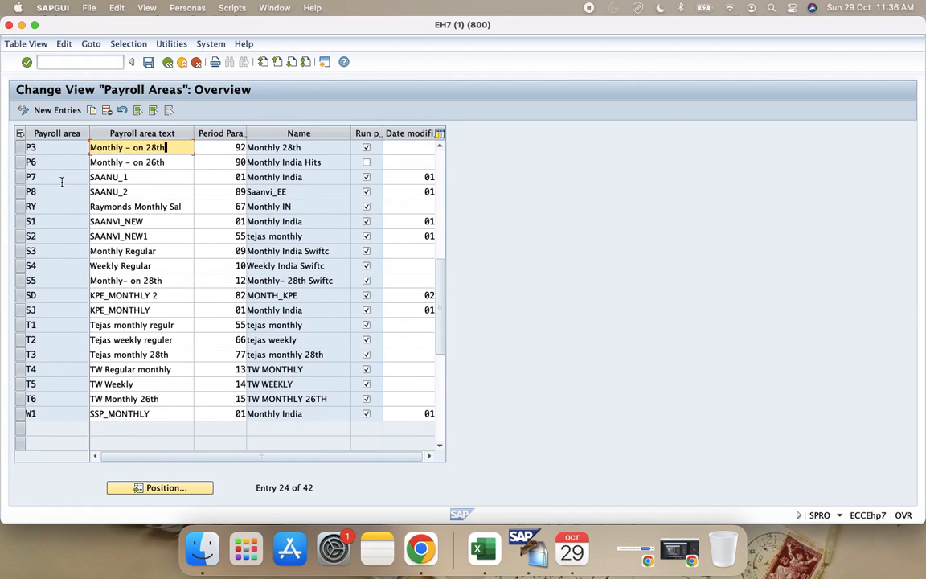
pyautogui.click(58, 110)
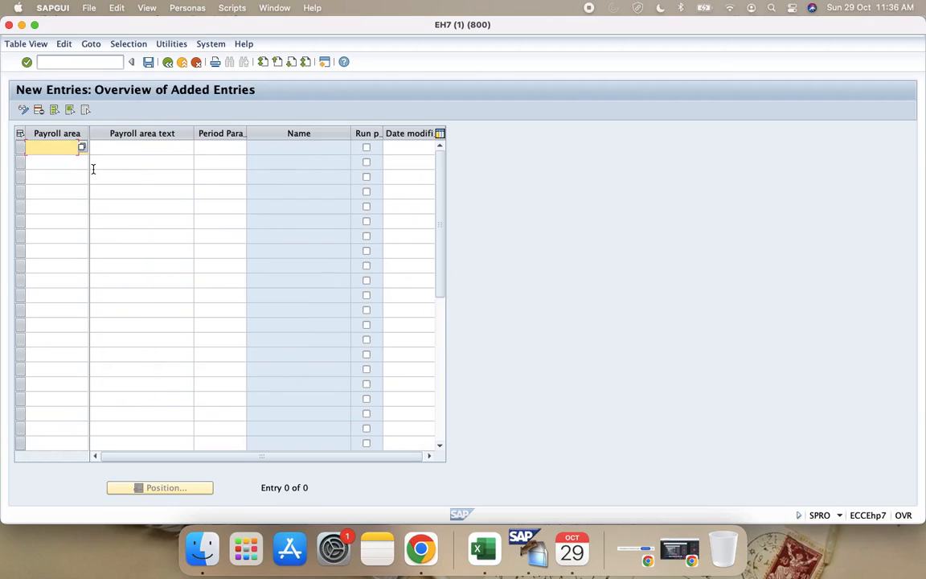
pyautogui.write('R1')
pyautogui.click(132, 150)
pyautogui.write('Mon')
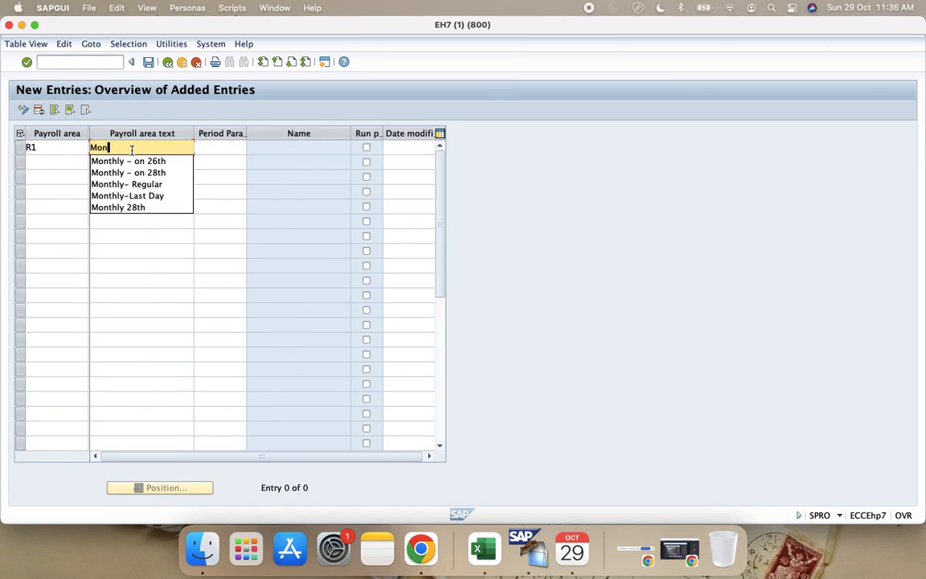
pyautogui.press('Down')
pyautogui.press('Down')
pyautogui.press('Down')
pyautogui.press('Return')
# Step: Assign period parameter 30 (Monthly Regular) to payroll area R1 and enable its payroll run flag
pyautogui.click(225, 145)
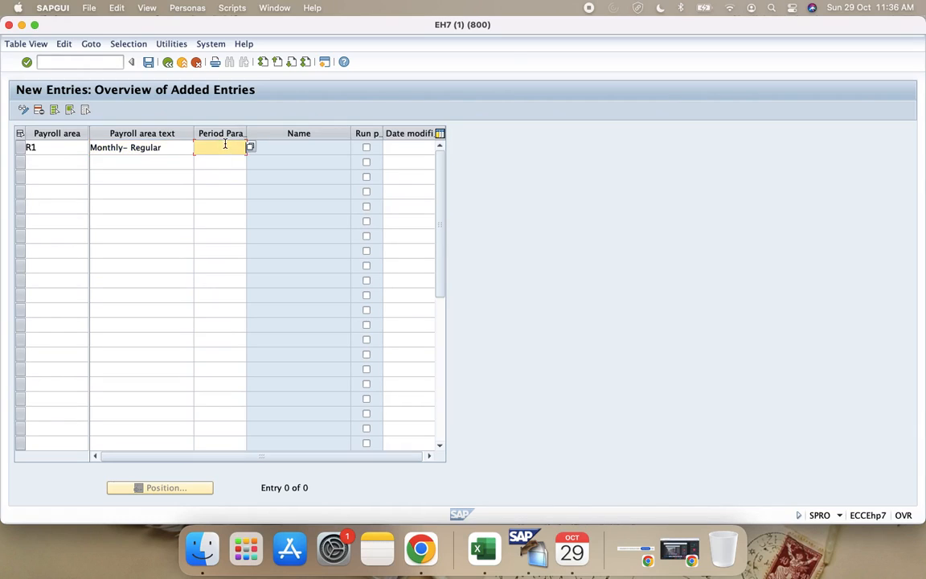
pyautogui.click(250, 148)
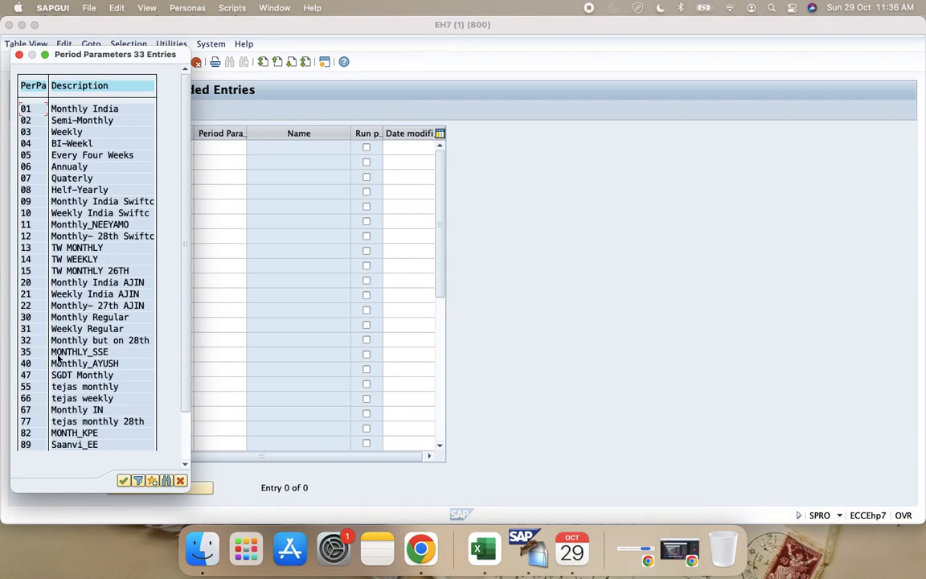
pyautogui.doubleClick(36, 319)
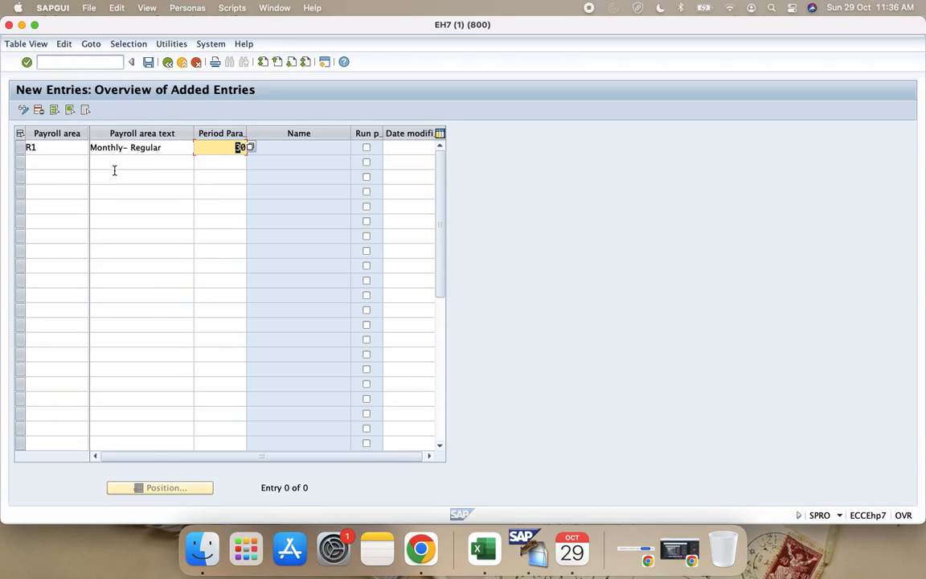
pyautogui.click(367, 148)
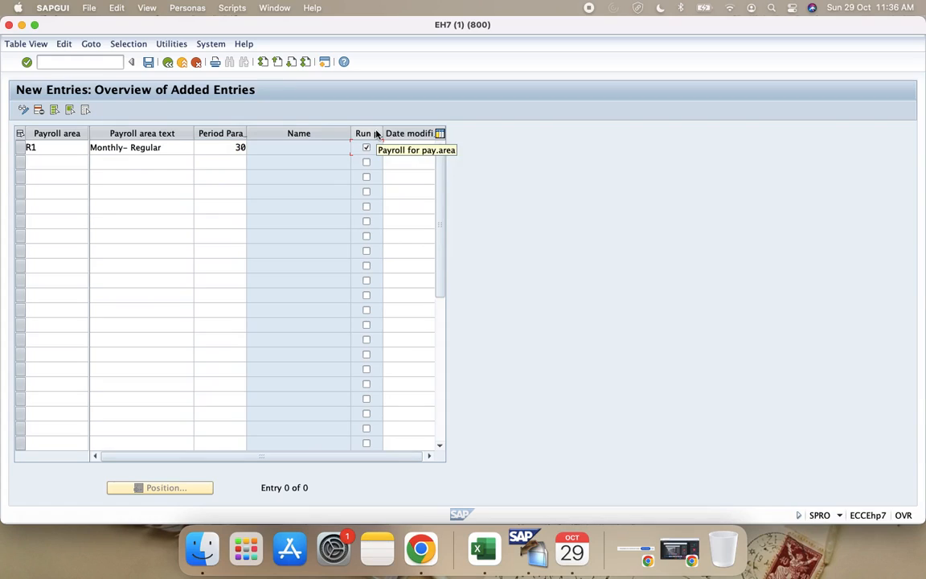
# Step: Add payroll area R2 in the second row with the text "Weekly-Regular"
pyautogui.click(46, 160)
pyautogui.write('R2')
pyautogui.click(164, 164)
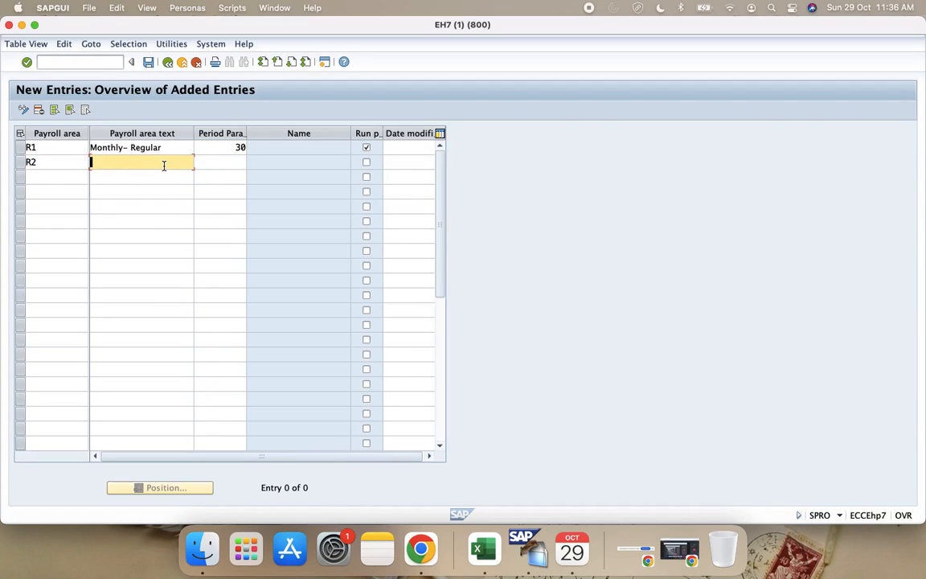
pyautogui.write('Weekly')
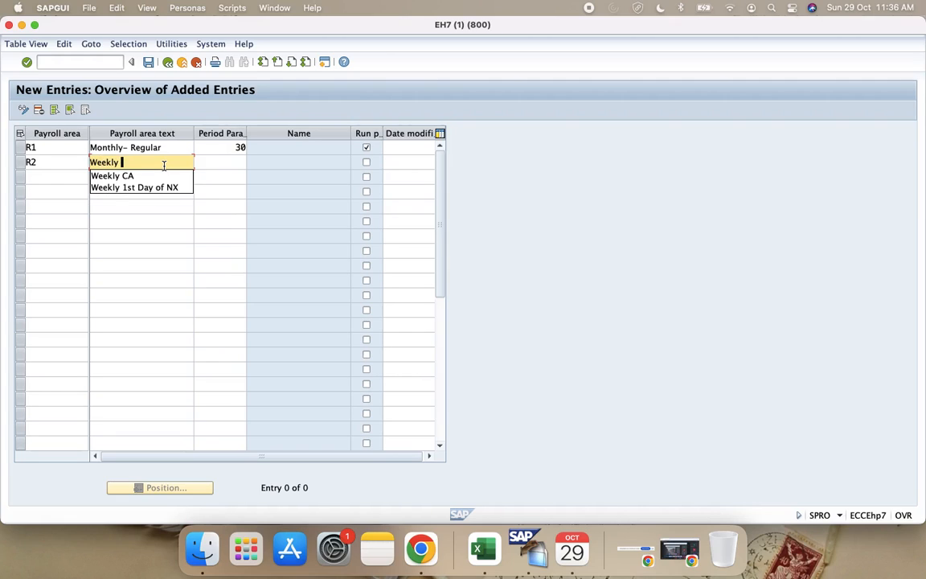
pyautogui.press('BackSpace')
pyautogui.write('-')
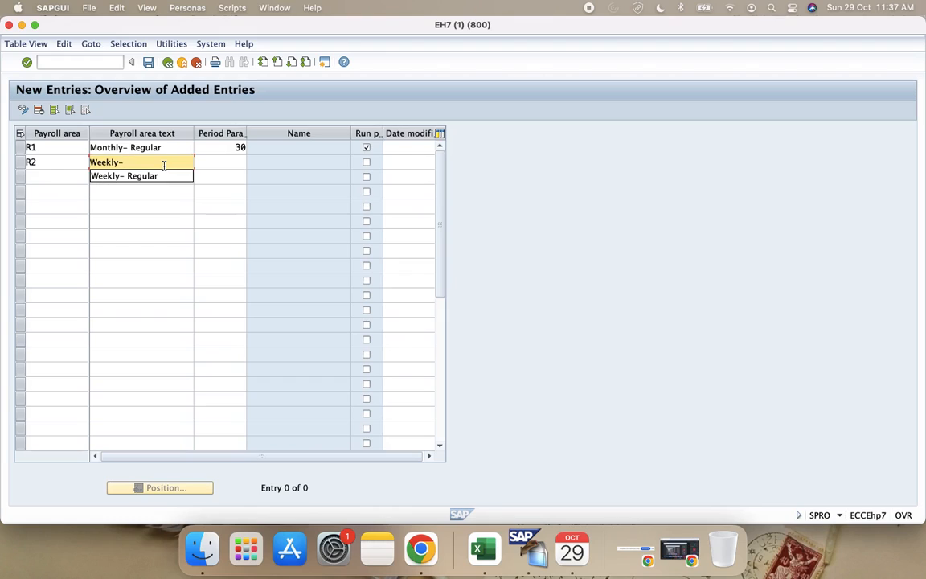
pyautogui.write('Regular')
# Step: Assign period parameter 31 (Weekly Regular) to payroll area R2 and enable its payroll run flag
pyautogui.click(241, 163)
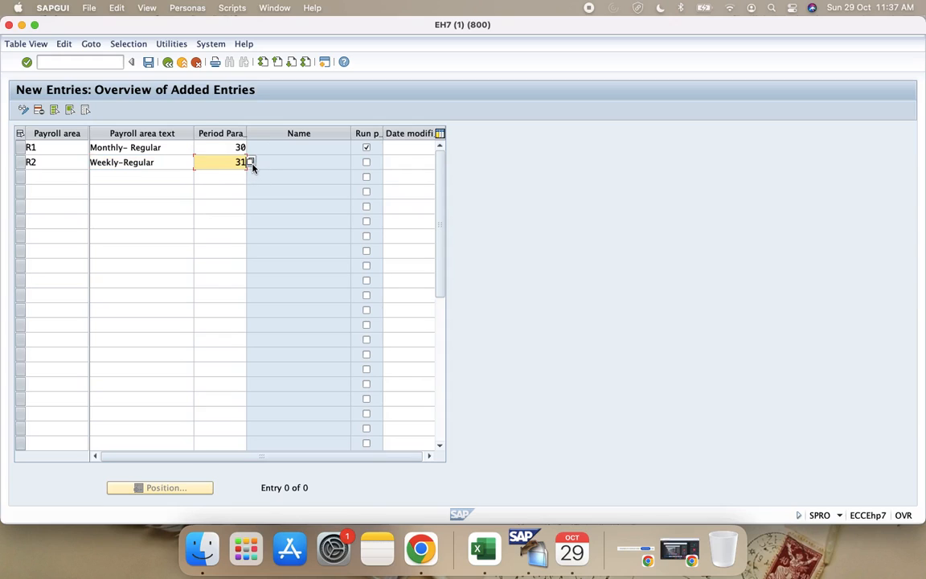
pyautogui.click(250, 162)
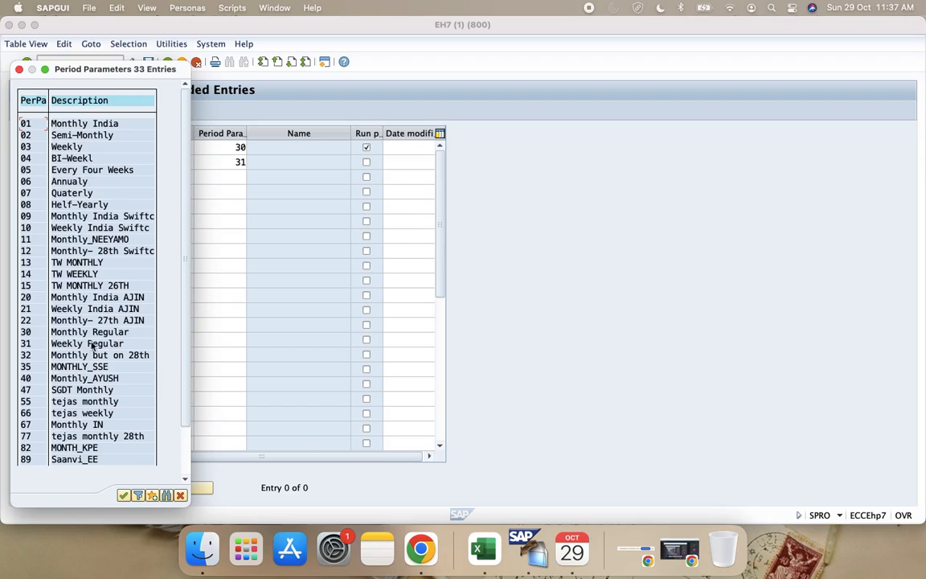
pyautogui.doubleClick(41, 341)
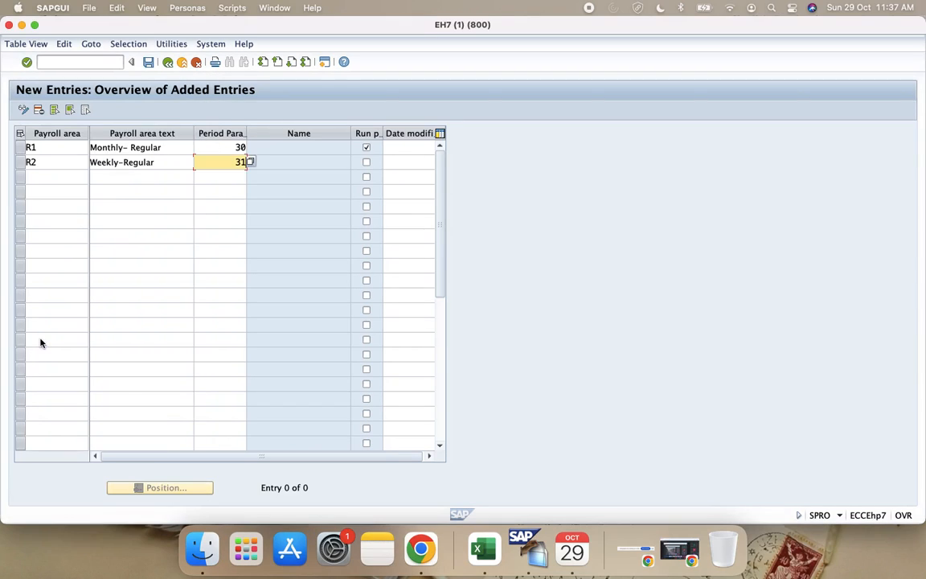
pyautogui.click(366, 162)
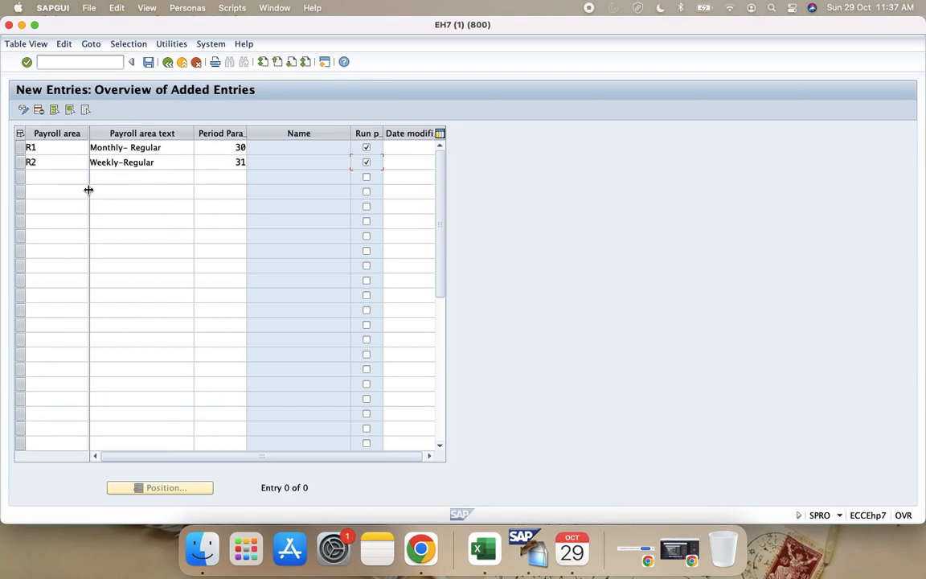
# Step: Add payroll area R3 in the third row with the text "Monthly - on 28th"
pyautogui.click(49, 176)
pyautogui.write('R')
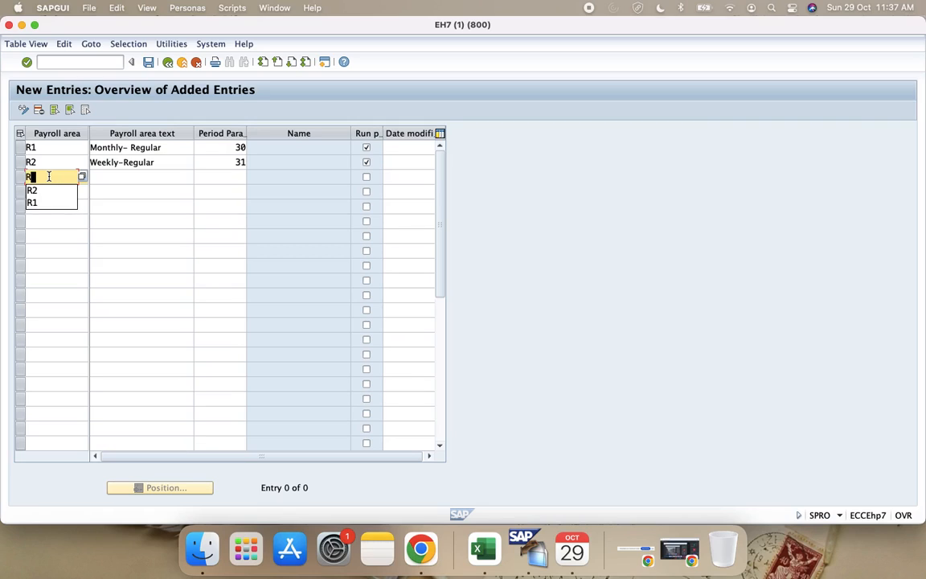
pyautogui.write('3')
pyautogui.click(133, 177)
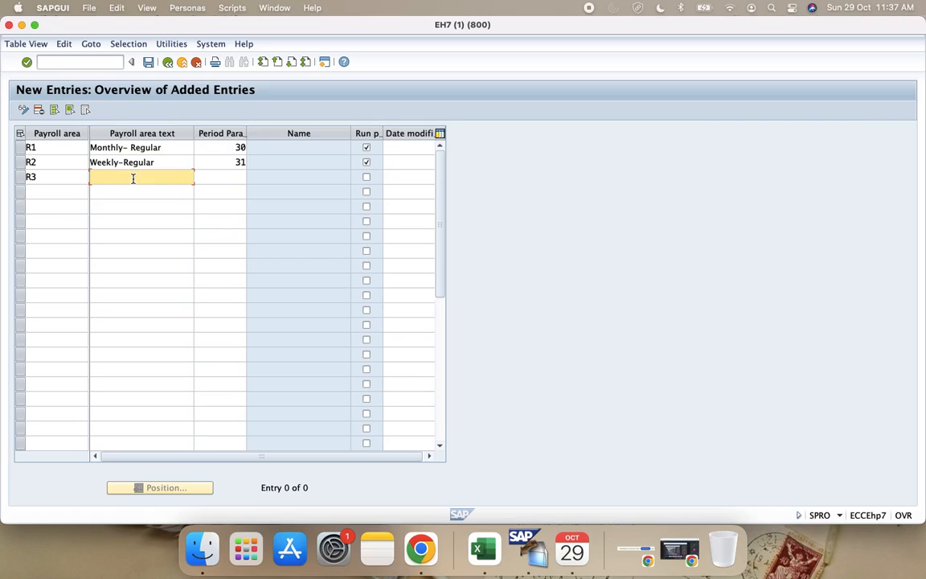
pyautogui.write('Monthly')
pyautogui.press('BackSpace')
pyautogui.press('Down')
pyautogui.press('Down')
pyautogui.press('Return')
# Step: Assign period parameter 32 (Monthly but on 28th) to payroll area R3 and enable its payroll run flag
pyautogui.click(229, 176)
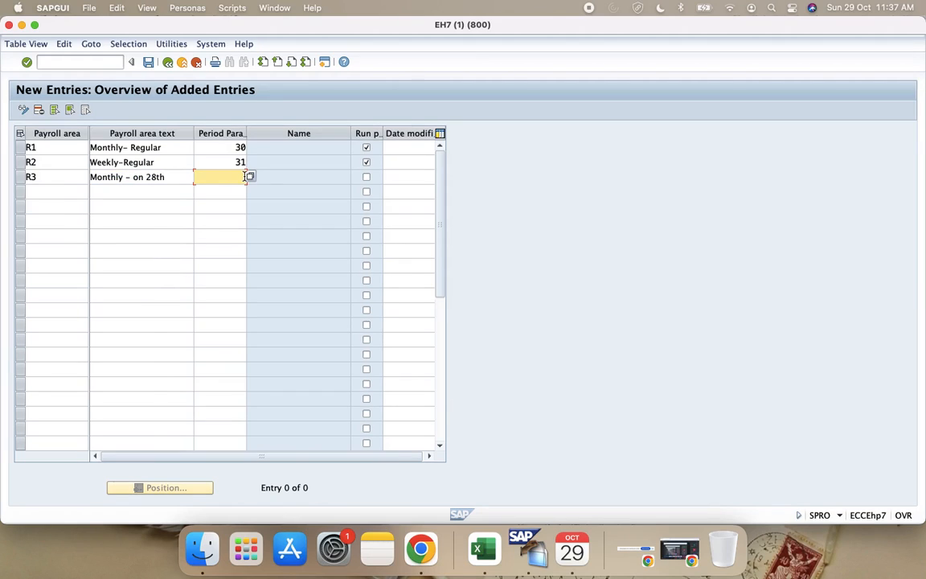
pyautogui.click(250, 177)
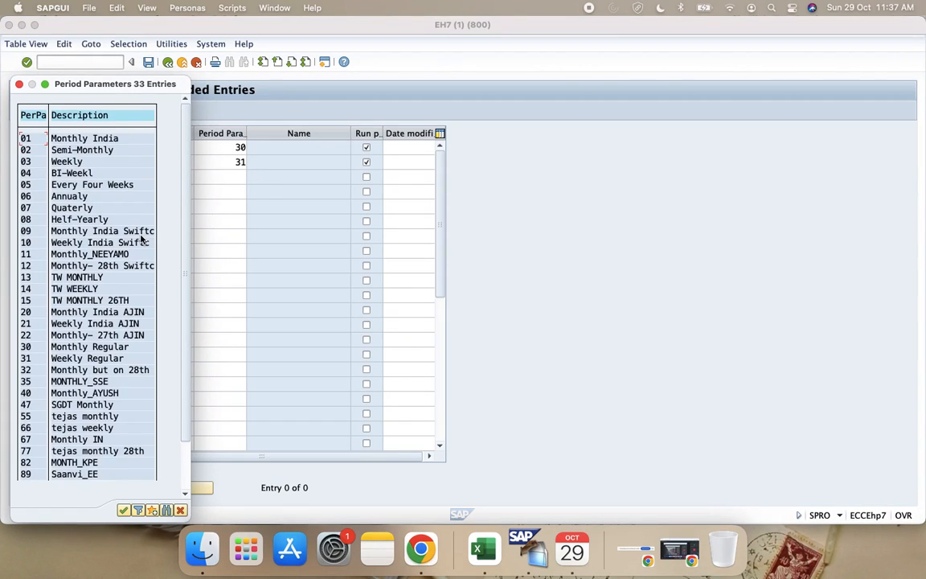
pyautogui.doubleClick(35, 371)
pyautogui.click(365, 179)
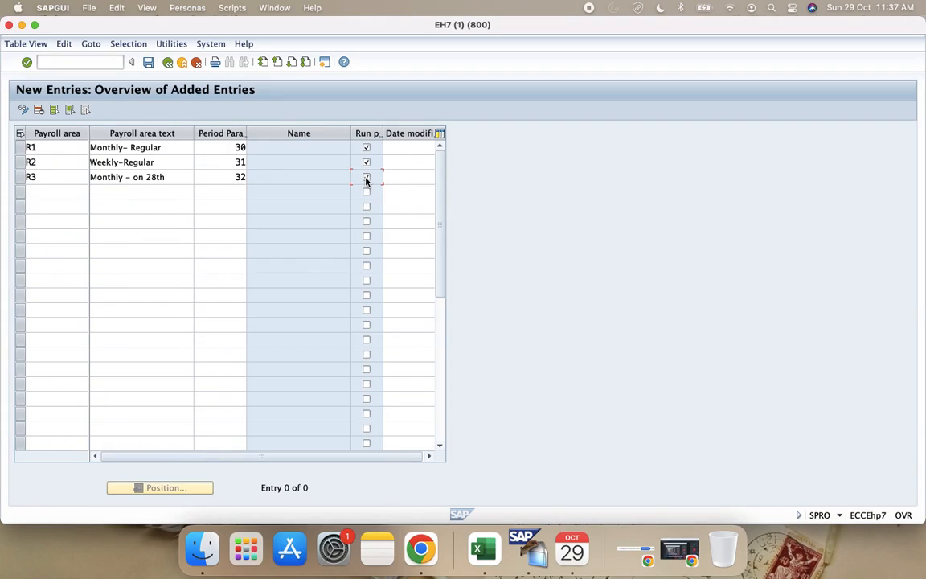
# Step: Validate and save the new payroll areas R1, R2 and R3
pyautogui.press('Return')
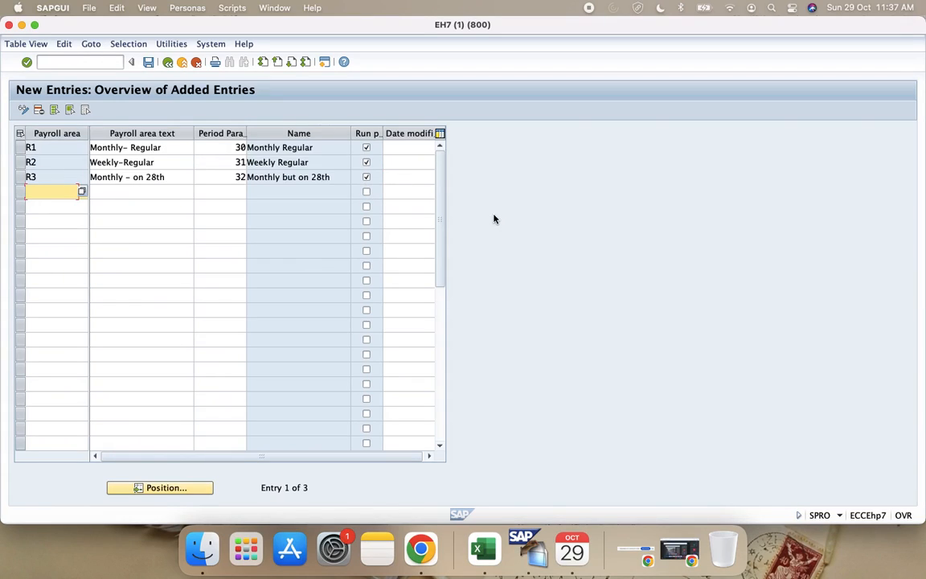
pyautogui.click(148, 62)
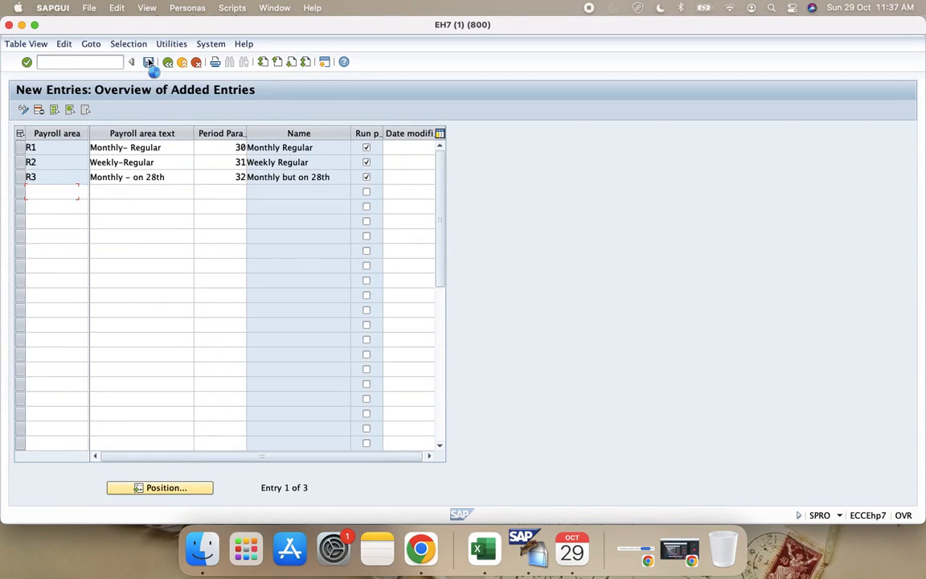
pyautogui.press('Return')
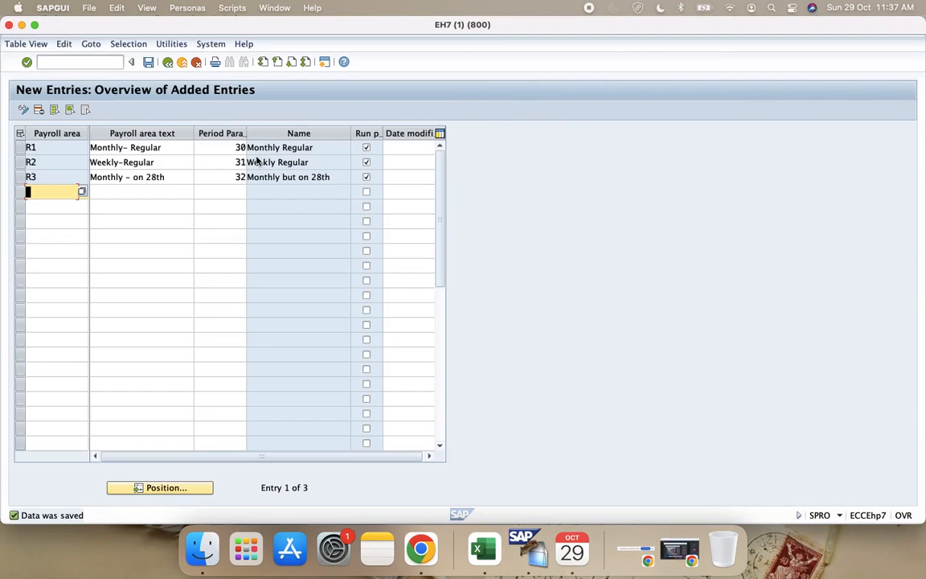
# Step: Switch to the Configuration Guide in Excel and enter R1, R2 and R3 in N69, N71 and N73 beside the employee payment groups
pyautogui.click(482, 545)
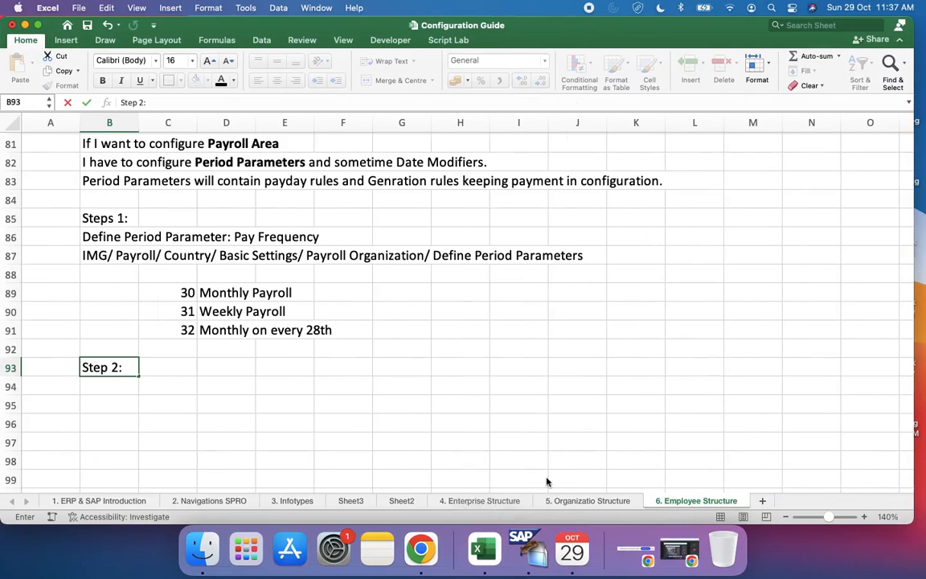
pyautogui.scroll(10, 707, 307)
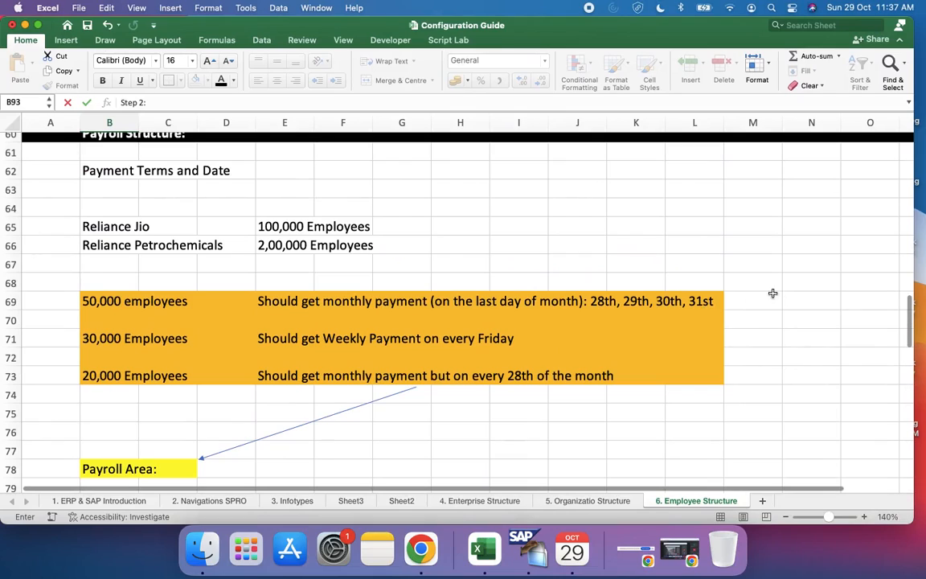
pyautogui.click(785, 299)
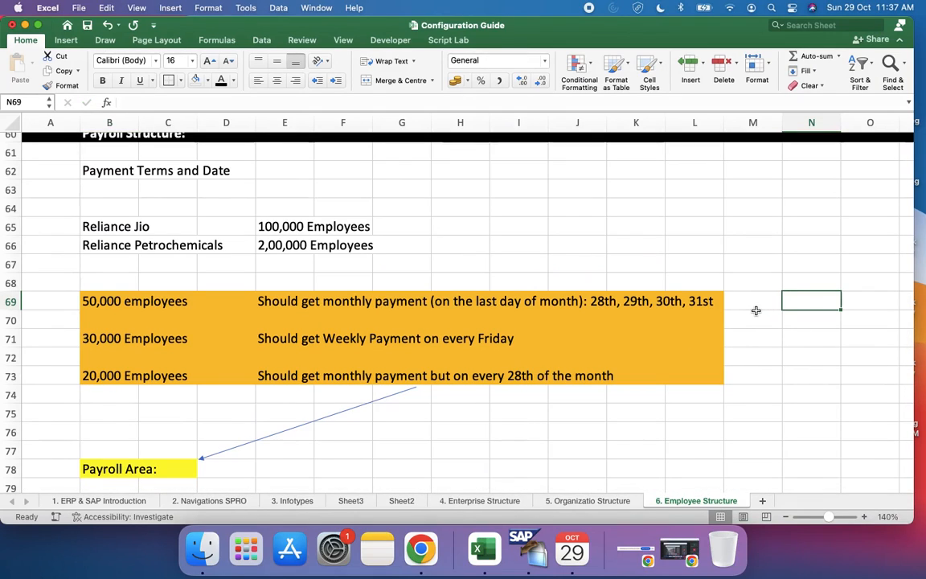
pyautogui.write('R1')
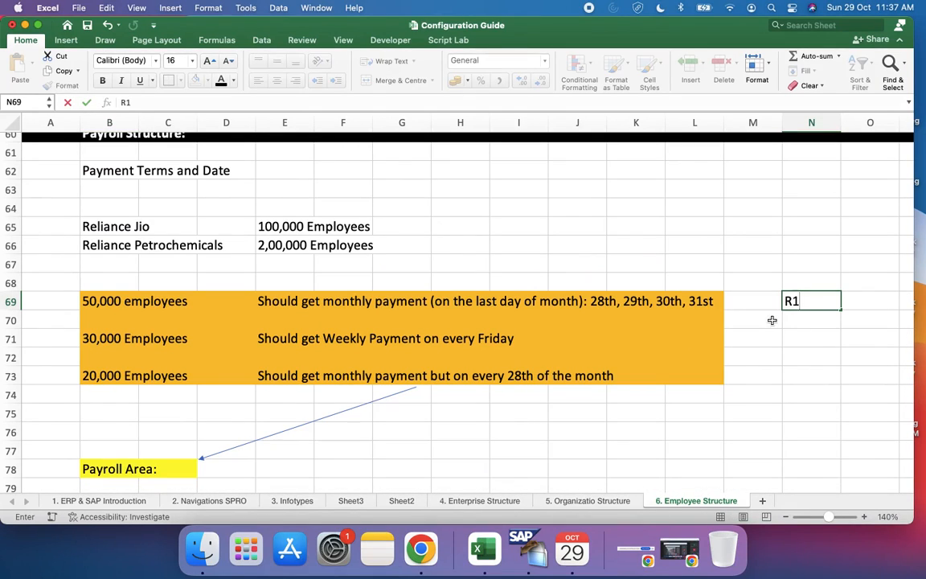
pyautogui.click(775, 320)
pyautogui.click(805, 338)
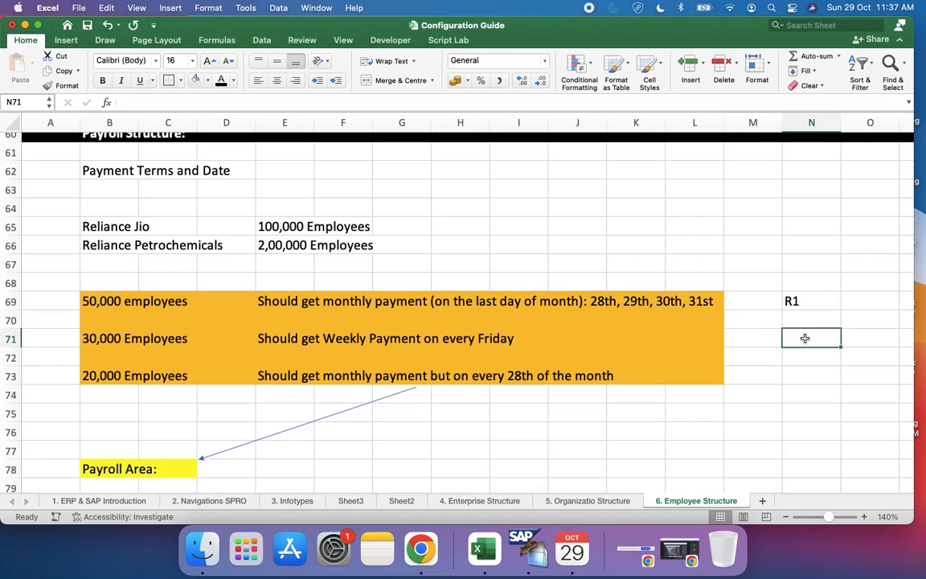
pyautogui.write('R2')
pyautogui.click(813, 380)
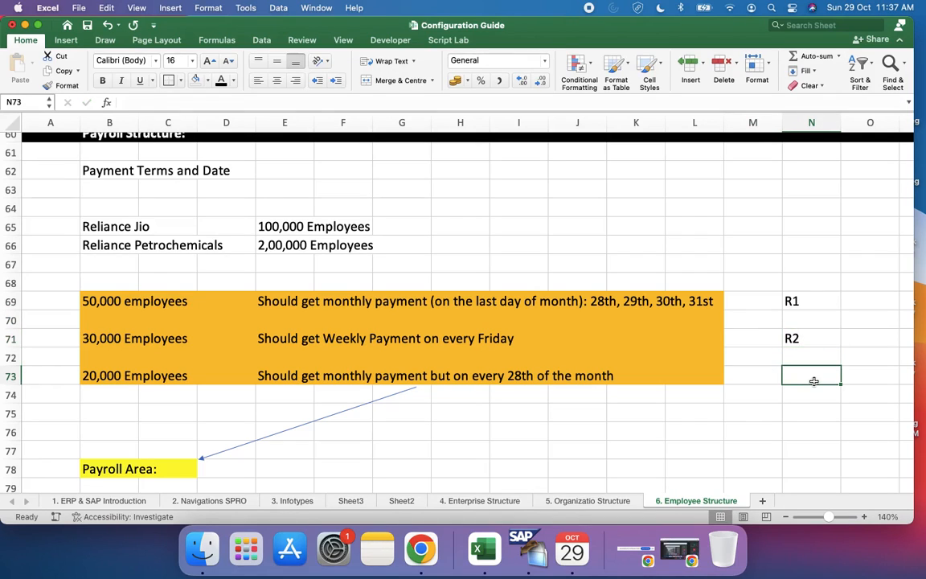
pyautogui.write('R3')
pyautogui.click(798, 432)
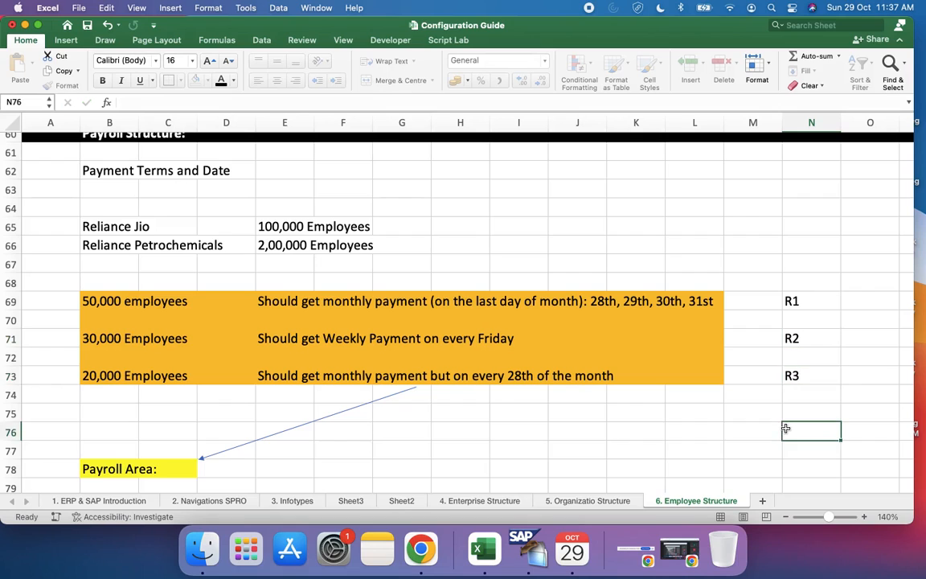
# Step: Enter R1, R2 and R3 in H89, H90 and H91 beside period parameters 30, 31 and 32
pyautogui.scroll(-3, 786, 429)
pyautogui.scroll(-10, 786, 429)
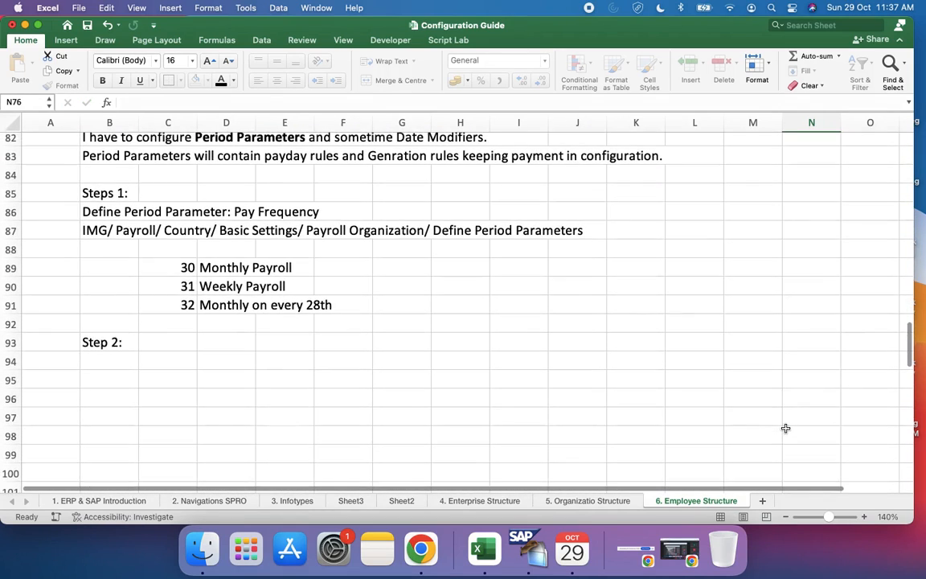
pyautogui.scroll(2, 419, 327)
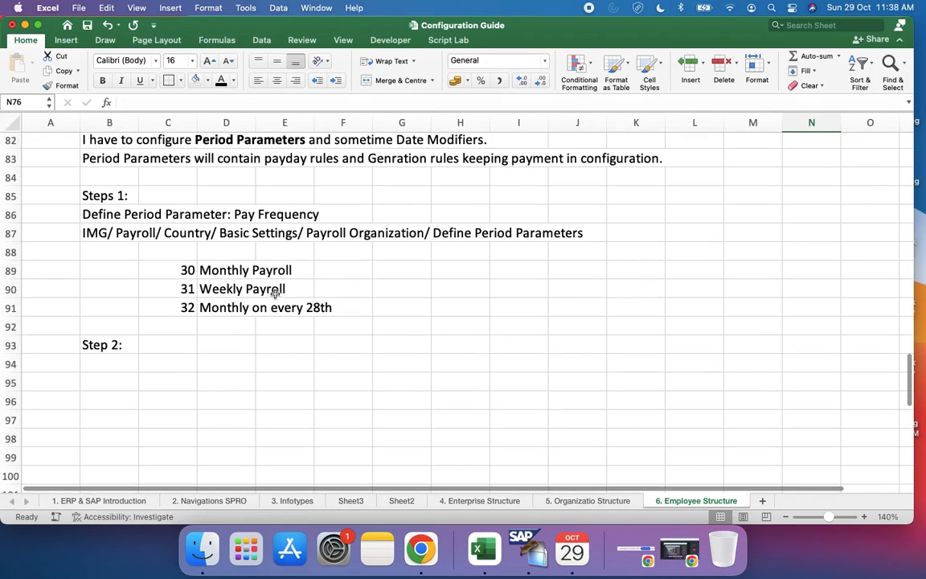
pyautogui.click(448, 270)
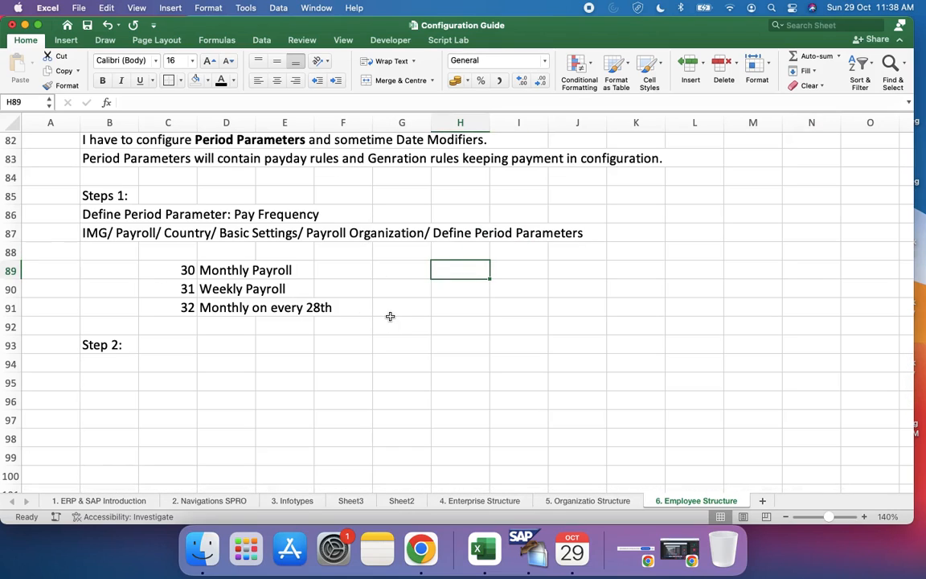
pyautogui.write('R1')
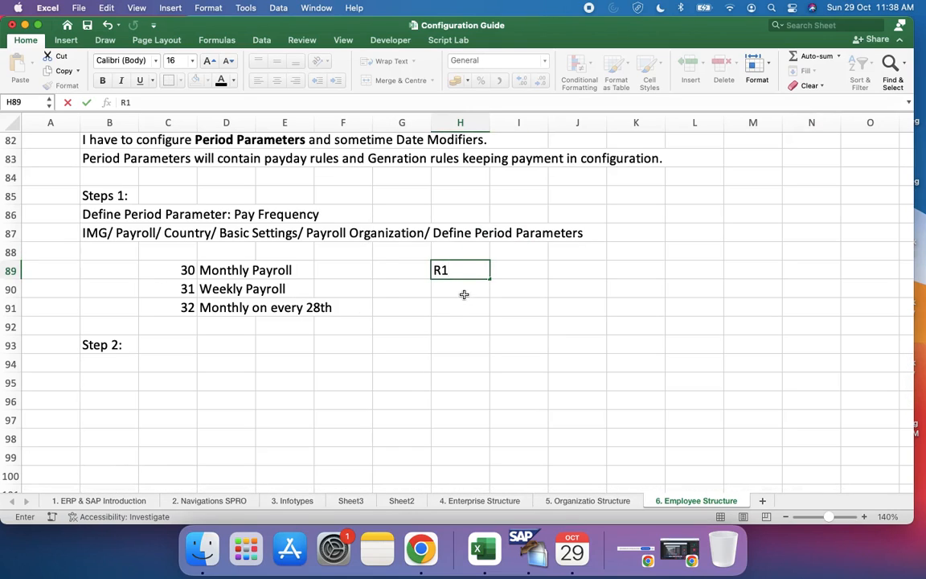
pyautogui.click(464, 295)
pyautogui.write('R2')
pyautogui.click(470, 300)
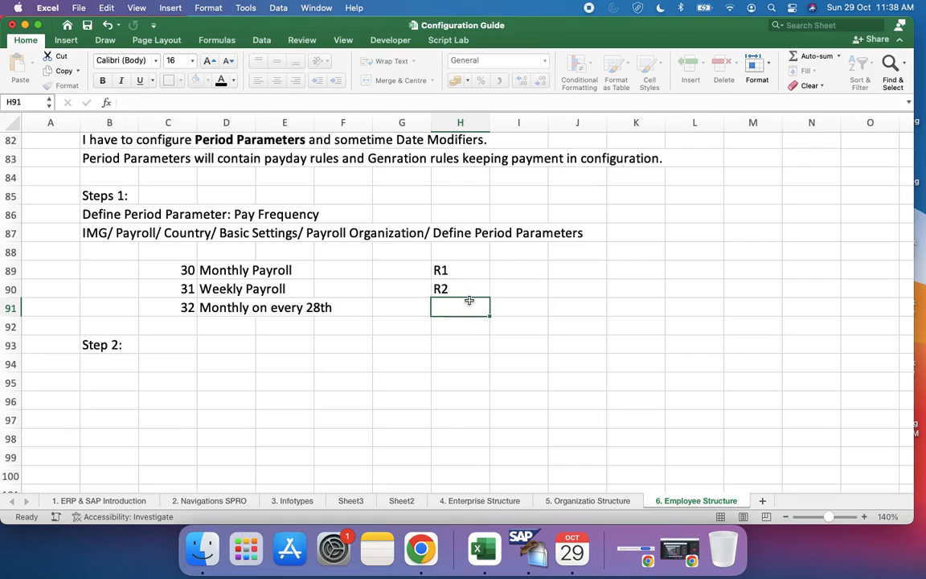
pyautogui.write('R3')
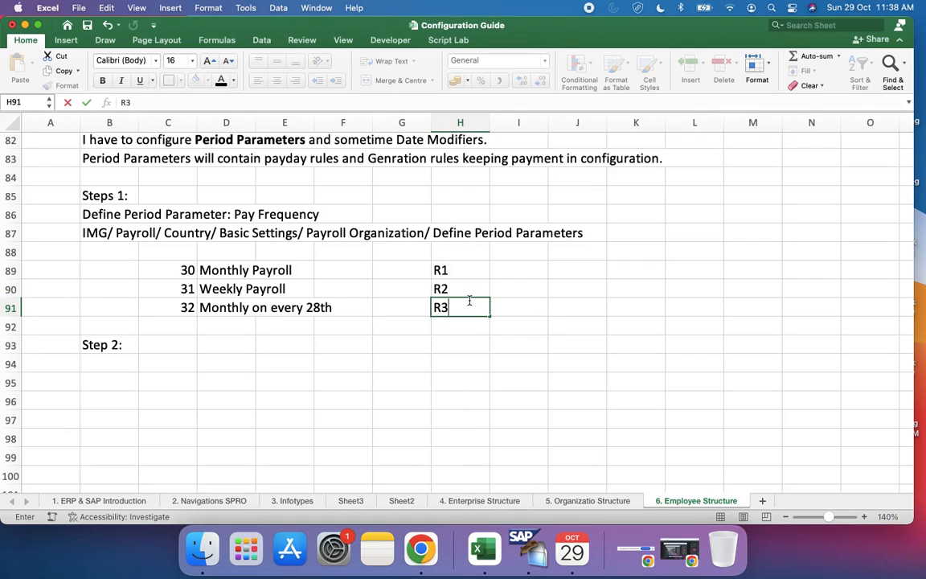
pyautogui.click(453, 357)
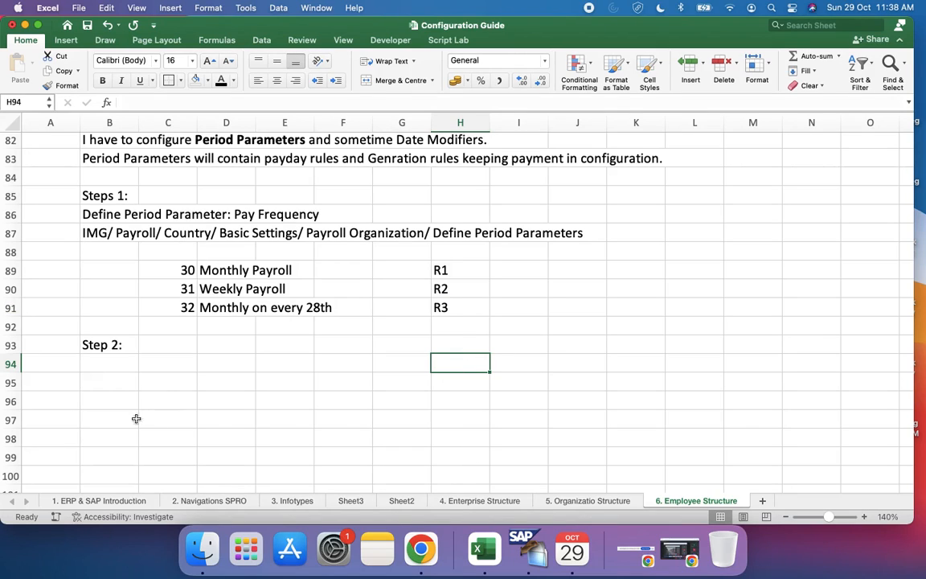
# Step: Enter "Creation of Payroll Area" in B95 below the Step 2 heading
pyautogui.scroll(5, 129, 359)
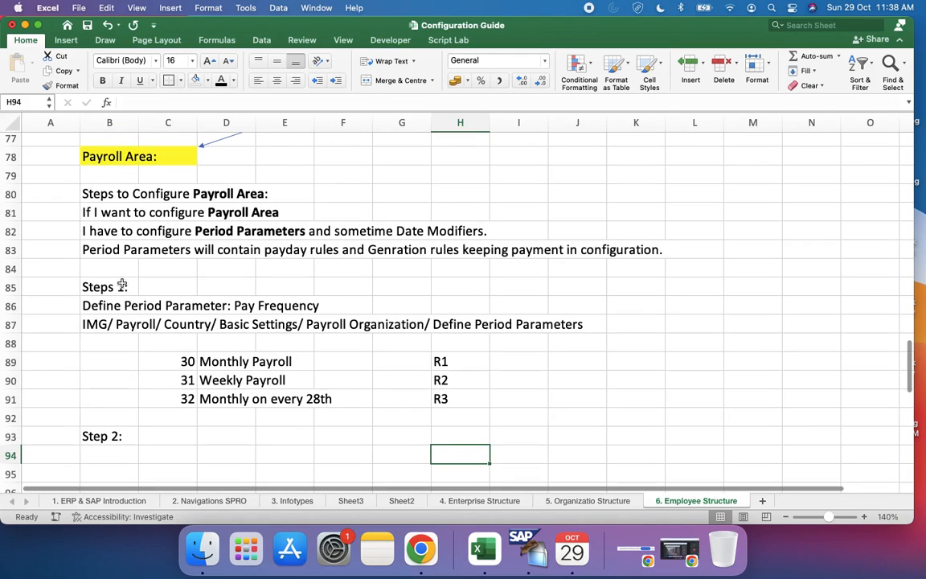
pyautogui.scroll(-4, 141, 437)
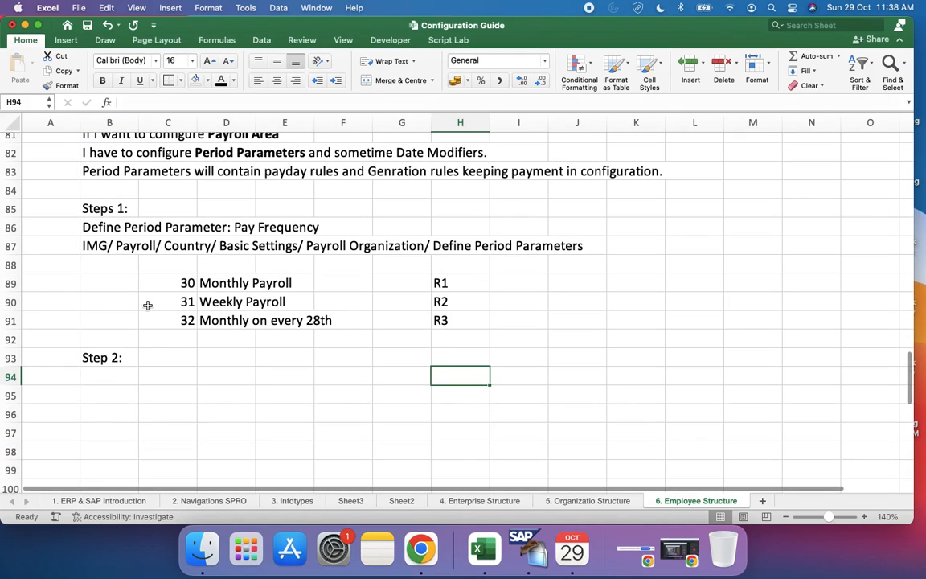
pyautogui.scroll(-2, 148, 305)
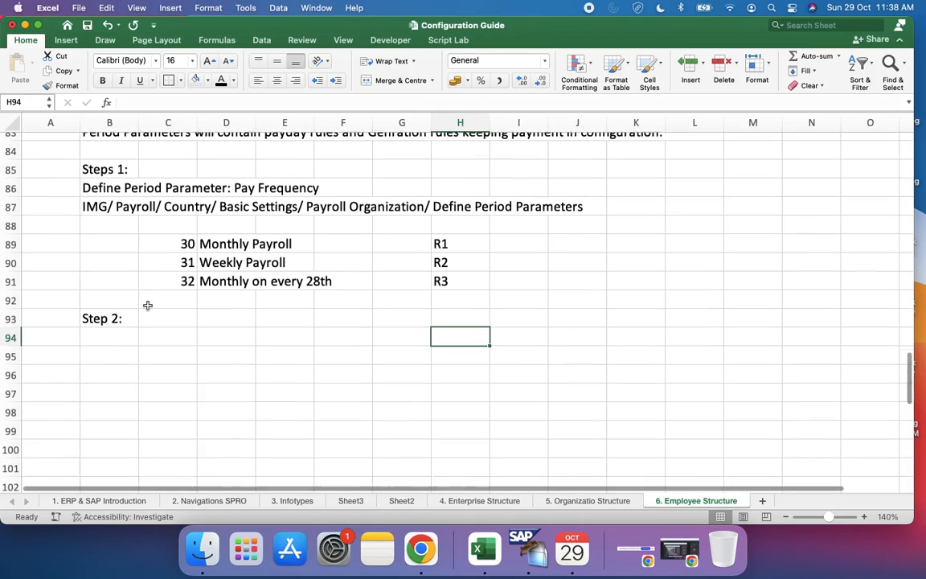
pyautogui.click(95, 354)
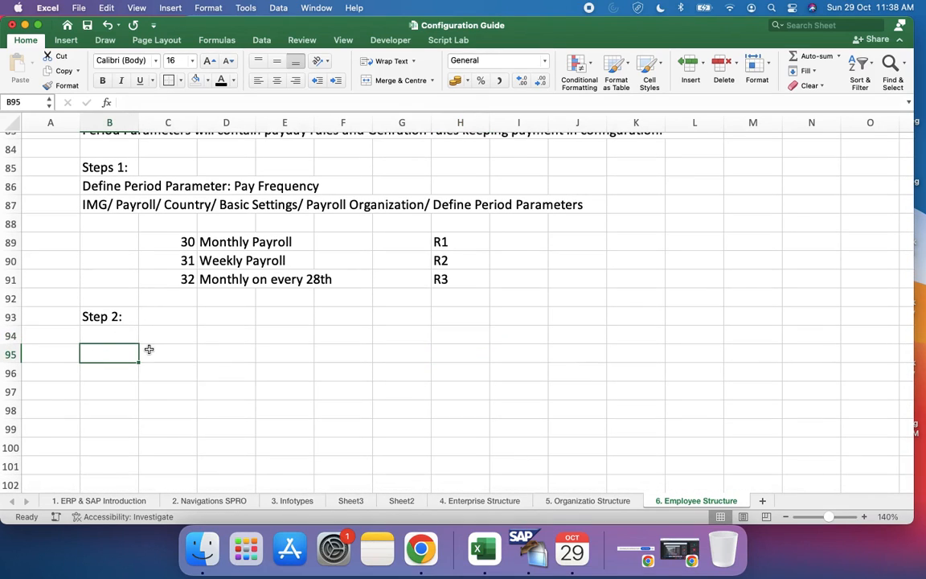
pyautogui.write('CReating')
pyautogui.press('BackSpace')
pyautogui.press('BackSpace')
pyautogui.write('on of Payroll')
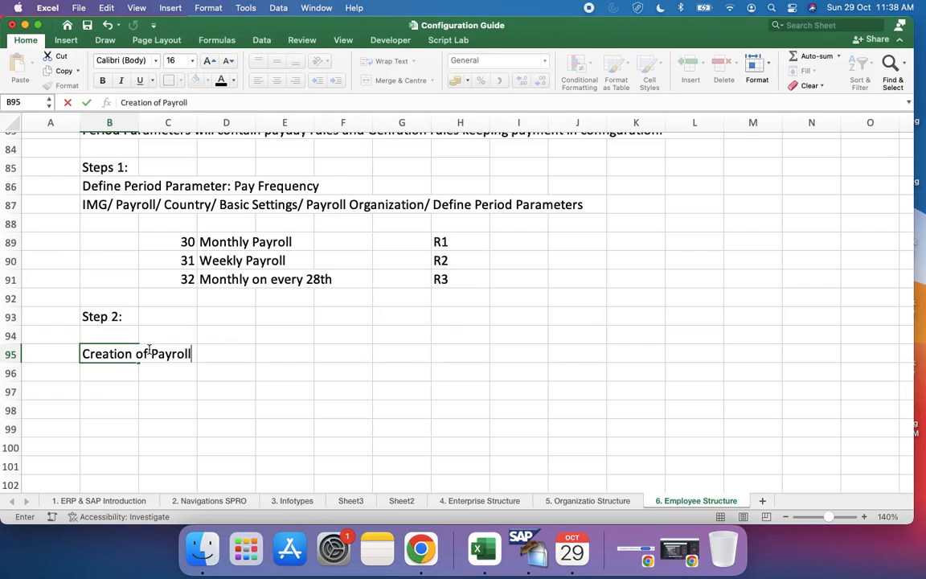
pyautogui.write(' Area')
pyautogui.press('Return')
pyautogui.press('Return')
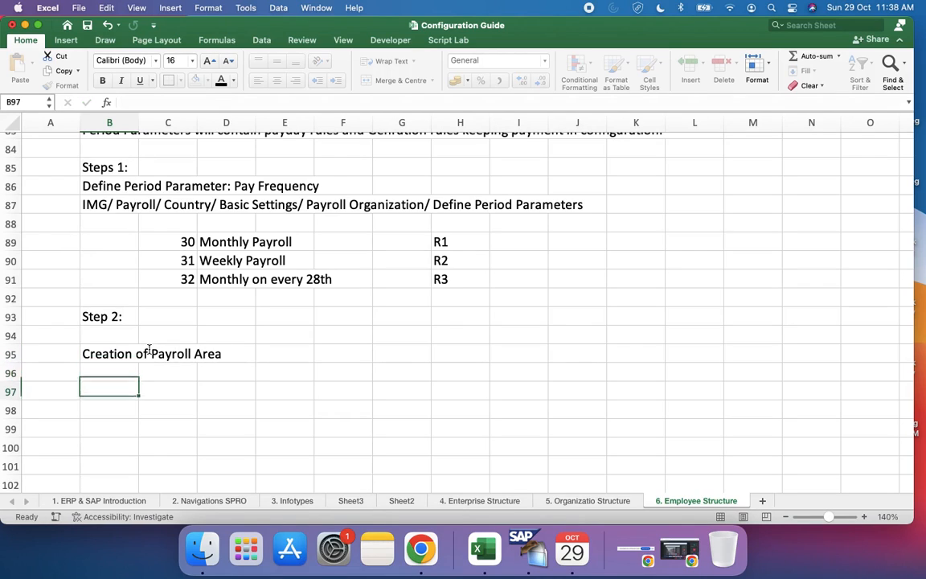
# Step: List payroll areas R1, R2 and R3 in D97, D98 and D99 under the payroll area creation note
pyautogui.click(226, 399)
pyautogui.write('R1')
pyautogui.press('Return')
pyautogui.write('R2')
pyautogui.press('Return')
pyautogui.write('R')
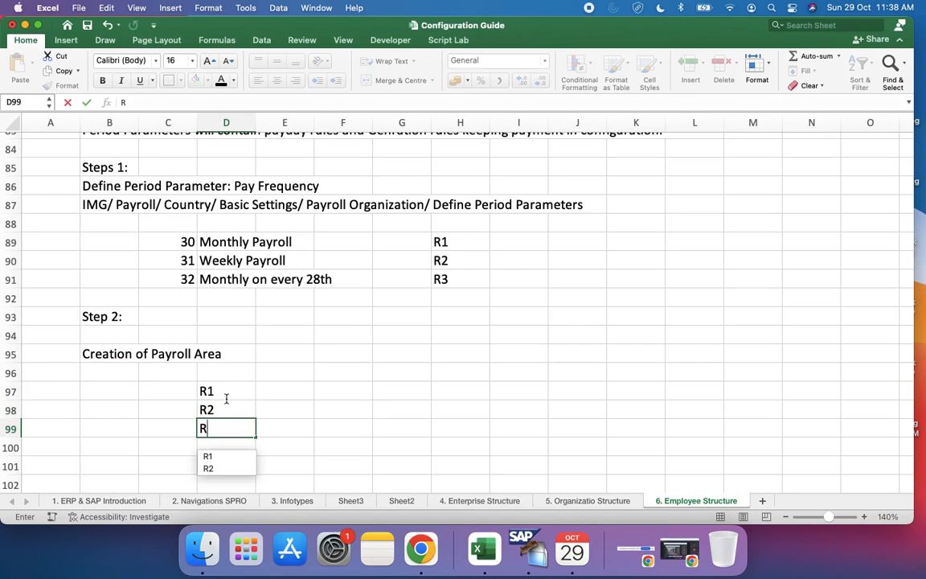
pyautogui.write('3')
# Step: Clear R1, R2 and R3 from cells H89 to H91 beside the period parameters
pyautogui.click(467, 244)
pyautogui.press('Delete')
pyautogui.press('Down')
pyautogui.press('Delete')
pyautogui.press('Down')
pyautogui.press('Delete')
# Step: Add the heading "Step 3:" in B101 and the text "Generate Payroll Schedules" in B102
pyautogui.scroll(-5, 305, 369)
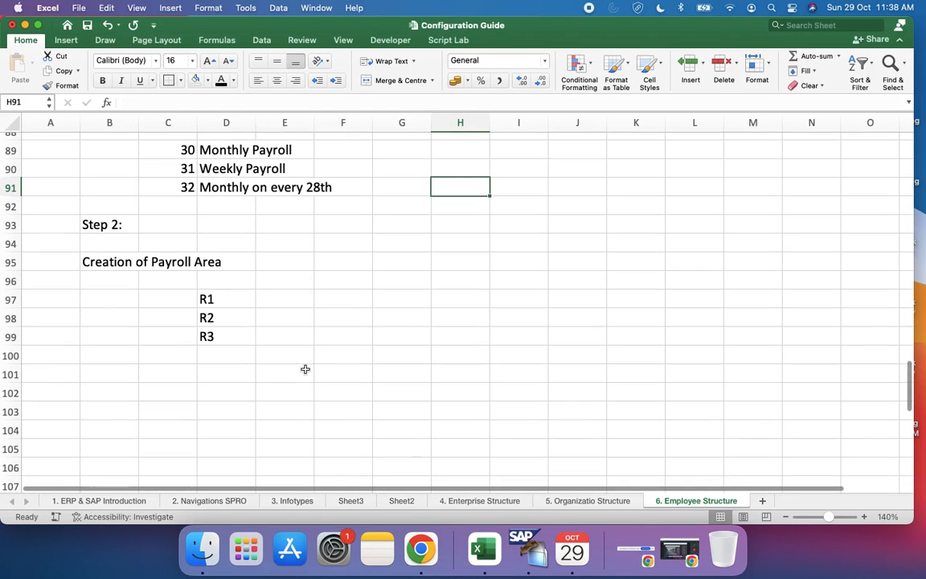
pyautogui.click(120, 380)
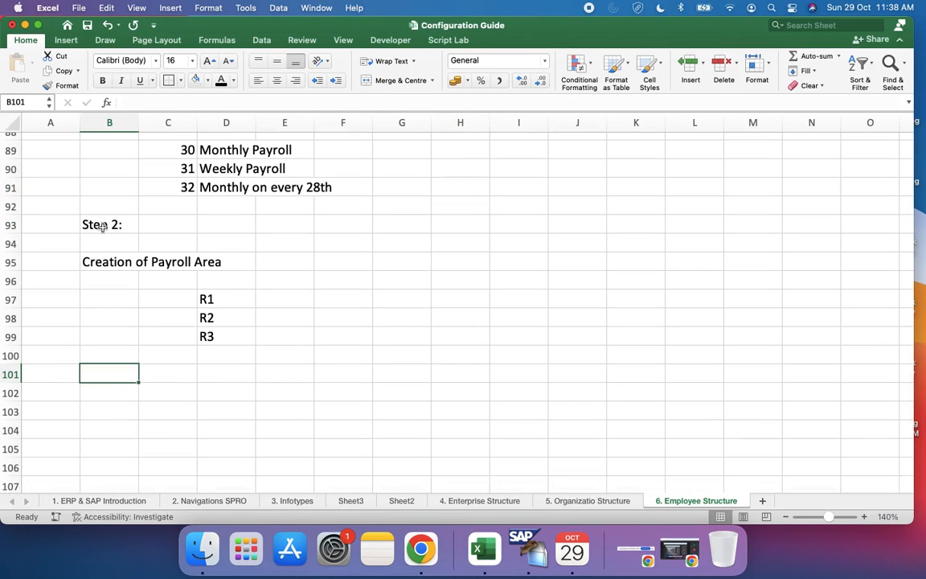
pyautogui.write('Step')
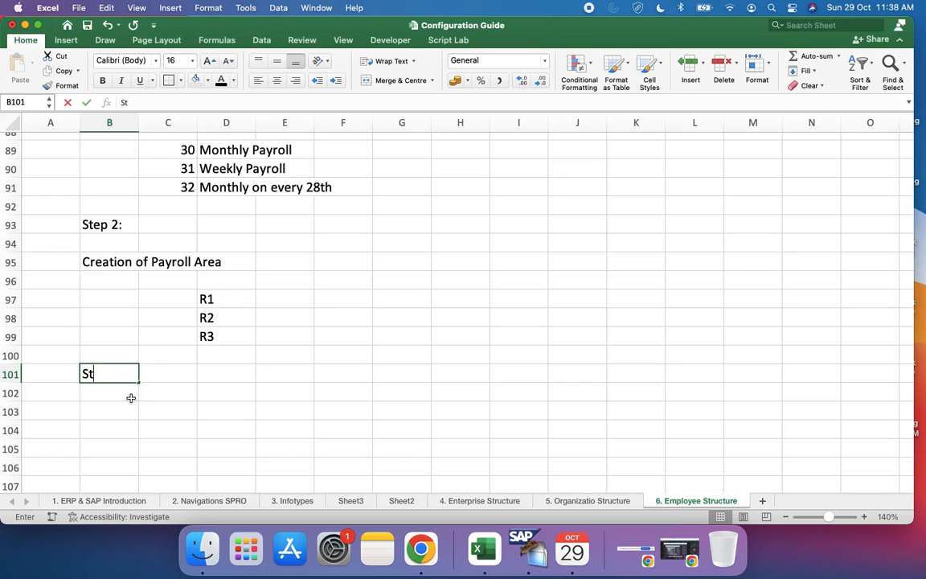
pyautogui.press('BackSpace')
pyautogui.press('BackSpace')
pyautogui.write('3:')
pyautogui.press('Return')
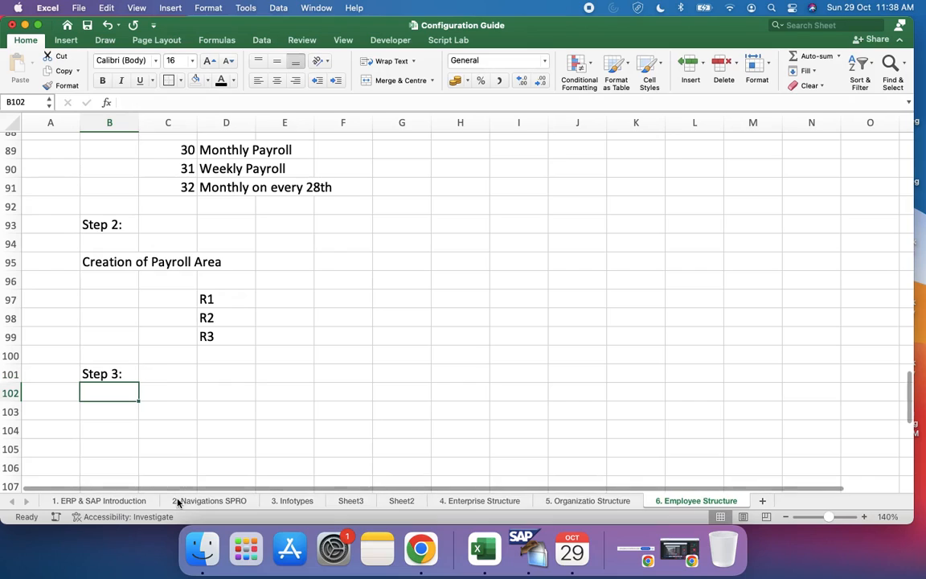
pyautogui.write('Gen')
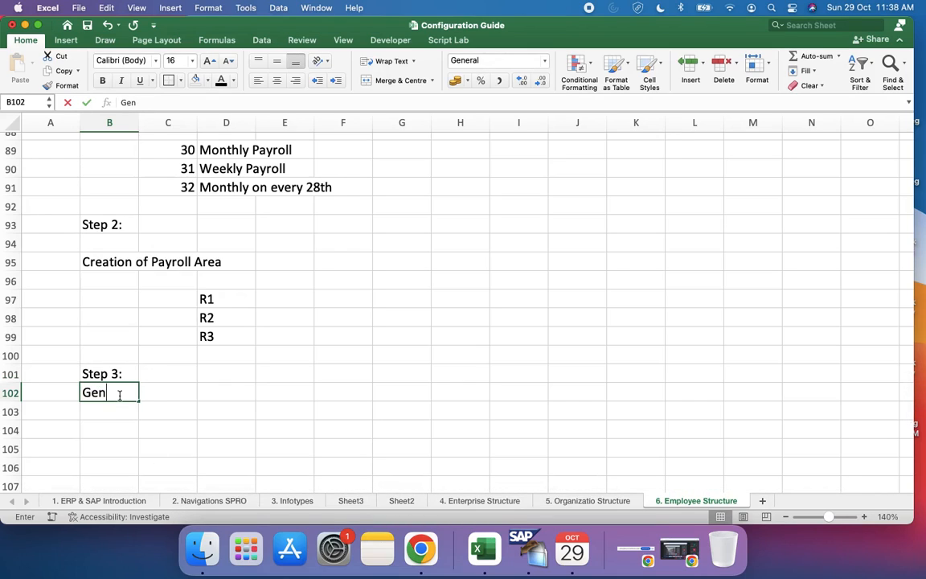
pyautogui.write('erate Pay')
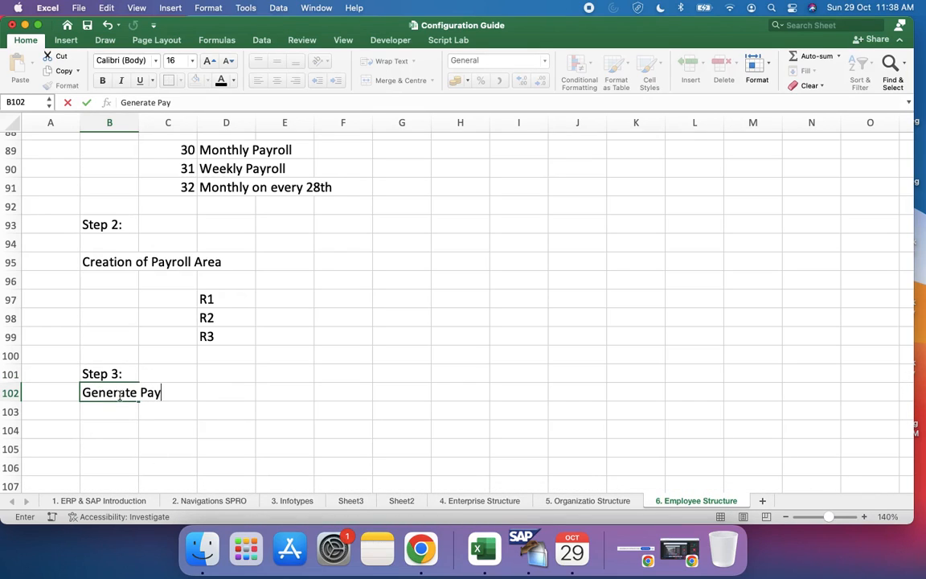
pyautogui.write('roll Schedules')
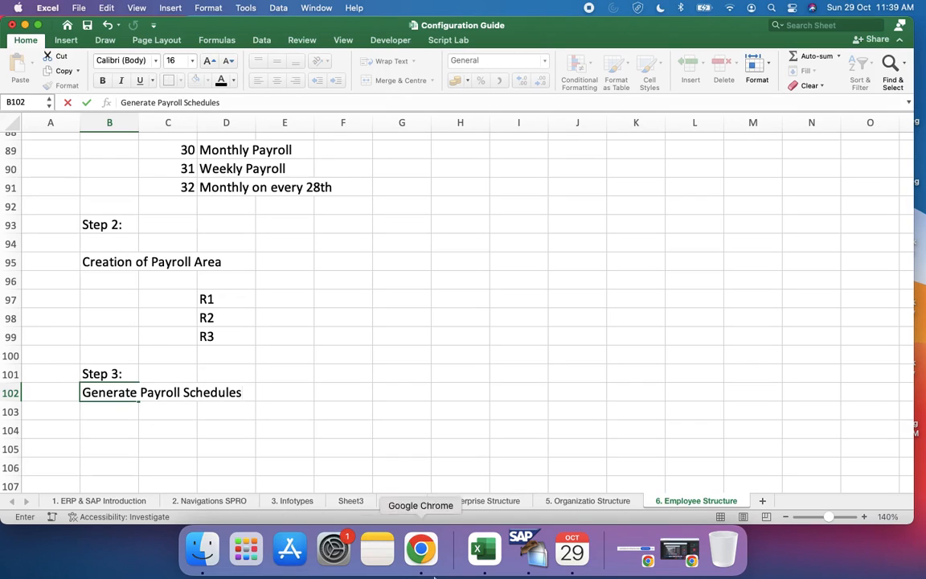
# Step: Switch to SAP, return to the Payroll Areas overview and look through it for entries R1, R2 and R3
pyautogui.click(522, 550)
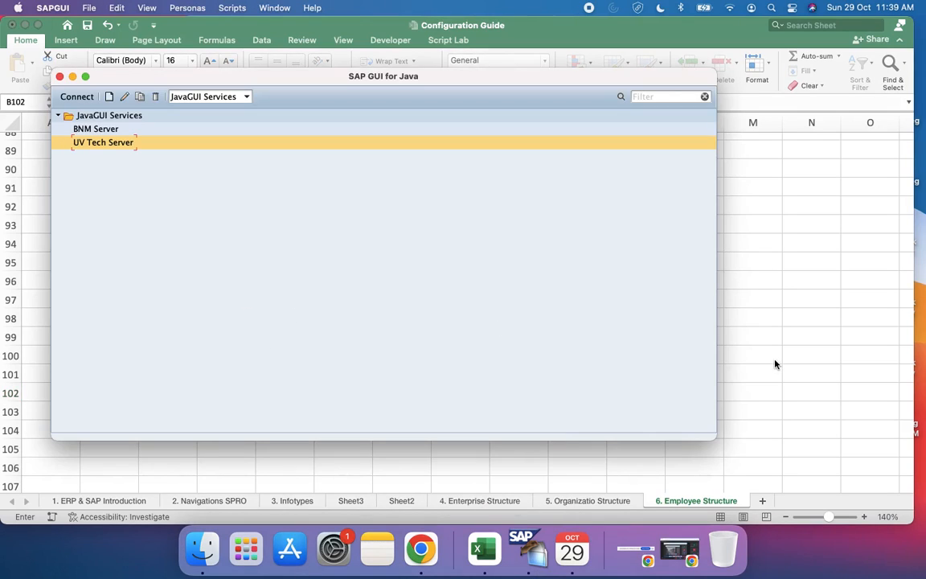
pyautogui.click(775, 360)
pyautogui.hotkey('ctrl', 'Right')
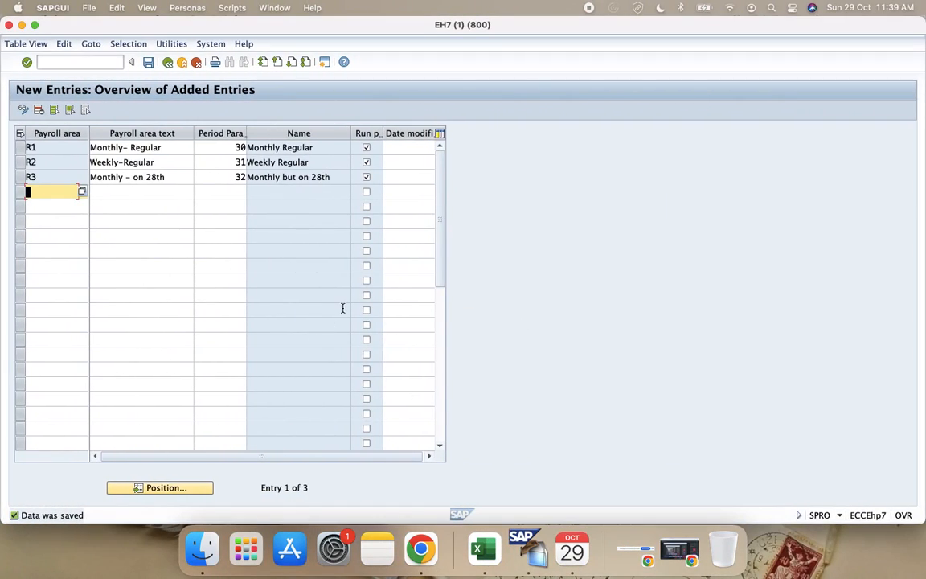
pyautogui.click(167, 64)
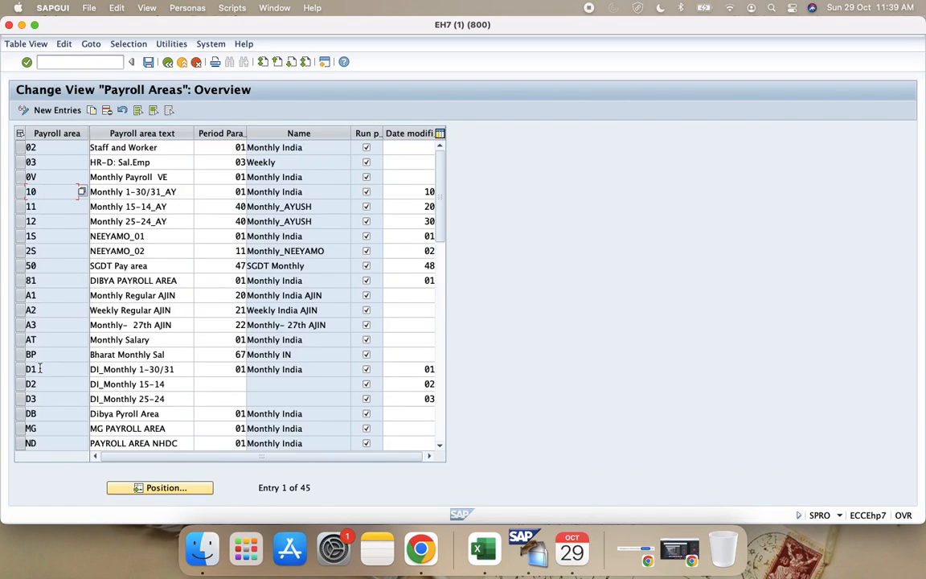
pyautogui.scroll(-3, 40, 368)
pyautogui.scroll(1, 37, 384)
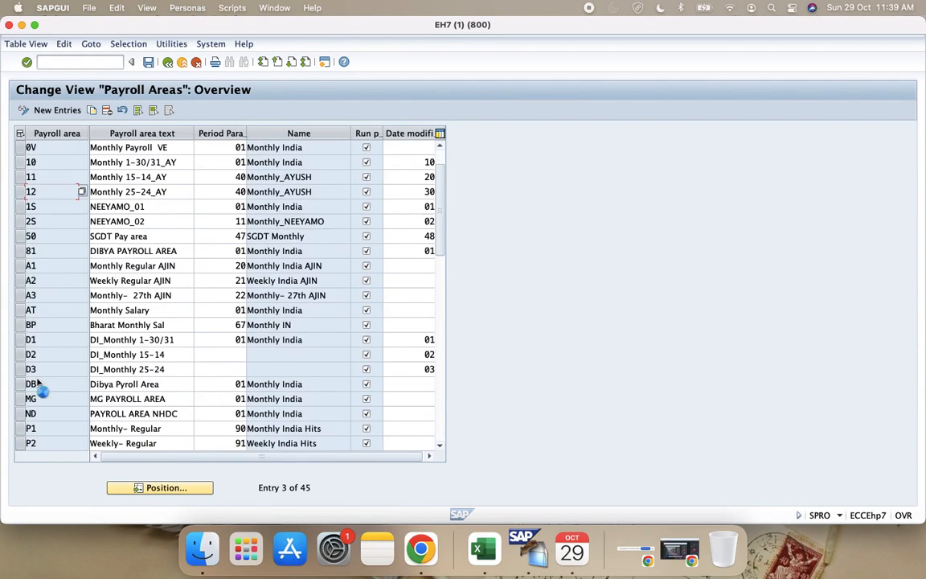
pyautogui.scroll(-2, 38, 386)
pyautogui.scroll(-6, 441, 447)
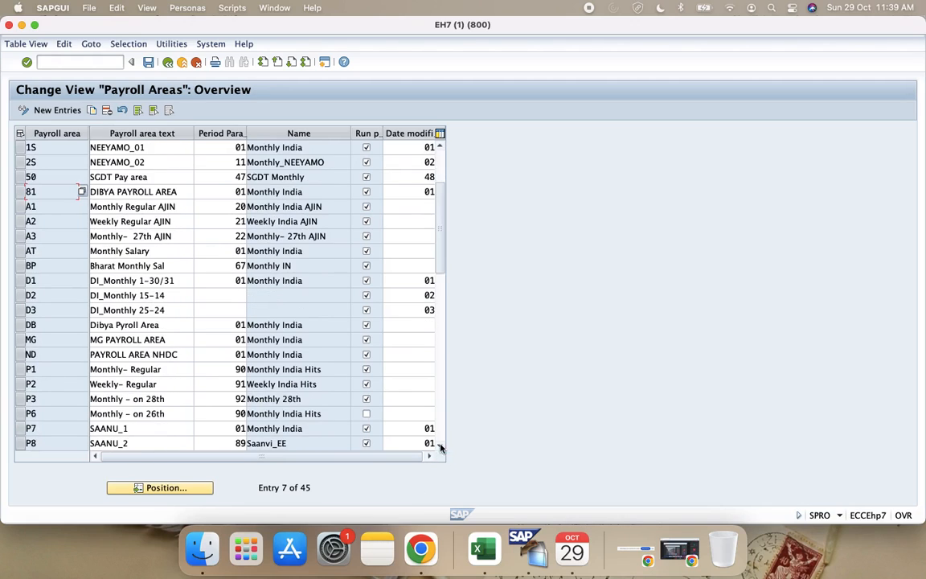
# Step: Leave the payroll areas activity, view the Generate payroll periods selection screen under Payroll Organization, and return to the IMG structure
pyautogui.click(168, 61)
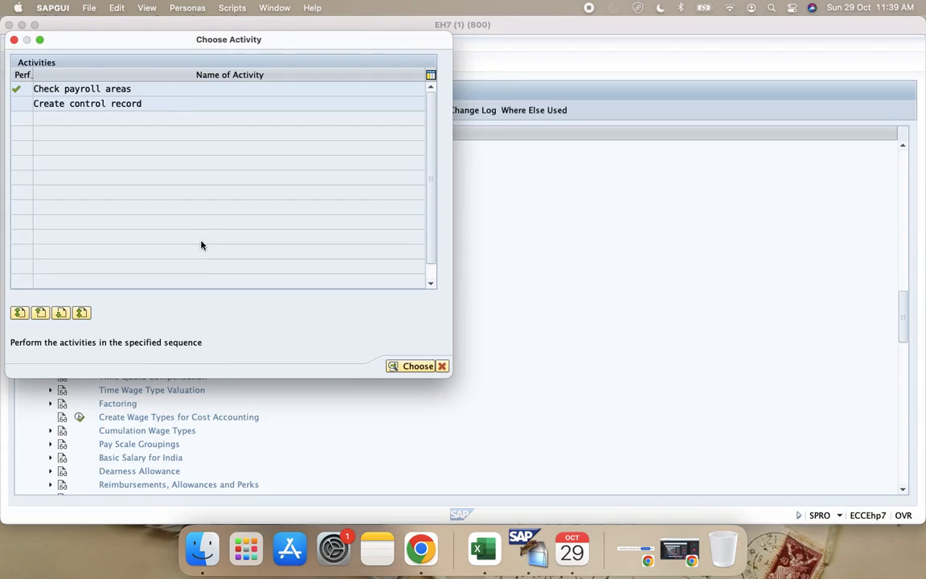
pyautogui.click(441, 365)
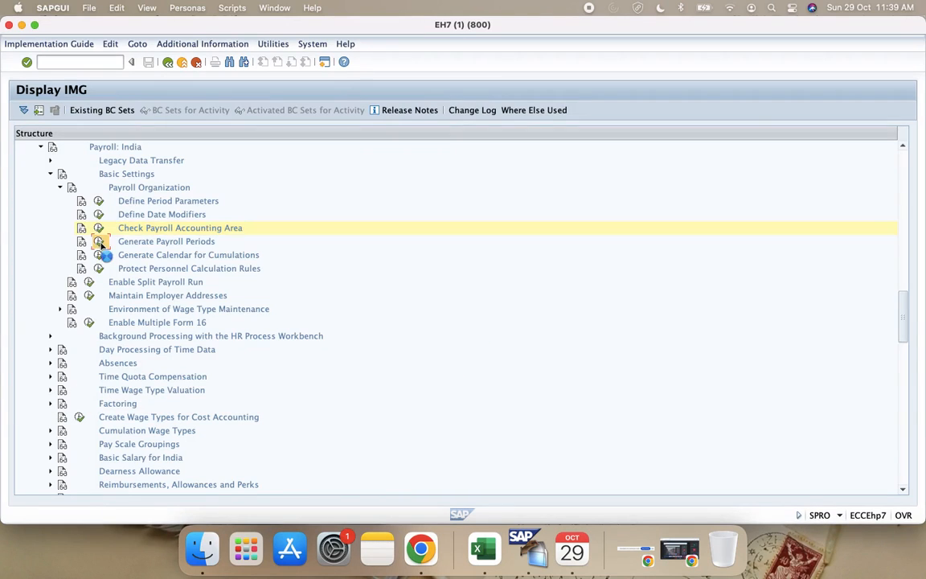
pyautogui.click(99, 245)
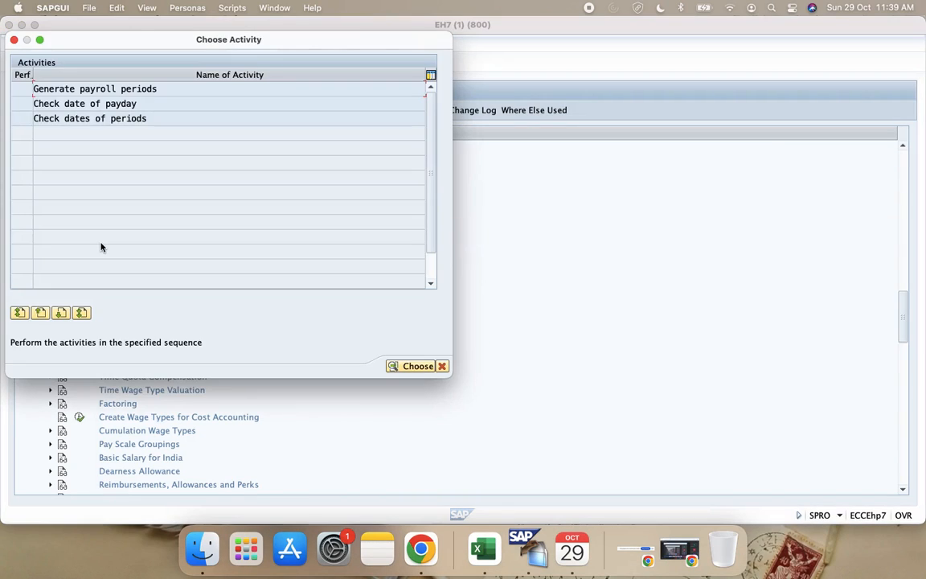
pyautogui.doubleClick(109, 90)
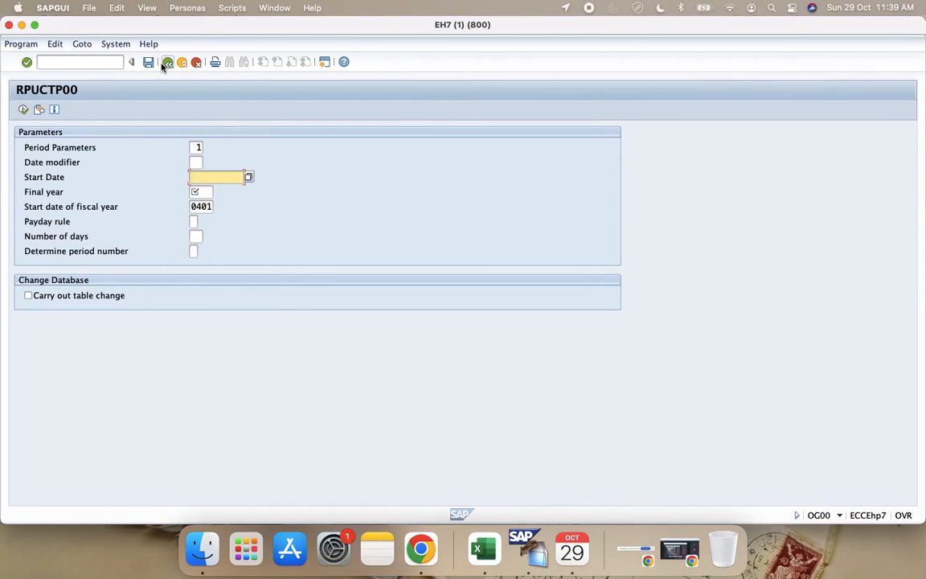
pyautogui.click(166, 62)
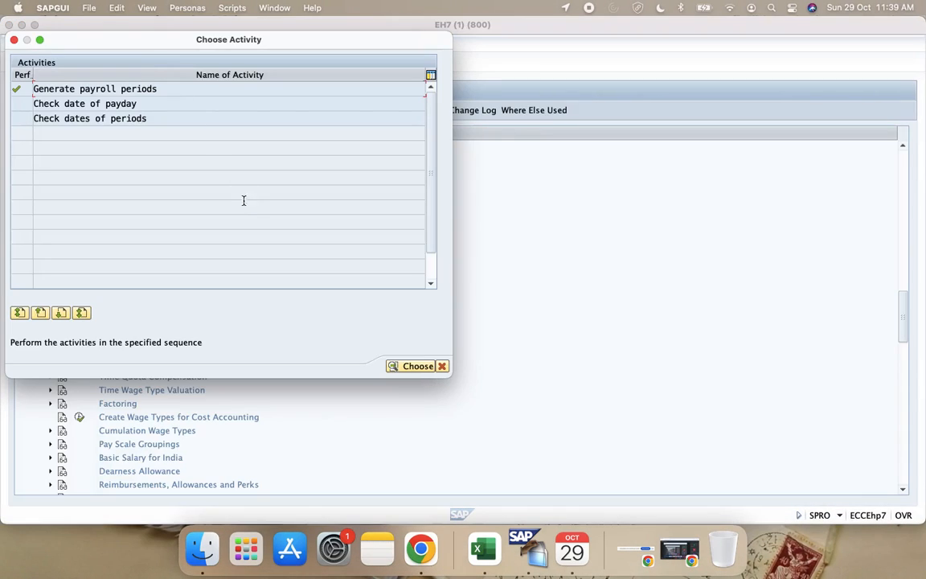
pyautogui.click(408, 365)
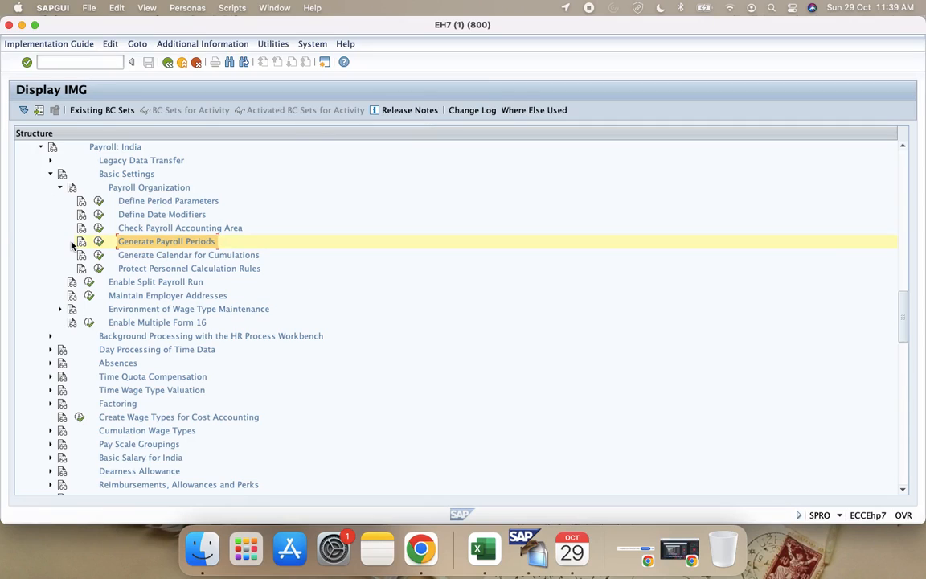
# Step: Open transaction SPRO in a new SAP session with the command /ospro
pyautogui.rightClick(99, 245)
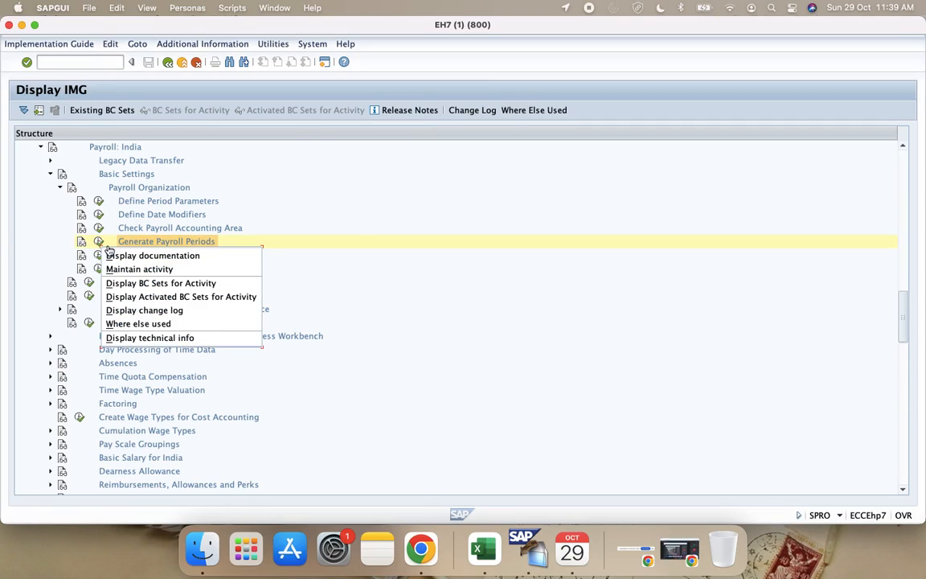
pyautogui.click(393, 246)
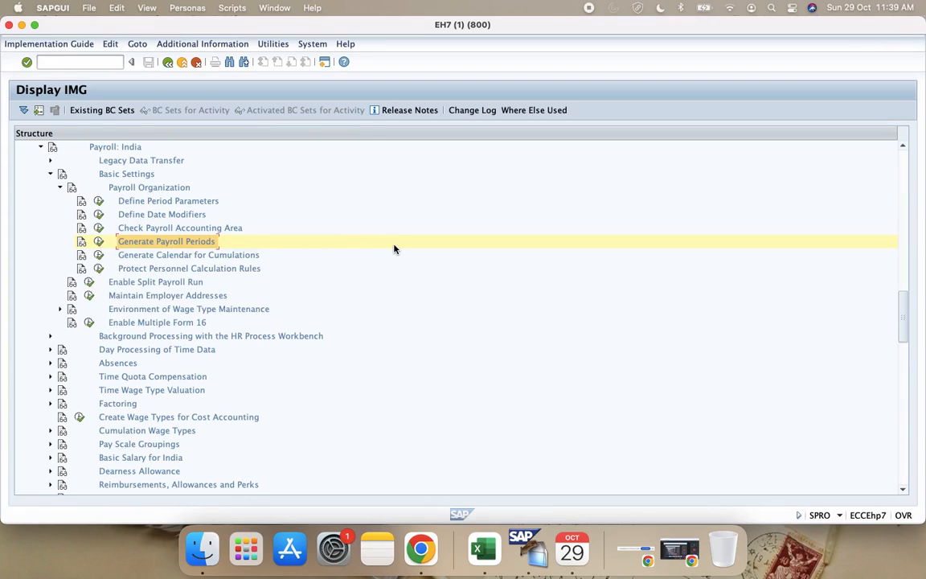
pyautogui.click(84, 65)
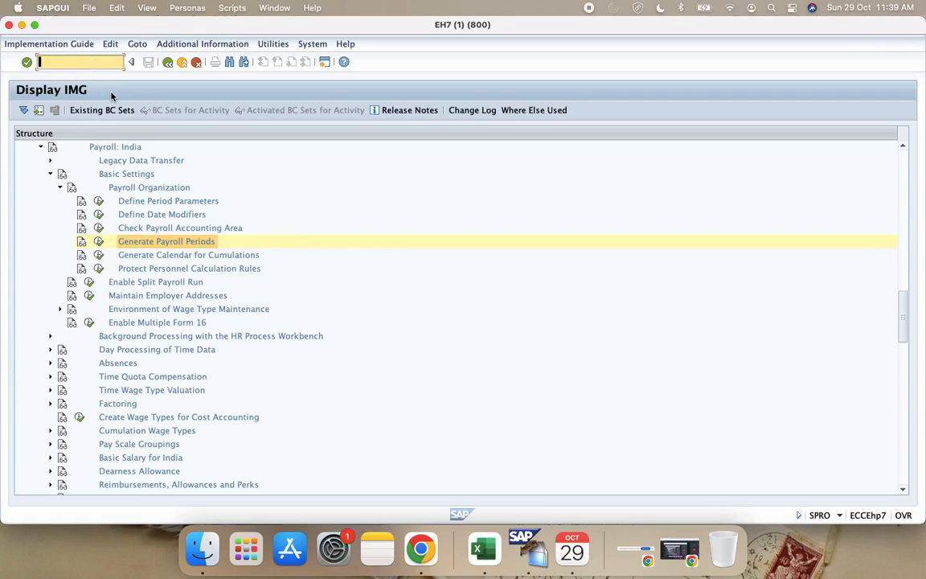
pyautogui.write('/o')
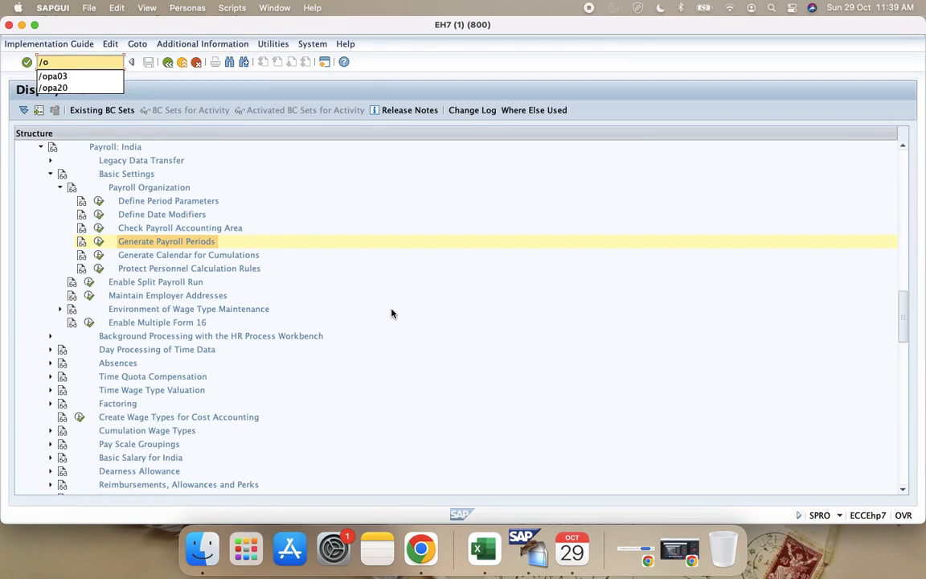
pyautogui.write('spro')
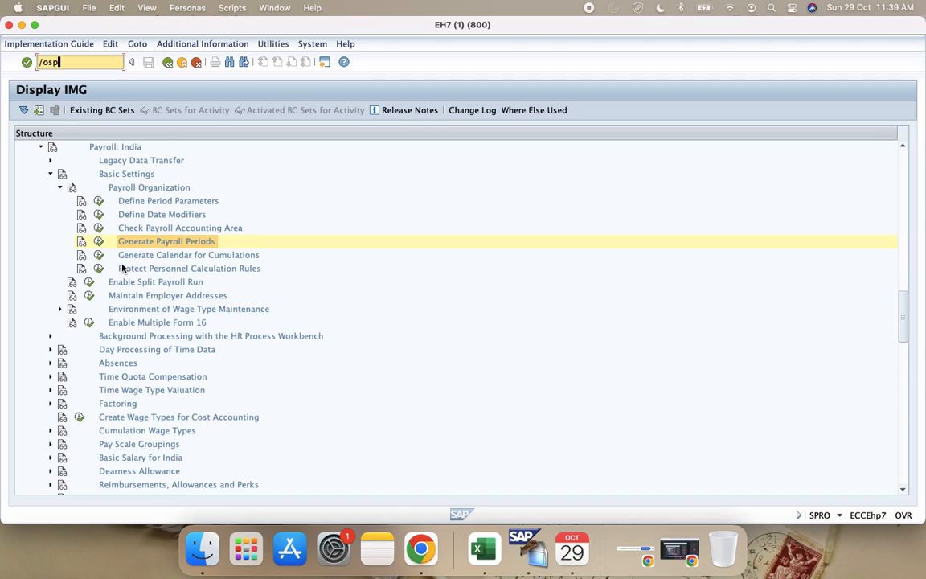
pyautogui.press('Return')
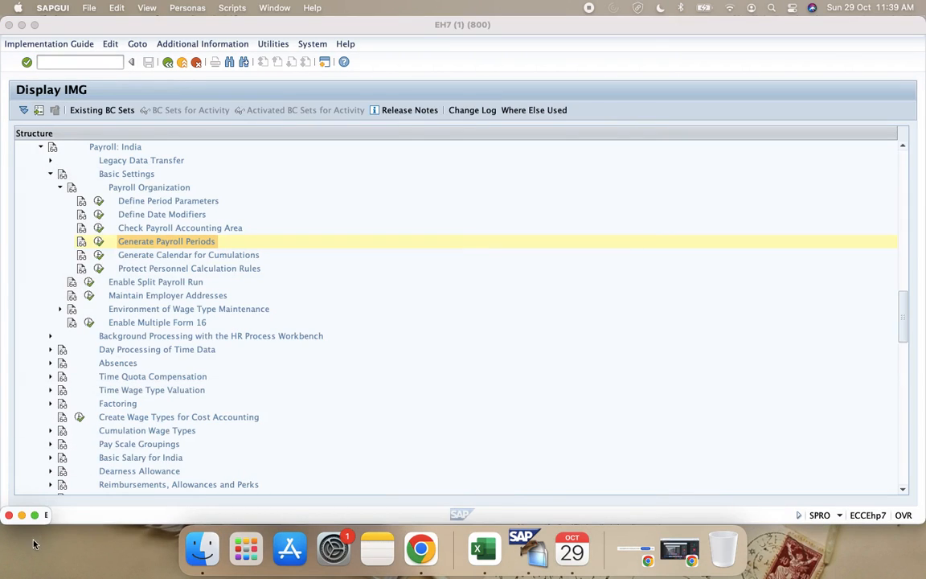
# Step: Move the new SAP session window to its own desktop and switch to that desktop
pyautogui.click(34, 515)
pyautogui.hotkey('ctrl', 'Up')
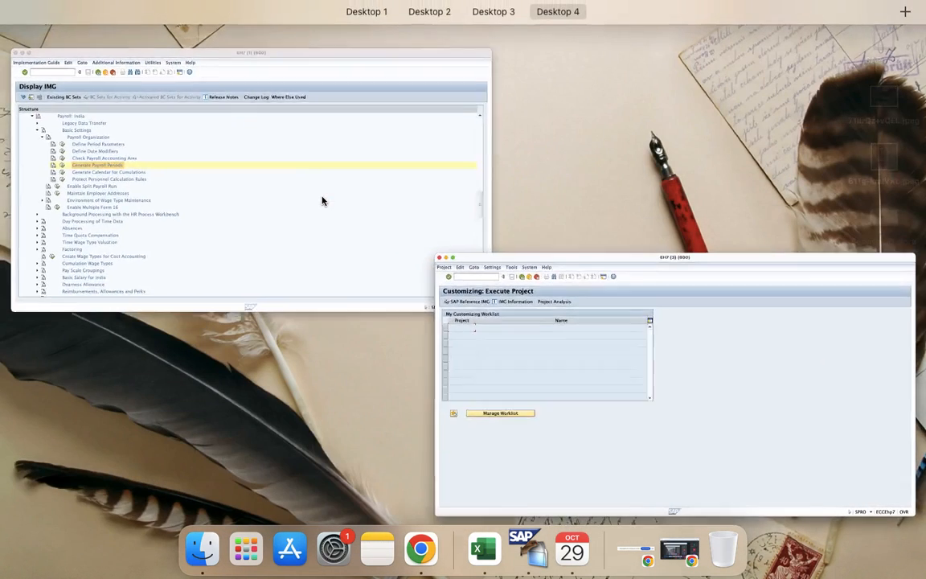
pyautogui.moveTo(580, 399); pyautogui.dragTo(919, 57)
pyautogui.hotkey('ctrl', 'Up')
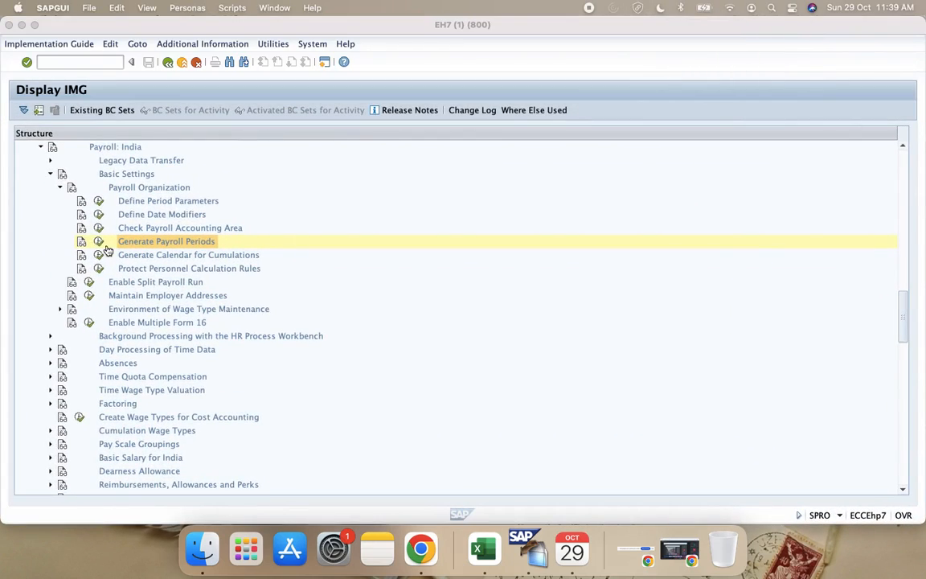
pyautogui.hotkey('ctrl', 'Up')
pyautogui.hotkey('ctrl', 'Left')
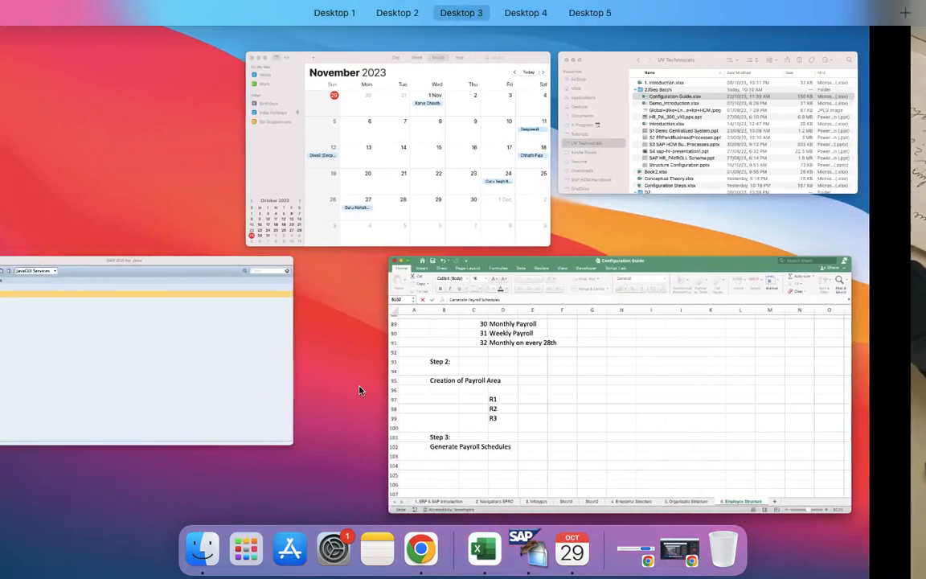
pyautogui.hotkey('ctrl', 'Right')
pyautogui.hotkey('ctrl', 'Right')
pyautogui.click(360, 391)
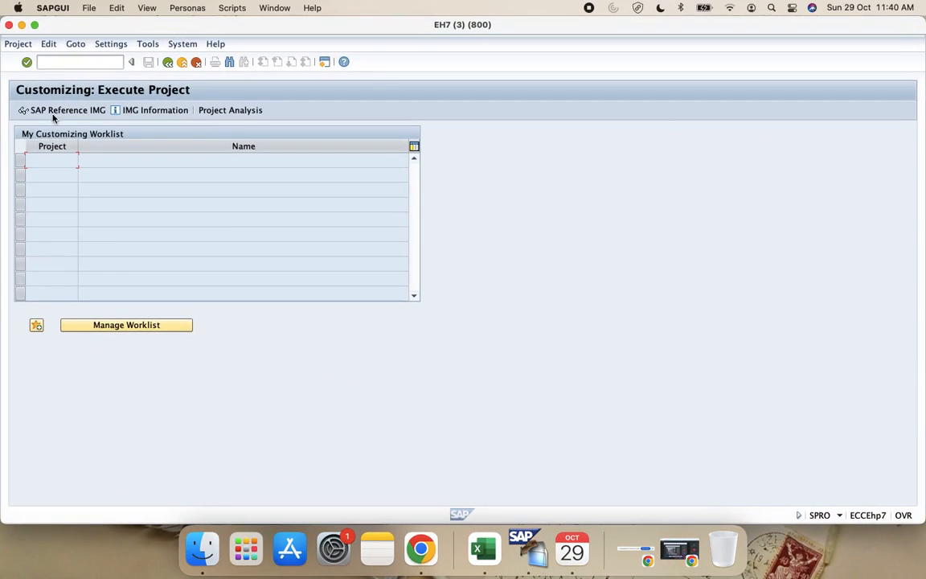
# Step: Display the SAP Reference IMG and expand Payroll, Payroll: India, Basic Settings and Payroll Organization
pyautogui.scroll(-5, 94, 260)
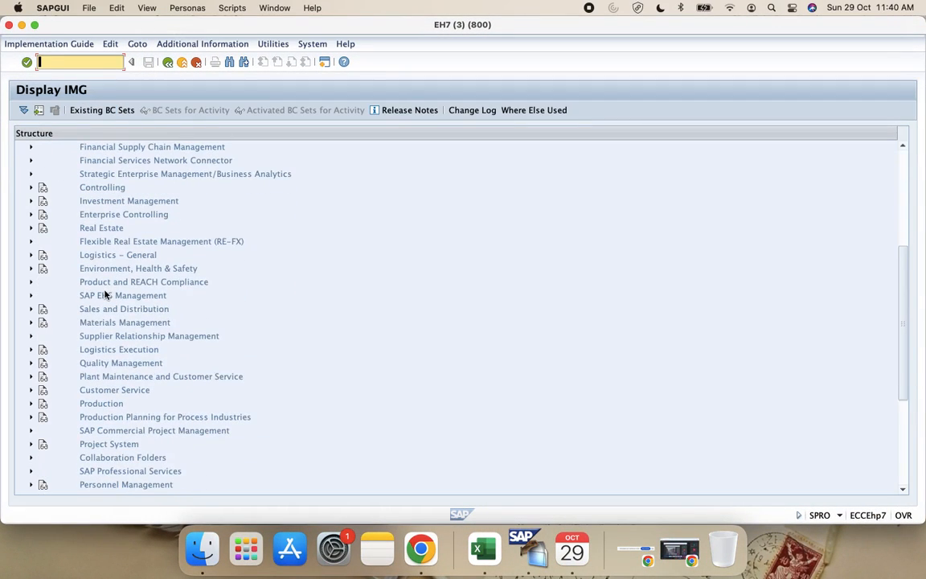
pyautogui.scroll(-1, 22, 257)
pyautogui.scroll(-5, 74, 391)
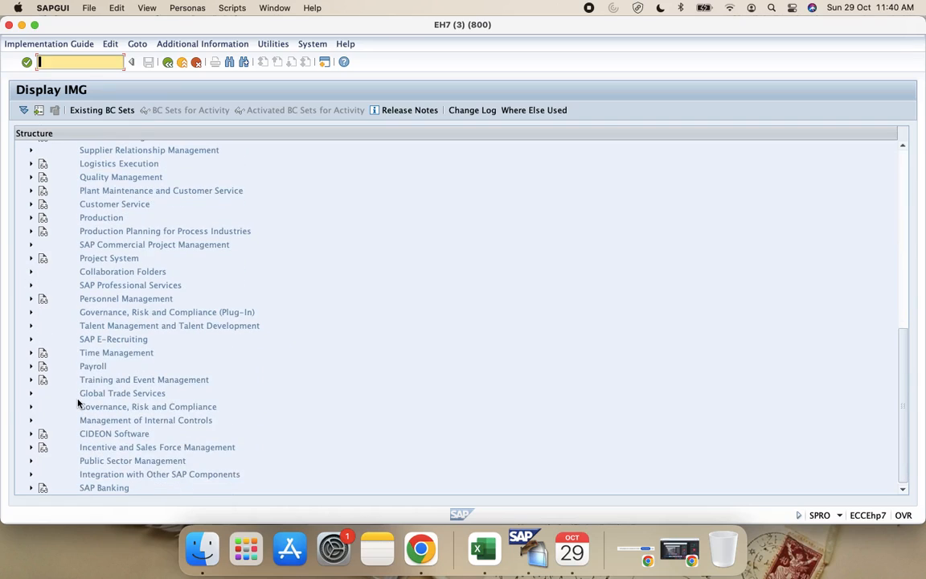
pyautogui.click(31, 366)
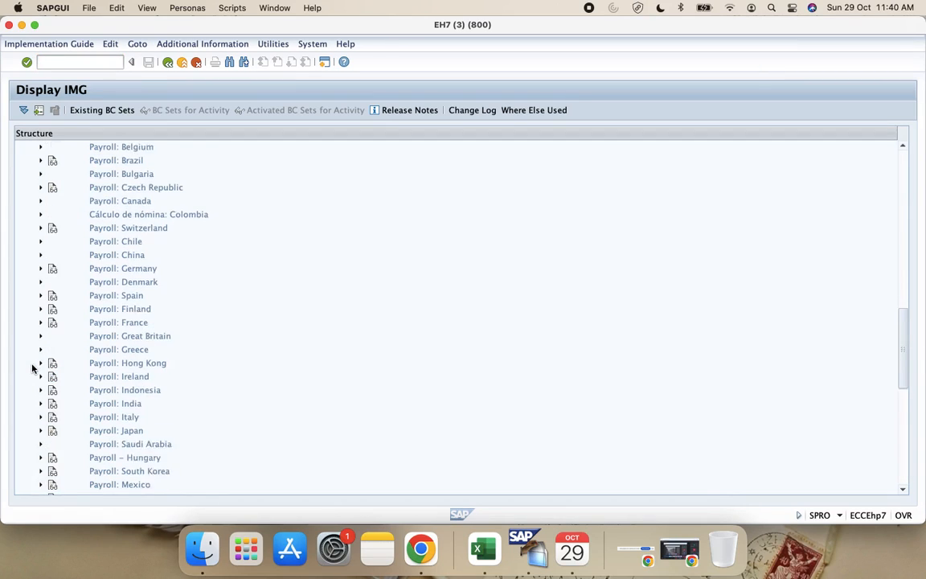
pyautogui.scroll(-1, 32, 367)
pyautogui.scroll(-2, 32, 368)
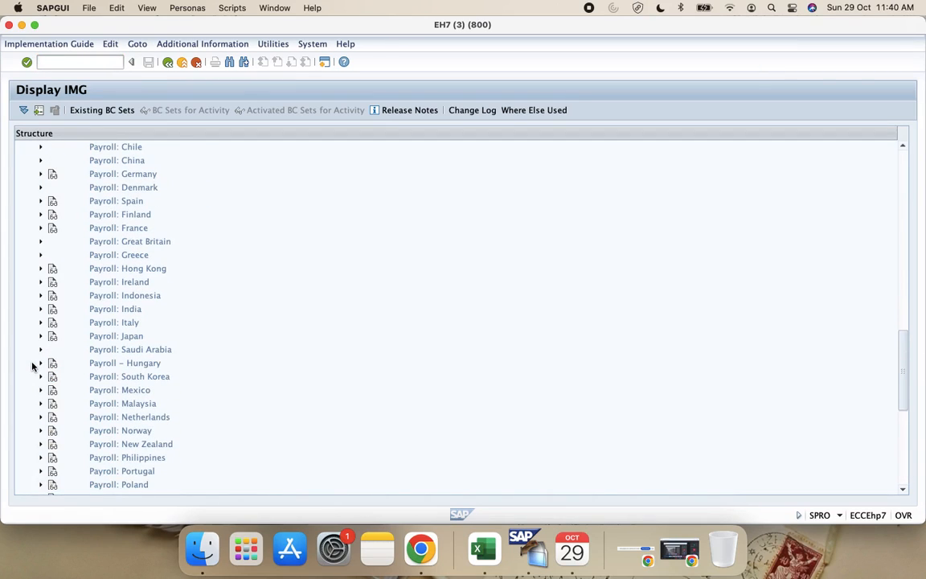
pyautogui.click(41, 308)
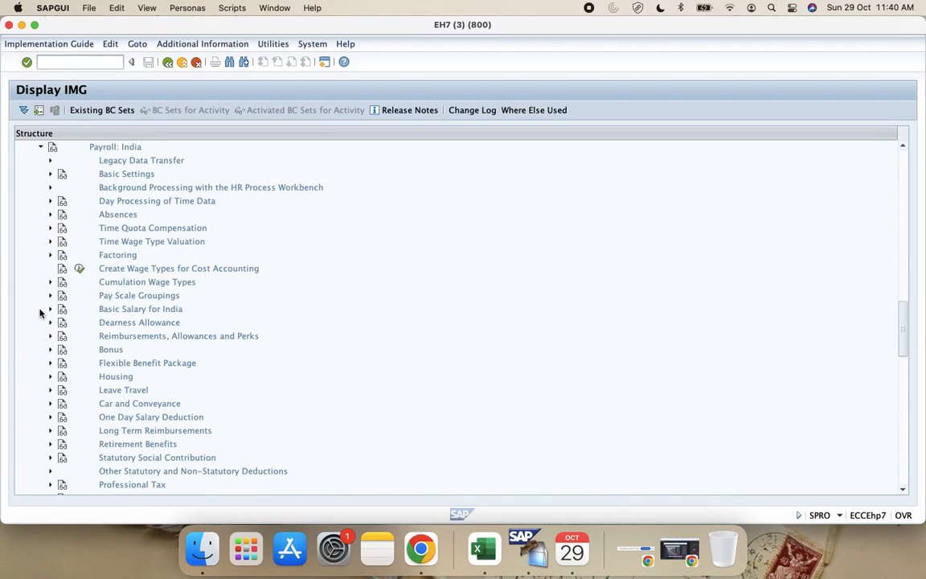
pyautogui.click(49, 174)
pyautogui.click(61, 187)
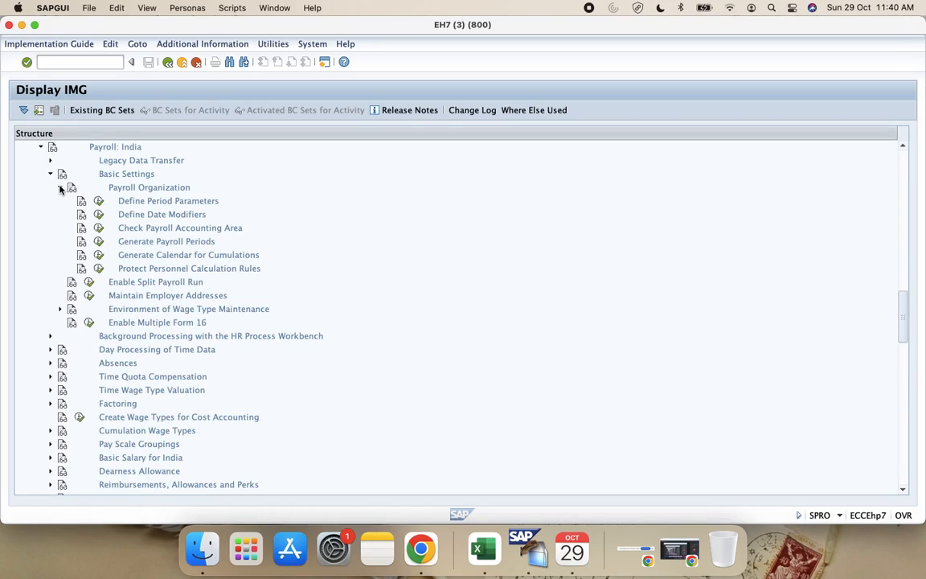
# Step: Execute Generate Payroll Periods, view the selection screen of its Generate payroll periods activity and return to the activity list
pyautogui.click(98, 242)
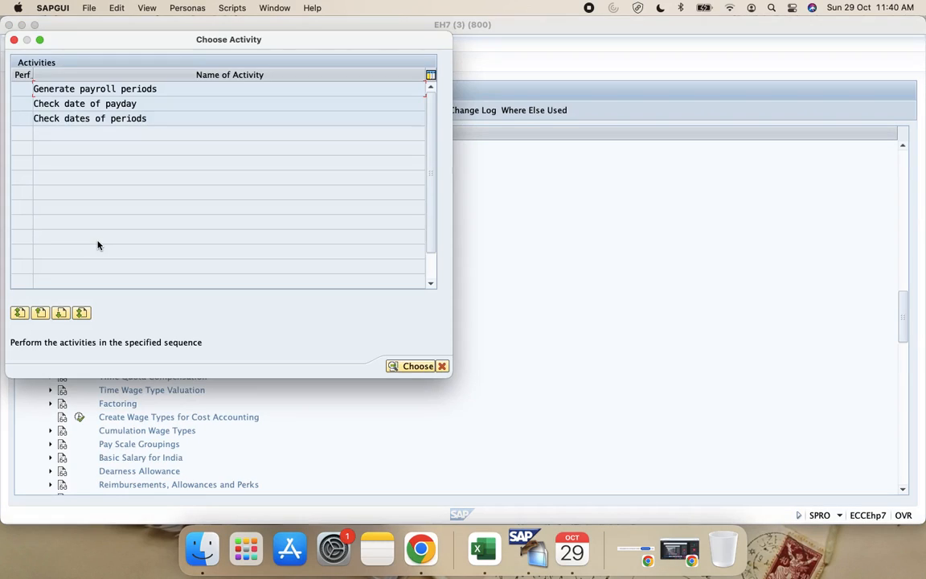
pyautogui.doubleClick(107, 91)
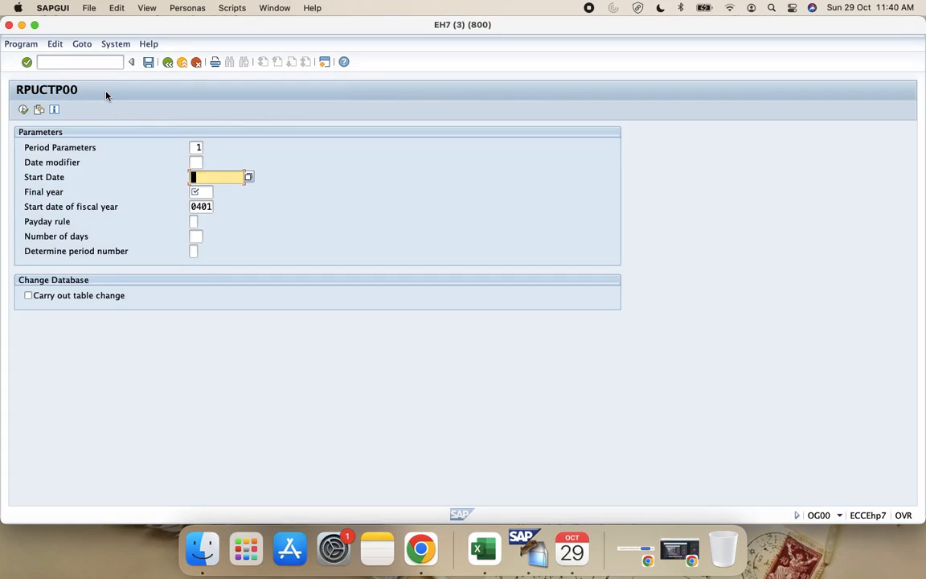
pyautogui.click(168, 62)
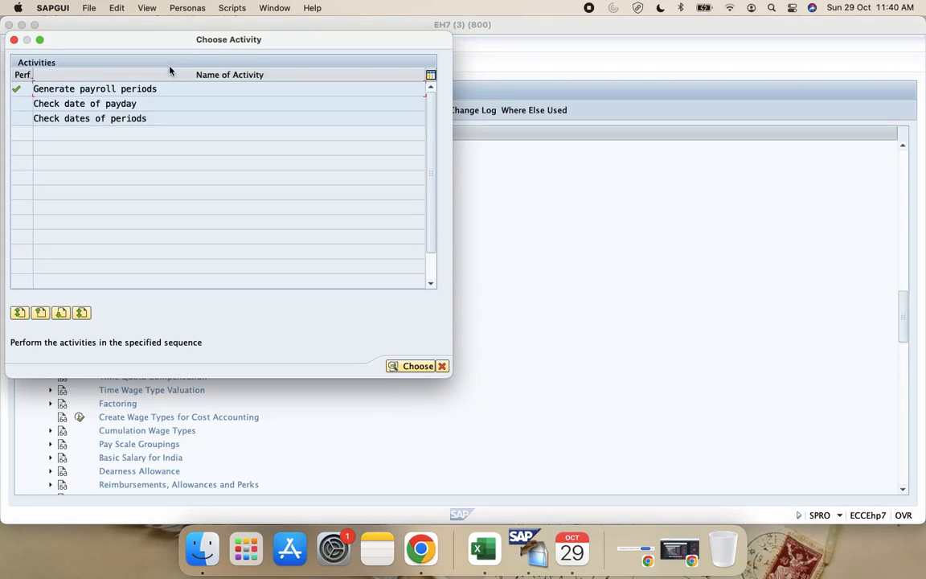
# Step: Open the Check date of payday activity and position the date entries at date modifier 96
pyautogui.doubleClick(131, 105)
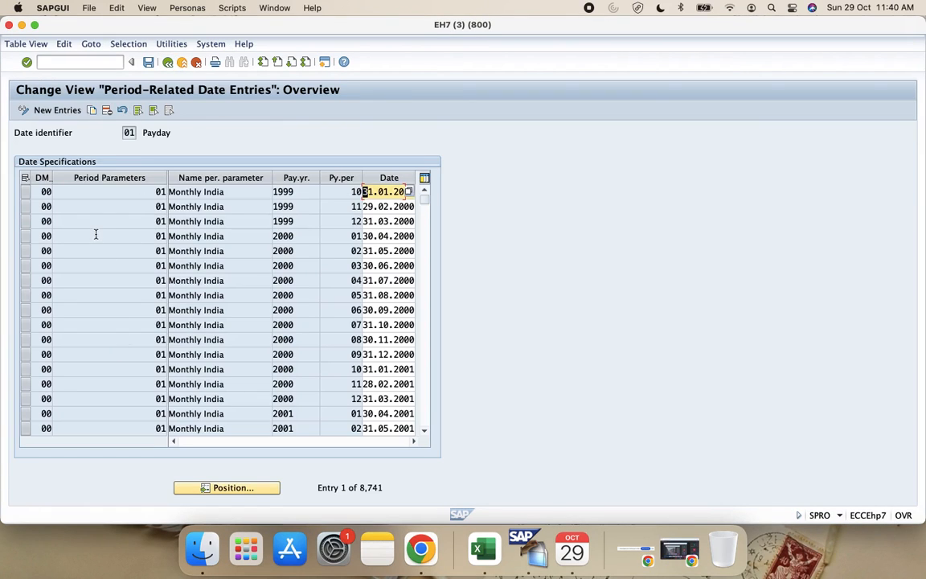
pyautogui.scroll(-5, 95, 238)
pyautogui.scroll(-3, 120, 282)
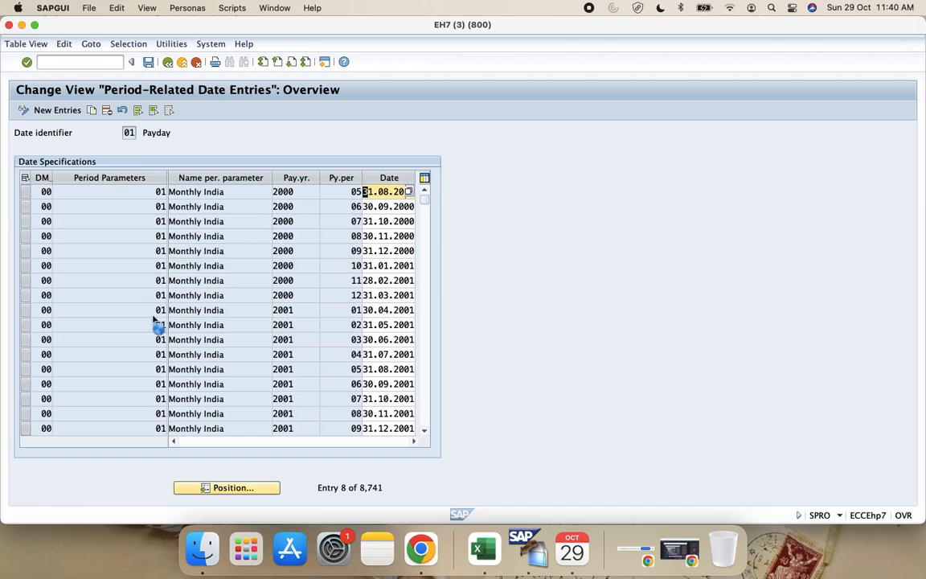
pyautogui.click(228, 487)
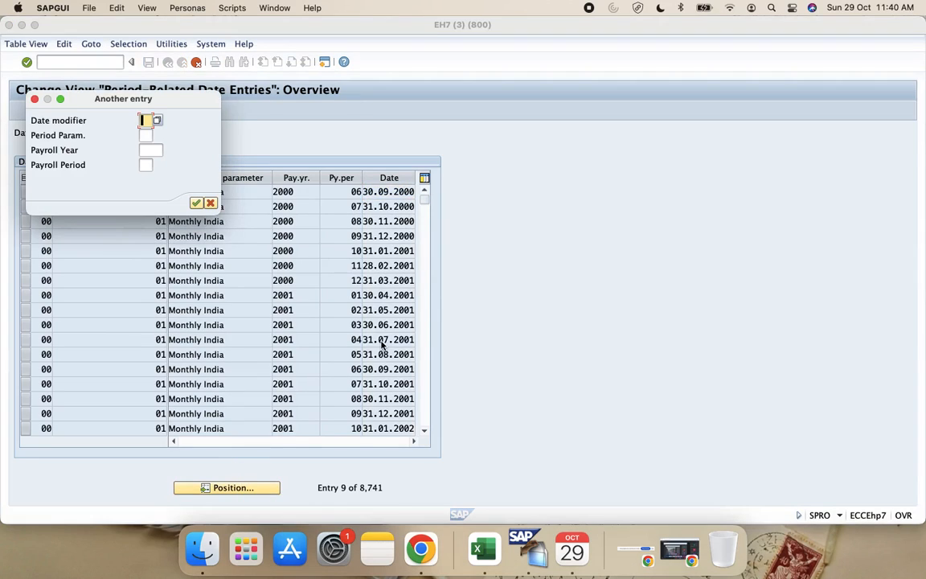
pyautogui.write('P')
pyautogui.press('BackSpace')
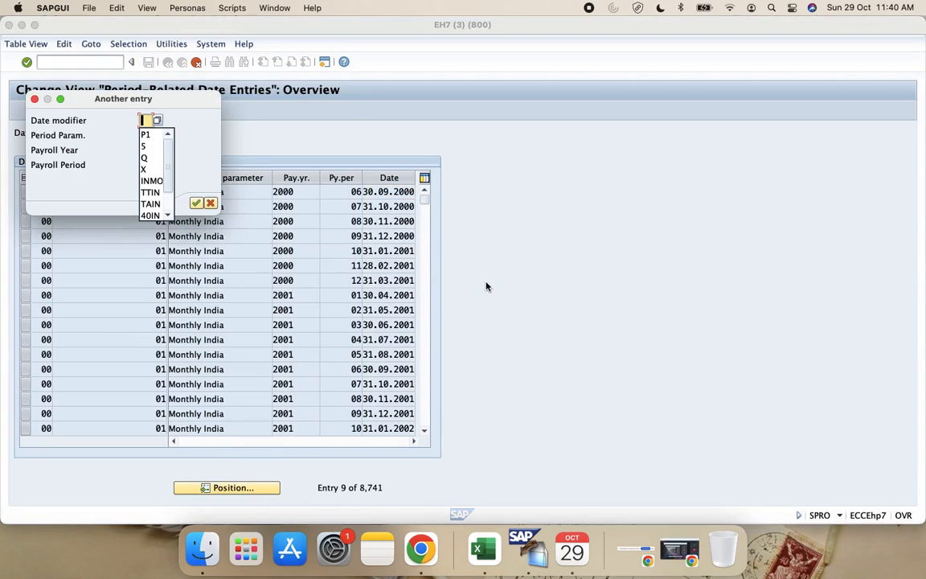
pyautogui.write('96')
pyautogui.press('Return')
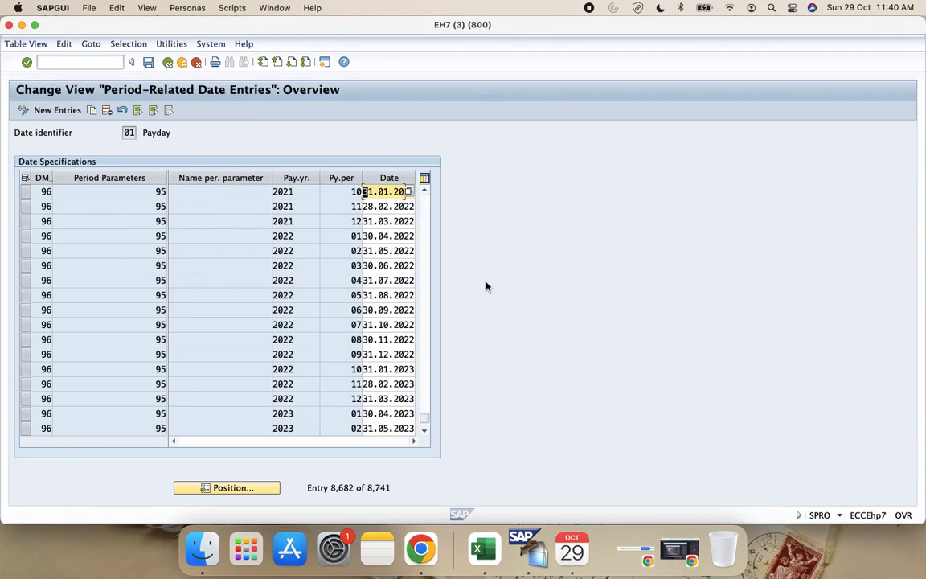
# Step: Examine the payday dates for date modifier 96 through to the end of the list
pyautogui.scroll(-1, 229, 321)
pyautogui.scroll(-1, 229, 321)
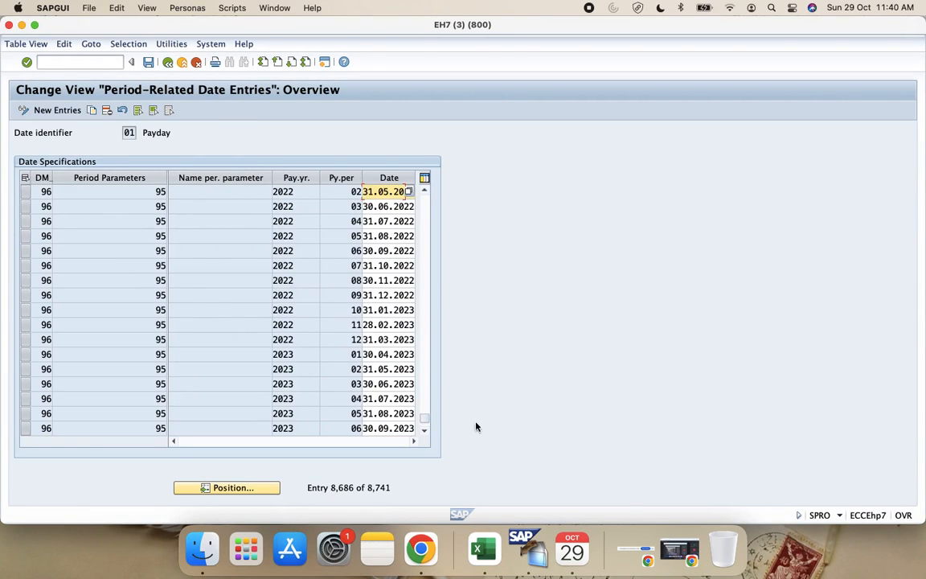
pyautogui.click(425, 432)
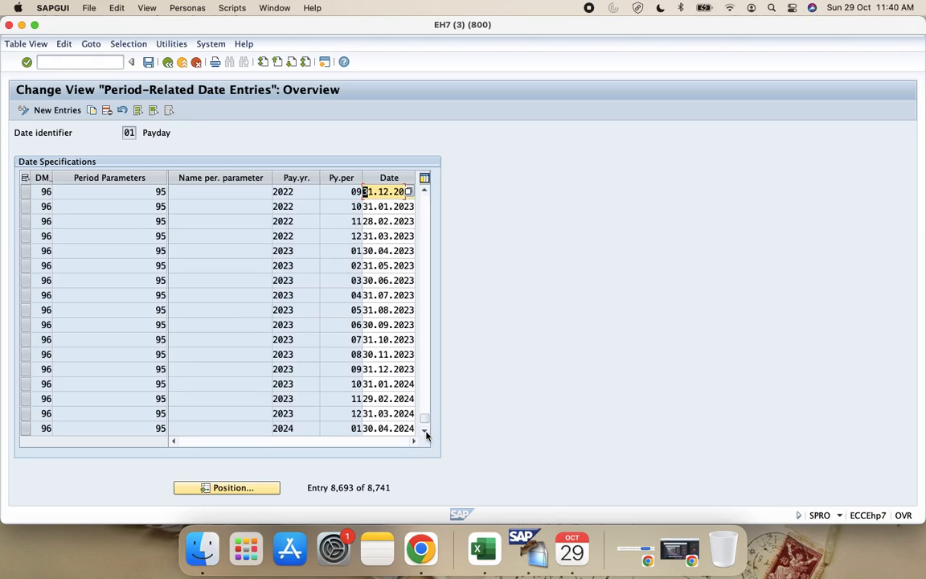
pyautogui.click(425, 431)
pyautogui.click(424, 431)
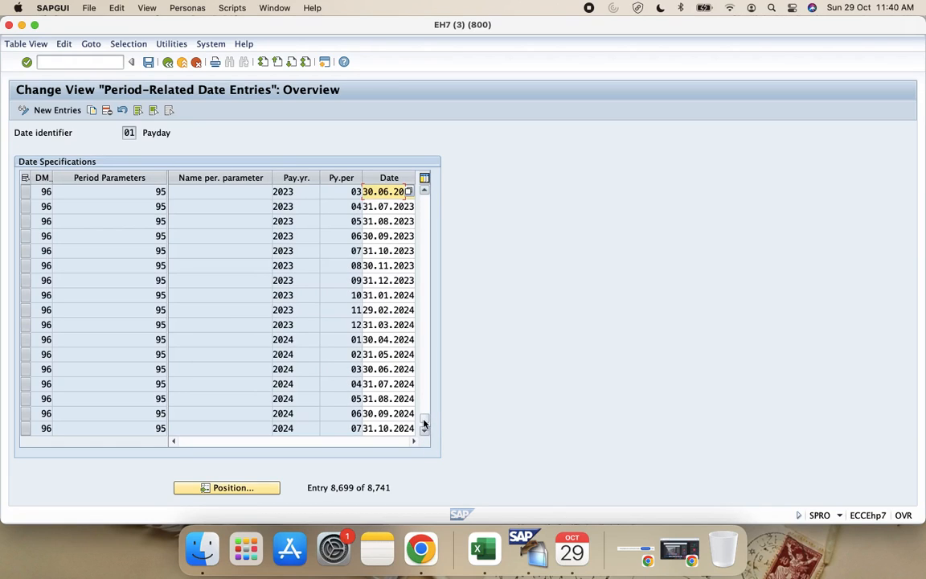
pyautogui.moveTo(424, 423); pyautogui.dragTo(424, 442)
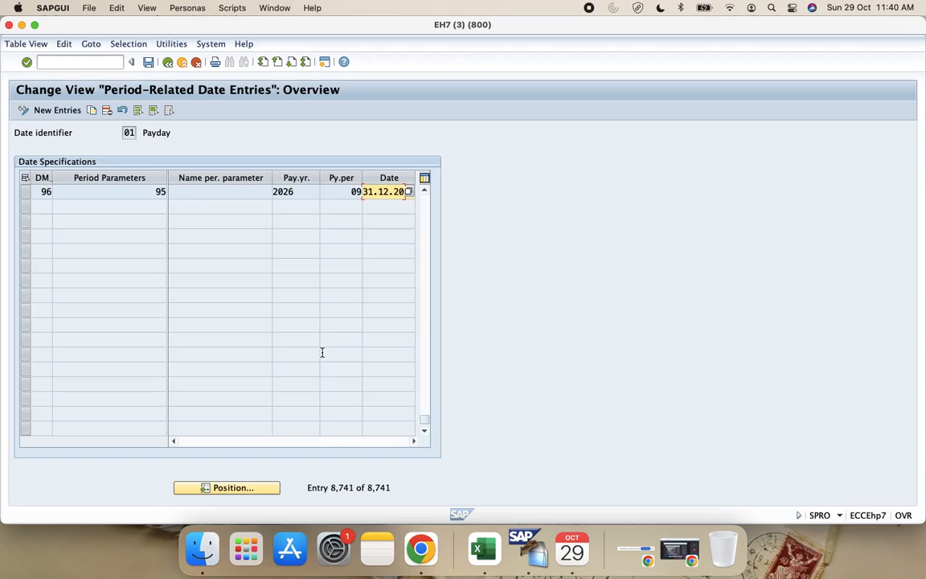
# Step: Go back through the payday entries to date modifier 89 and return to where date modifier 96 begins
pyautogui.scroll(5, 325, 359)
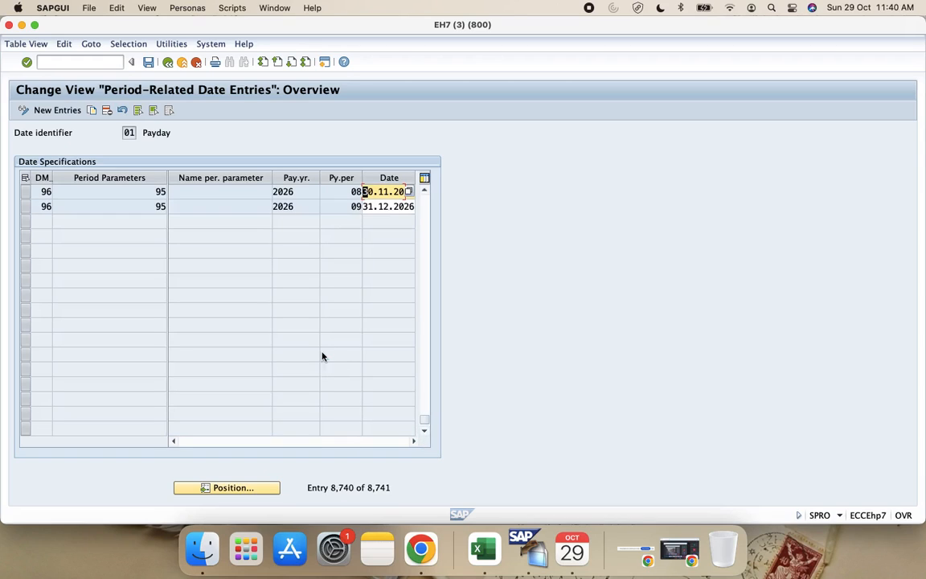
pyautogui.click(426, 191)
pyautogui.click(427, 191)
pyautogui.click(427, 190)
pyautogui.click(427, 191)
pyautogui.click(428, 212)
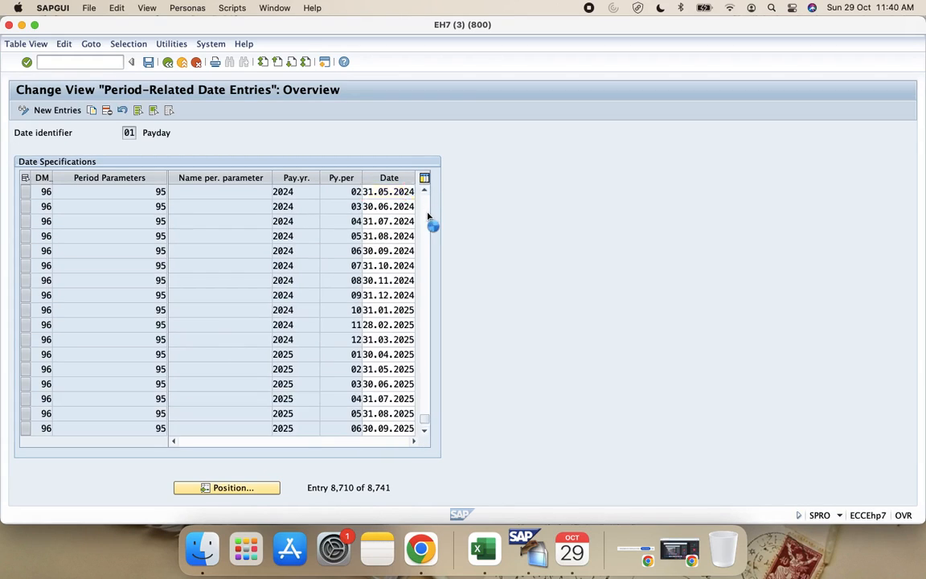
pyautogui.click(428, 215)
pyautogui.click(427, 216)
pyautogui.click(428, 215)
pyautogui.click(428, 215)
pyautogui.click(428, 216)
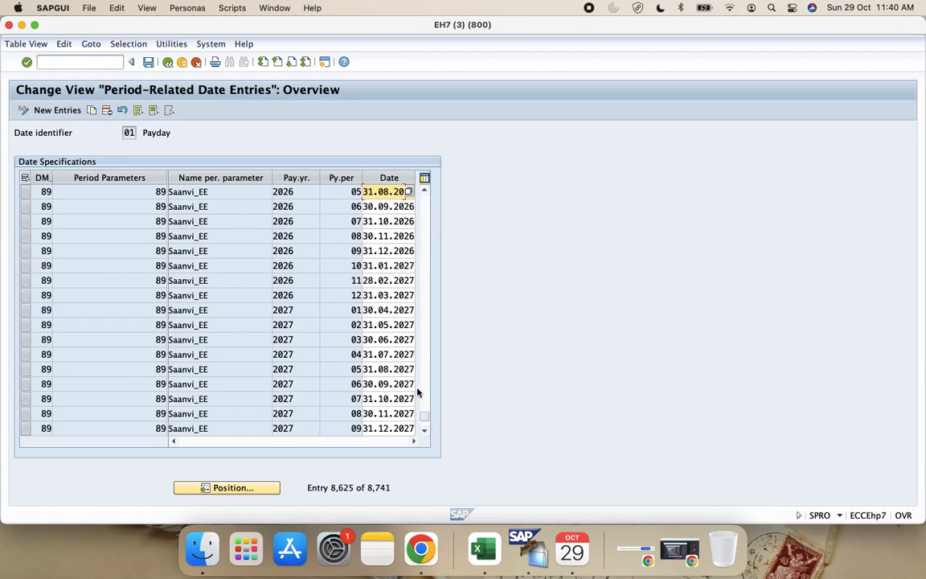
pyautogui.click(424, 428)
pyautogui.click(424, 429)
pyautogui.click(425, 429)
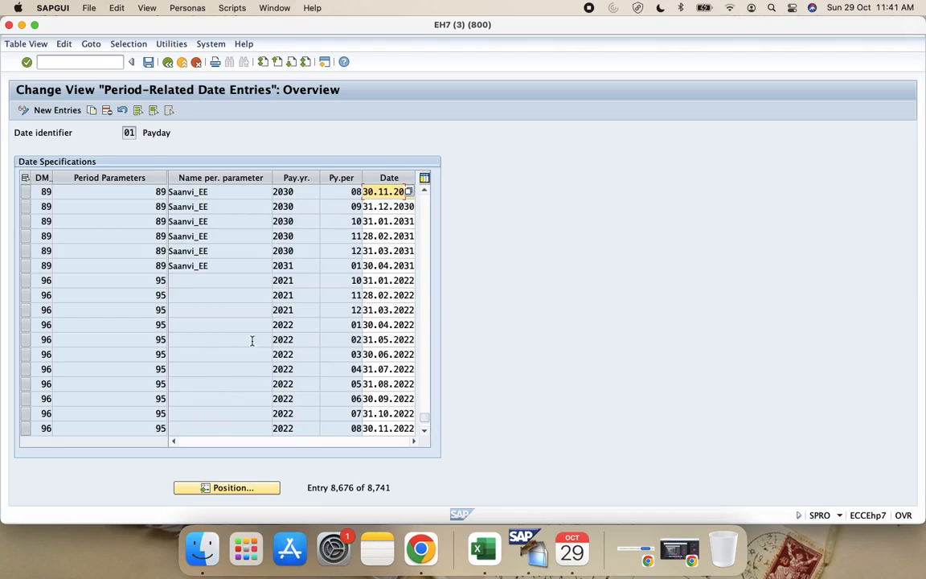
# Step: Review the payday dates of date modifier 96 from payroll year 2021 to 2023 and return to the activity list
pyautogui.click(133, 279)
pyautogui.click(190, 279)
pyautogui.scroll(-9, 256, 330)
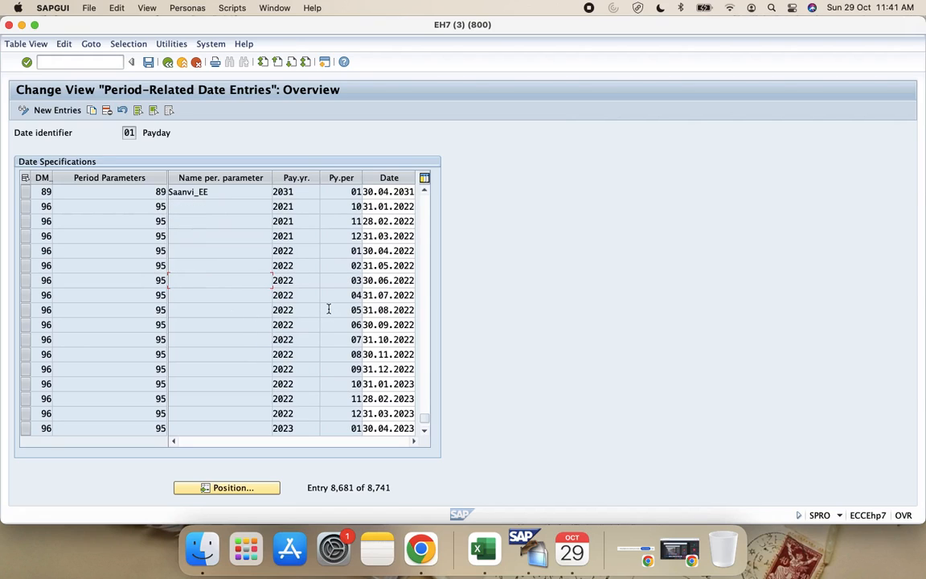
pyautogui.scroll(-5, 369, 387)
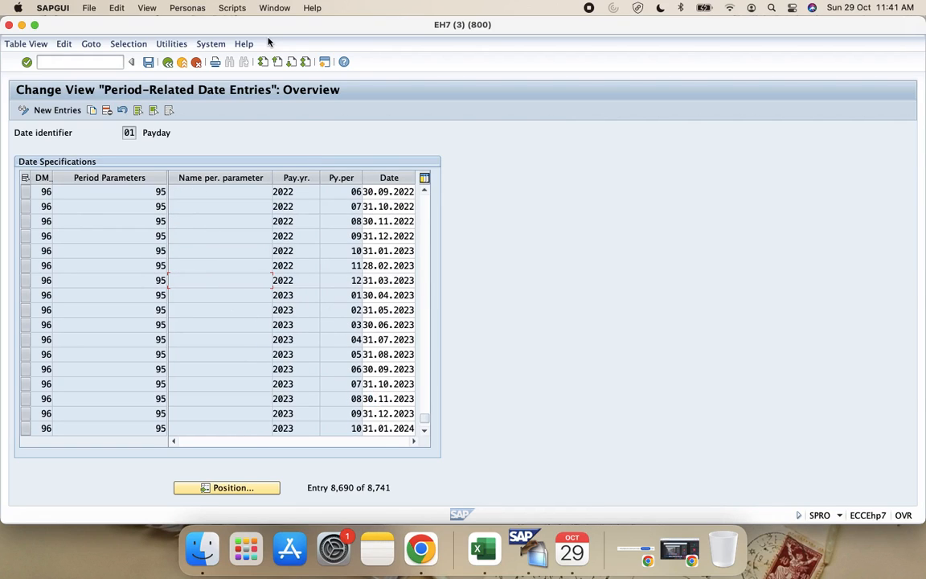
pyautogui.click(167, 63)
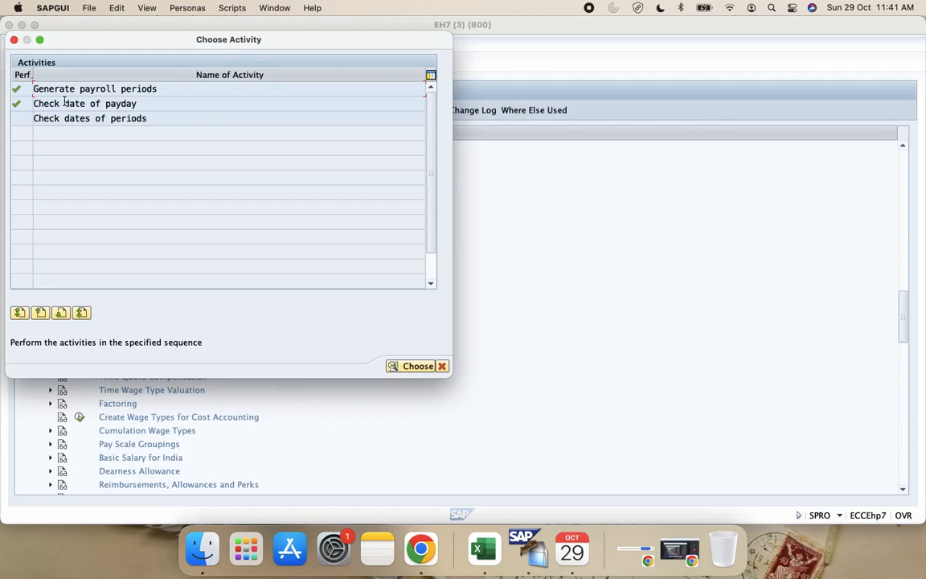
# Step: Close the third session, open the Generate payroll periods activity in the first session, and clear the default period parameter
pyautogui.click(441, 366)
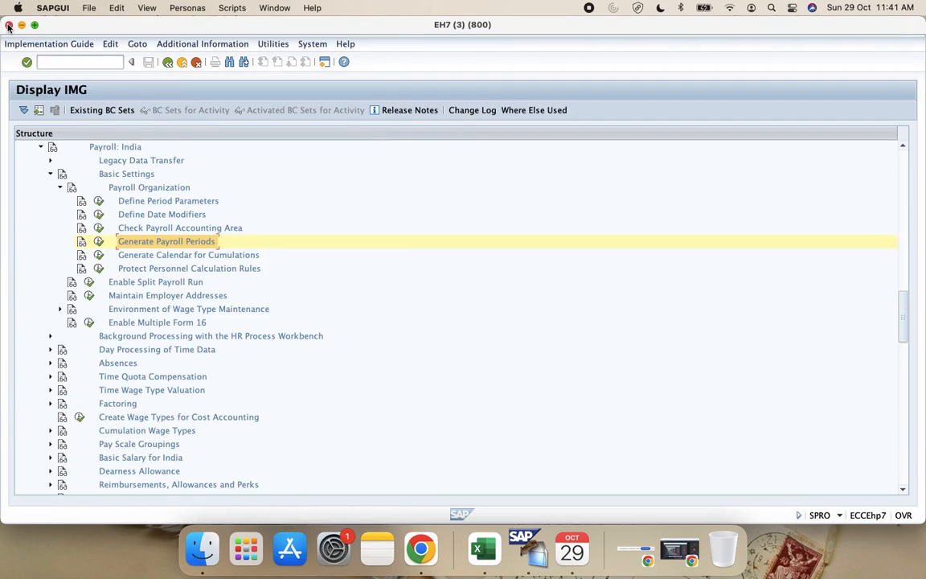
pyautogui.click(9, 25)
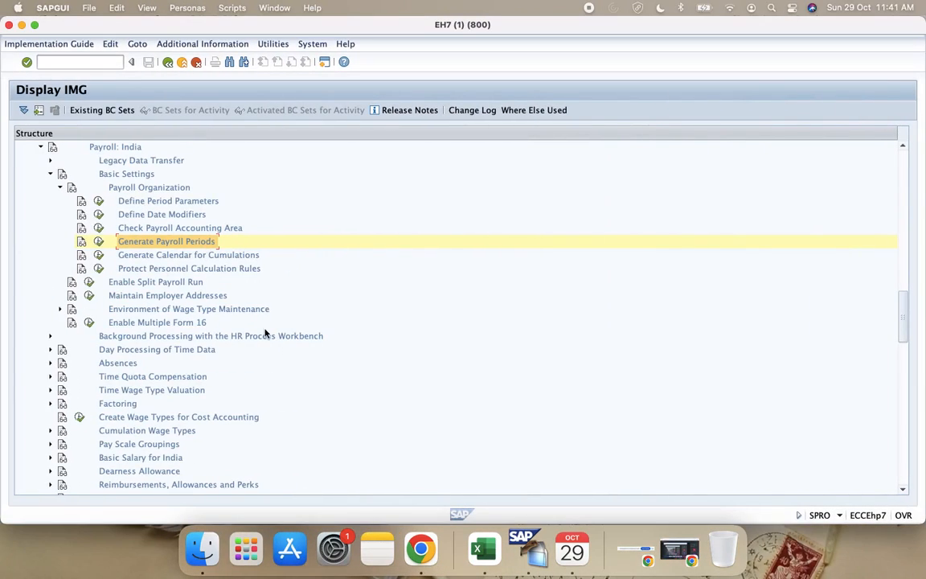
pyautogui.click(98, 242)
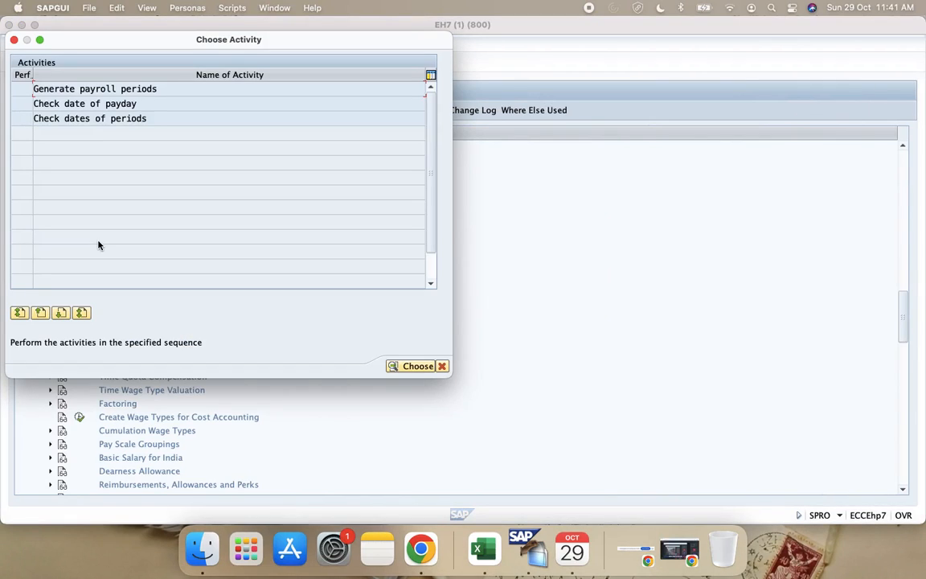
pyautogui.click(98, 87)
pyautogui.doubleClick(107, 90)
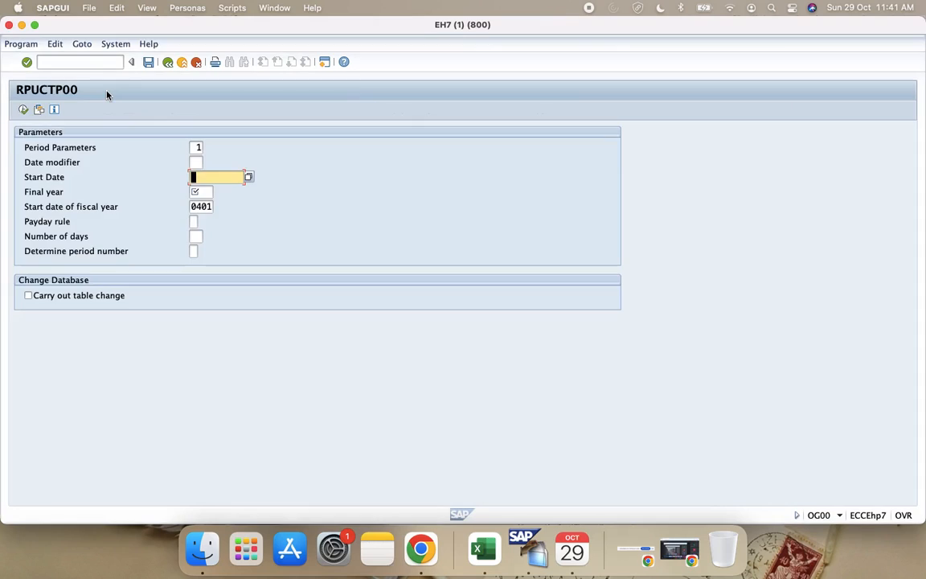
pyautogui.click(197, 147)
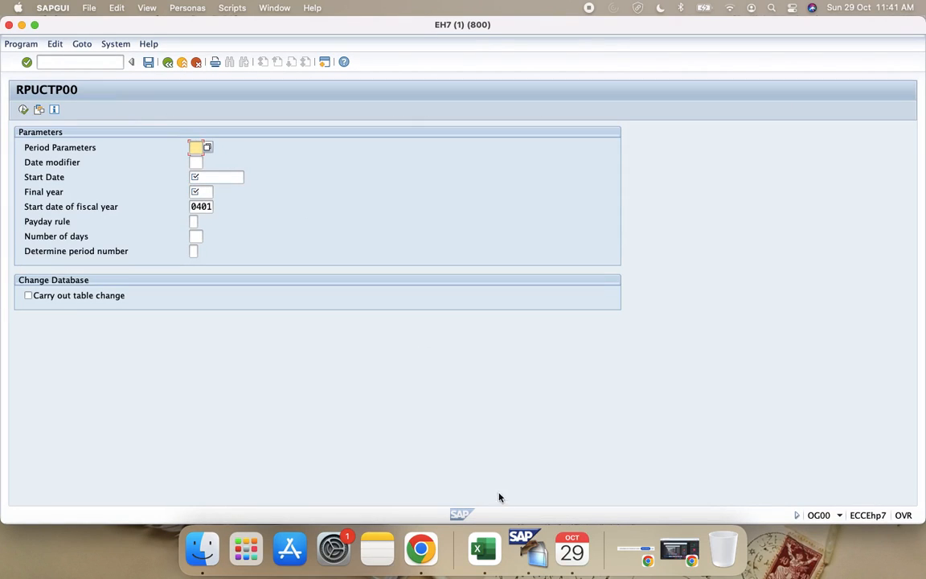
# Step: Switch to the Configuration Guide in Excel and insert six rows below Generate Payroll Schedules, from row 103
pyautogui.click(483, 549)
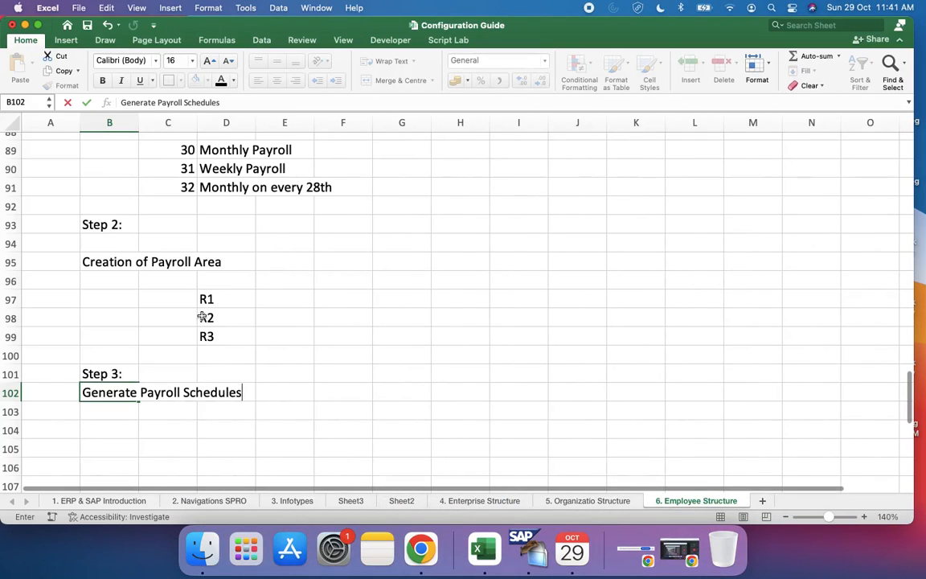
pyautogui.scroll(3, 202, 318)
pyautogui.click(222, 347)
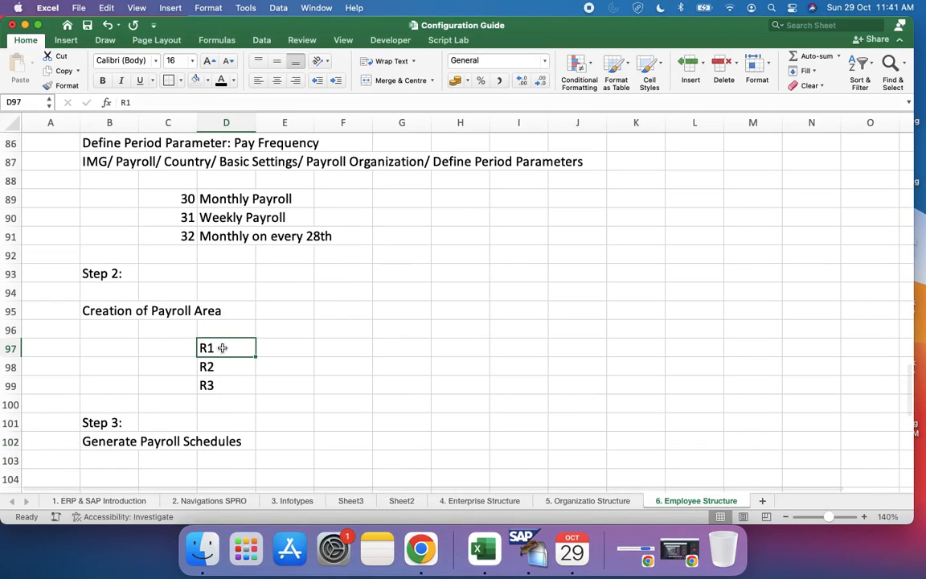
pyautogui.scroll(-5, 222, 347)
pyautogui.click(202, 388)
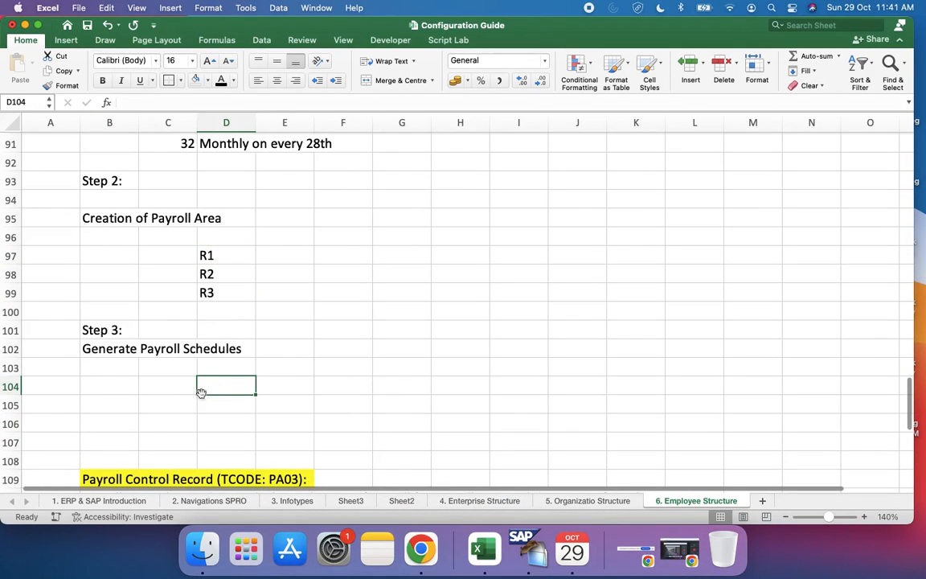
pyautogui.click(6, 367)
pyautogui.moveTo(5, 368); pyautogui.dragTo(6, 462)
pyautogui.rightClick(143, 386)
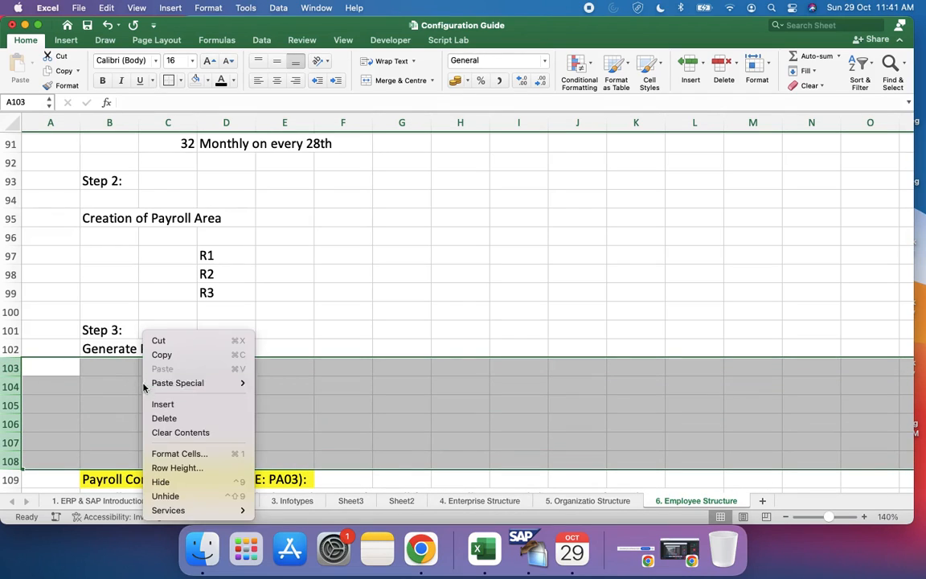
pyautogui.click(180, 404)
# Step: Enter R1 in cell D104 under the Generate Payroll Schedules heading
pyautogui.click(211, 365)
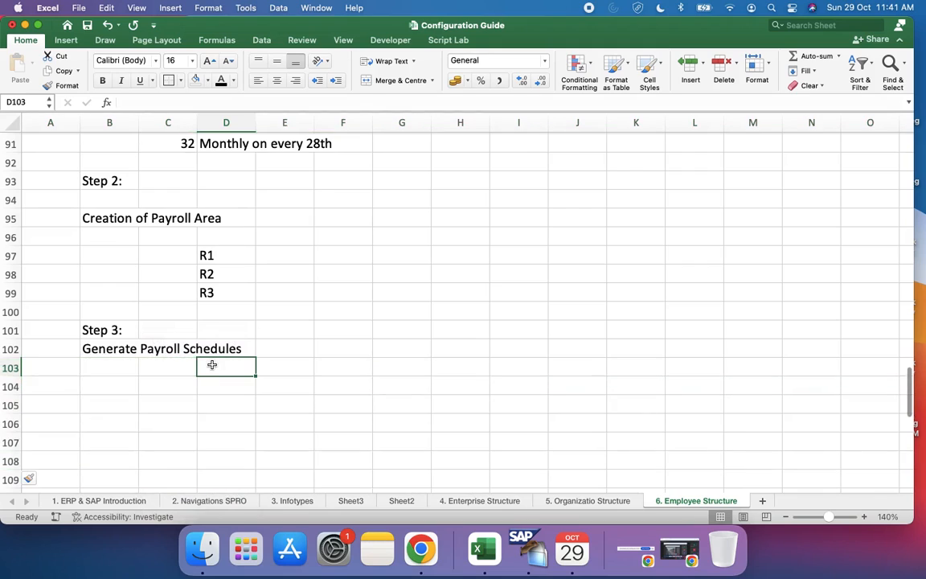
pyautogui.click(237, 390)
pyautogui.write('R1')
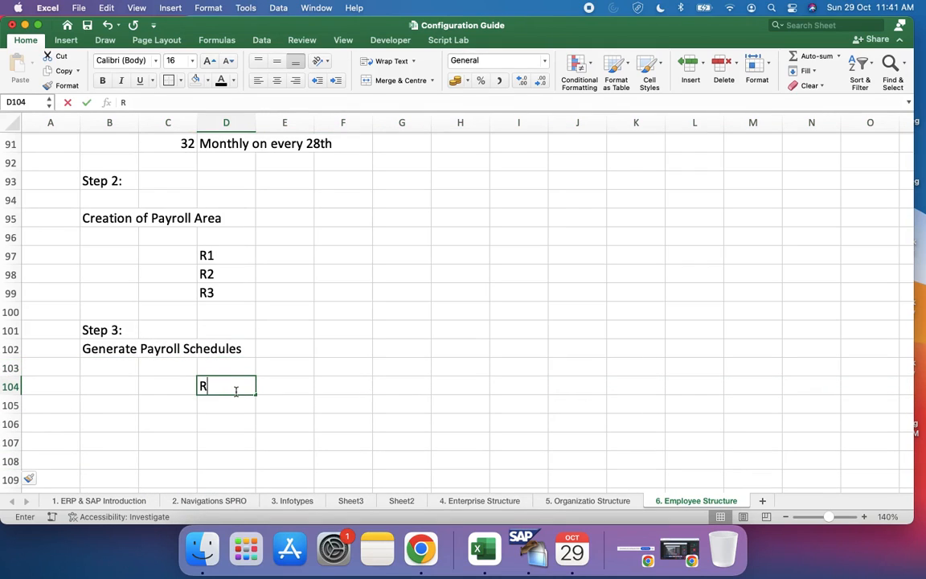
pyautogui.click(316, 405)
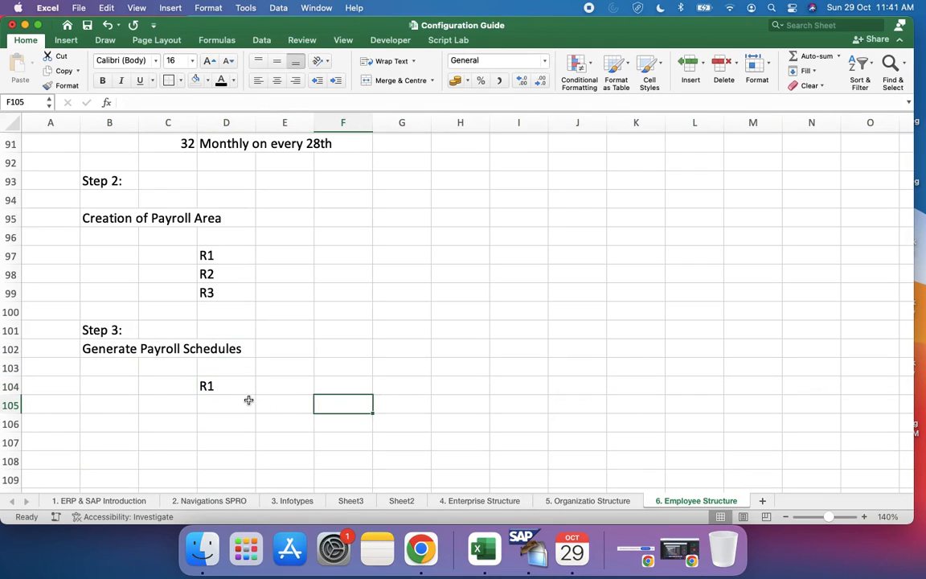
pyautogui.scroll(5, 248, 399)
pyautogui.scroll(-2, 247, 399)
pyautogui.scroll(-3, 248, 401)
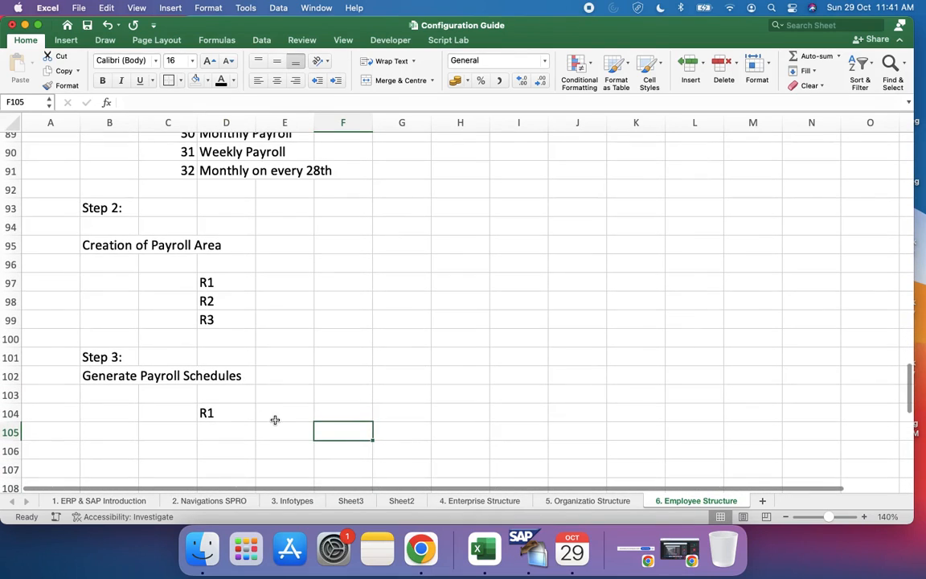
# Step: Switch back to SAP and set the period parameter to 30, Monthly Regular
pyautogui.hotkey('ctrl', 'Right')
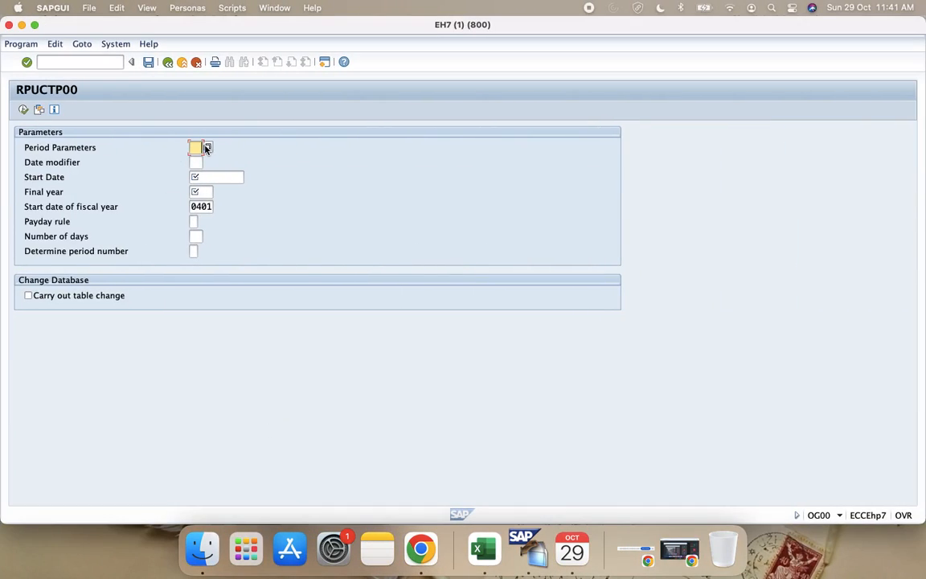
pyautogui.click(206, 147)
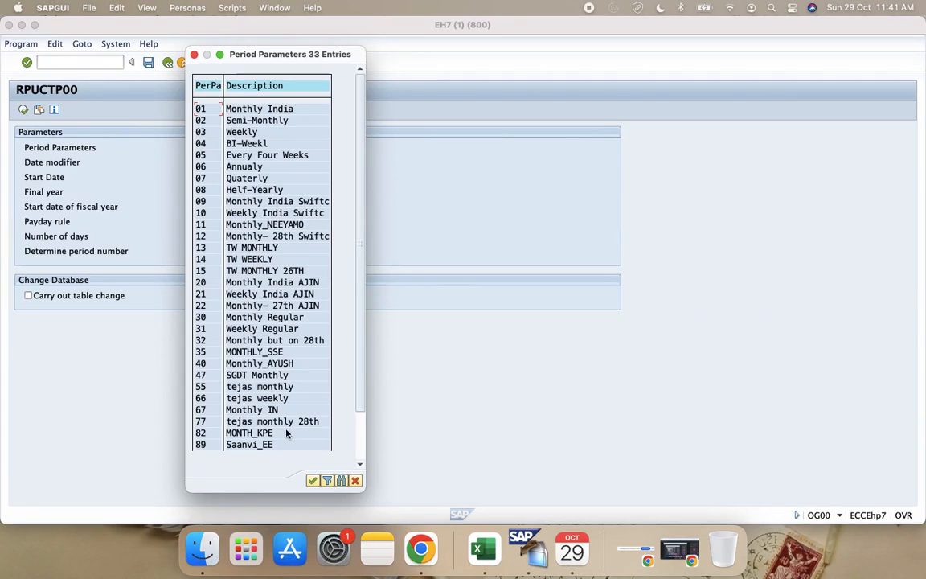
pyautogui.doubleClick(204, 319)
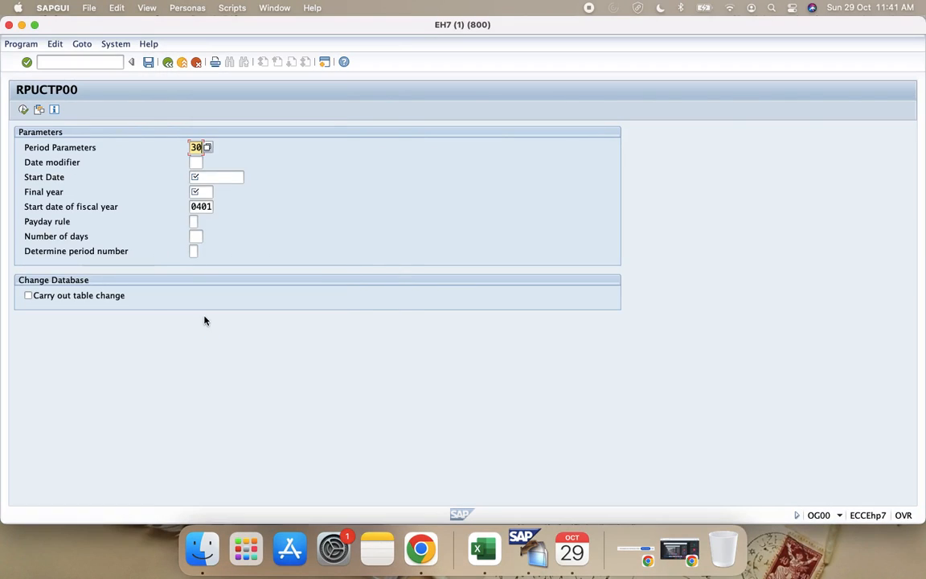
# Step: Check period parameter 30 in the Excel guide, return to SAP, and set the date modifier to 00, Standard Modifier
pyautogui.click(199, 162)
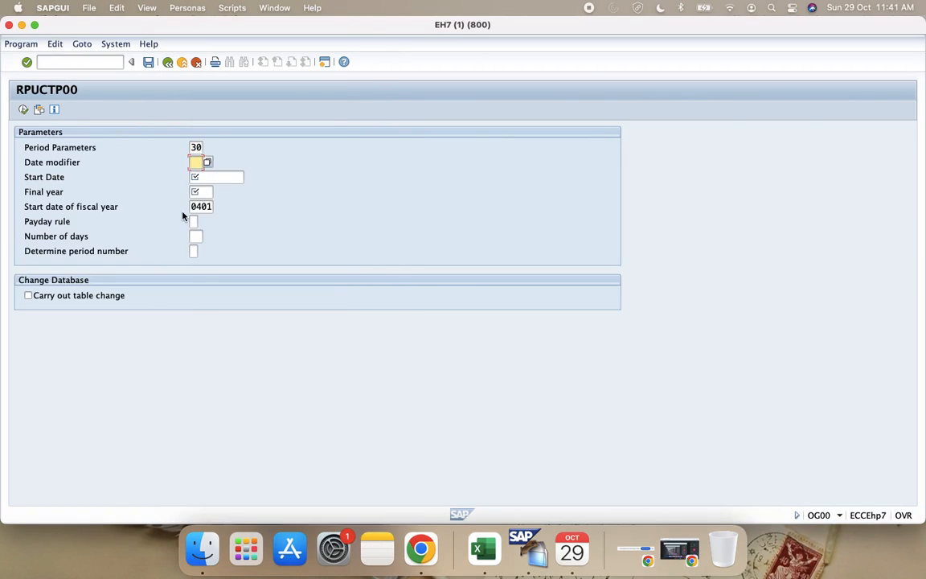
pyautogui.press('super+Tab')
pyautogui.scroll(2, 244, 391)
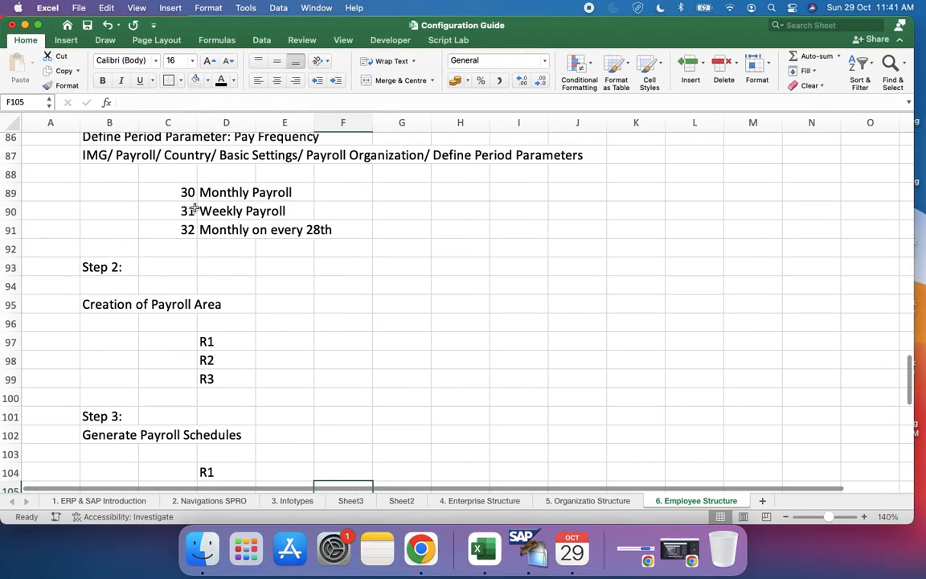
pyautogui.click(188, 194)
pyautogui.scroll(-2, 190, 193)
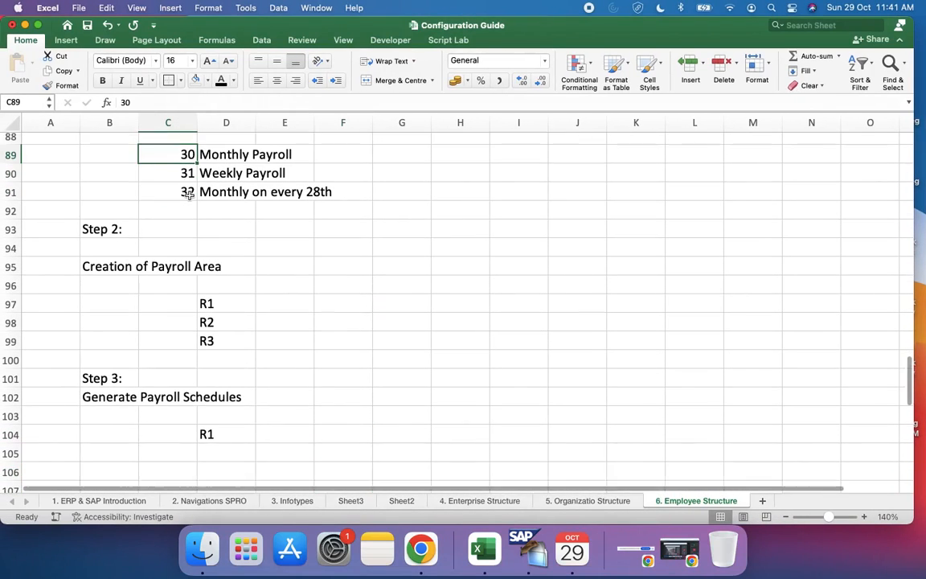
pyautogui.press('super+Tab')
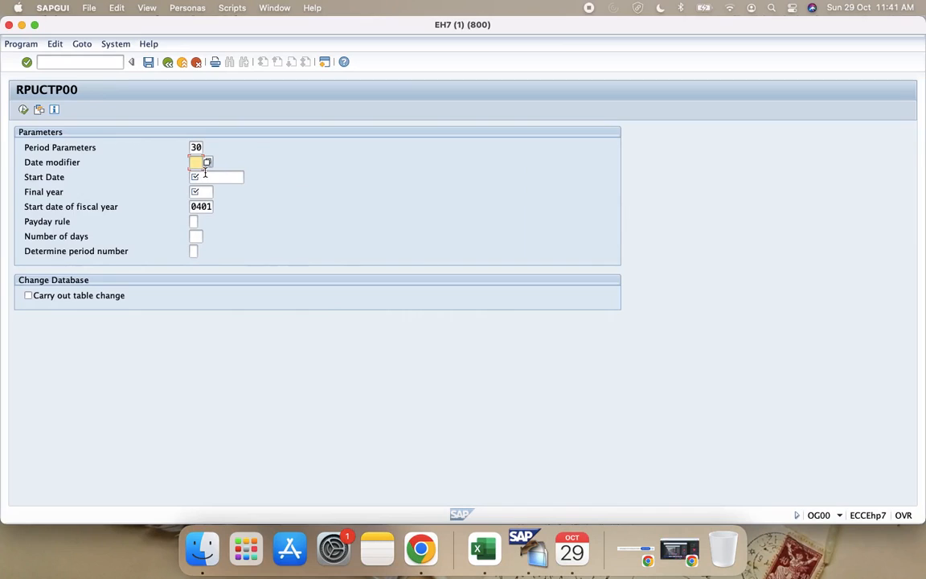
pyautogui.click(206, 162)
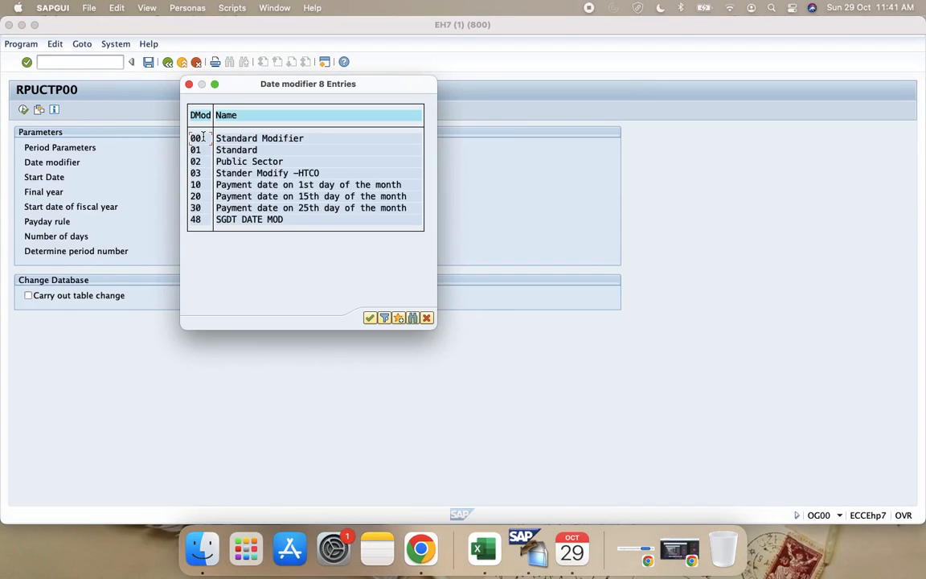
pyautogui.doubleClick(205, 140)
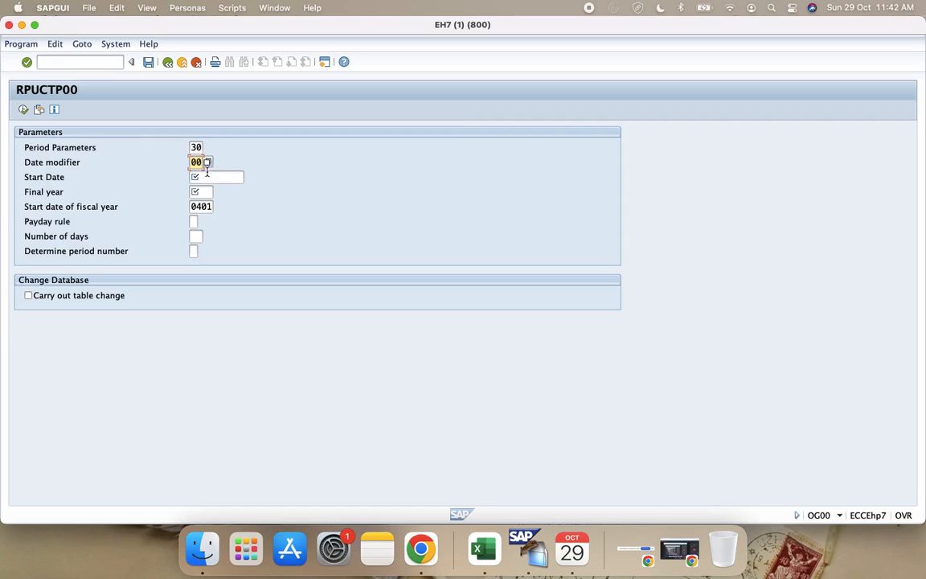
# Step: Set the start date to 01.01.2020 and the final year to 2025
pyautogui.click(242, 177)
pyautogui.click(248, 177)
pyautogui.write('01')
pyautogui.click(133, 120)
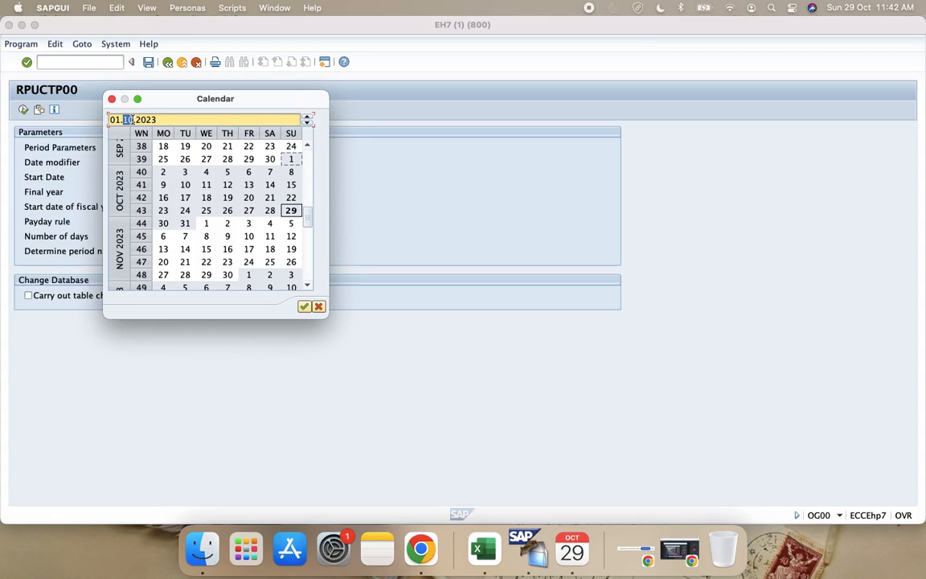
pyautogui.write('01')
pyautogui.click(156, 119)
pyautogui.write('2020')
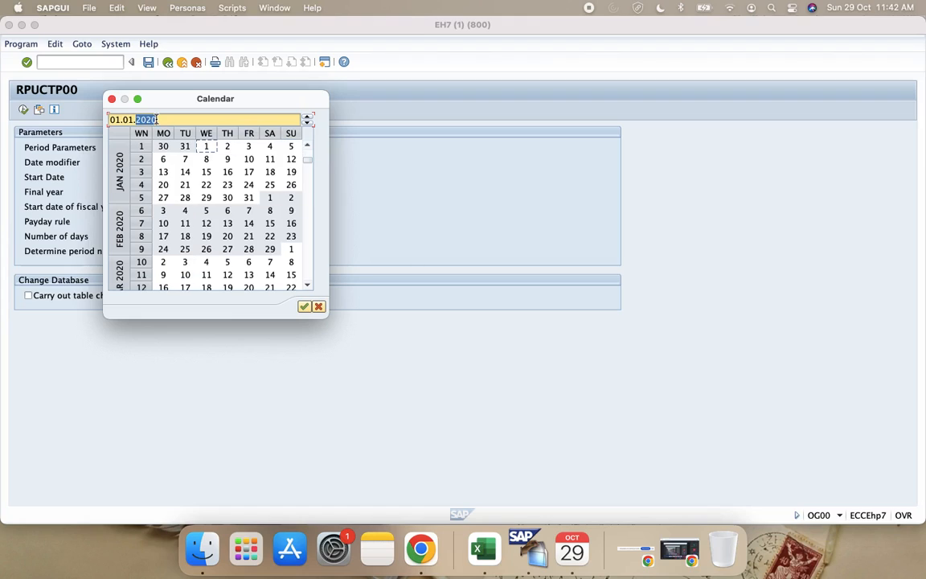
pyautogui.doubleClick(207, 146)
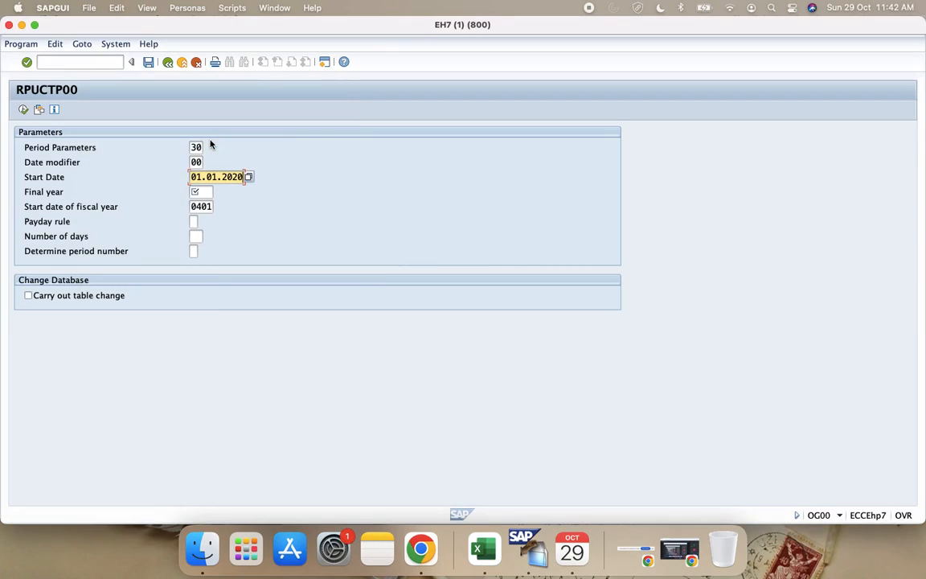
pyautogui.click(207, 191)
pyautogui.write('2025')
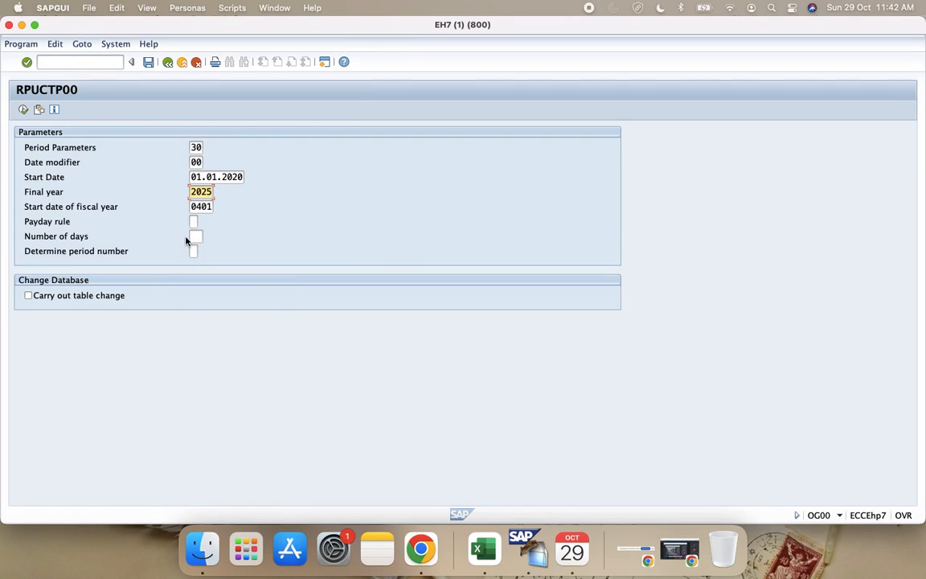
# Step: Set payday rule 1 and period number determination 1, Start date for period, and execute the payroll period generation
pyautogui.click(210, 207)
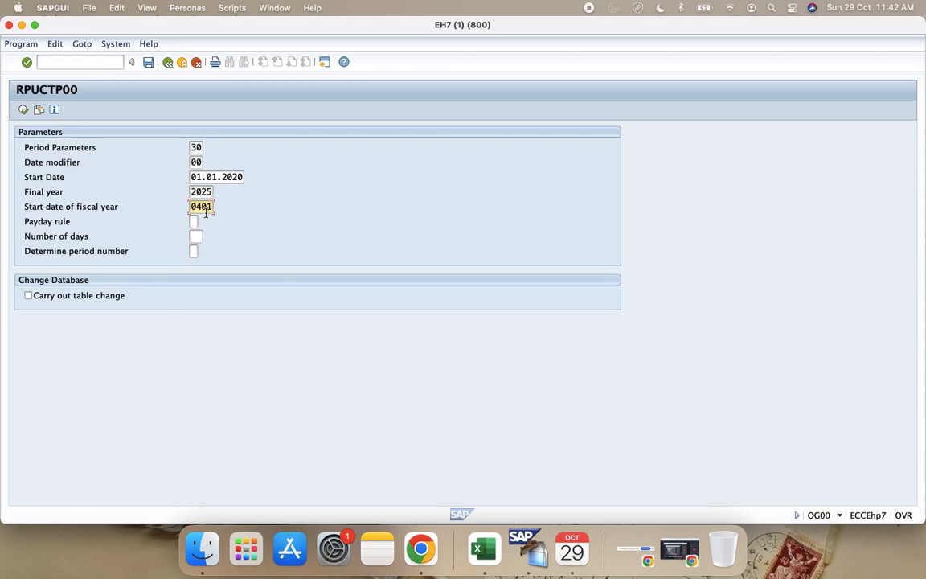
pyautogui.click(200, 223)
pyautogui.click(202, 223)
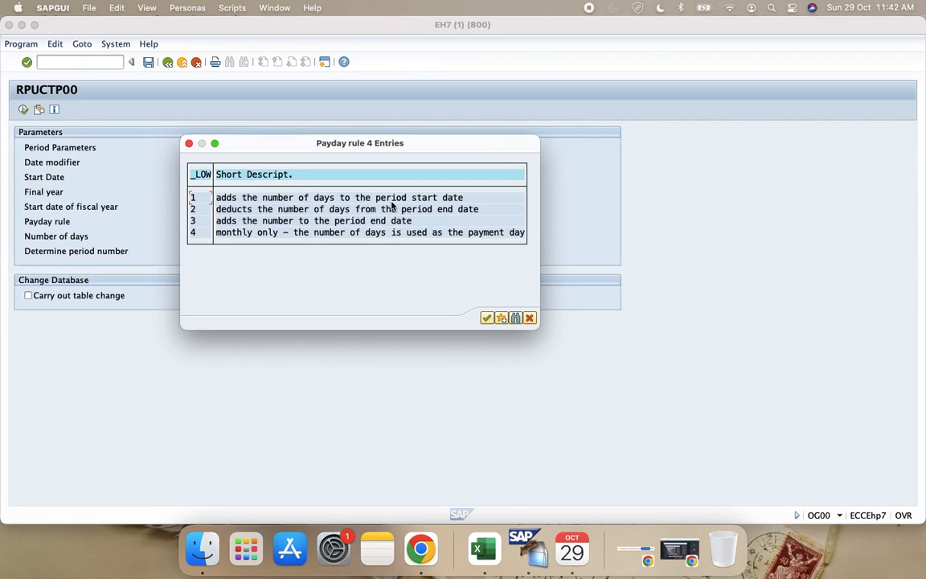
pyautogui.click(201, 200)
pyautogui.press('Tab')
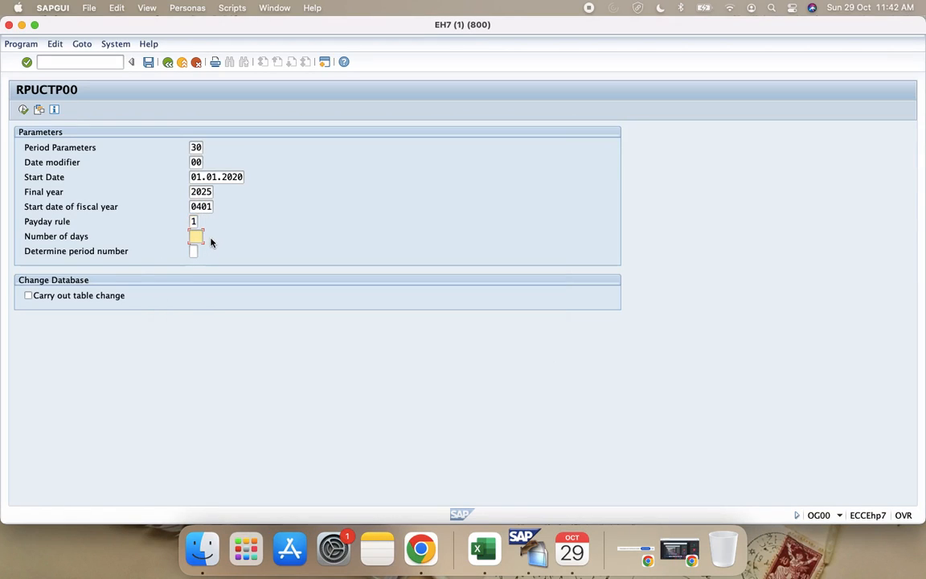
pyautogui.click(195, 252)
pyautogui.press('F4')
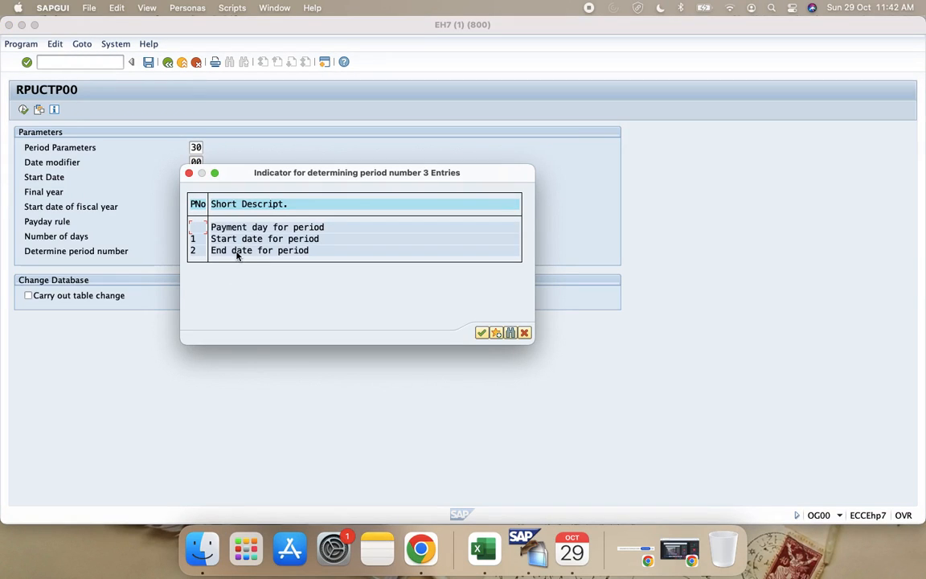
pyautogui.doubleClick(204, 244)
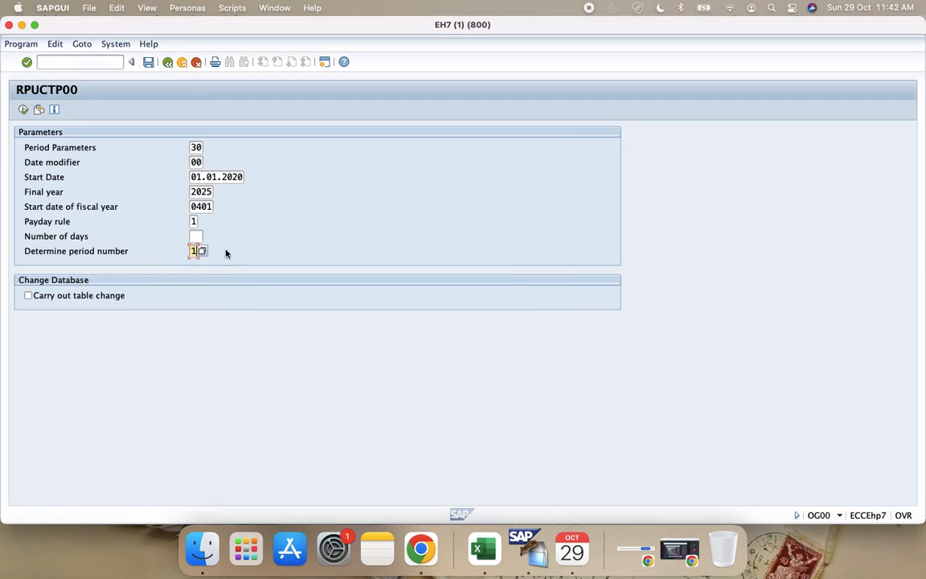
pyautogui.click(24, 110)
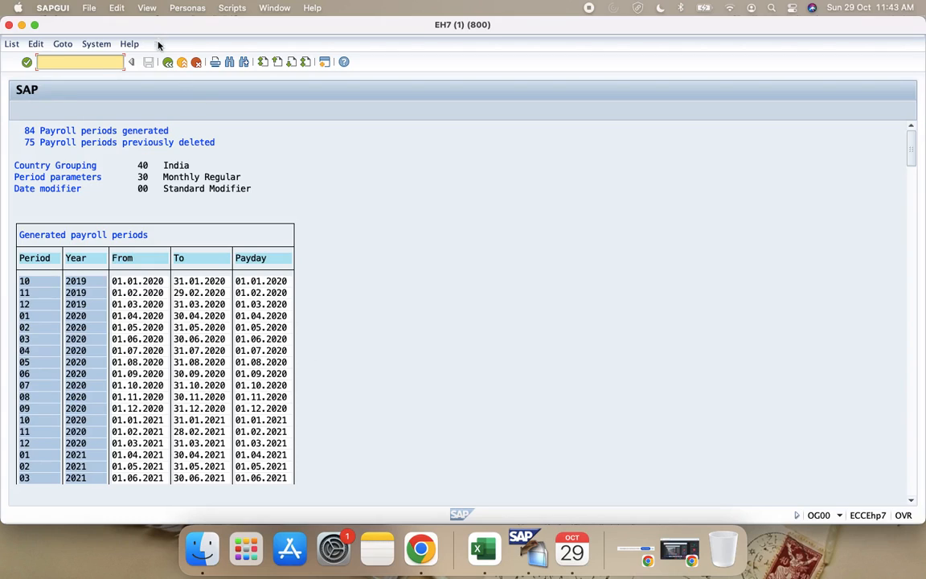
# Step: Return to the period generation parameters and set the payday rule to 3, which adds the number to the period end date
pyautogui.click(168, 62)
pyautogui.click(193, 221)
pyautogui.click(201, 221)
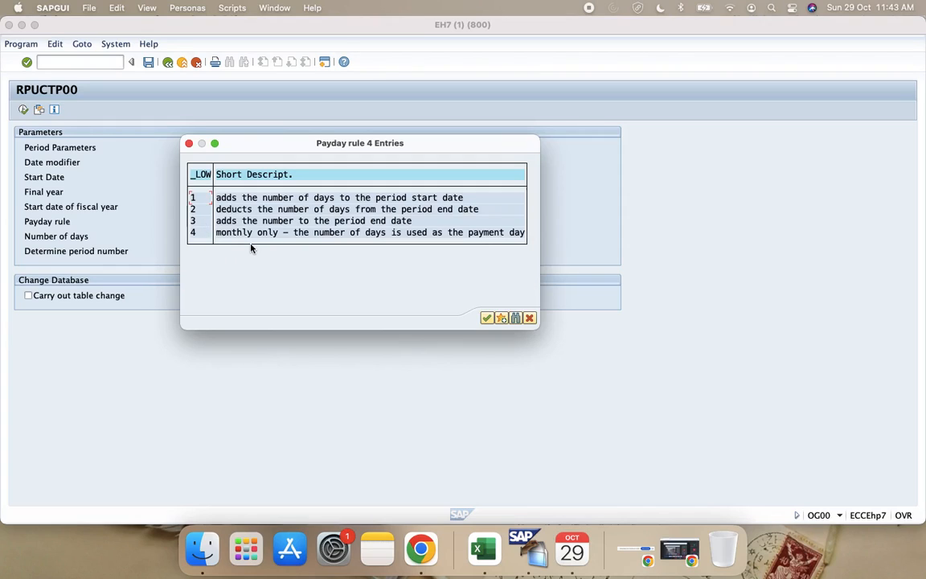
pyautogui.click(225, 221)
pyautogui.doubleClick(205, 220)
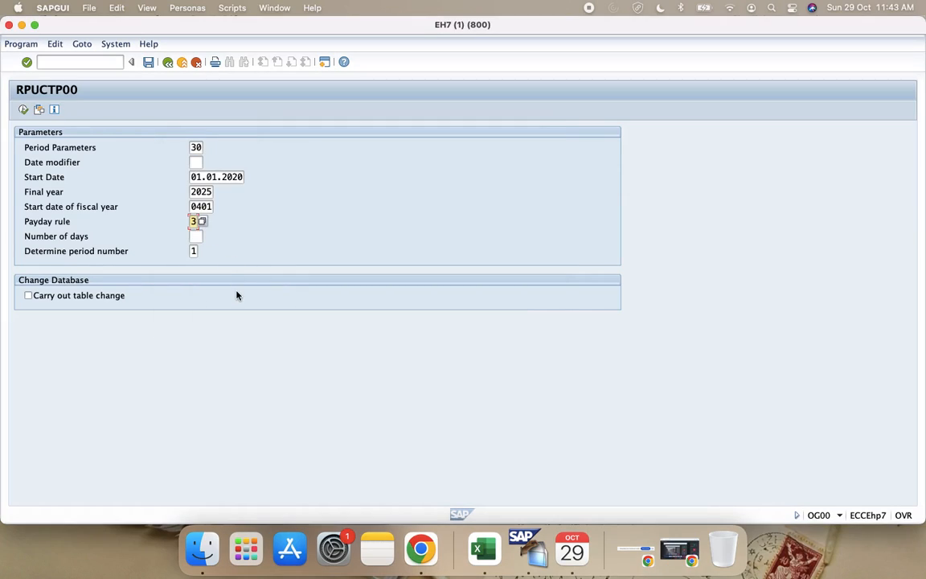
# Step: Set period number determination to 1, Start date for period, execute the generation and check the Payday column
pyautogui.click(199, 252)
pyautogui.click(202, 252)
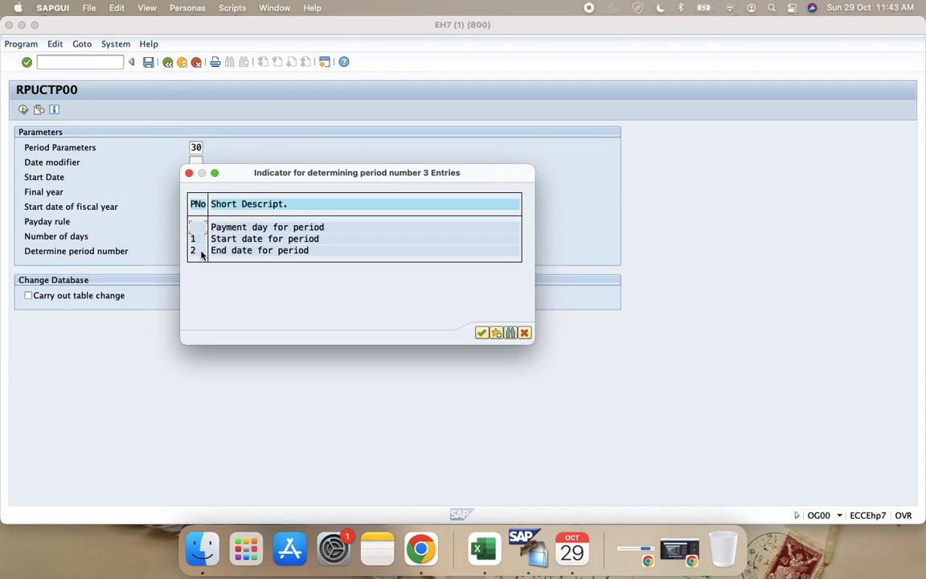
pyautogui.doubleClick(196, 239)
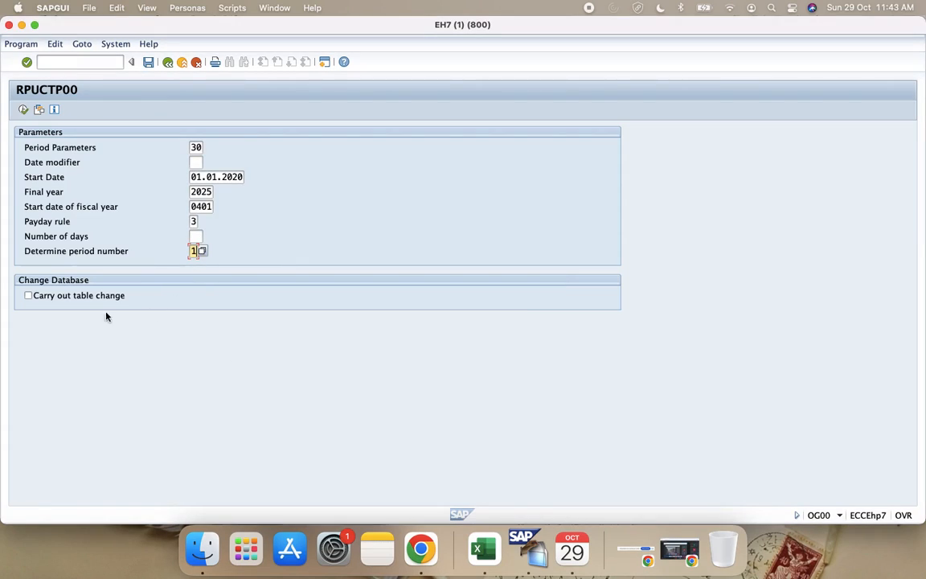
pyautogui.click(23, 110)
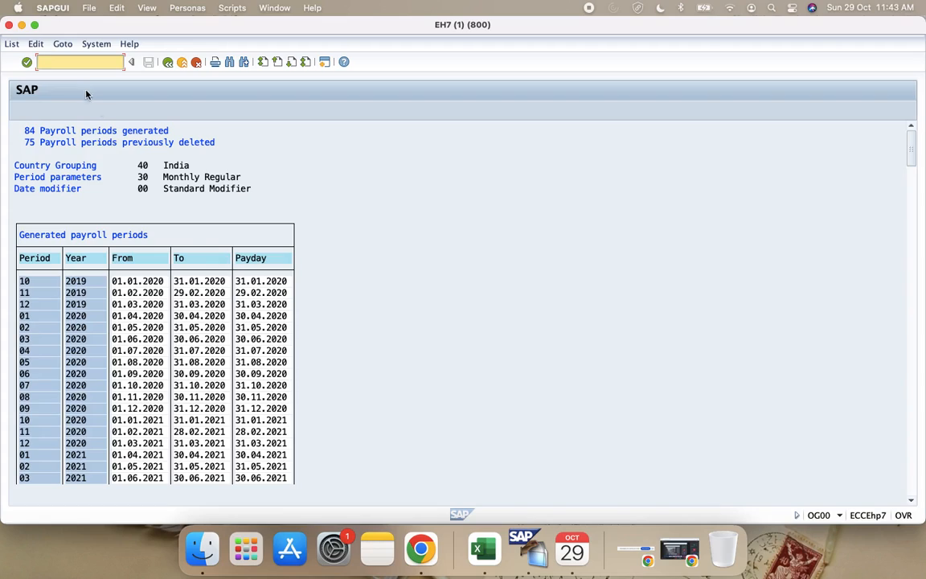
pyautogui.click(253, 319)
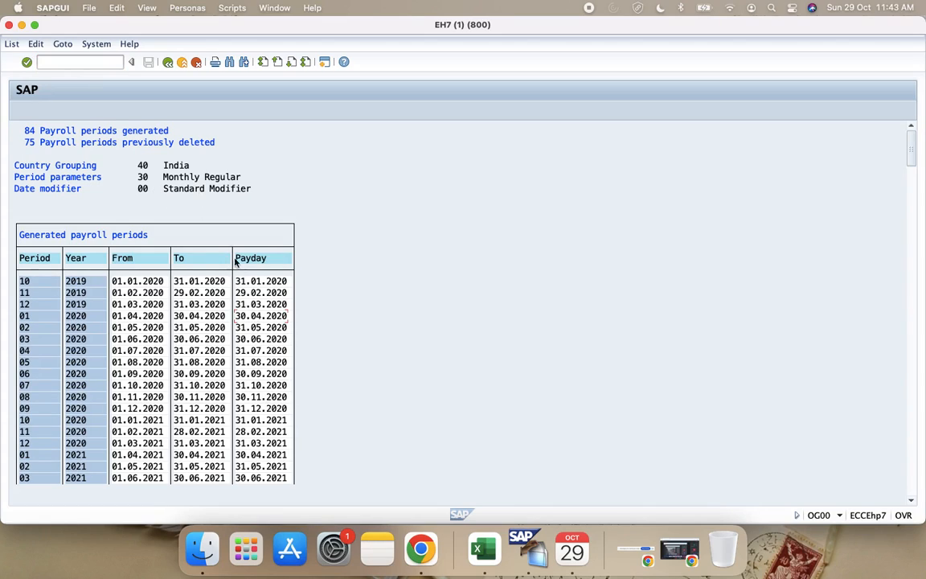
# Step: Go back to the generation parameters, review the payday rule options and choose rule 3 again
pyautogui.click(168, 63)
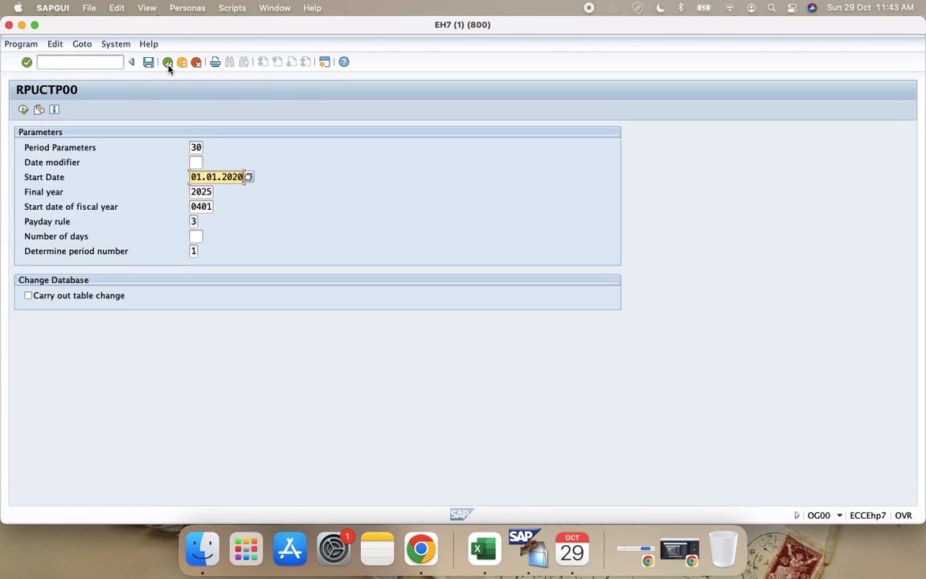
pyautogui.click(194, 222)
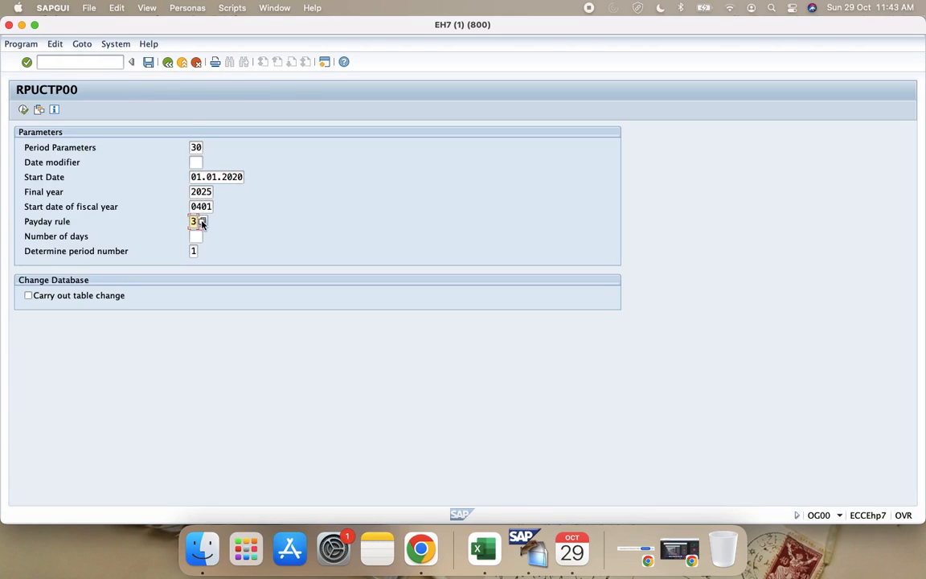
pyautogui.click(201, 221)
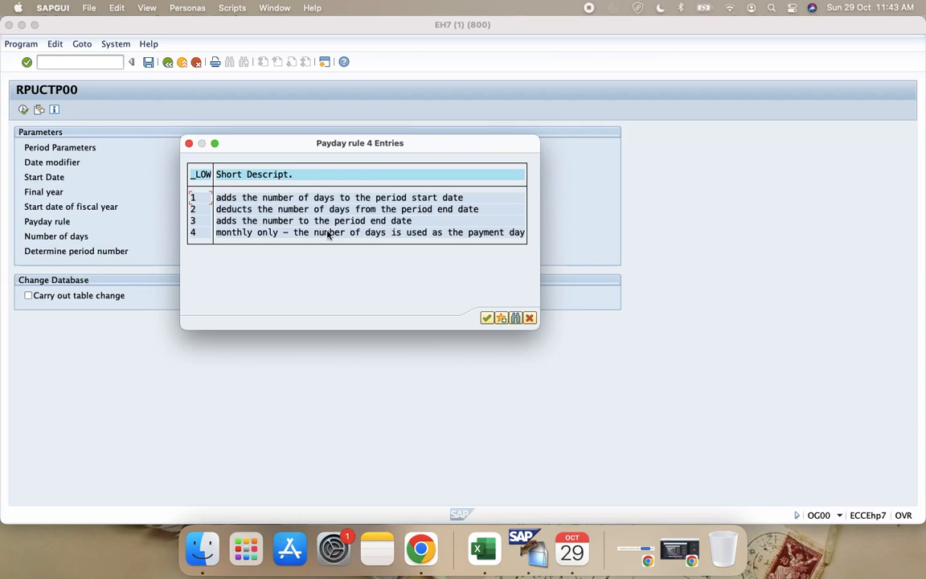
pyautogui.doubleClick(200, 224)
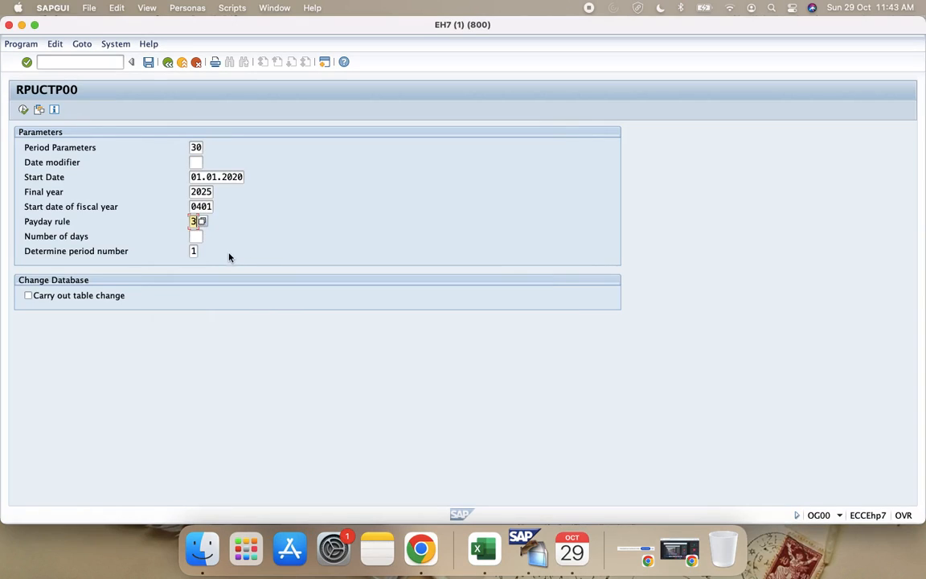
# Step: Reselect period number determination 1, Start date for period, and rerun the payroll period generation
pyautogui.click(194, 252)
pyautogui.click(202, 252)
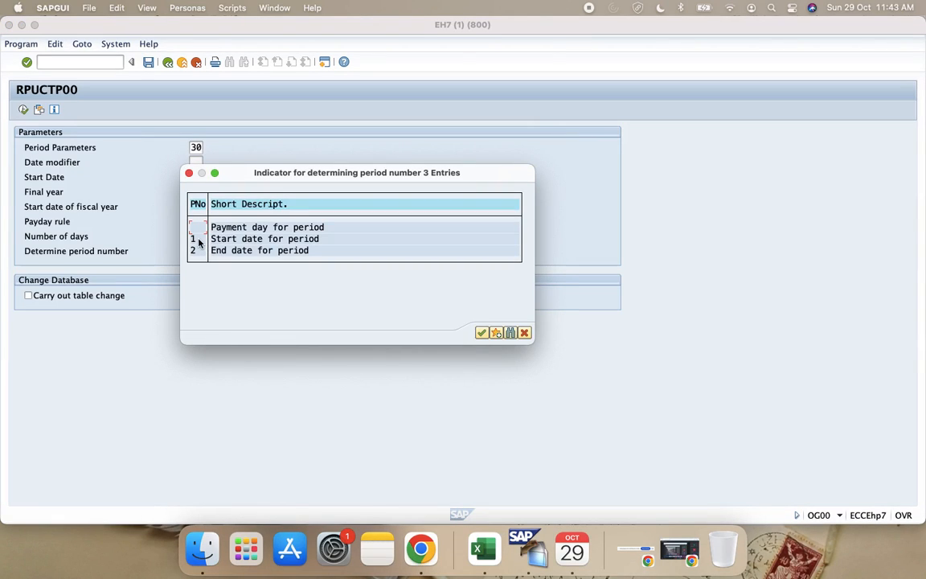
pyautogui.doubleClick(199, 240)
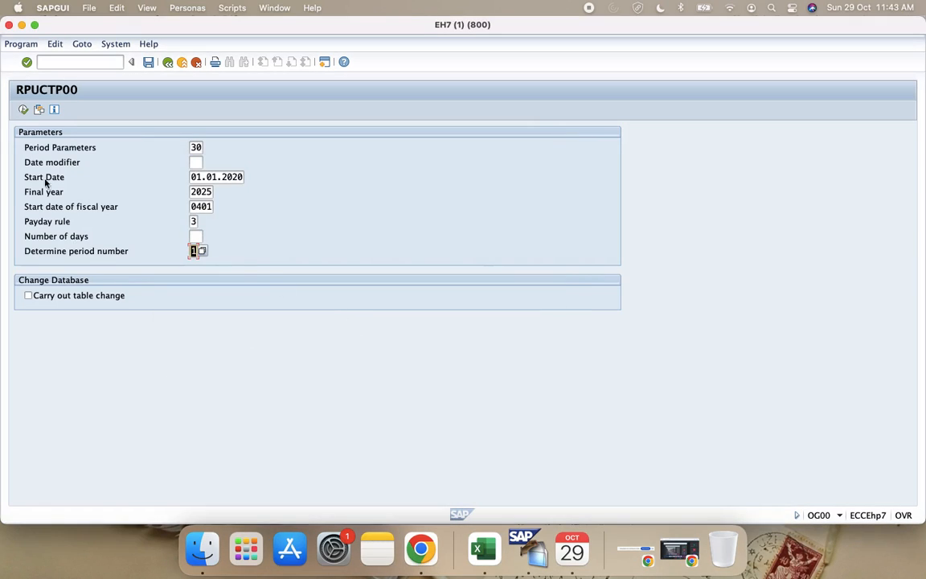
pyautogui.click(24, 111)
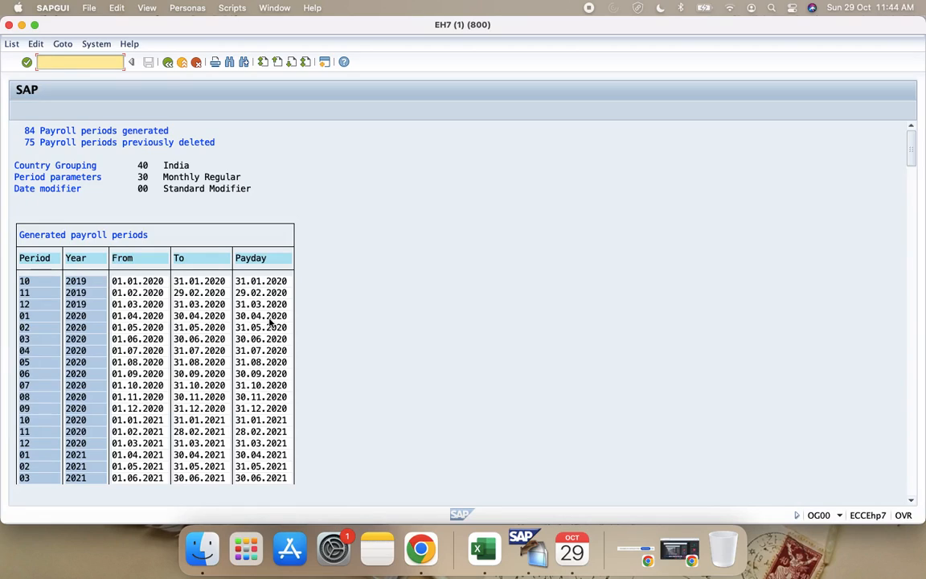
# Step: Check the Payday dates against the period end dates in the generated monthly payroll periods through 2026
pyautogui.click(250, 328)
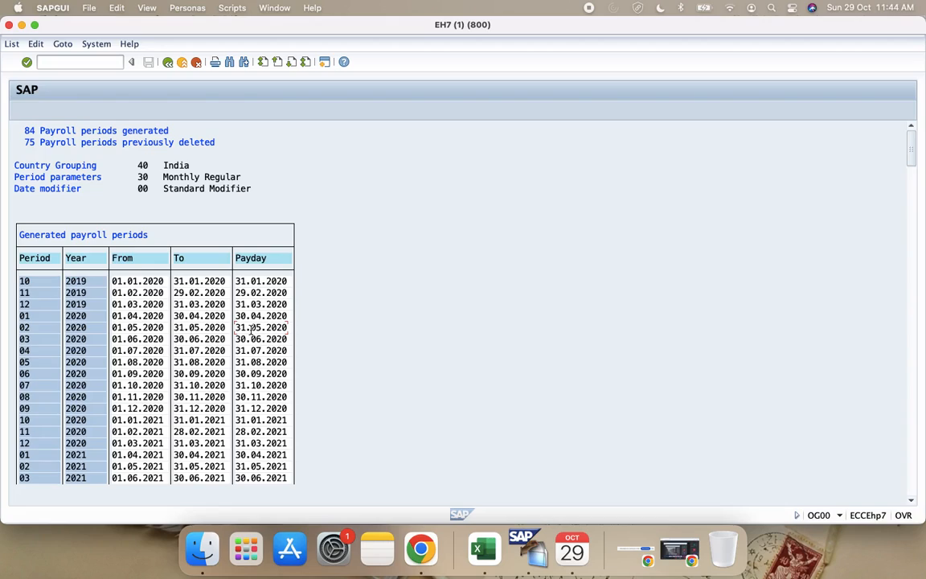
pyautogui.click(252, 338)
pyautogui.click(244, 294)
pyautogui.click(251, 363)
pyautogui.click(914, 456)
pyautogui.click(914, 455)
pyautogui.click(914, 455)
pyautogui.click(914, 455)
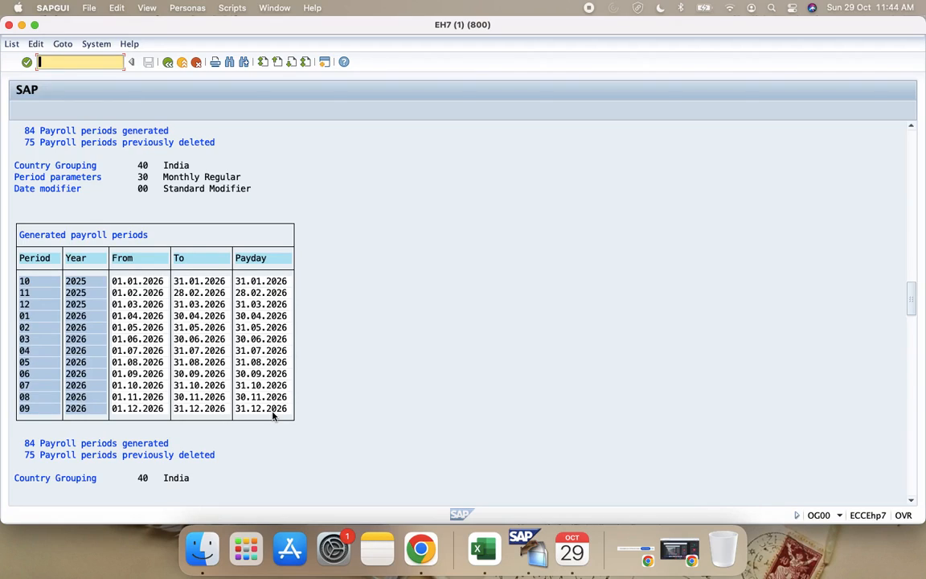
pyautogui.scroll(5, 277, 414)
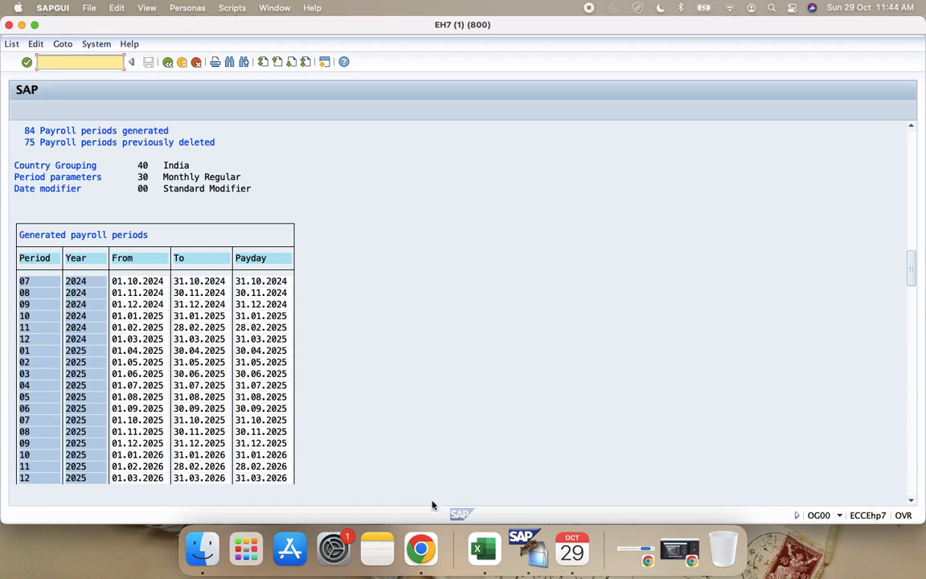
# Step: Switch to Excel to look at the R1 entry under Generate Payroll Schedules, and return to the SAP period list
pyautogui.click(483, 549)
pyautogui.click(202, 430)
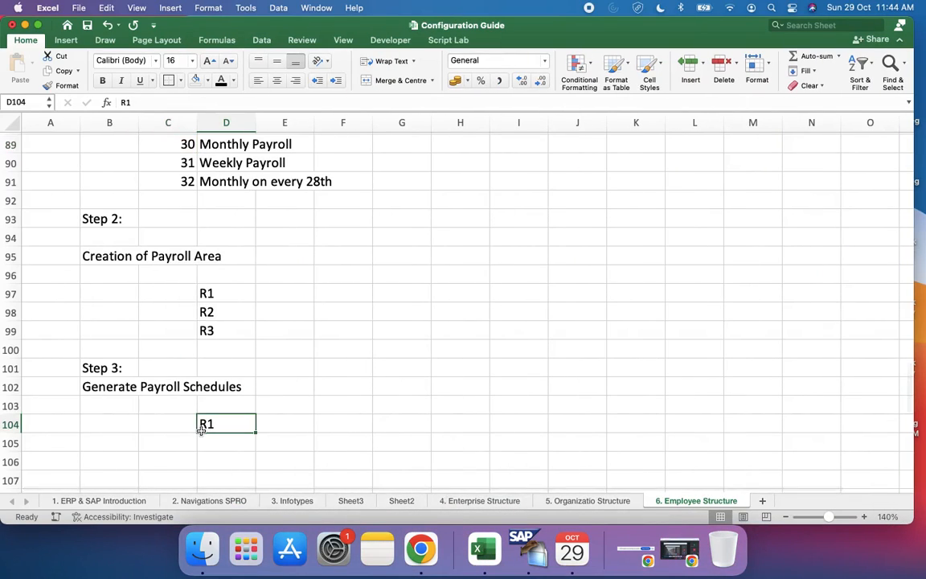
pyautogui.hotkey('ctrl', 'Right')
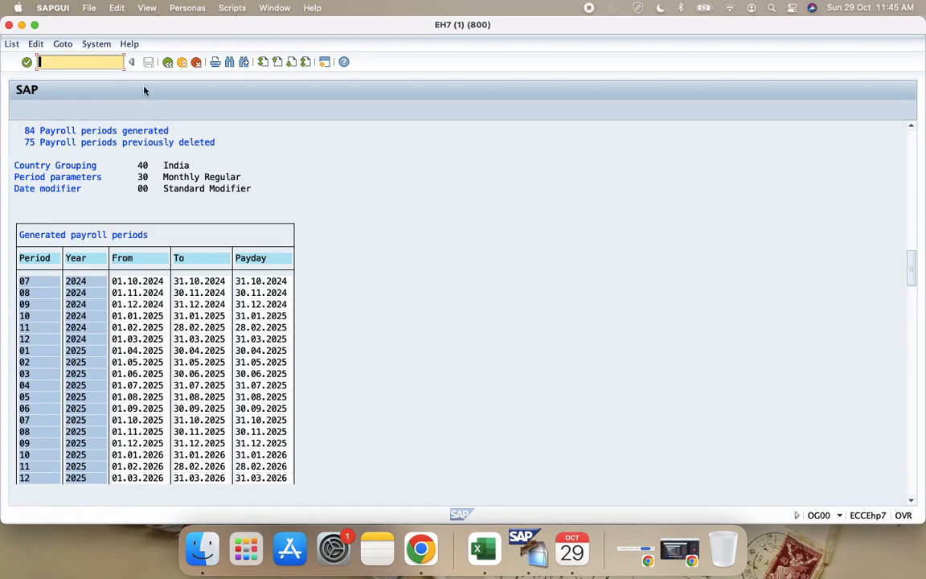
# Step: Return to the generation parameters, enable Carry out table change, and execute the generation for period parameters 30 with the proposed Customizing request
pyautogui.click(167, 61)
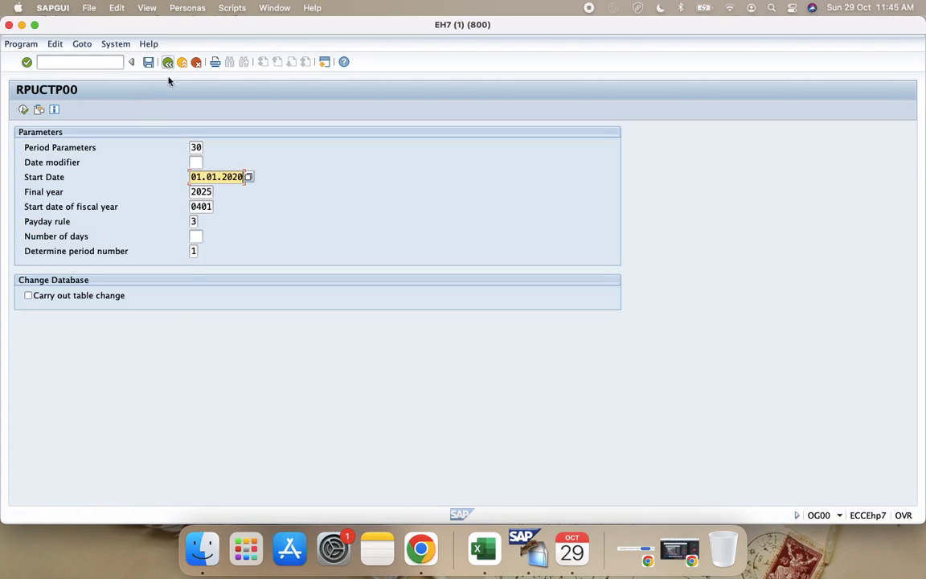
pyautogui.click(35, 297)
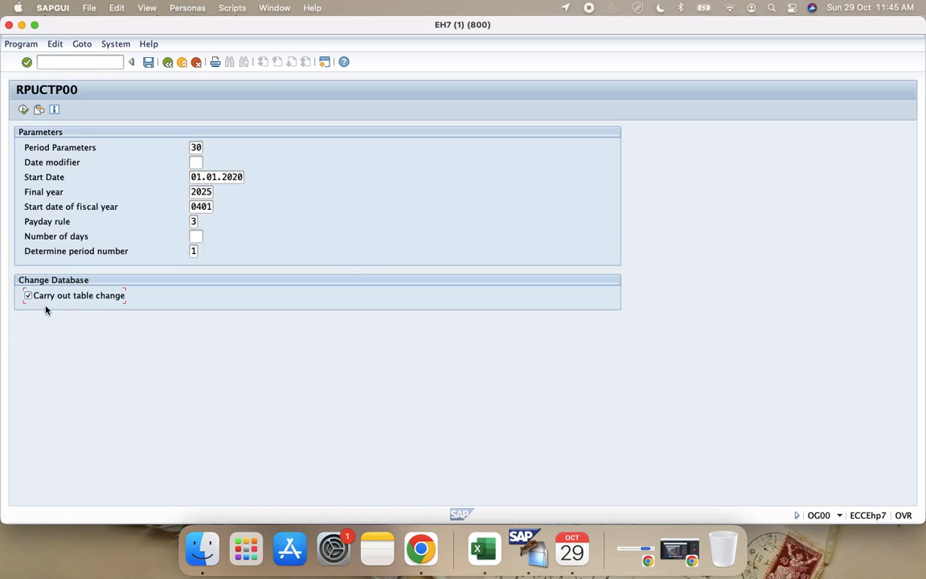
pyautogui.click(23, 109)
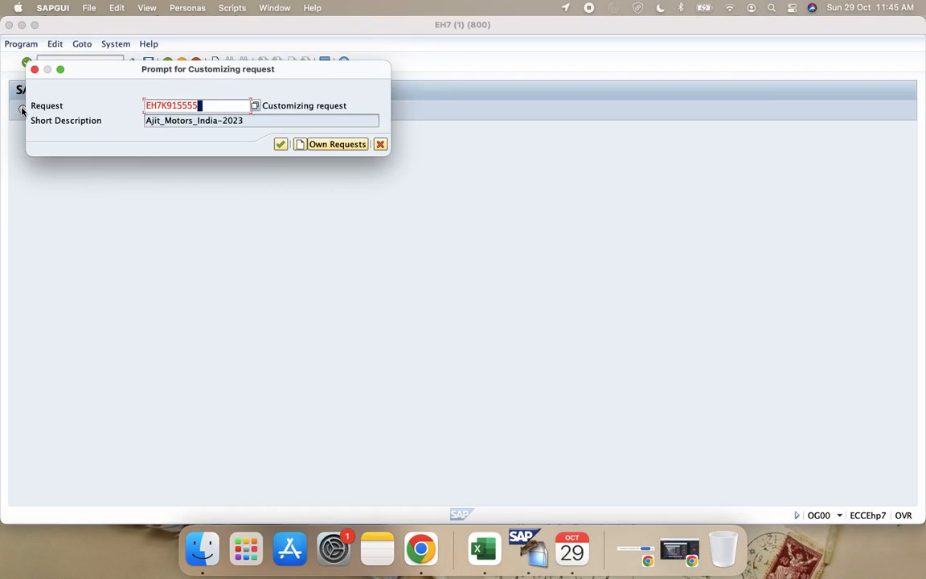
pyautogui.click(280, 144)
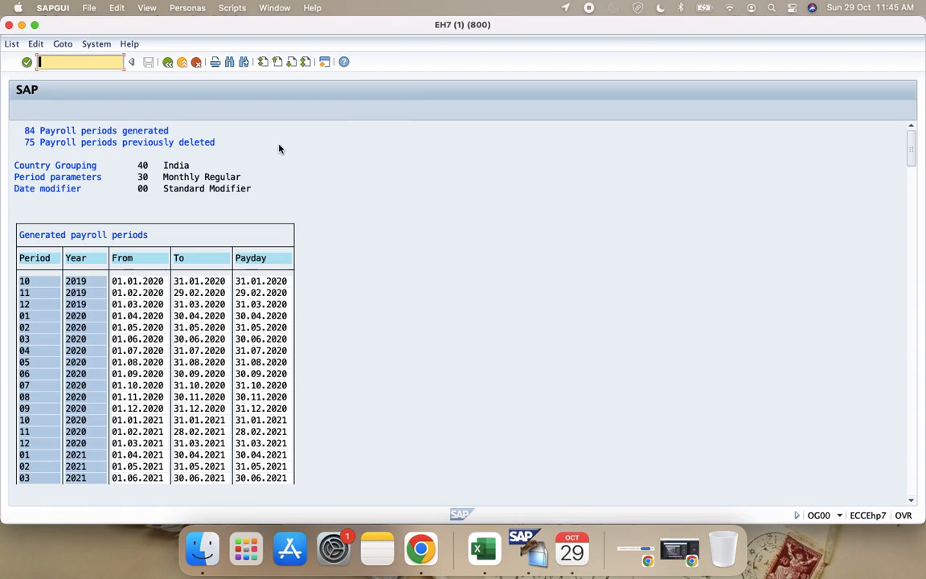
pyautogui.scroll(-1, 180, 301)
pyautogui.scroll(-2, 182, 301)
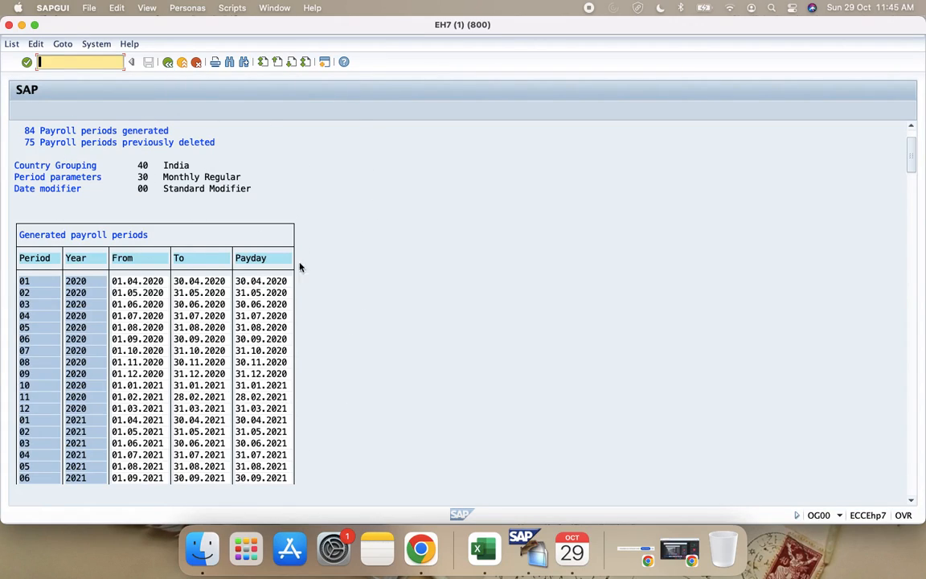
# Step: Switch to Excel and enter "Generate my payroll area for next 5 years" in cell E104 beside R1
pyautogui.click(483, 549)
pyautogui.click(286, 426)
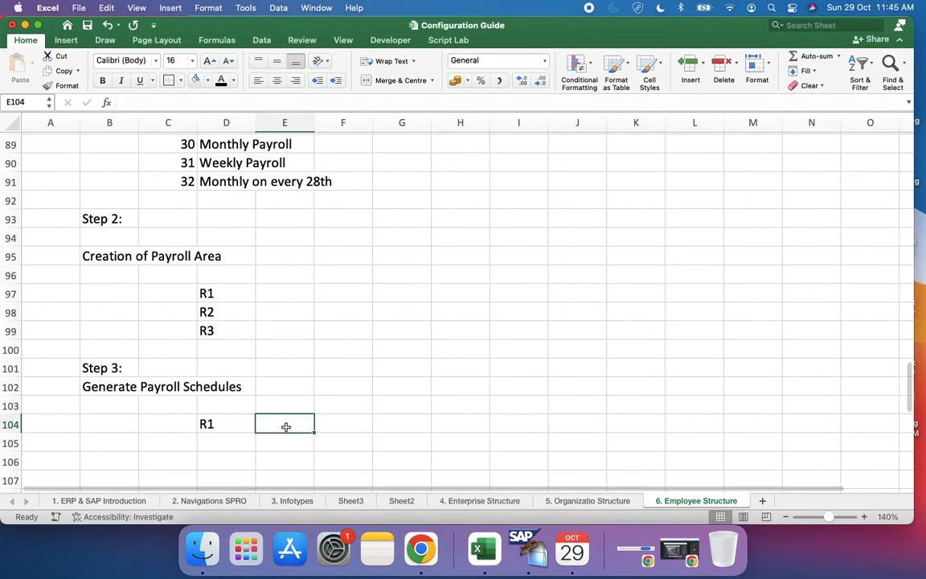
pyautogui.write('Gen')
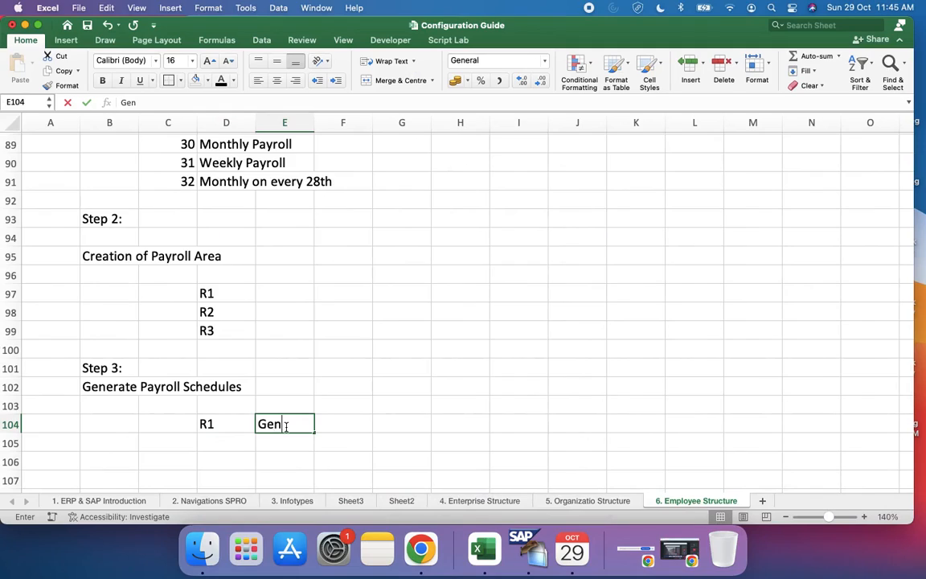
pyautogui.write('erate my')
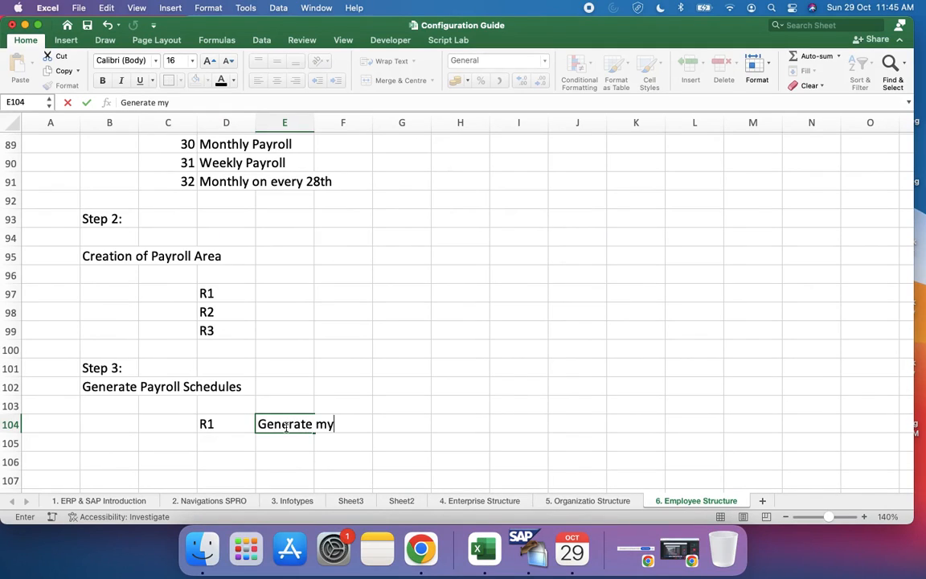
pyautogui.write(' payroll area')
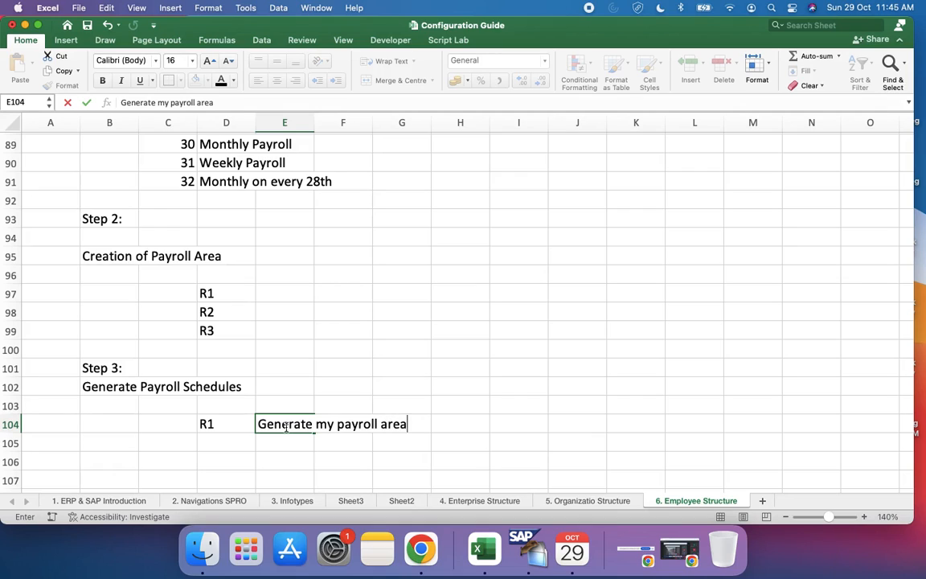
pyautogui.write(' for next 5 years')
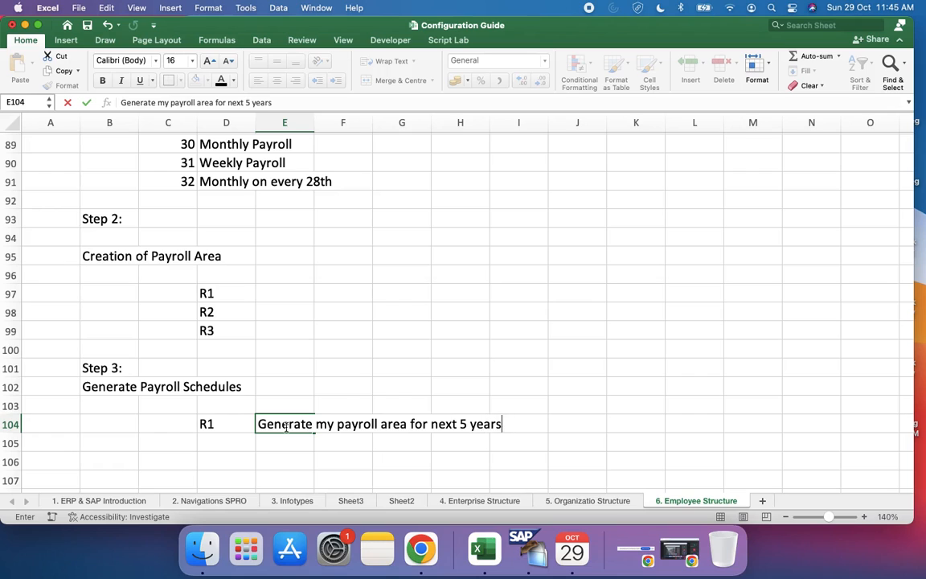
pyautogui.press('Return')
# Step: Add R2 and R3 below R1 in cells D105 and D106 under Generate Payroll Schedules
pyautogui.scroll(-3, 286, 427)
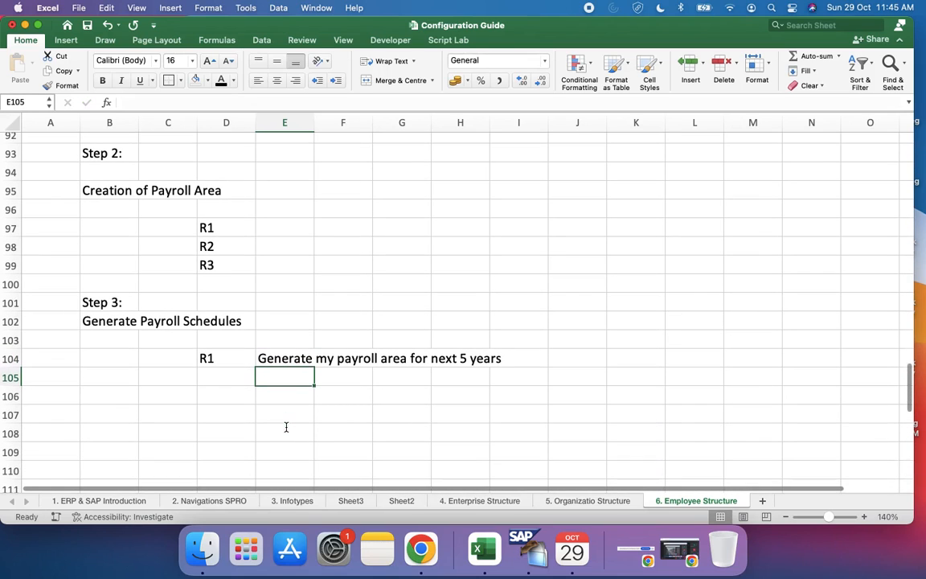
pyautogui.click(224, 375)
pyautogui.write('R2')
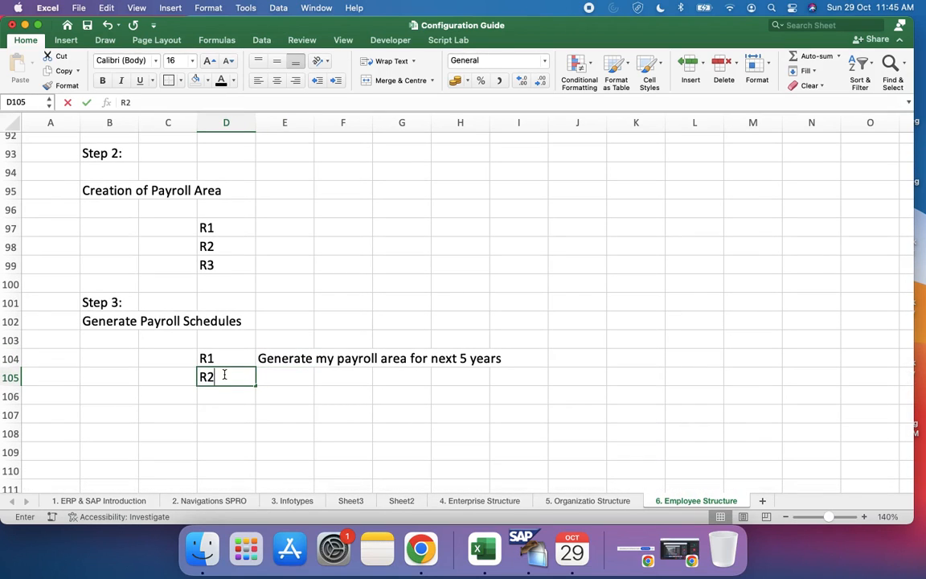
pyautogui.press('Return')
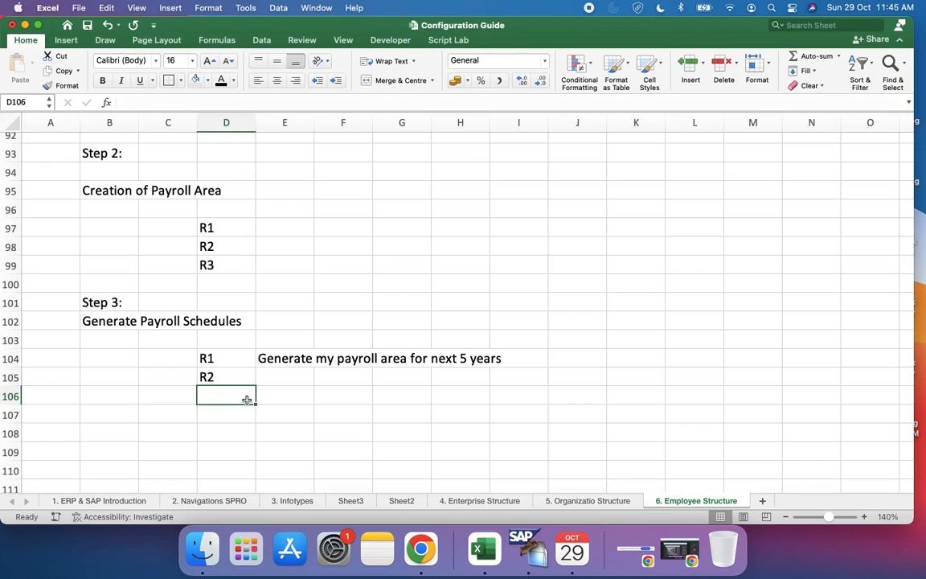
pyautogui.write('R3')
pyautogui.click(289, 389)
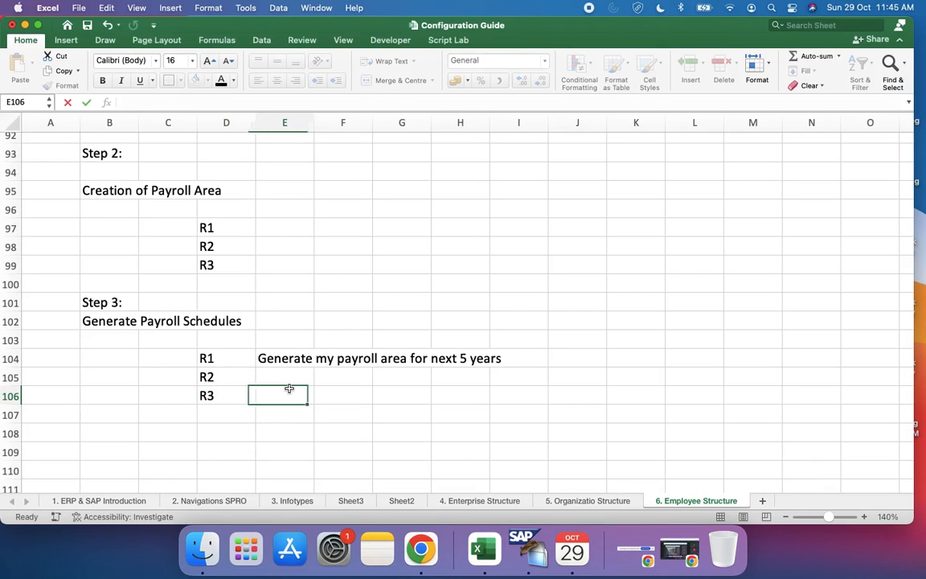
pyautogui.click(289, 378)
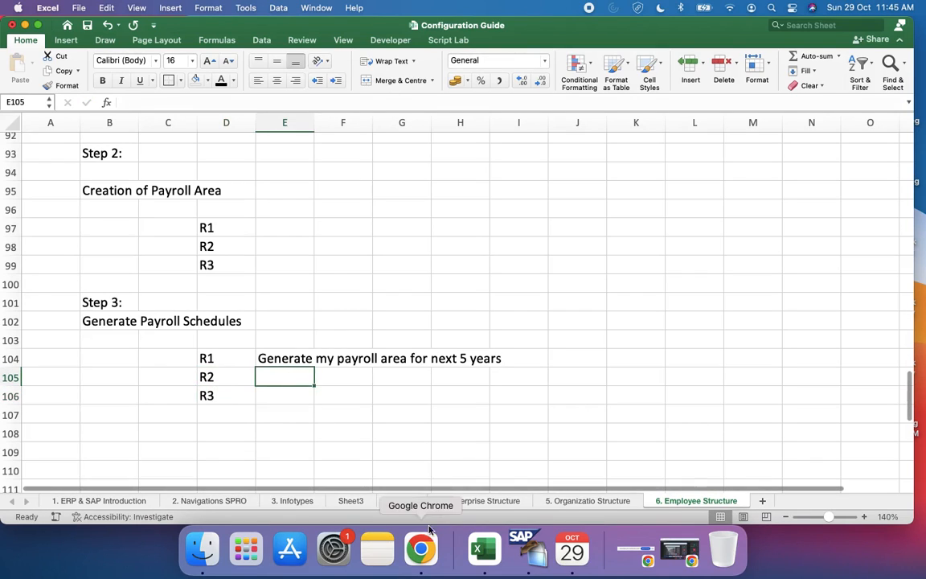
# Step: Label the R1 schedule row "Monthly Regular" in cell J104
pyautogui.scroll(1, 305, 380)
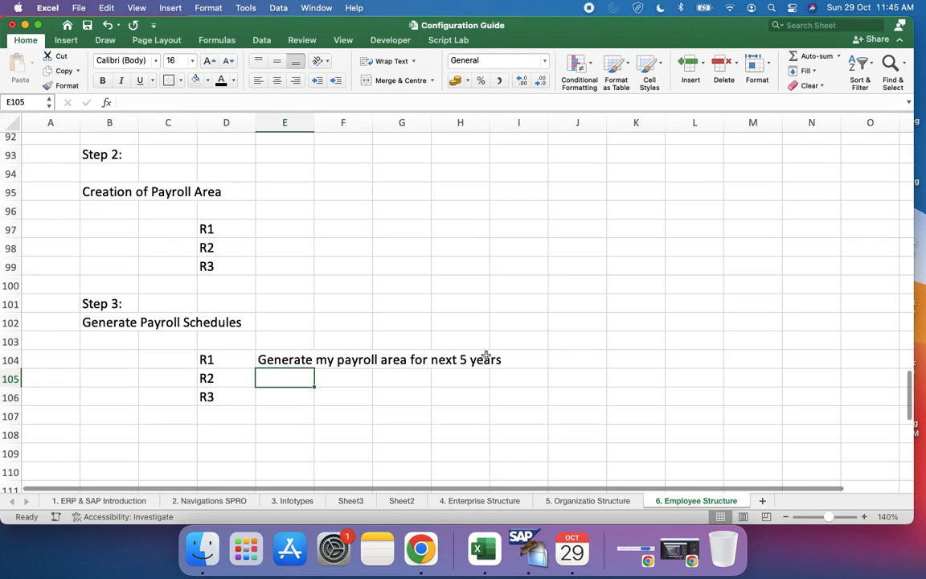
pyautogui.click(576, 357)
pyautogui.write('Mon')
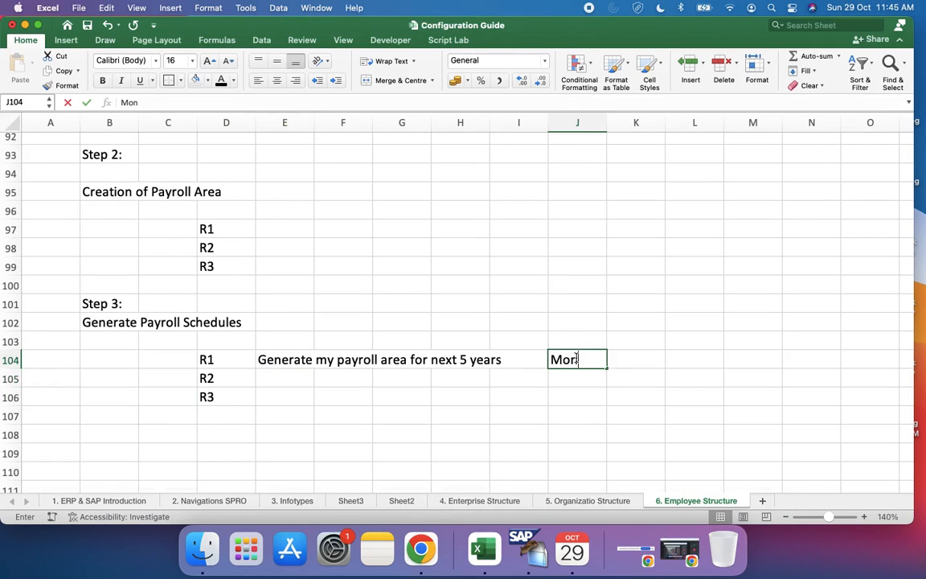
pyautogui.write('thly Reg')
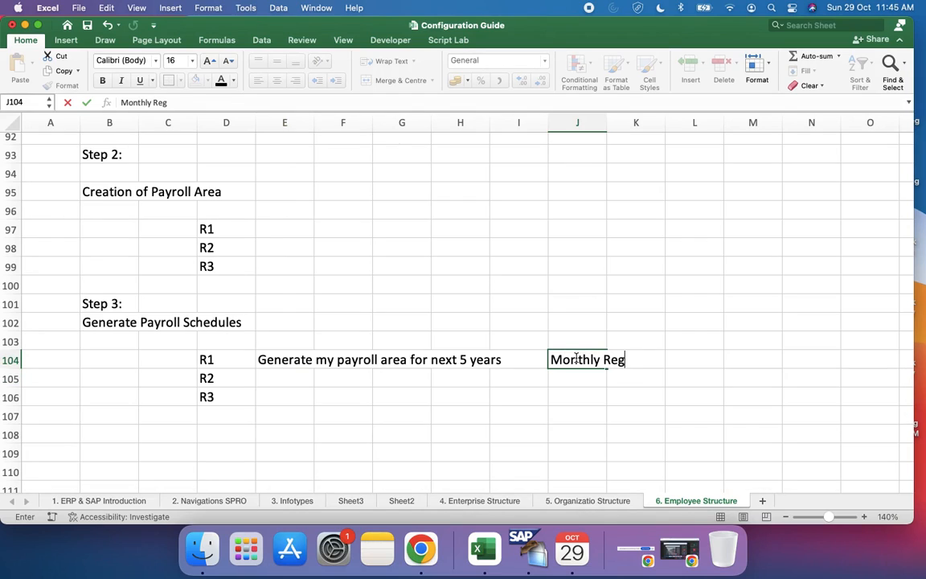
pyautogui.write('ular')
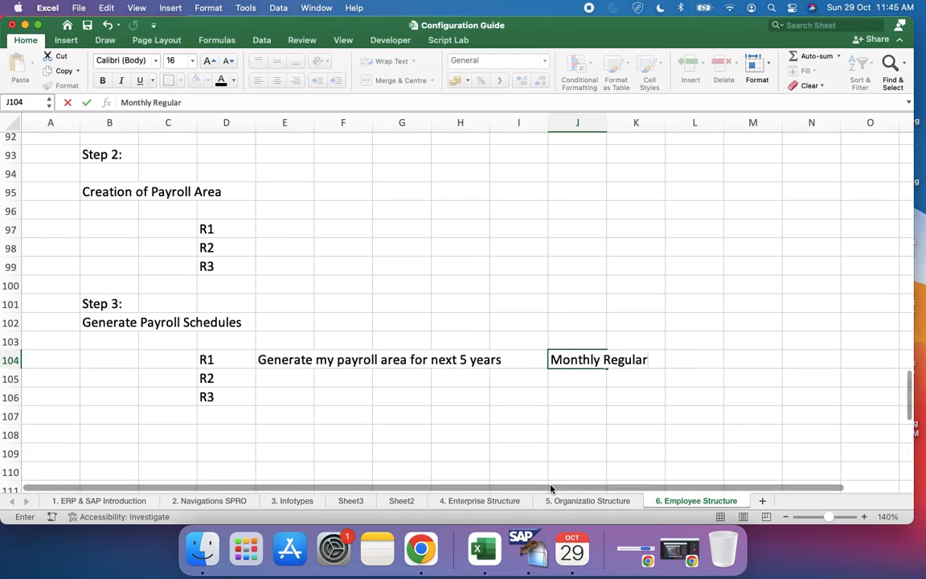
# Step: Switch to SAP, return to the generation parameters, and set period parameters to 31, payday rule to 1 and number of days to 6
pyautogui.click(521, 550)
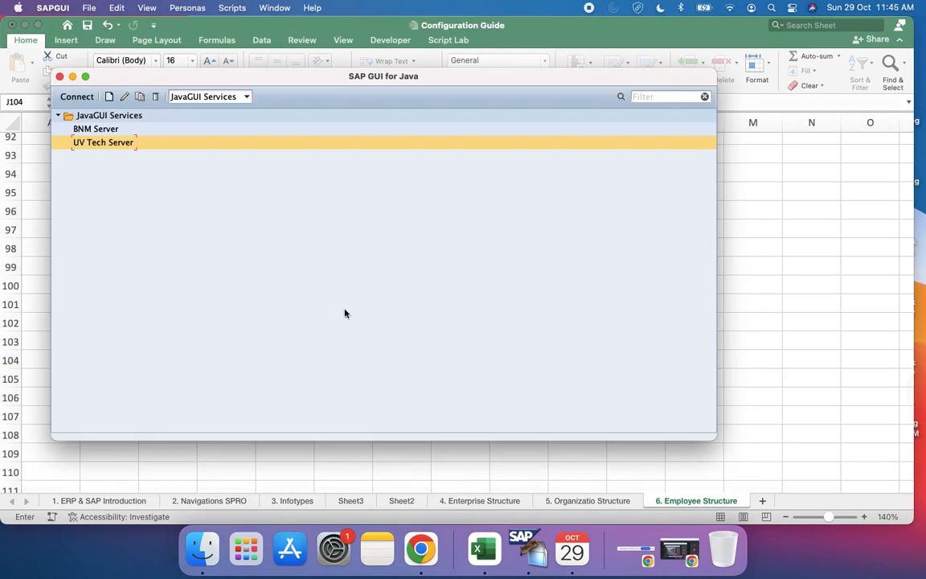
pyautogui.click(774, 343)
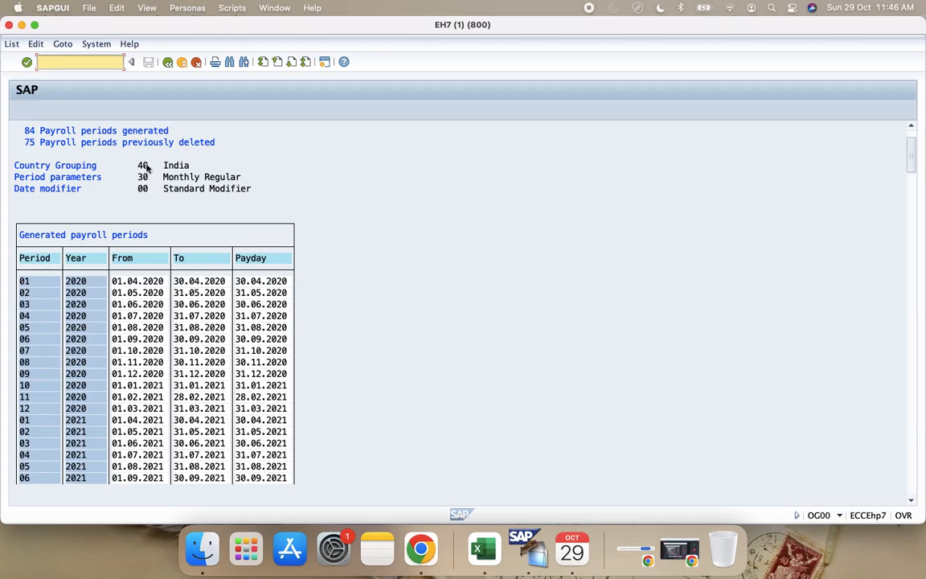
pyautogui.click(165, 68)
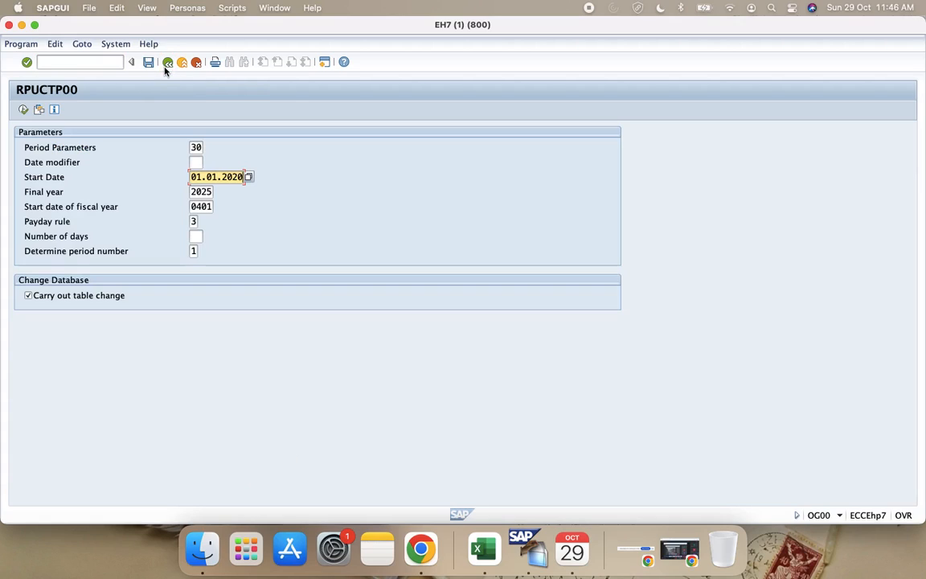
pyautogui.click(201, 146)
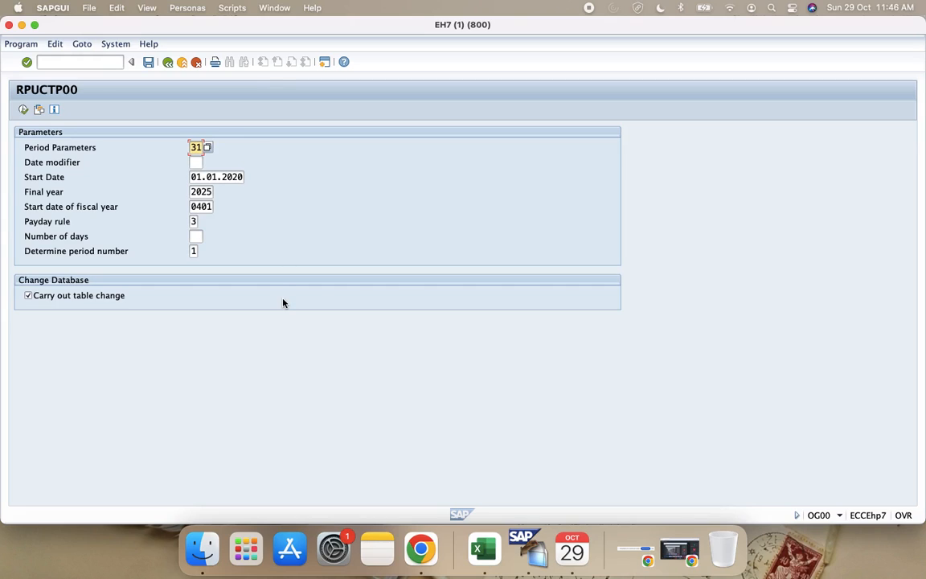
pyautogui.click(194, 222)
pyautogui.click(203, 221)
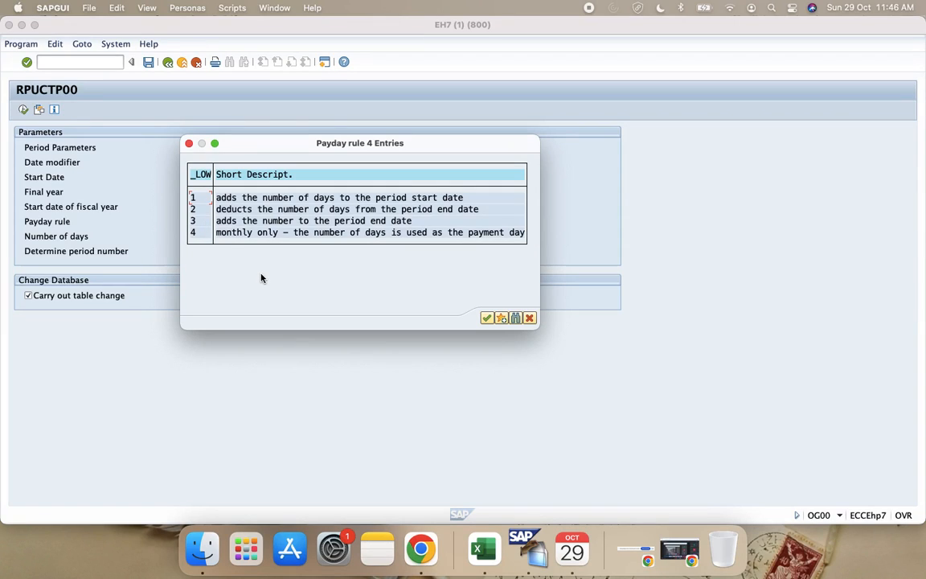
pyautogui.doubleClick(194, 197)
pyautogui.click(196, 236)
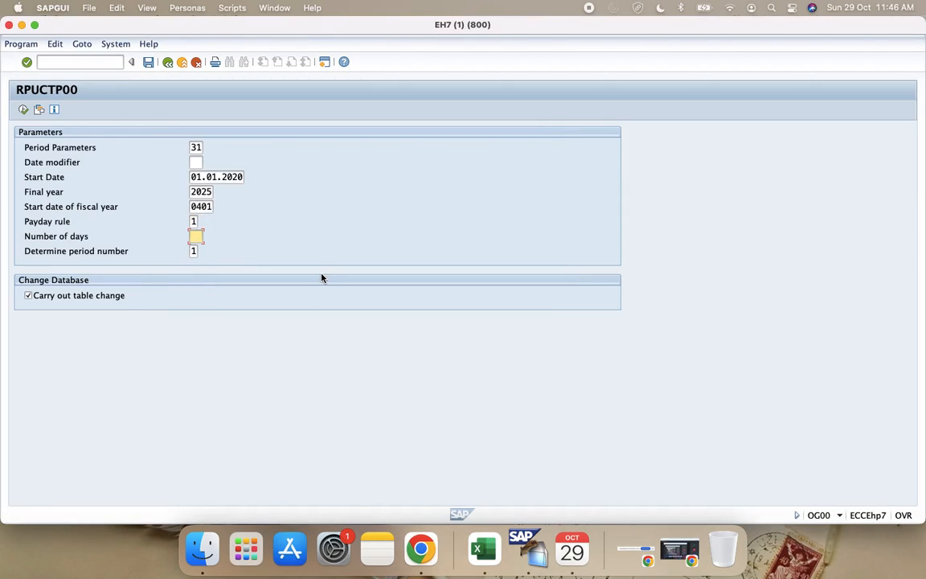
pyautogui.write('6')
# Step: Reselect payday rule 1, disable Carry out table change, and execute the weekly payroll period generation
pyautogui.click(193, 220)
pyautogui.press('F4')
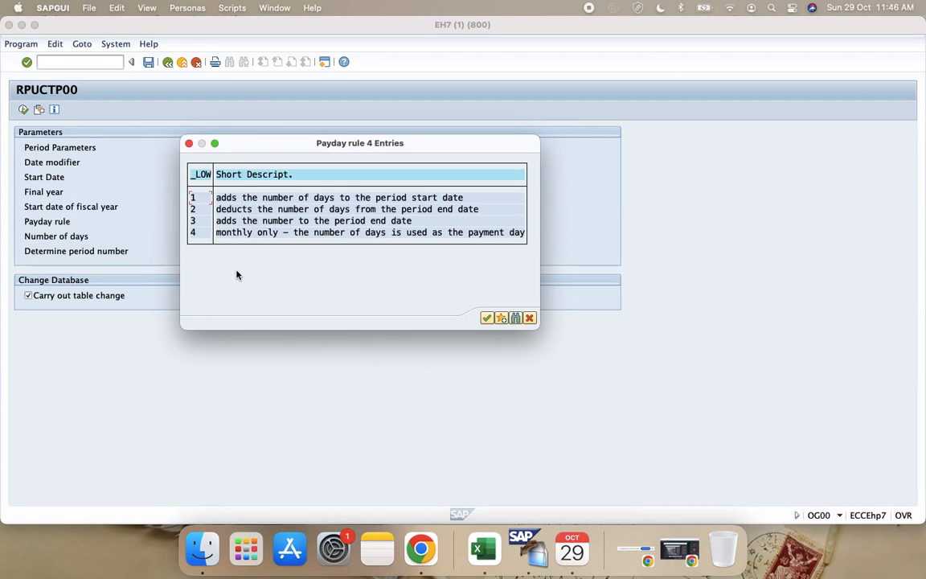
pyautogui.click(488, 318)
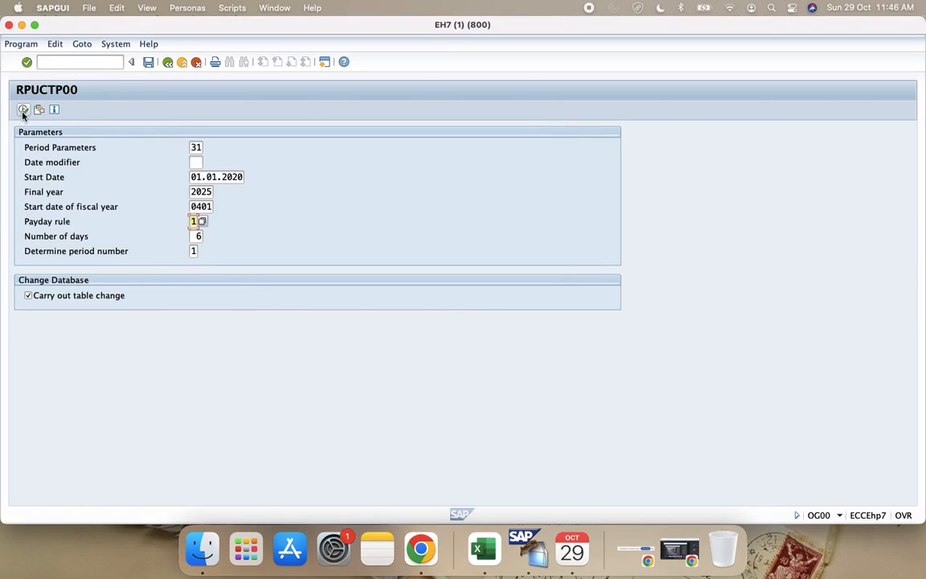
pyautogui.click(29, 295)
pyautogui.click(23, 109)
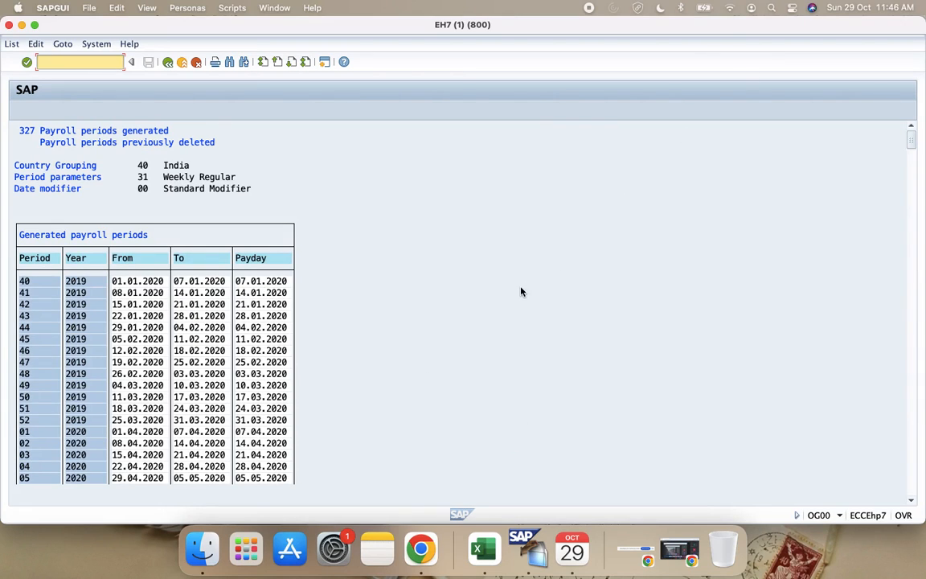
# Step: Switch to Calendar and display the year view for 2020
pyautogui.click(561, 563)
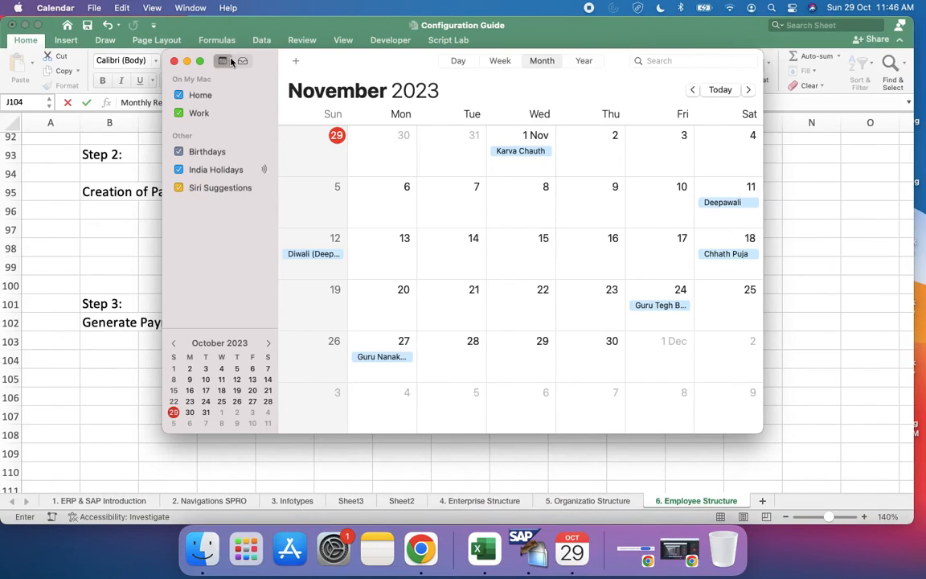
pyautogui.click(584, 61)
pyautogui.scroll(5, 403, 134)
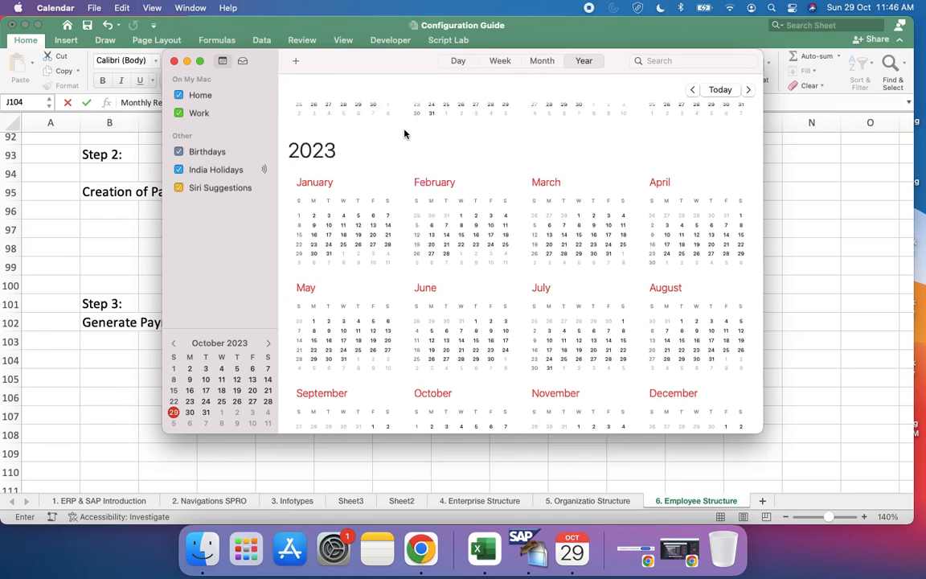
pyautogui.scroll(10, 404, 133)
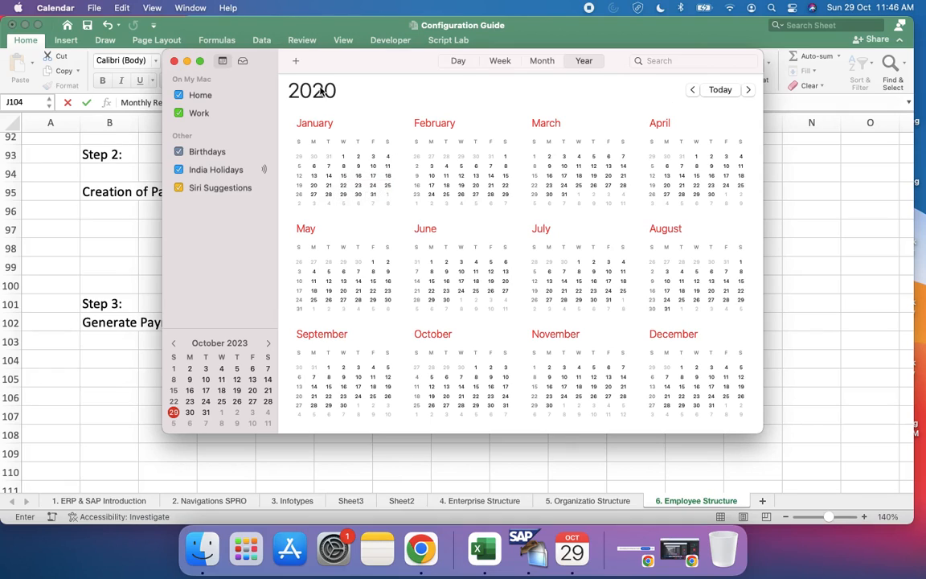
# Step: Display January 2020 in Calendar and compare its weeks with the weekly payroll periods generated in SAP
pyautogui.doubleClick(324, 126)
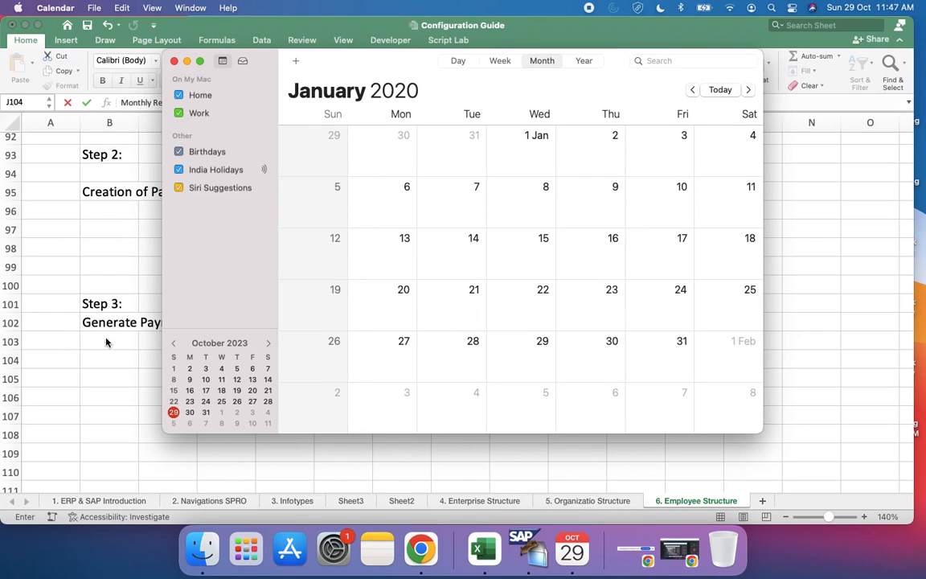
pyautogui.click(94, 365)
pyautogui.hotkey('ctrl', 'Right')
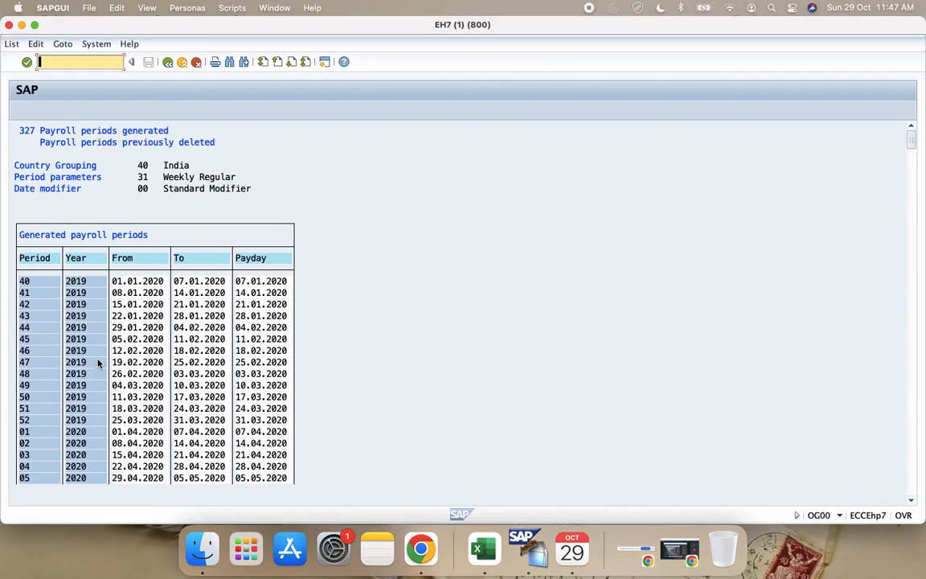
pyautogui.hotkey('ctrl', 'Left')
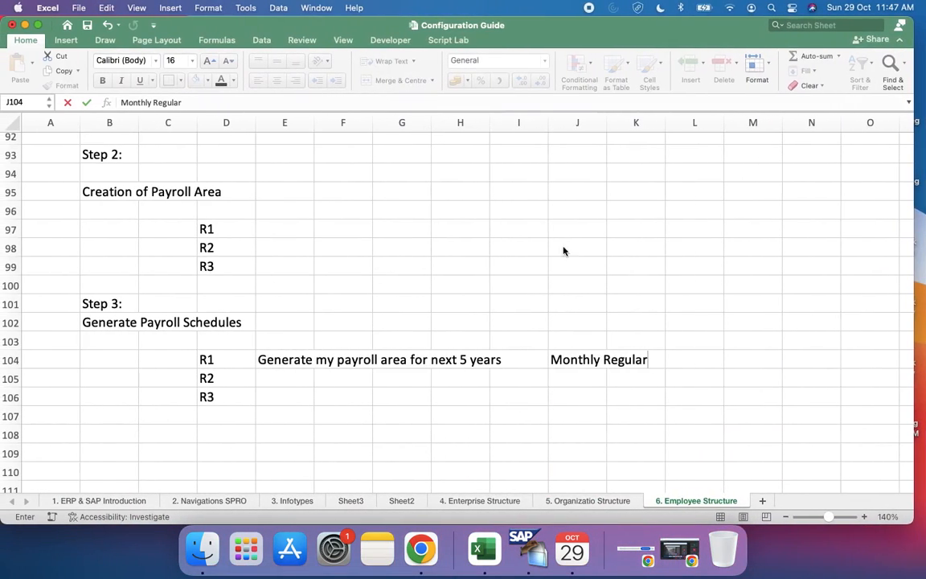
pyautogui.click(572, 549)
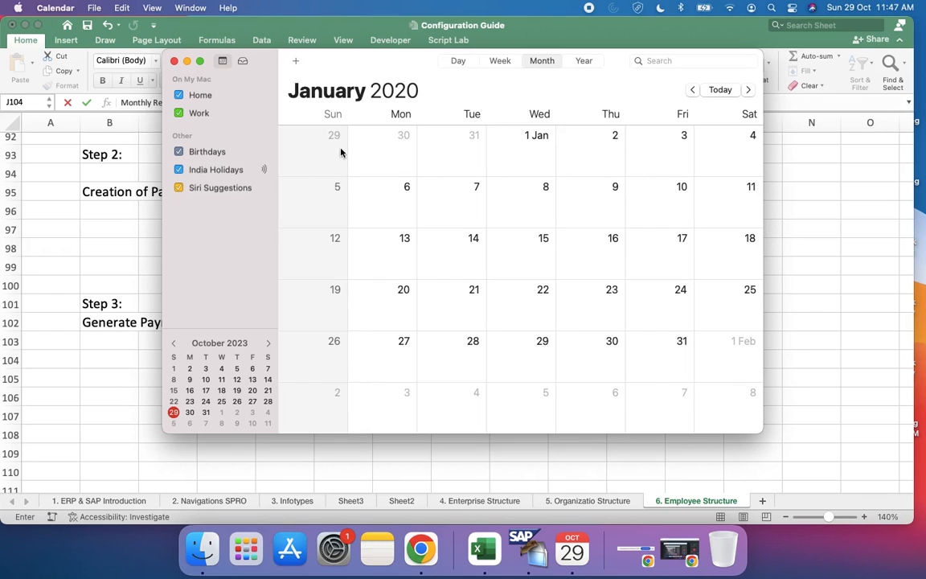
pyautogui.click(796, 269)
# Step: Switch to SAP, return to the generation parameters, try start date 29.12.2019, and execute the weekly payroll period generation
pyautogui.hotkey('ctrl', 'Right')
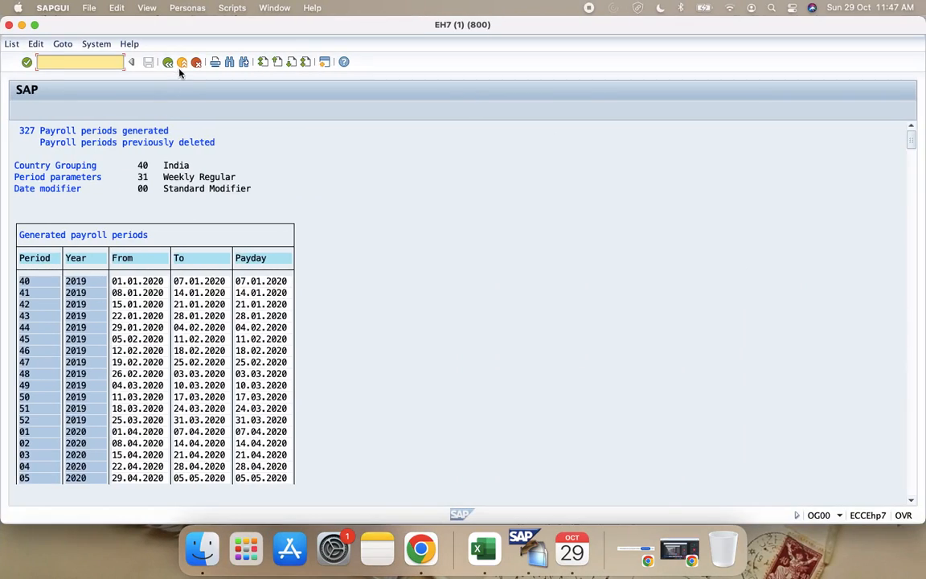
pyautogui.click(168, 62)
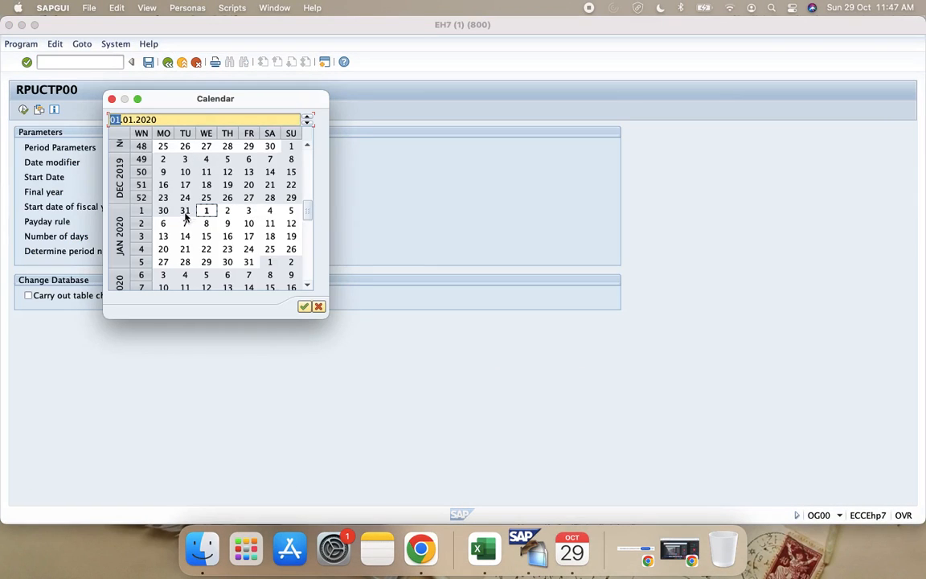
pyautogui.doubleClick(287, 198)
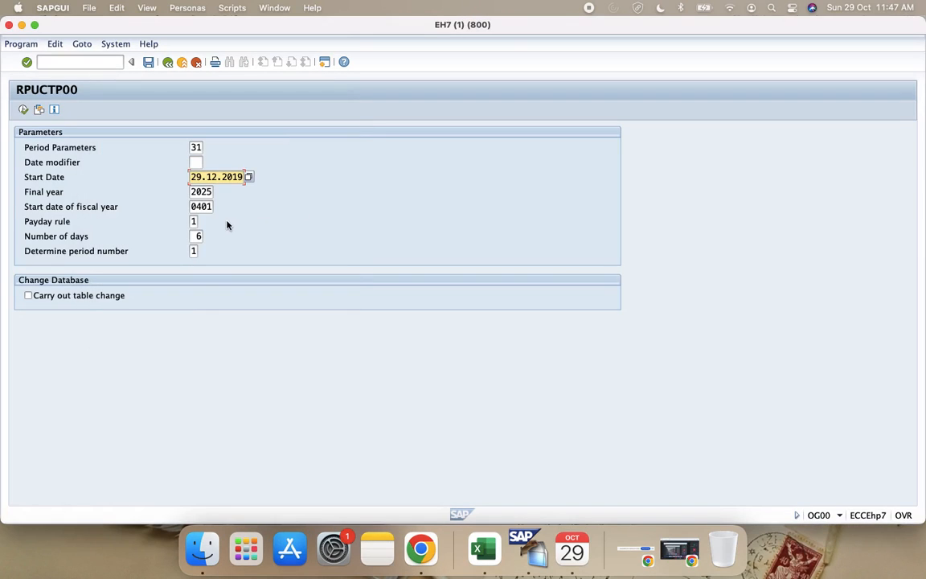
pyautogui.click(23, 110)
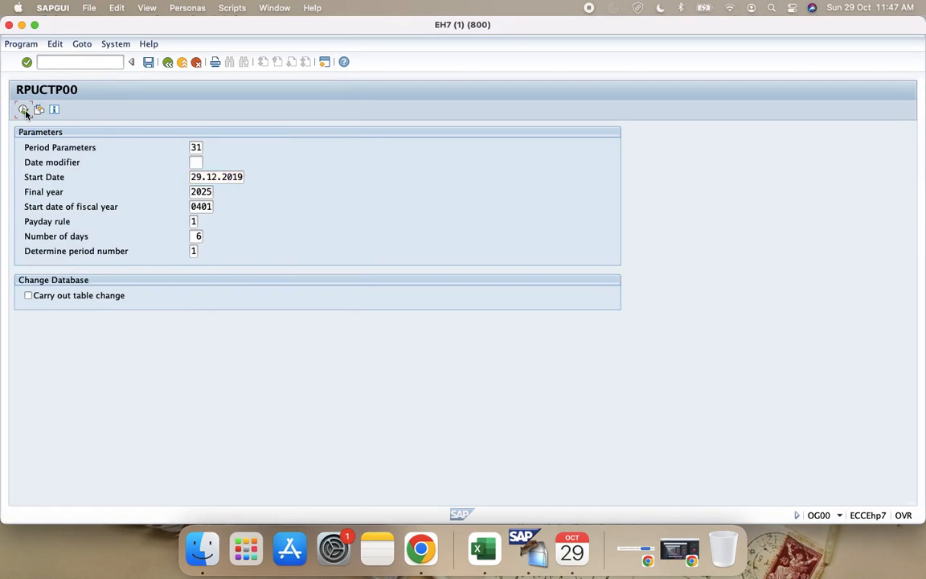
# Step: Check the regenerated weekly periods against January 2020 in Calendar and return to the SAP list
pyautogui.hotkey('ctrl', 'Left')
pyautogui.hotkey('ctrl', 'Right')
pyautogui.click(572, 549)
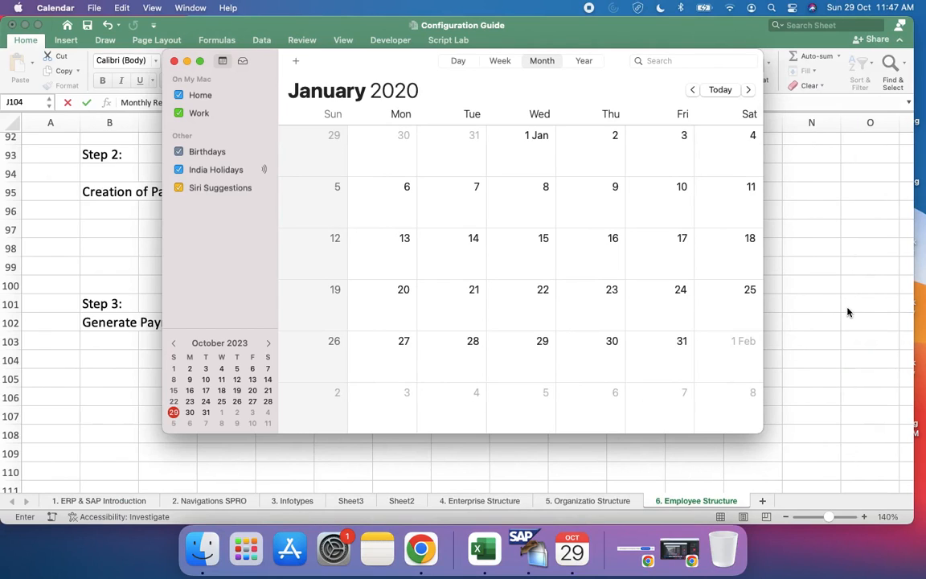
pyautogui.press('cmd+q')
pyautogui.hotkey('ctrl', 'Right')
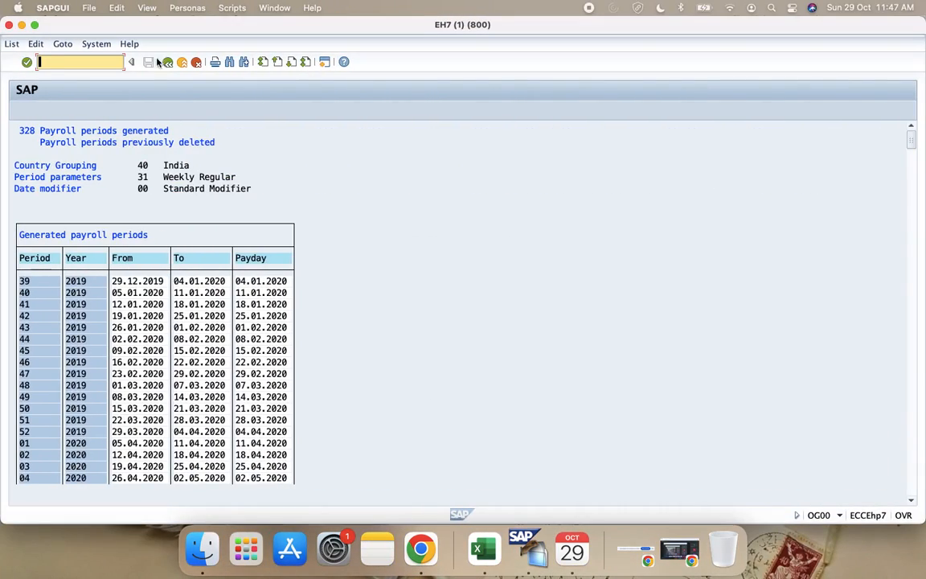
# Step: Change the start date in the generation parameters to 28.12.2019 and execute the weekly payroll period generation
pyautogui.click(168, 62)
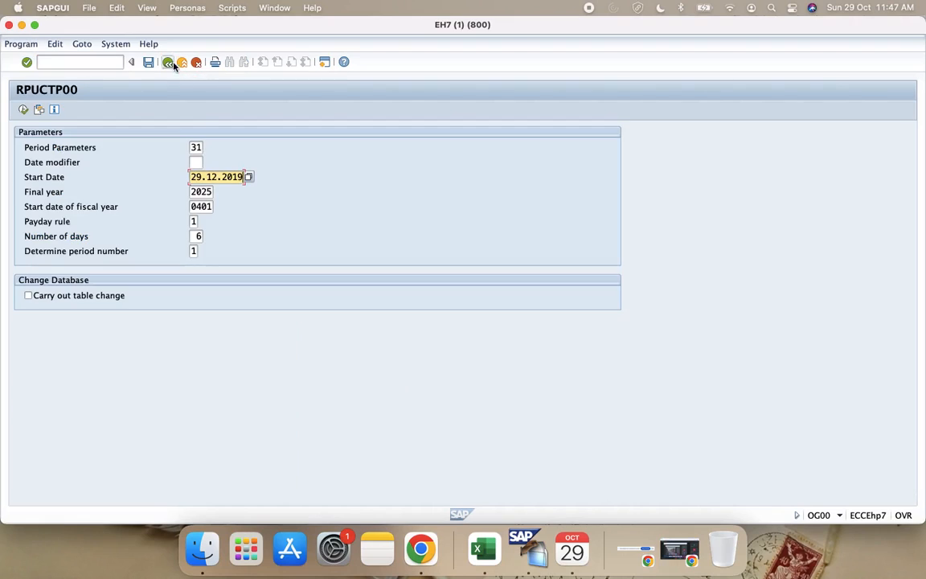
pyautogui.click(250, 177)
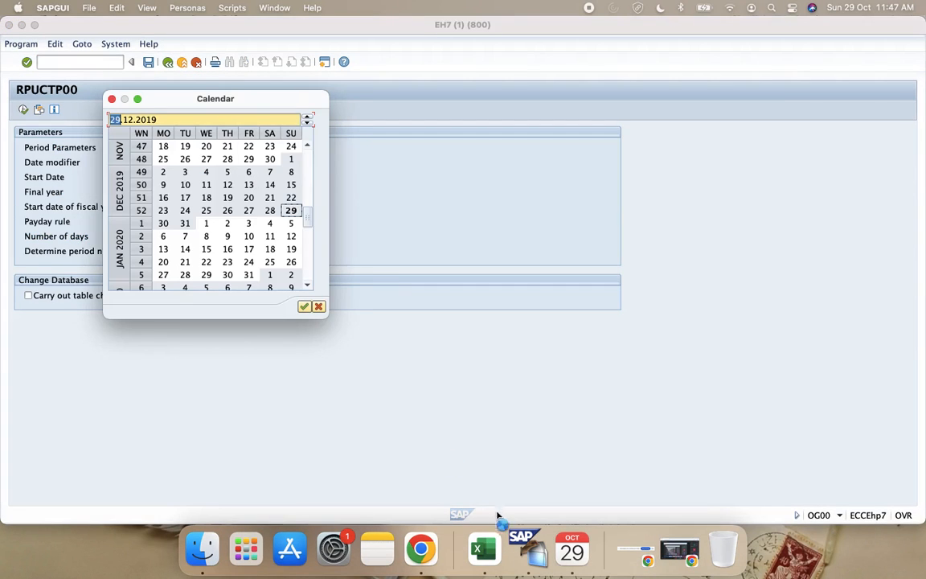
pyautogui.click(505, 552)
pyautogui.scroll(10, 529, 328)
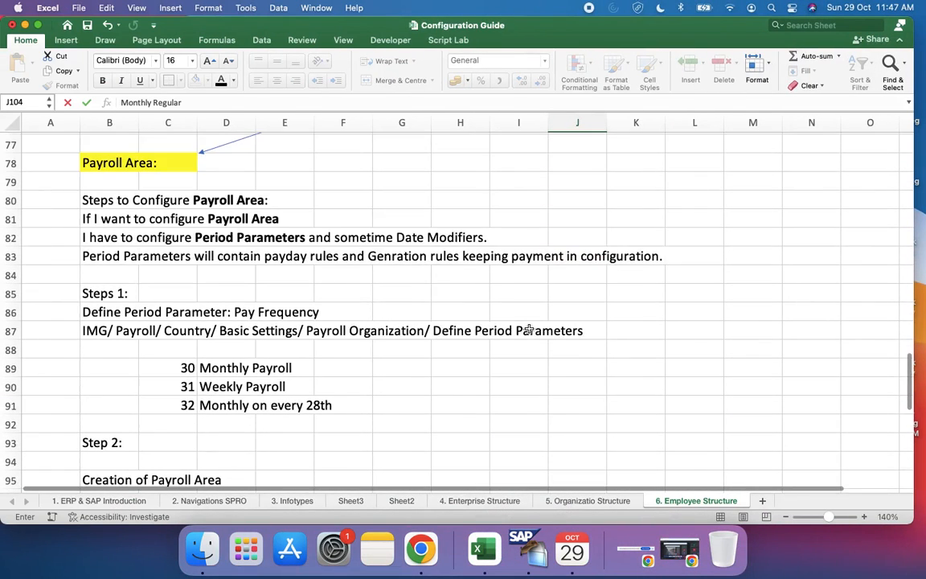
pyautogui.scroll(2, 529, 328)
pyautogui.click(394, 246)
pyautogui.scroll(-15, 465, 351)
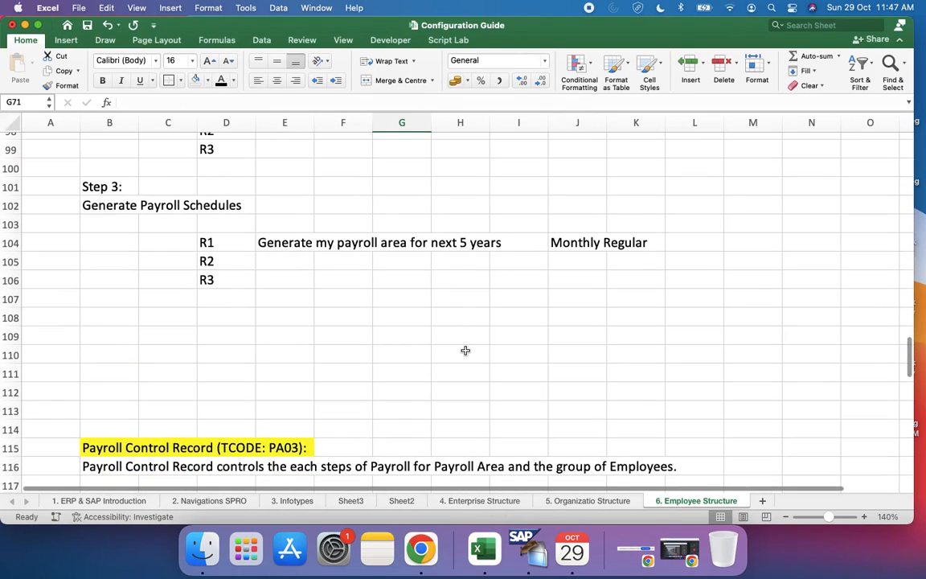
pyautogui.hotkey('ctrl', 'Right')
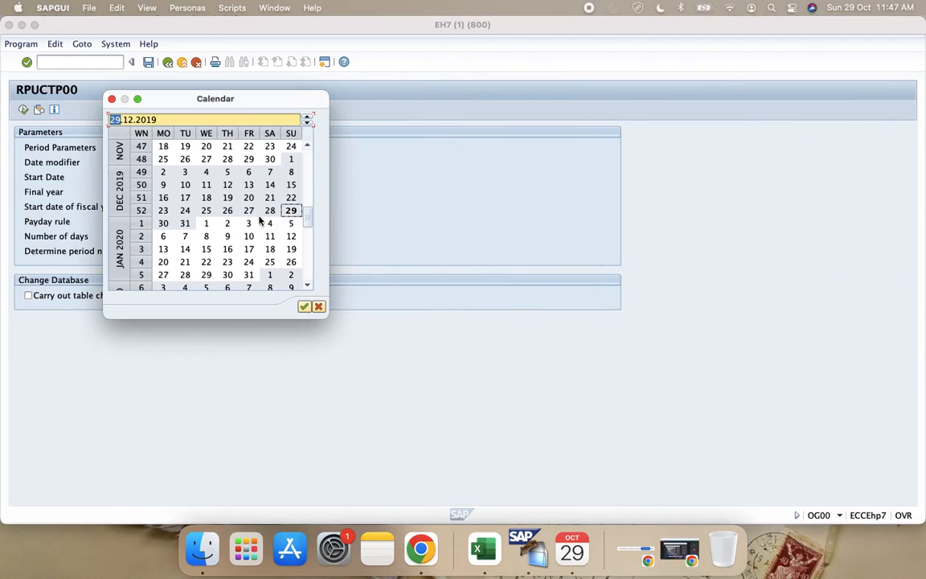
pyautogui.doubleClick(270, 212)
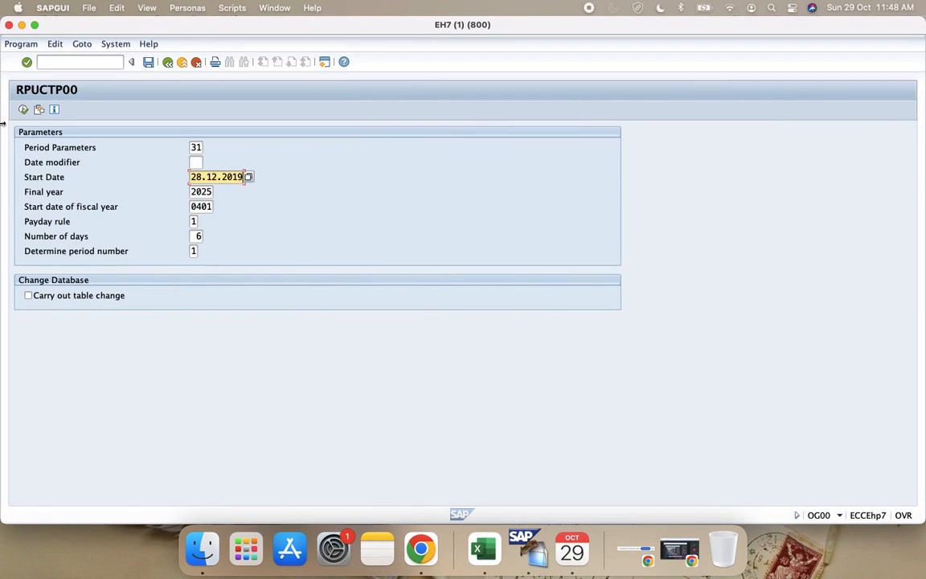
pyautogui.click(23, 109)
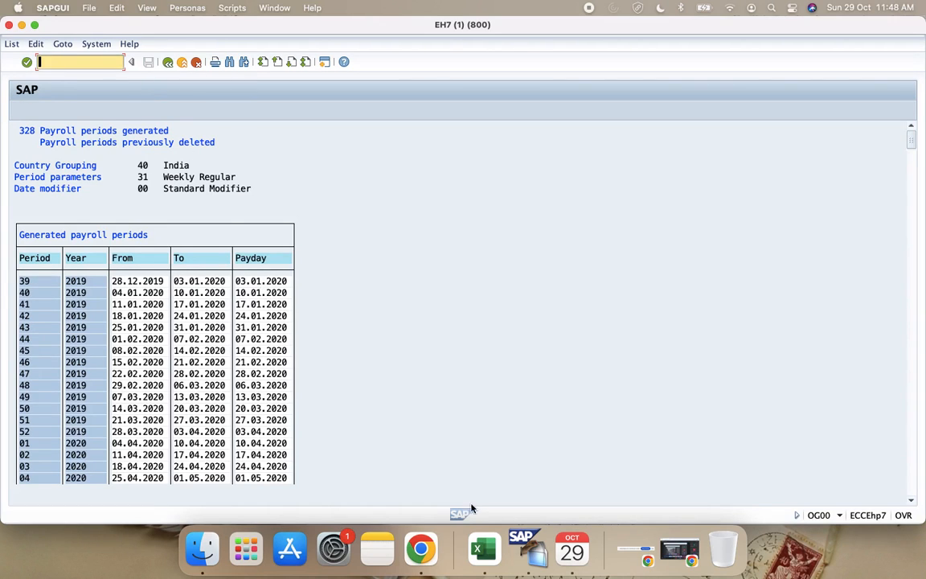
# Step: Compare the generated paydays with January 2020 in Calendar and return to the SAP generation parameters
pyautogui.click(571, 552)
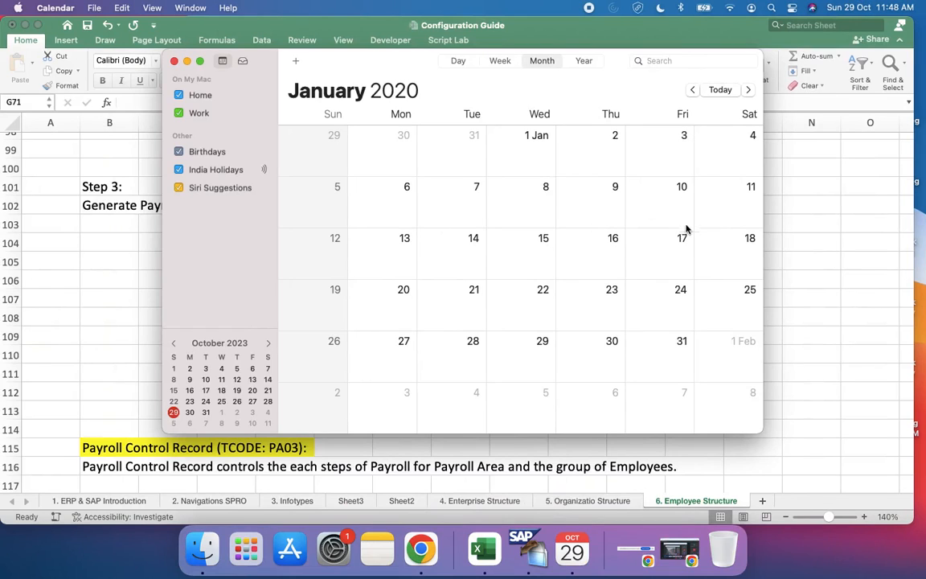
pyautogui.click(813, 277)
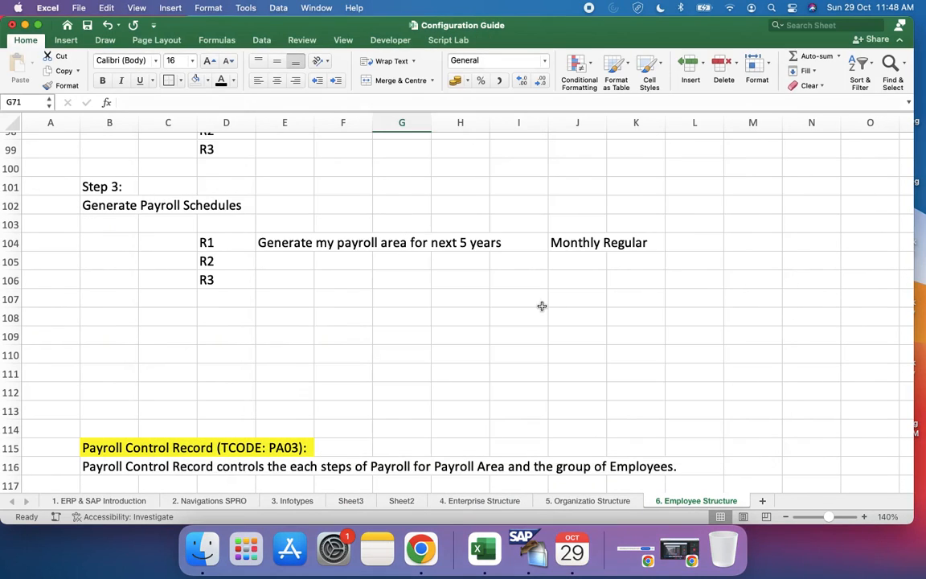
pyautogui.hotkey('ctrl', 'Right')
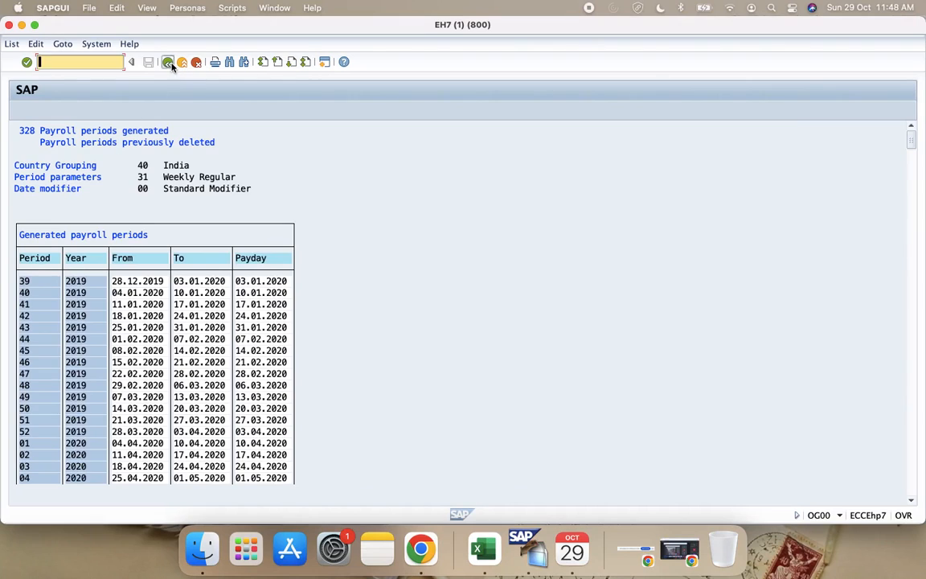
pyautogui.click(169, 65)
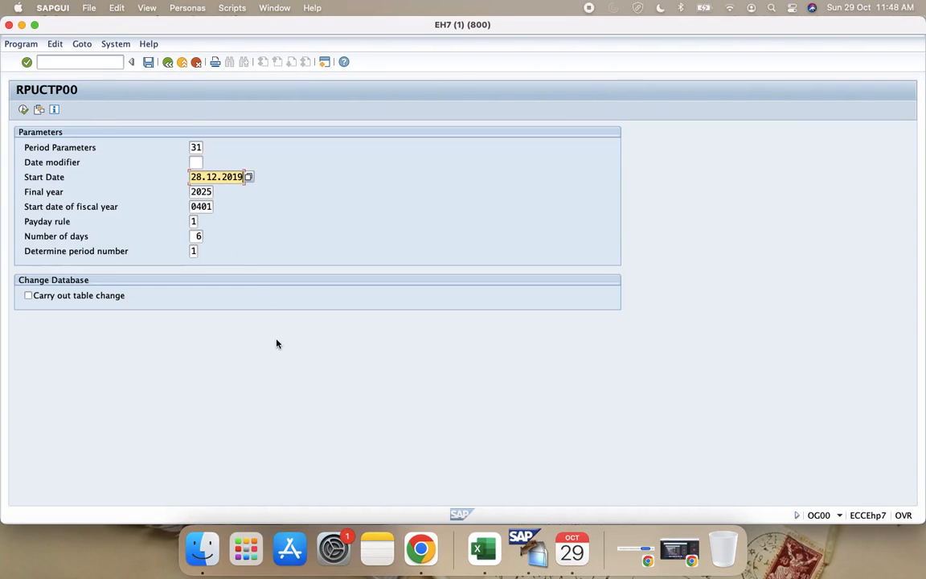
# Step: Switch to the Configuration Guide in Excel and label the R2 schedule row "Weekly Regular on every Friday" in cell J105
pyautogui.click(471, 562)
pyautogui.click(241, 258)
pyautogui.click(278, 262)
pyautogui.click(585, 260)
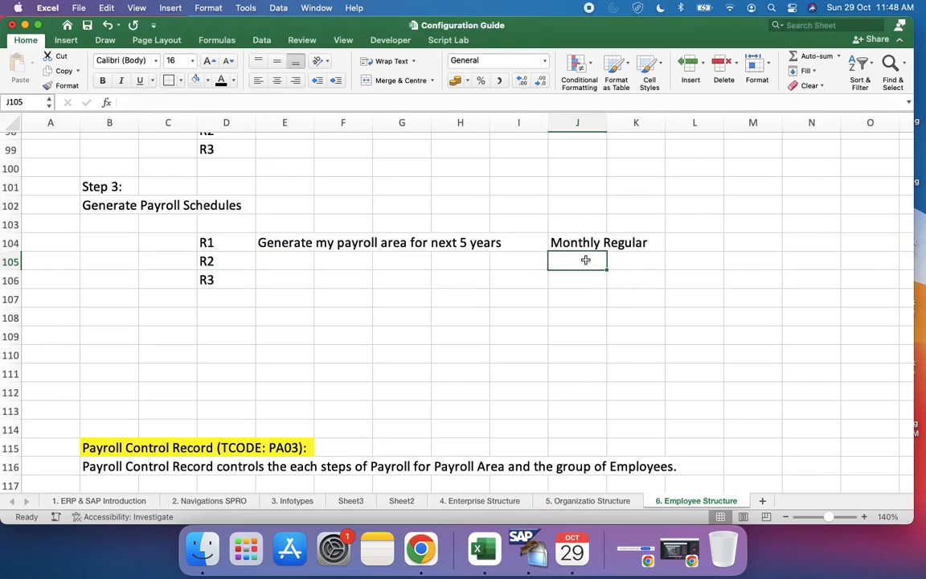
pyautogui.write('Weekly R')
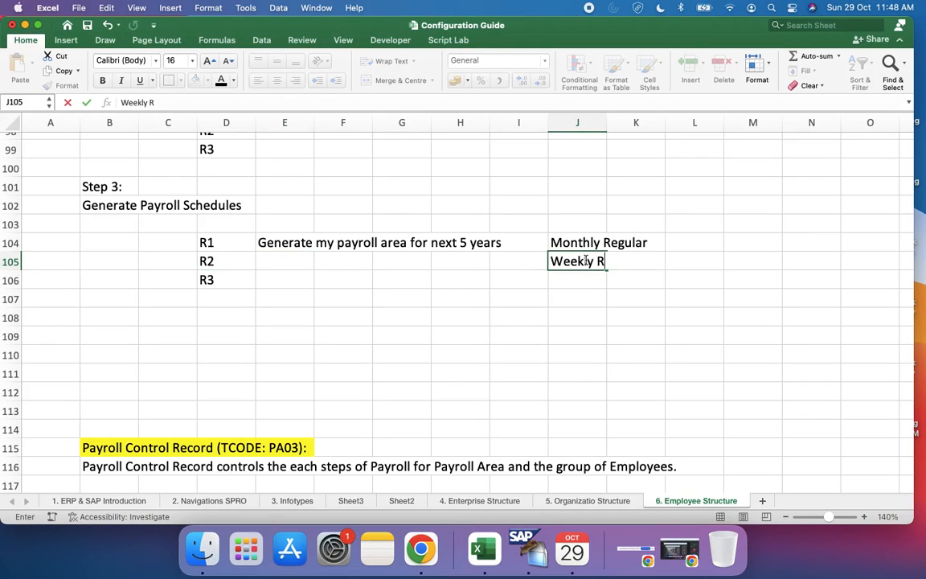
pyautogui.write('egular o')
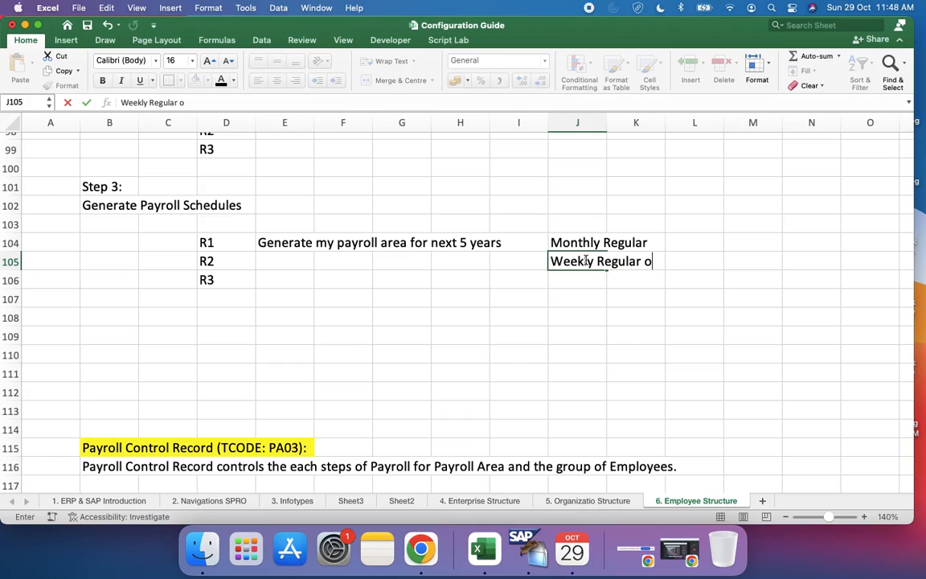
pyautogui.write('n ee')
pyautogui.write('very Friday')
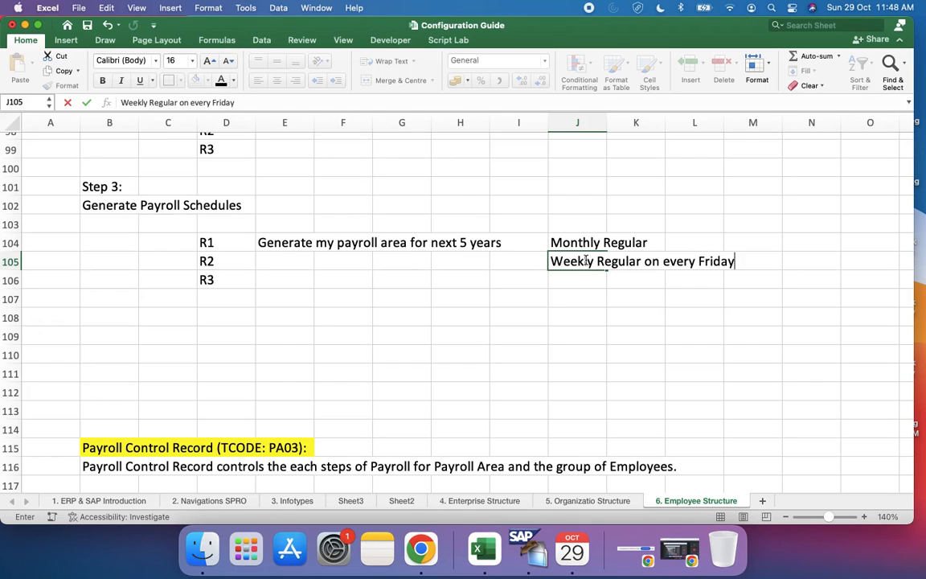
pyautogui.press('Return')
pyautogui.click(287, 254)
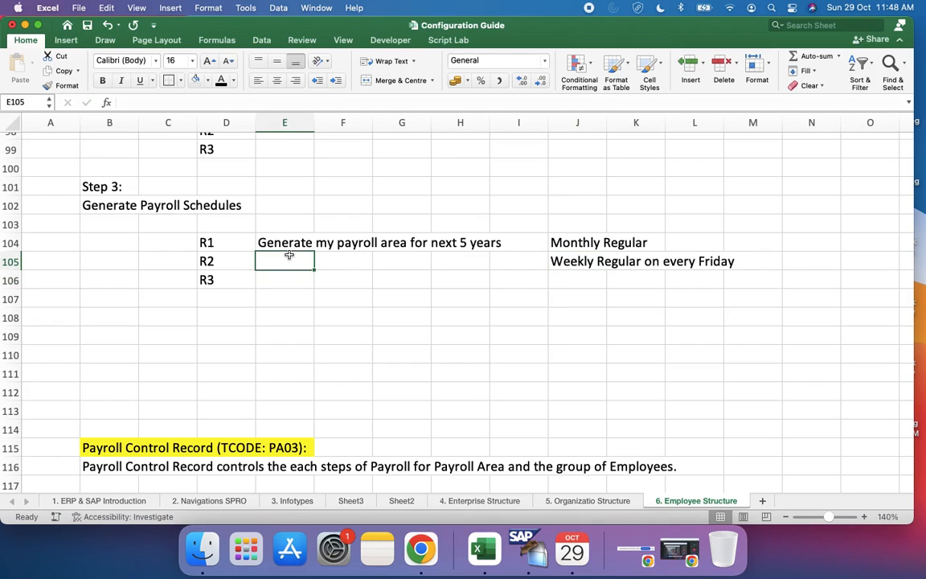
pyautogui.click(577, 260)
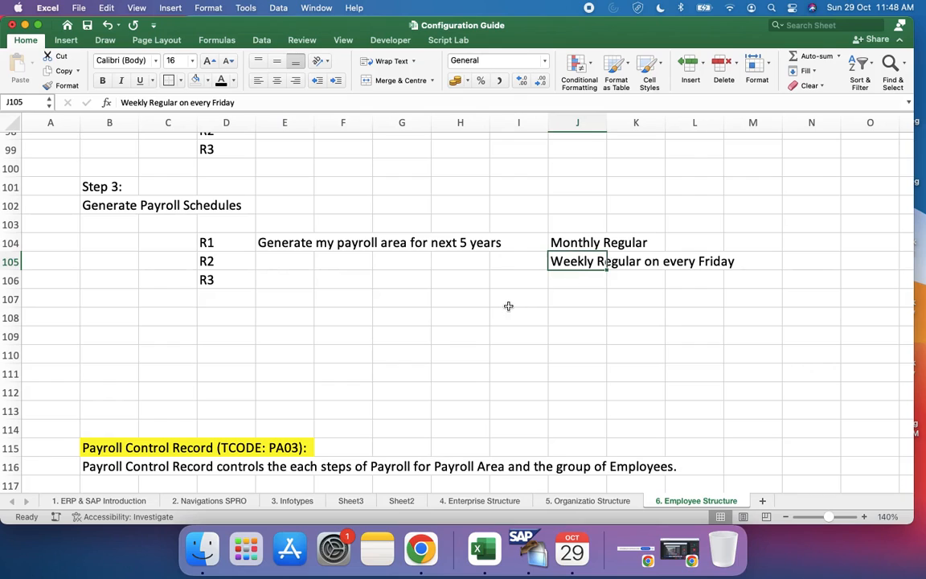
# Step: Switch to SAP, try 10.01.2020 as the start date, and set it back to 28.12.2019
pyautogui.hotkey('ctrl', 'Right')
pyautogui.click(247, 177)
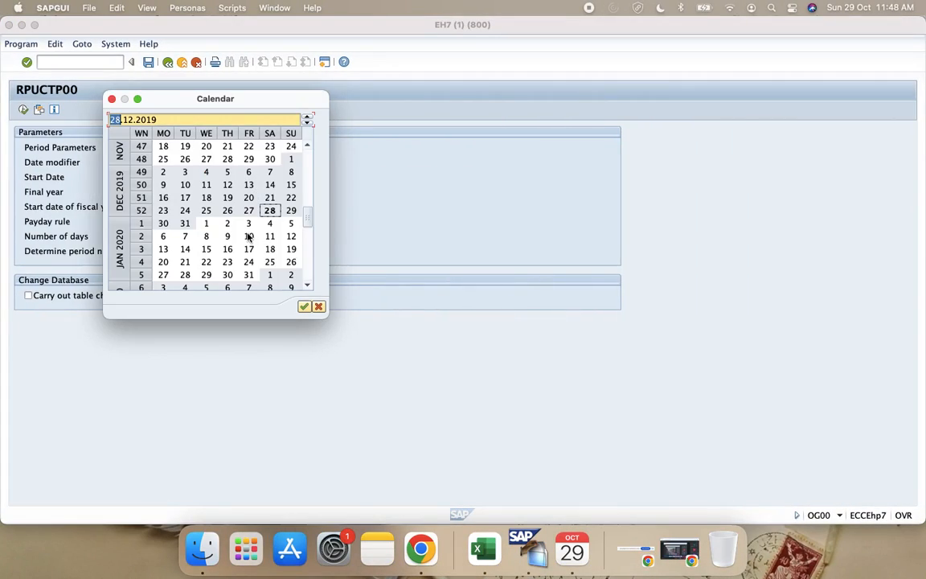
pyautogui.doubleClick(249, 237)
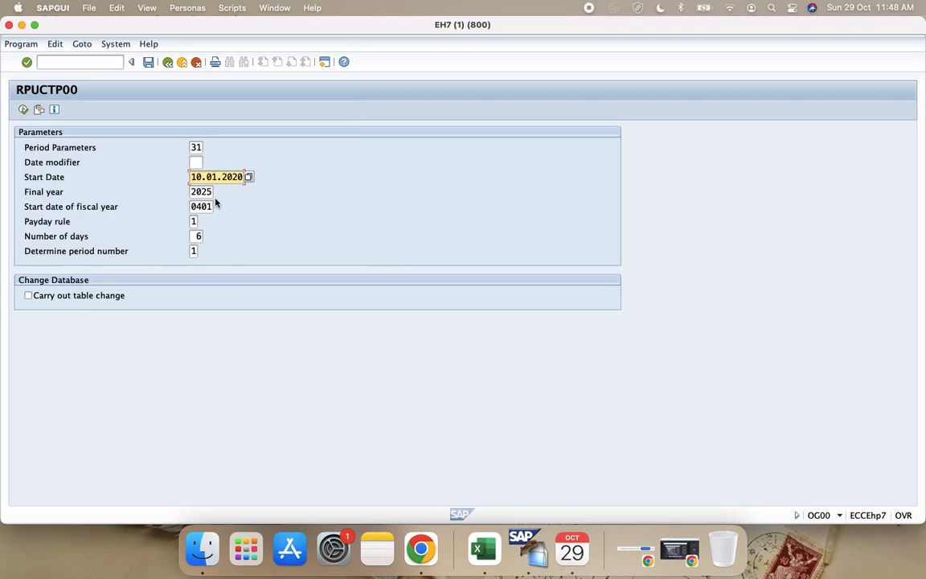
pyautogui.click(249, 177)
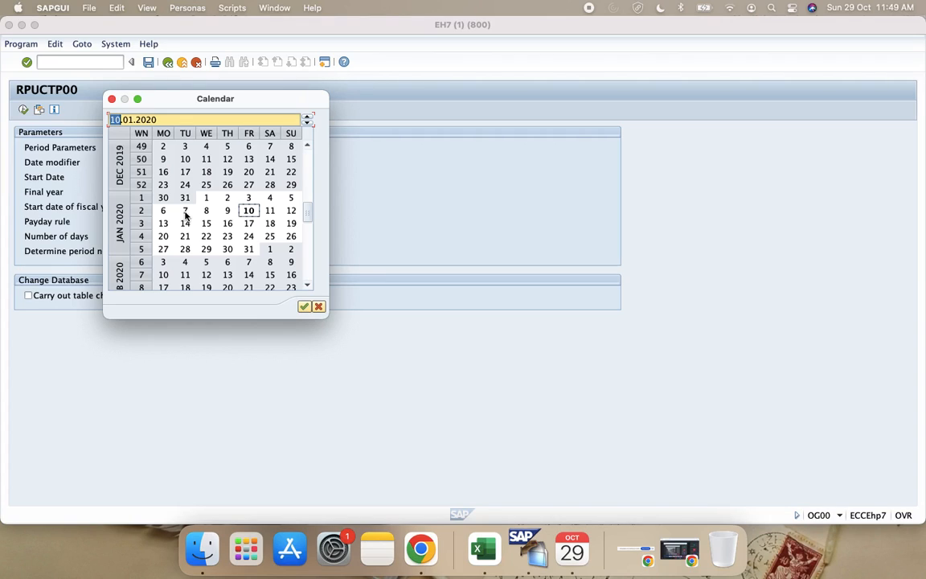
pyautogui.doubleClick(270, 186)
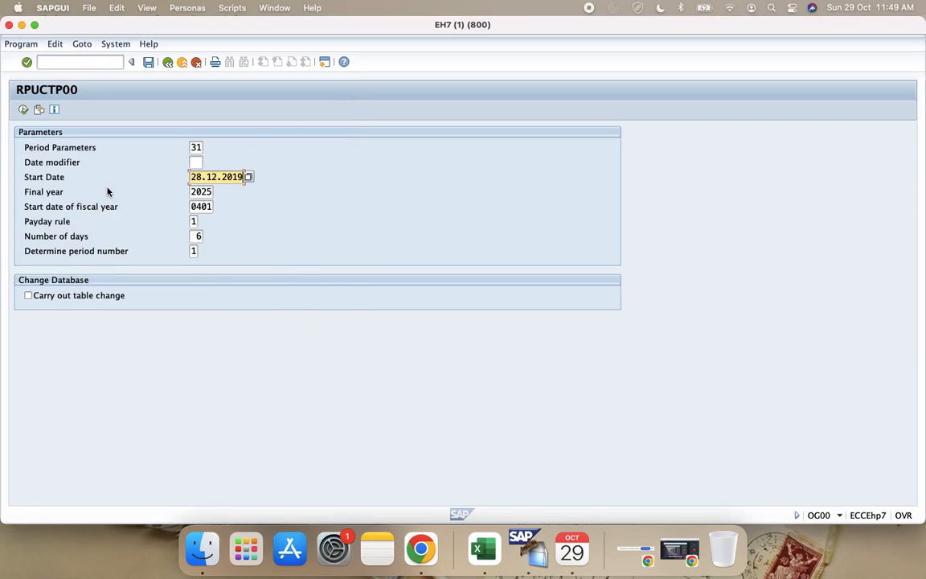
# Step: Review the number of days, the available payday rule options and the start date for the weekly payroll generation
pyautogui.click(199, 239)
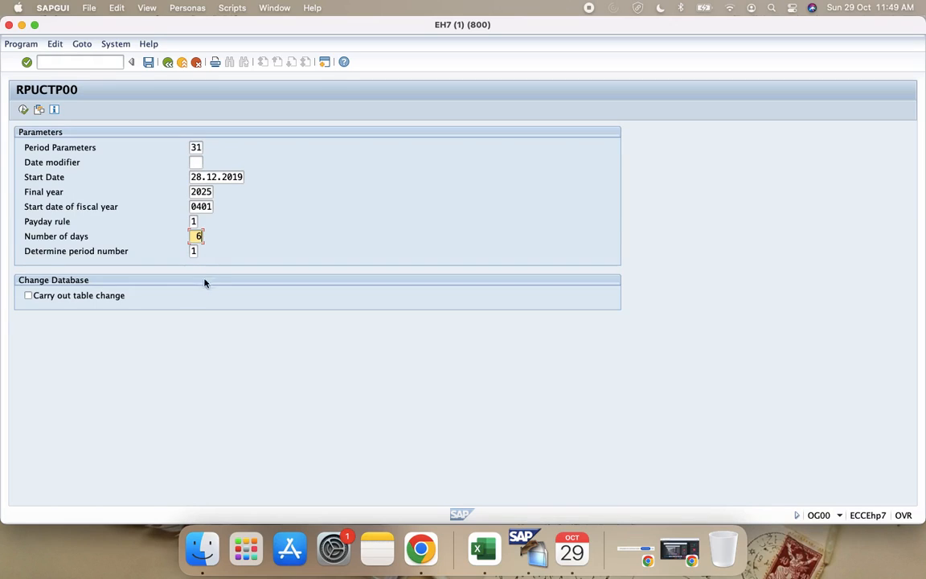
pyautogui.click(195, 222)
pyautogui.press('F4')
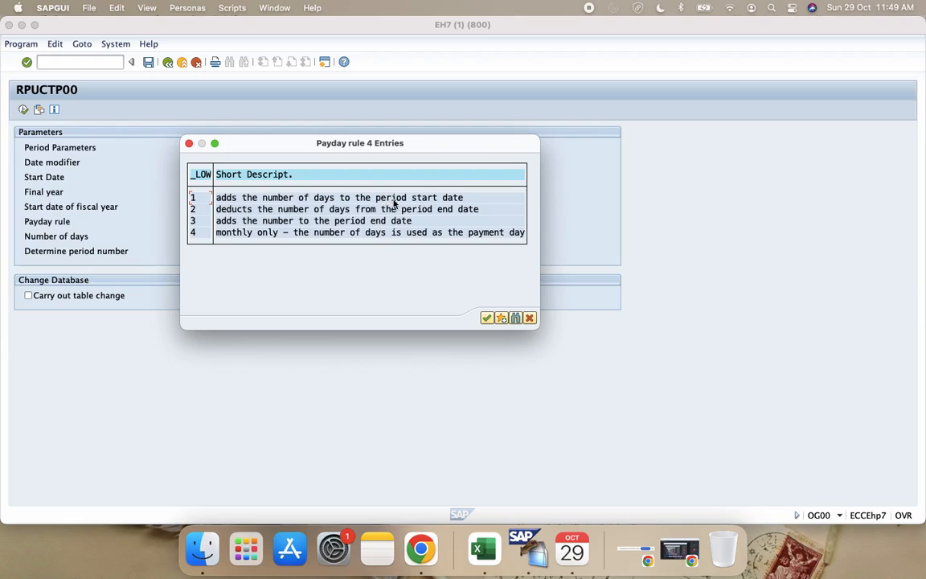
pyautogui.click(530, 319)
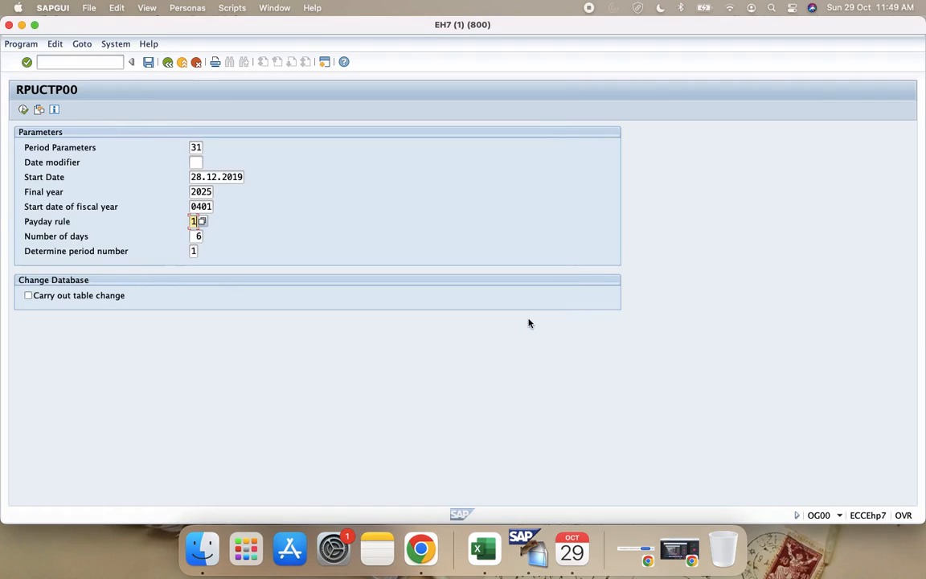
pyautogui.click(202, 177)
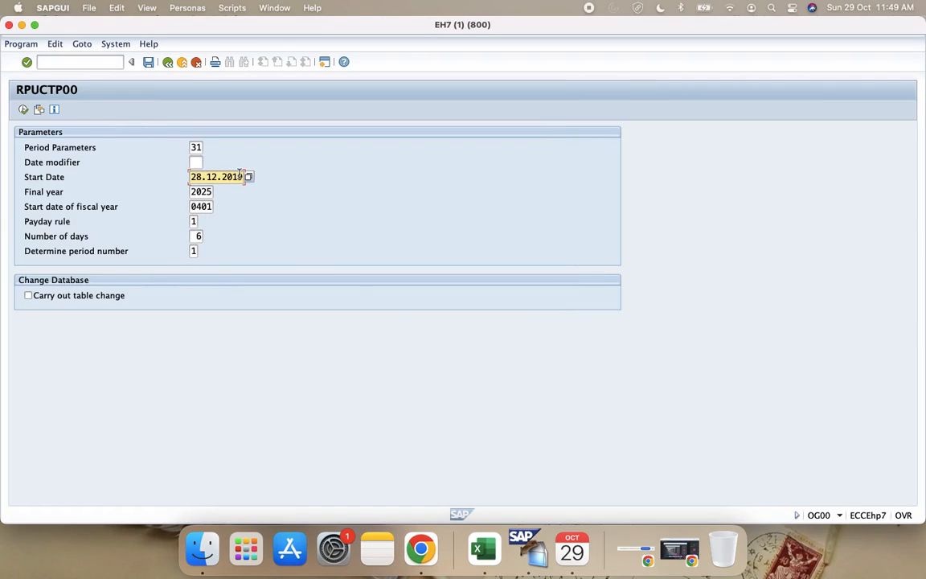
# Step: Review the number of days and the start date in the calendar, and test-run the weekly payroll period generation
pyautogui.click(198, 236)
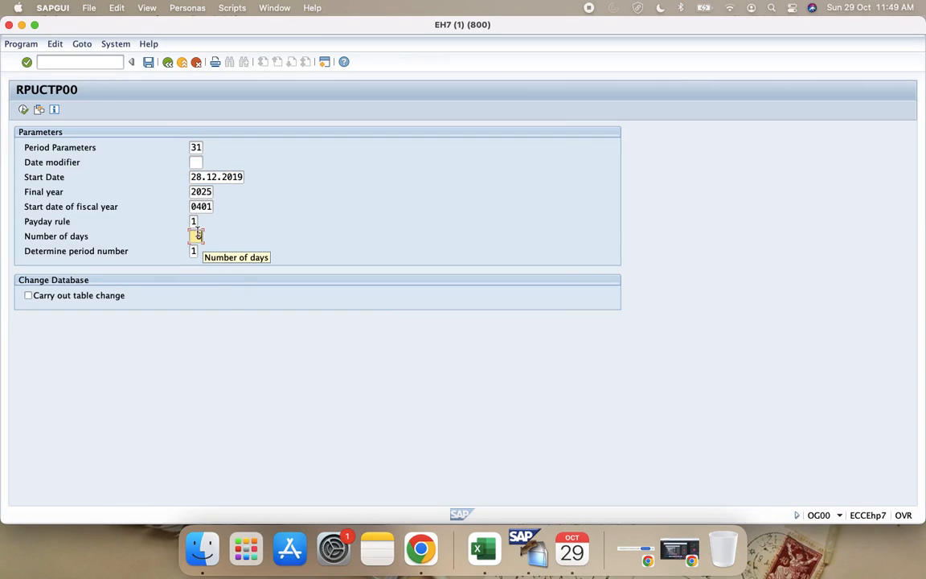
pyautogui.click(235, 176)
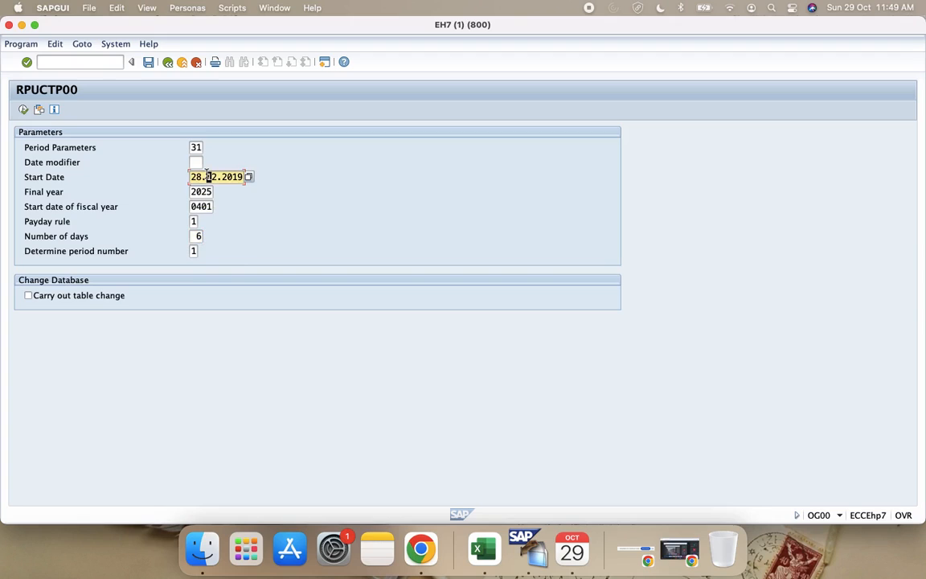
pyautogui.click(250, 177)
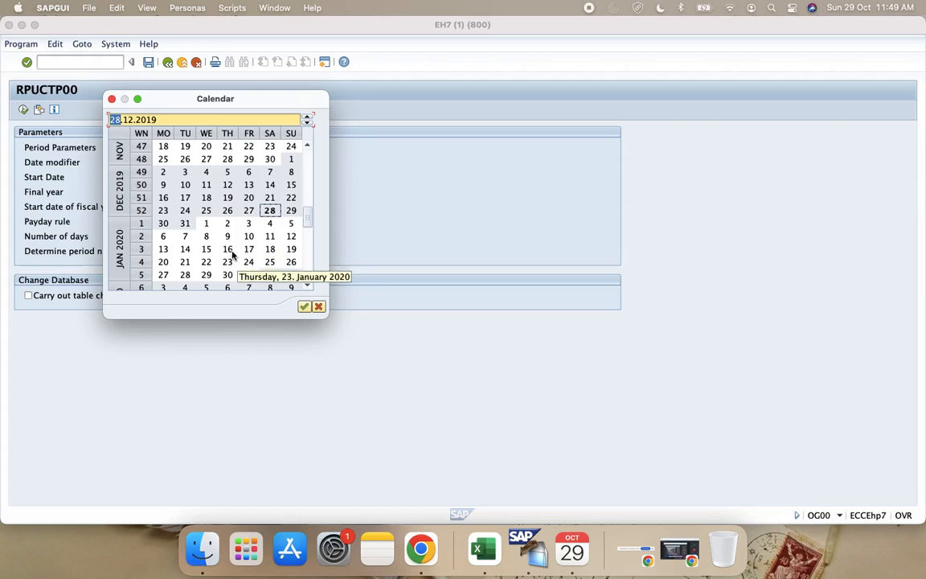
pyautogui.click(318, 307)
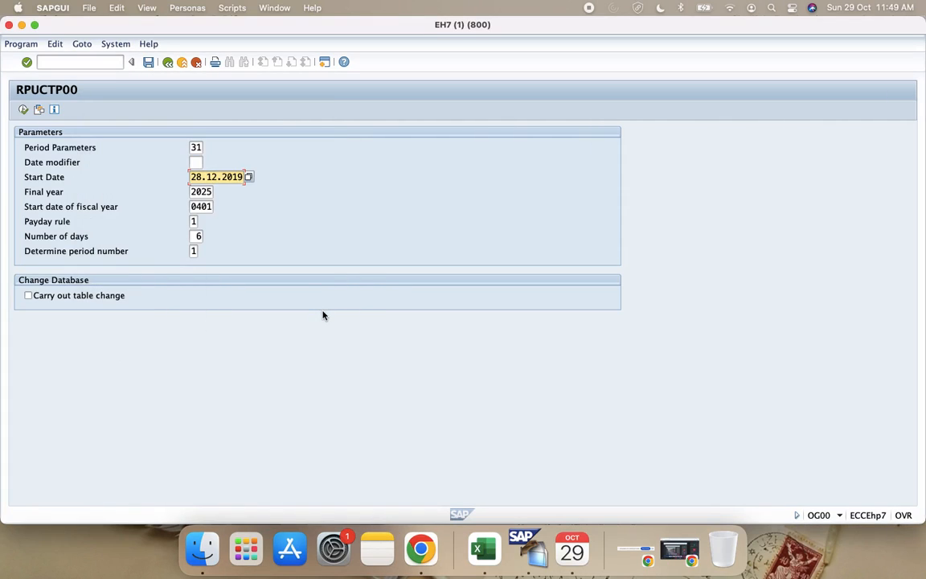
pyautogui.click(23, 109)
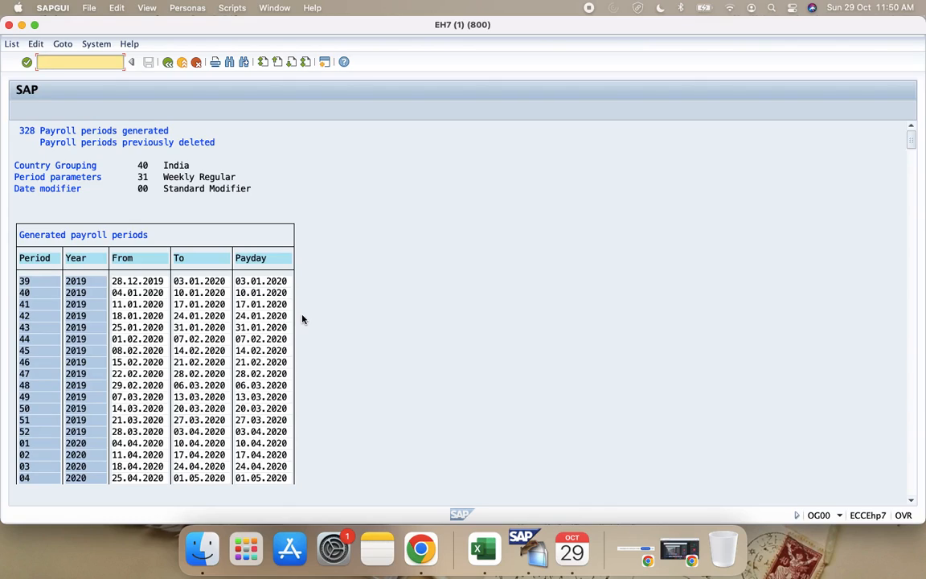
# Step: Enable carrying out the table change and generate the payroll periods for period parameter 31 from 28.12.2019 in the database
pyautogui.click(167, 62)
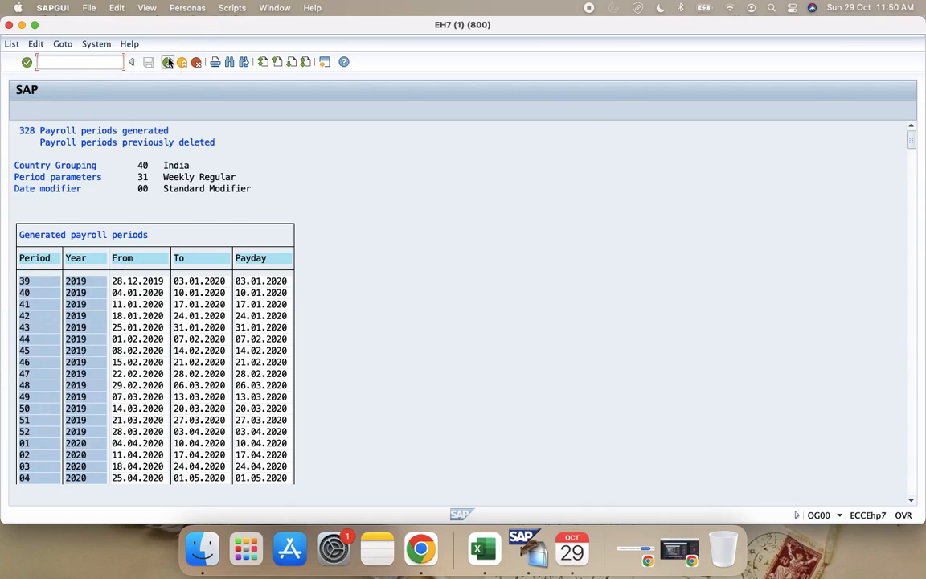
pyautogui.click(29, 295)
pyautogui.click(23, 109)
pyautogui.click(281, 147)
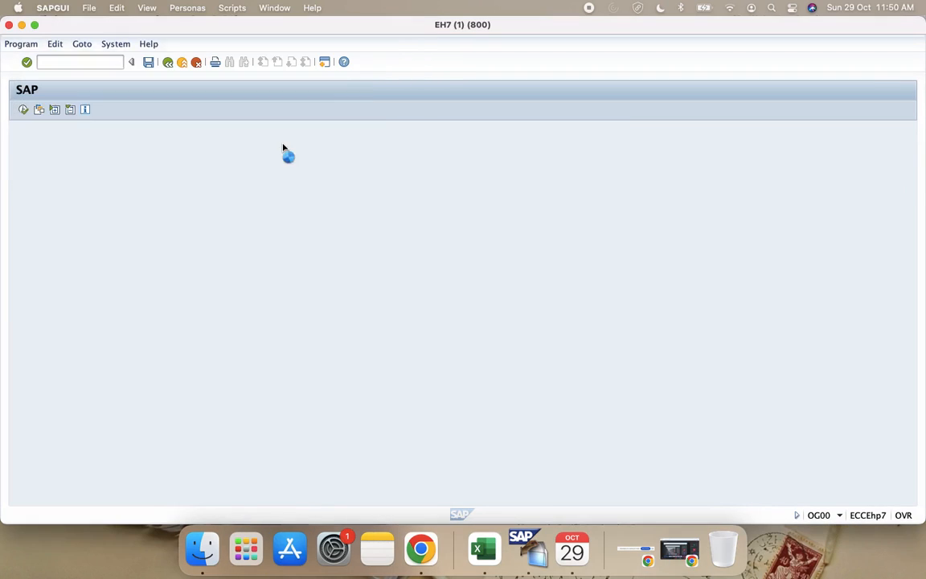
pyautogui.click(372, 306)
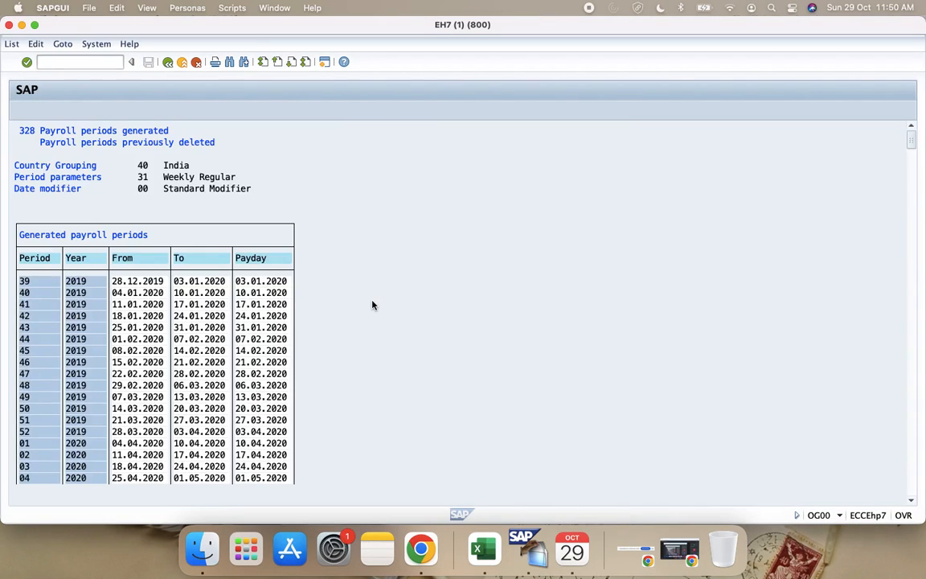
# Step: Switch to the Configuration Guide in Excel and enter "Generate my payroll area for next 5 years" for R2 in cell E105
pyautogui.click(483, 549)
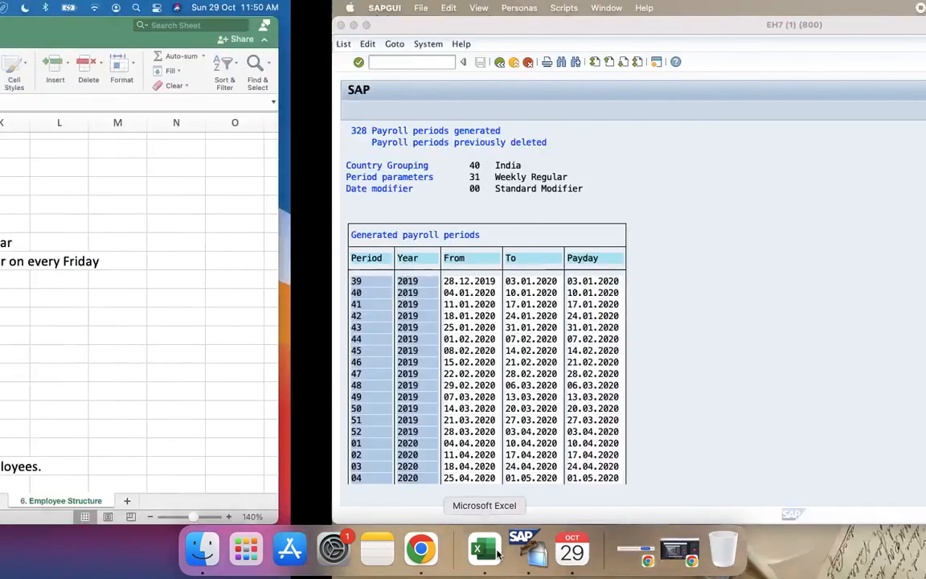
pyautogui.scroll(-2, 296, 358)
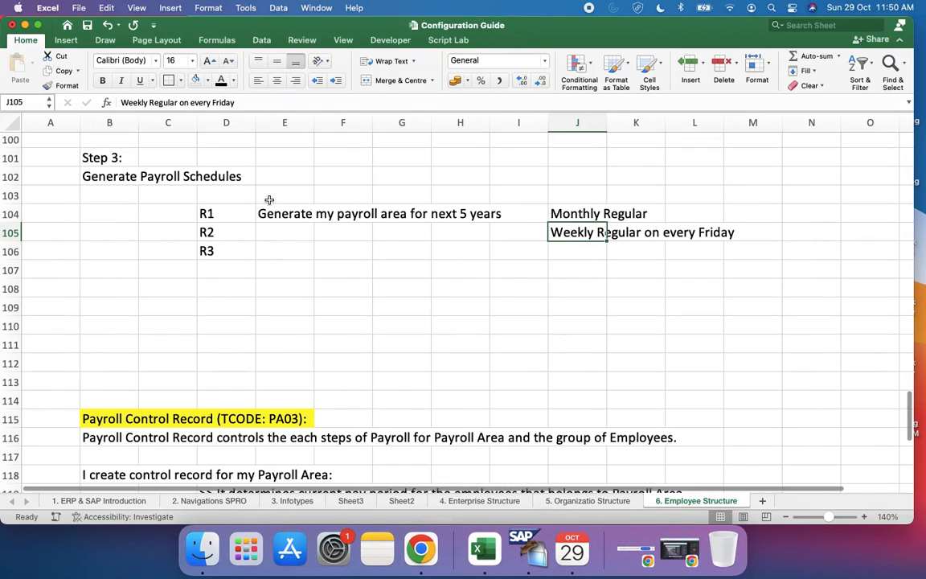
pyautogui.click(296, 232)
pyautogui.write('Generate')
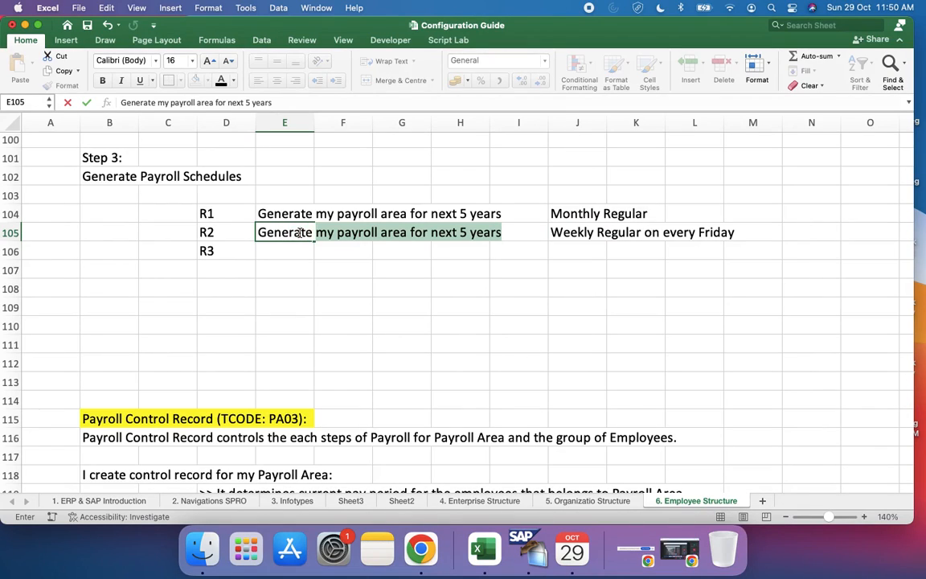
pyautogui.press('Tab')
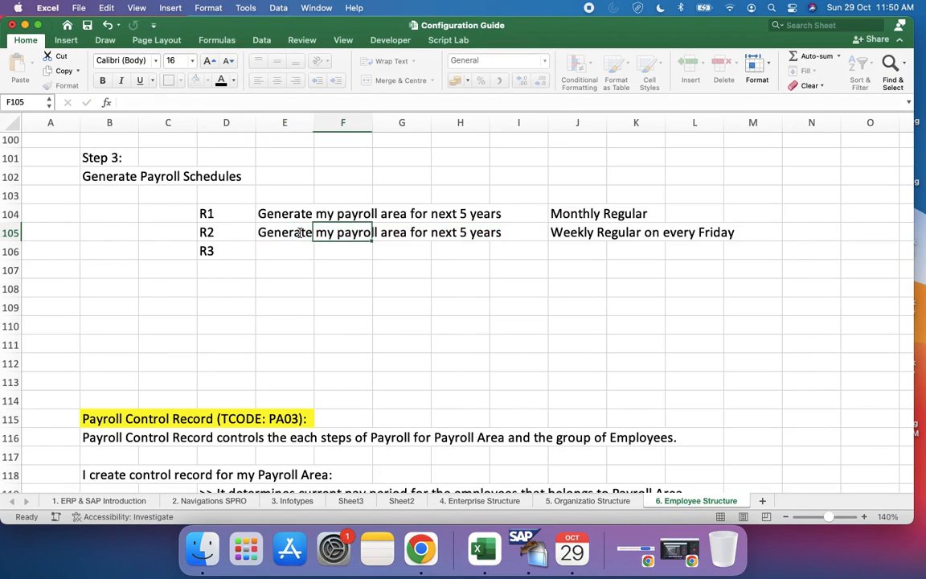
pyautogui.click(578, 232)
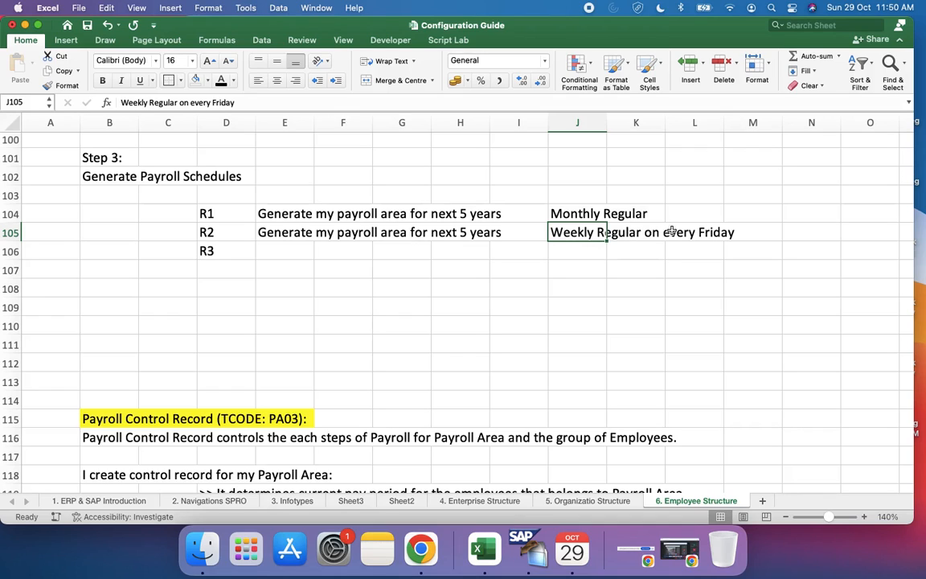
# Step: Switch to SAP and return from the generated weekly period list to the generation parameters
pyautogui.click(286, 246)
pyautogui.press('super+Tab')
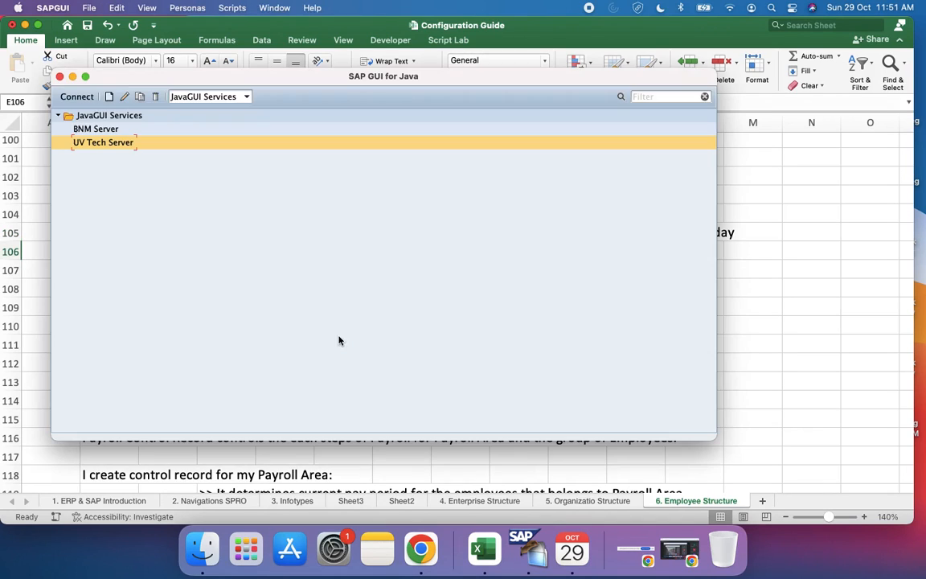
pyautogui.press('super+Tab')
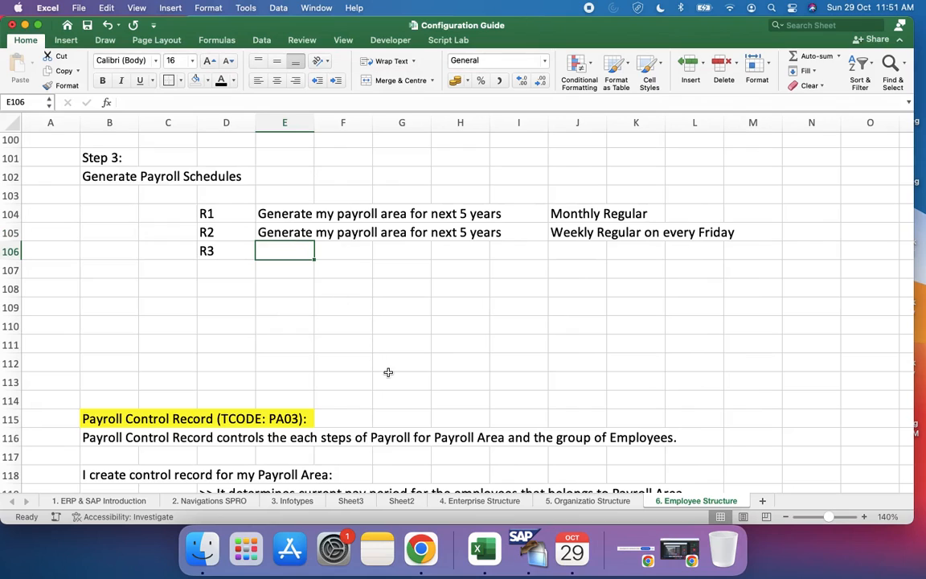
pyautogui.press('super+Tab')
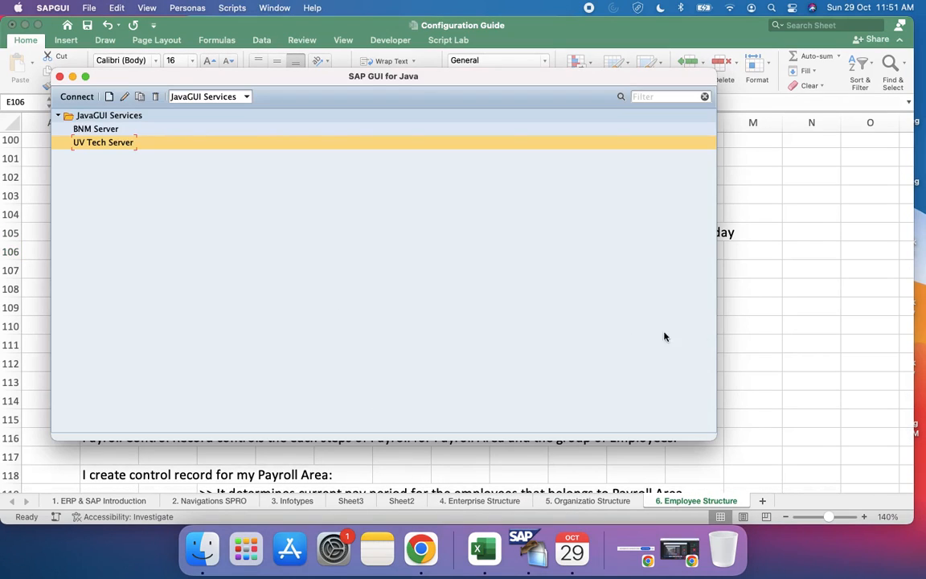
pyautogui.press('super+Tab')
pyautogui.press('super+Tab')
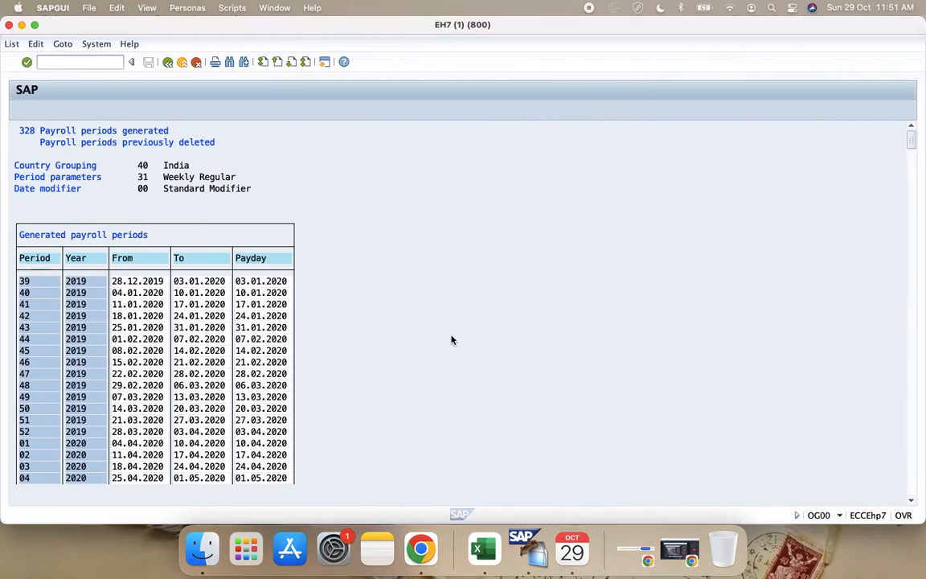
pyautogui.click(167, 62)
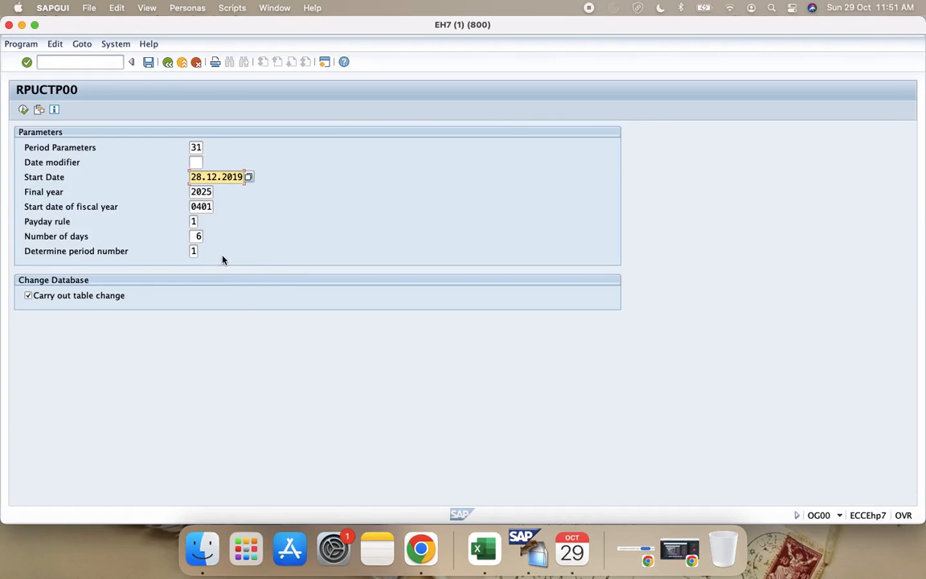
# Step: Switch to the Configuration Guide in Excel and label the R3 schedule row "Monthly Regular but Paydate on every 28th" in cell J106
pyautogui.press('super+Tab')
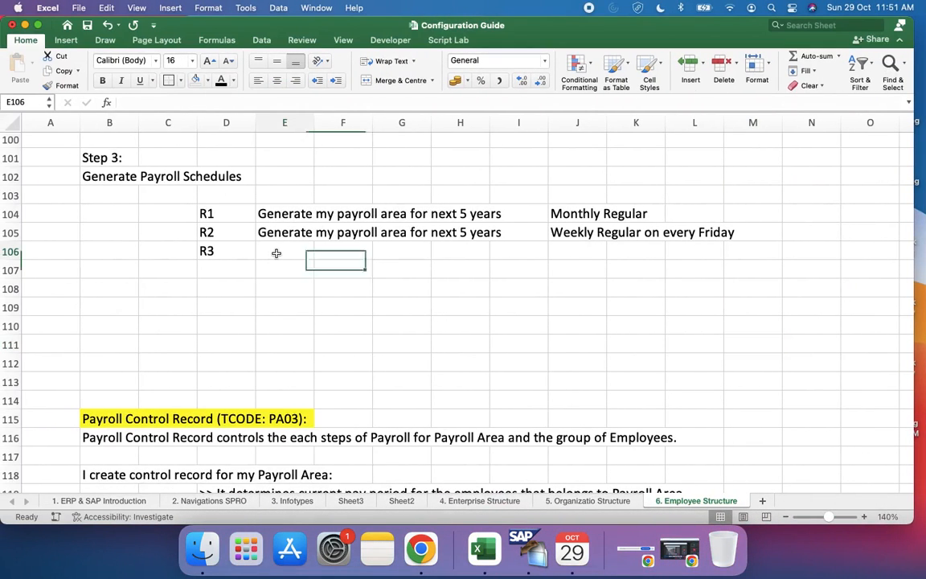
pyautogui.click(581, 248)
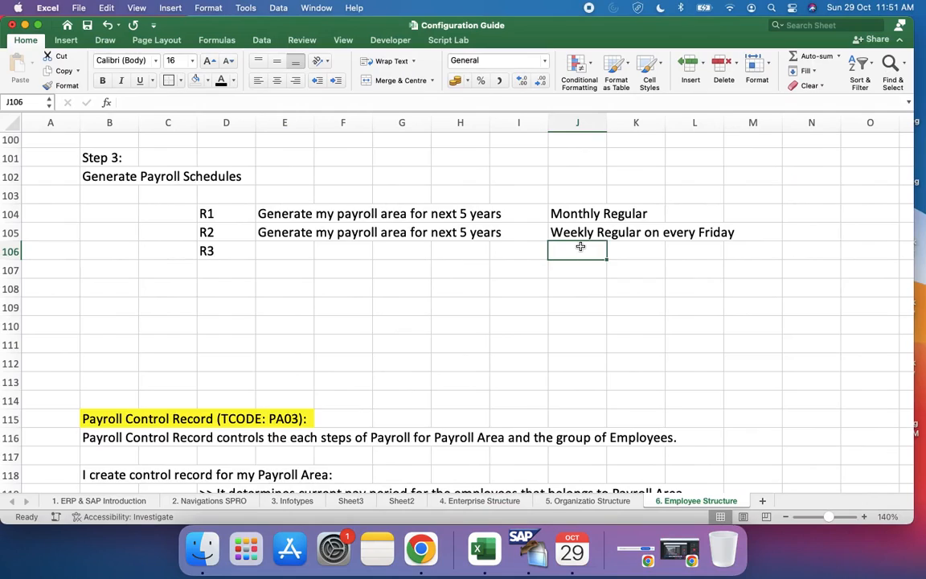
pyautogui.write('Monthly ')
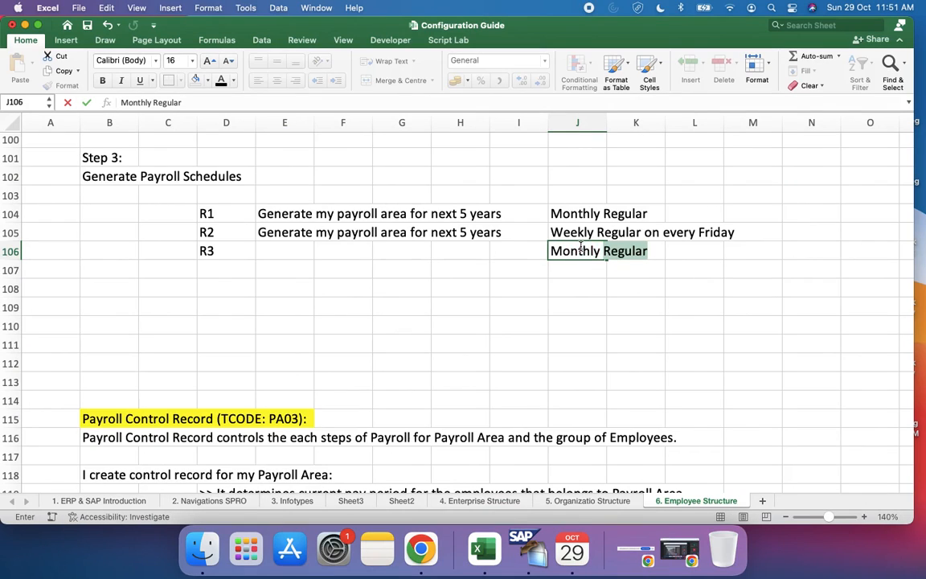
pyautogui.write('Regular but on every P')
pyautogui.press('BackSpace')
pyautogui.press('BackSpace')
pyautogui.press('BackSpace')
pyautogui.press('BackSpace')
pyautogui.press('BackSpace')
pyautogui.press('BackSpace')
pyautogui.press('BackSpace')
pyautogui.press('BackSpace')
pyautogui.press('BackSpace')
pyautogui.press('BackSpace')
pyautogui.press('BackSpace')
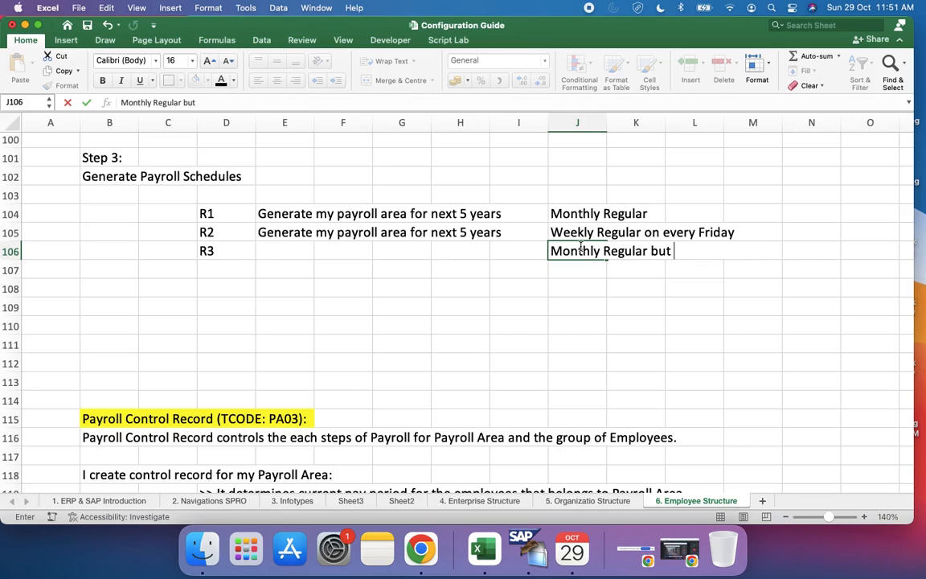
pyautogui.write('Paydate ')
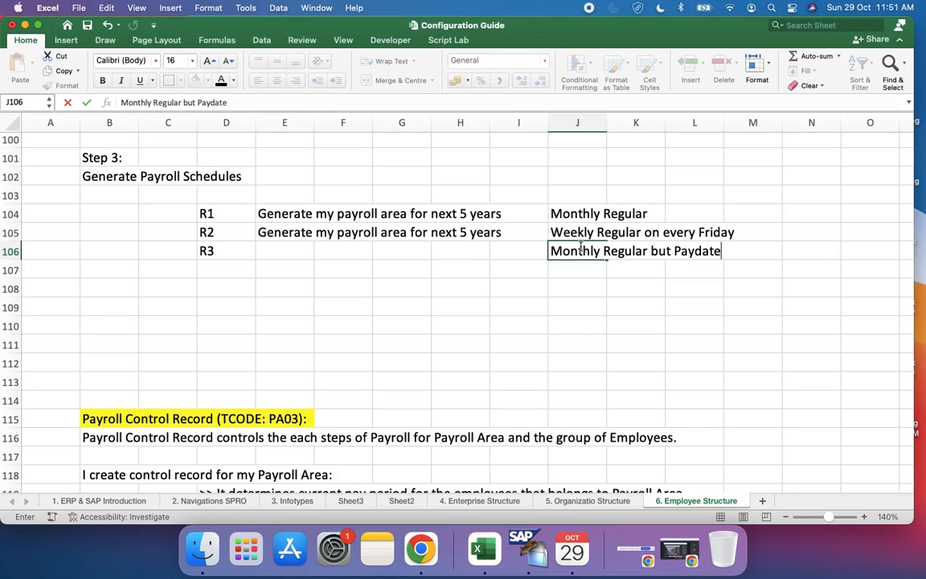
pyautogui.write('on ever')
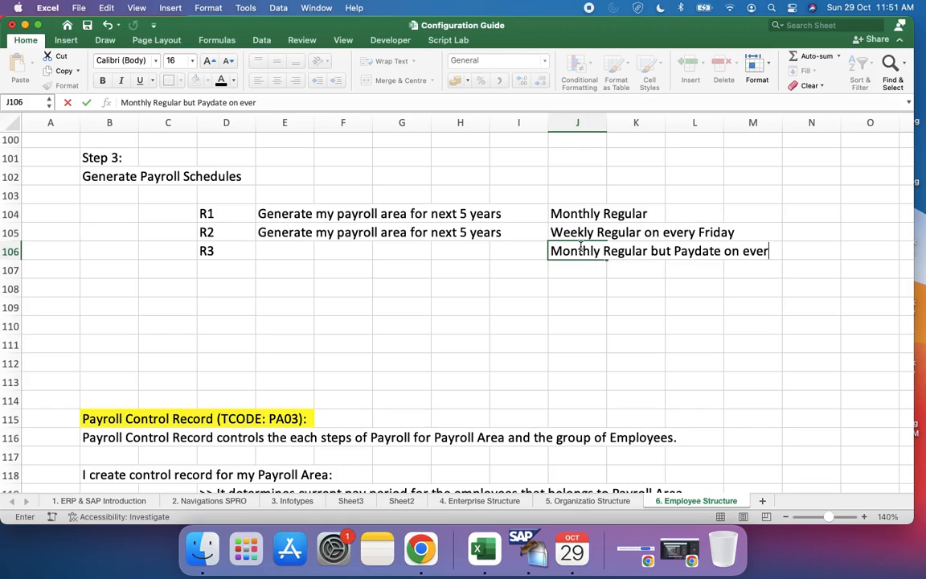
pyautogui.write('y 28th')
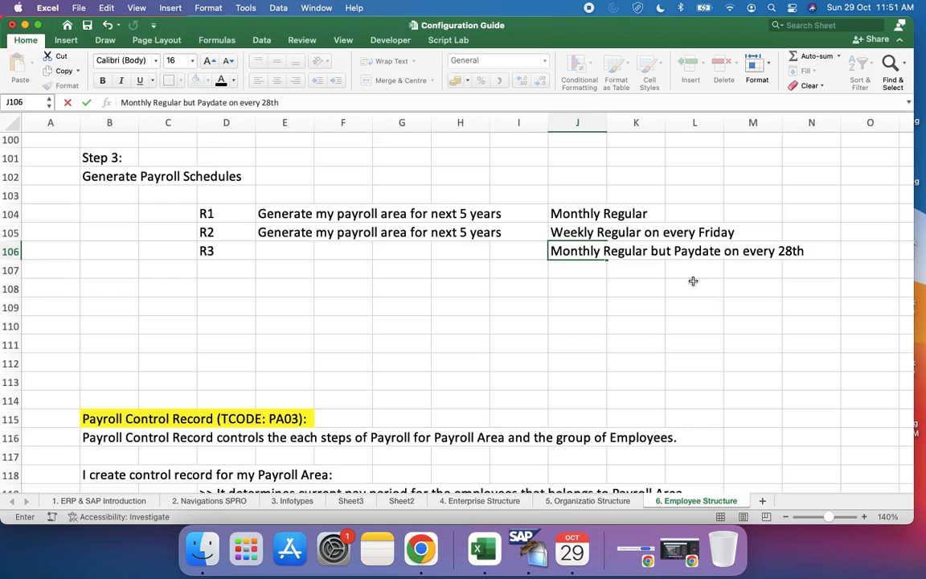
pyautogui.click(215, 245)
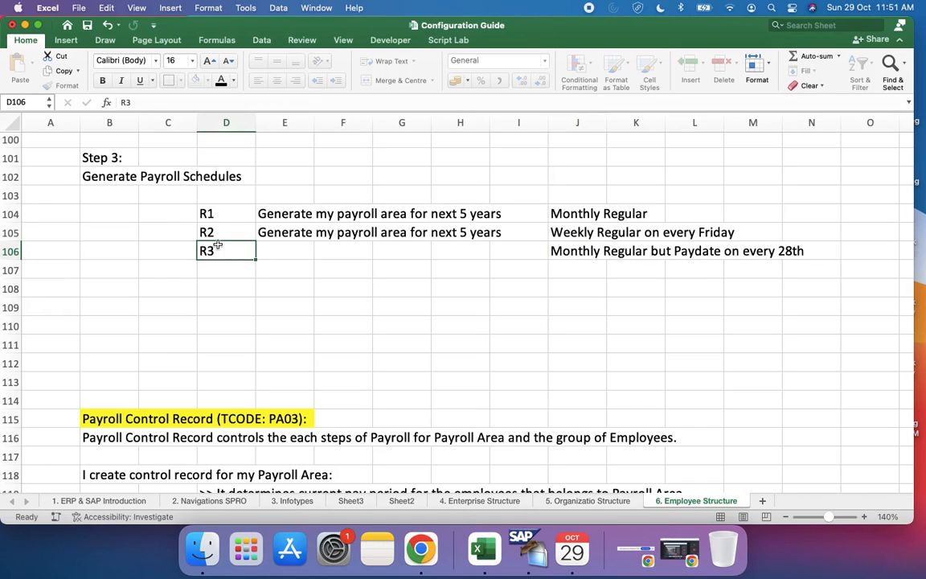
pyautogui.hotkey('shift', 'Right')
pyautogui.hotkey('shift', 'Right')
pyautogui.hotkey('shift', 'Right')
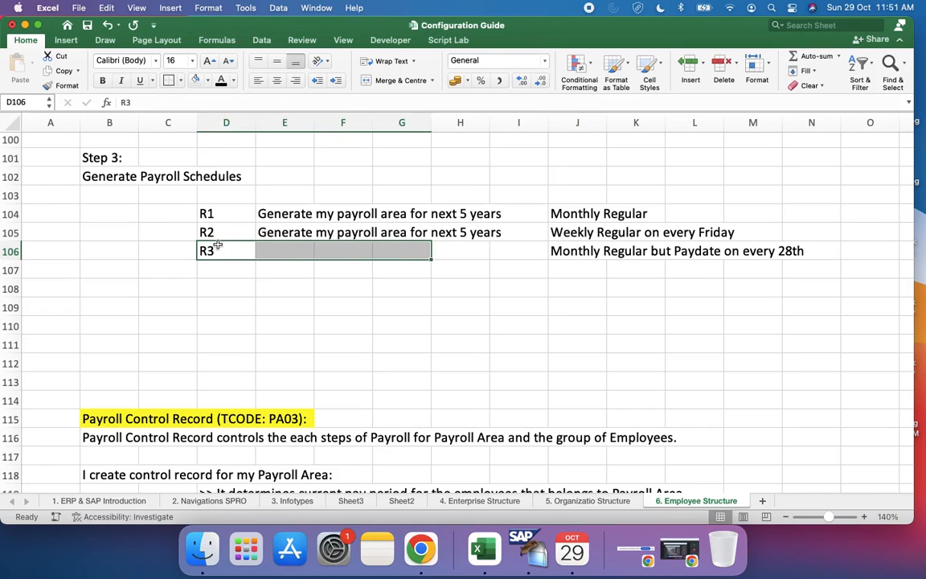
pyautogui.click(273, 250)
pyautogui.hotkey('ctrl', 'Right')
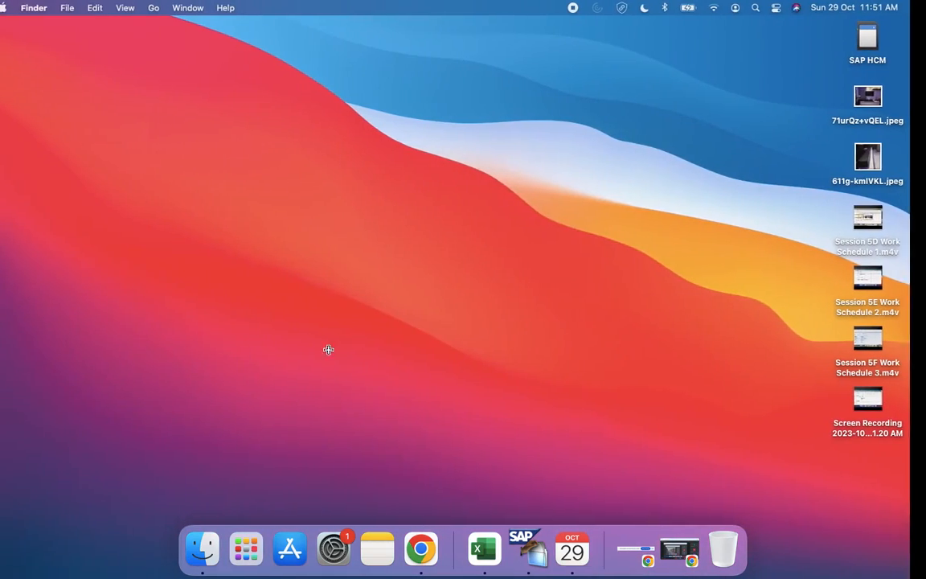
pyautogui.hotkey('ctrl', 'Left')
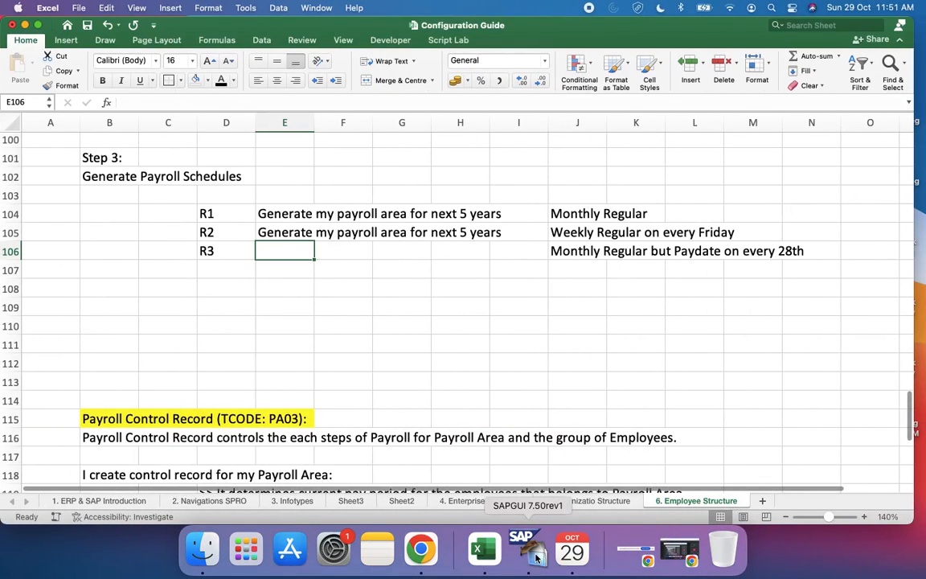
# Step: Switch to SAP, reopen the Generate payroll periods activity and set the period parameters to 32, Monthly but on 28th
pyautogui.click(521, 549)
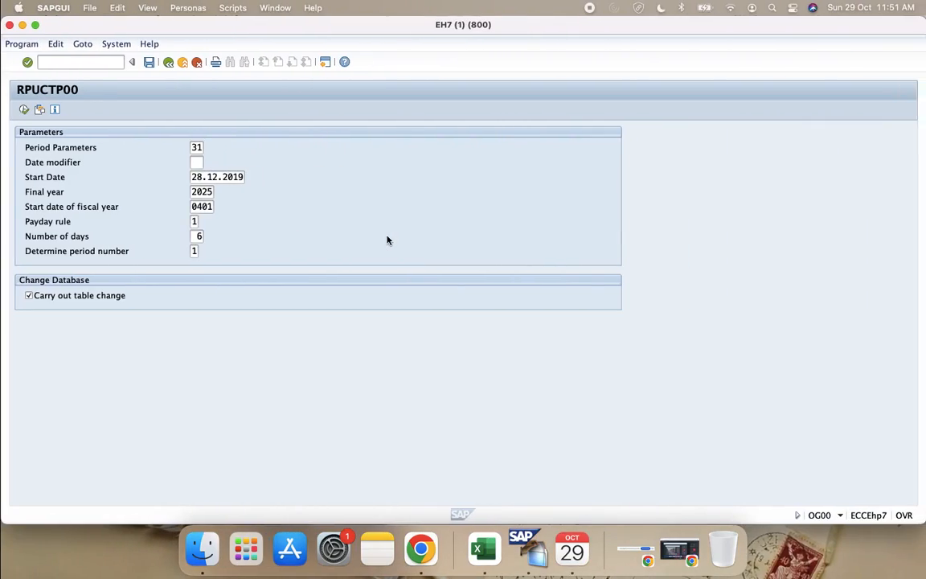
pyautogui.click(194, 148)
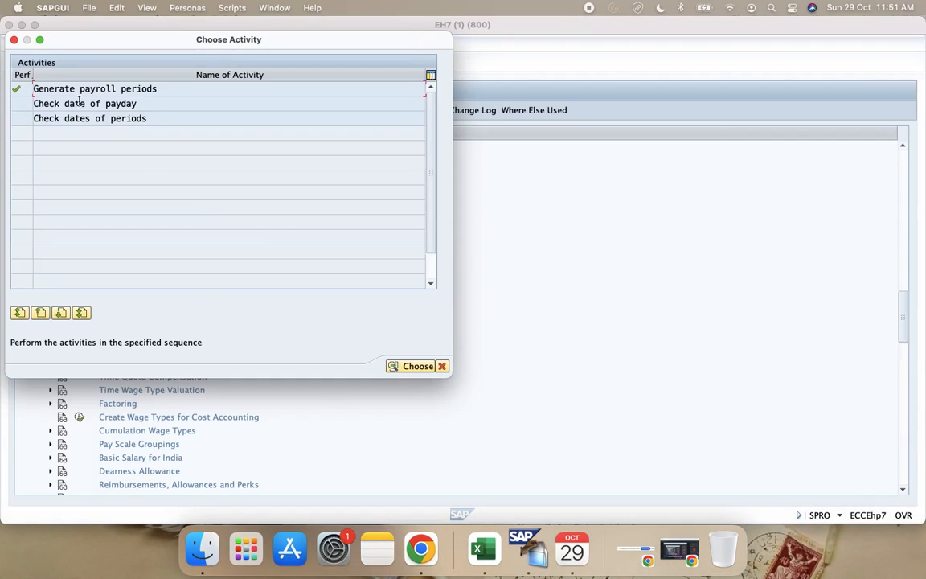
pyautogui.doubleClick(74, 93)
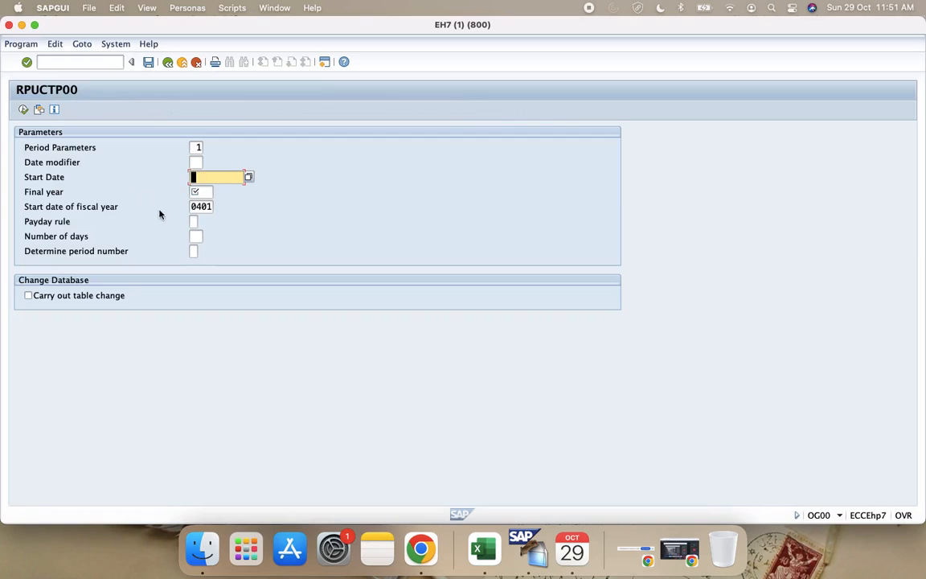
pyautogui.click(193, 147)
pyautogui.press('Delete')
pyautogui.write('32')
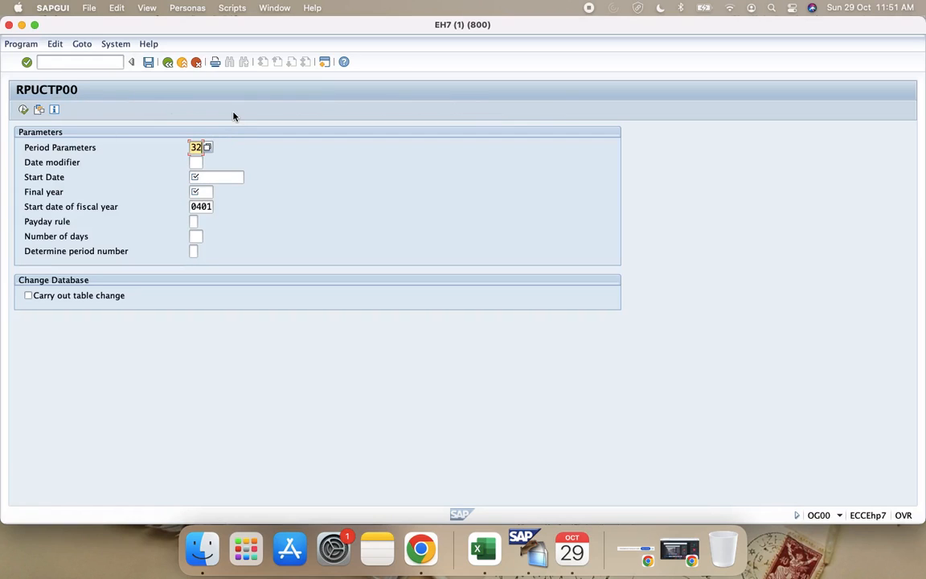
pyautogui.click(207, 148)
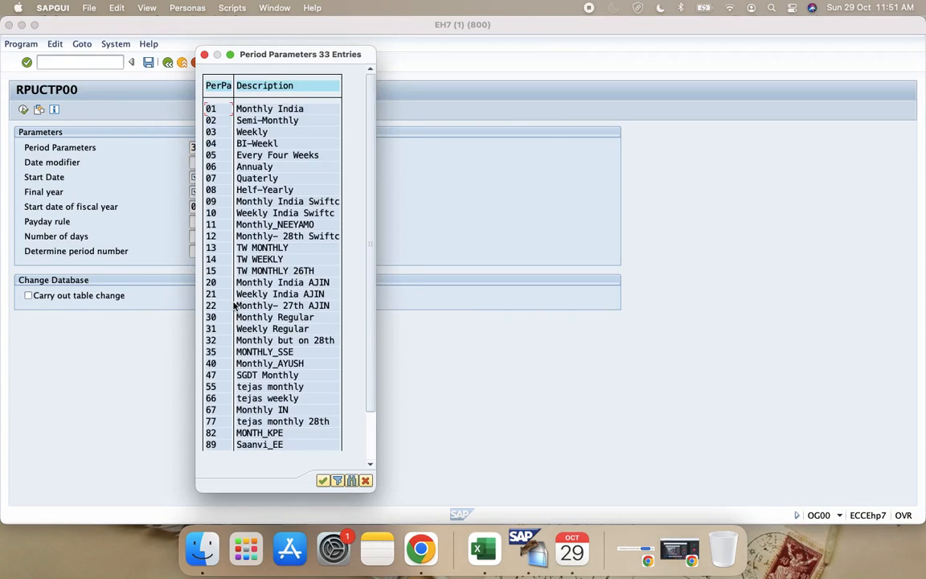
pyautogui.doubleClick(228, 345)
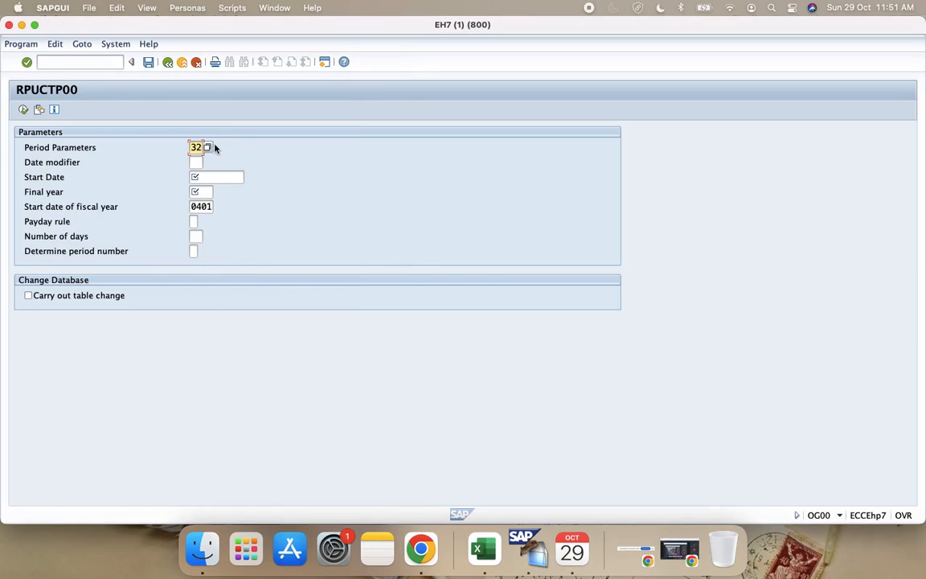
# Step: Set the payroll period start date to 01.01.2020 and the final year to 2025
pyautogui.click(212, 178)
pyautogui.press('Down')
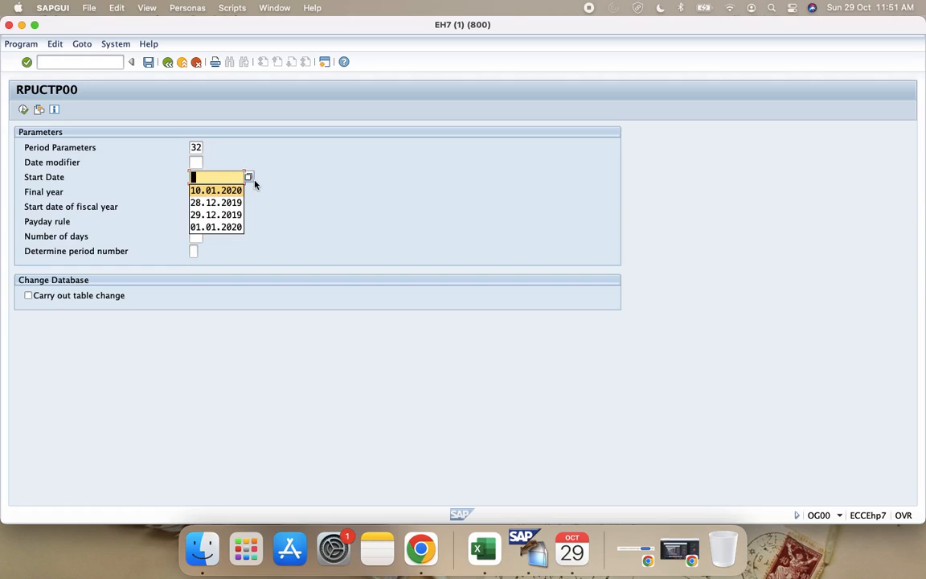
pyautogui.press('Return')
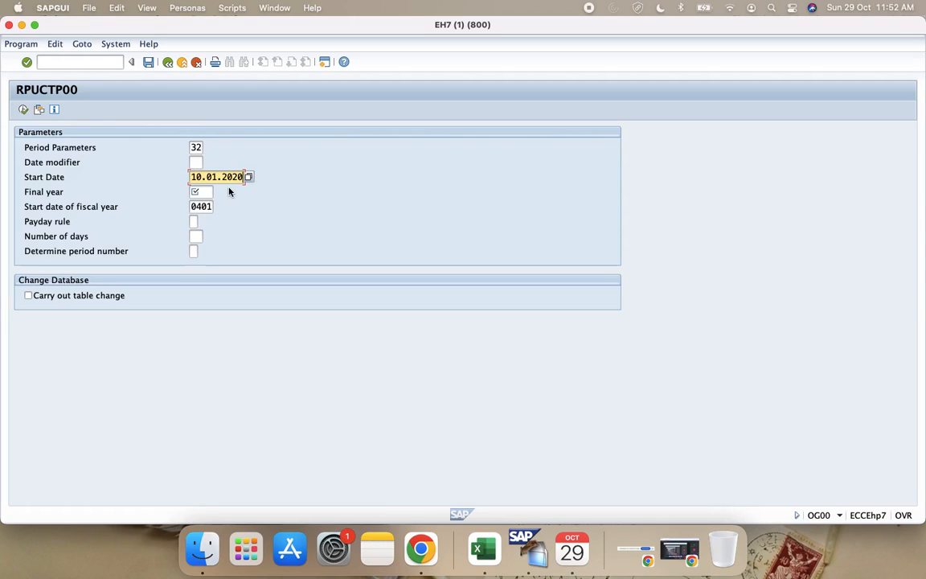
pyautogui.click(248, 178)
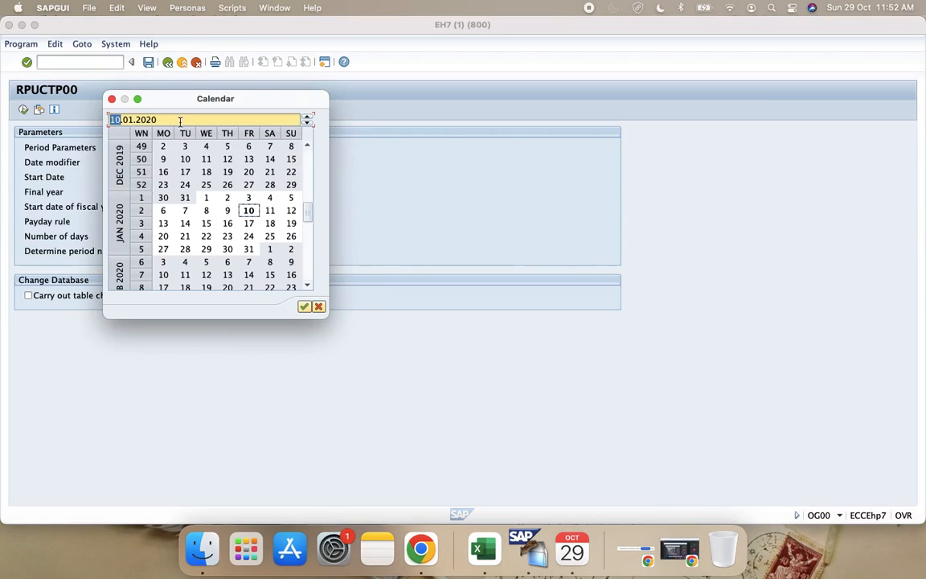
pyautogui.doubleClick(206, 197)
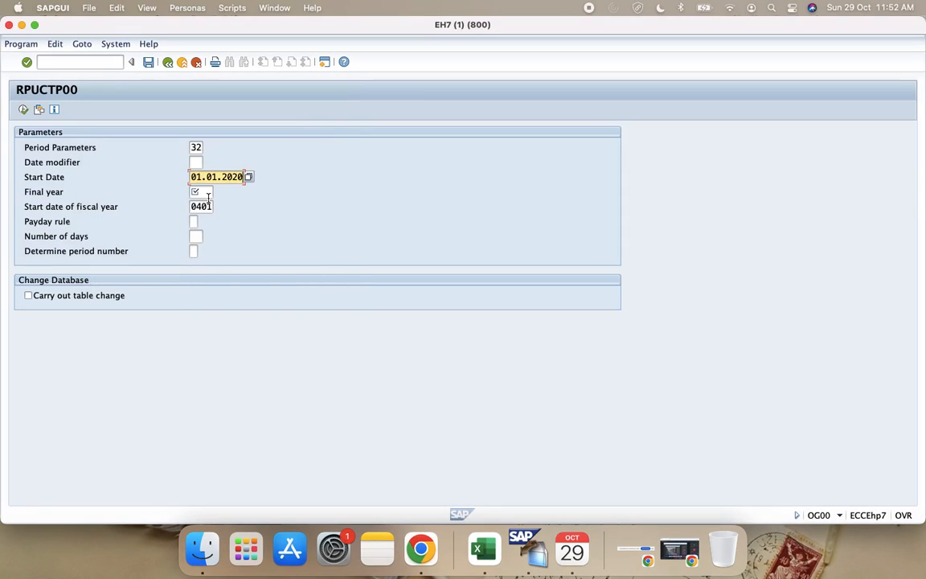
pyautogui.click(205, 192)
pyautogui.write('2025')
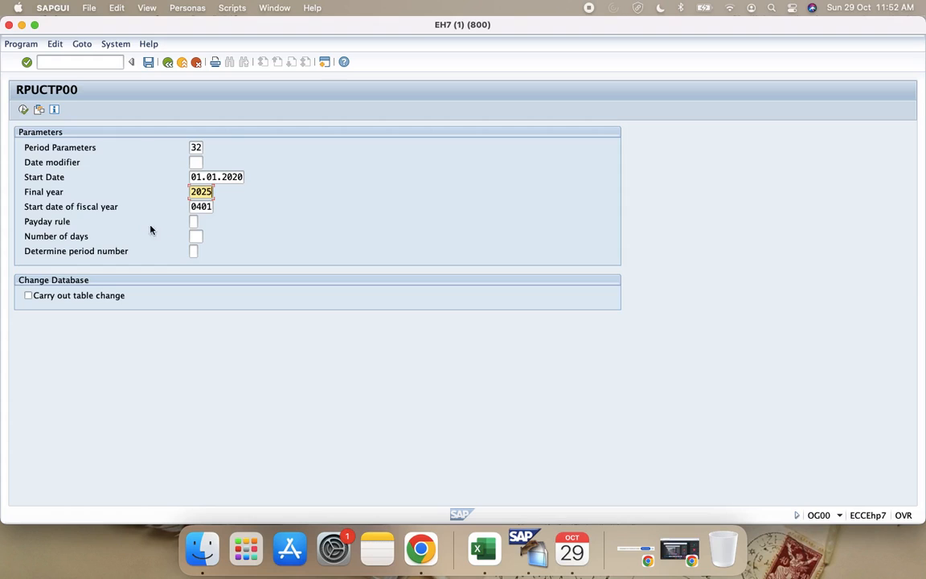
# Step: Switch to the Configuration Guide in Excel and check the pay date requirement in the R3 schedule row
pyautogui.click(193, 221)
pyautogui.hotkey('ctrl', 'Right')
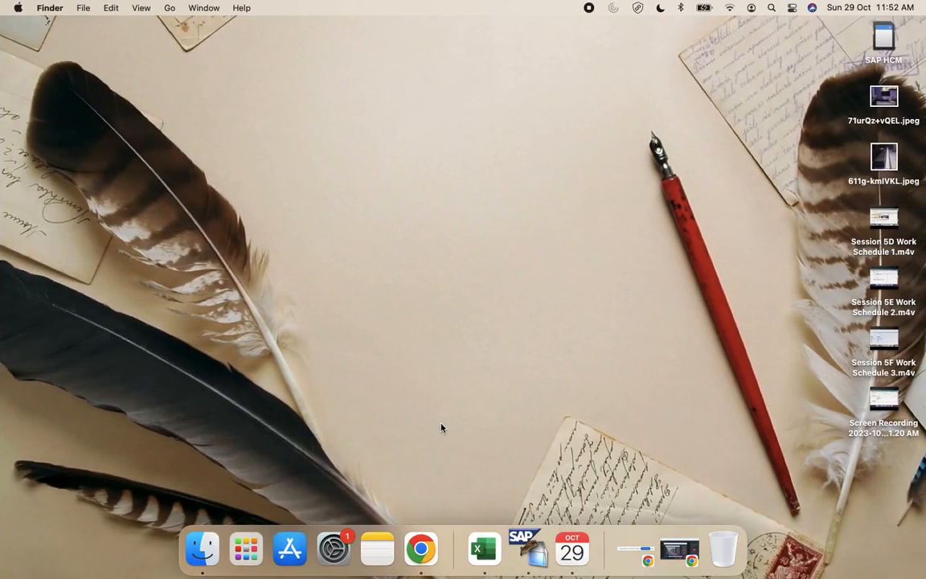
pyautogui.hotkey('ctrl', 'Left')
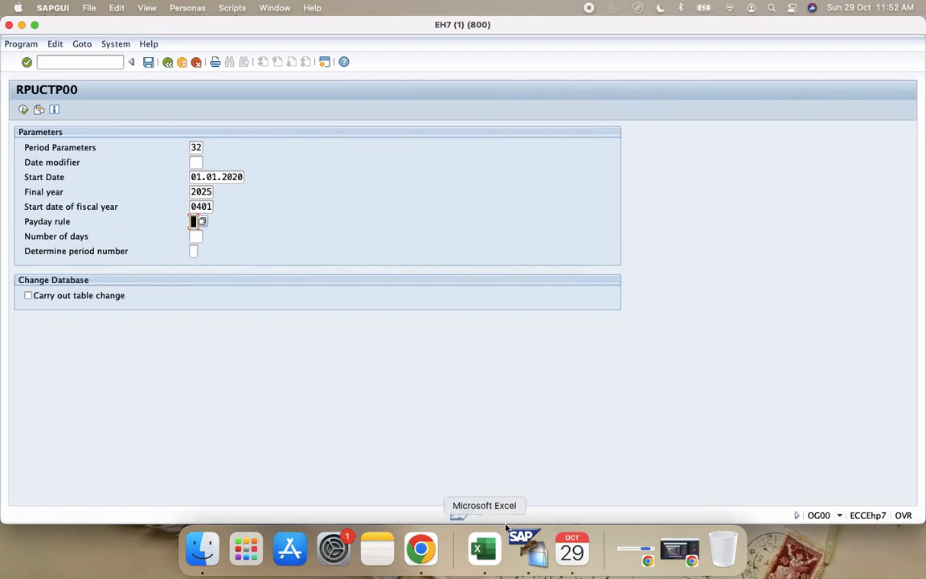
pyautogui.click(482, 551)
pyautogui.click(680, 252)
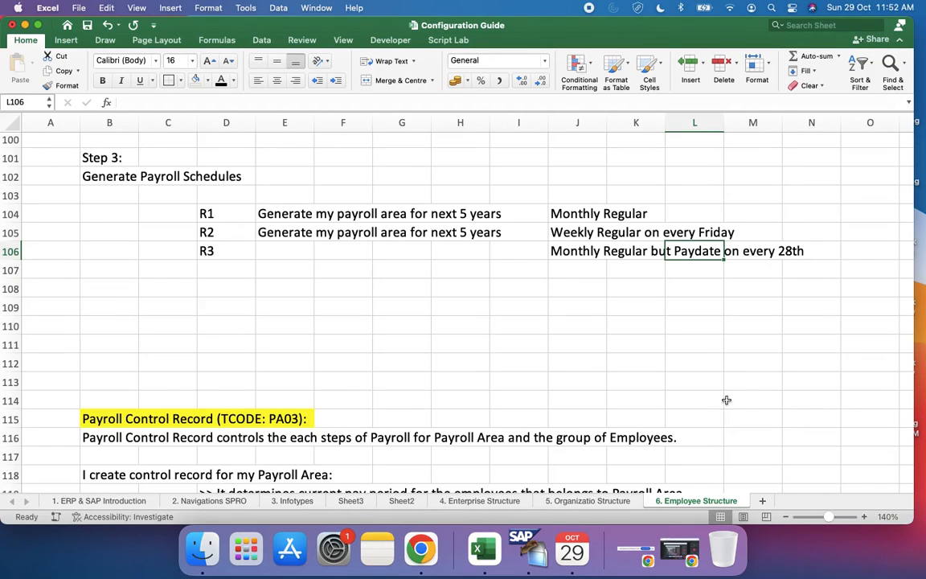
# Step: Switch to the Google Meet call in Chrome and stop presenting the screen
pyautogui.click(440, 556)
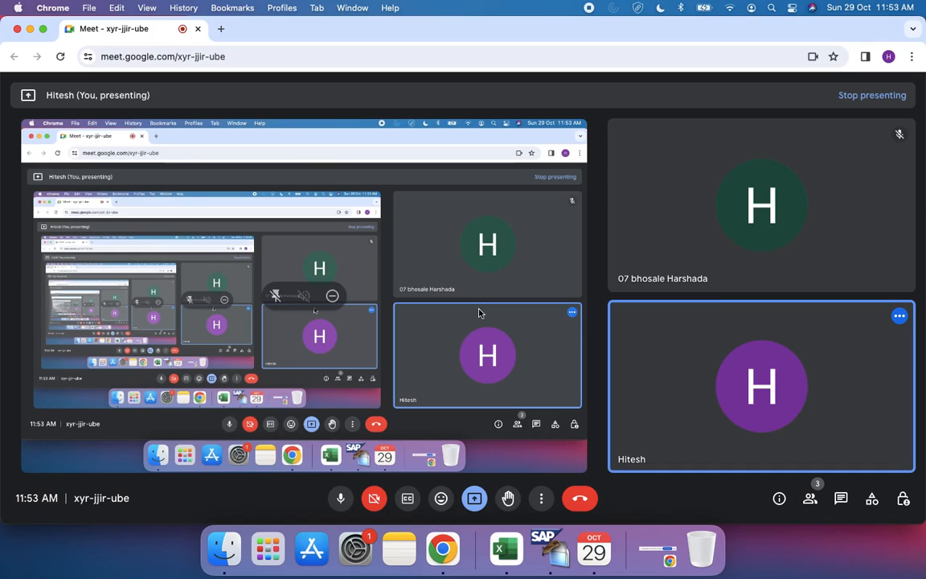
pyautogui.click(475, 498)
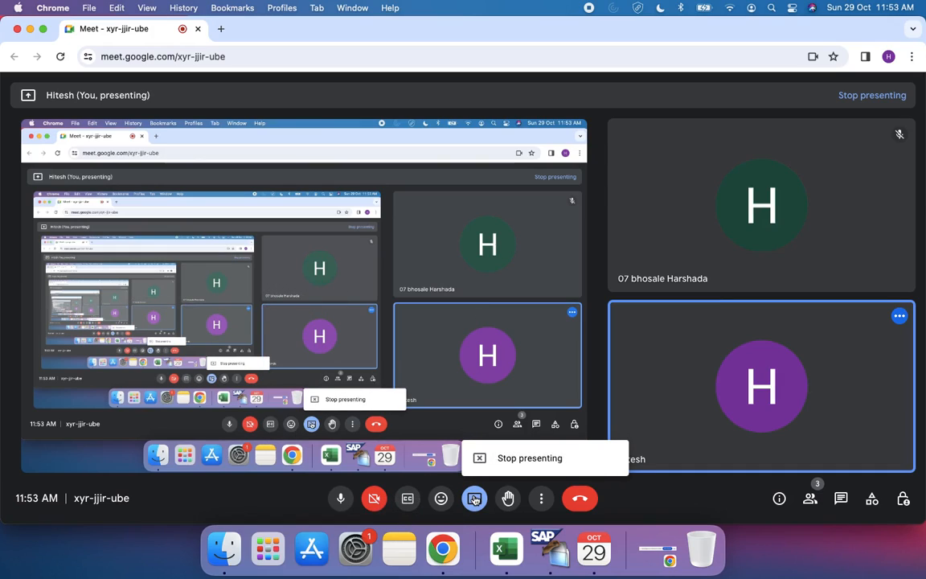
pyautogui.click(476, 455)
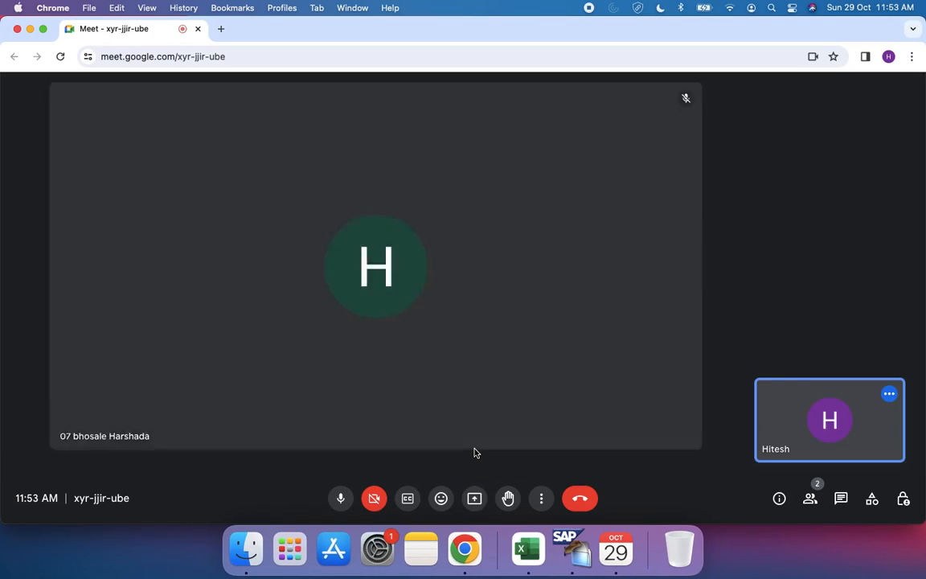